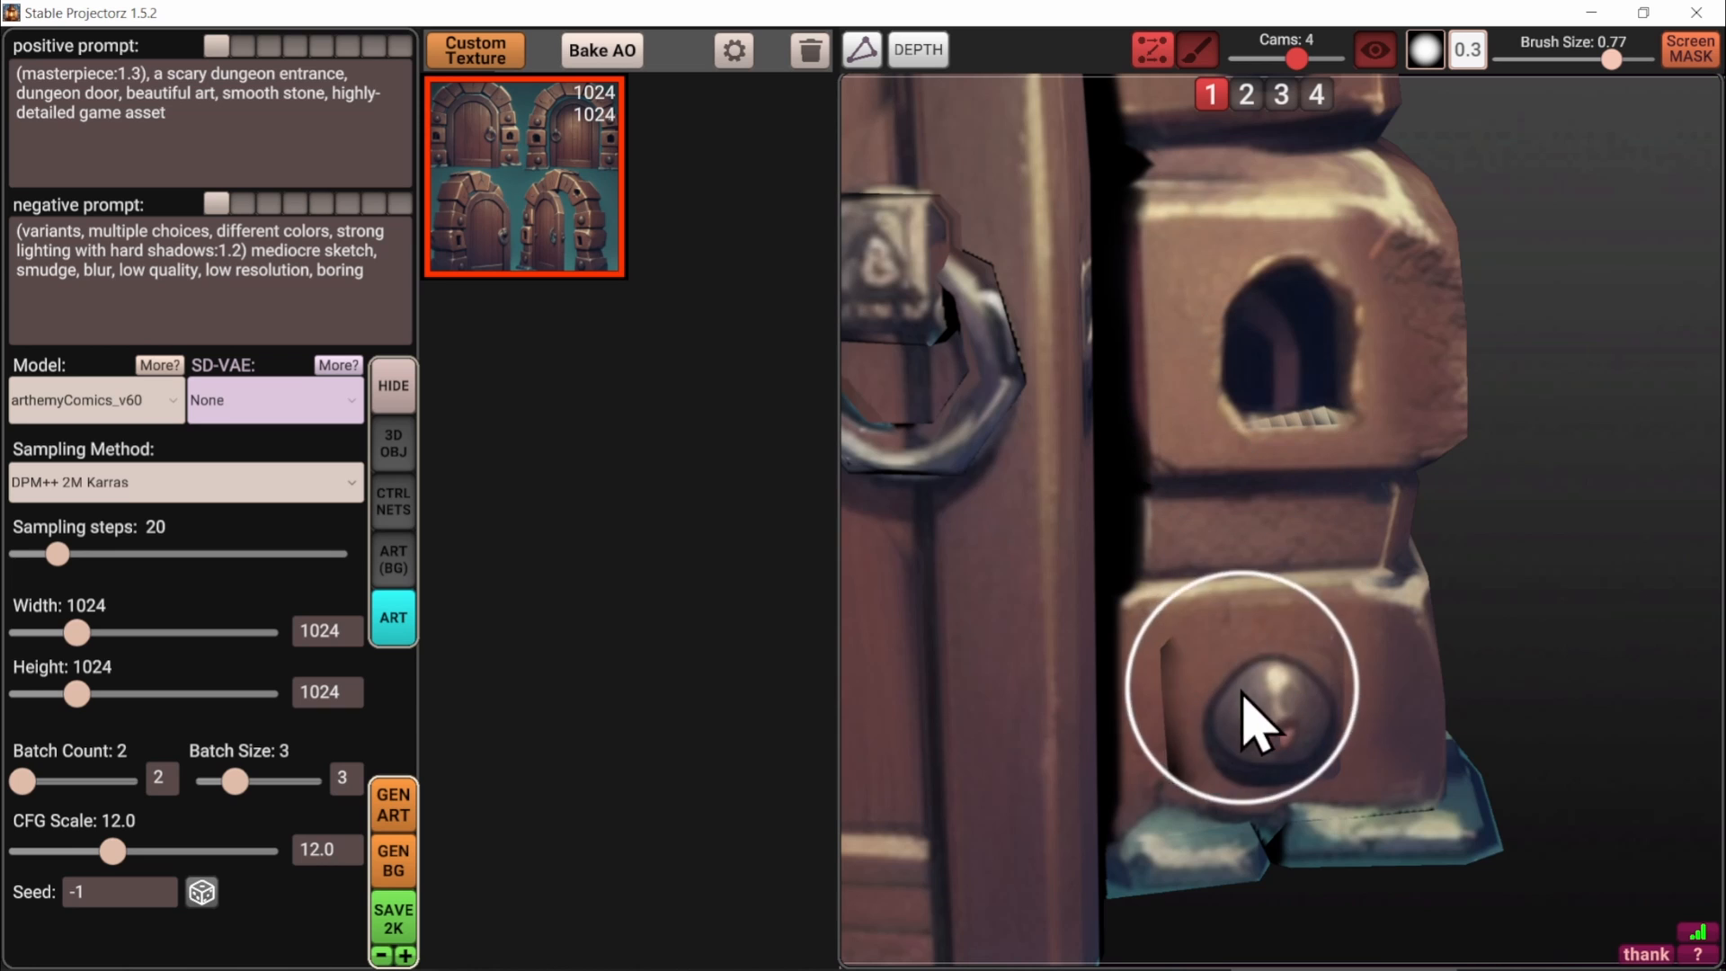
# Reduce the brush size to 0.50, and paint a screen mask across the door from the second camera
pyautogui.press('[')
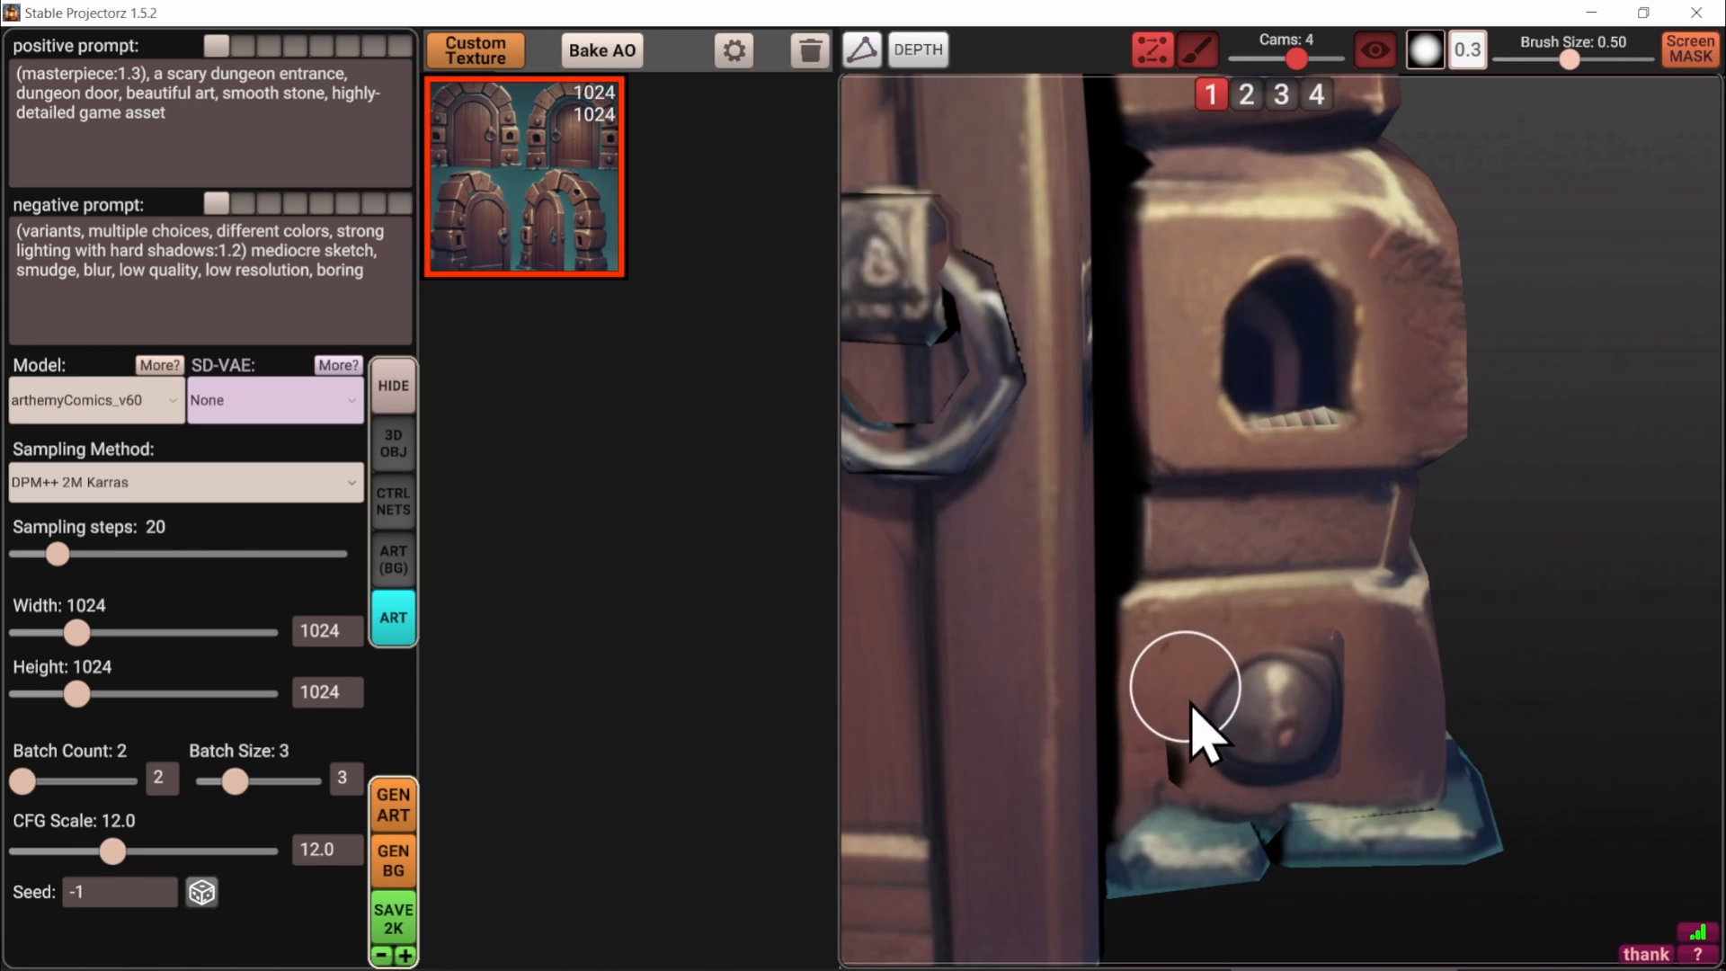
pyautogui.scroll(-2, 1272, 764)
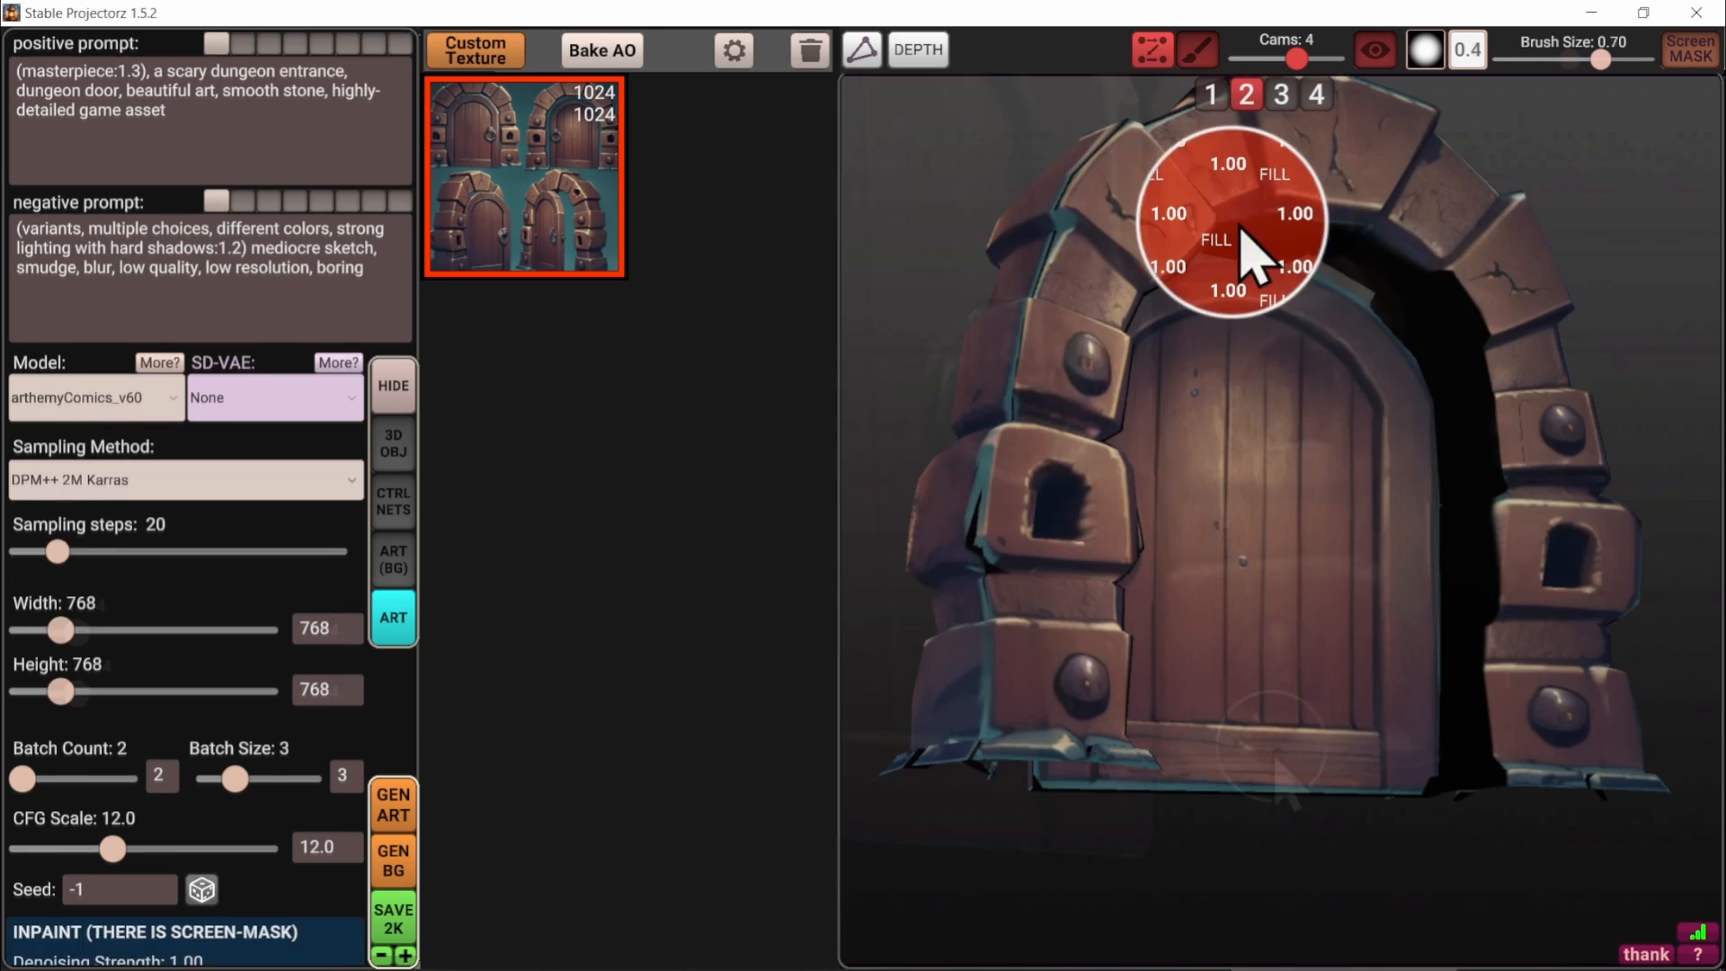
pyautogui.moveTo(1252, 270)
pyautogui.mouseDown()
pyautogui.moveTo(1444, 366)
pyautogui.moveTo(1475, 758)
pyautogui.moveTo(1465, 858)
pyautogui.mouseUp()
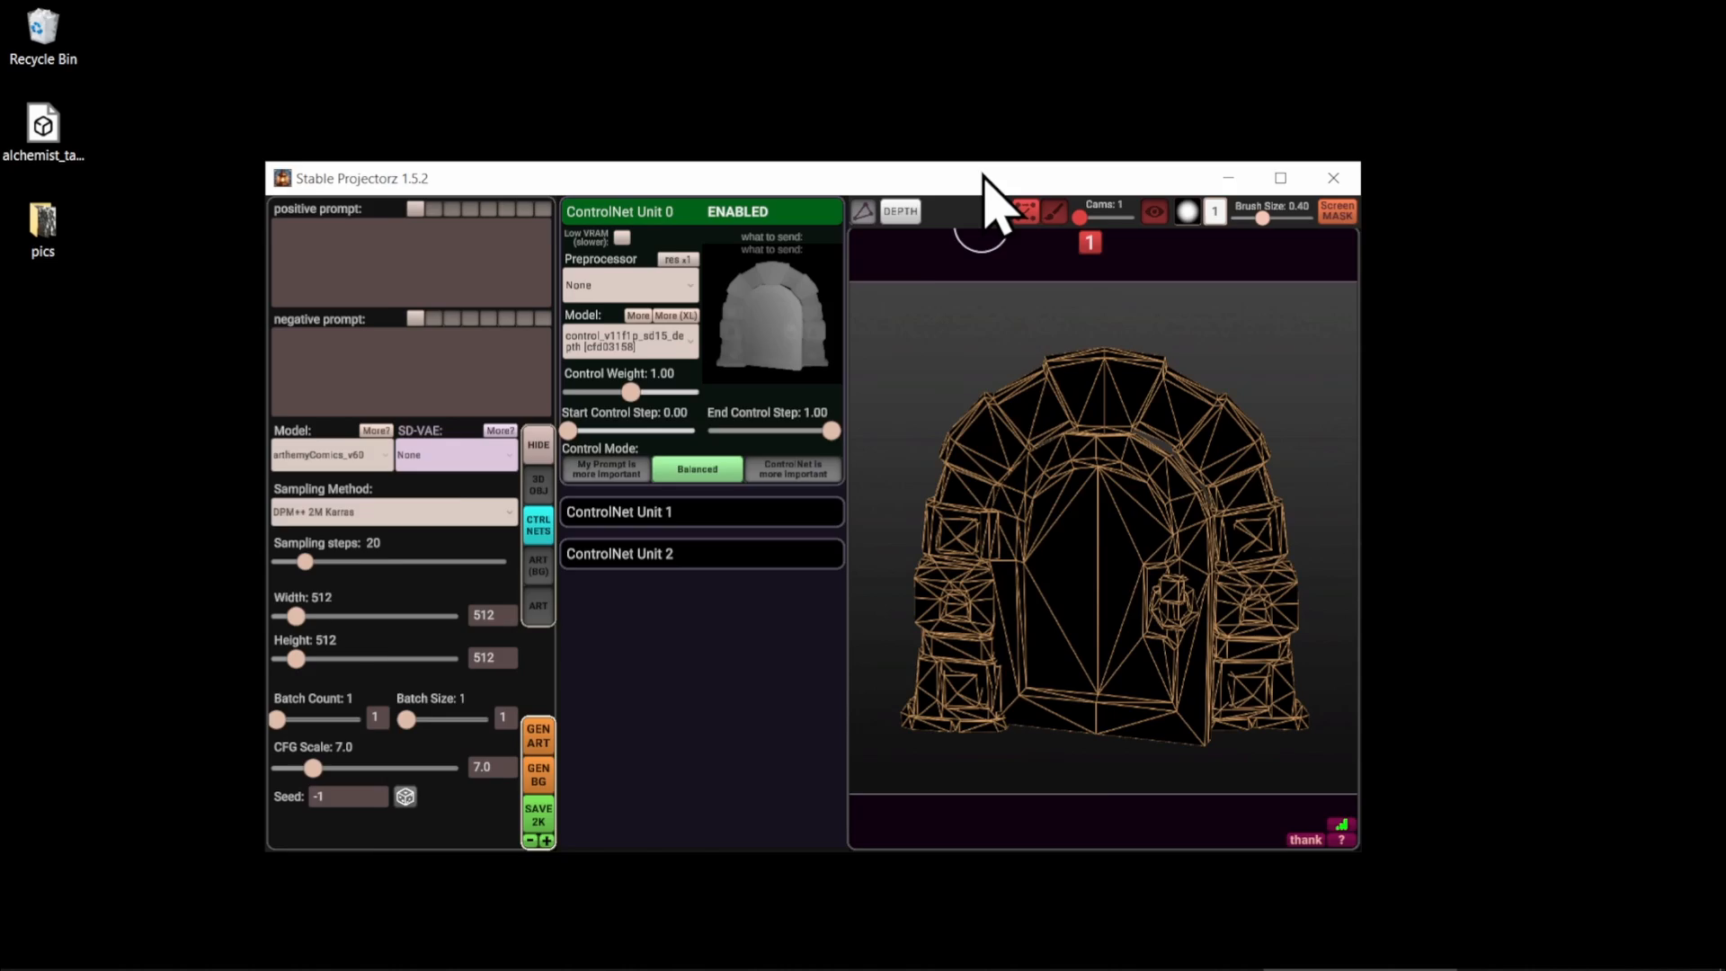
# Maximize the Stable Projectorz window and turn the door model to face the camera
pyautogui.doubleClick(985, 176)
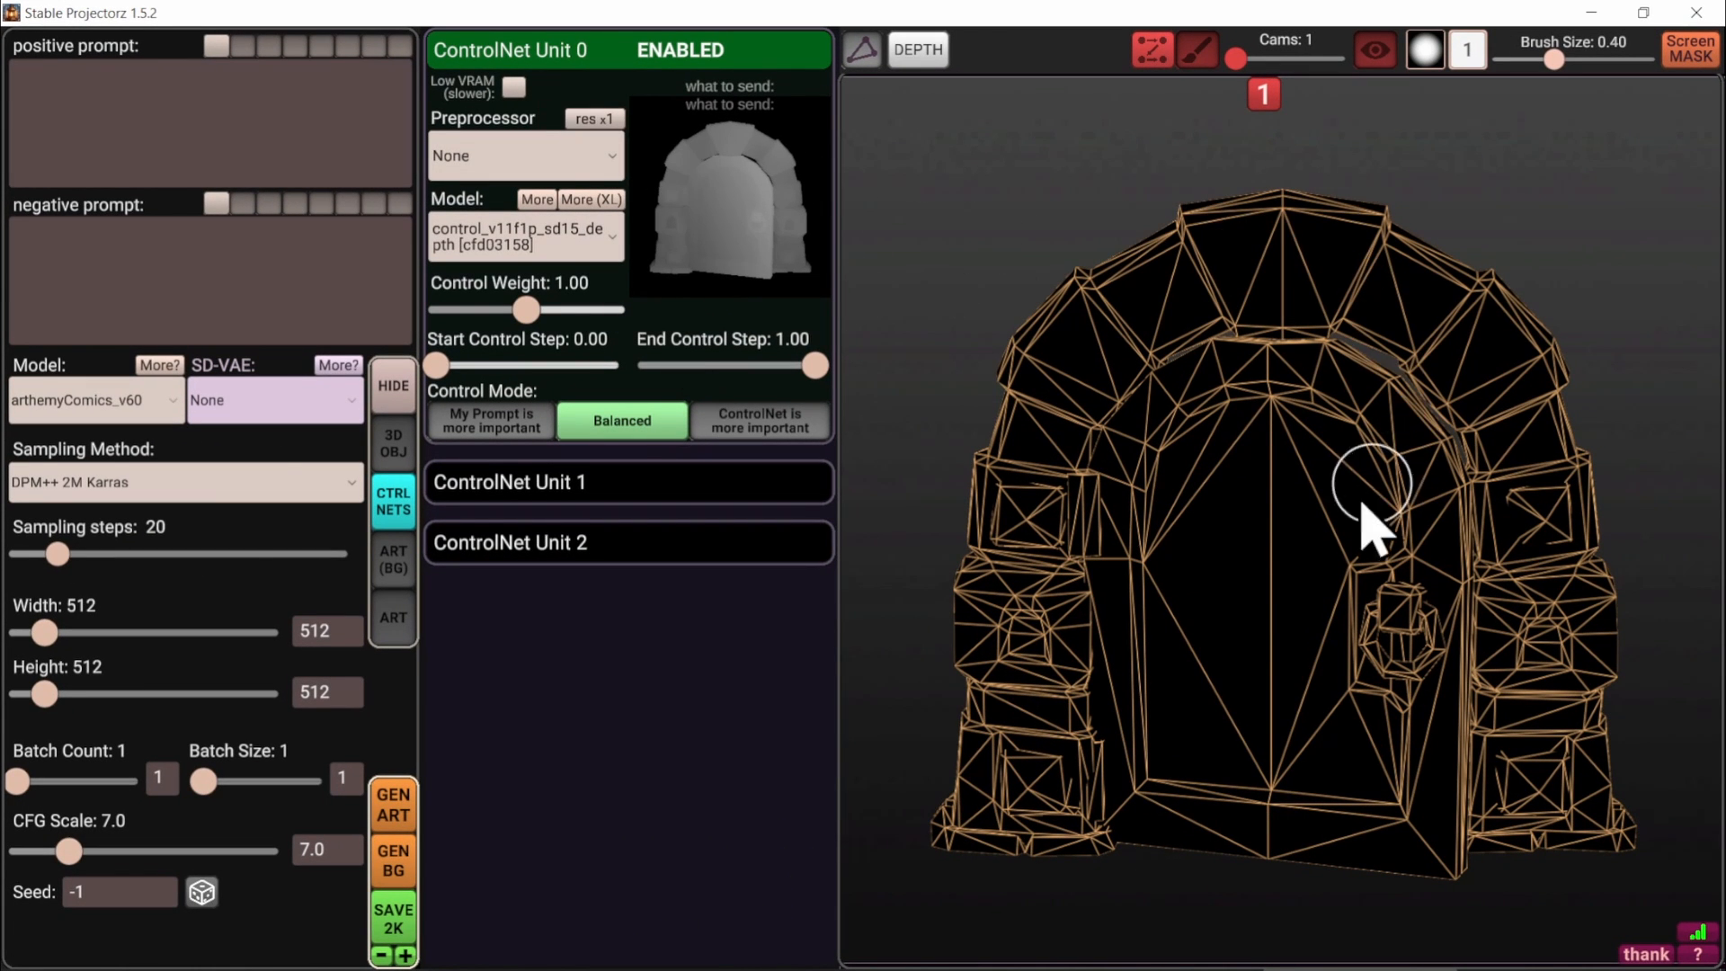
pyautogui.moveTo(1362, 508); pyautogui.dragTo(1321, 558, button='right')
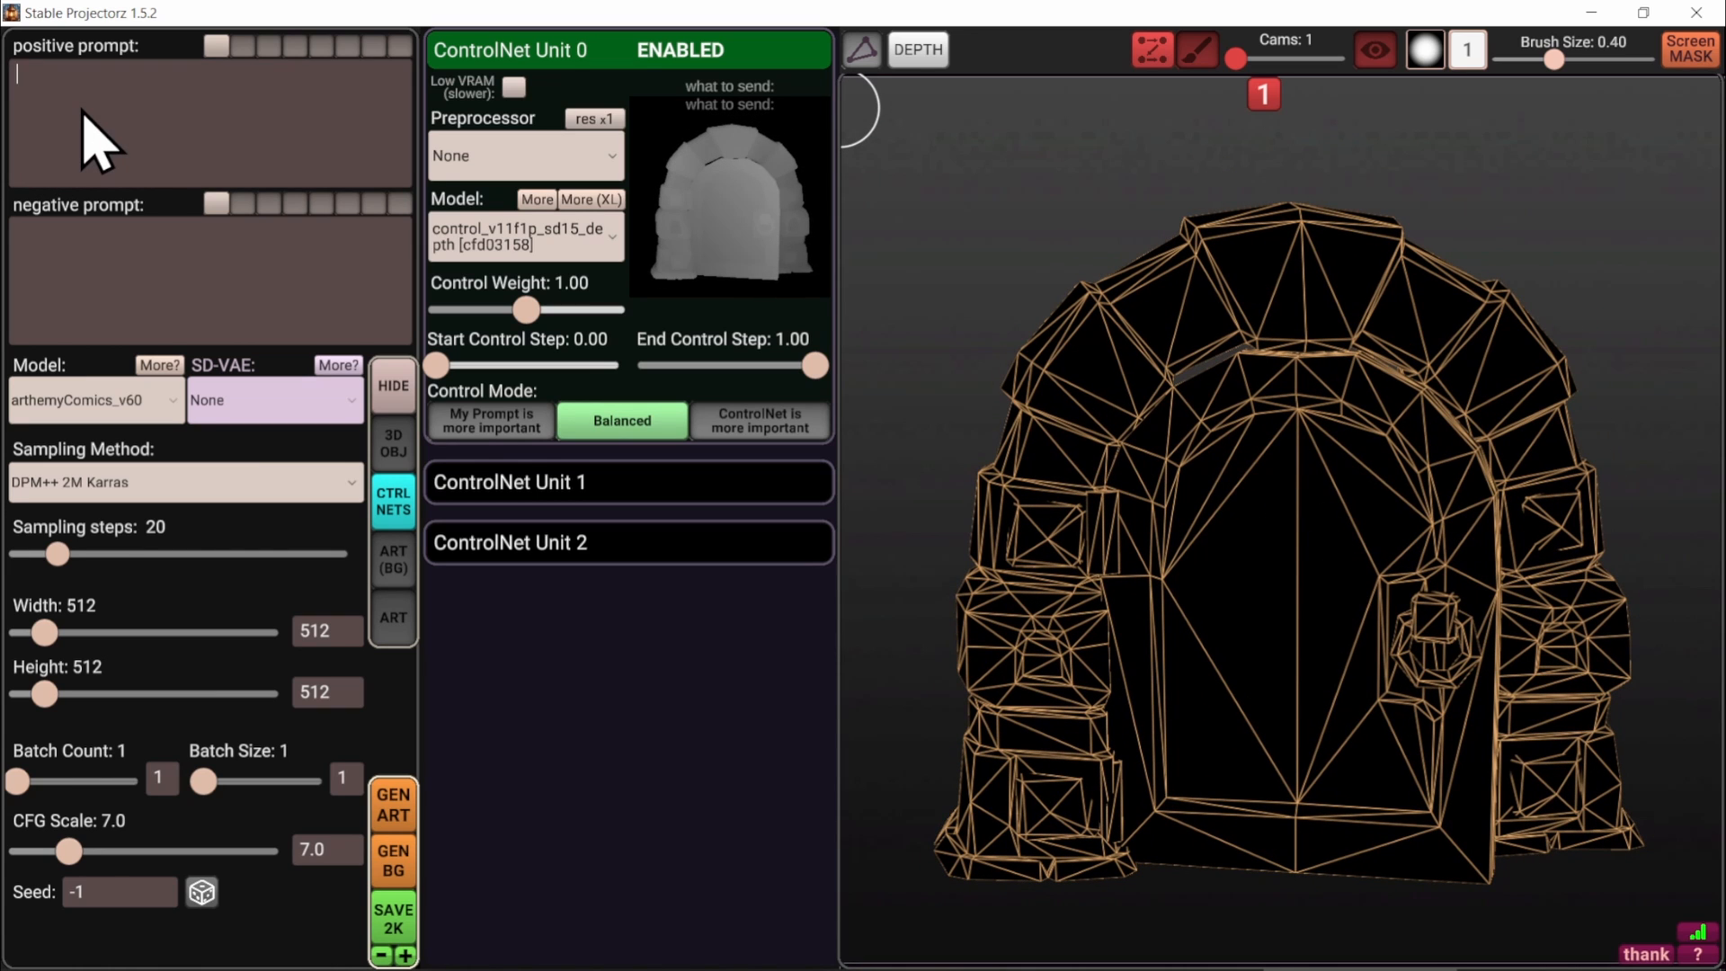
# Examine the prompt field and the model, SD-VAE and sampling method choices without changing them
pyautogui.click(83, 111)
pyautogui.click(159, 402)
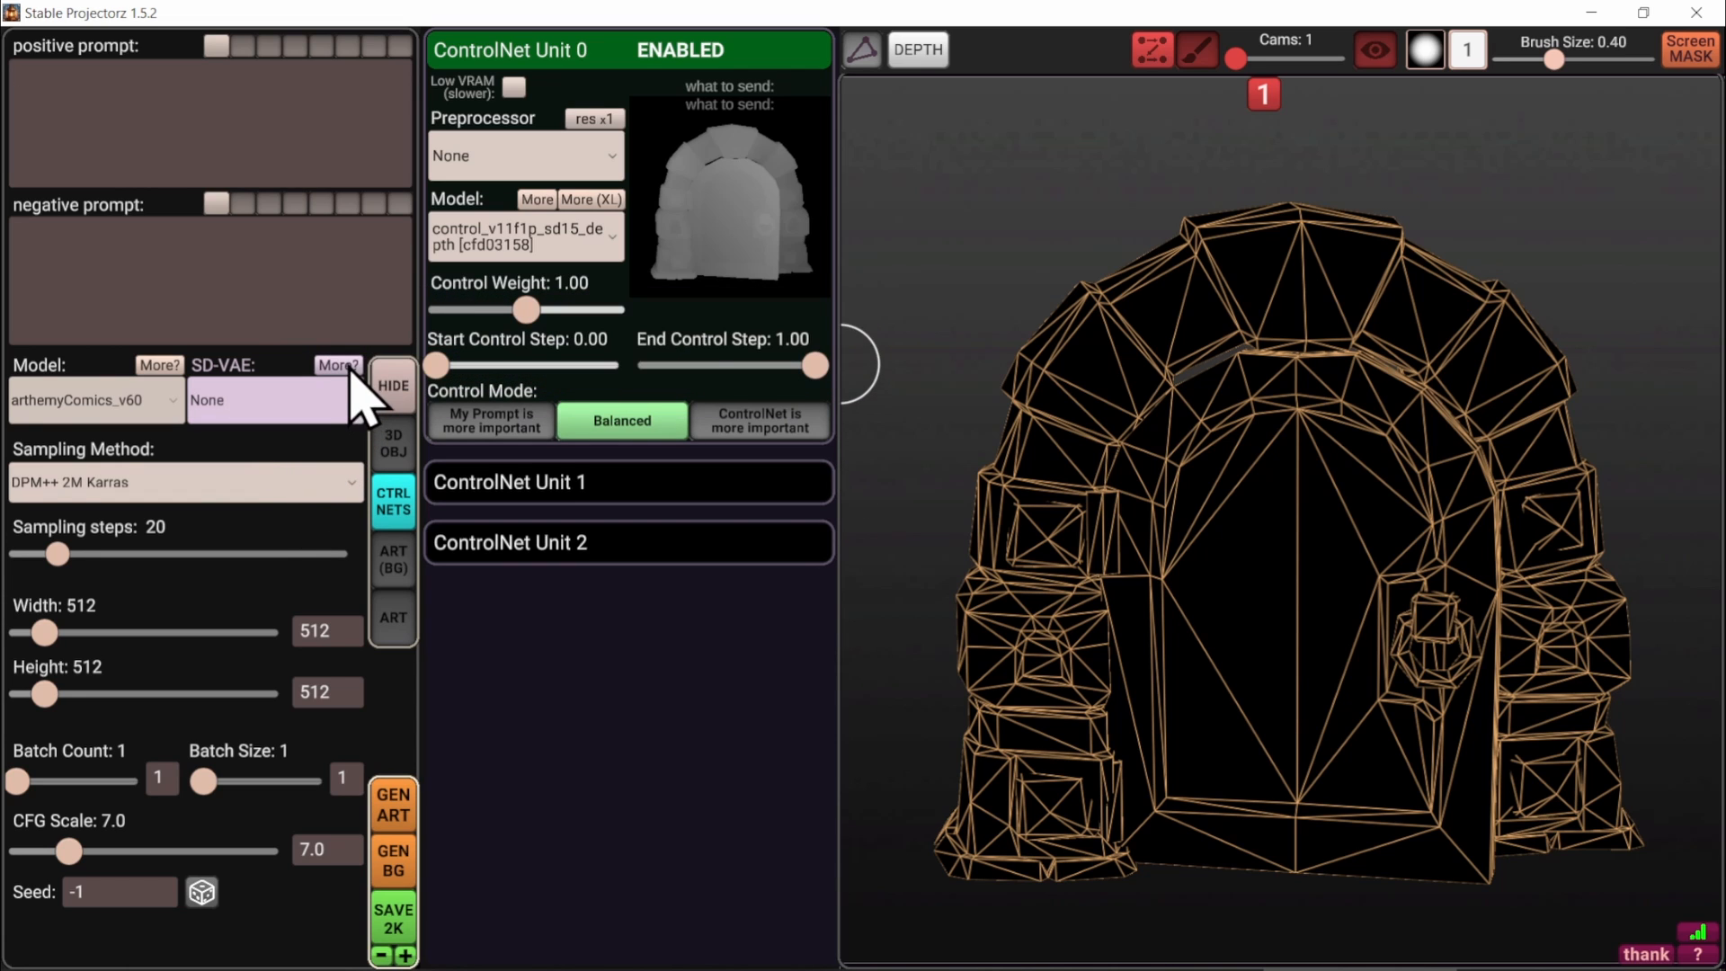
pyautogui.click(326, 412)
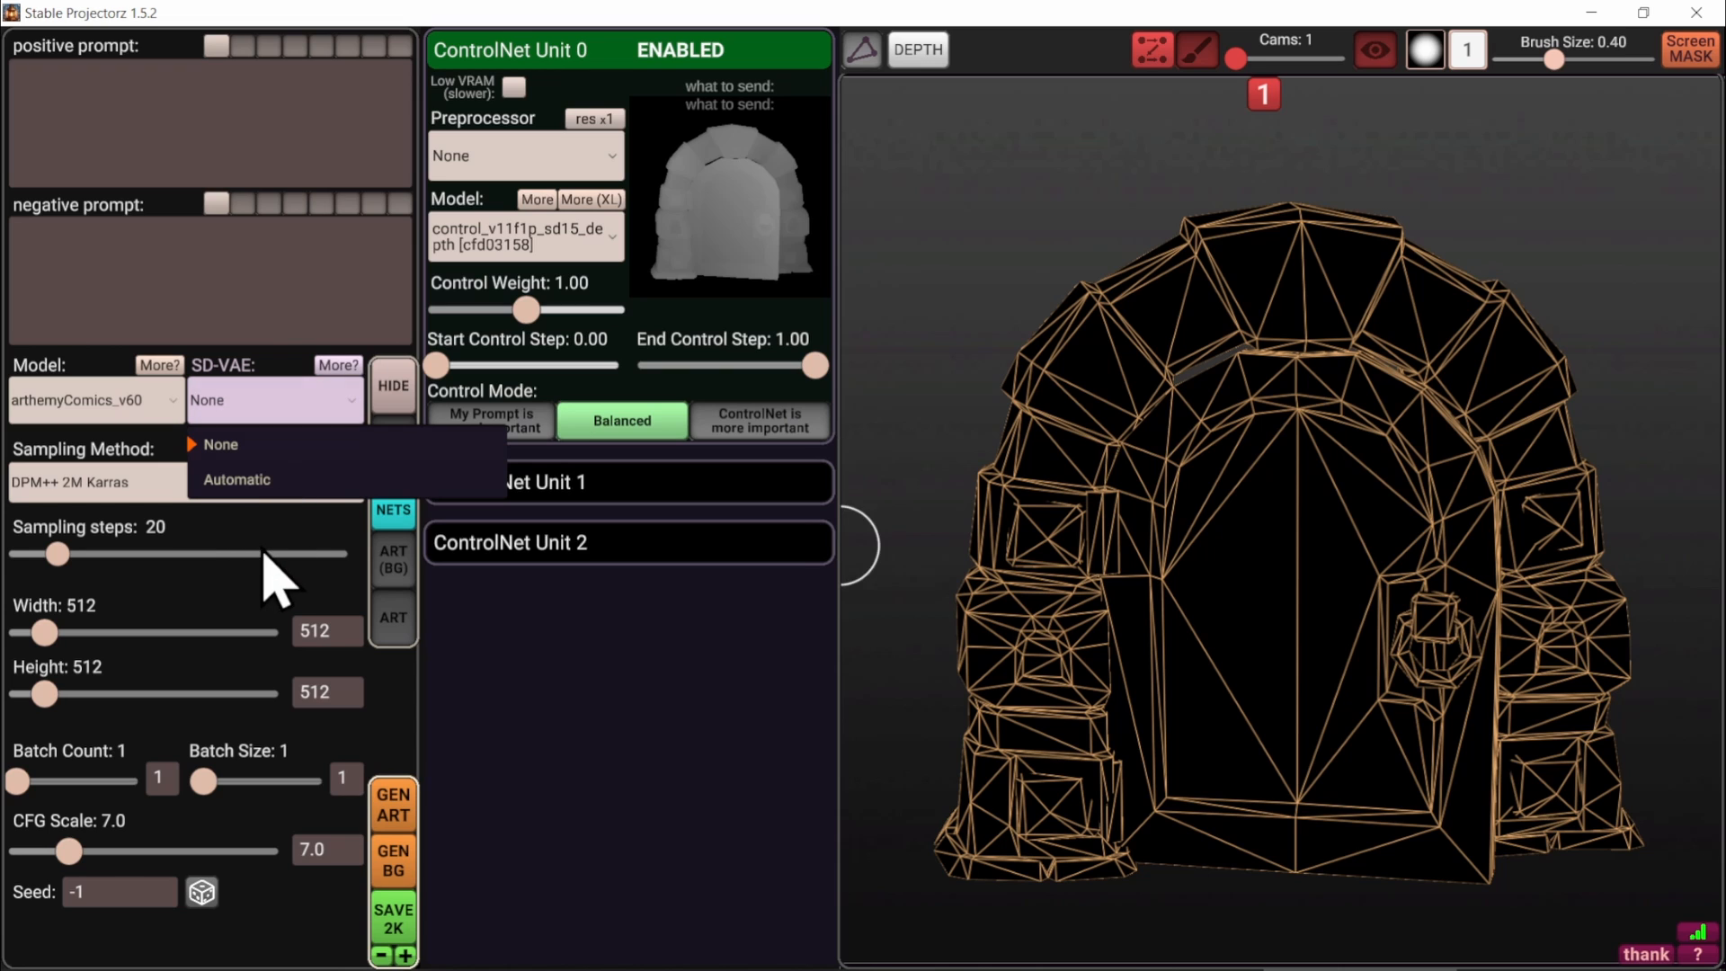
pyautogui.click(125, 447)
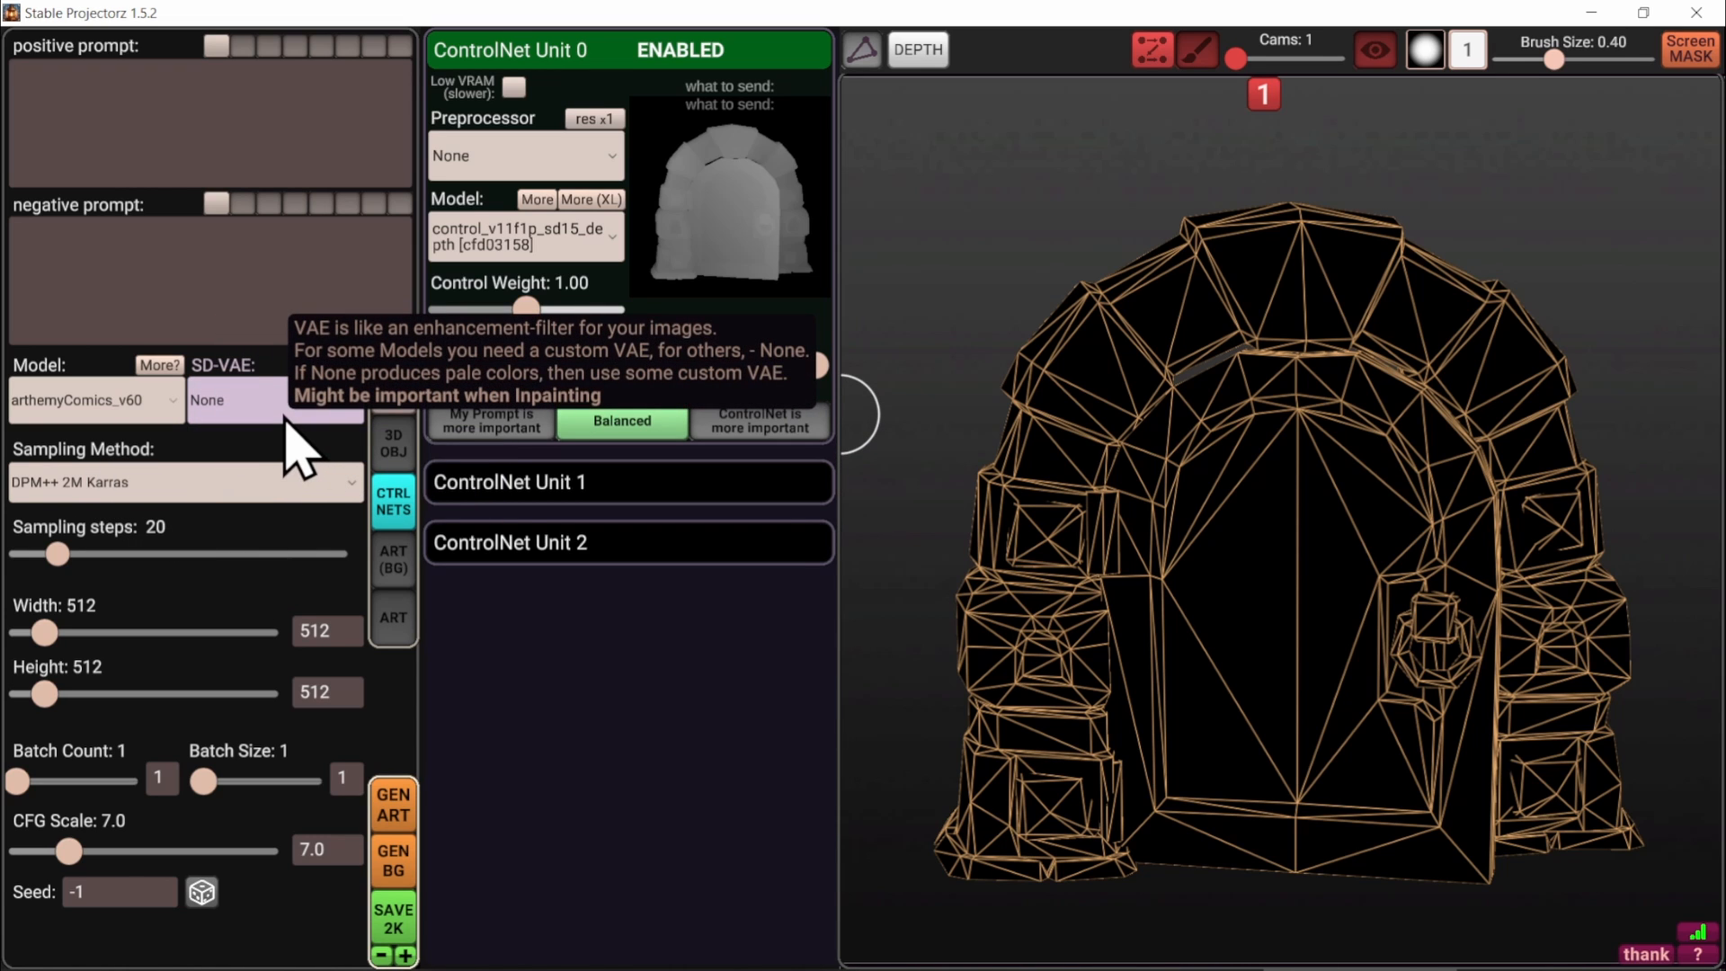
pyautogui.click(135, 497)
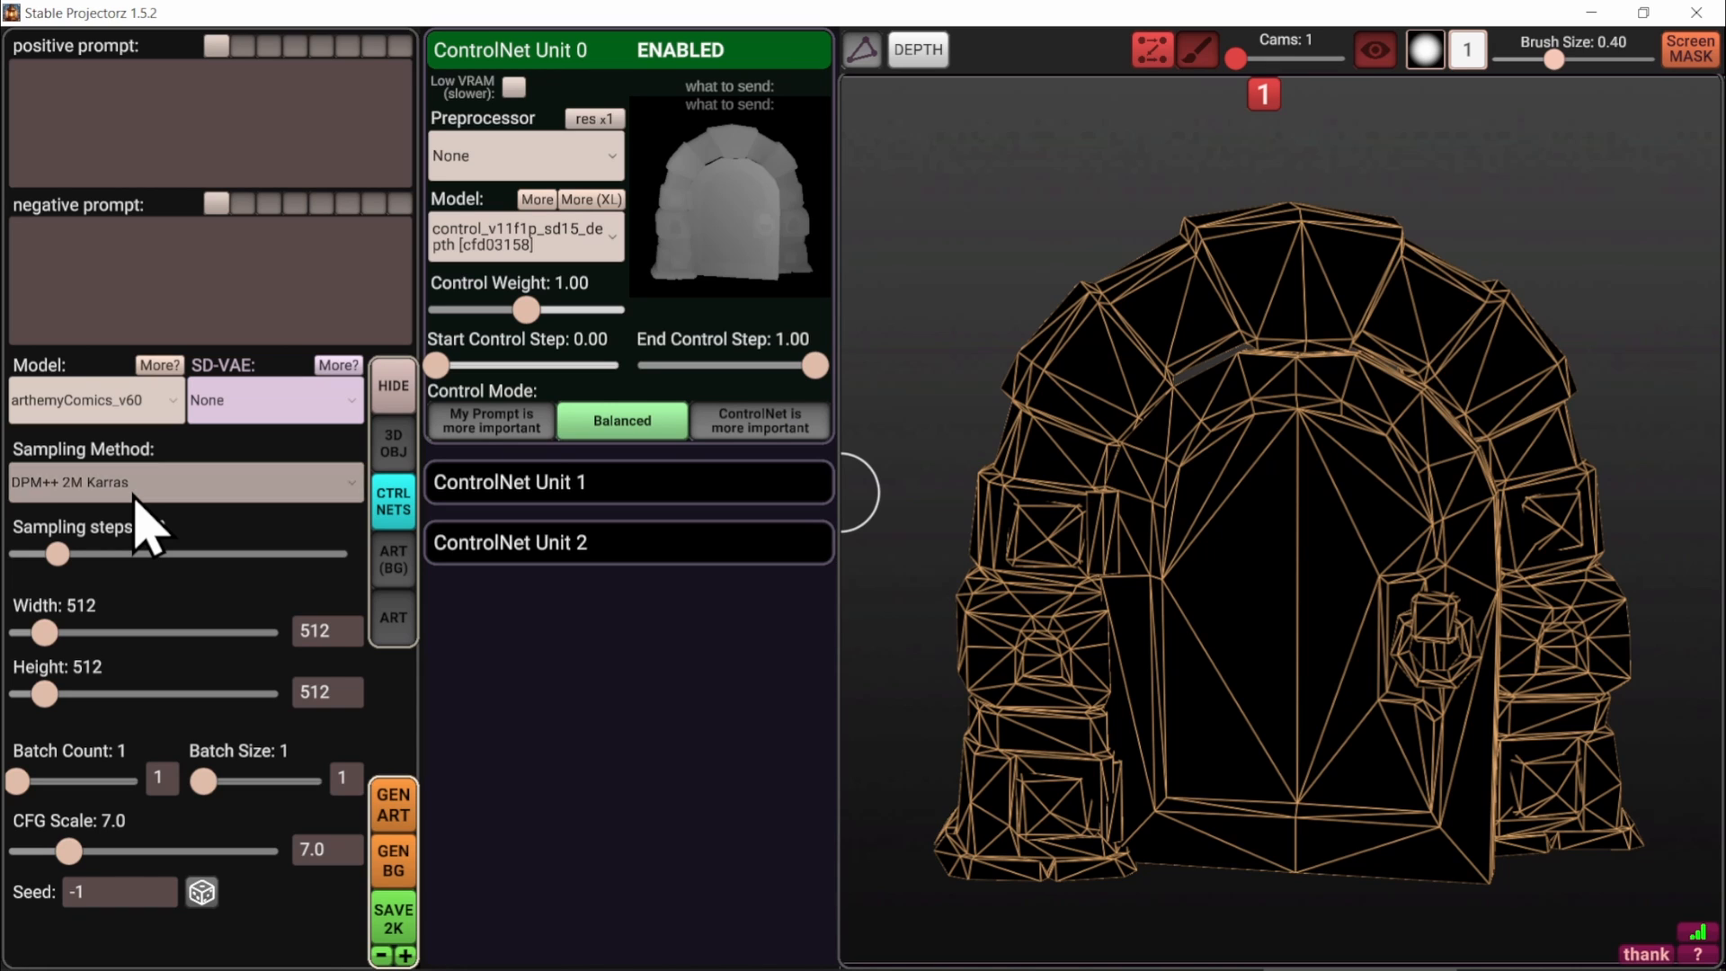
pyautogui.scroll(-3, 231, 647)
pyautogui.scroll(4, 235, 654)
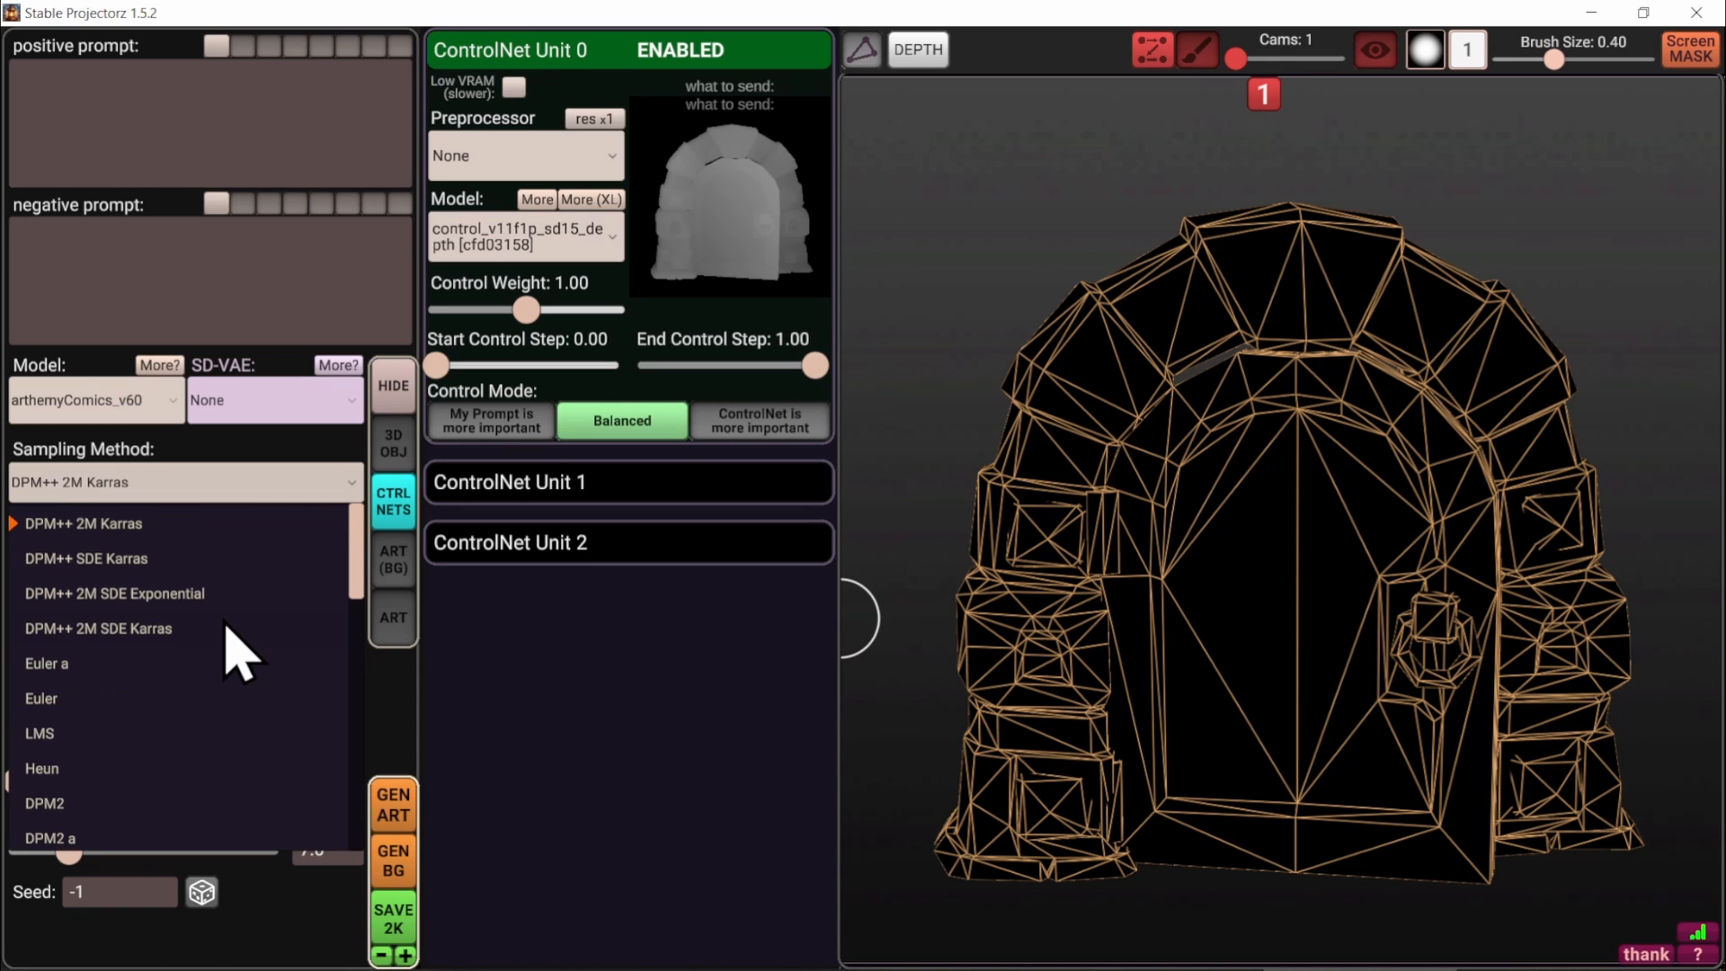
pyautogui.click(243, 483)
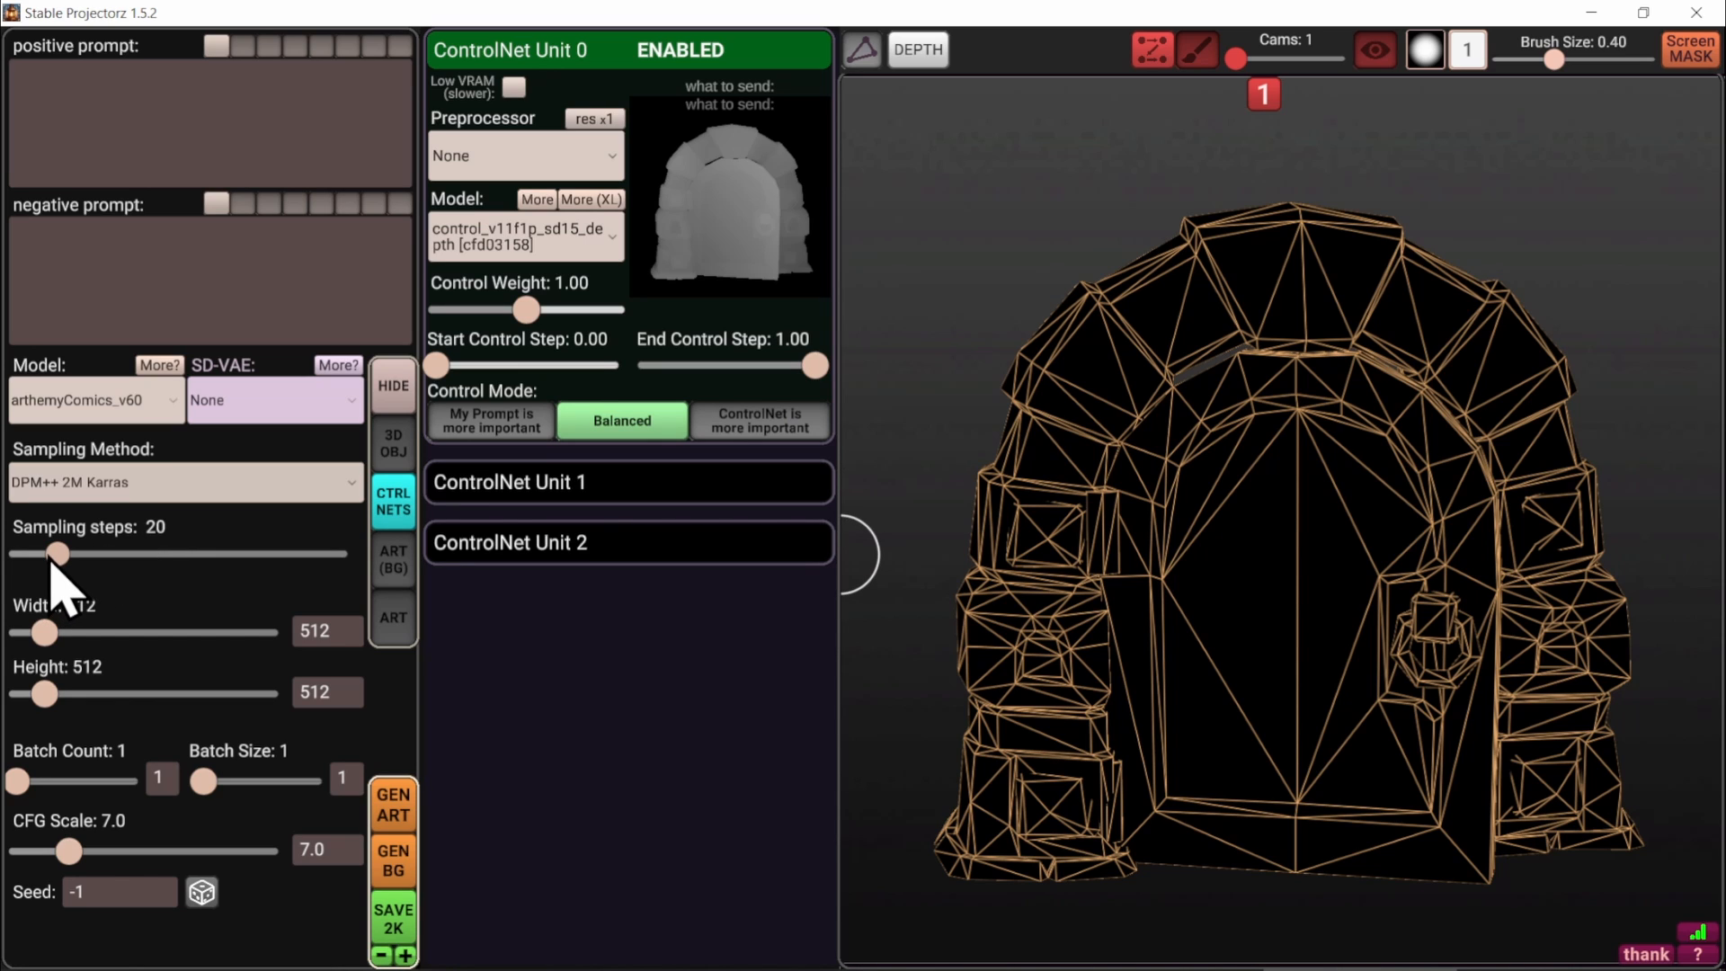
# Try a batch size of 3 and a batch count of 4, and return both to 1
pyautogui.moveTo(54, 552); pyautogui.dragTo(93, 576)
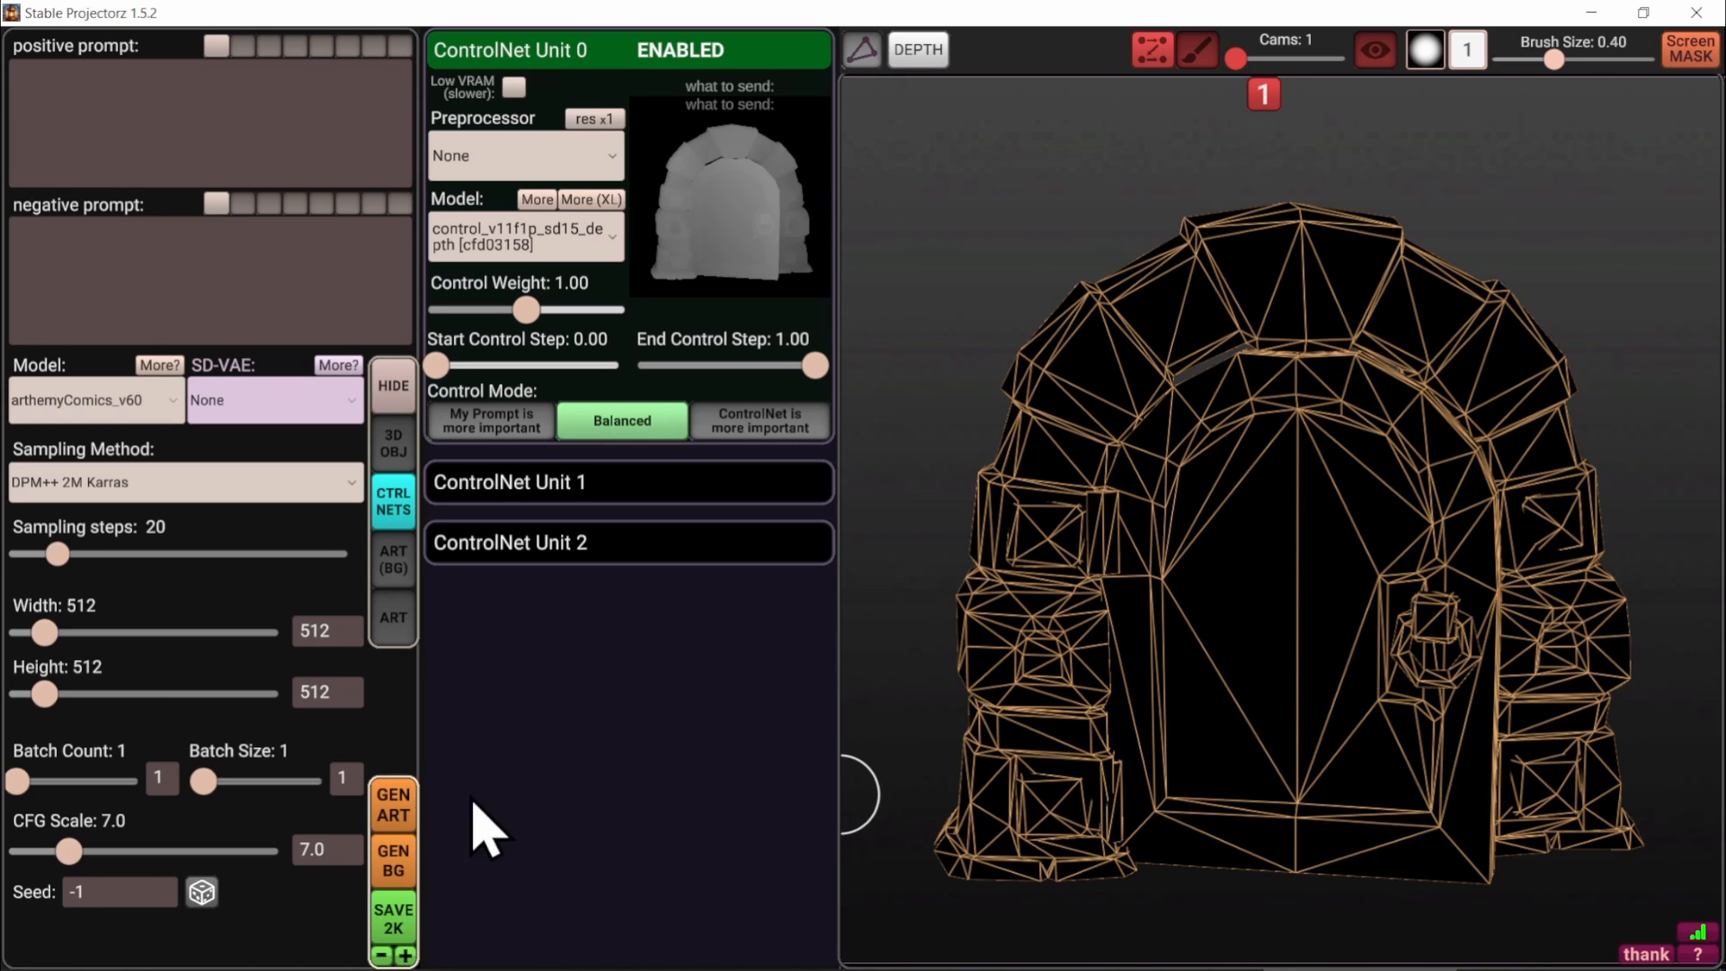
pyautogui.moveTo(205, 782); pyautogui.dragTo(241, 786)
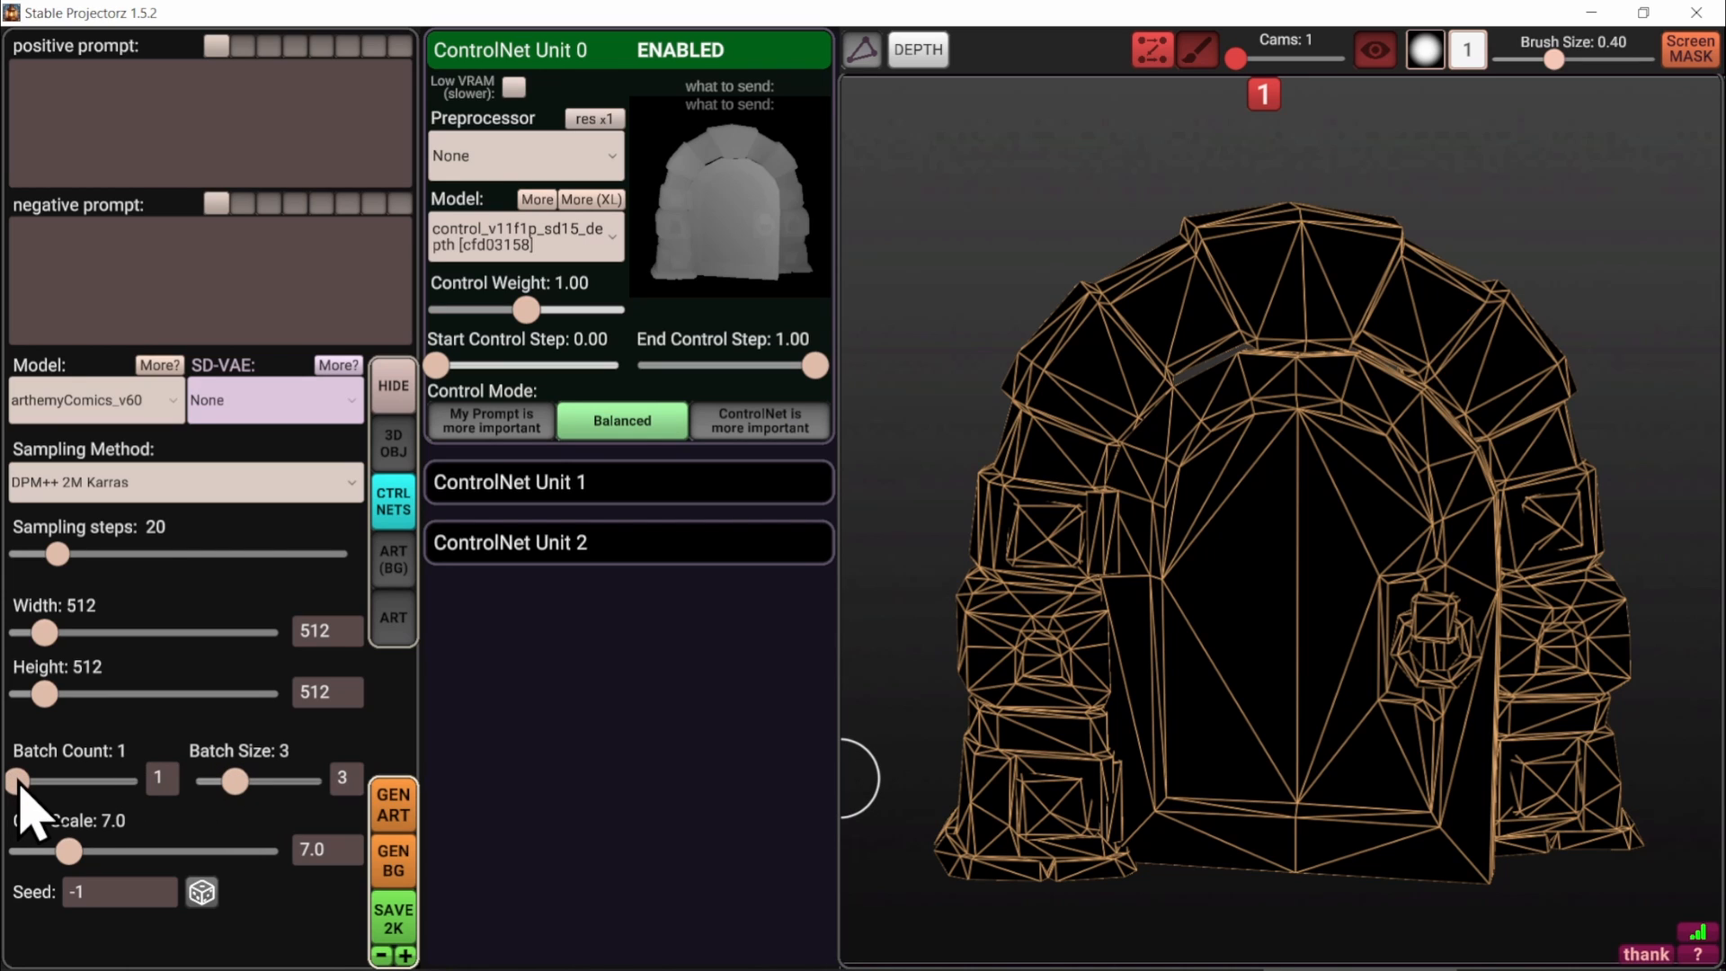
pyautogui.moveTo(19, 784); pyautogui.dragTo(46, 788)
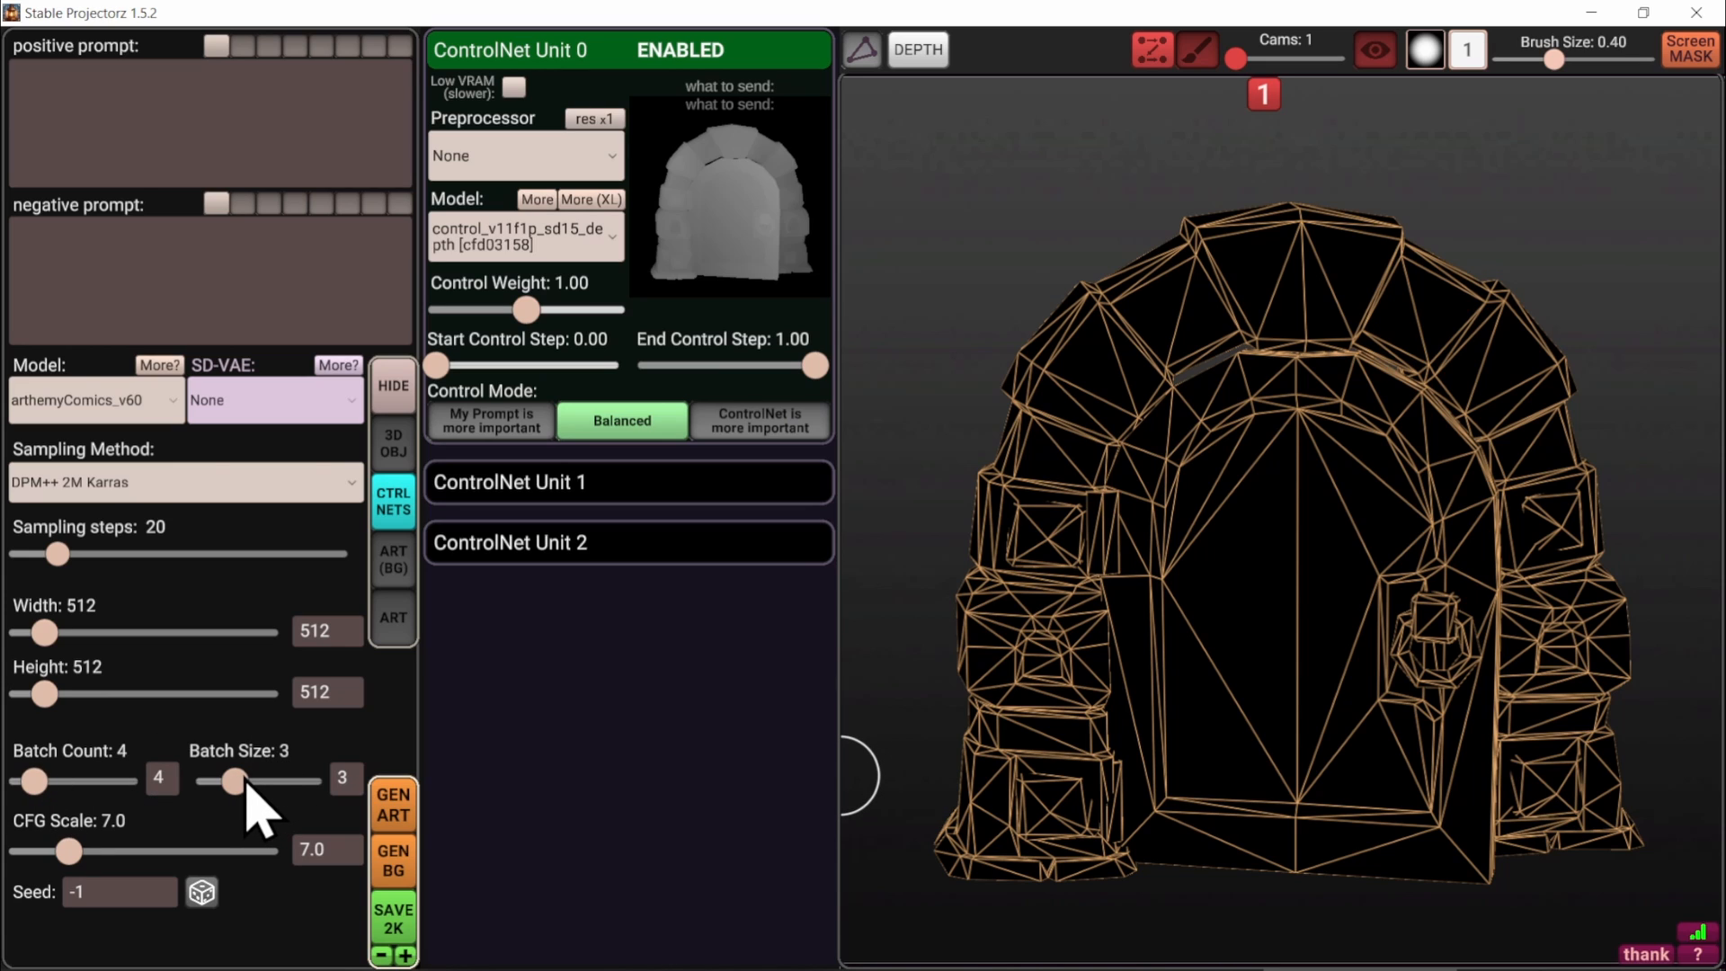
pyautogui.moveTo(234, 781); pyautogui.dragTo(203, 780)
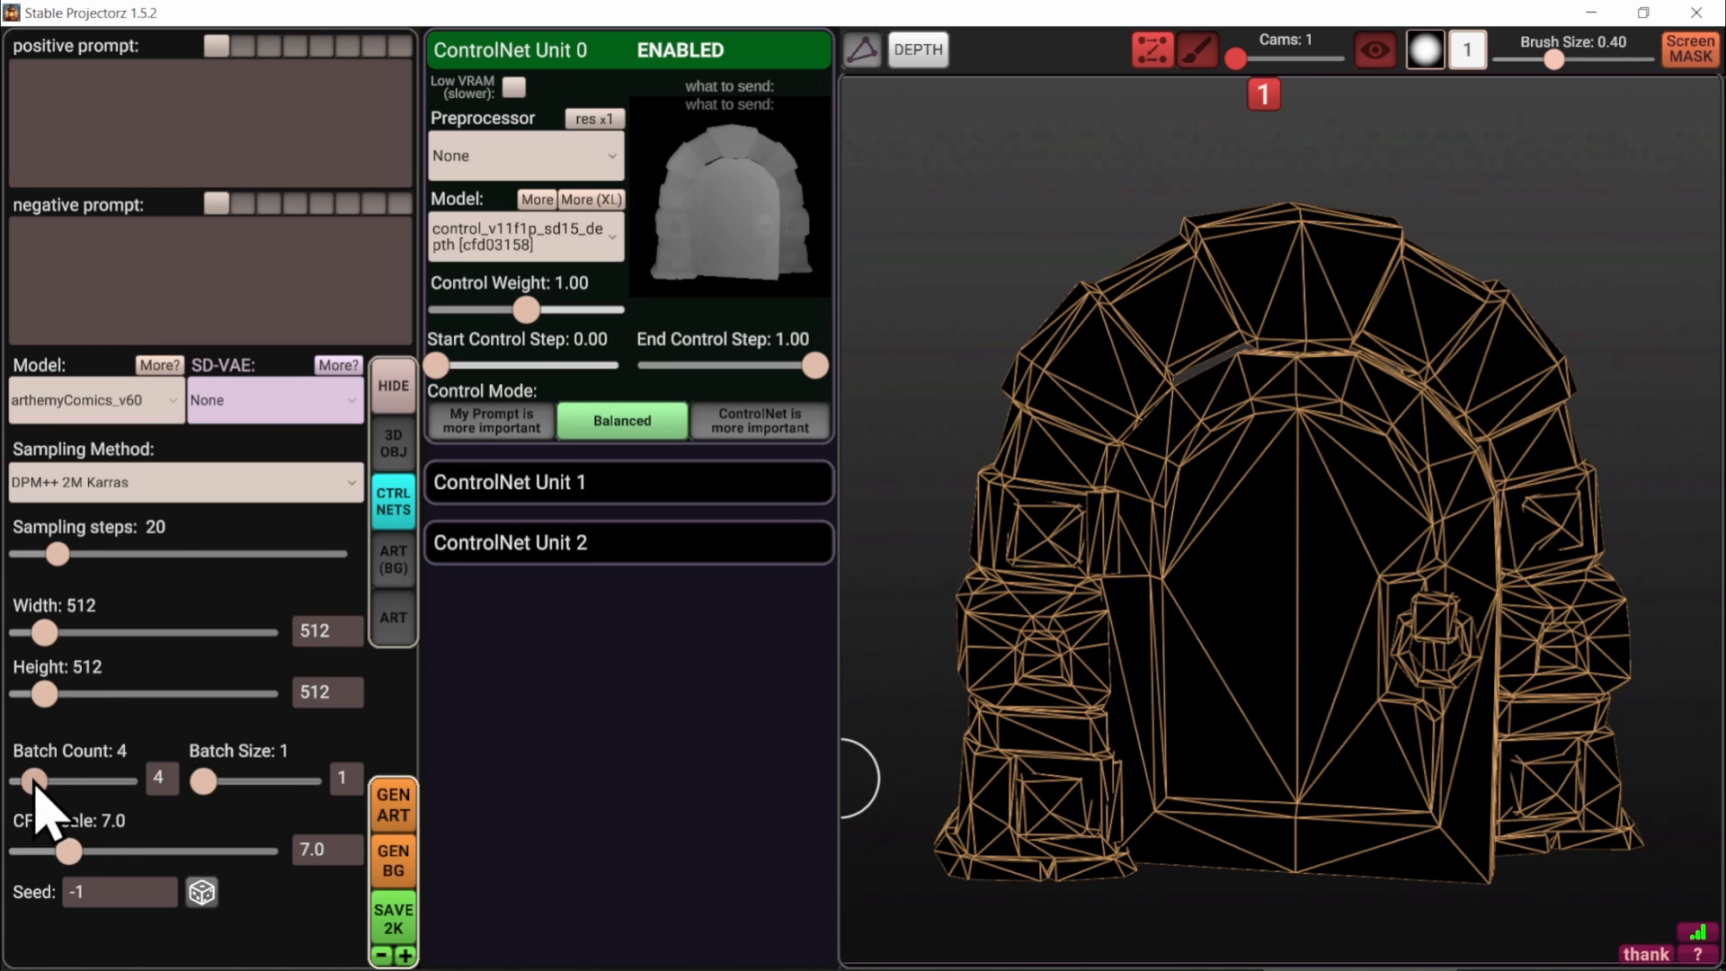
pyautogui.moveTo(59, 783); pyautogui.dragTo(76, 785)
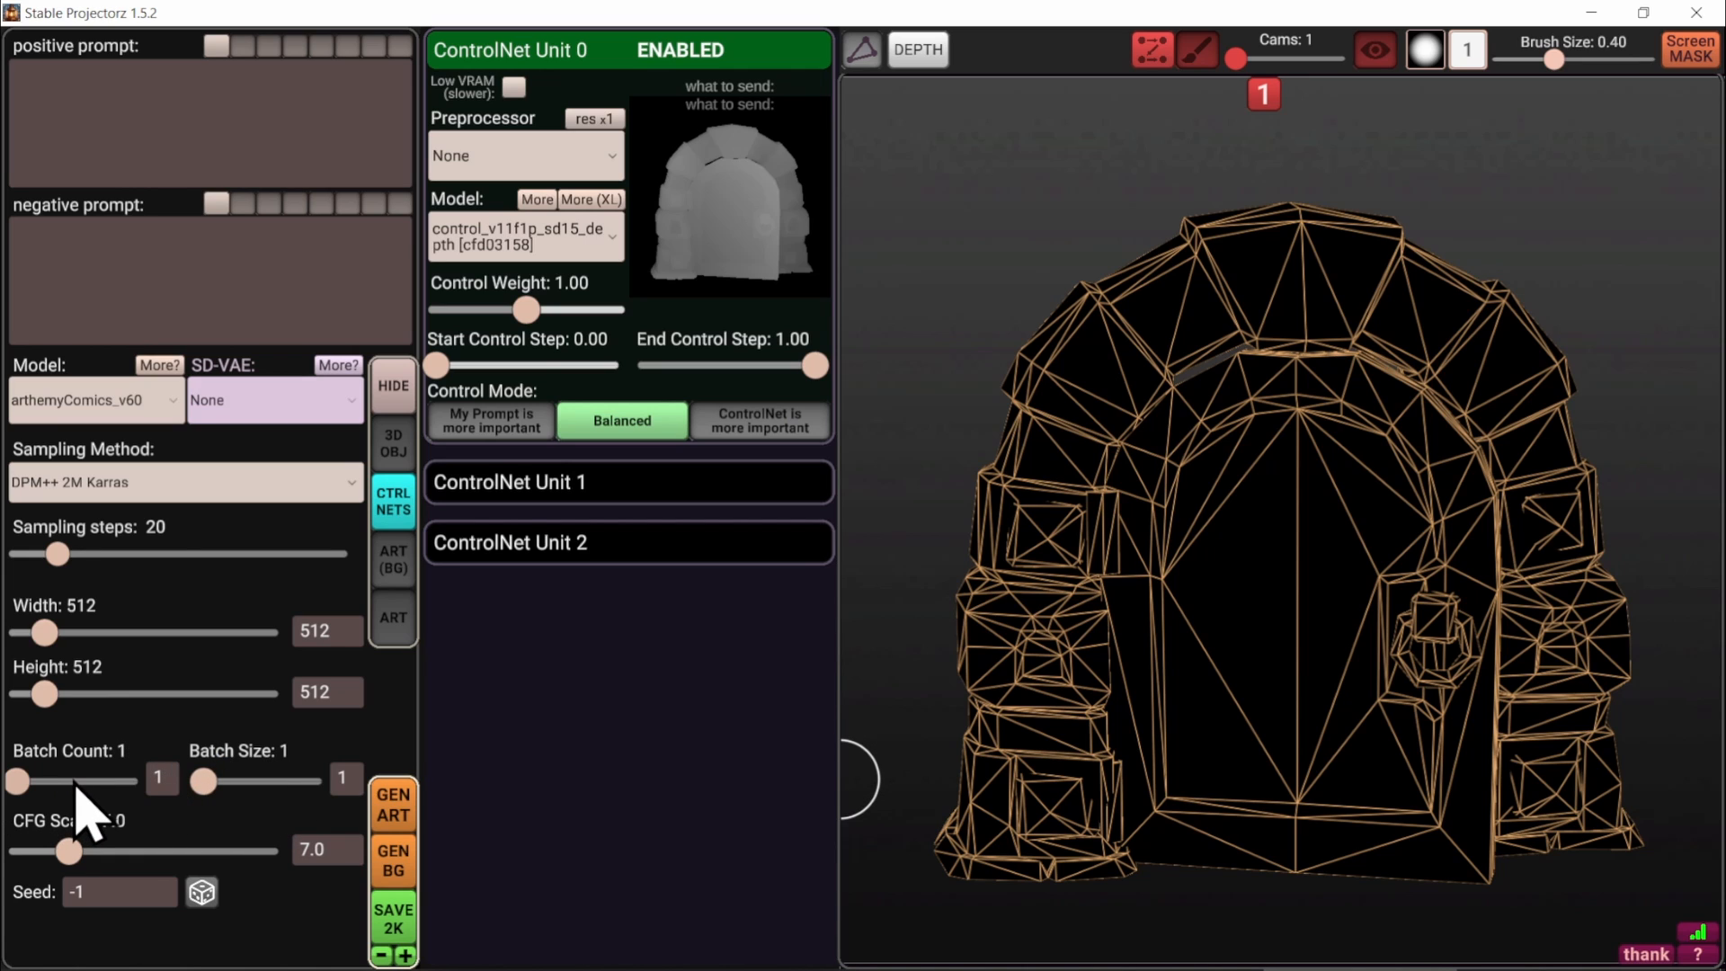
# Configure the generation with a batch size of 4, a batch count of 2 and a CFG scale of 12.0
pyautogui.moveTo(201, 778); pyautogui.dragTo(245, 785)
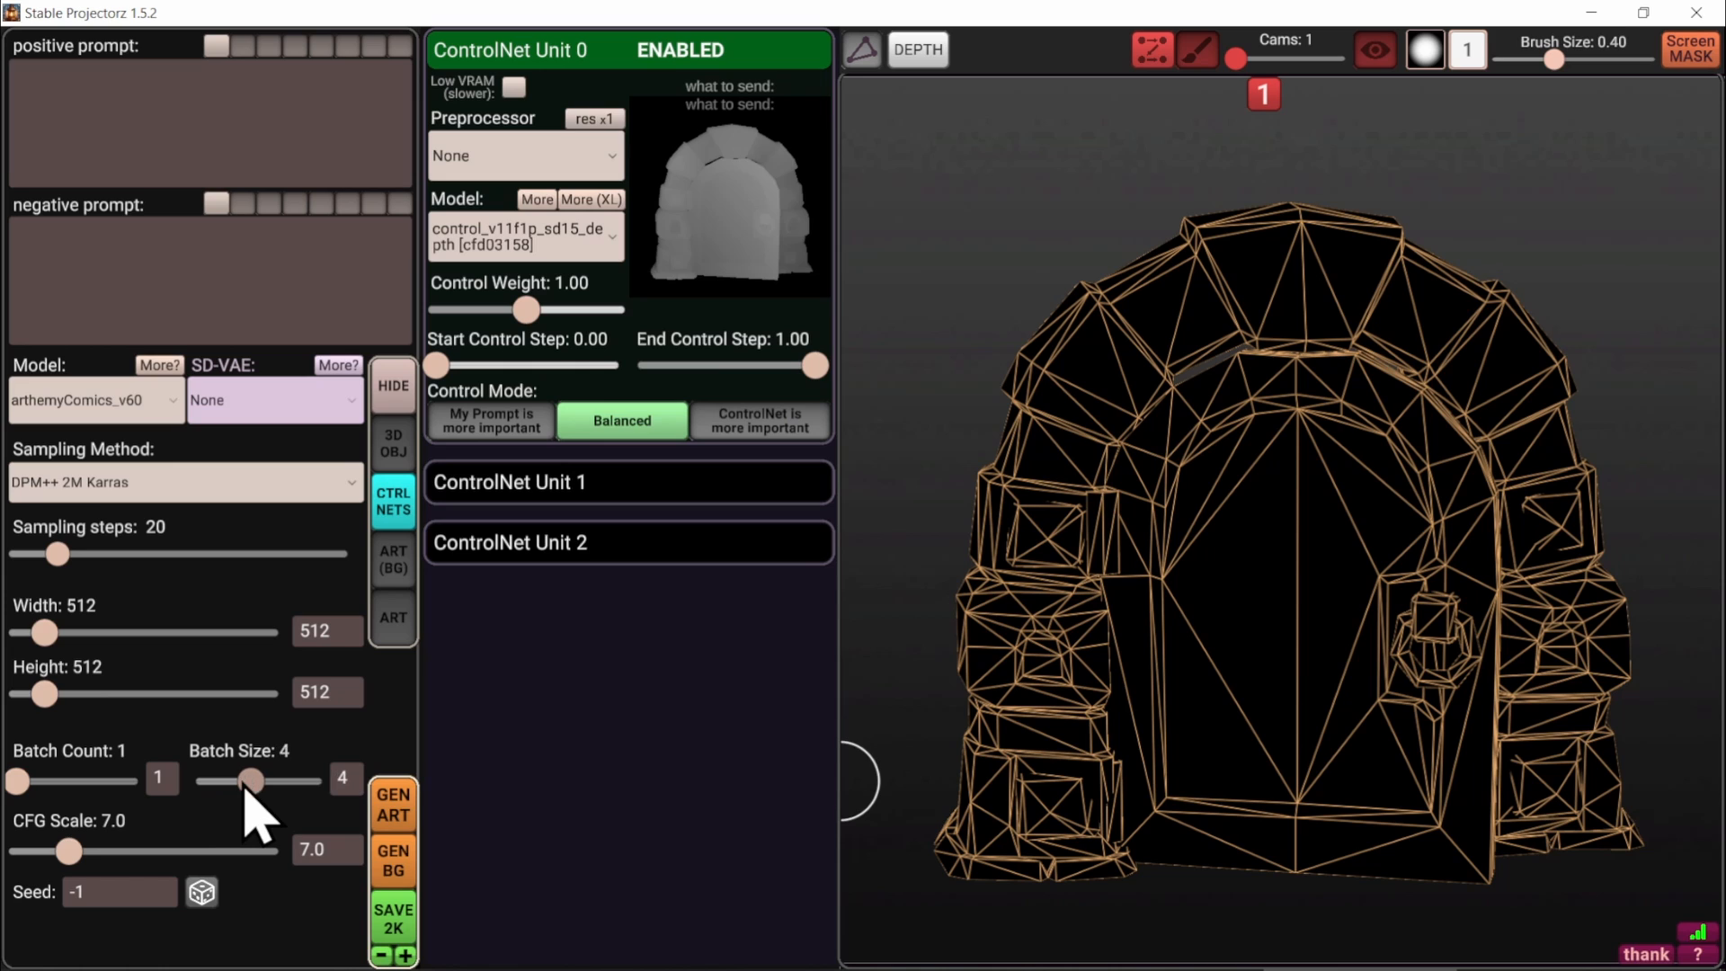
pyautogui.moveTo(17, 781); pyautogui.dragTo(33, 784)
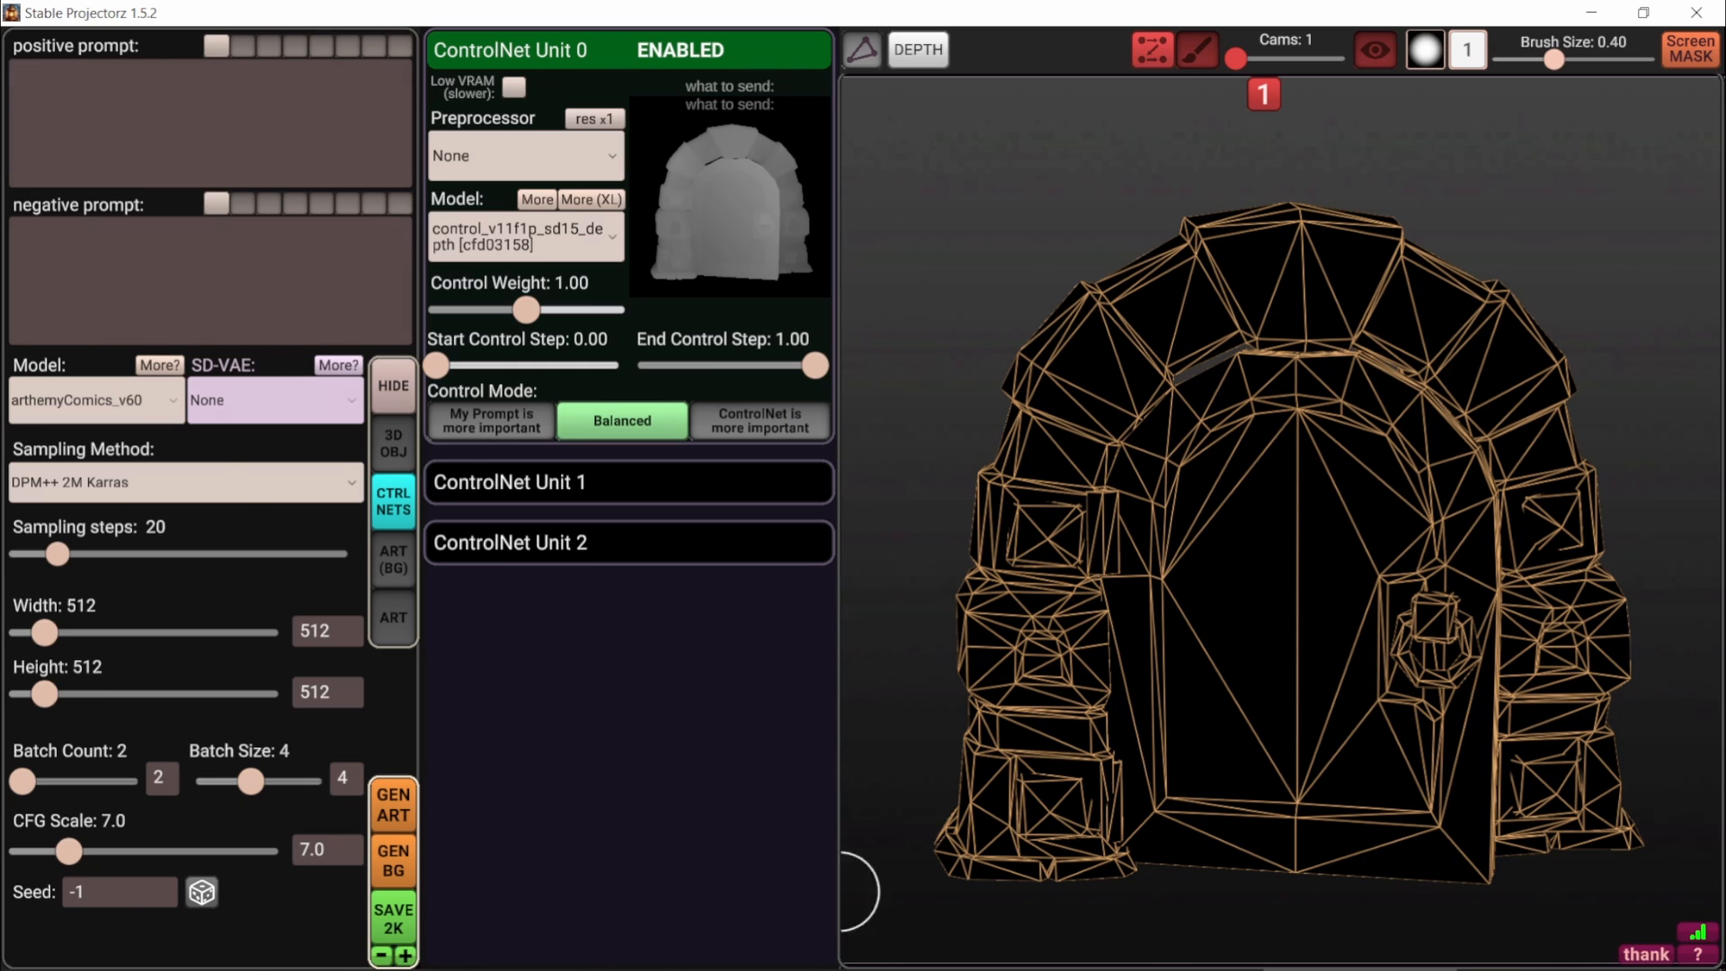
pyautogui.moveTo(68, 852); pyautogui.dragTo(42, 852)
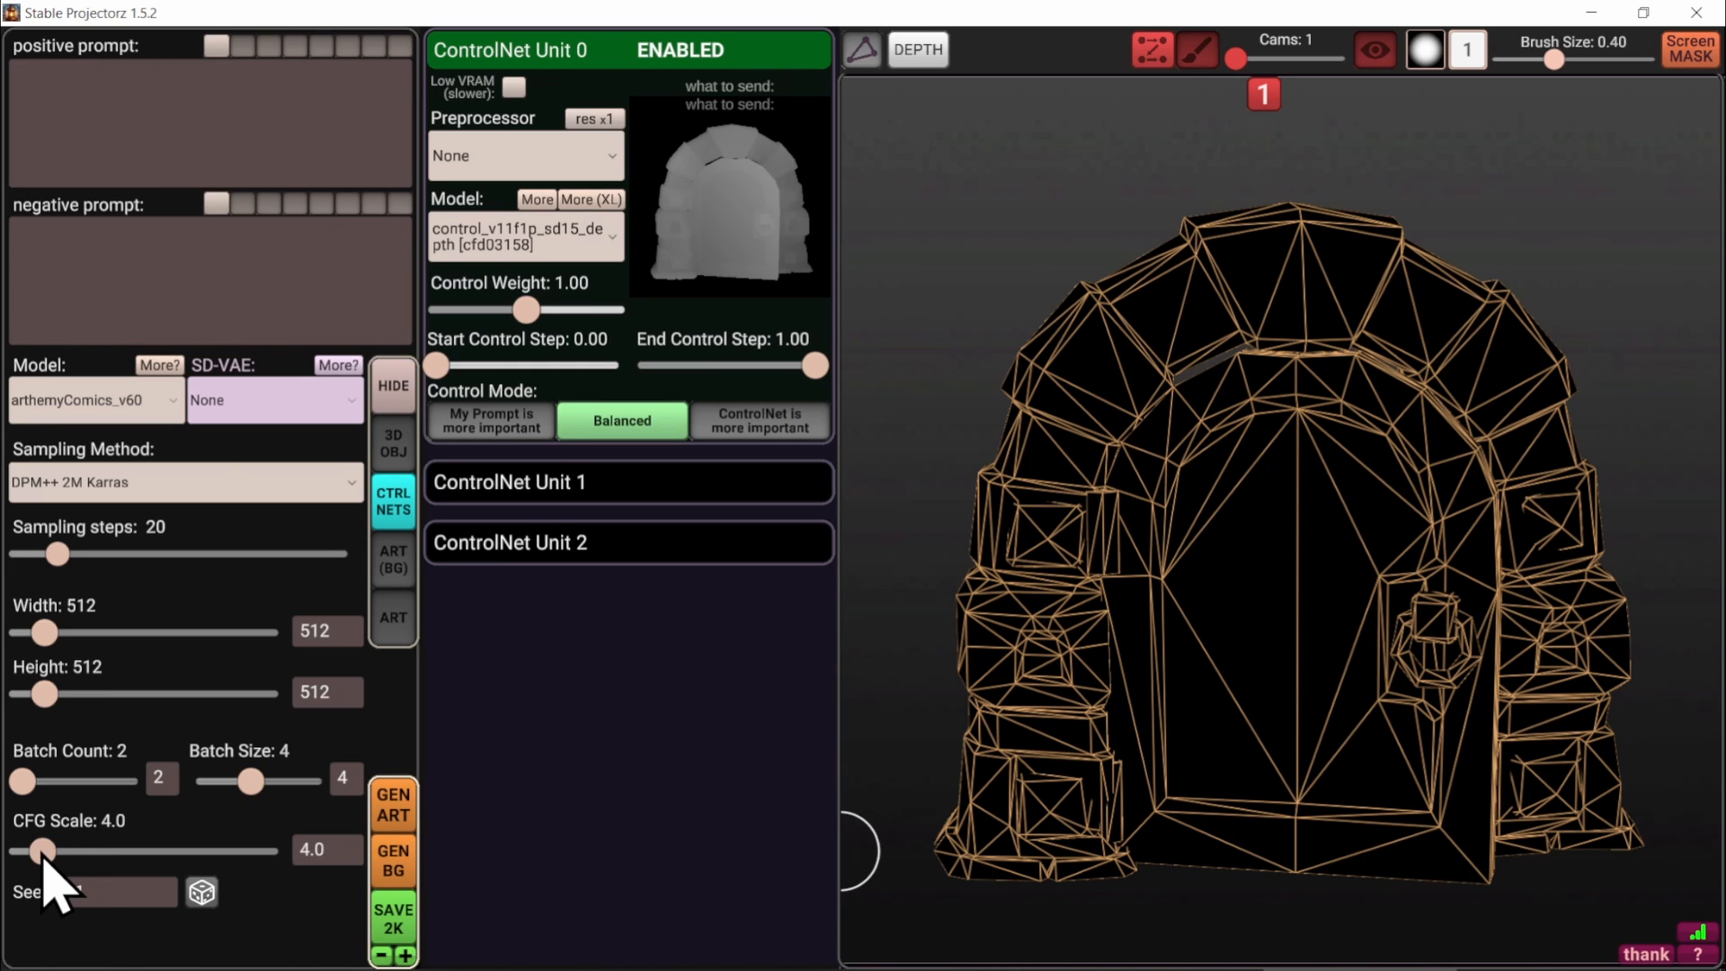
pyautogui.click(99, 852)
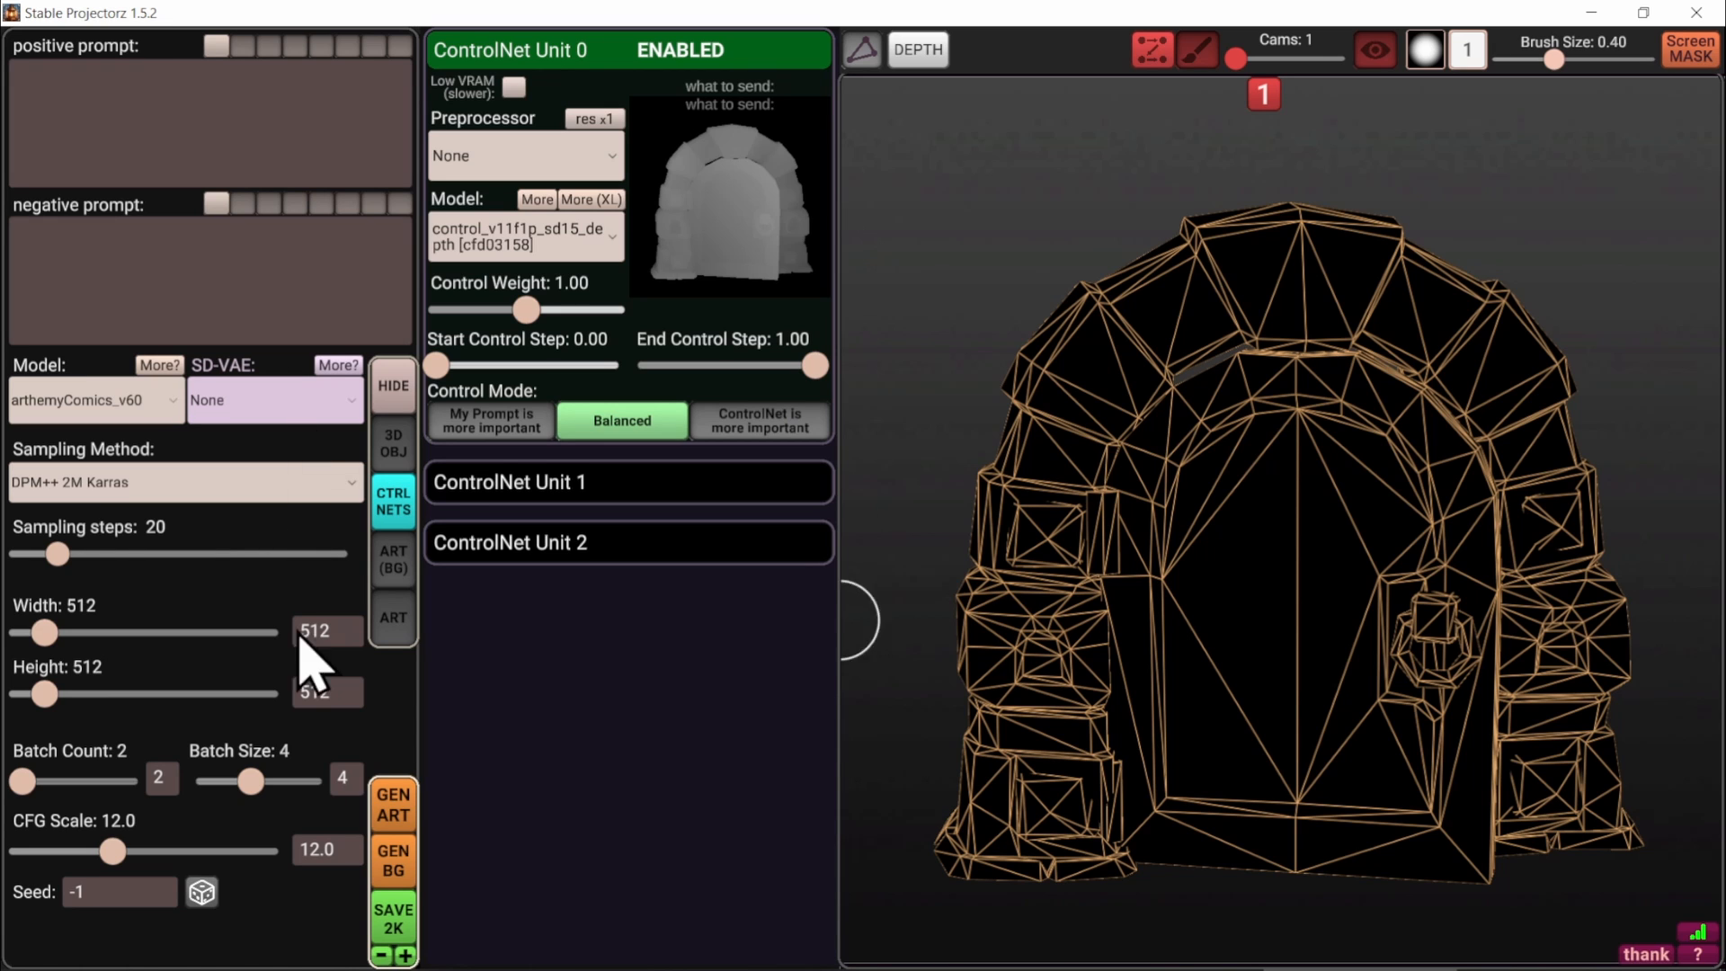
pyautogui.moveTo(237, 582); pyautogui.dragTo(200, 677)
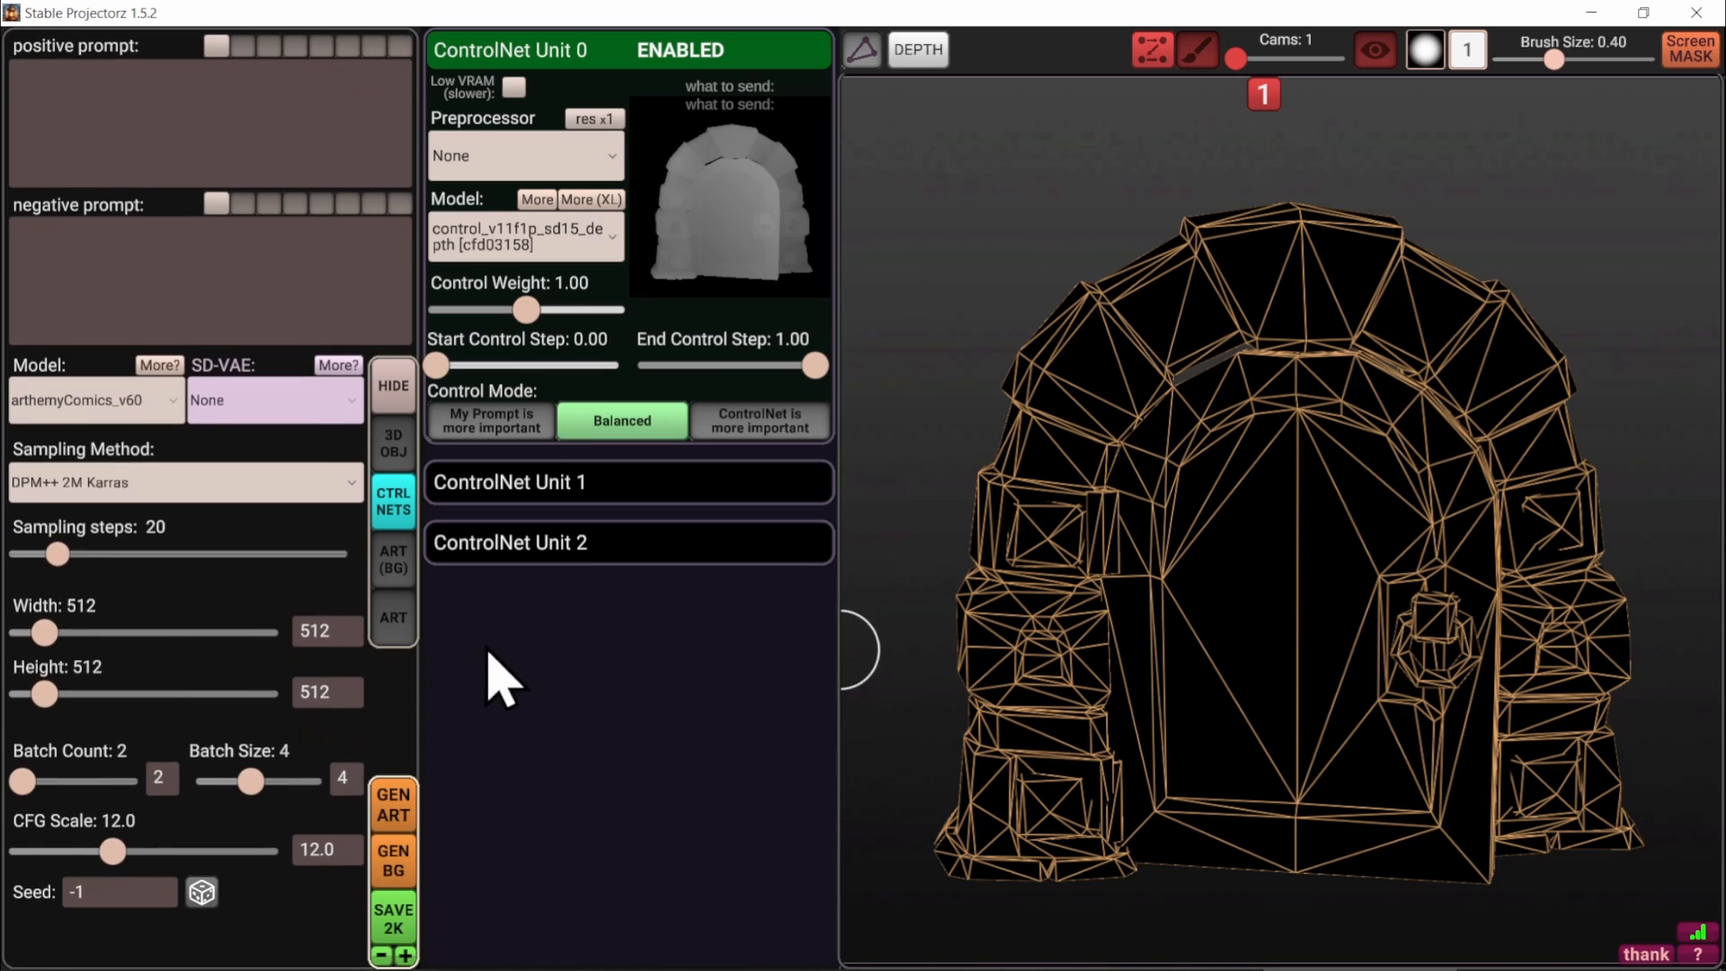
# Look through the 3D object, background art and art sections, ending on the ControlNet settings
pyautogui.click(403, 452)
pyautogui.click(391, 511)
pyautogui.click(385, 560)
pyautogui.click(366, 637)
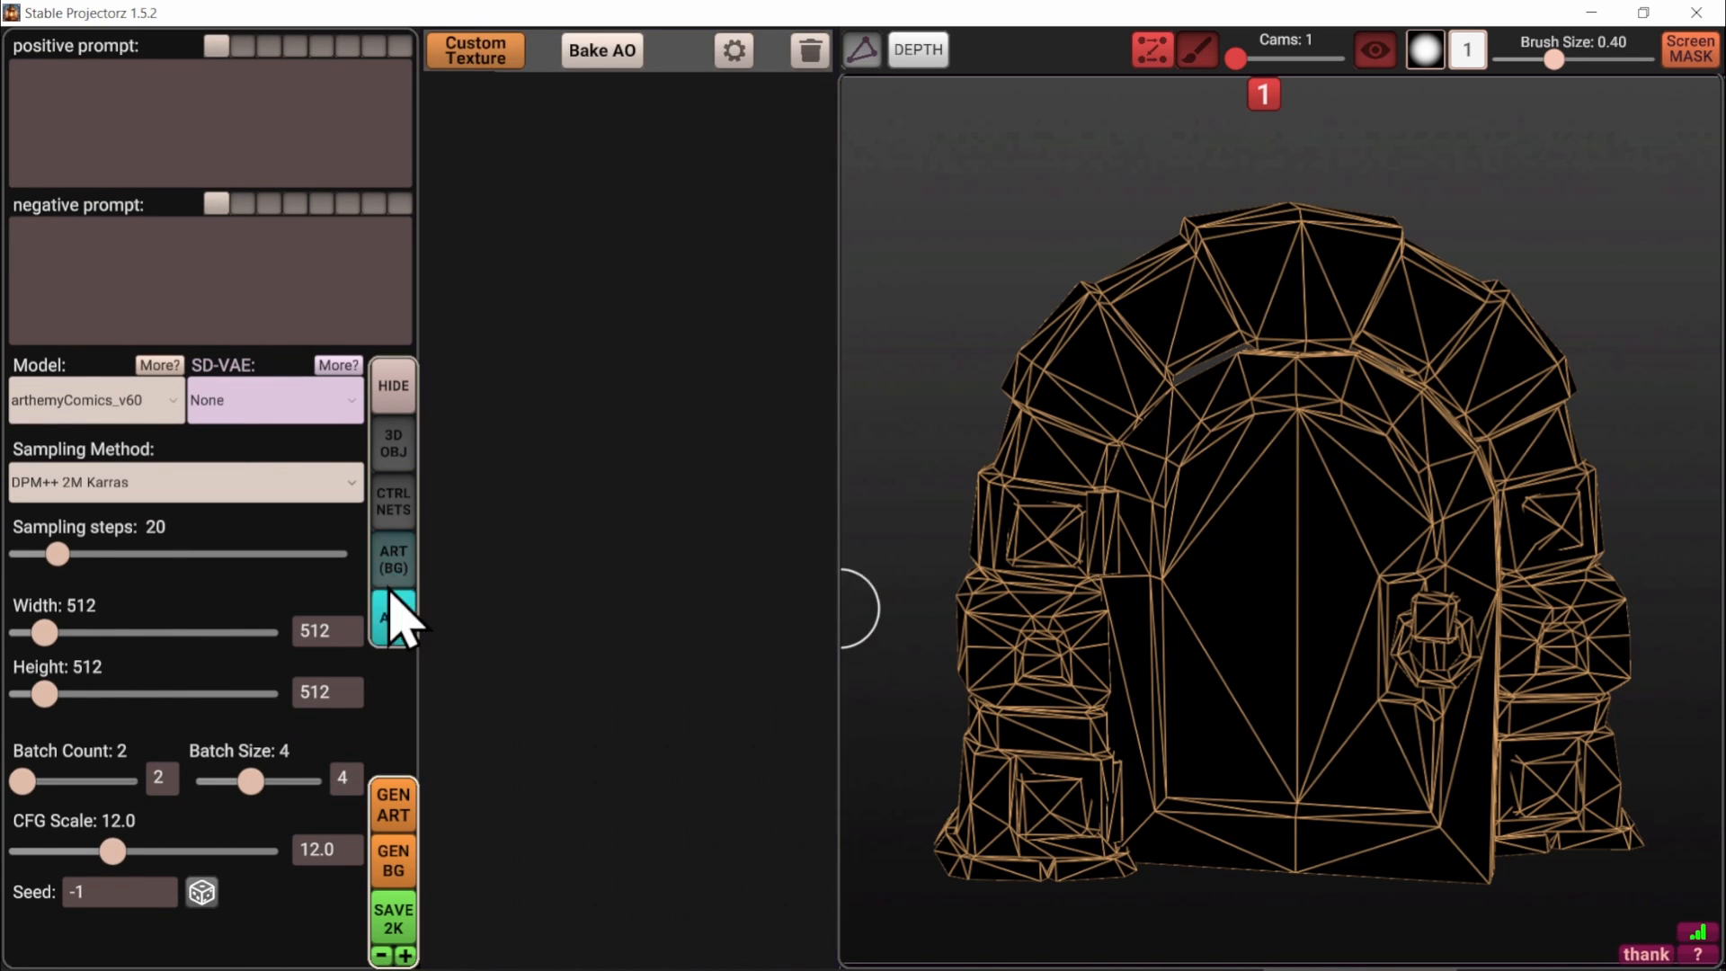
pyautogui.click(406, 454)
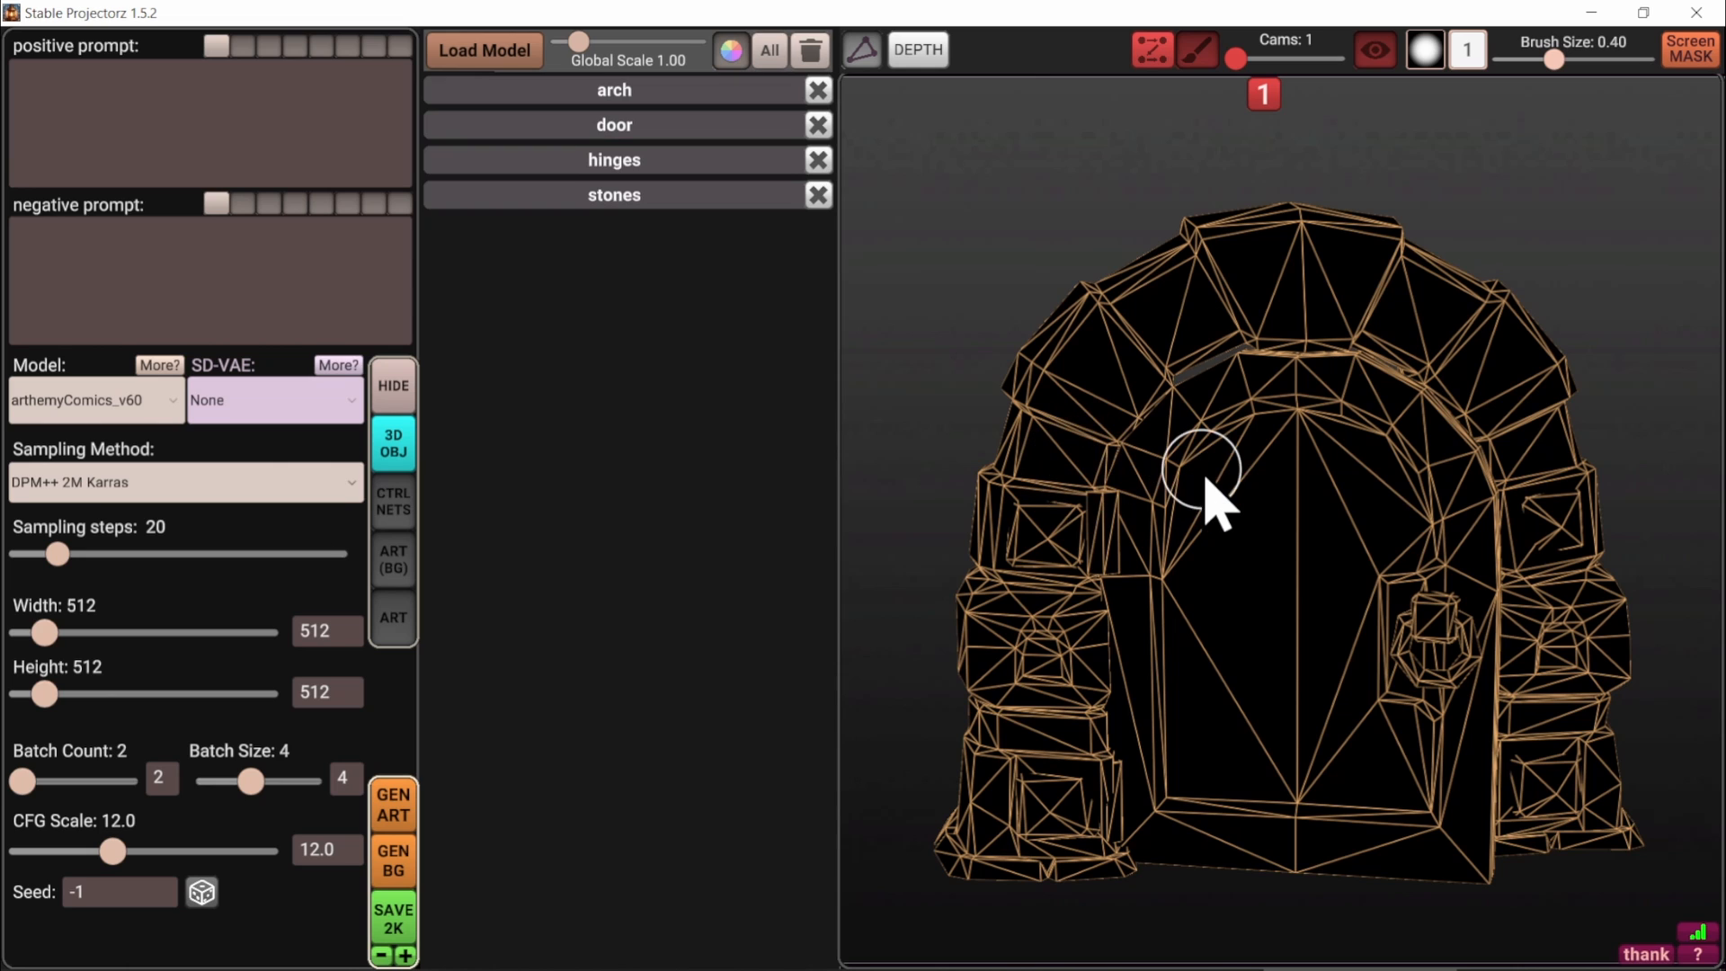
pyautogui.click(392, 501)
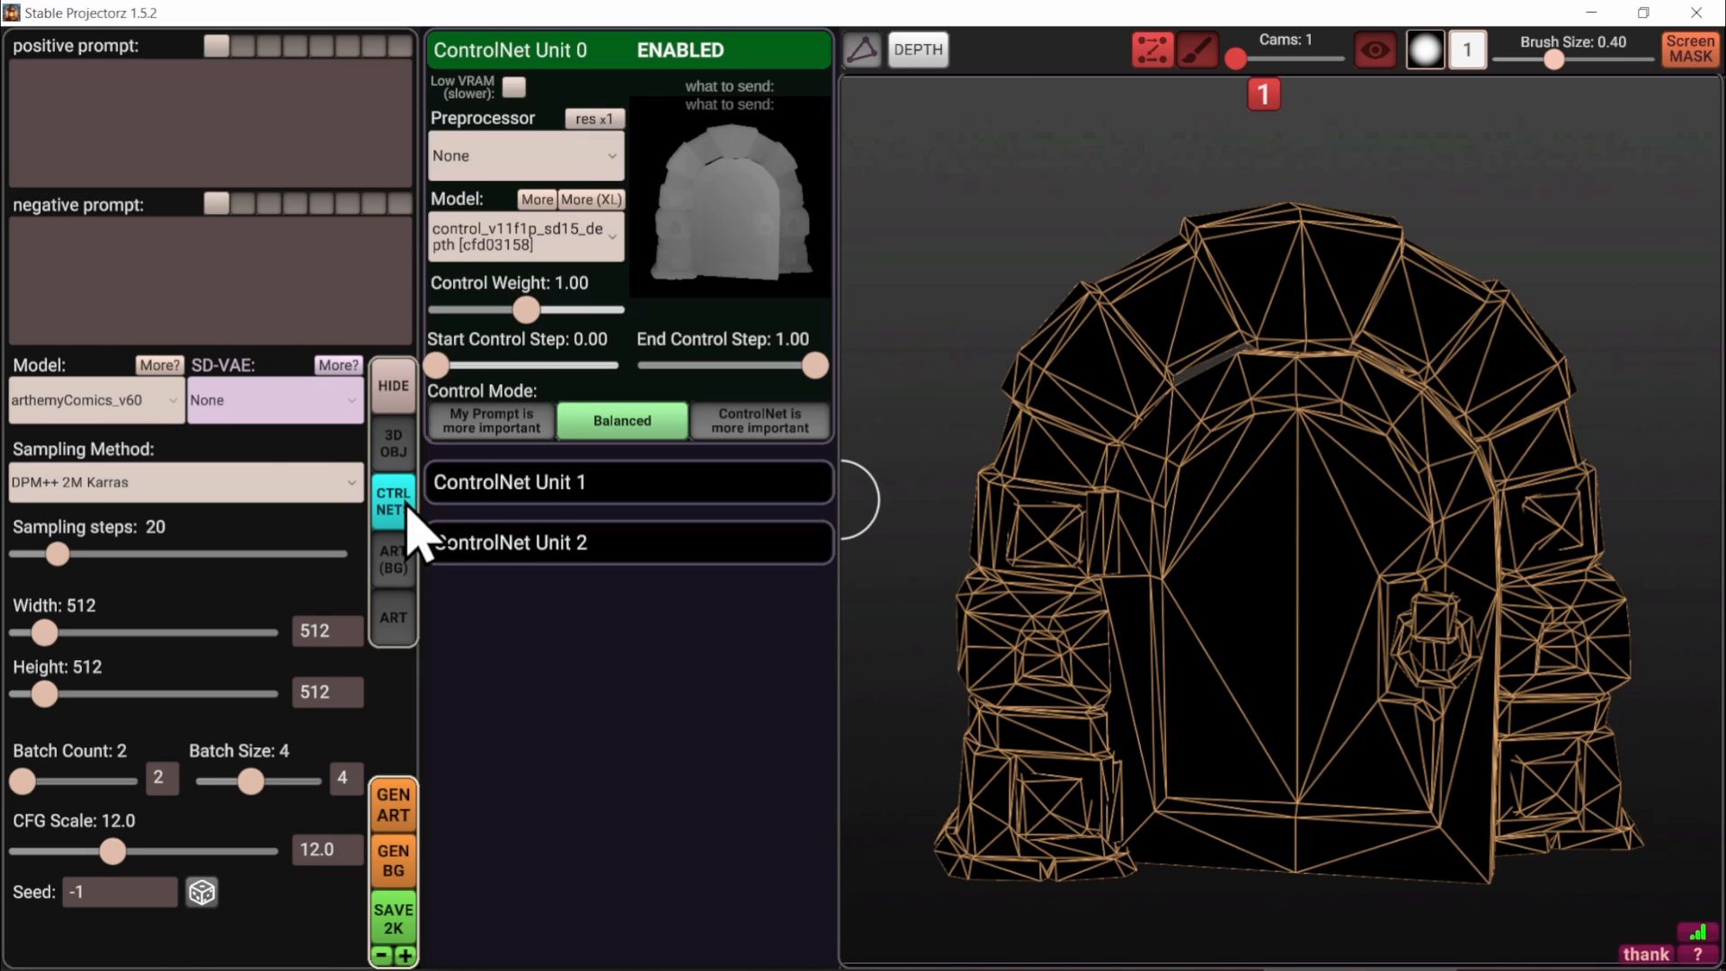
# Try ControlNet Unit 1 in place of Unit 0, and check the models available to Unit 0
pyautogui.click(697, 59)
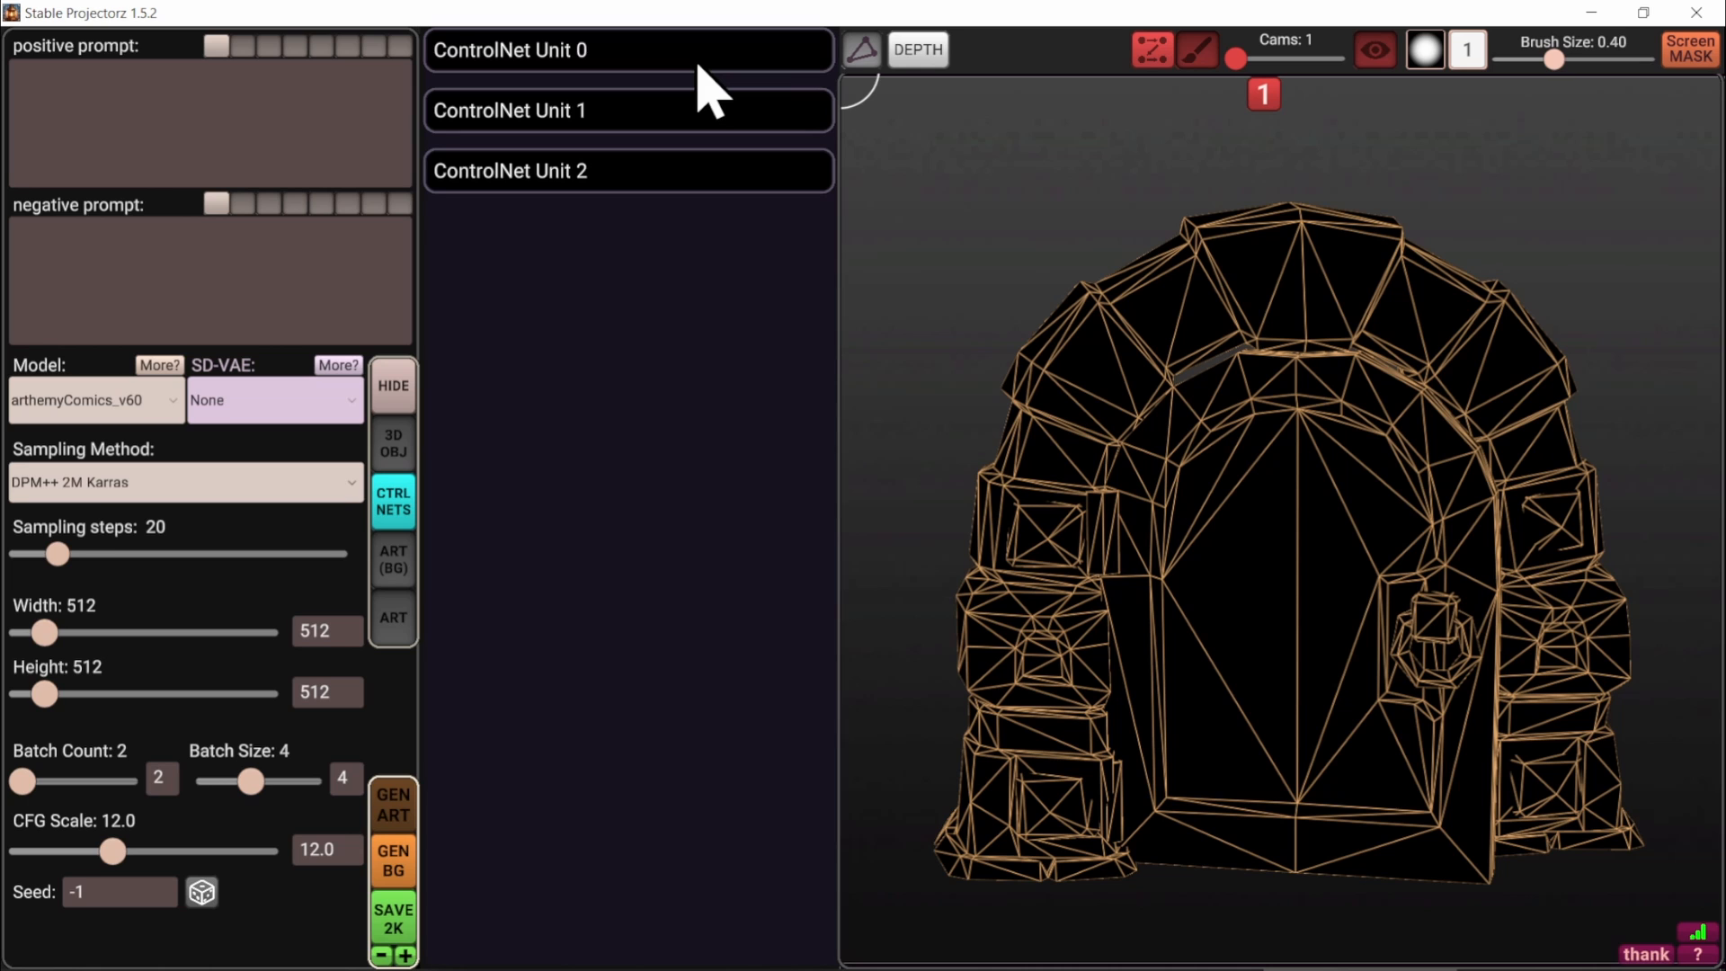
pyautogui.click(713, 118)
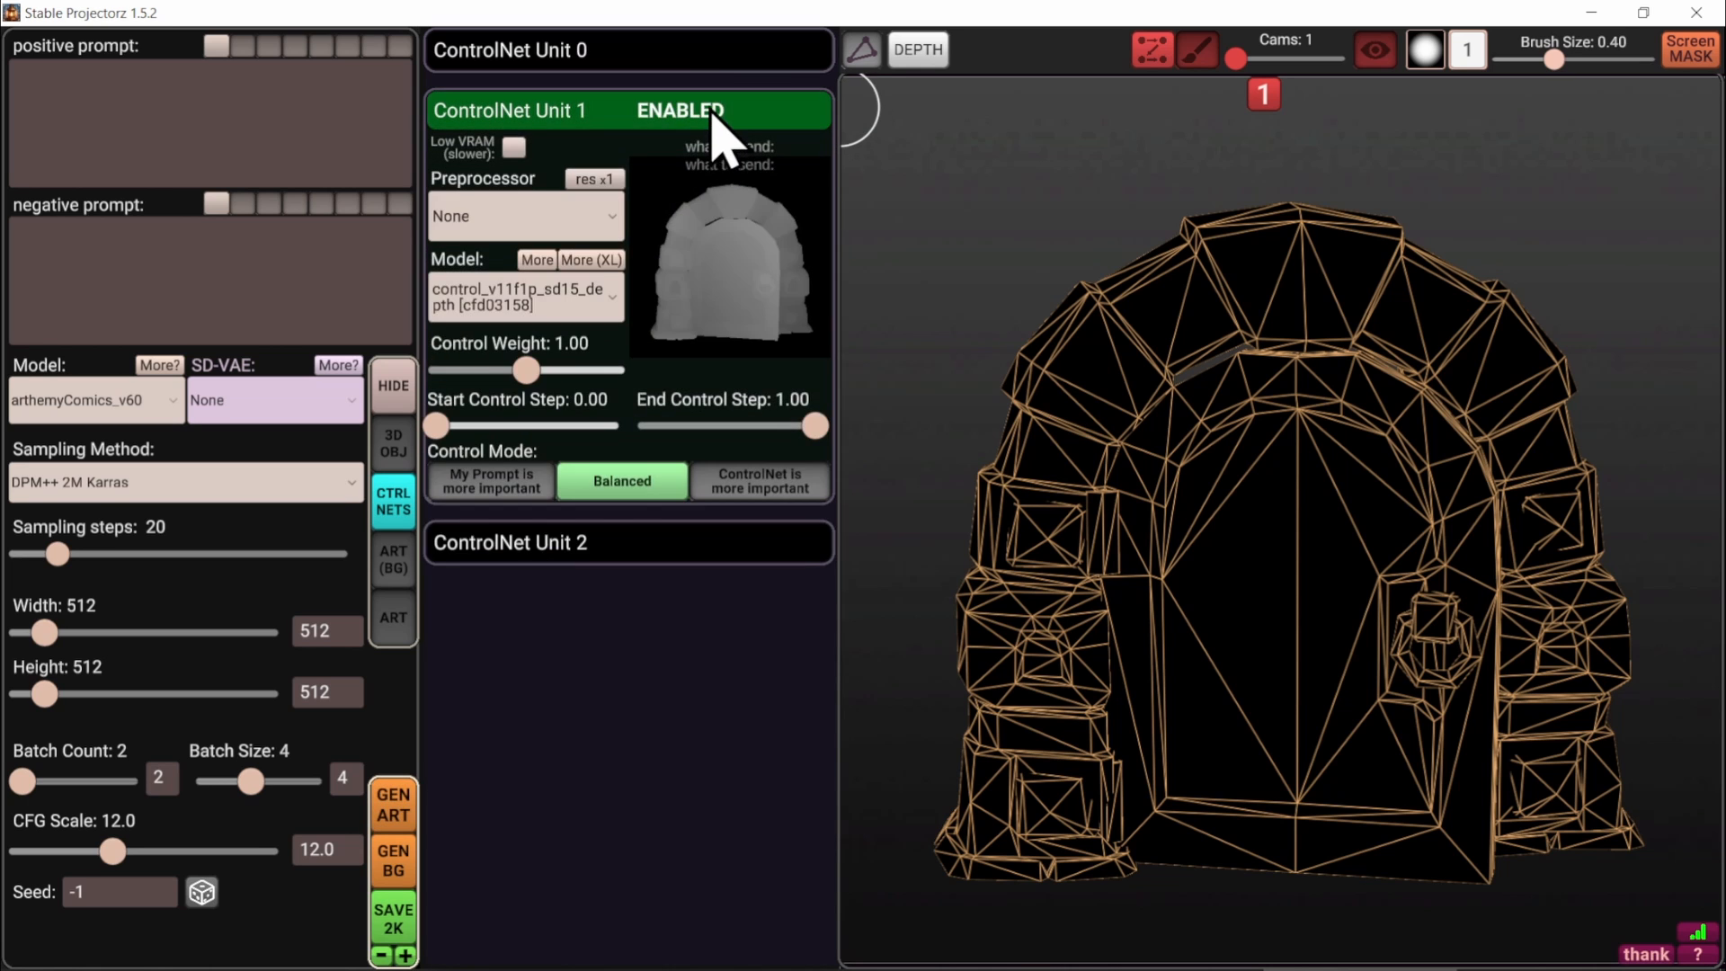
pyautogui.click(715, 103)
pyautogui.click(723, 61)
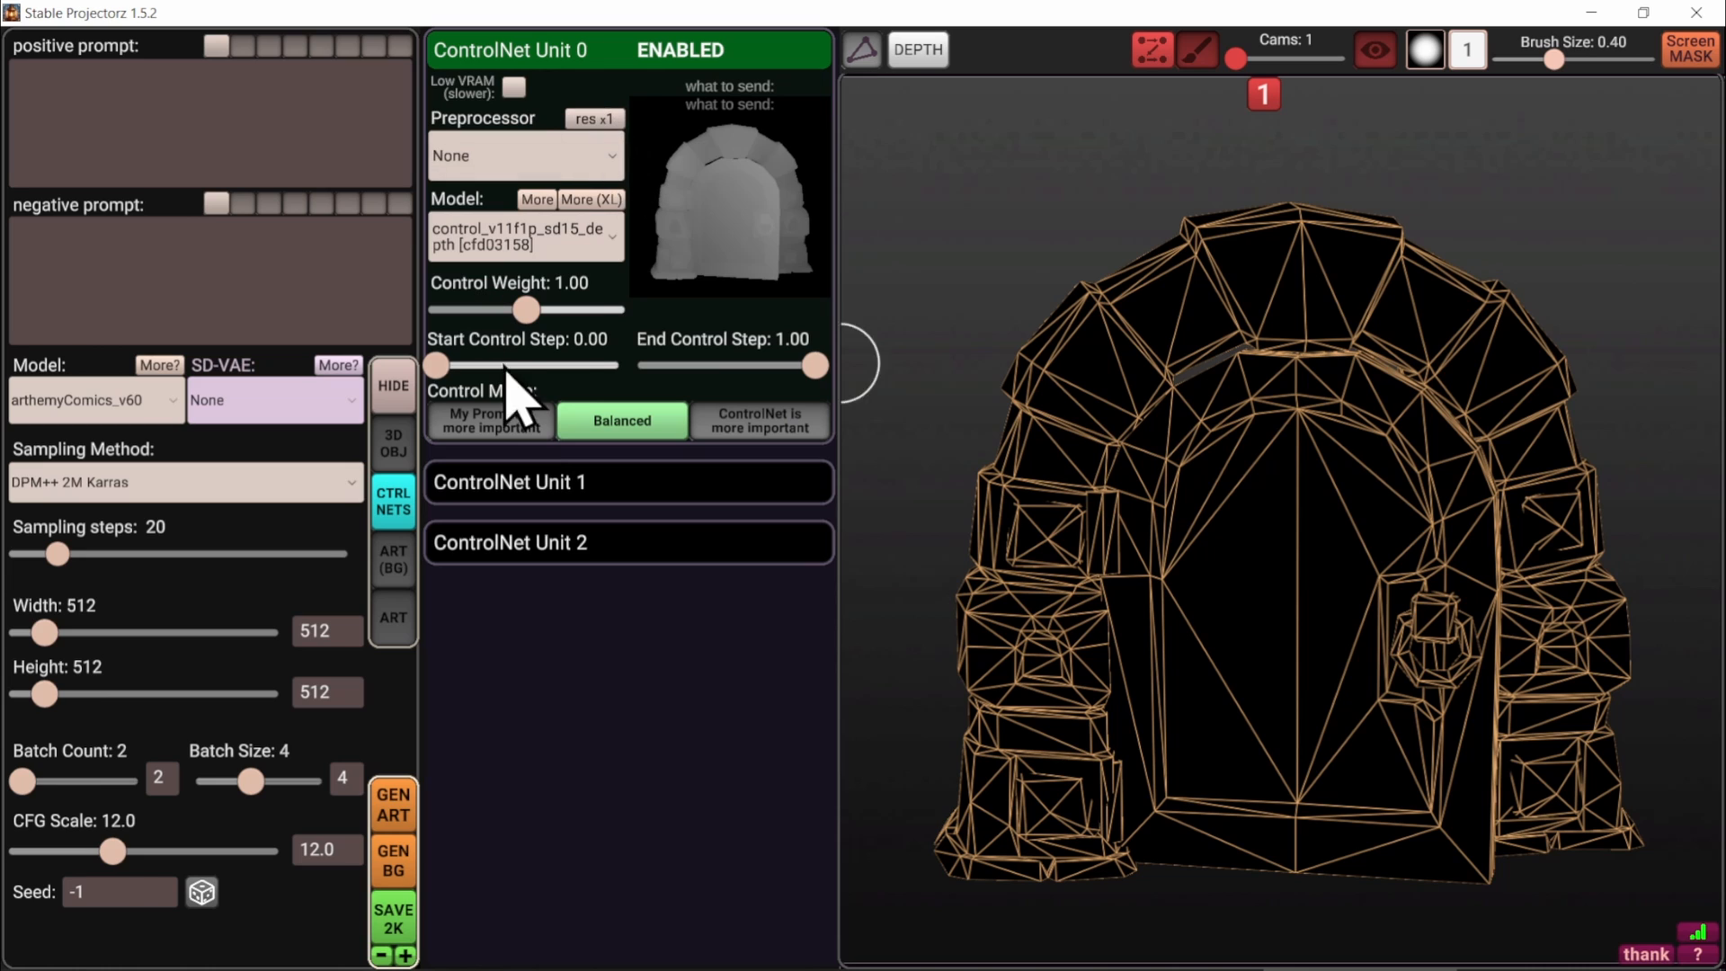
pyautogui.click(614, 243)
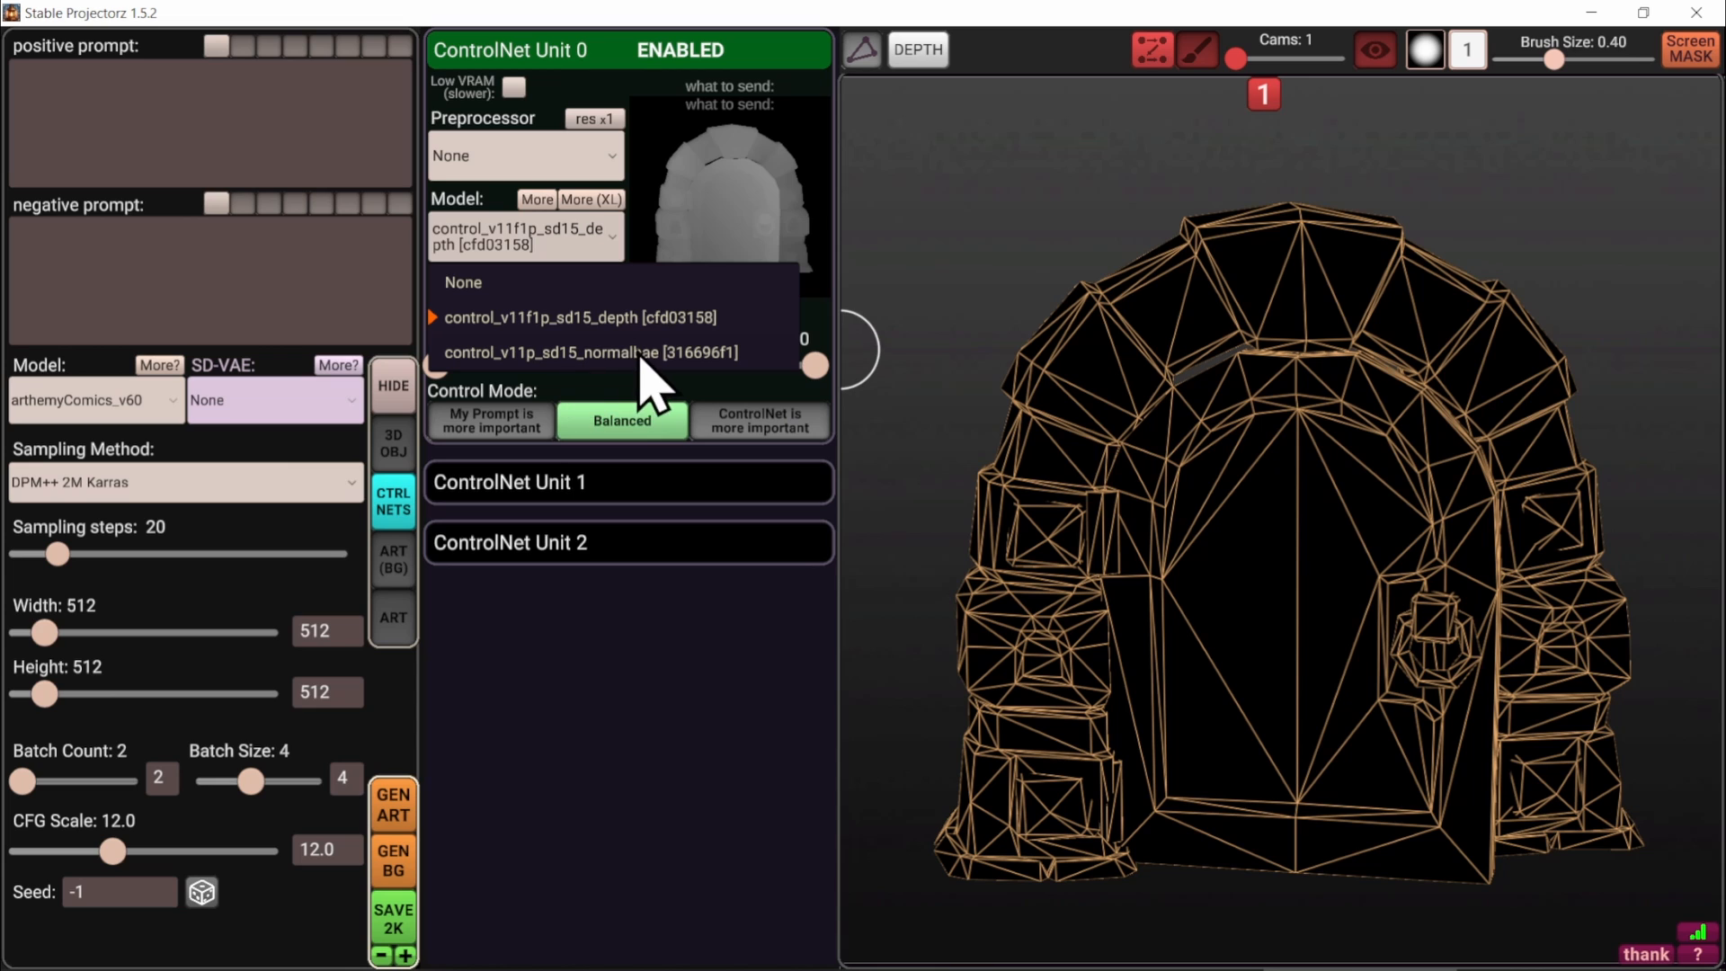
pyautogui.click(542, 235)
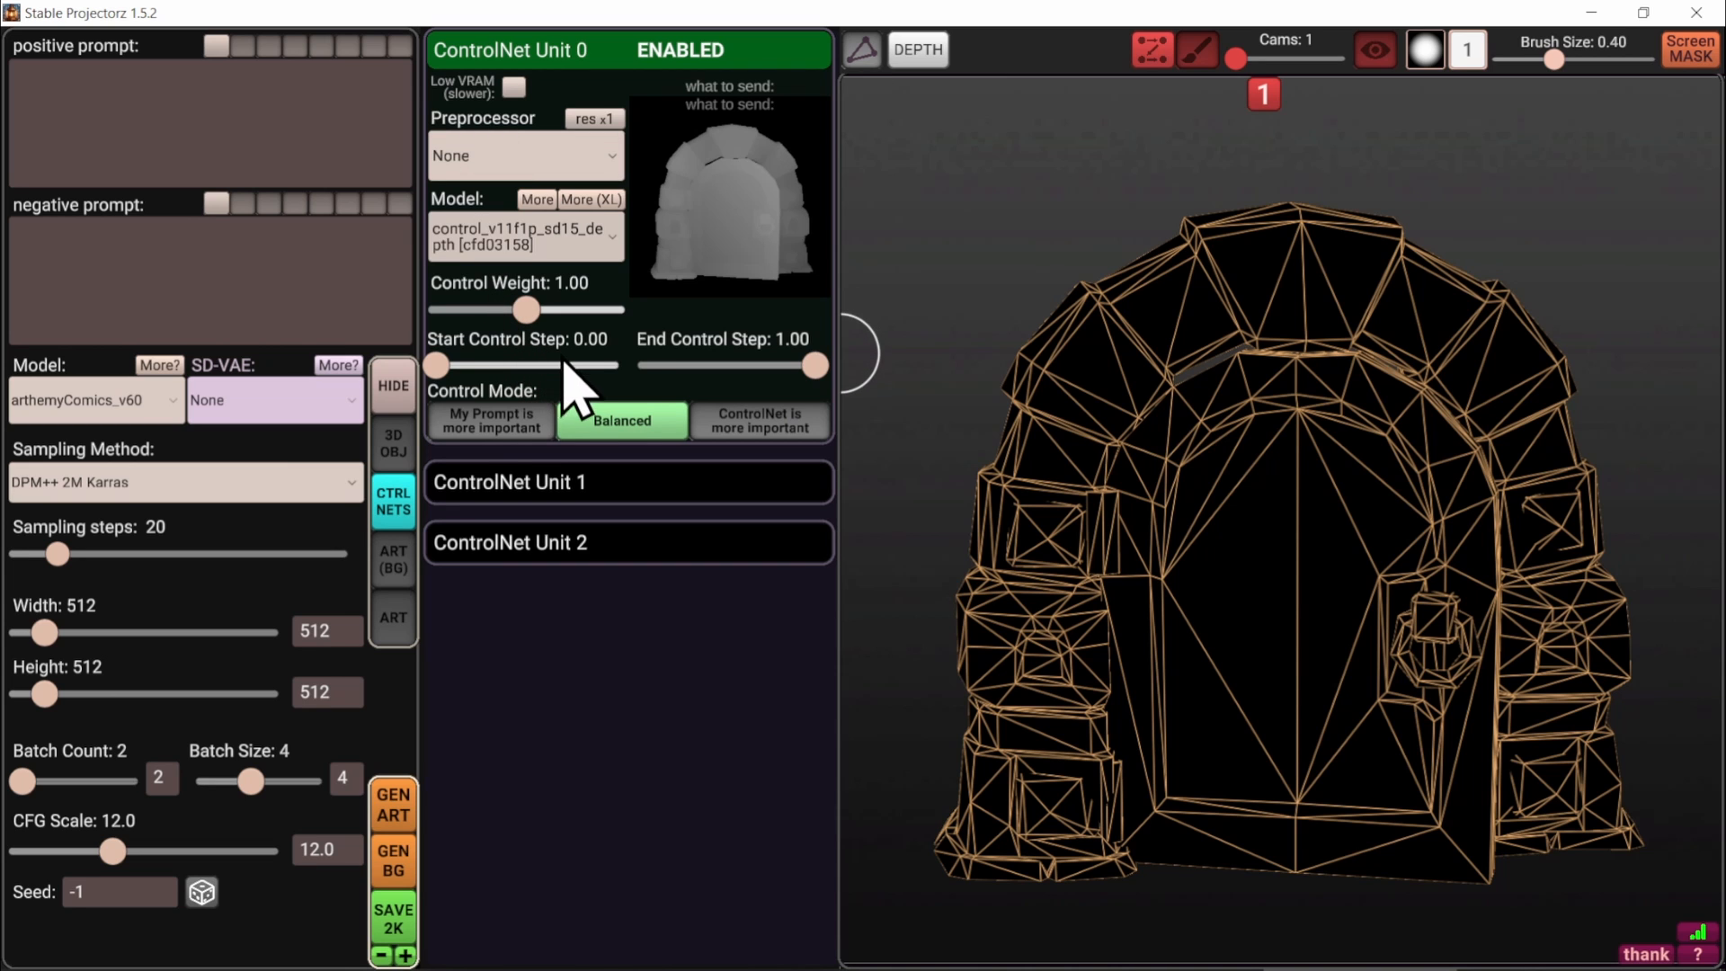
# Examine the door model and its ControlNet depth preview from several distances and angles
pyautogui.scroll(-3, 1321, 562)
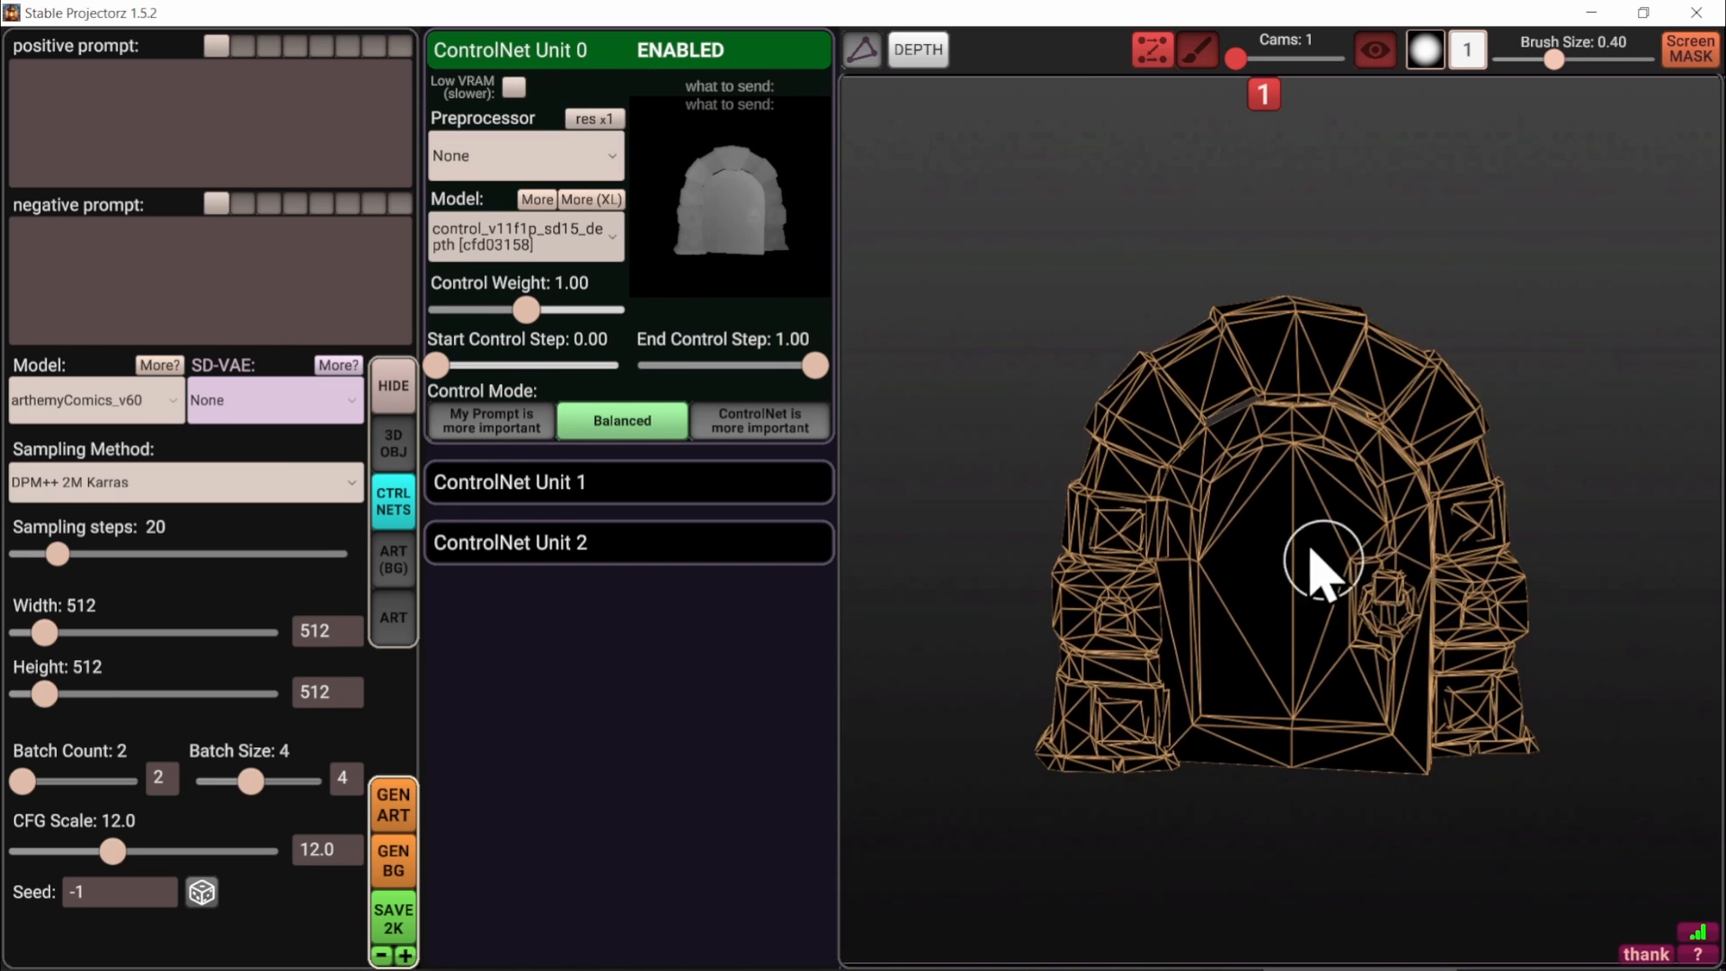
pyautogui.moveTo(1321, 561); pyautogui.dragTo(1090, 366, button='middle')
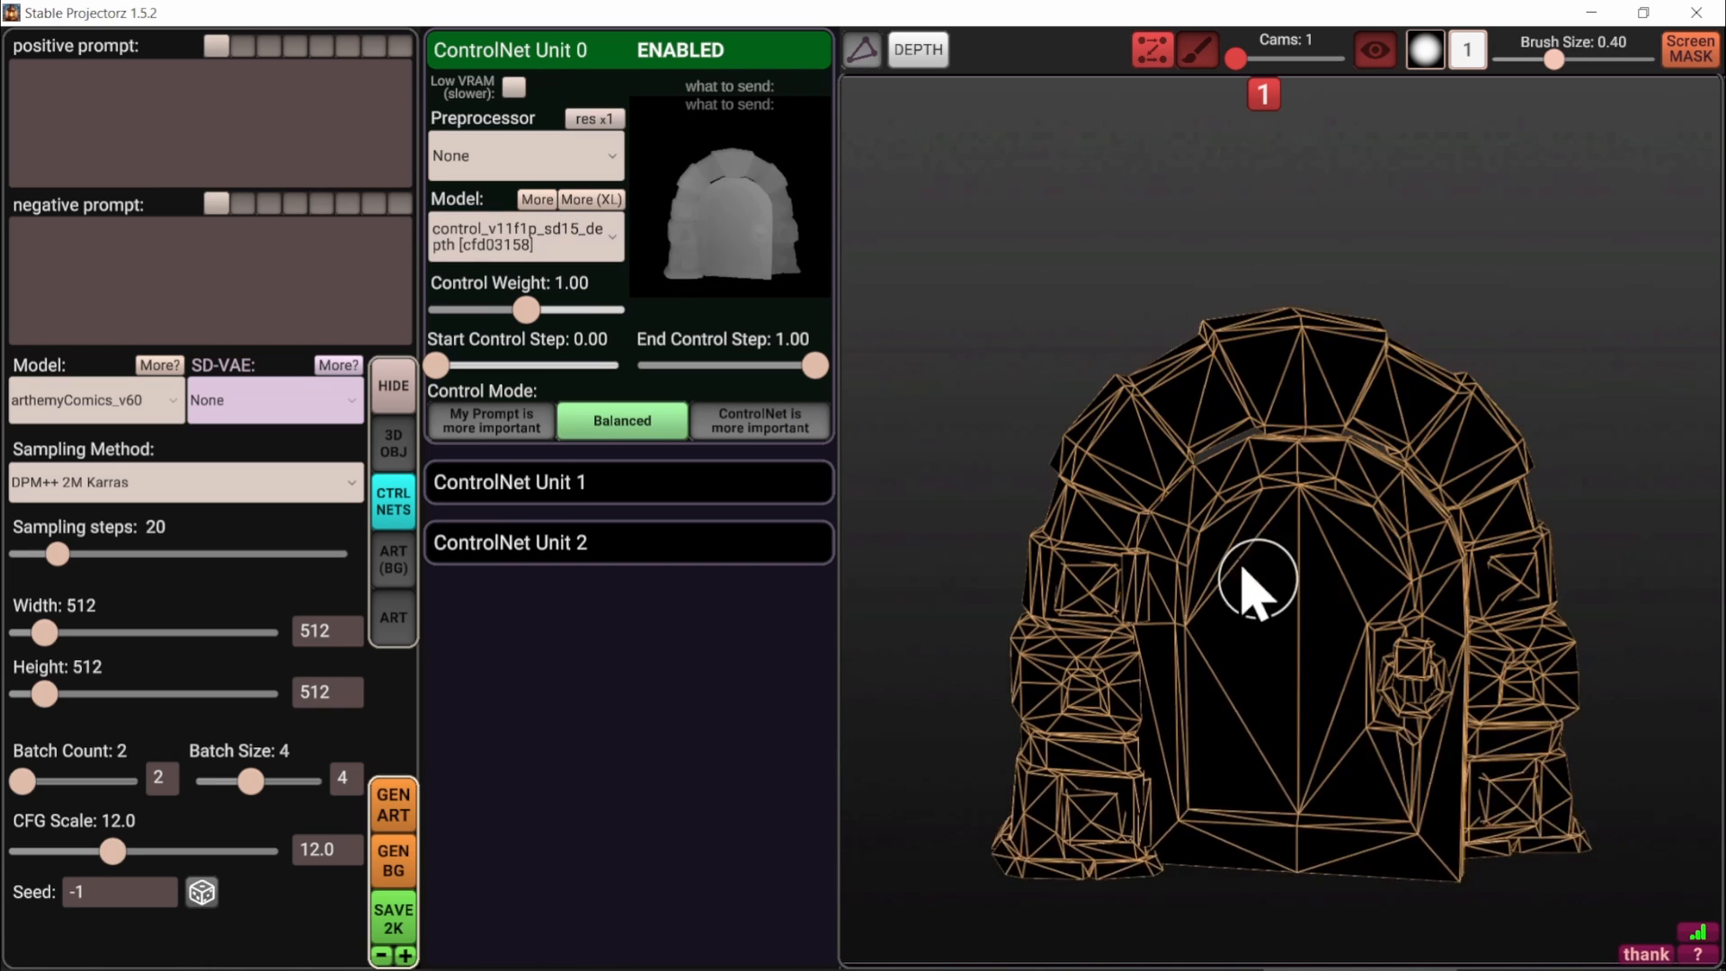
pyautogui.scroll(3, 1243, 568)
pyautogui.moveTo(1243, 568); pyautogui.dragTo(1295, 535, button='middle')
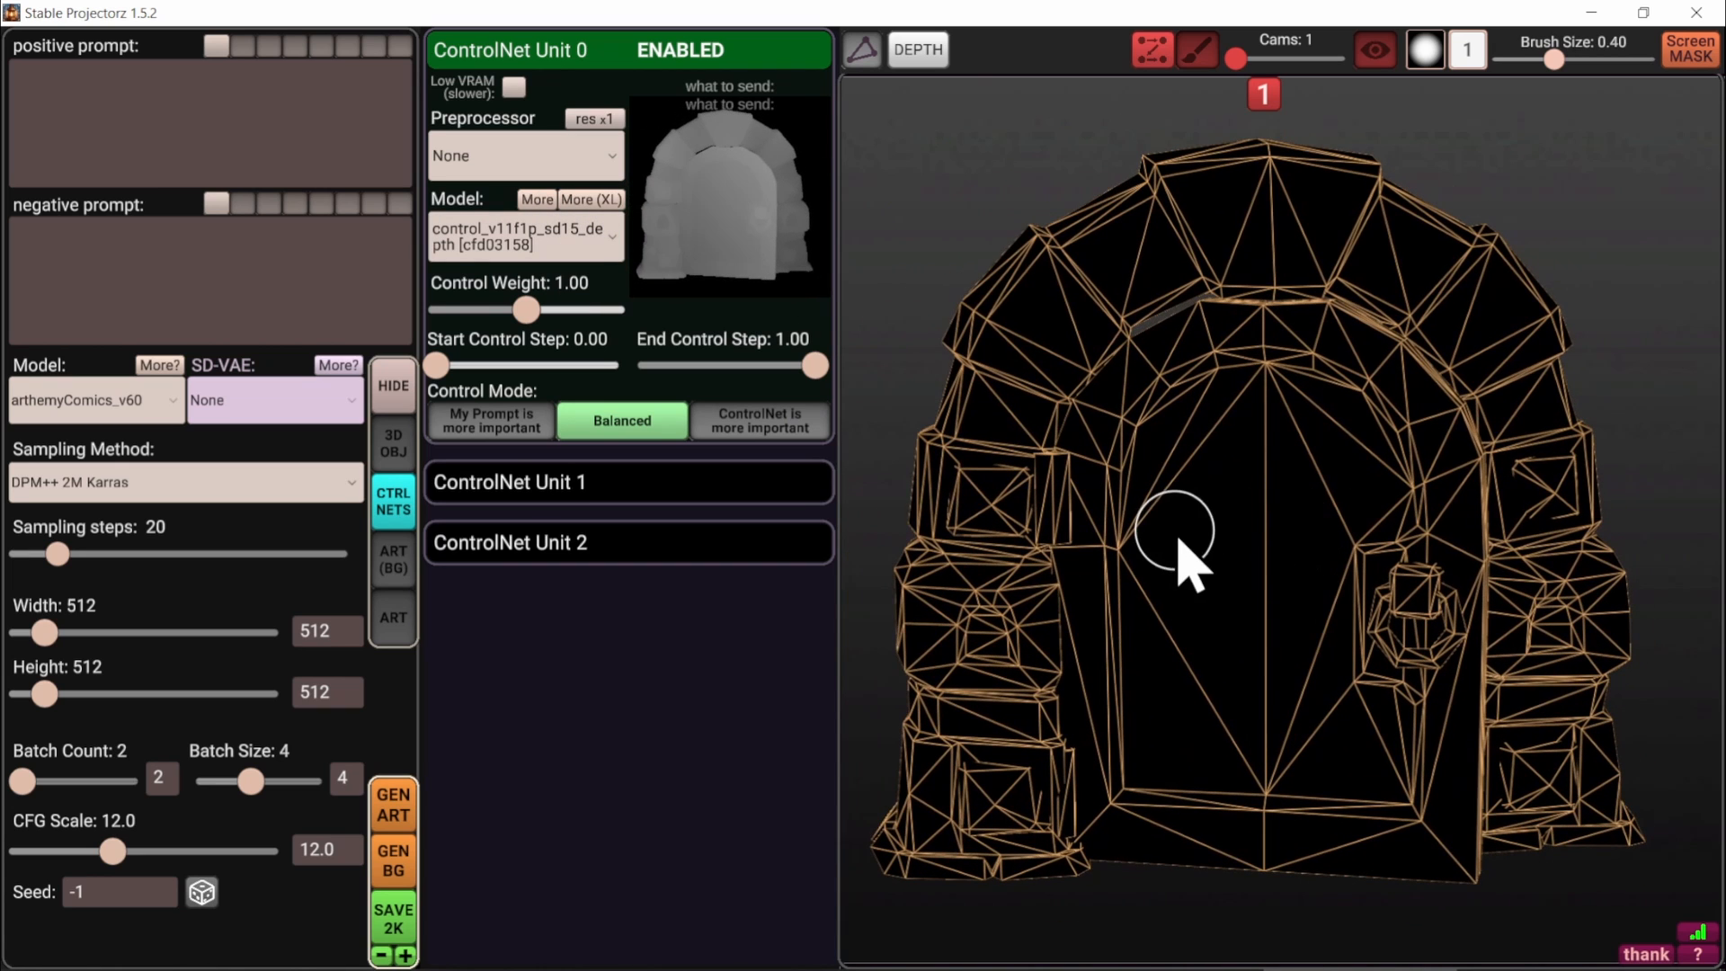
pyautogui.moveTo(1175, 540); pyautogui.dragTo(1243, 539, button='right')
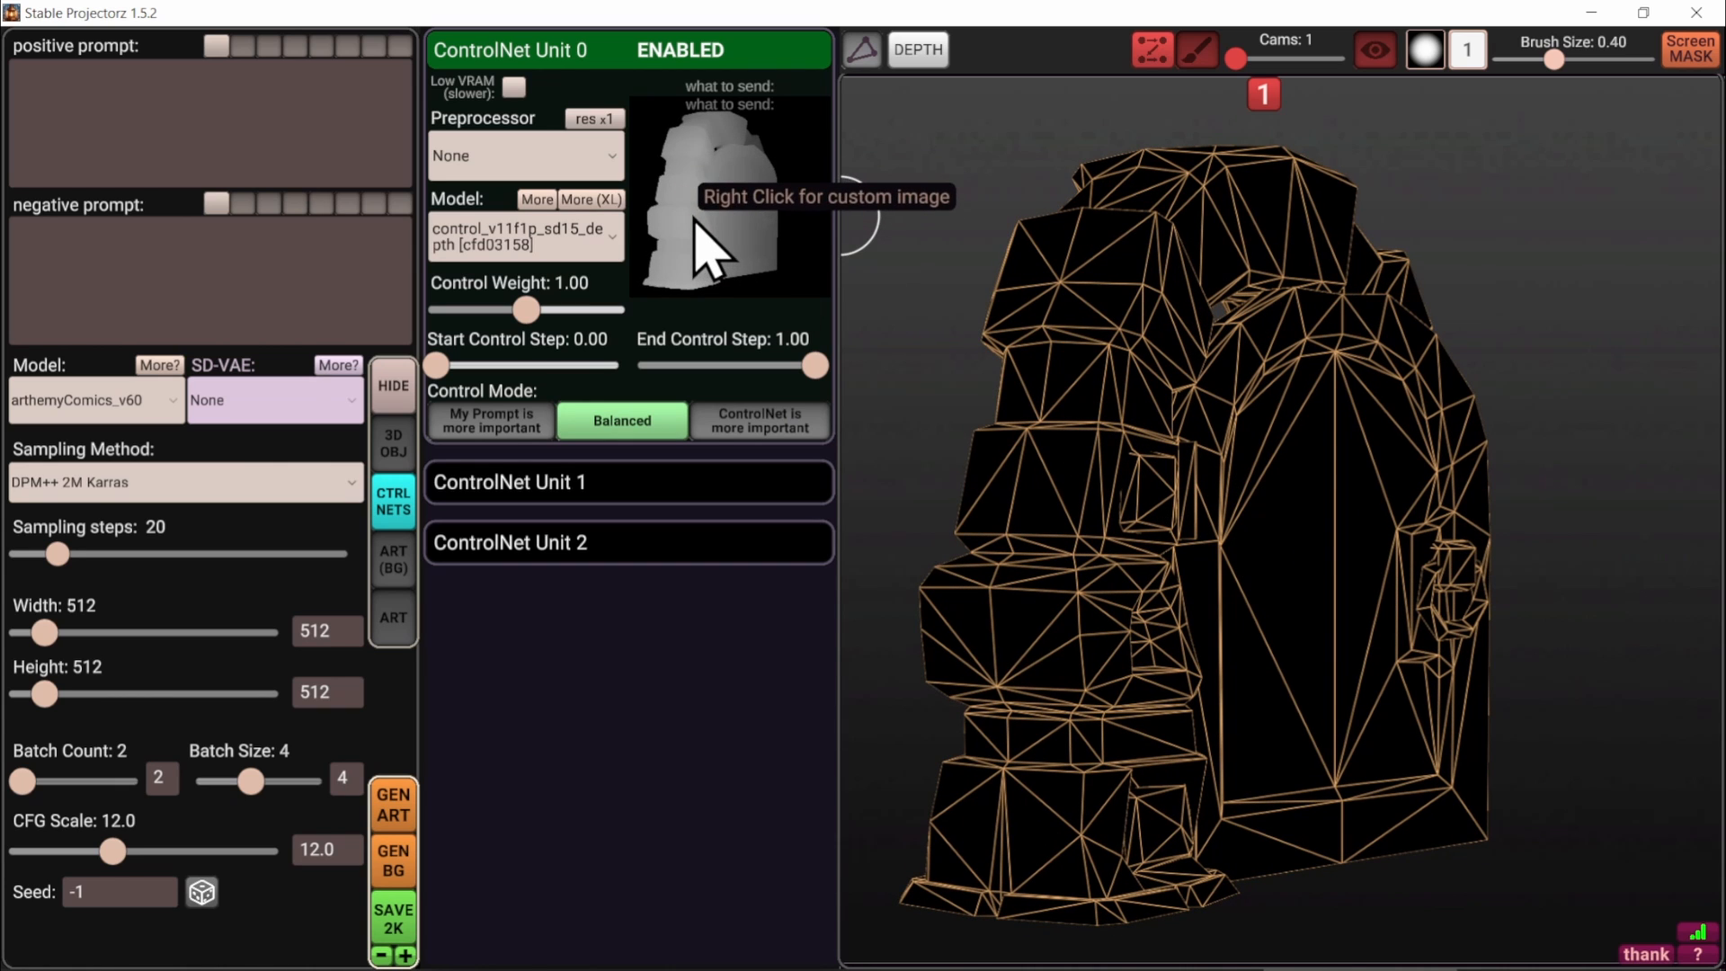
pyautogui.moveTo(903, 368); pyautogui.dragTo(1196, 497, button='right')
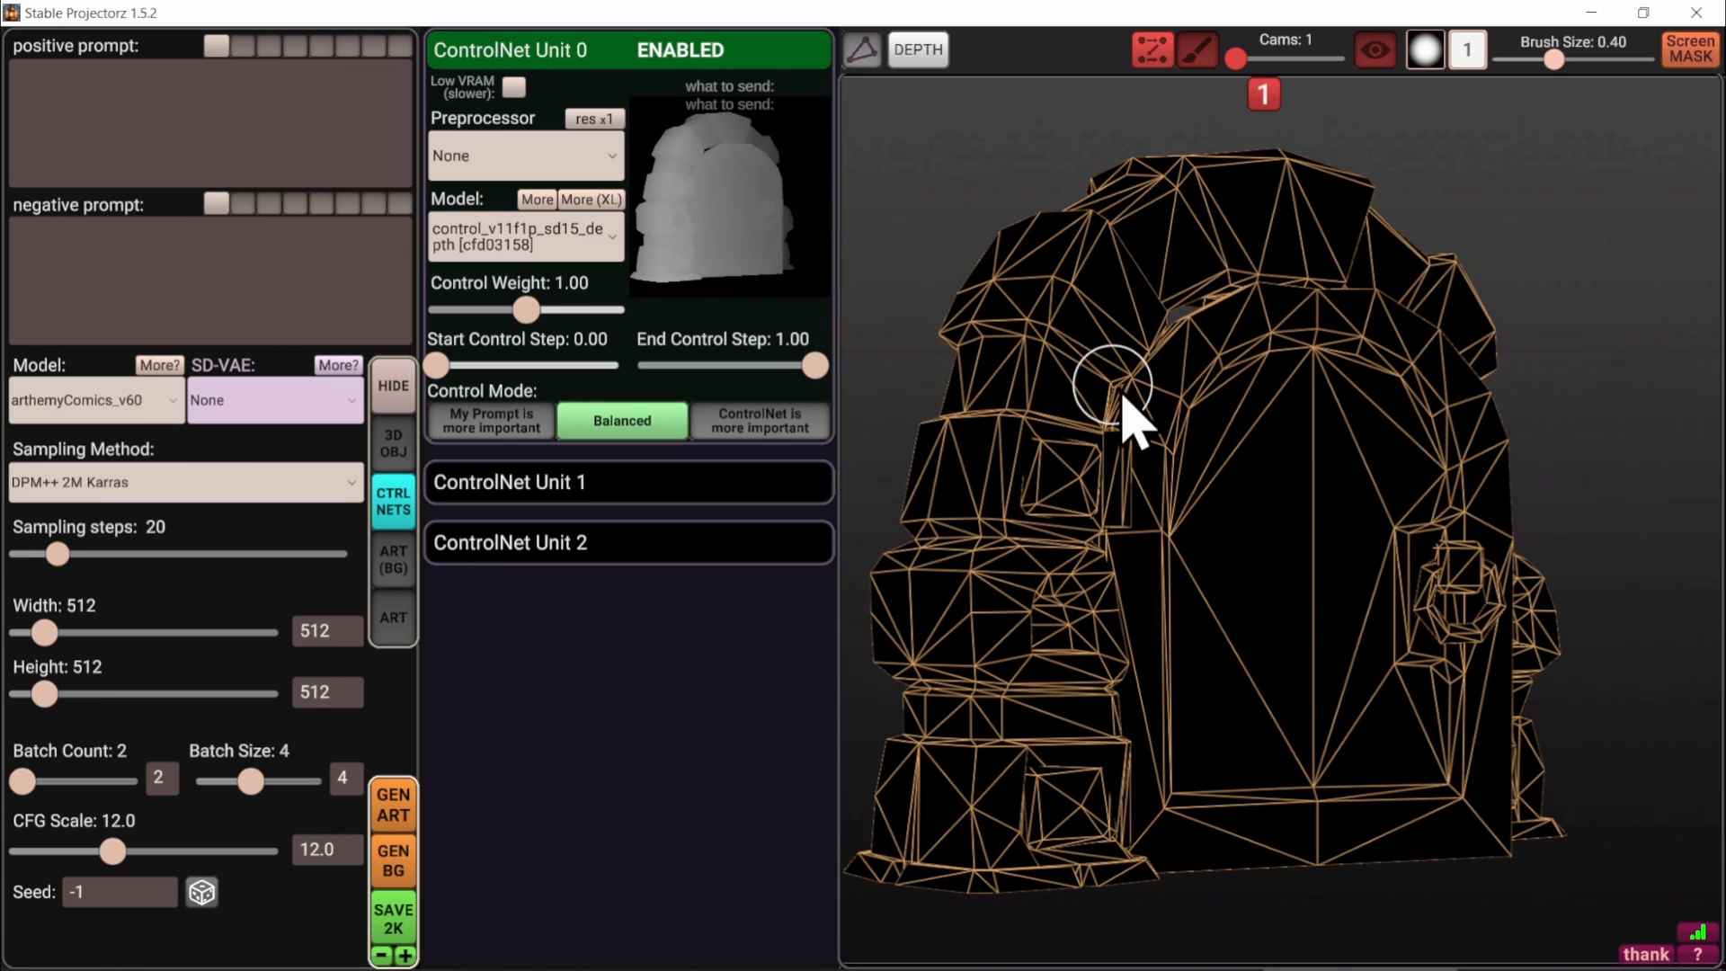
pyautogui.moveTo(1122, 402); pyautogui.dragTo(1148, 402, button='middle')
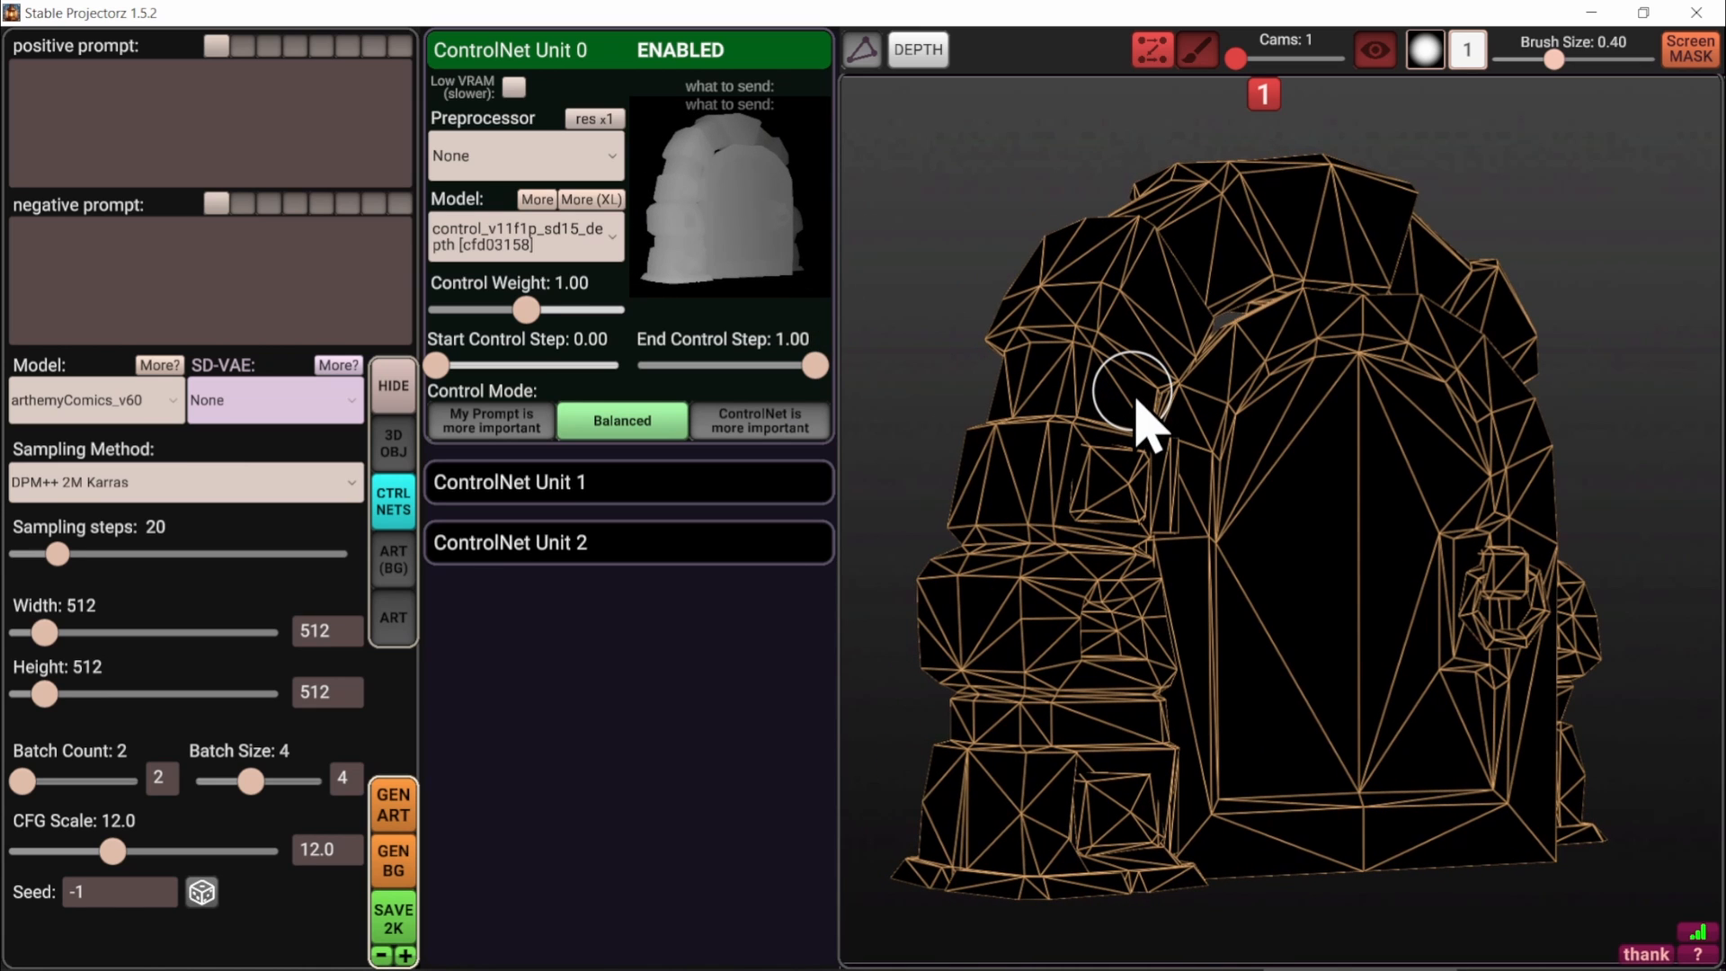
# Try the control_v11p_sd15_normalbae model with the normal map as ControlNet Unit 0's input, and return to depth
pyautogui.click(590, 240)
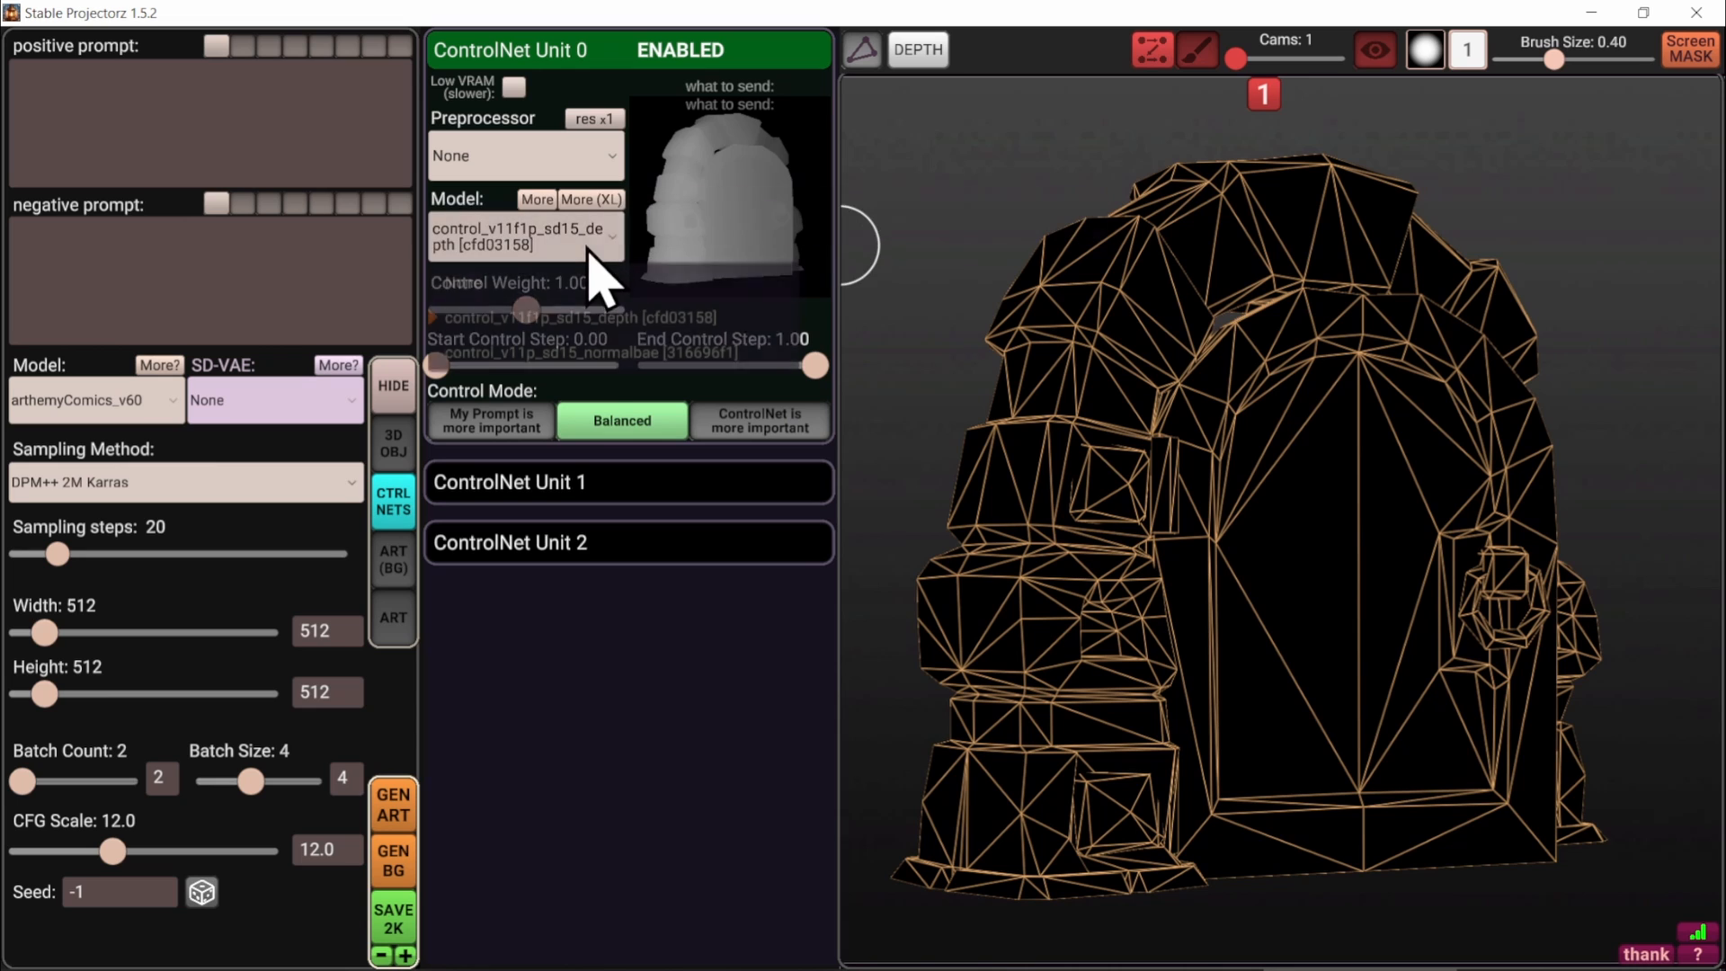
pyautogui.click(601, 356)
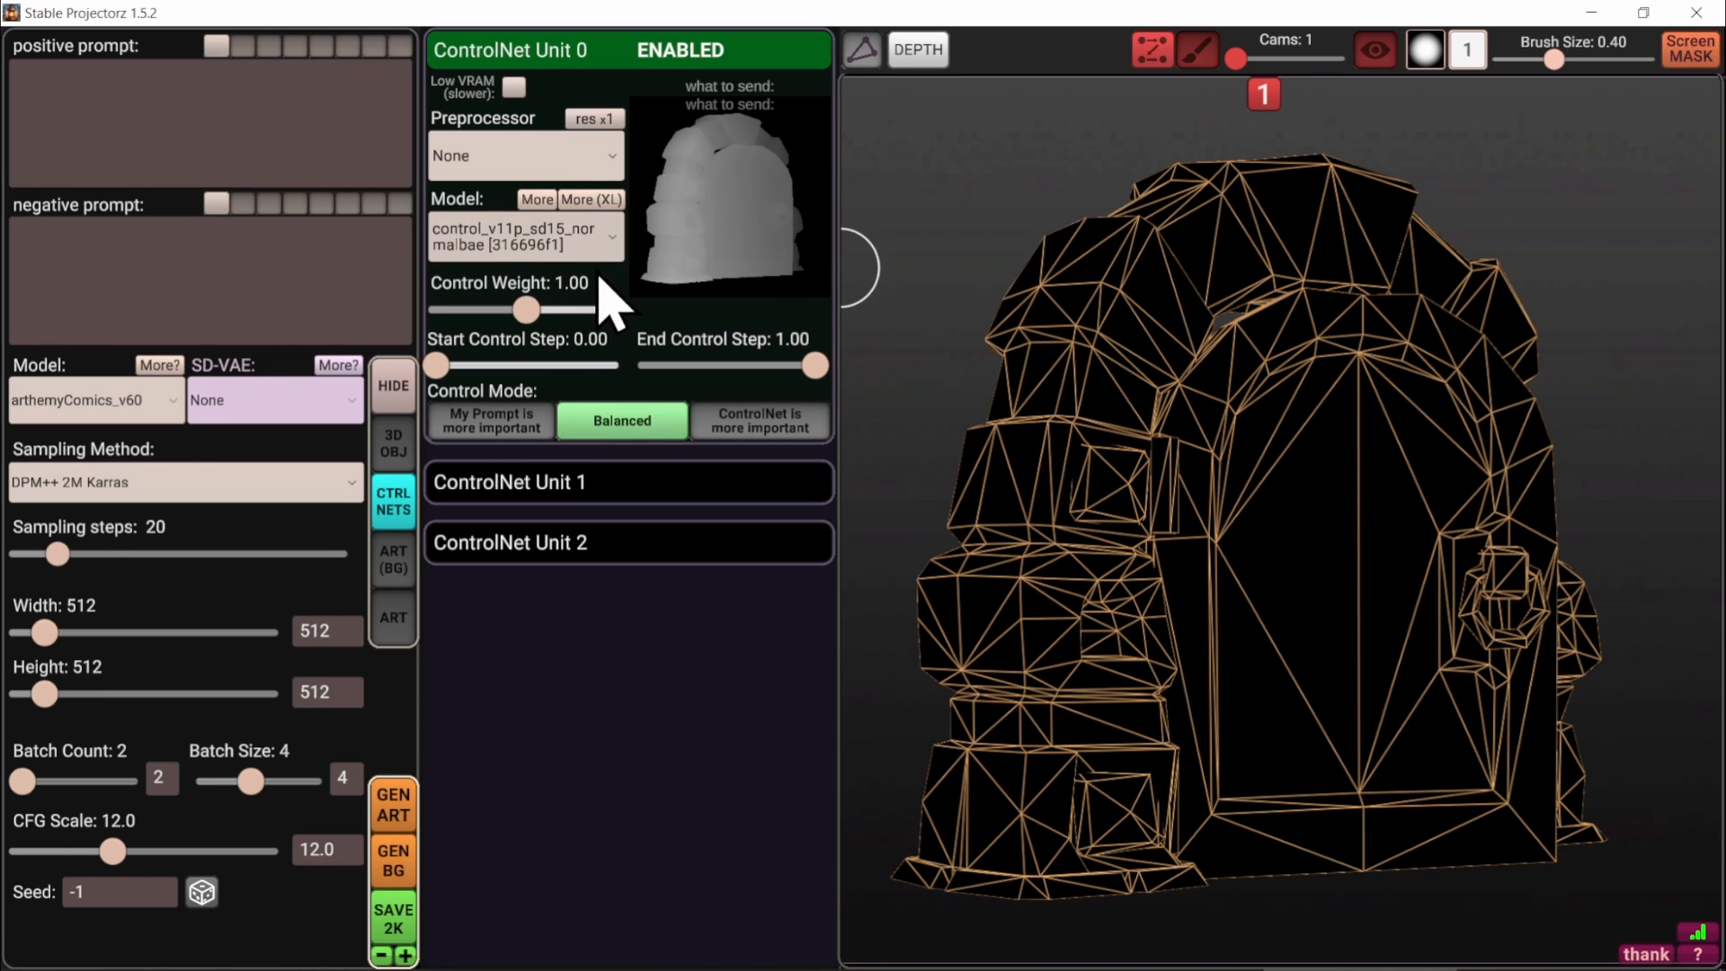
pyautogui.moveTo(813, 247)
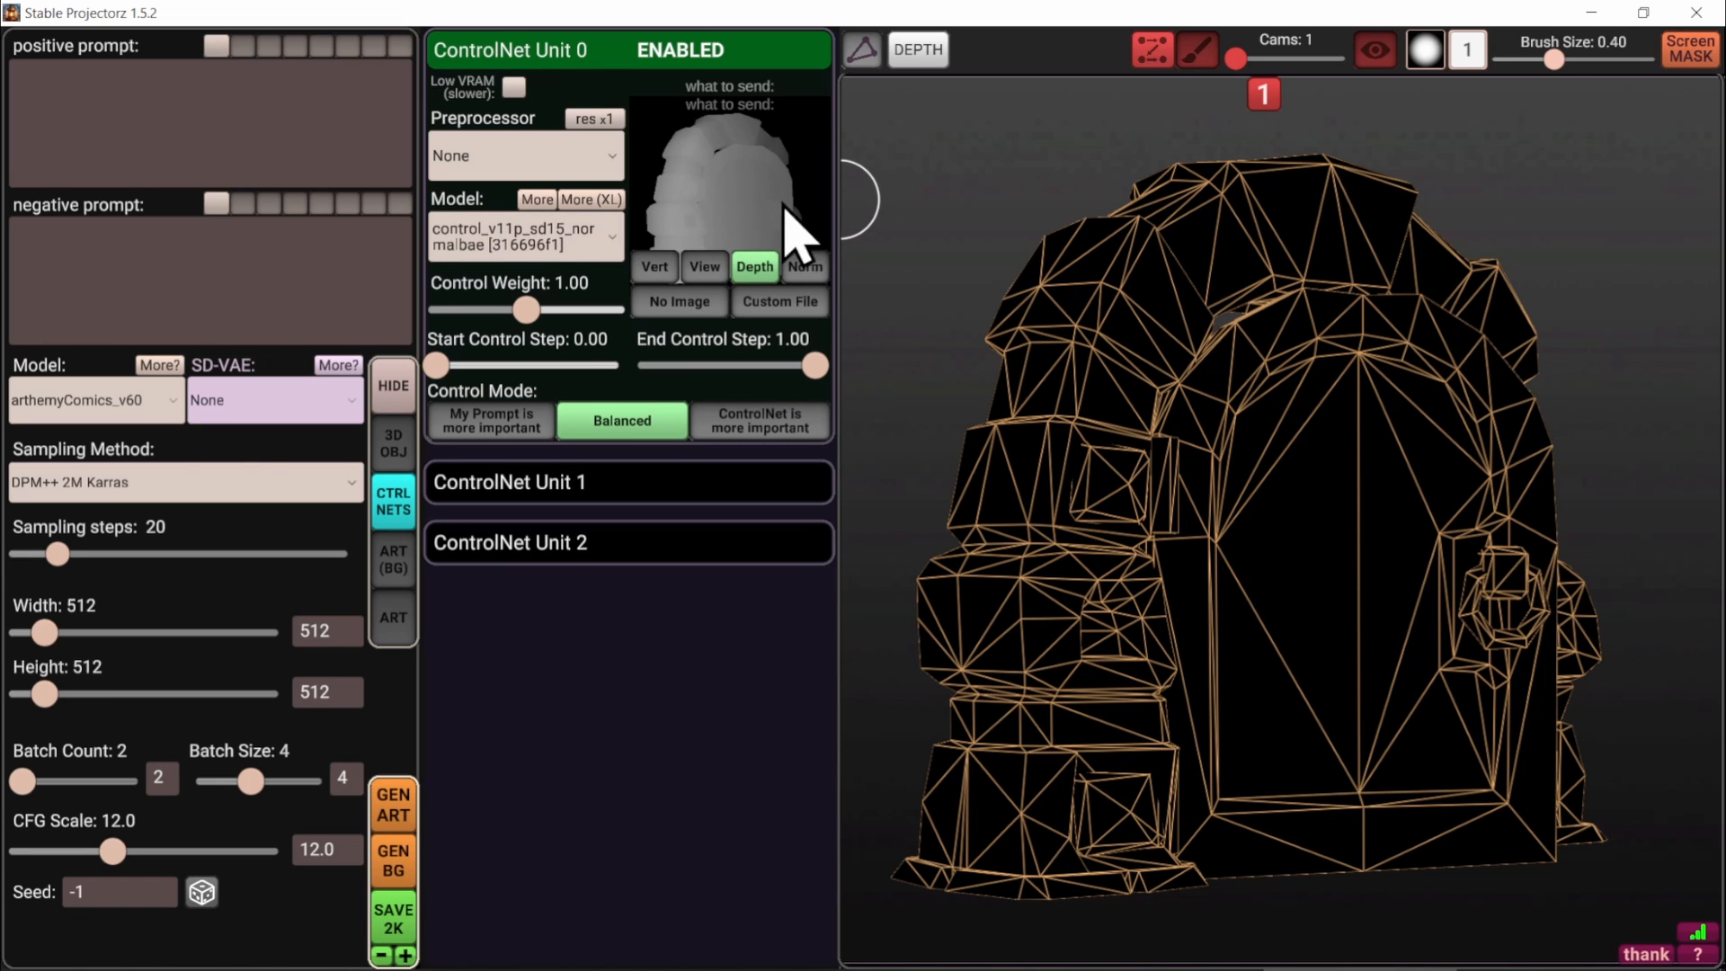
pyautogui.click(818, 267)
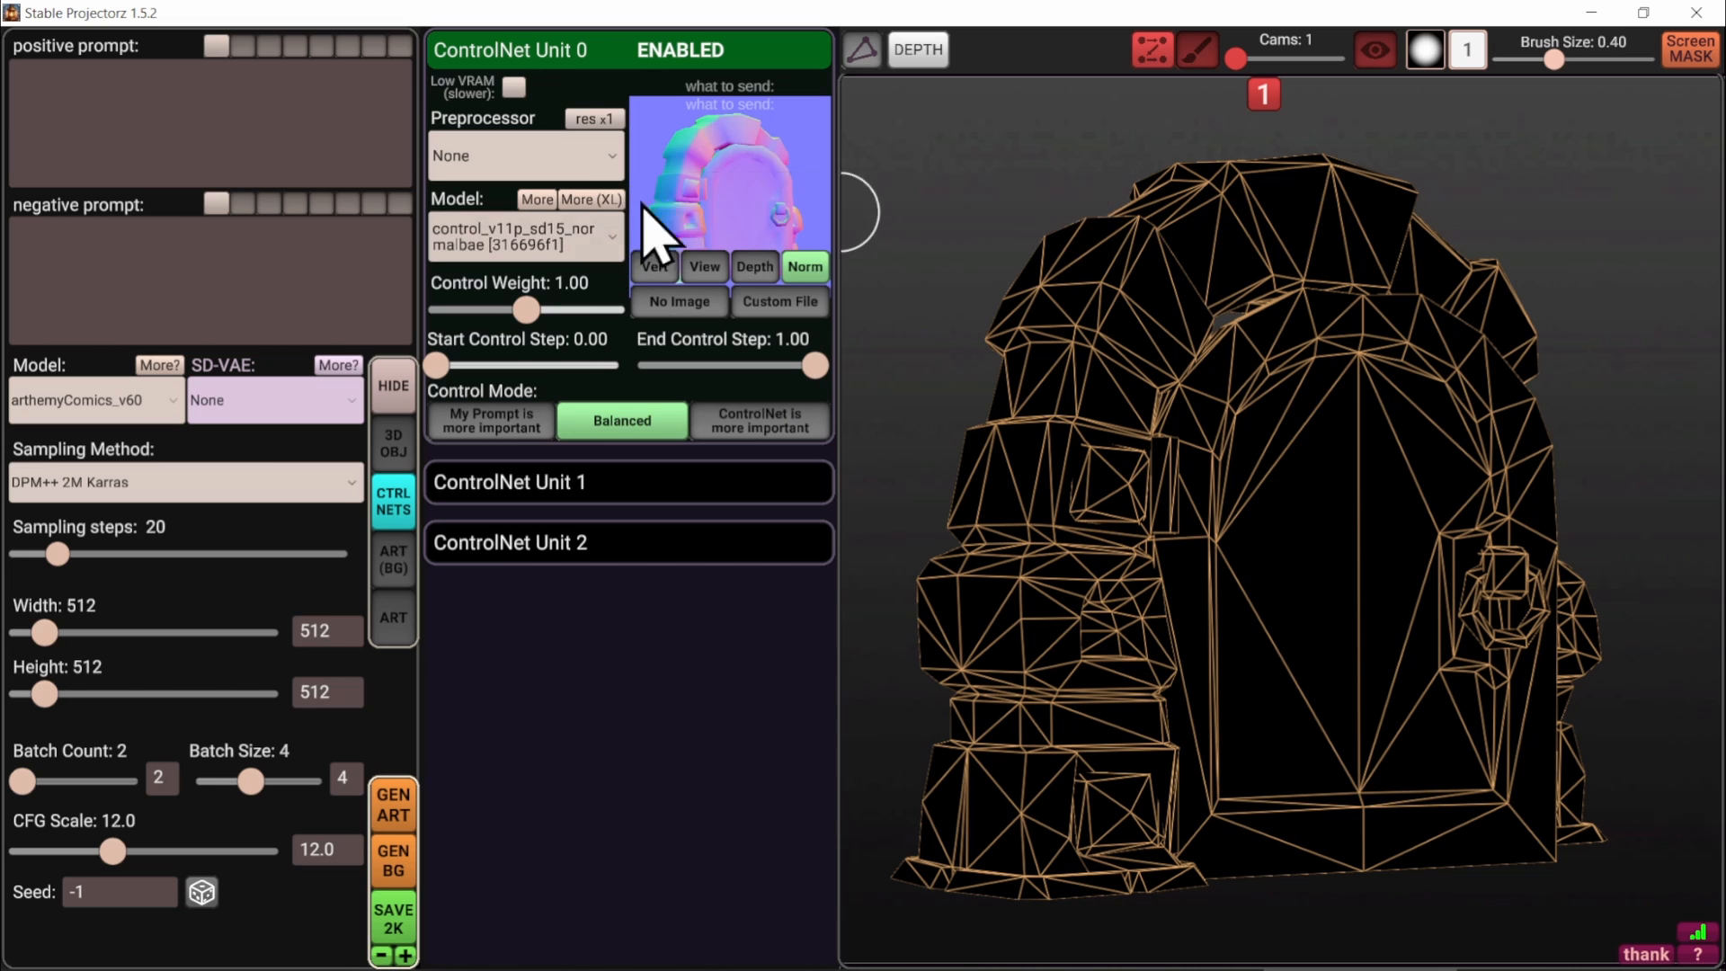
pyautogui.click(755, 266)
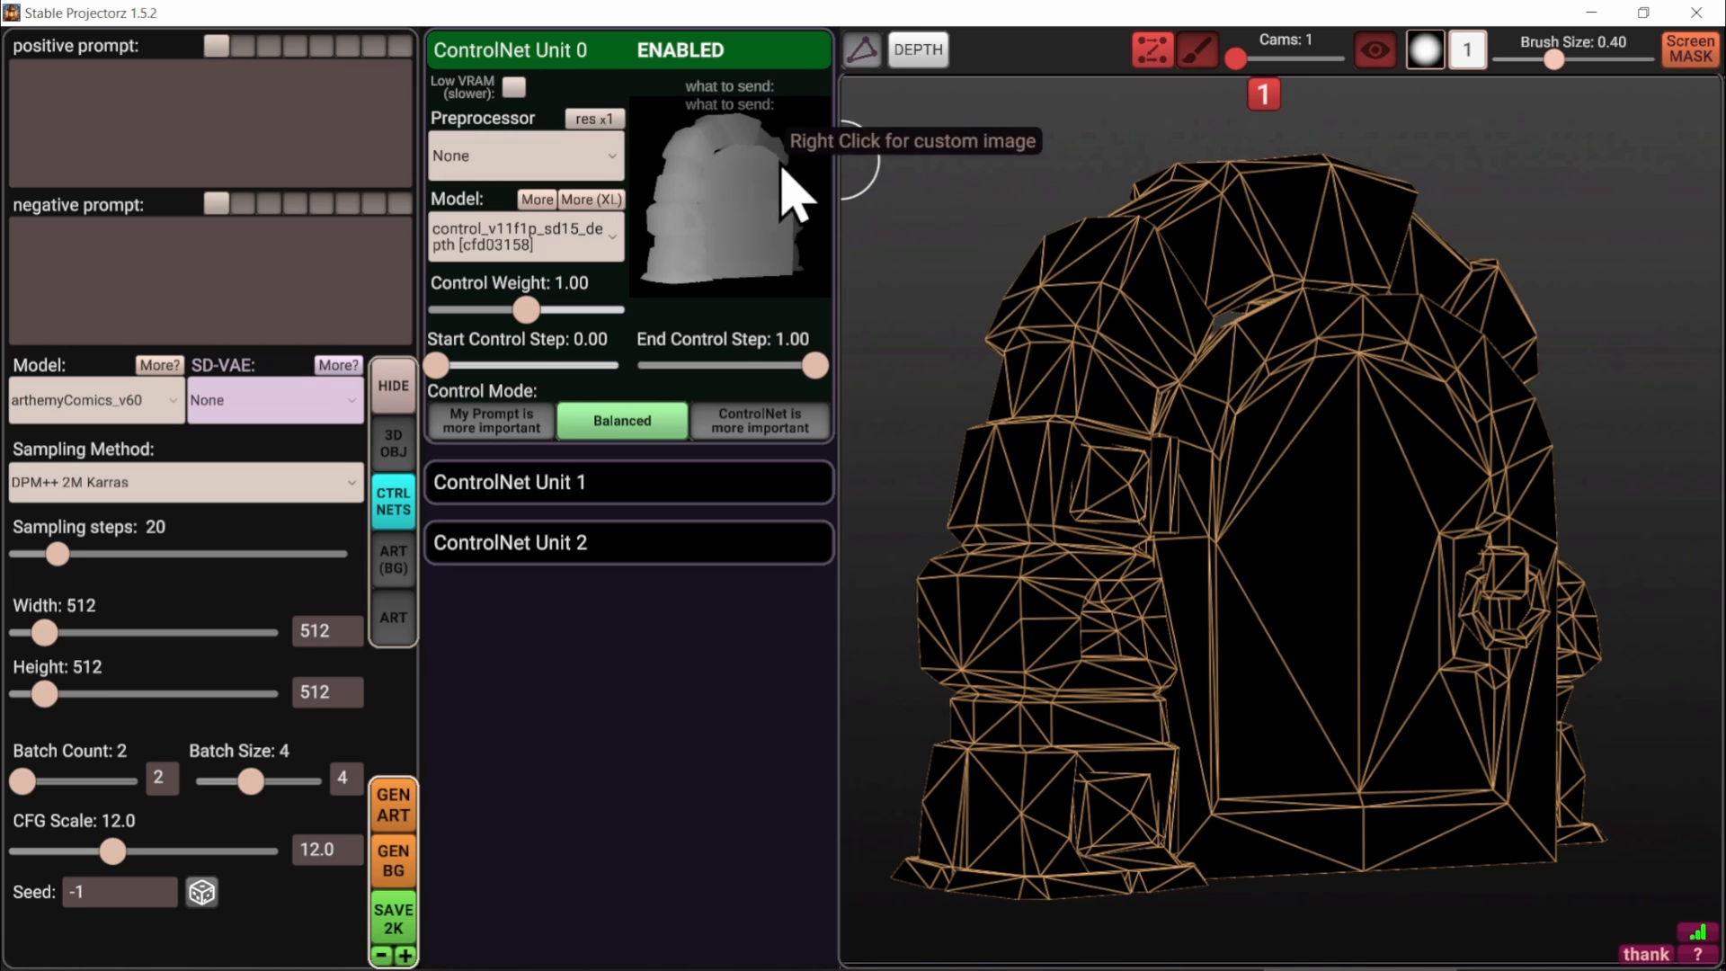
# Enter prompt "(masterpiece:1.3), a scary dungeon entrance, dungeon door, beautiful art, smooth stone, highly-detailed game asset" and negative prompt "mediocre sketch, smudge, blur, low quality, low resolution, boring"
pyautogui.moveTo(1117, 426); pyautogui.dragTo(1193, 464, button='middle')
pyautogui.moveTo(1535, 520); pyautogui.dragTo(1484, 486, button='middle')
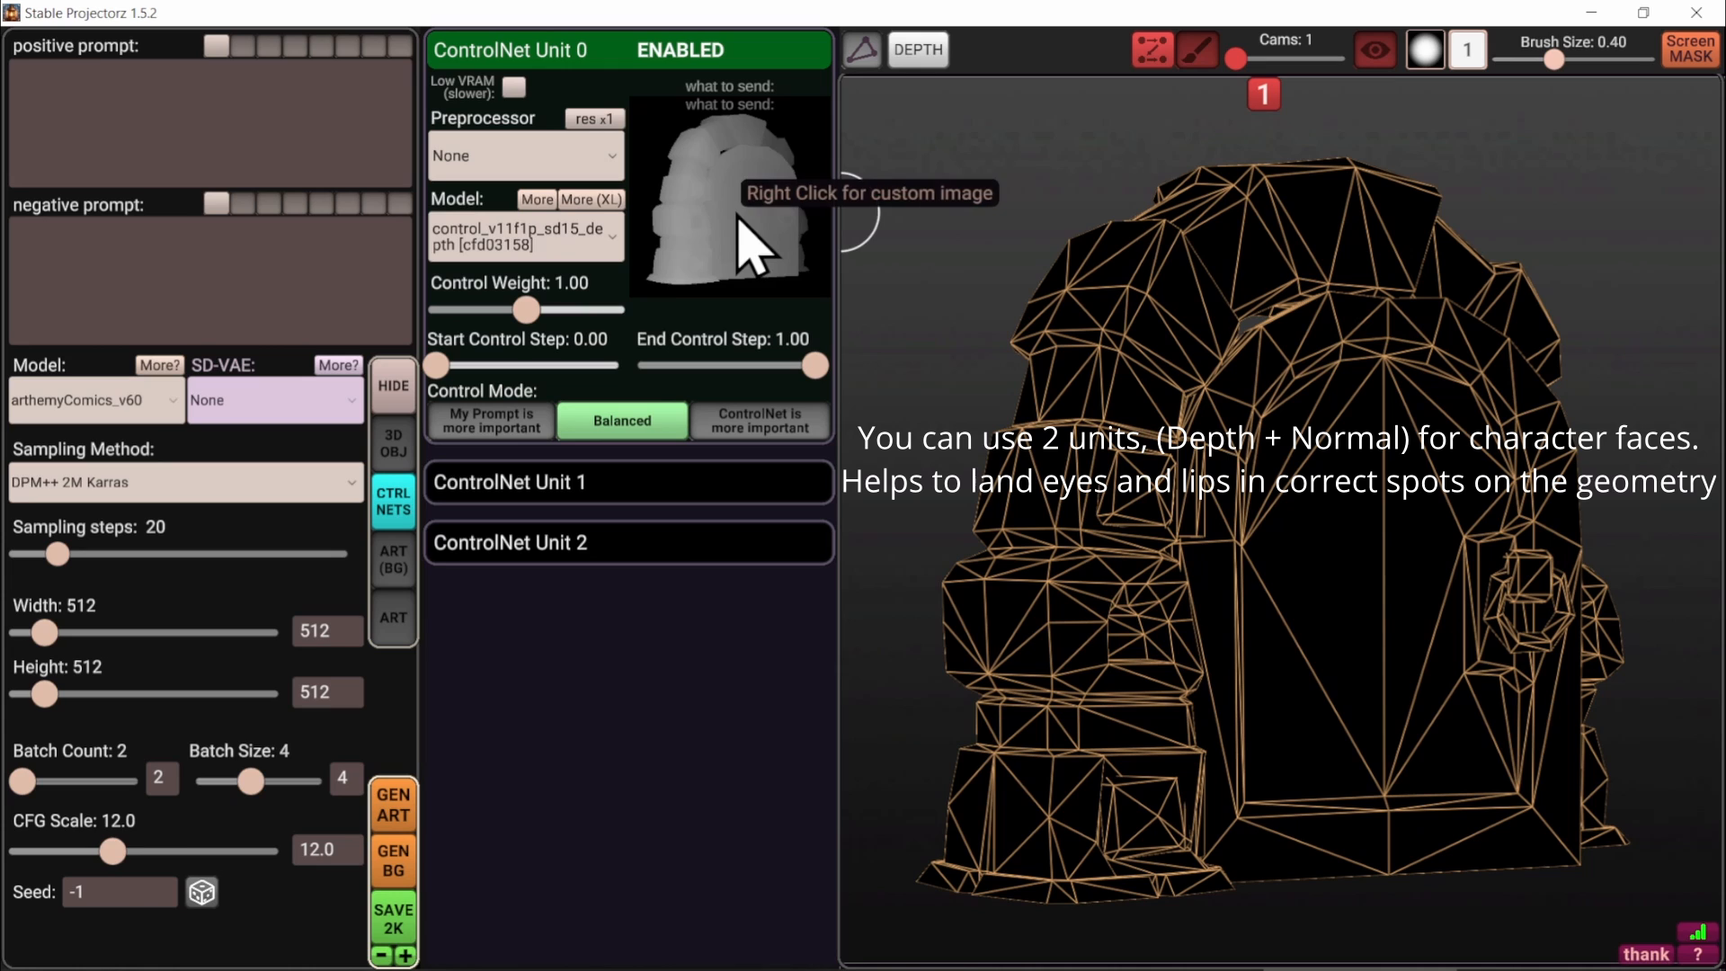
pyautogui.scroll(3, 1310, 669)
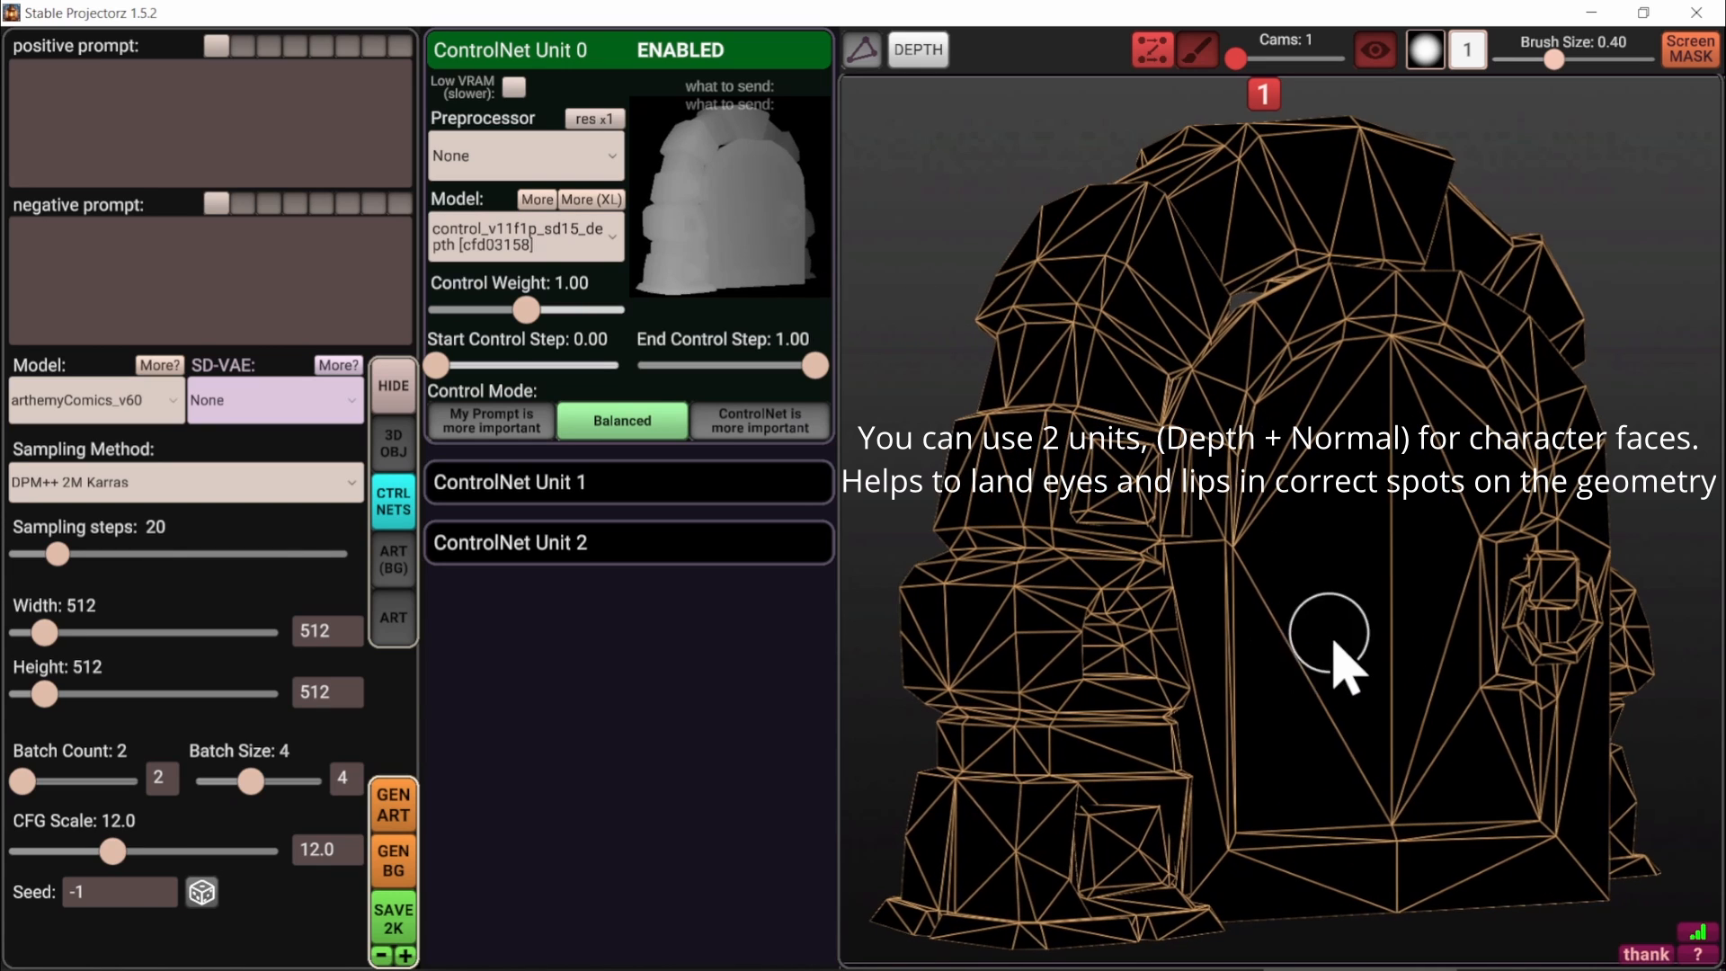
pyautogui.moveTo(1333, 644); pyautogui.dragTo(1271, 649, button='right')
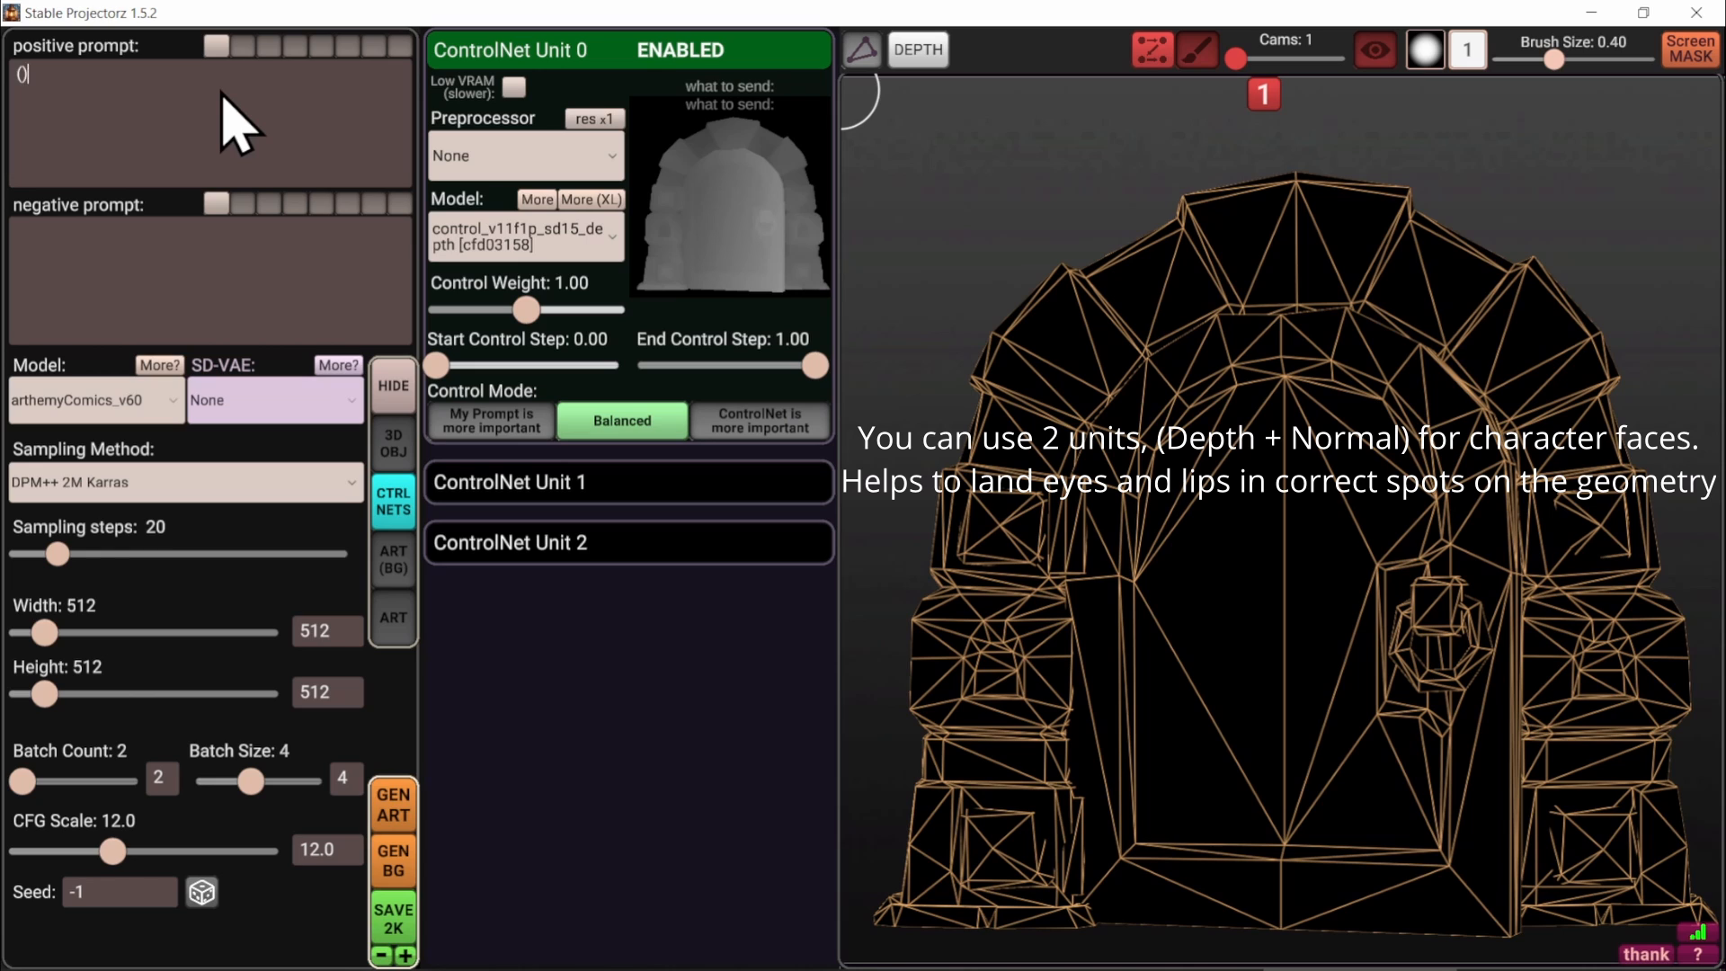
pyautogui.write('mas')
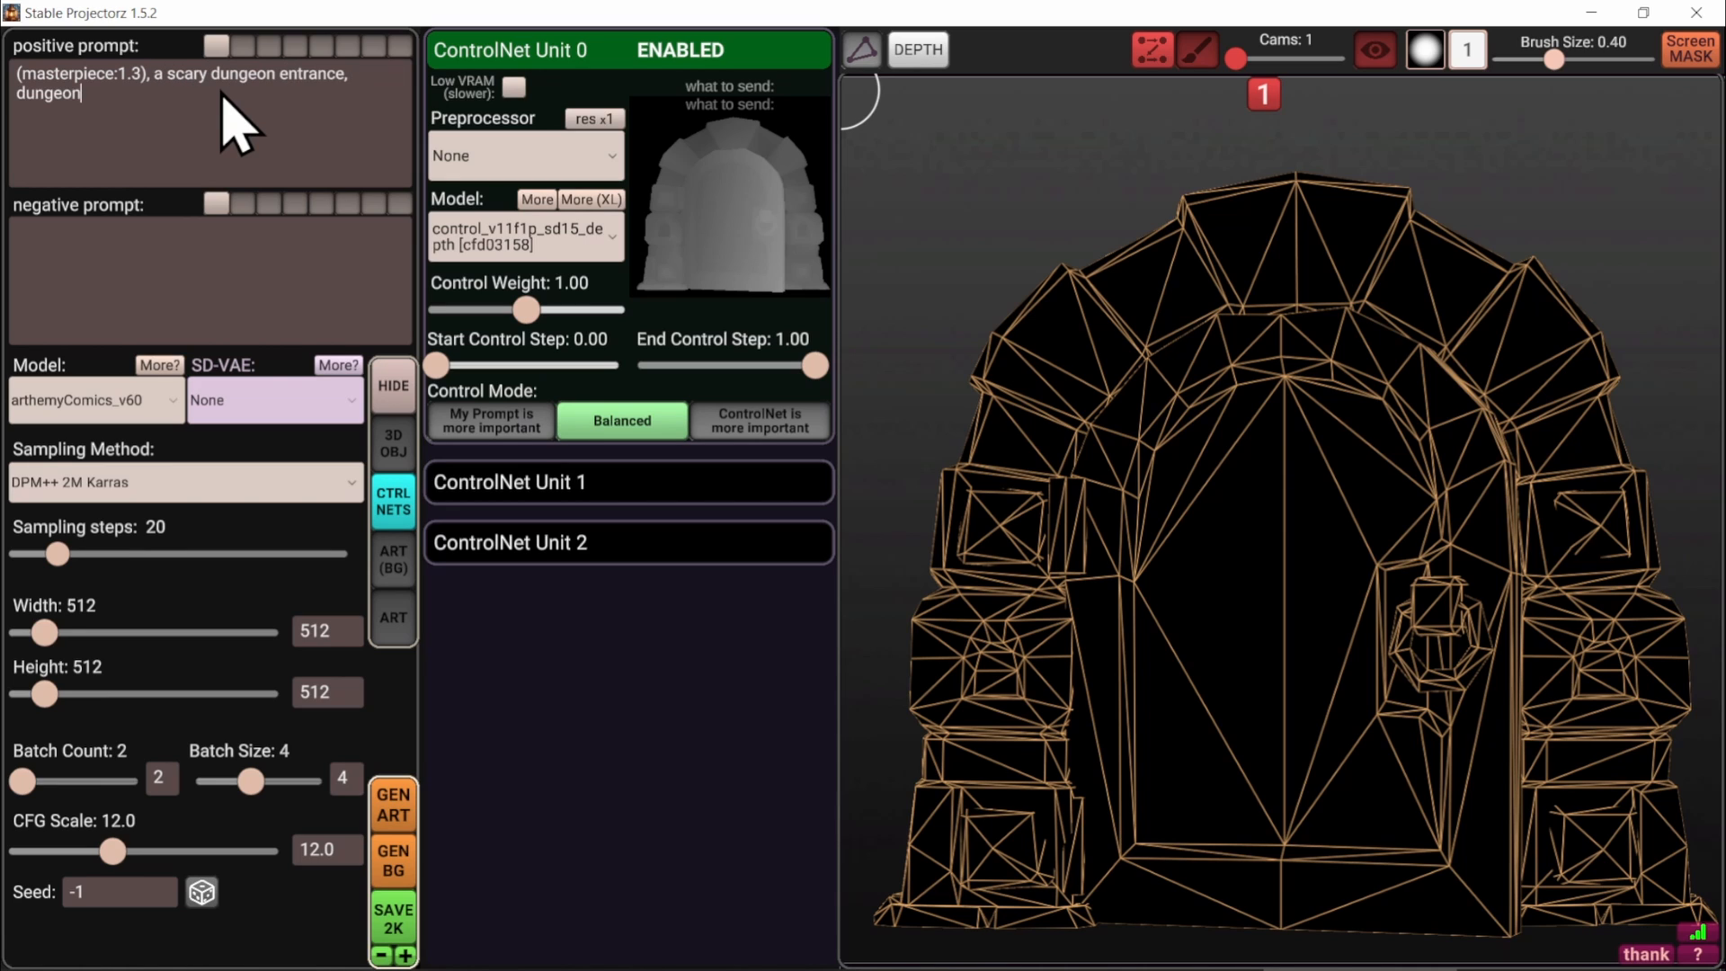
pyautogui.press('BackSpace')
pyautogui.write('eautiful art, smooth stone, highly-detailed game asset')
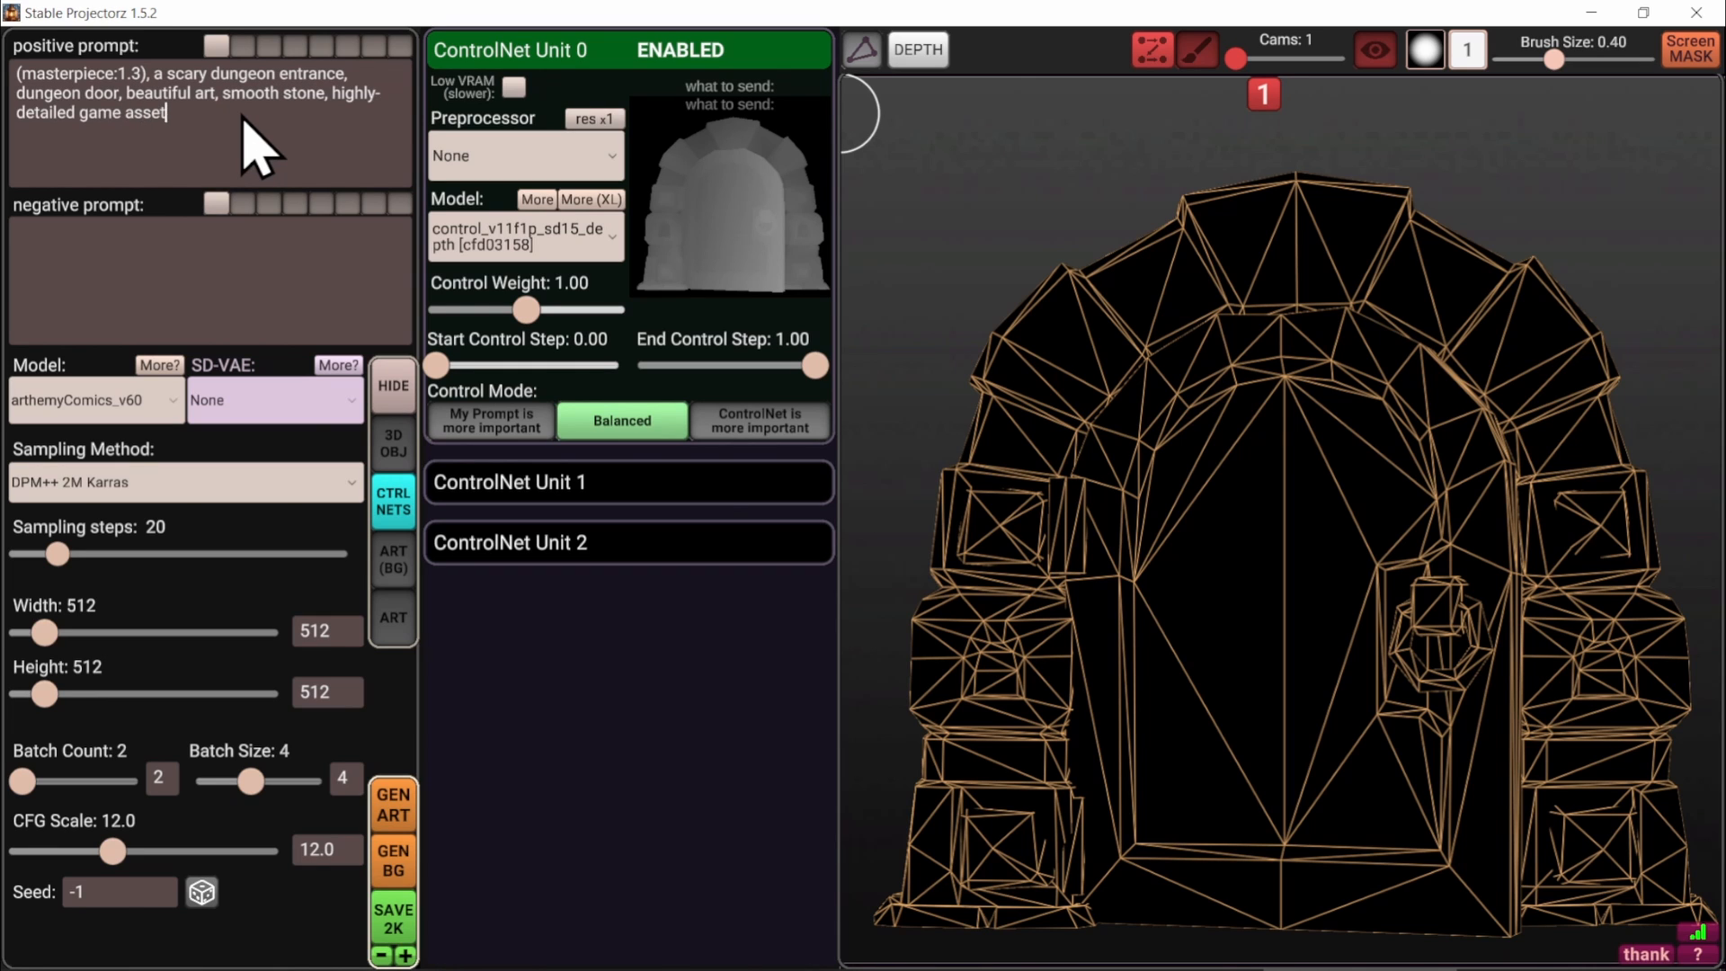
pyautogui.click(196, 256)
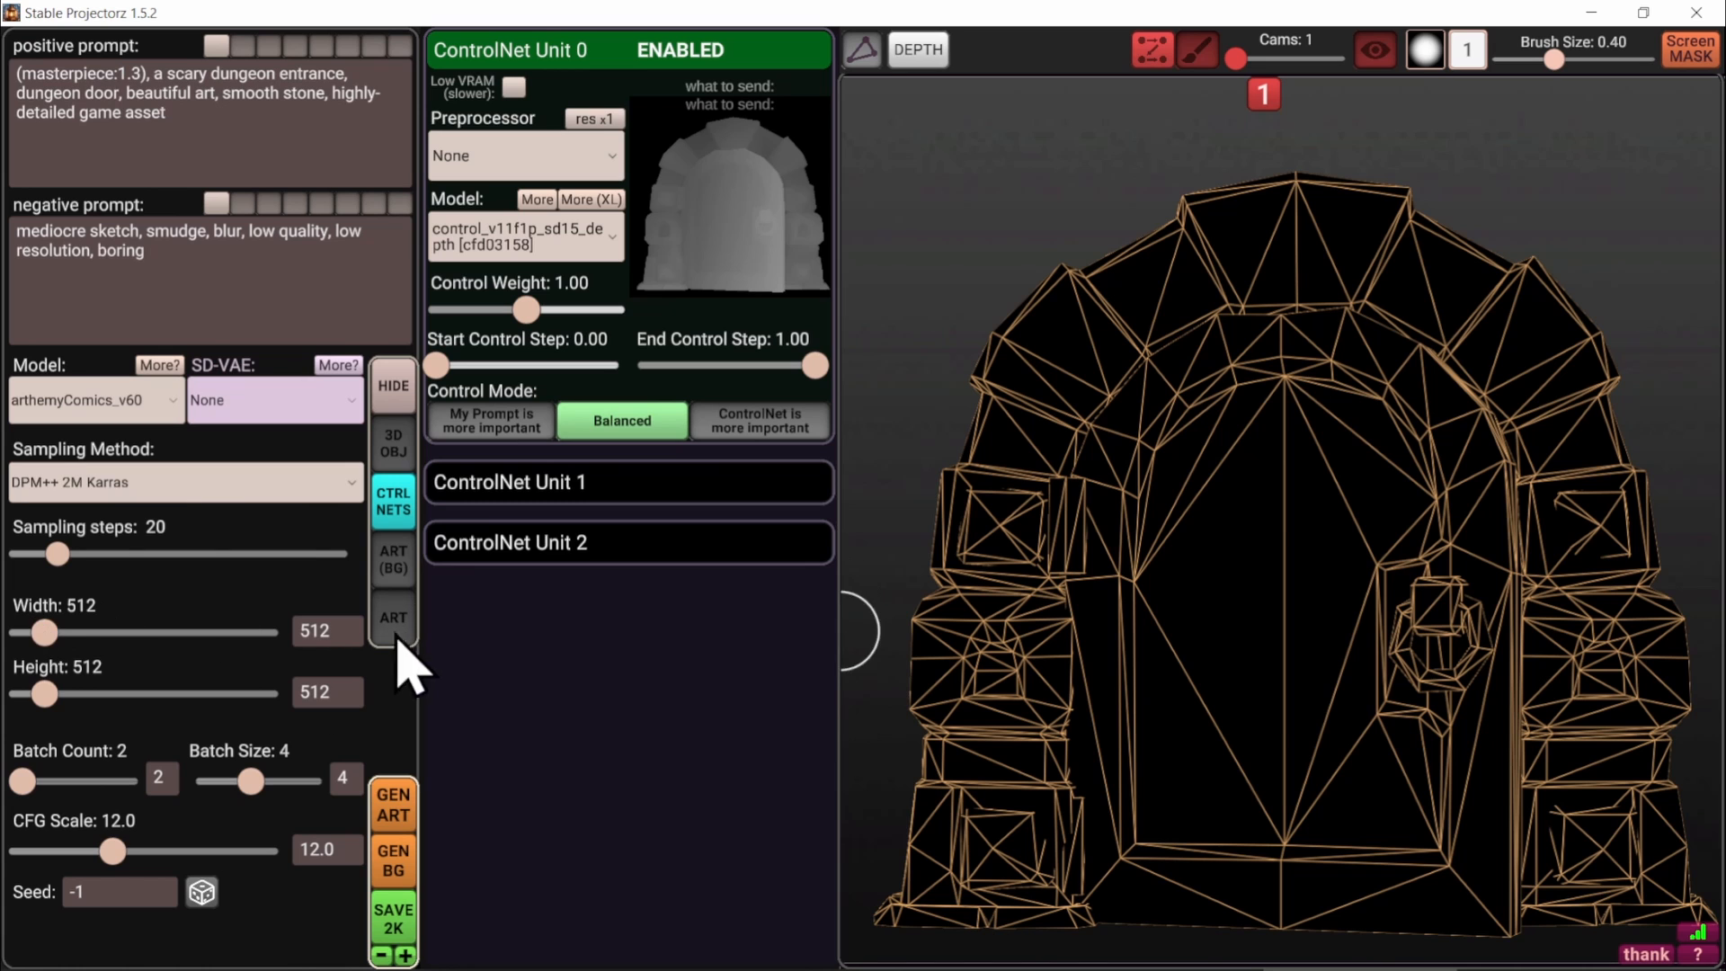
# Reduce the batch size to 3 and generate art for the front of the door model
pyautogui.moveTo(1451, 488); pyautogui.dragTo(1448, 467, button='middle')
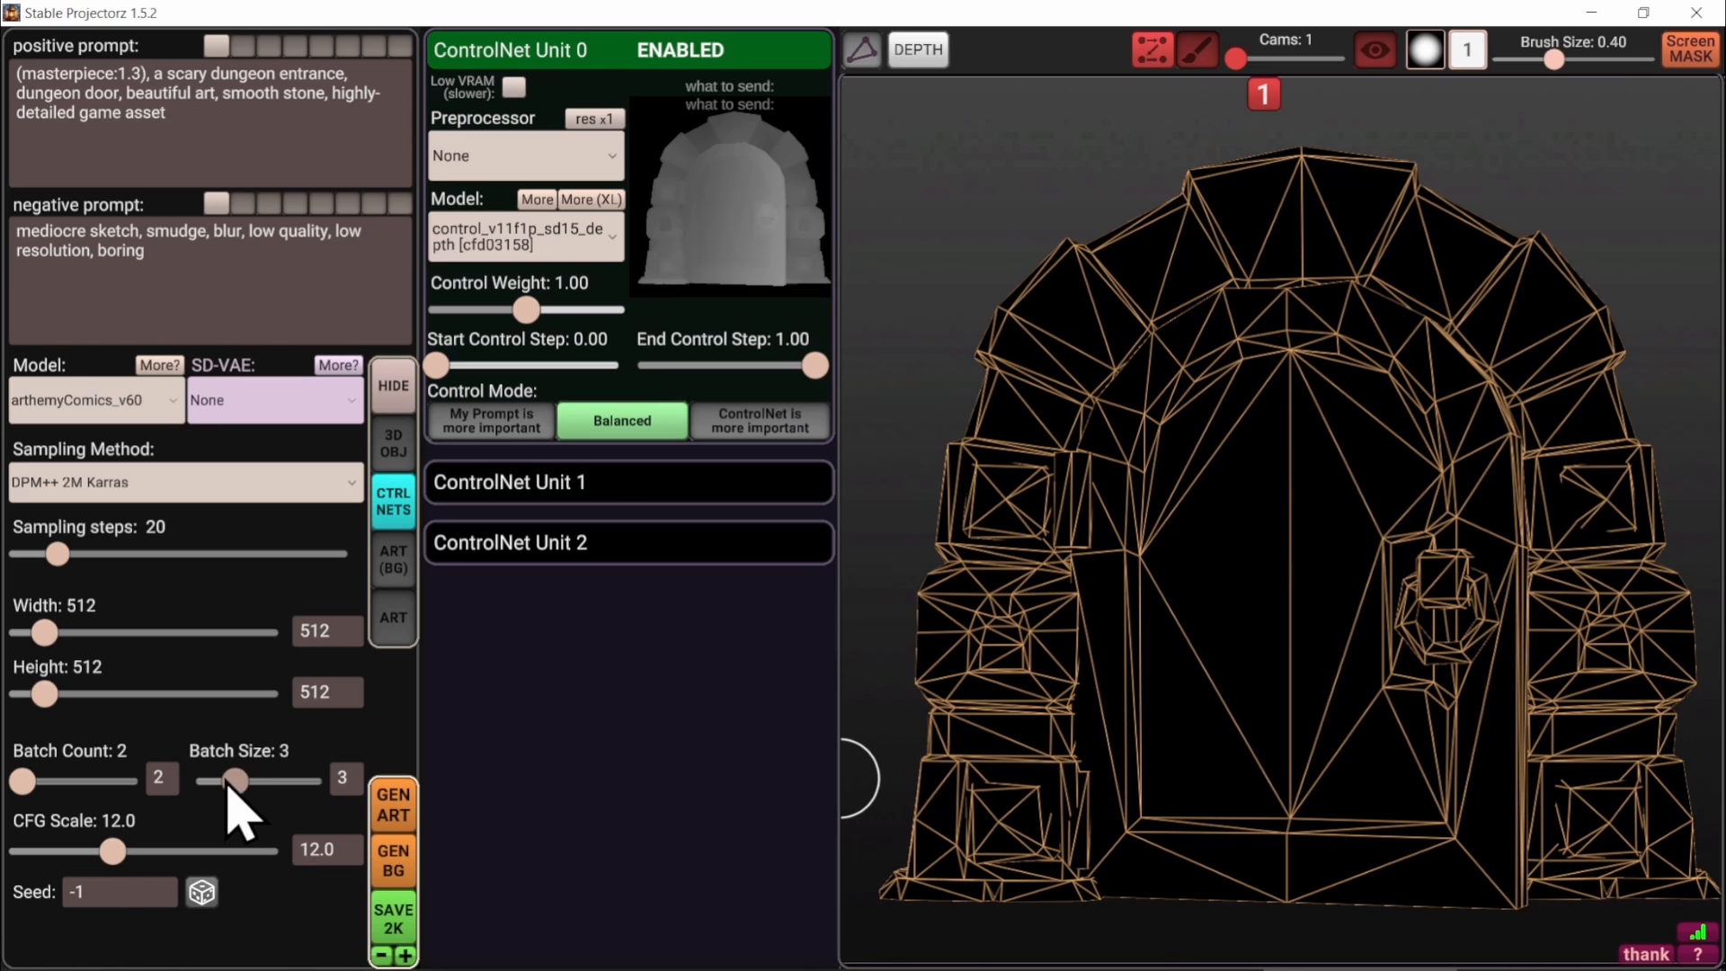
pyautogui.click(398, 809)
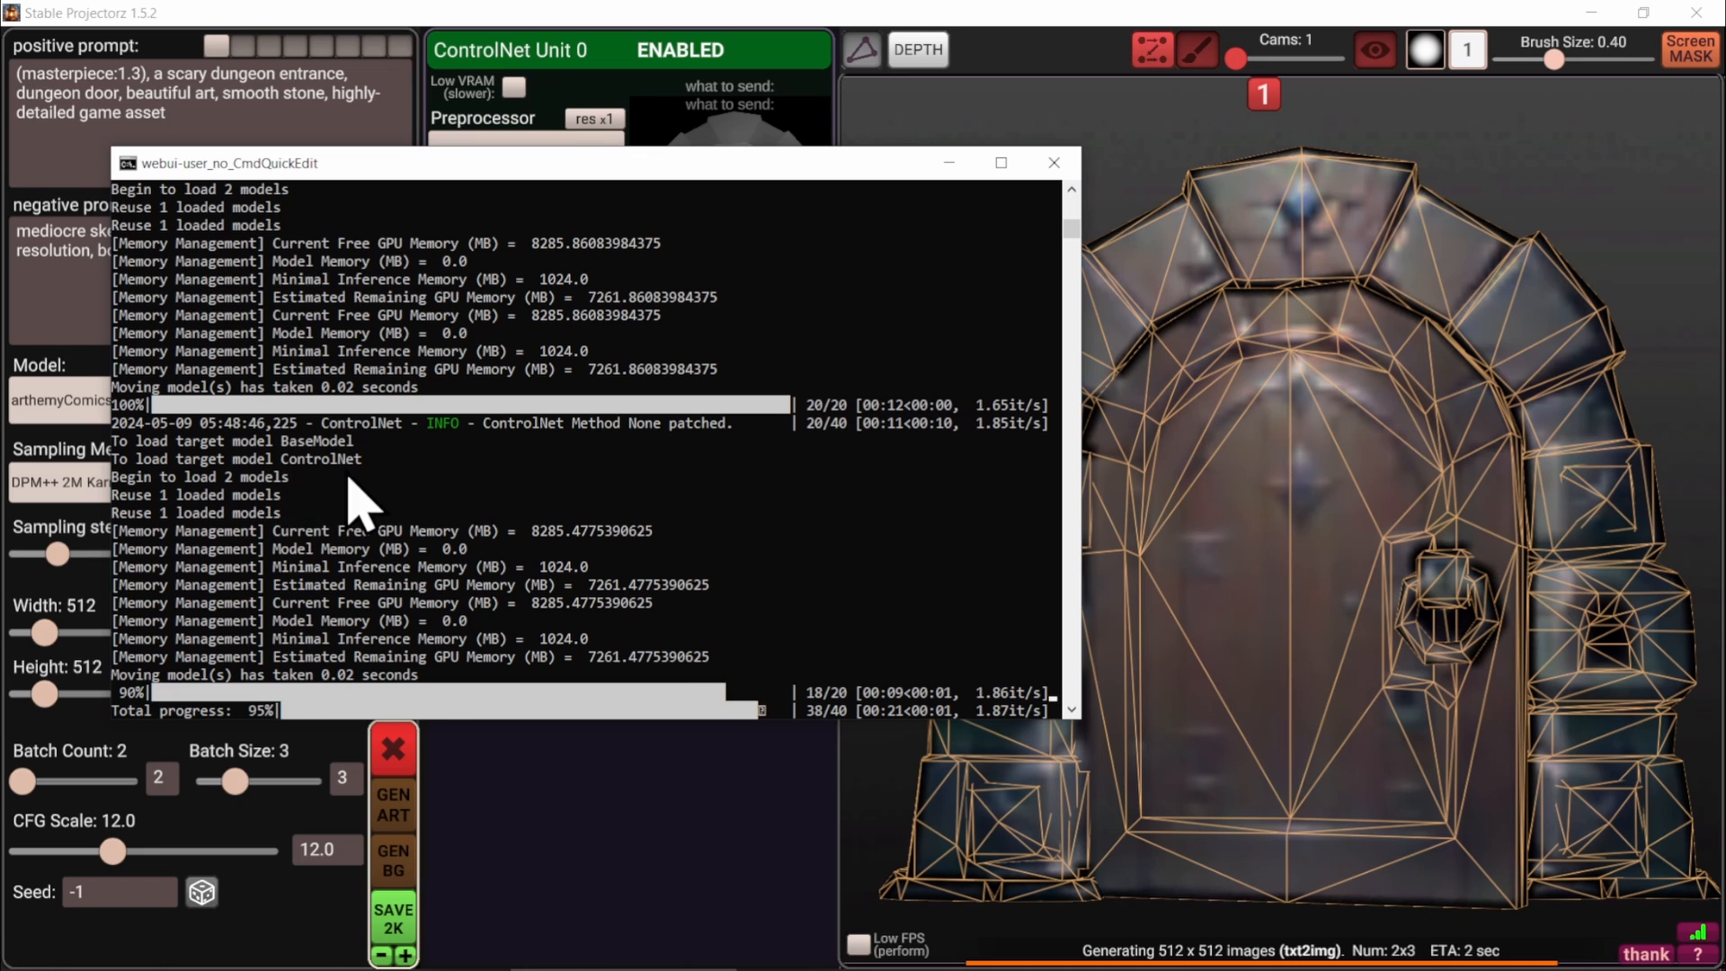
# Check the generation progress in the webui-user console window, and minimise it when done
pyautogui.moveTo(523, 169); pyautogui.dragTo(1163, 359)
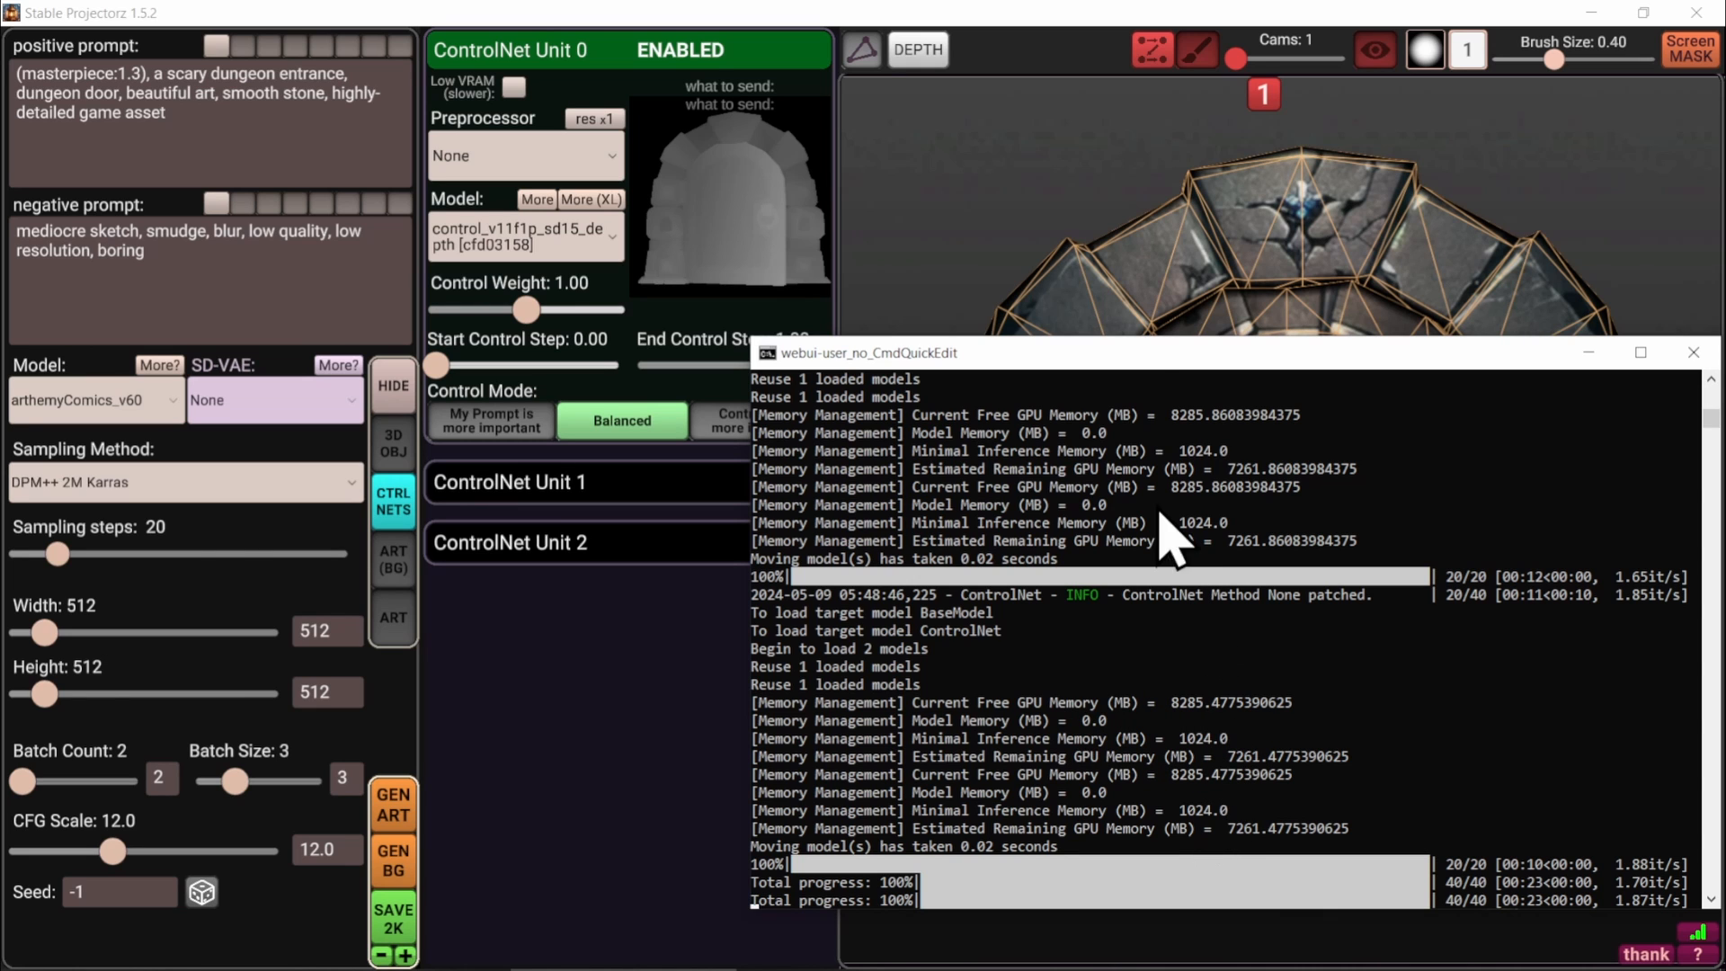
pyautogui.moveTo(1146, 353); pyautogui.dragTo(632, 184)
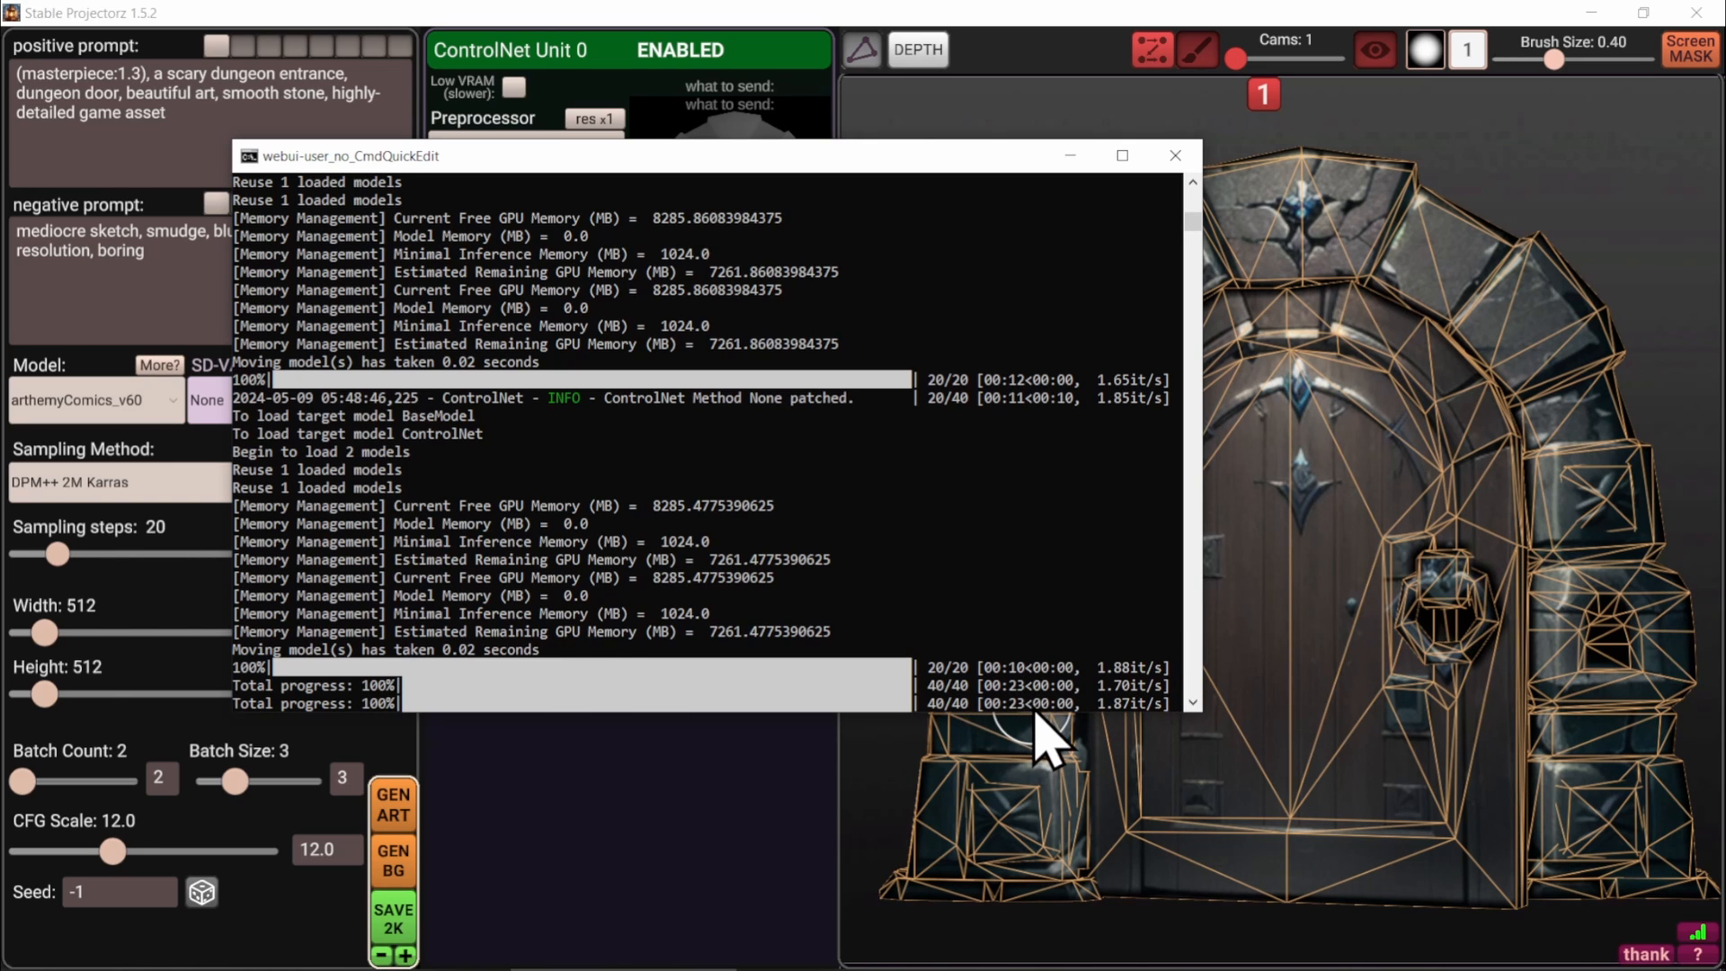
pyautogui.click(1070, 155)
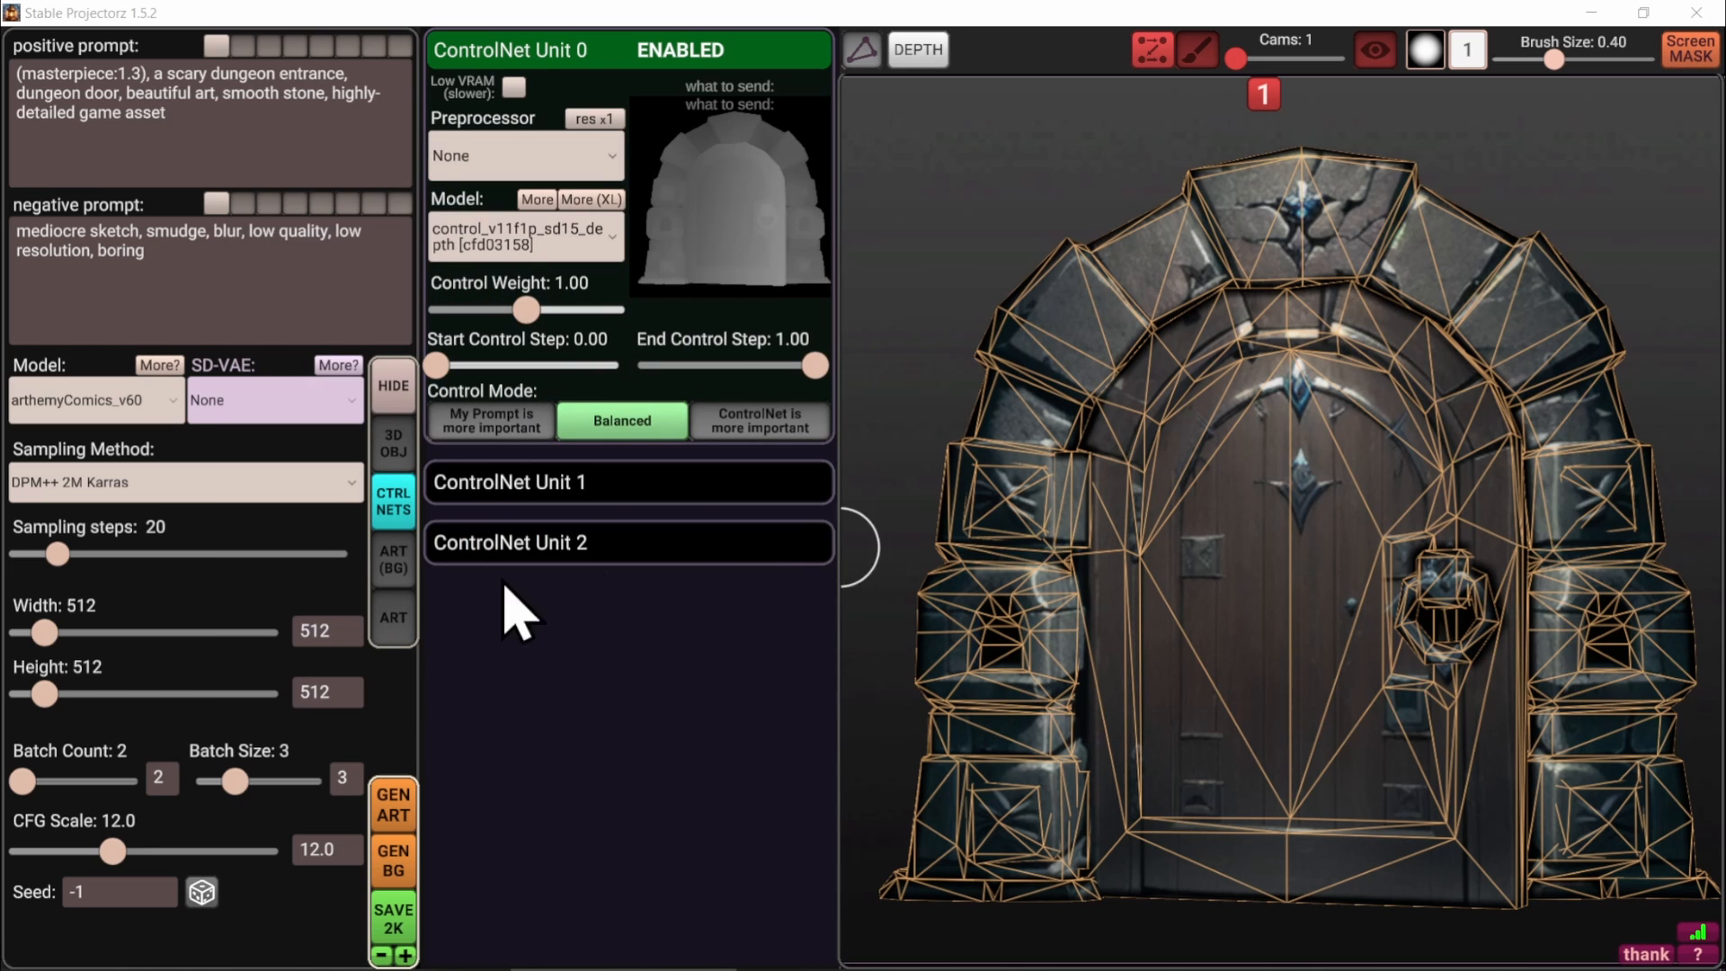
# Compare the generated art variants on the door, choose the one with the monster-face keystone and blue gem, and hide the wireframe
pyautogui.click(396, 618)
pyautogui.click(798, 200)
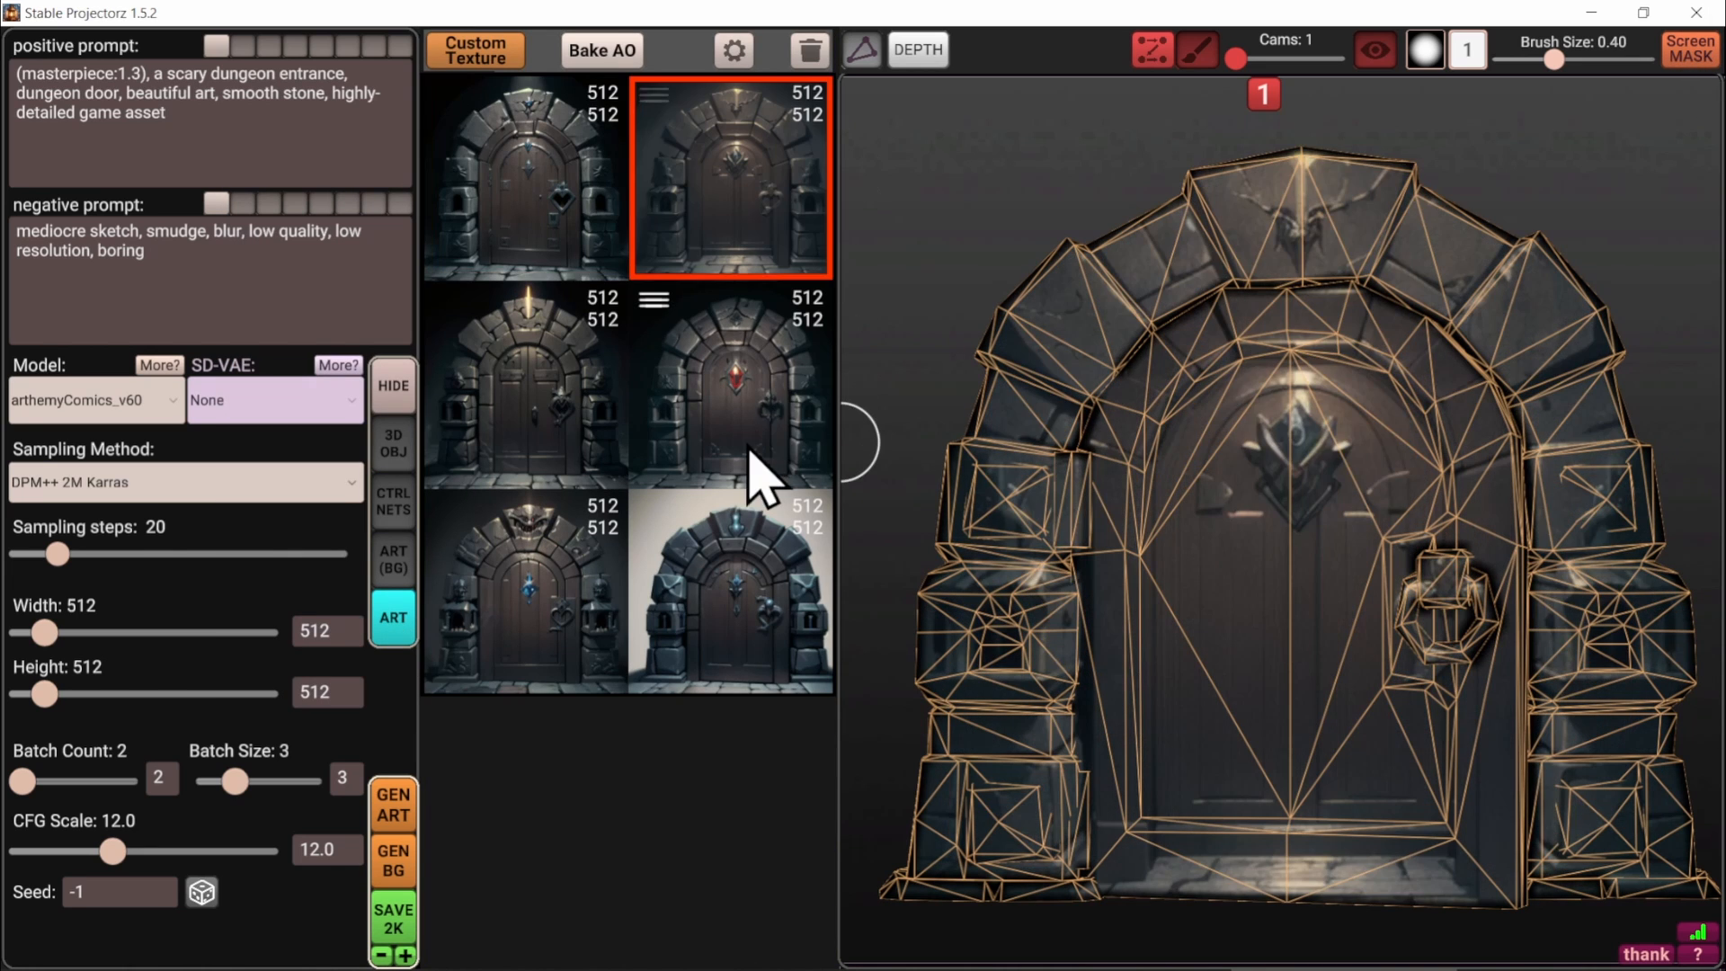
pyautogui.click(753, 496)
pyautogui.click(531, 454)
pyautogui.click(526, 580)
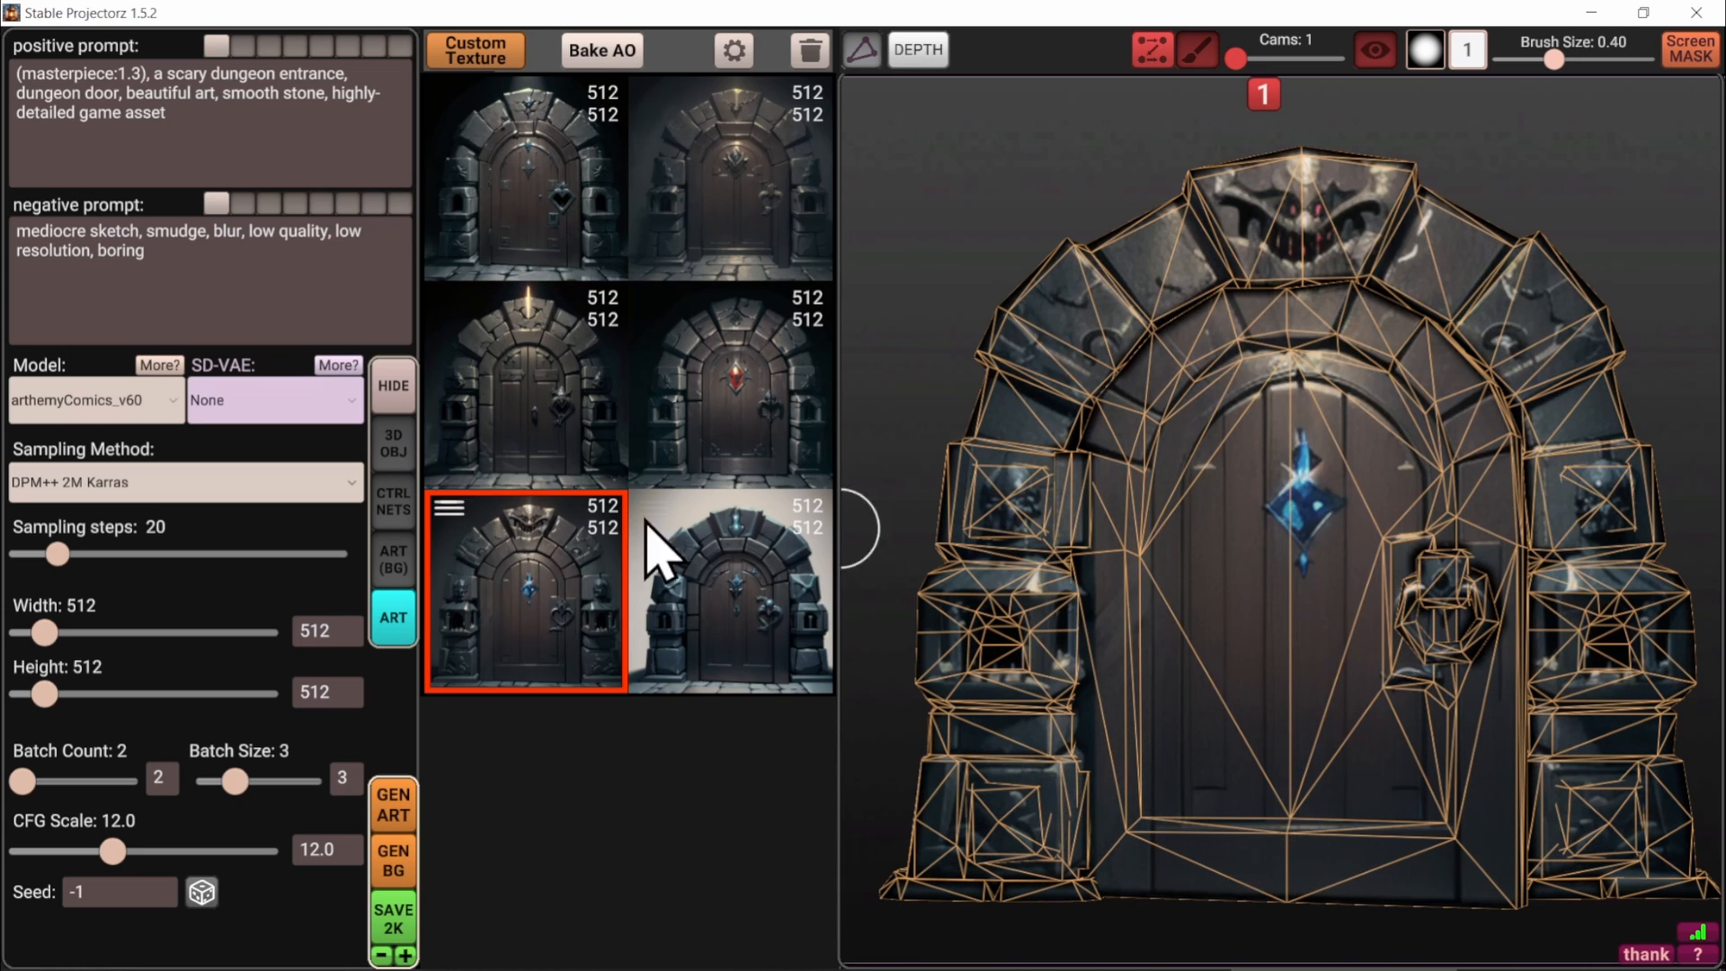
pyautogui.click(861, 56)
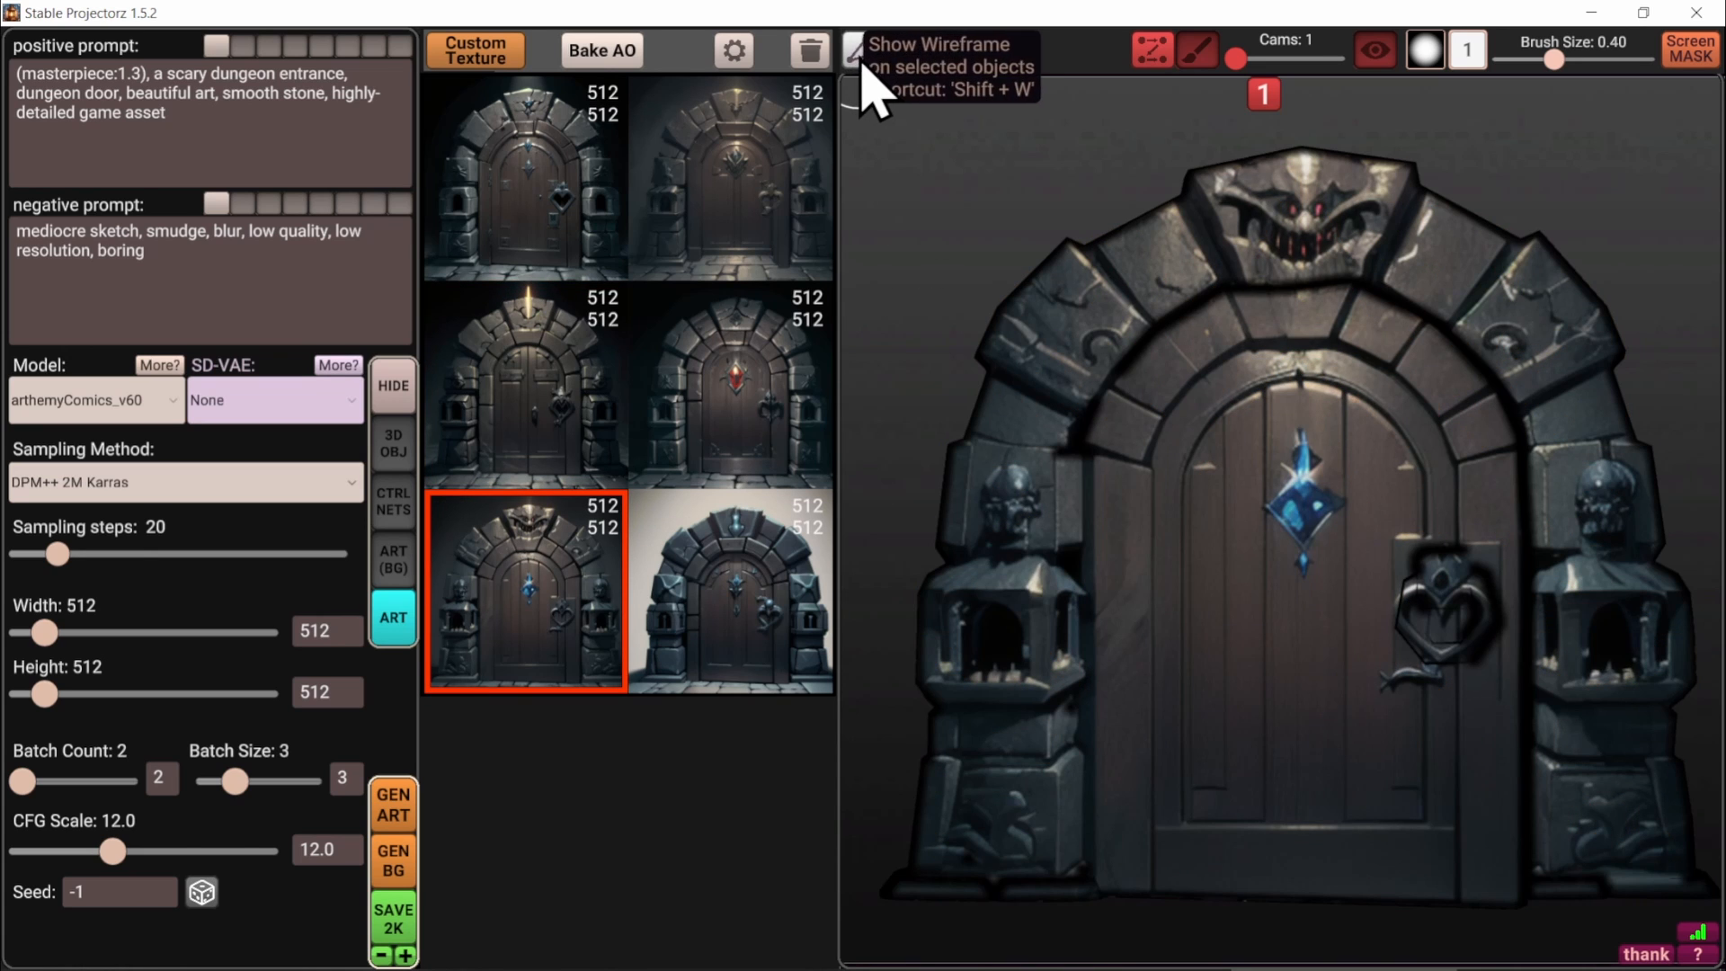
# Try lowering the SFT and FAR settings of the blue-gem artwork to clear its dark edges
pyautogui.moveTo(539, 605)
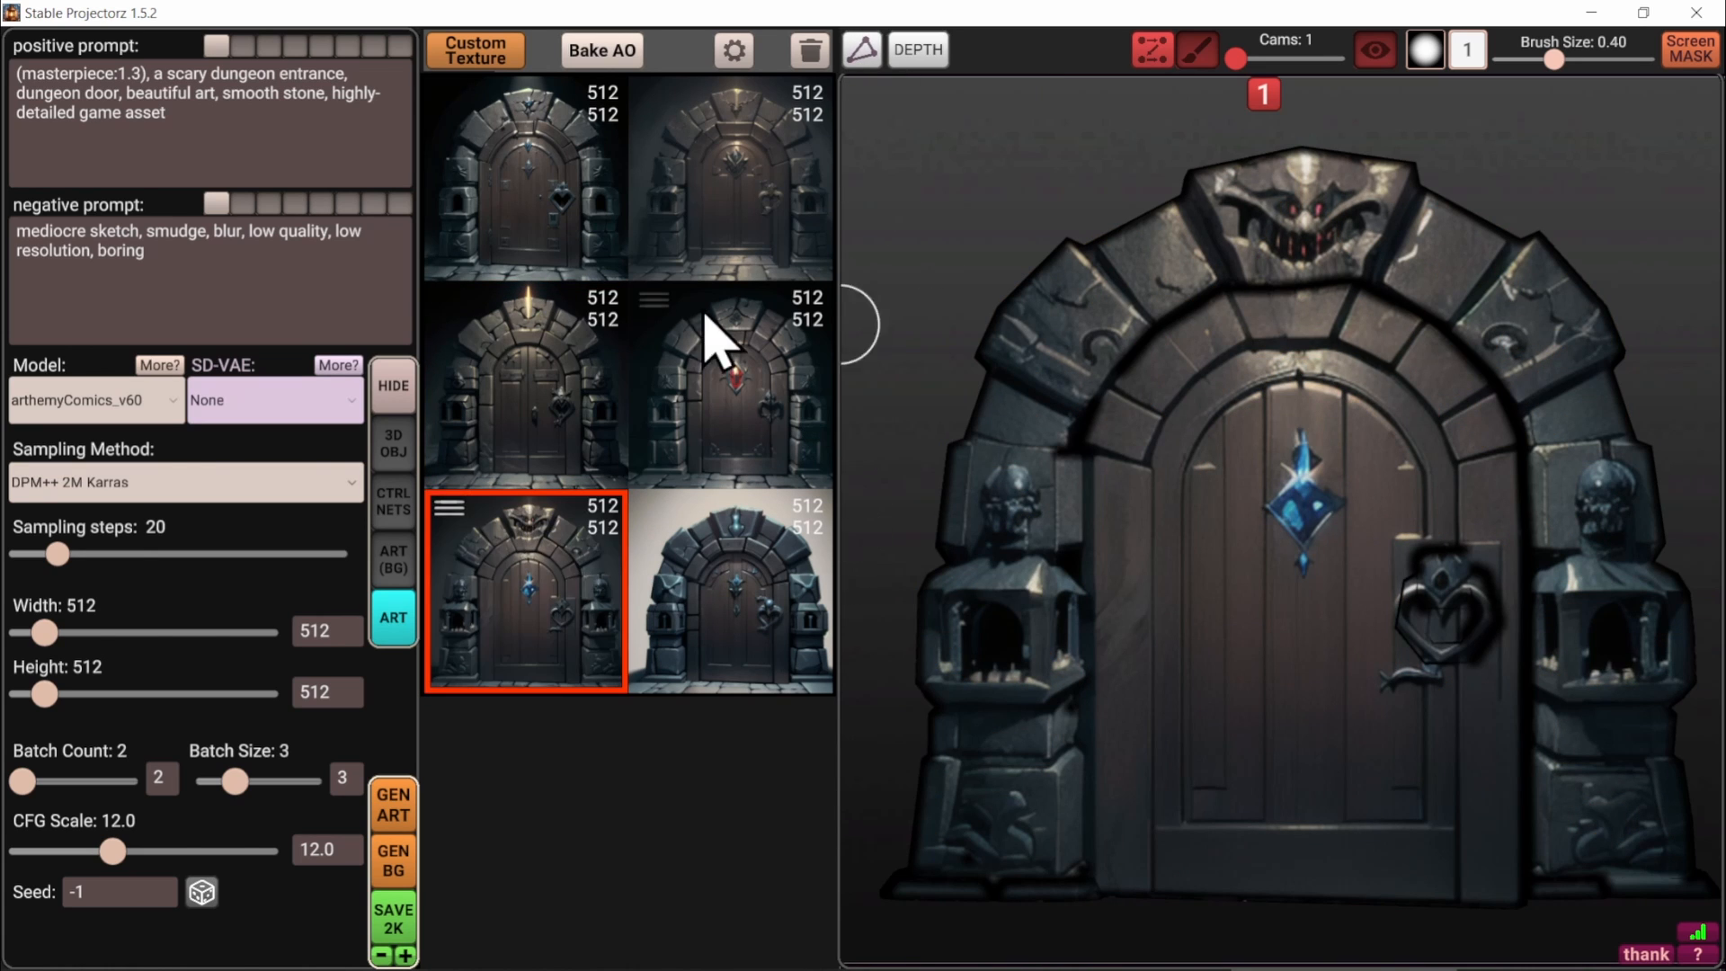
pyautogui.click(596, 340)
pyautogui.click(557, 627)
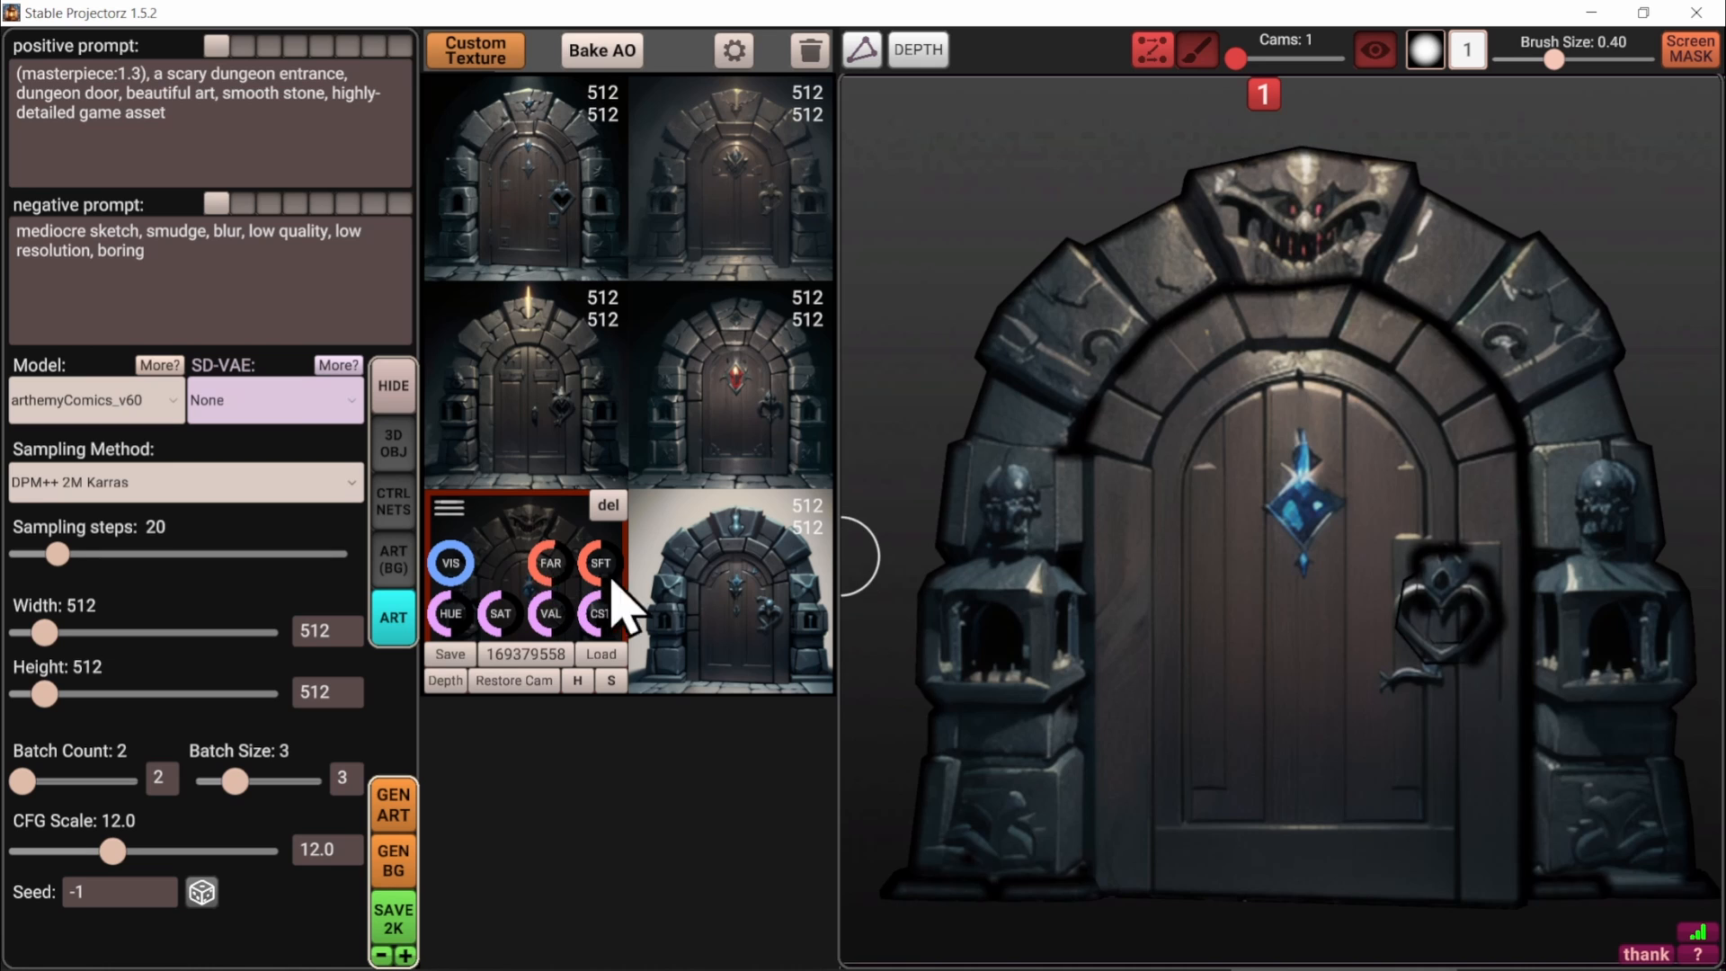
pyautogui.moveTo(607, 577); pyautogui.dragTo(539, 558)
pyautogui.moveTo(604, 552)
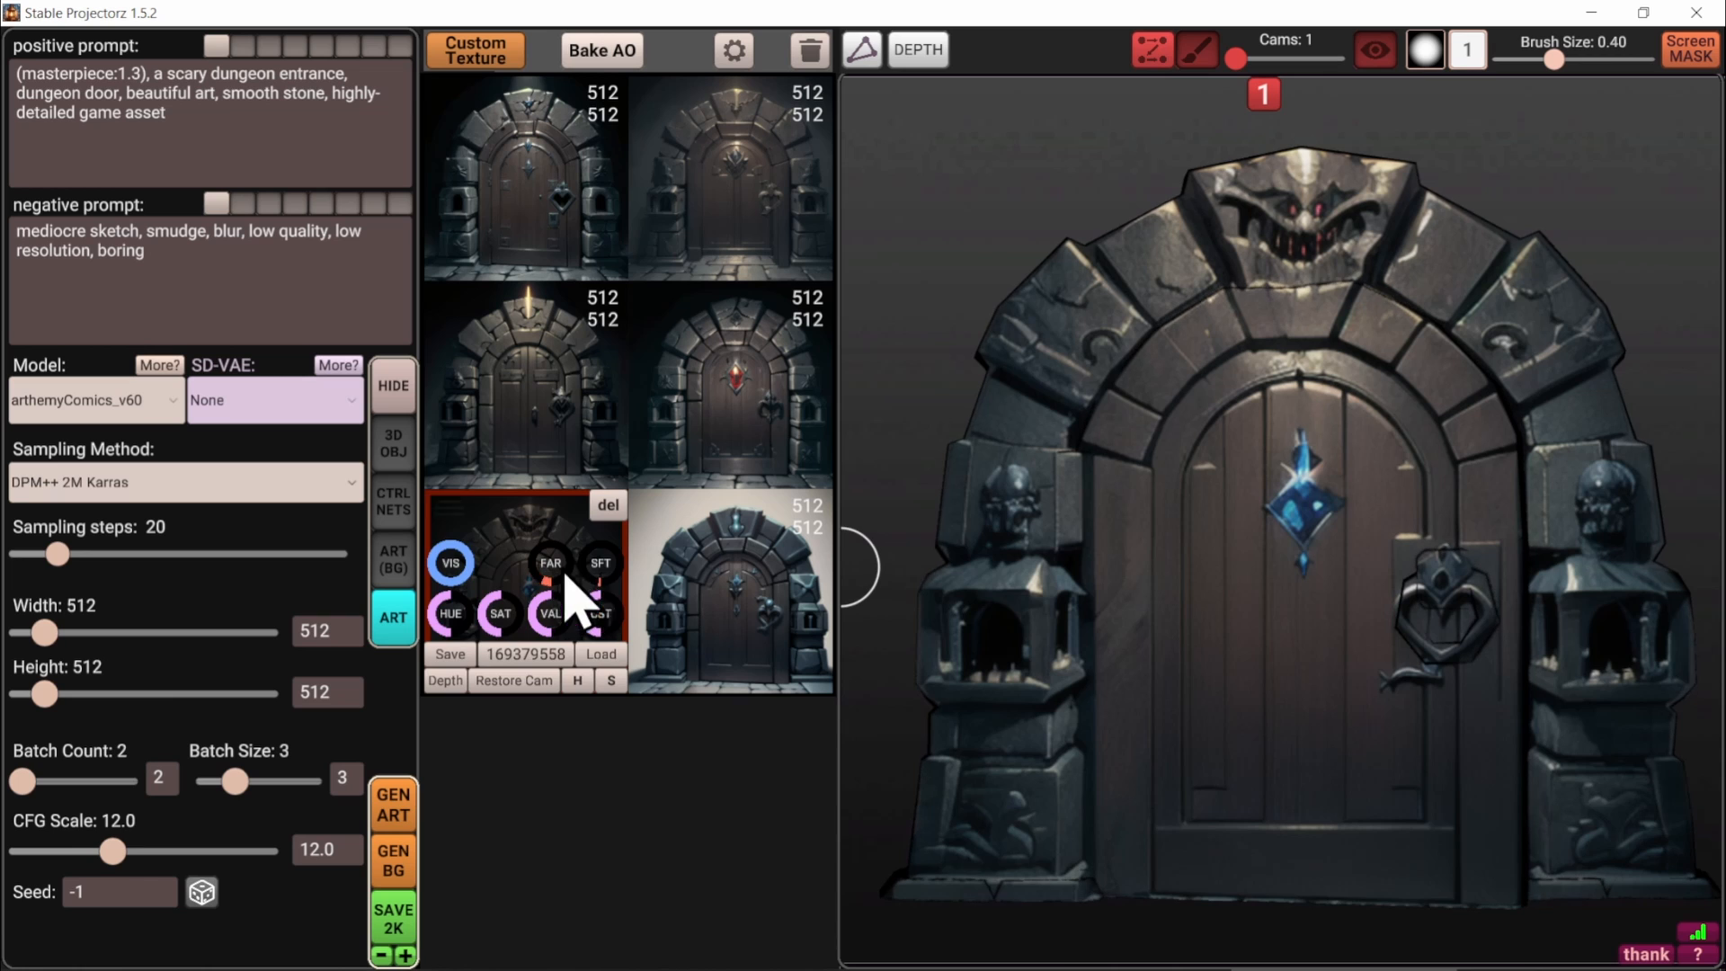
# Try a batch count of 1 and a batch size of 1 for the generation
pyautogui.moveTo(44, 632)
pyautogui.mouseDown()
pyautogui.moveTo(65, 633)
pyautogui.moveTo(44, 633)
pyautogui.mouseUp()
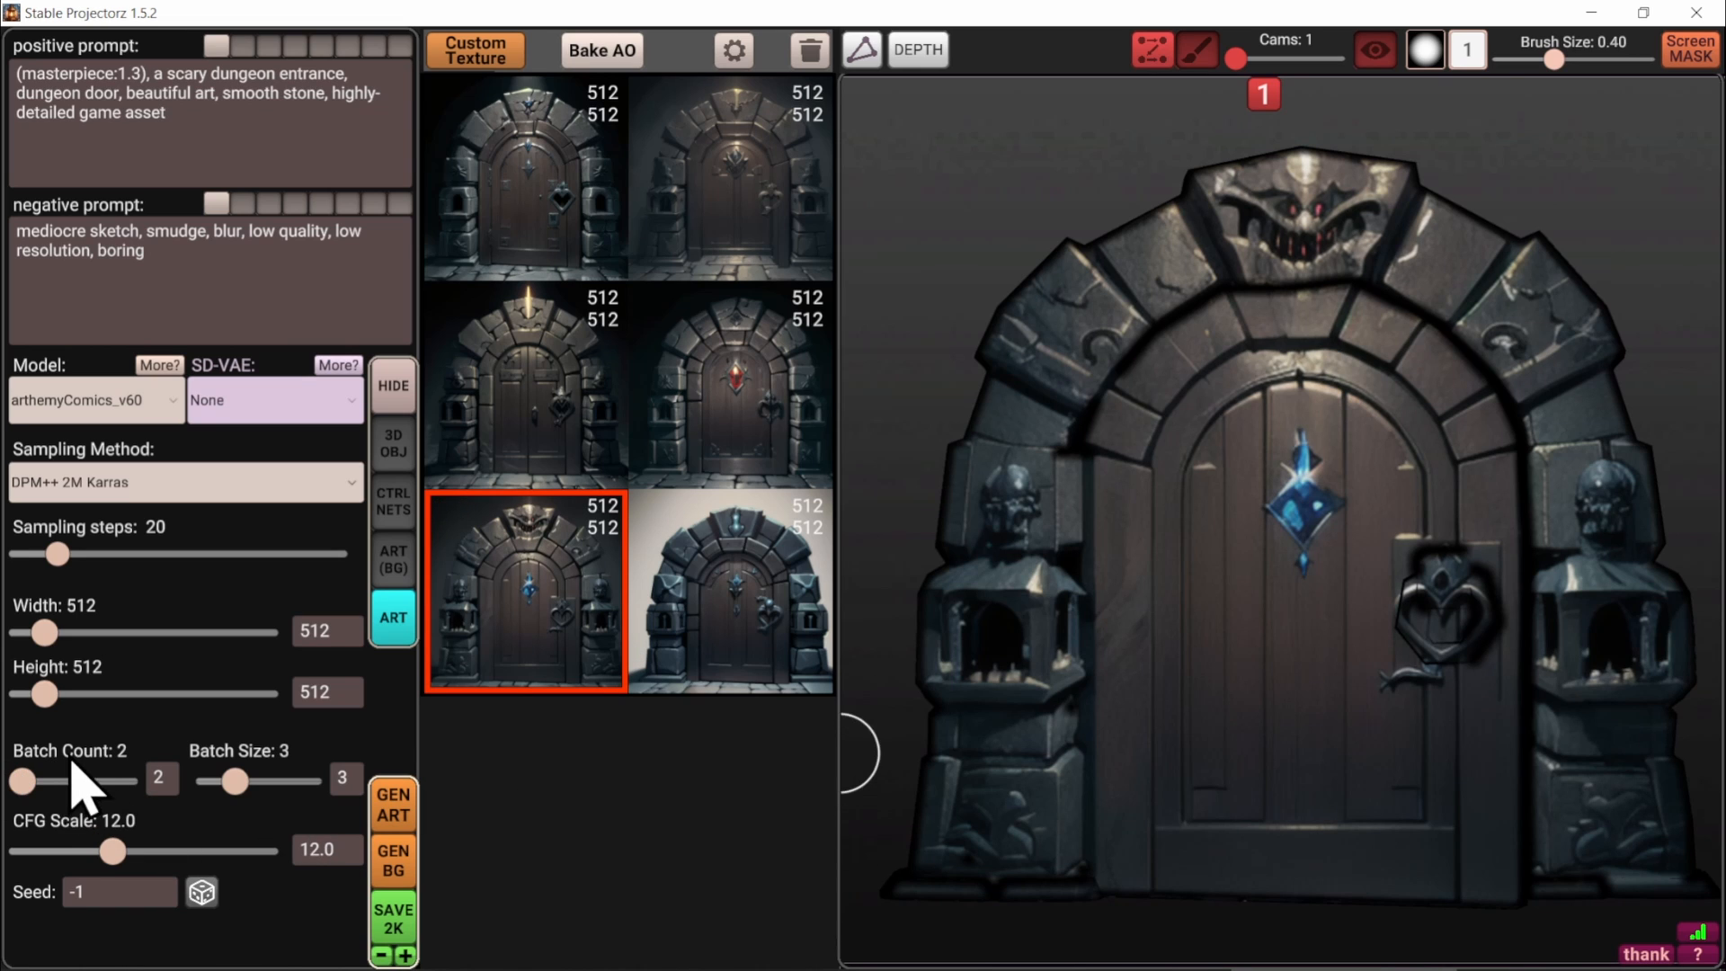
pyautogui.moveTo(22, 781); pyautogui.dragTo(18, 781)
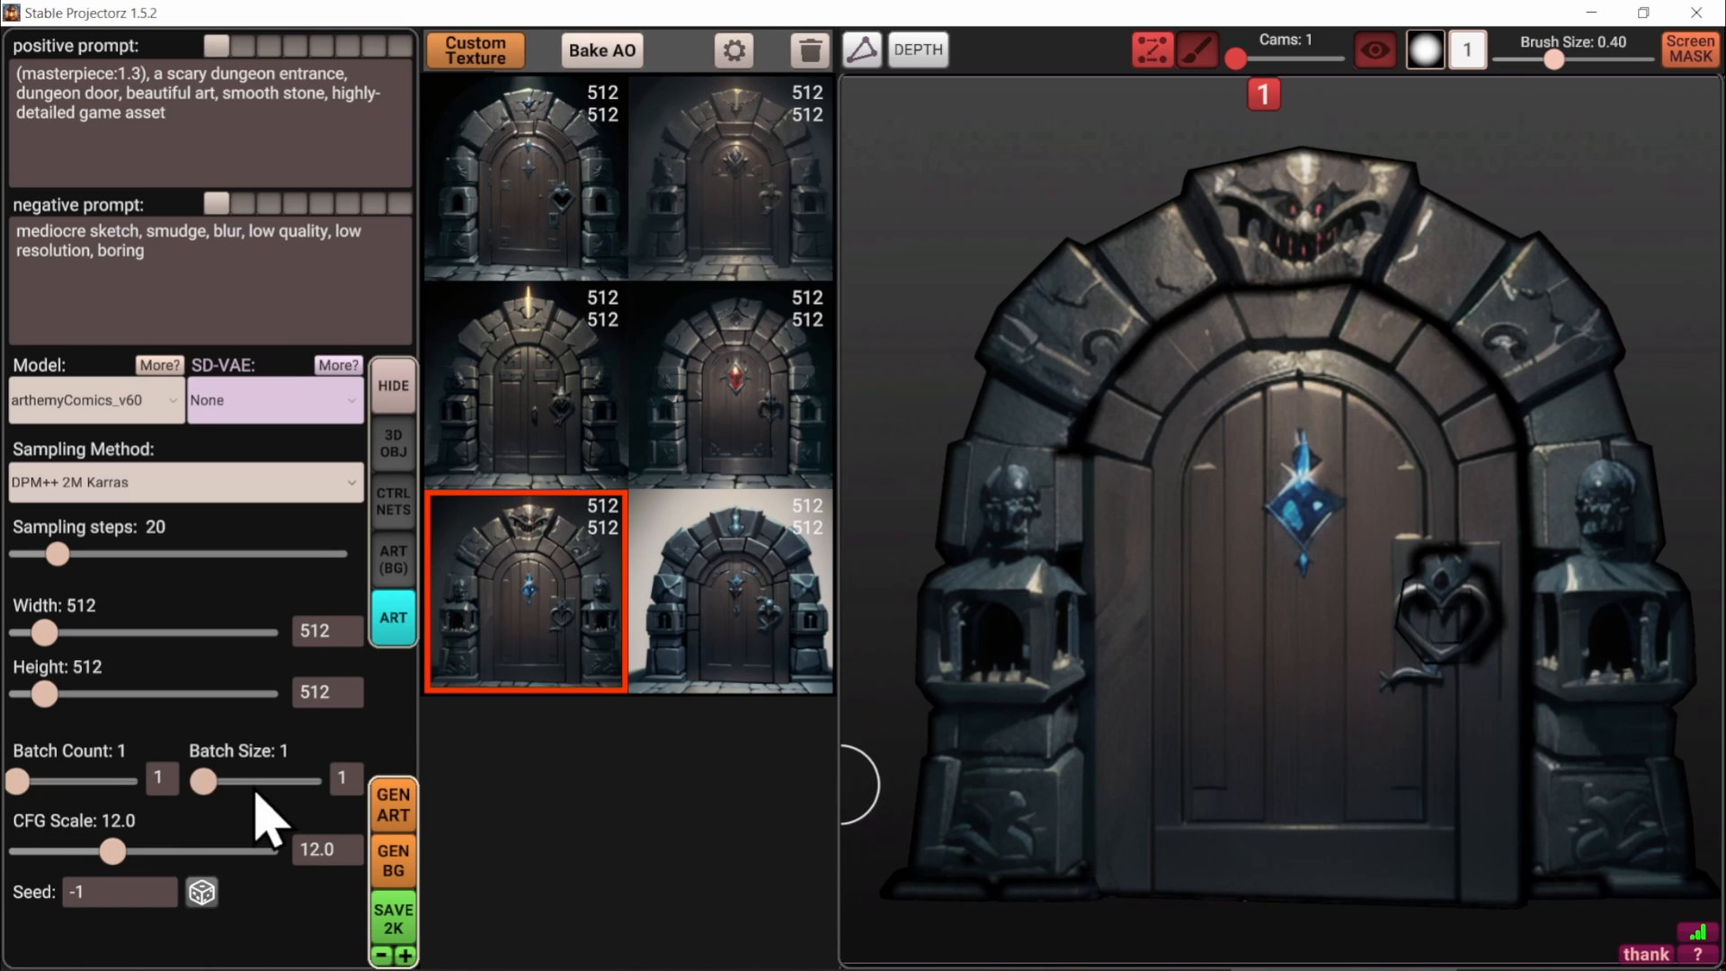
# Reduce the FAR and SFT settings to their minimum on the chosen blue-gem artwork
pyautogui.moveTo(563, 580)
pyautogui.moveTo(545, 560); pyautogui.dragTo(490, 572)
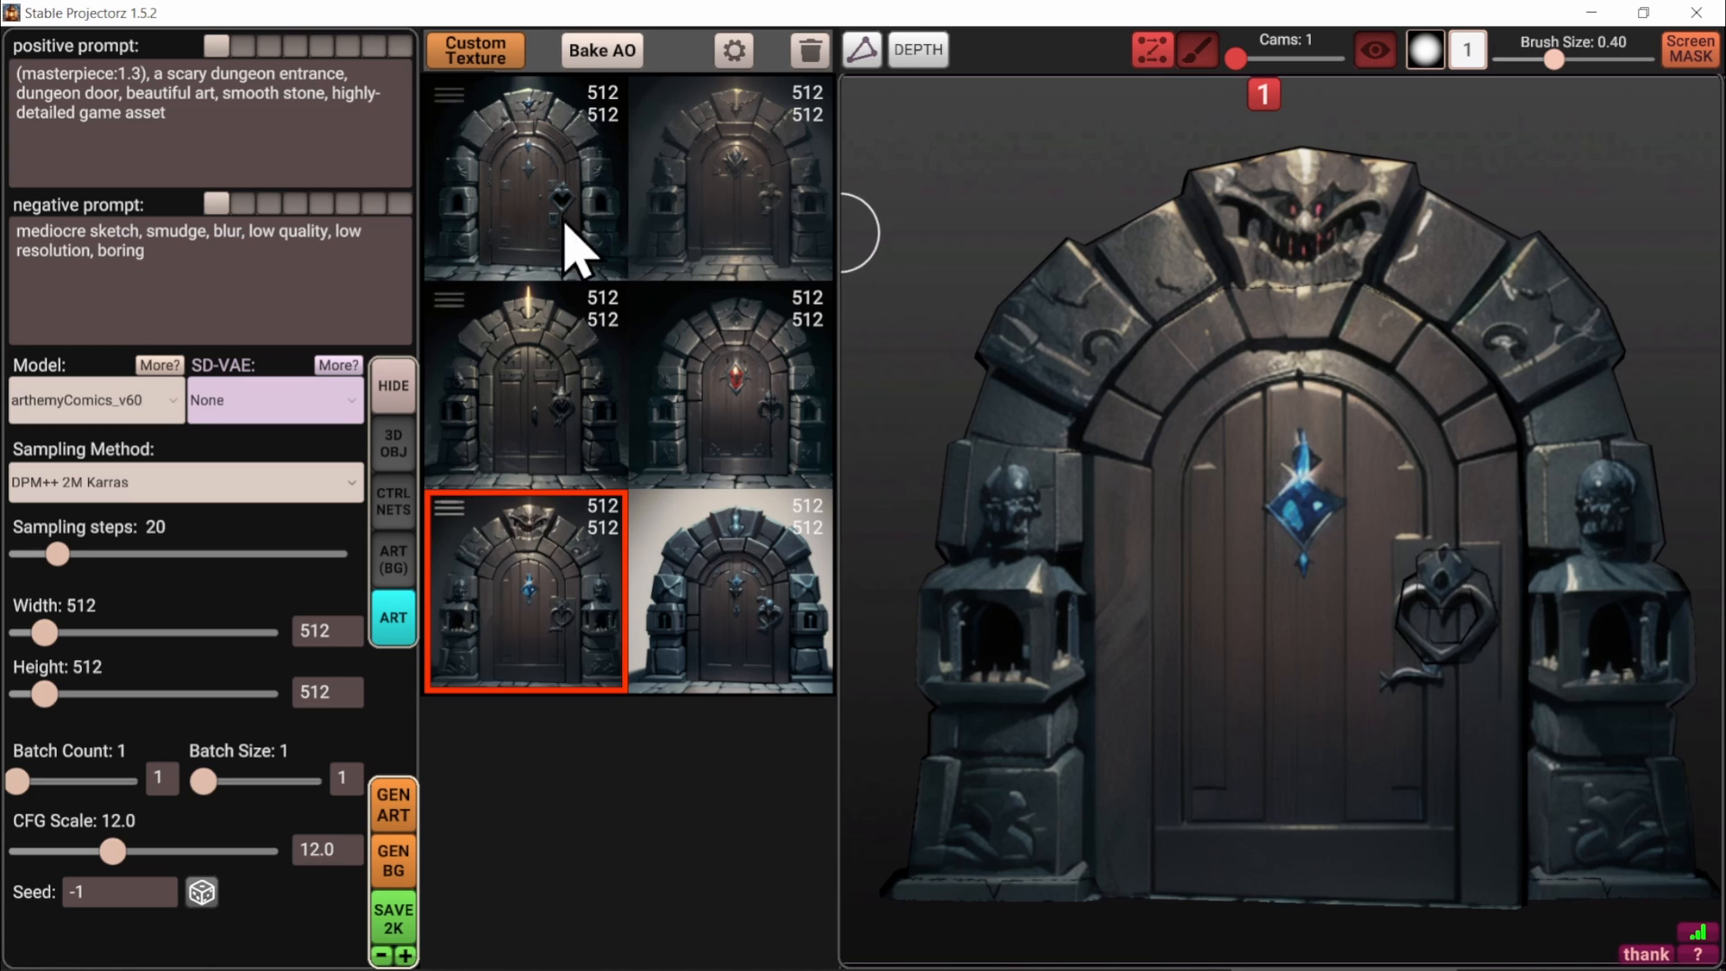
# Compare the projection settings of the other art variants, including the light-background one, and reselect the blue-gem variant
pyautogui.moveTo(452, 110); pyautogui.dragTo(557, 215)
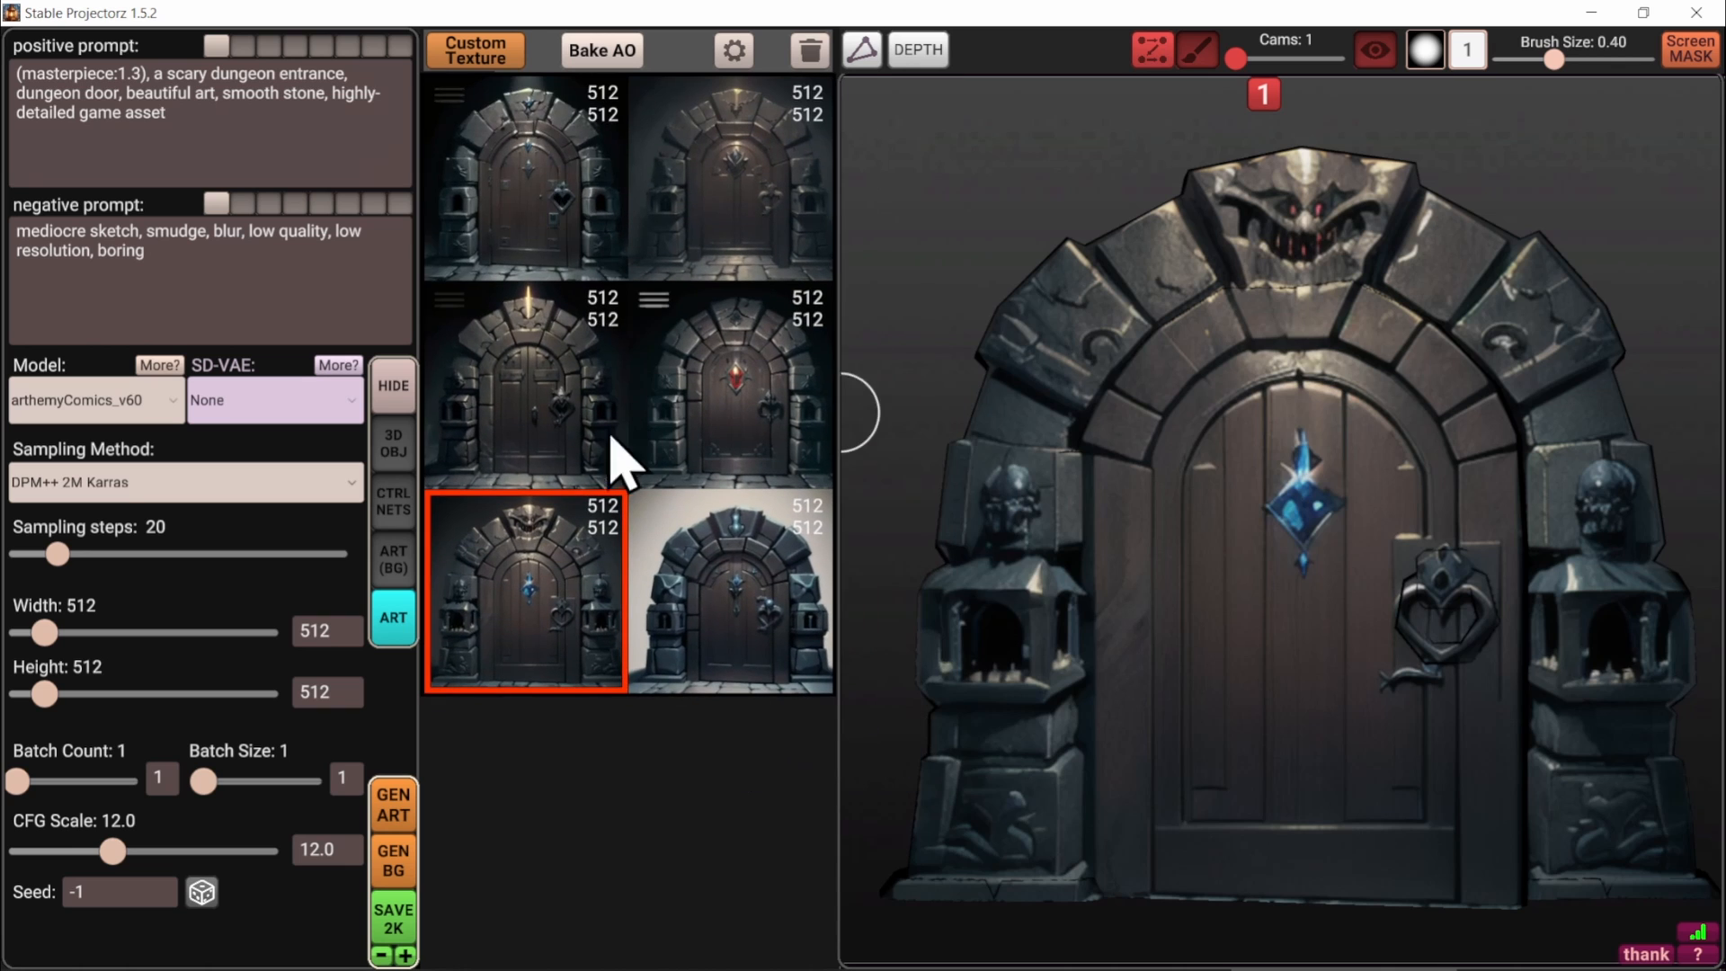
pyautogui.click(732, 503)
pyautogui.click(750, 368)
pyautogui.click(575, 568)
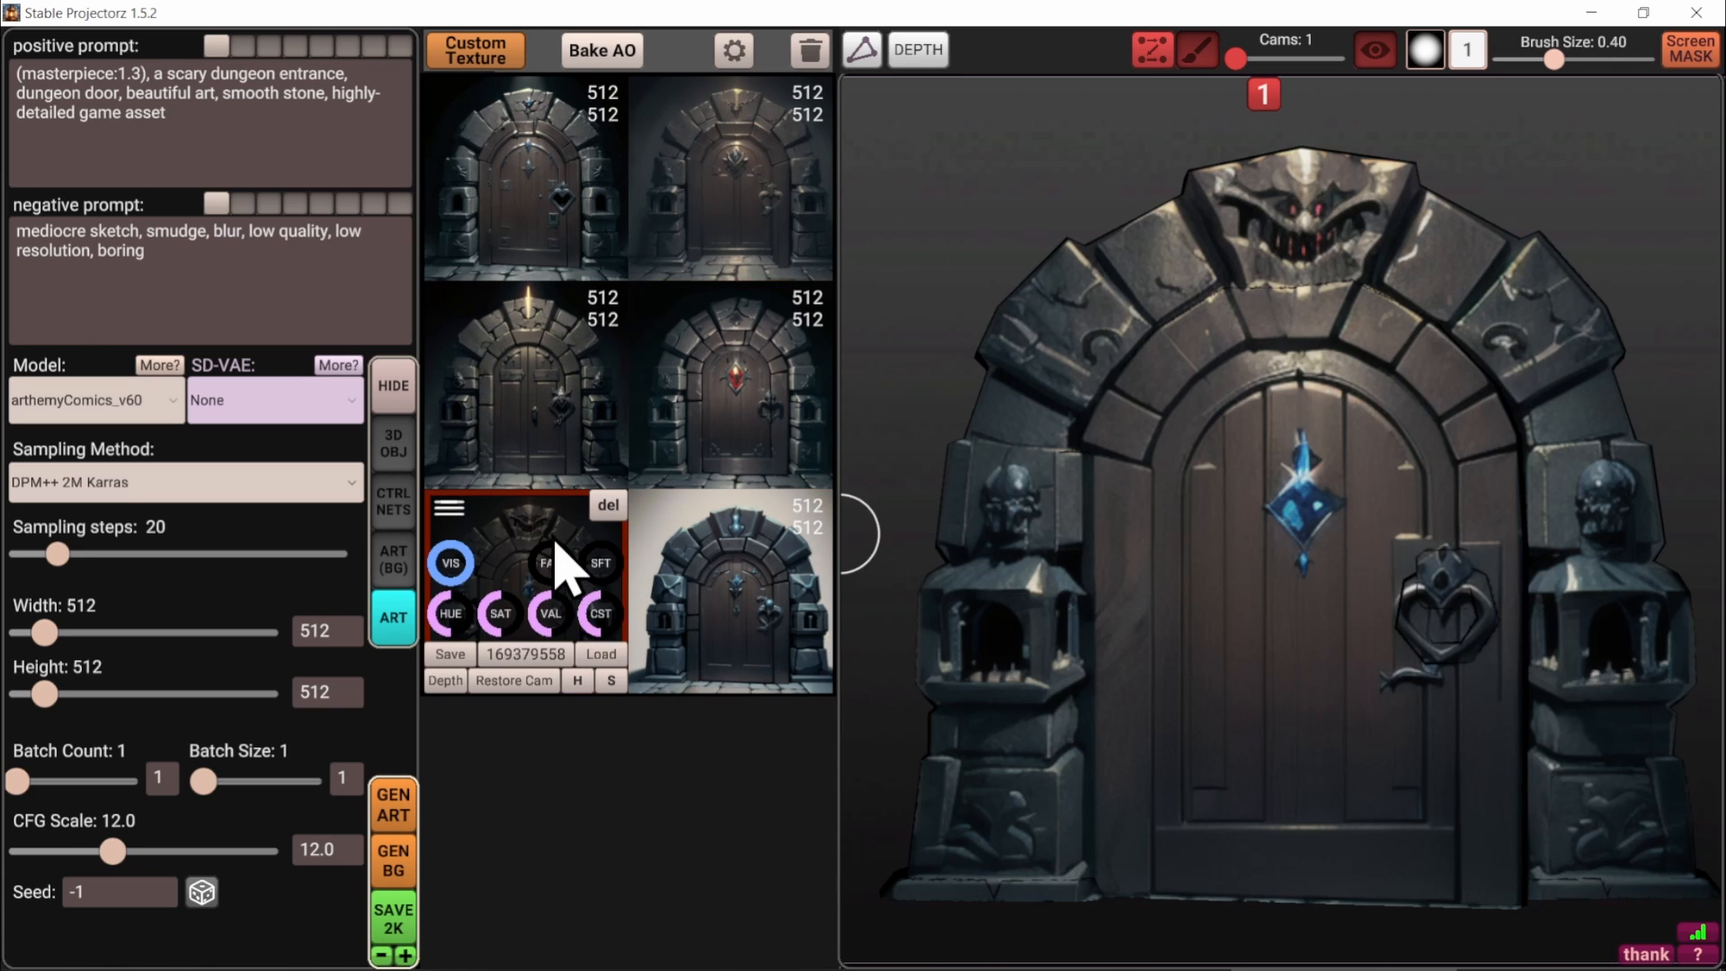
pyautogui.click(784, 631)
pyautogui.moveTo(763, 613)
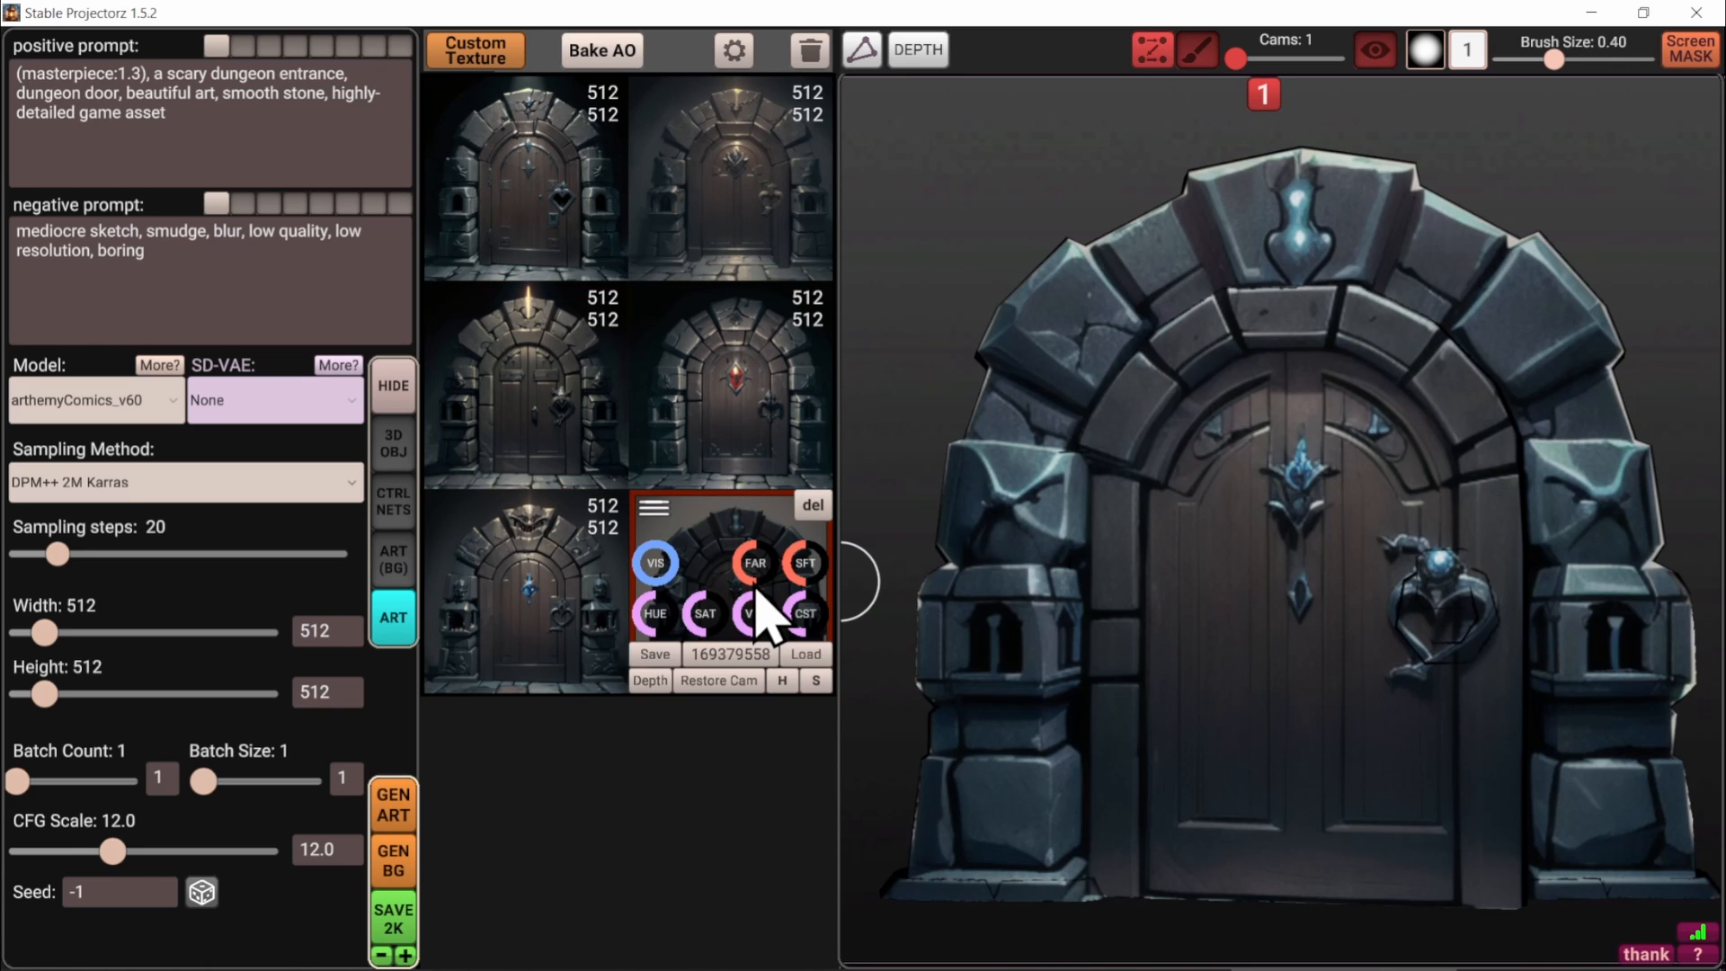
pyautogui.click(539, 627)
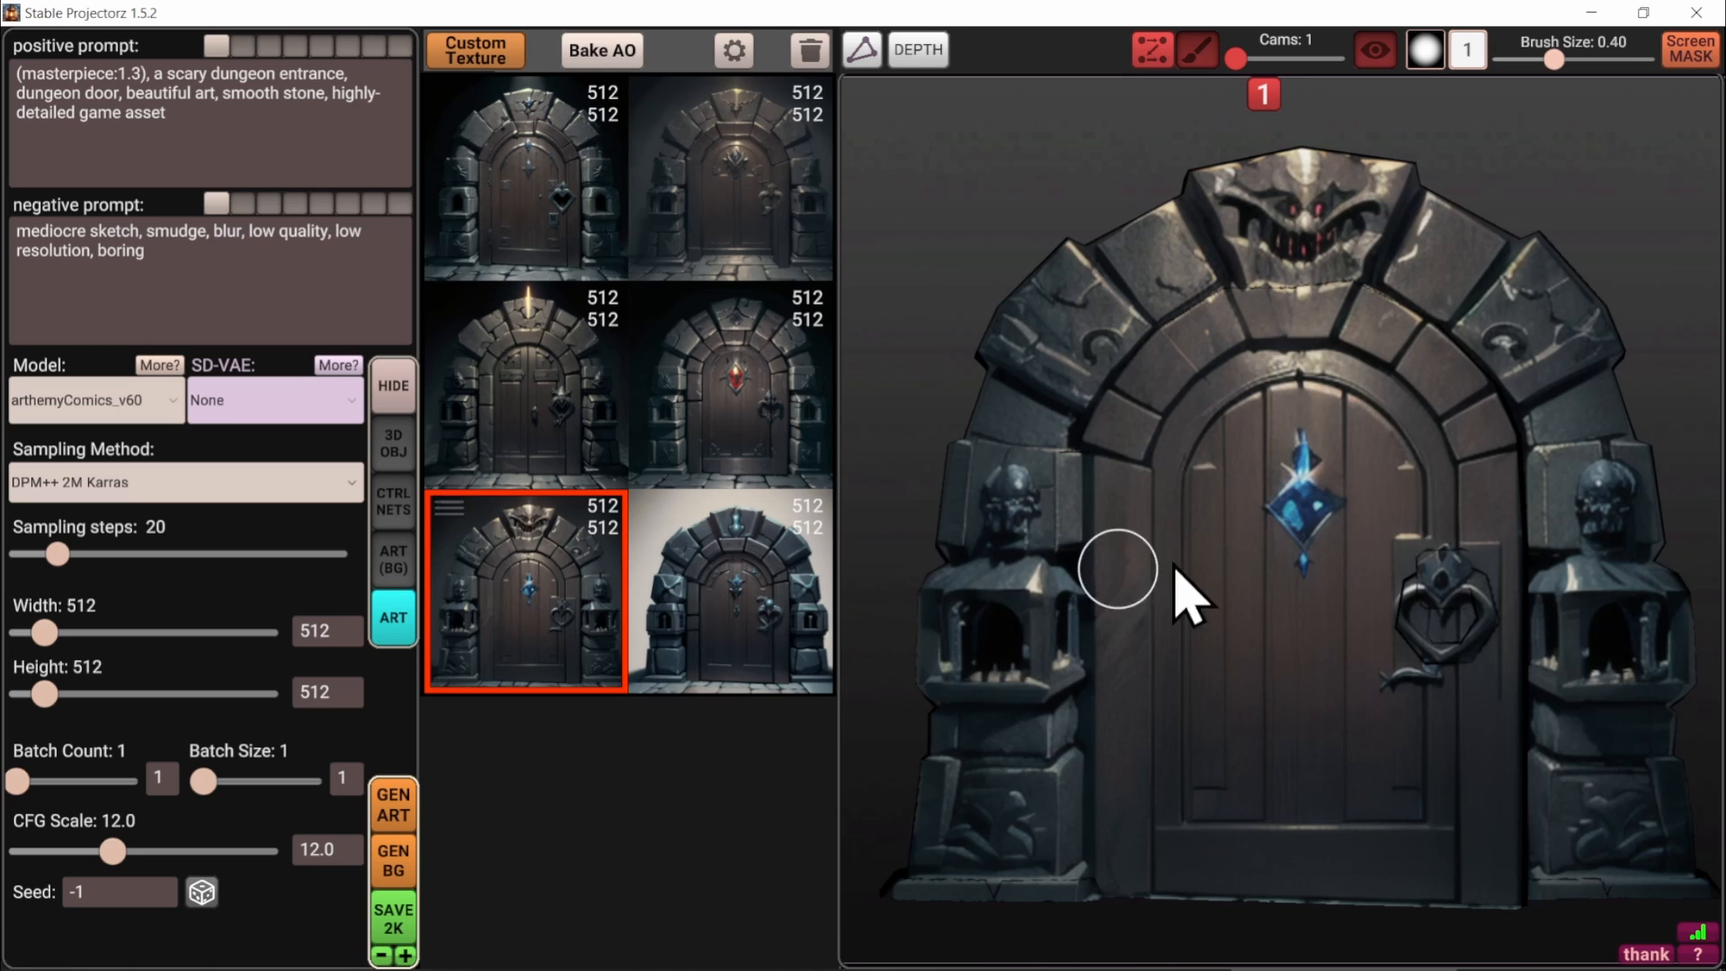
# Set the batch size to 3 and the batch count to 2, and generate art for the back of the door model
pyautogui.moveTo(1179, 598); pyautogui.dragTo(1206, 525, button='middle')
pyautogui.click(223, 791)
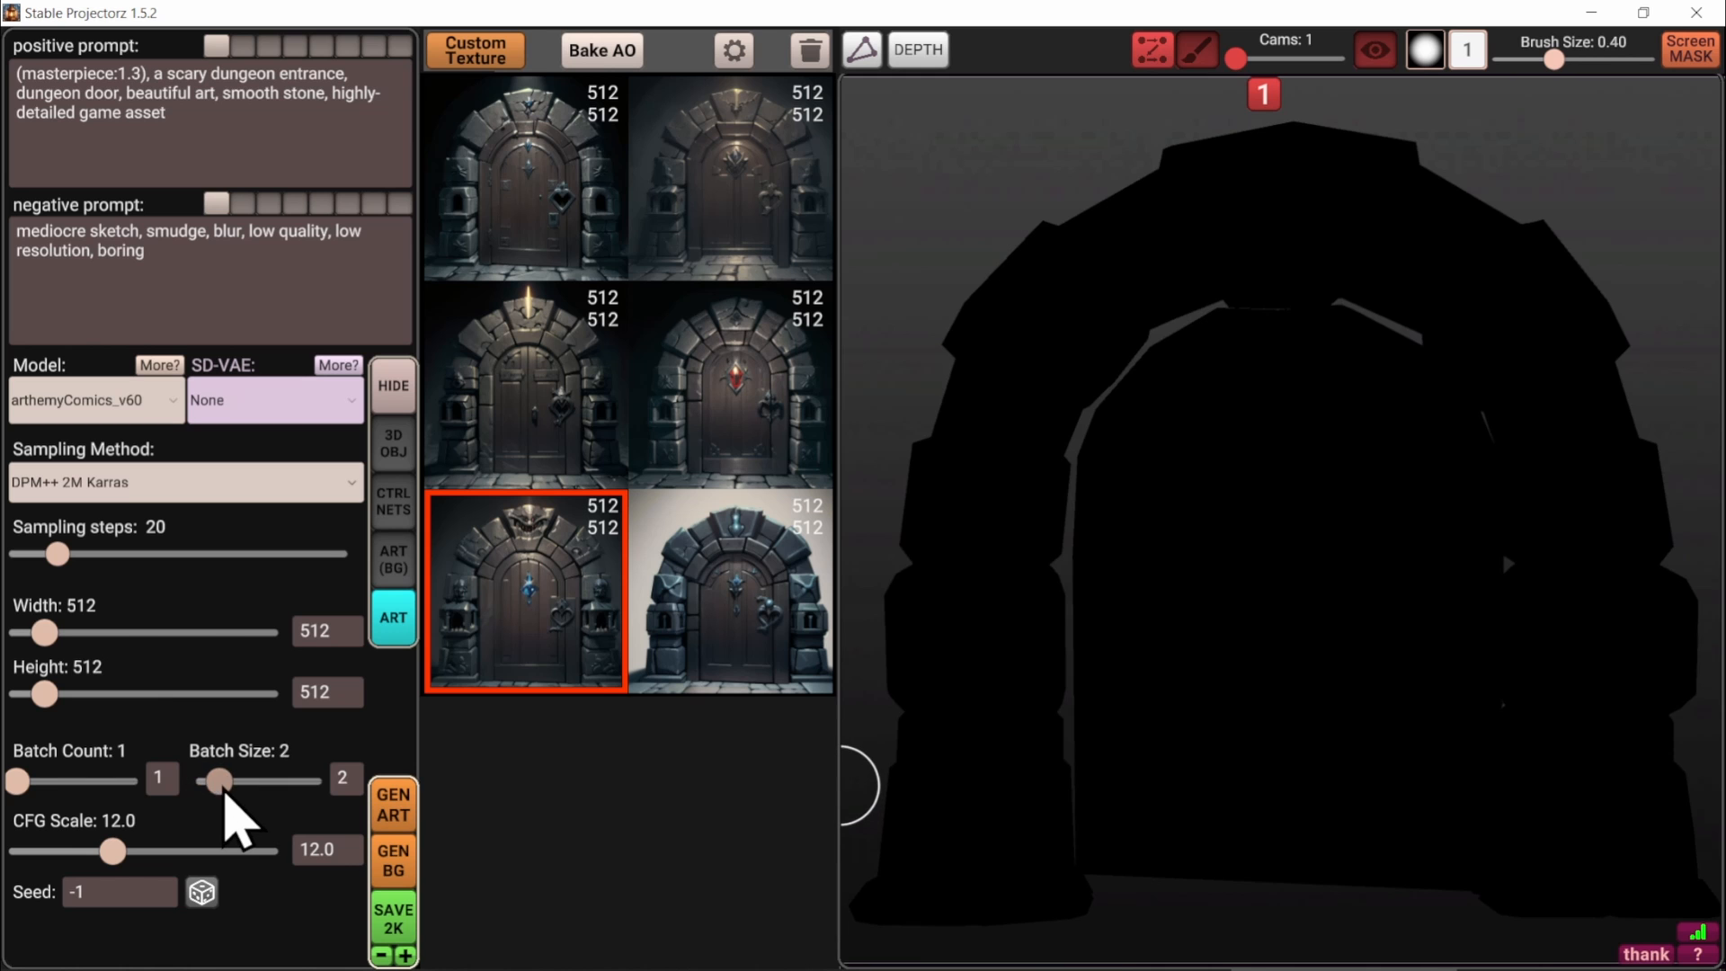
pyautogui.click(23, 780)
pyautogui.click(393, 804)
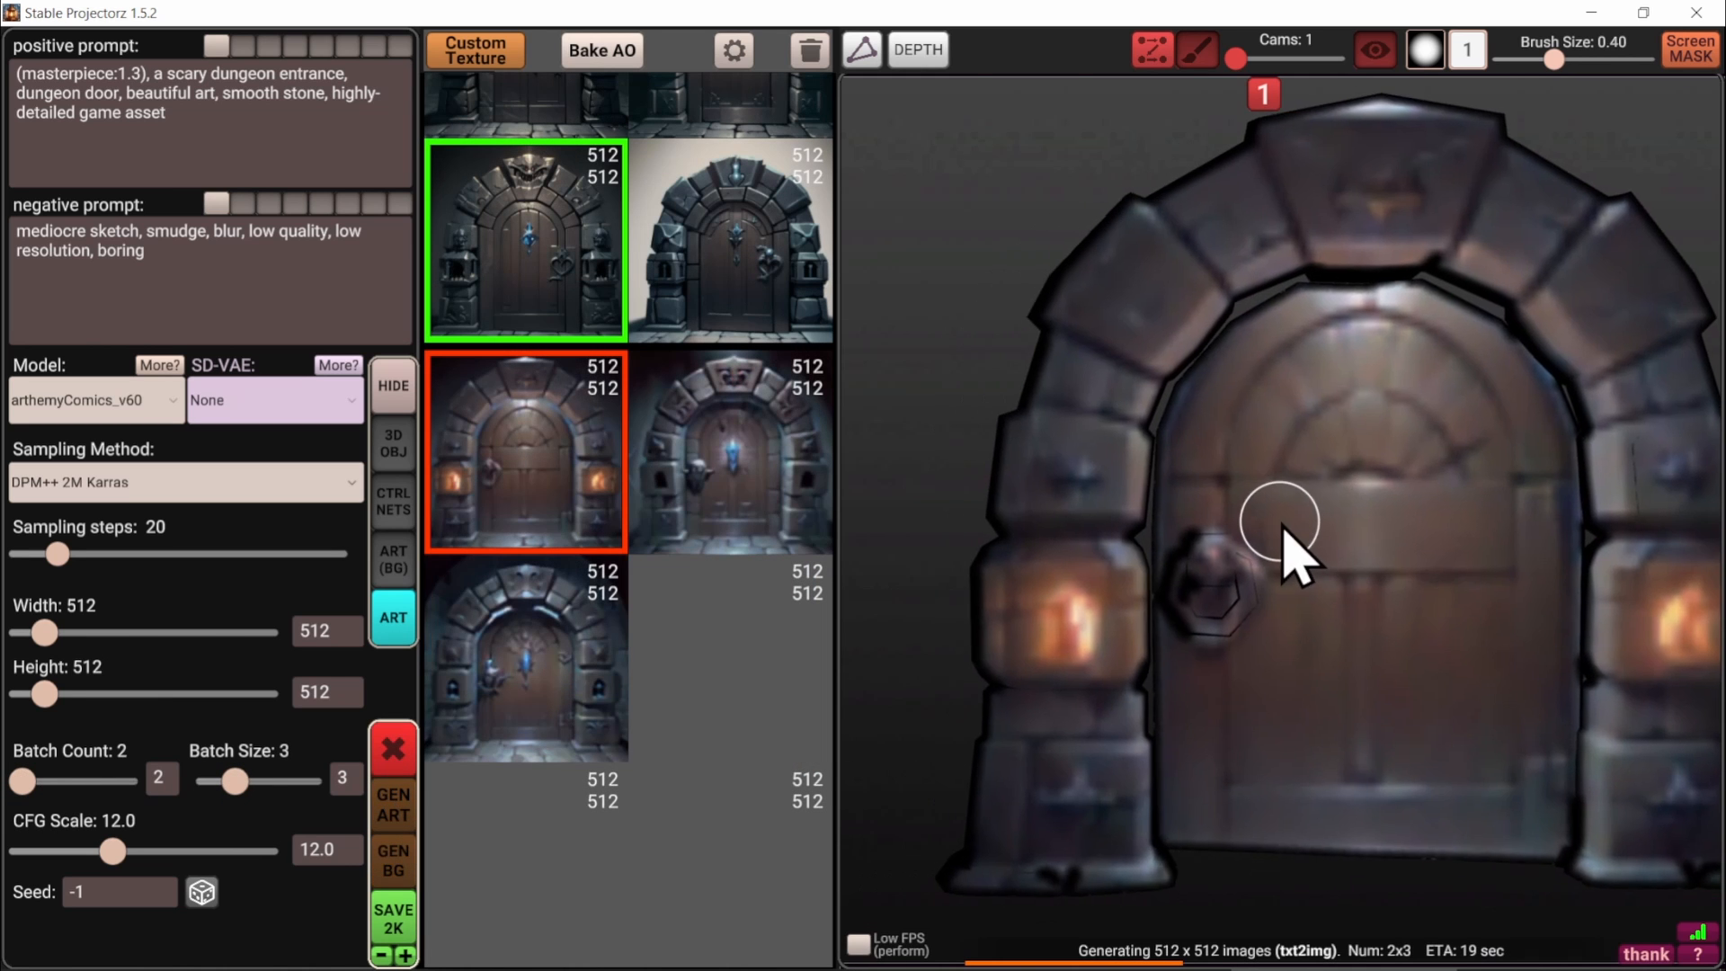
# Examine the newly projected back texture on the door model from several angles and distances
pyautogui.moveTo(1280, 497); pyautogui.dragTo(1272, 541, button='middle')
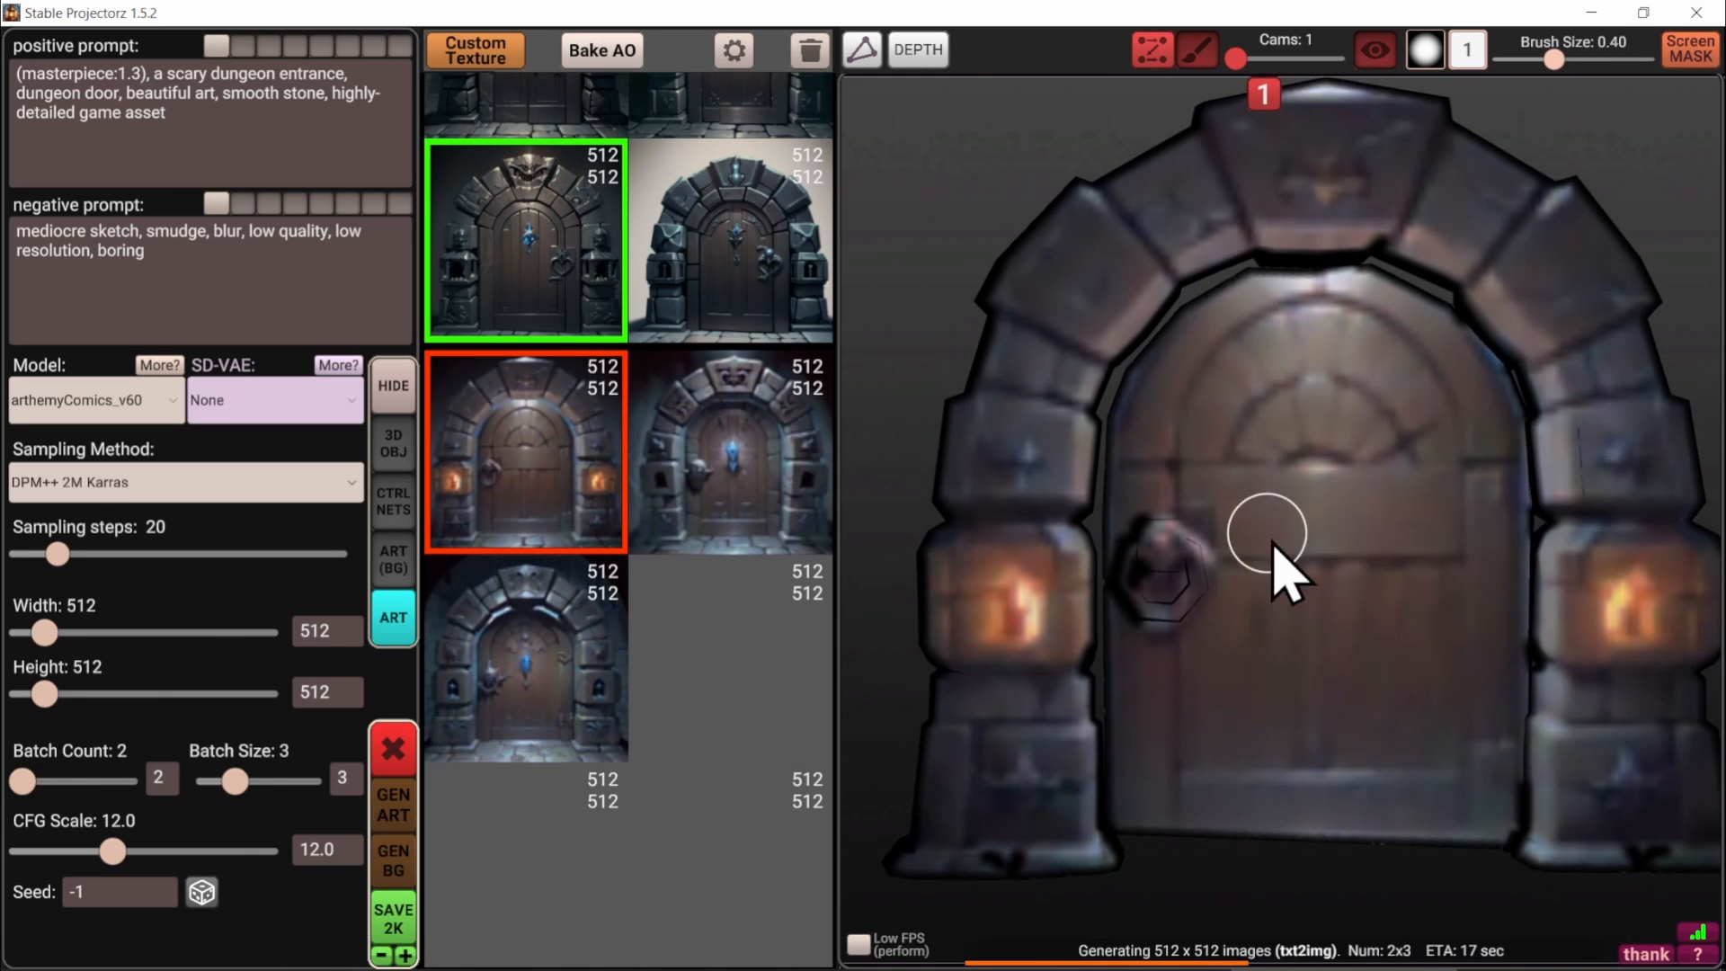
pyautogui.moveTo(1161, 547); pyautogui.dragTo(1229, 566, button='middle')
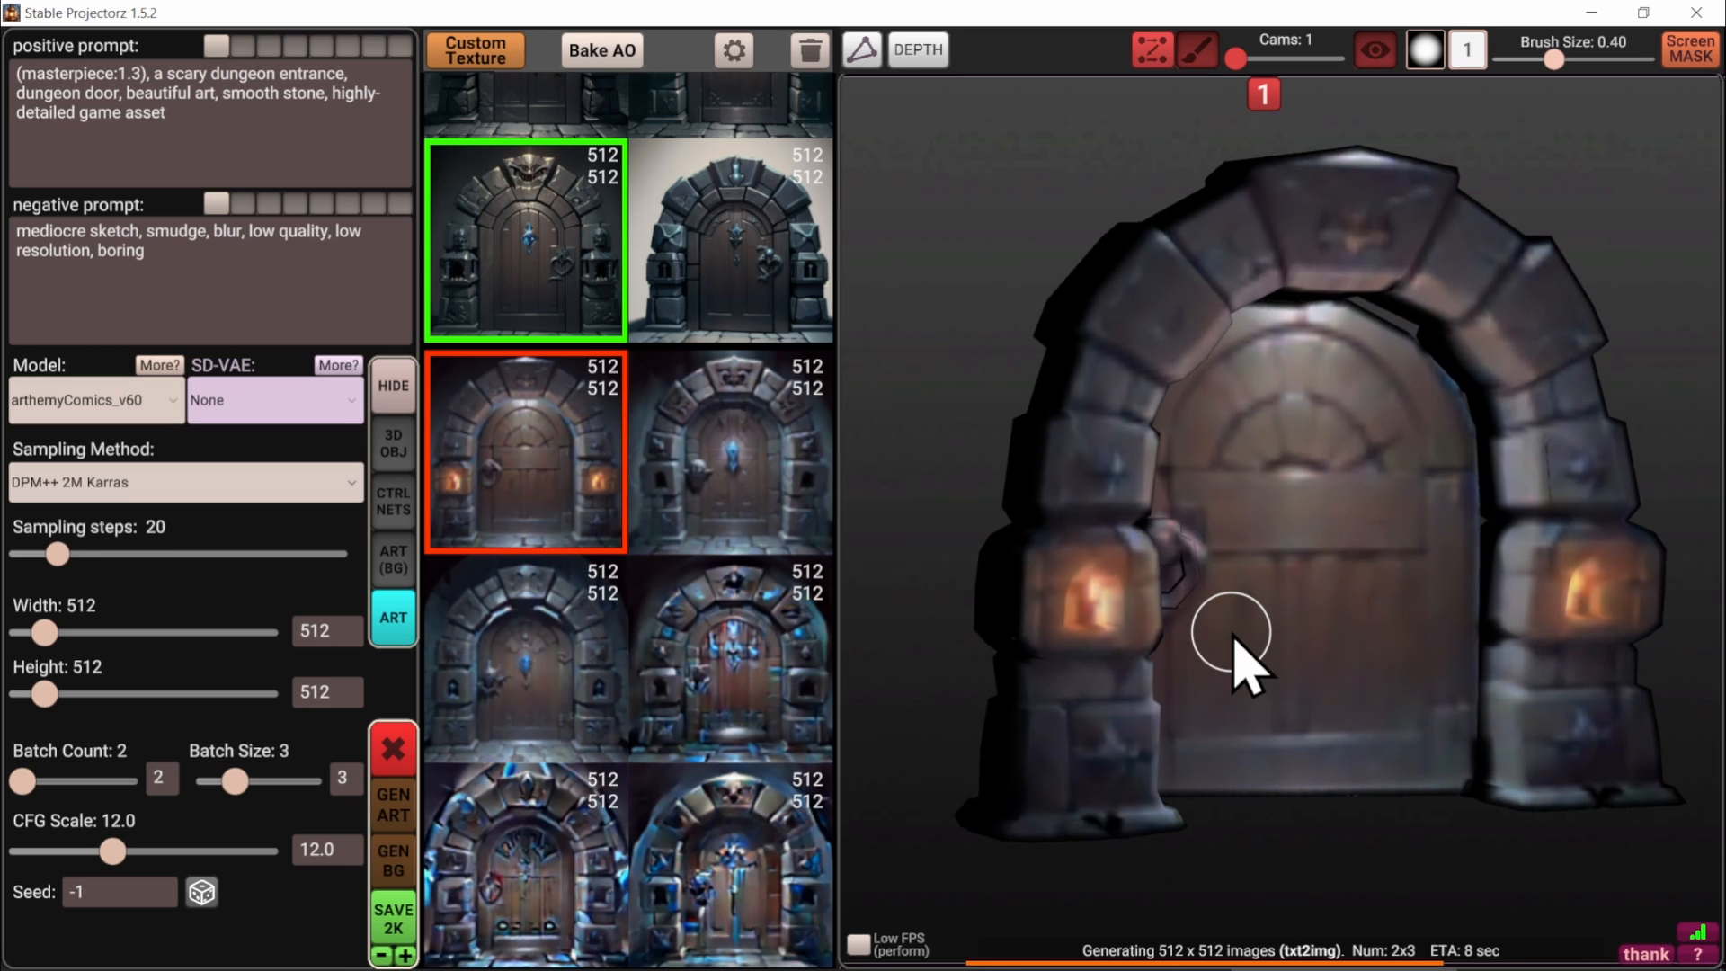
pyautogui.moveTo(1233, 640); pyautogui.dragTo(1262, 611, button='middle')
pyautogui.scroll(-3, 1314, 621)
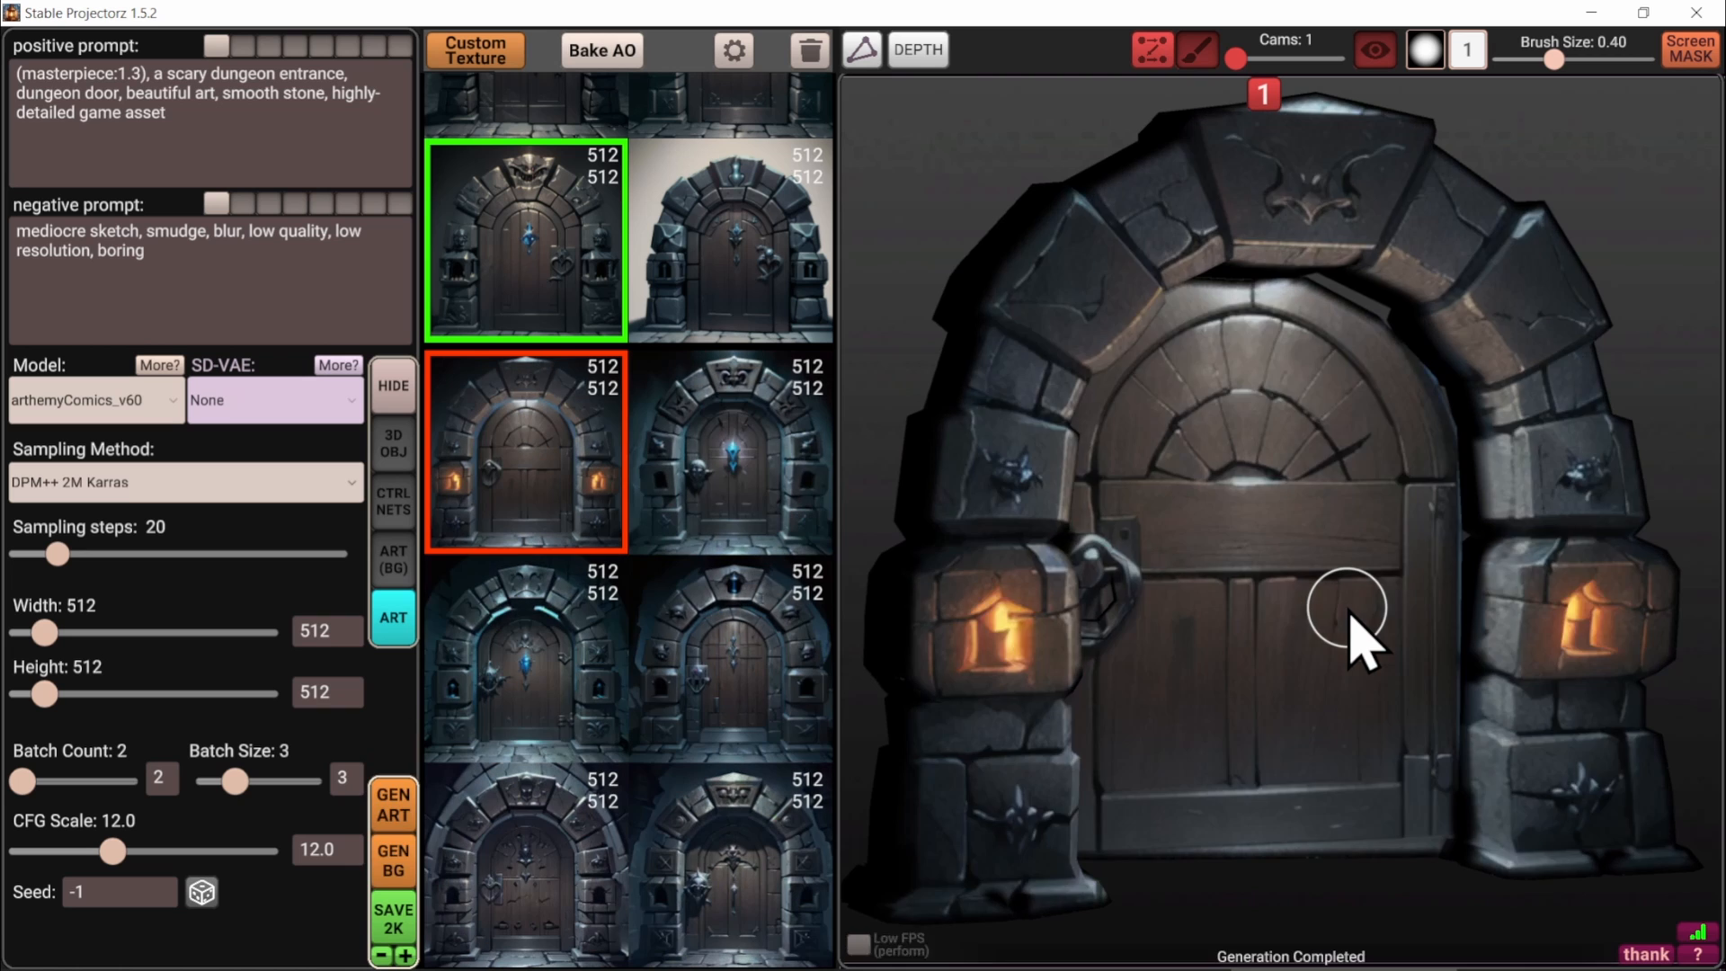
pyautogui.moveTo(1348, 611); pyautogui.dragTo(904, 256, button='right')
pyautogui.press('f')
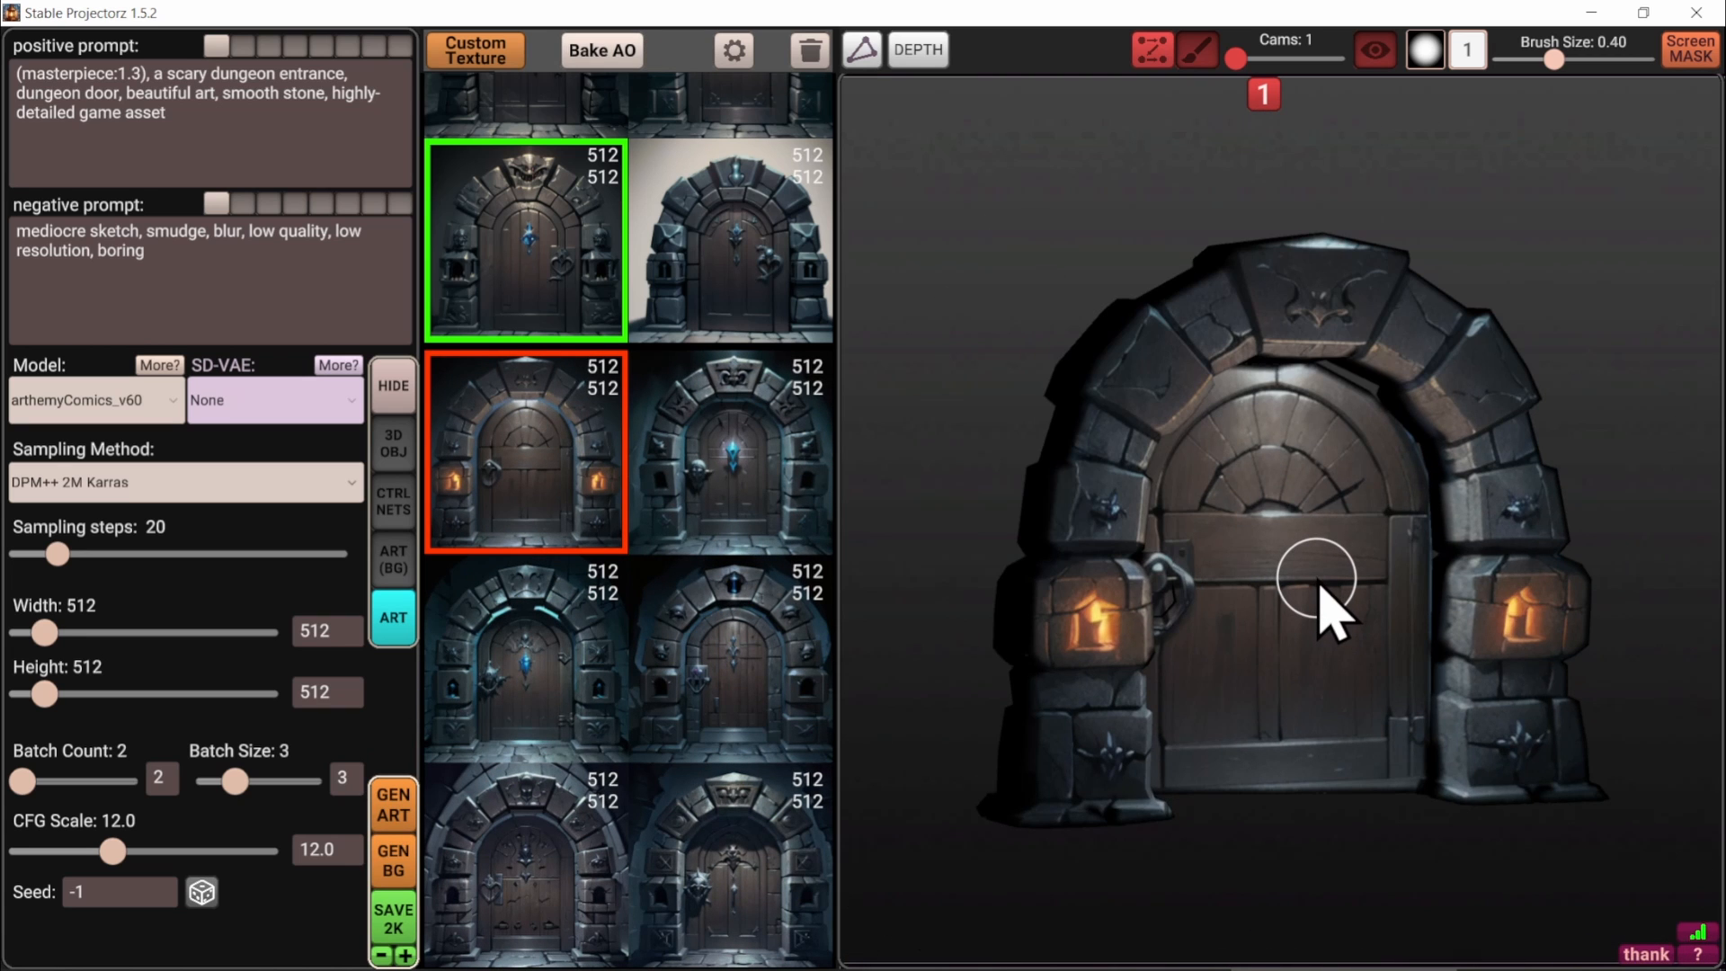
# Examine the glowing-lantern texture on the back of the door up close and from several angles
pyautogui.scroll(6, 1330, 655)
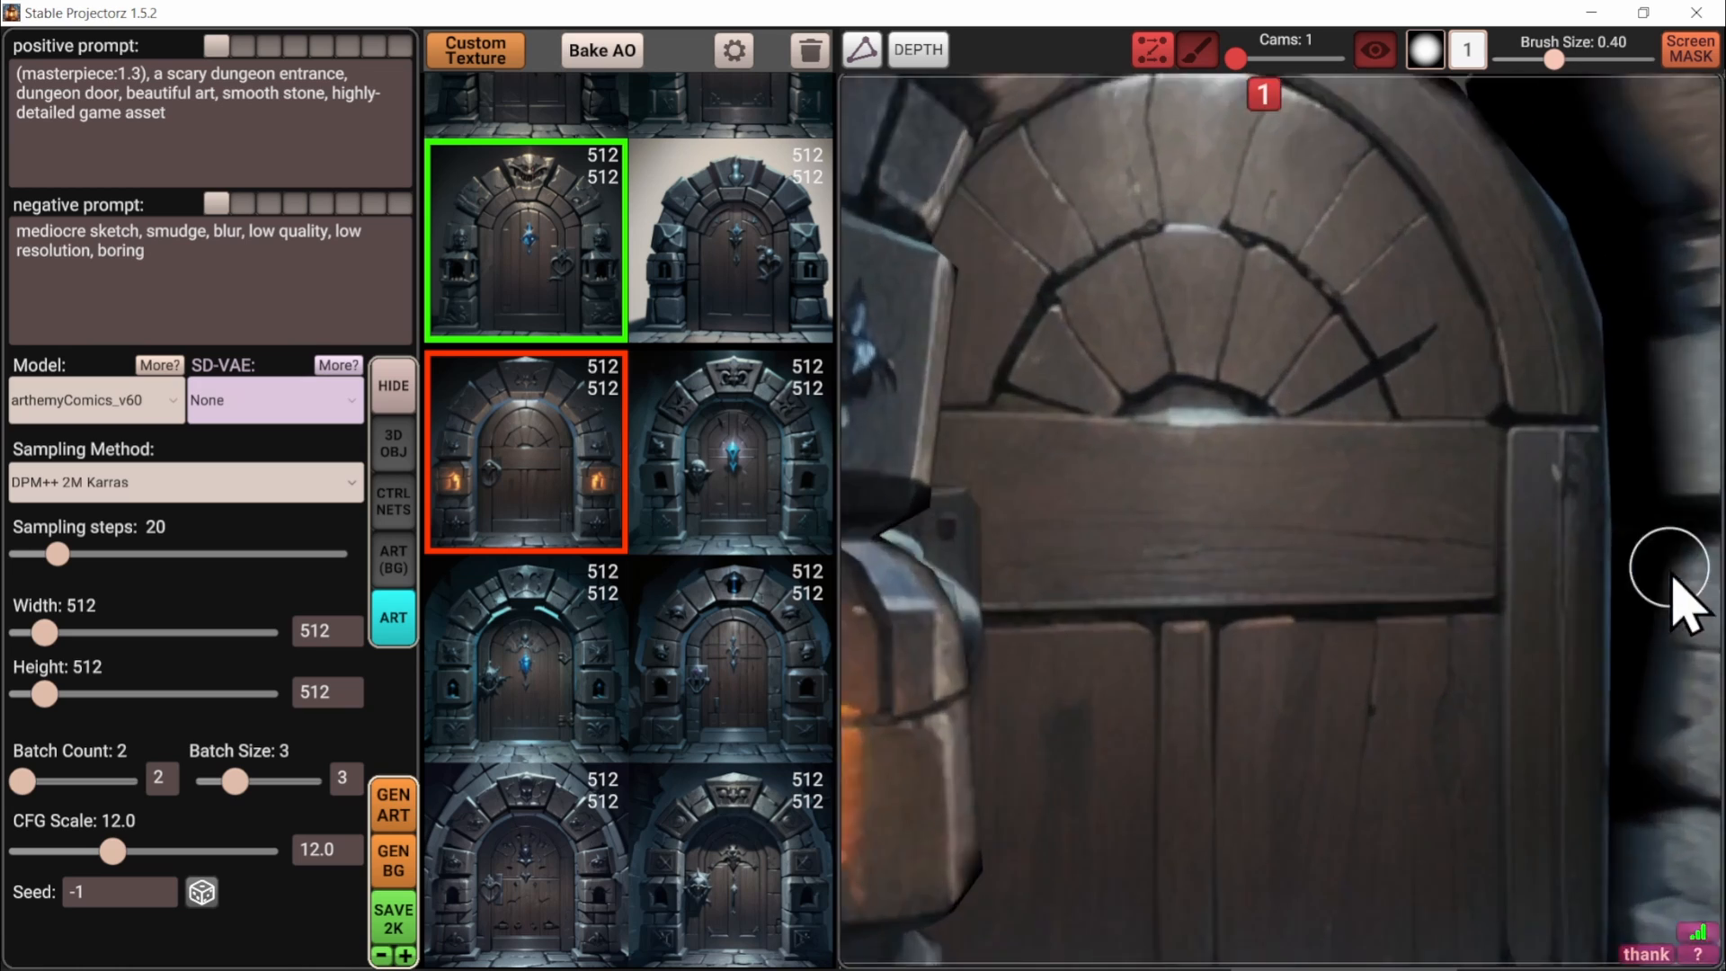
pyautogui.moveTo(1669, 572); pyautogui.dragTo(713, 593, button='right')
pyautogui.keyDown('alt'); pyautogui.moveTo(1245, 468); pyautogui.dragTo(1199, 597); pyautogui.keyUp('alt')
pyautogui.keyDown('alt'); pyautogui.moveTo(1198, 597); pyautogui.dragTo(1371, 619, button='right'); pyautogui.keyUp('alt')
pyautogui.press('s')
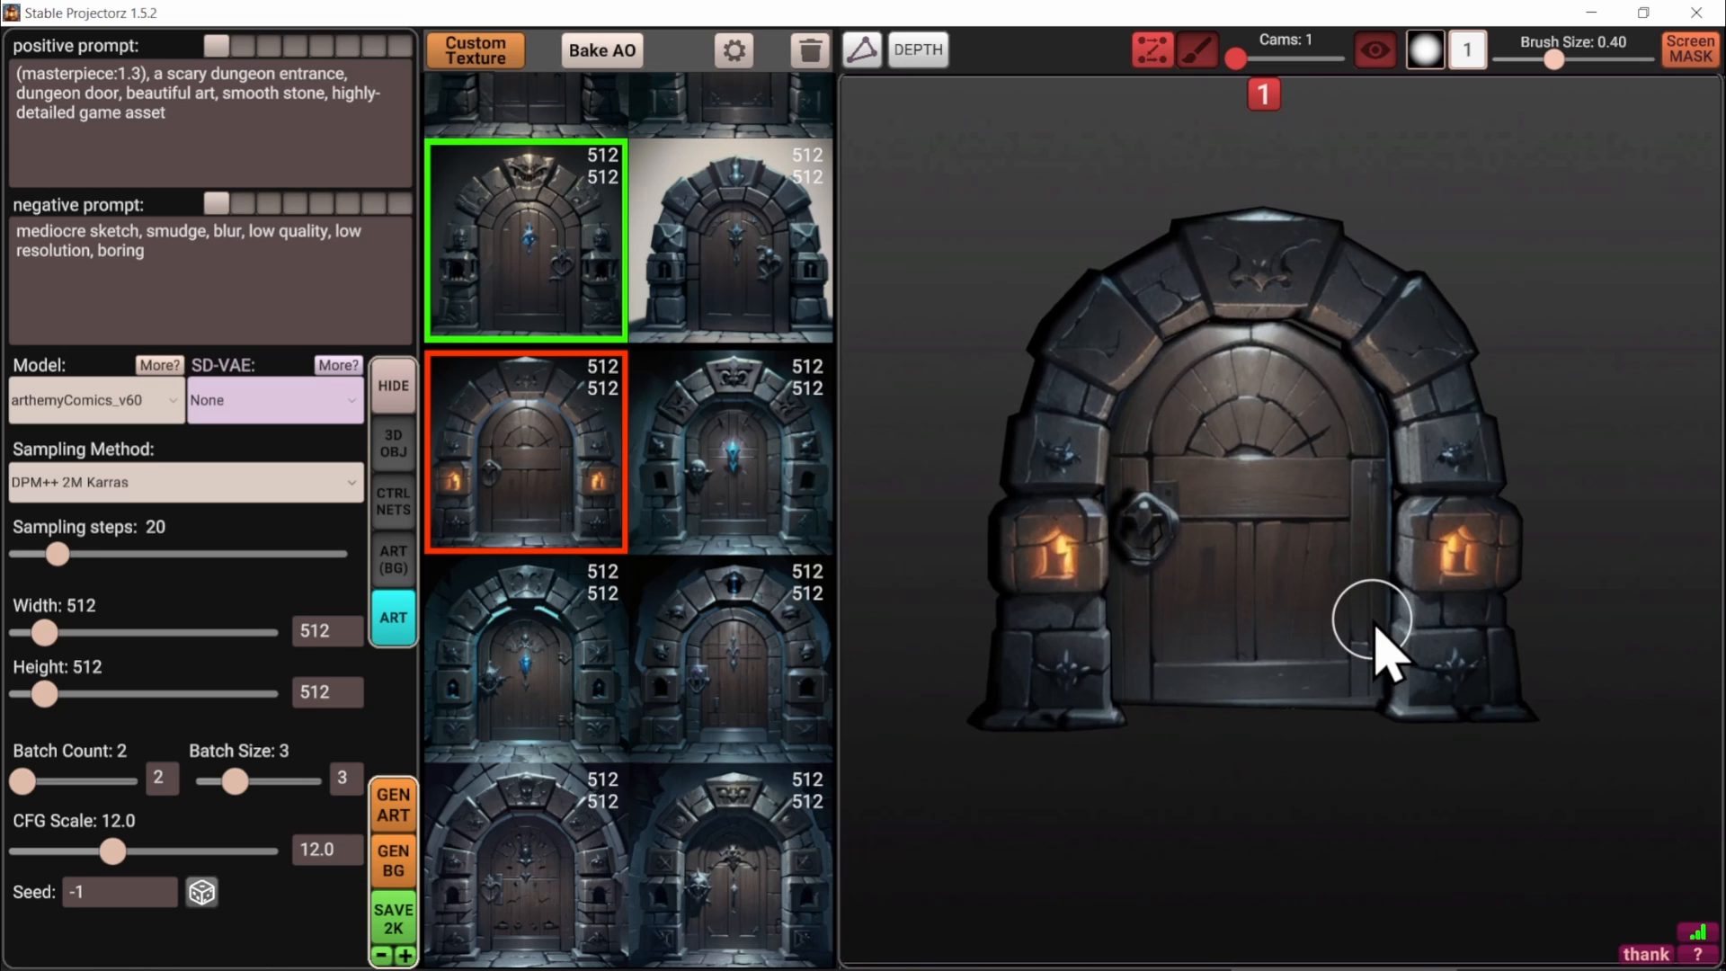
pyautogui.press('e')
pyautogui.press('q')
pyautogui.press('q')
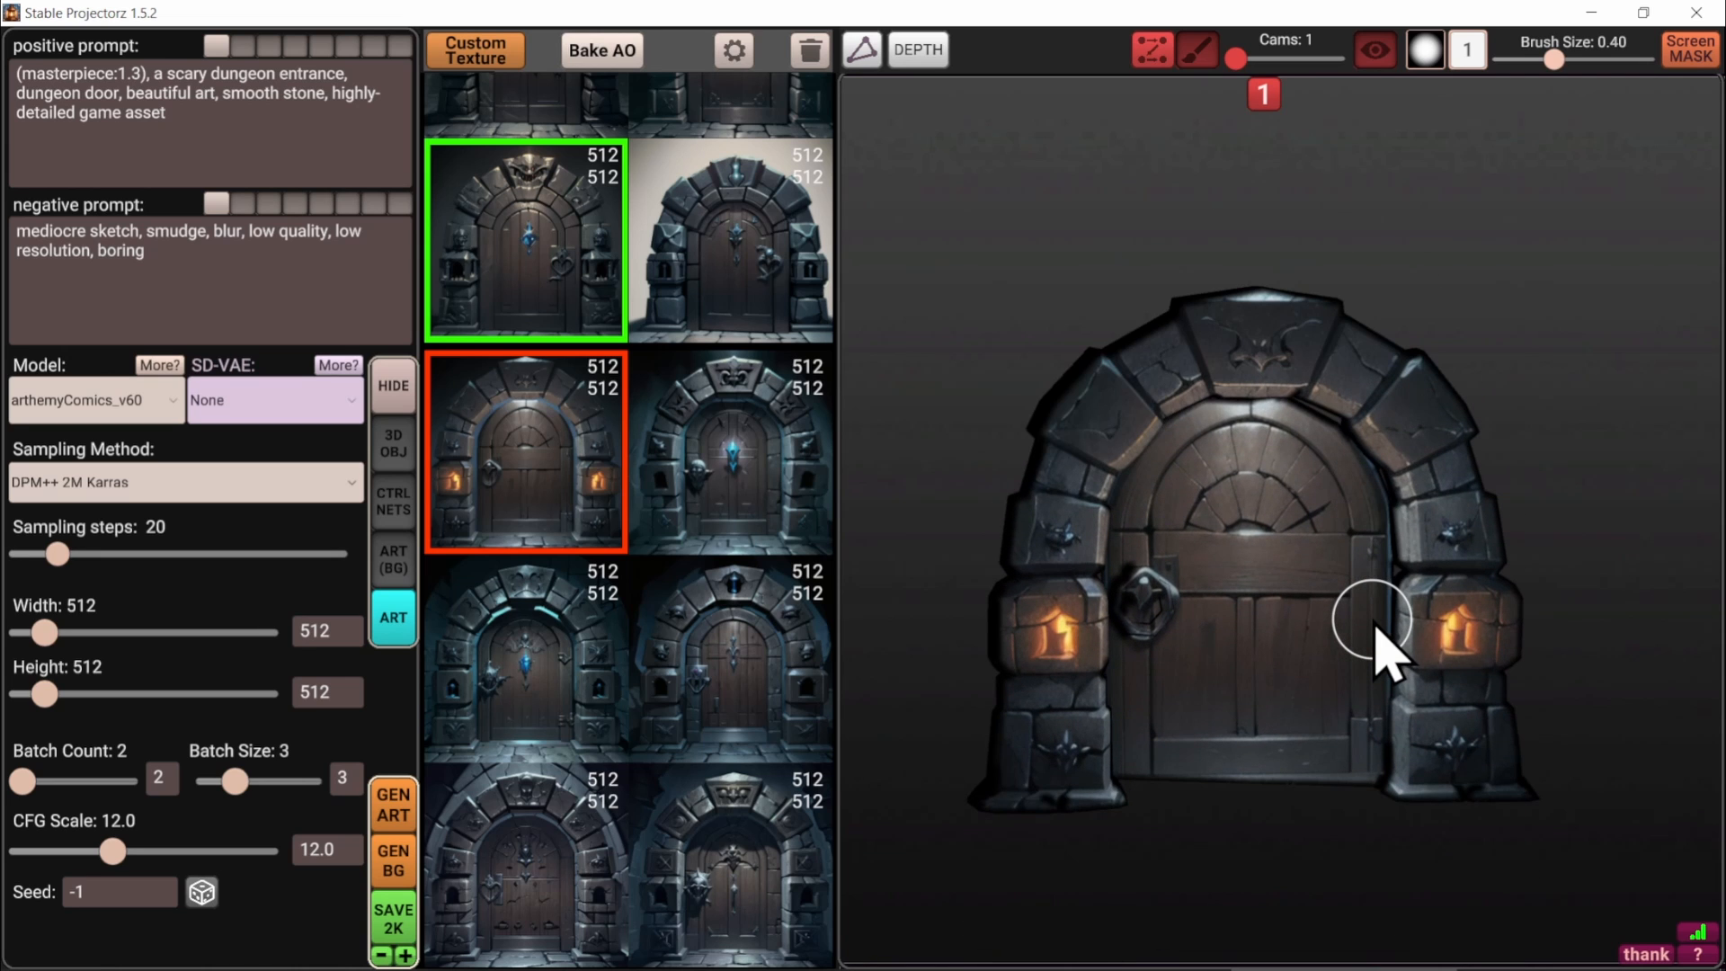
# Try a higher FAR value on the glowing-lantern artwork, and reduce both its FAR and SFT settings to minimum
pyautogui.moveTo(526, 500)
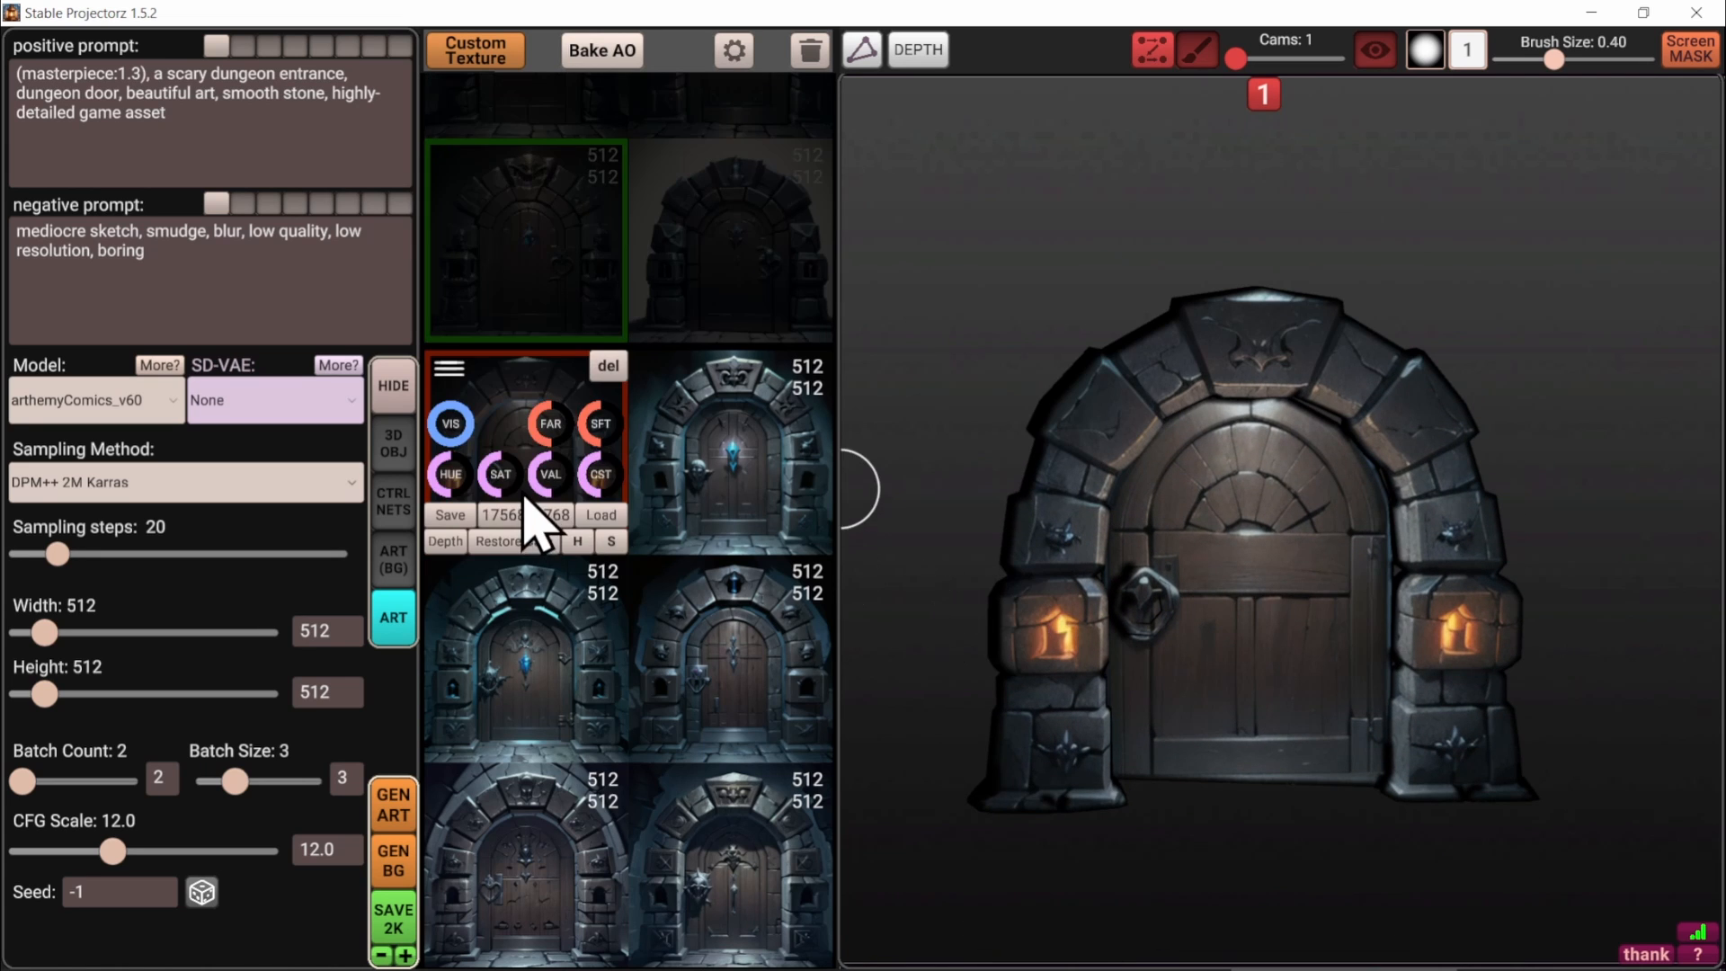
pyautogui.moveTo(538, 419)
pyautogui.mouseDown()
pyautogui.moveTo(634, 419)
pyautogui.moveTo(613, 419)
pyautogui.mouseUp()
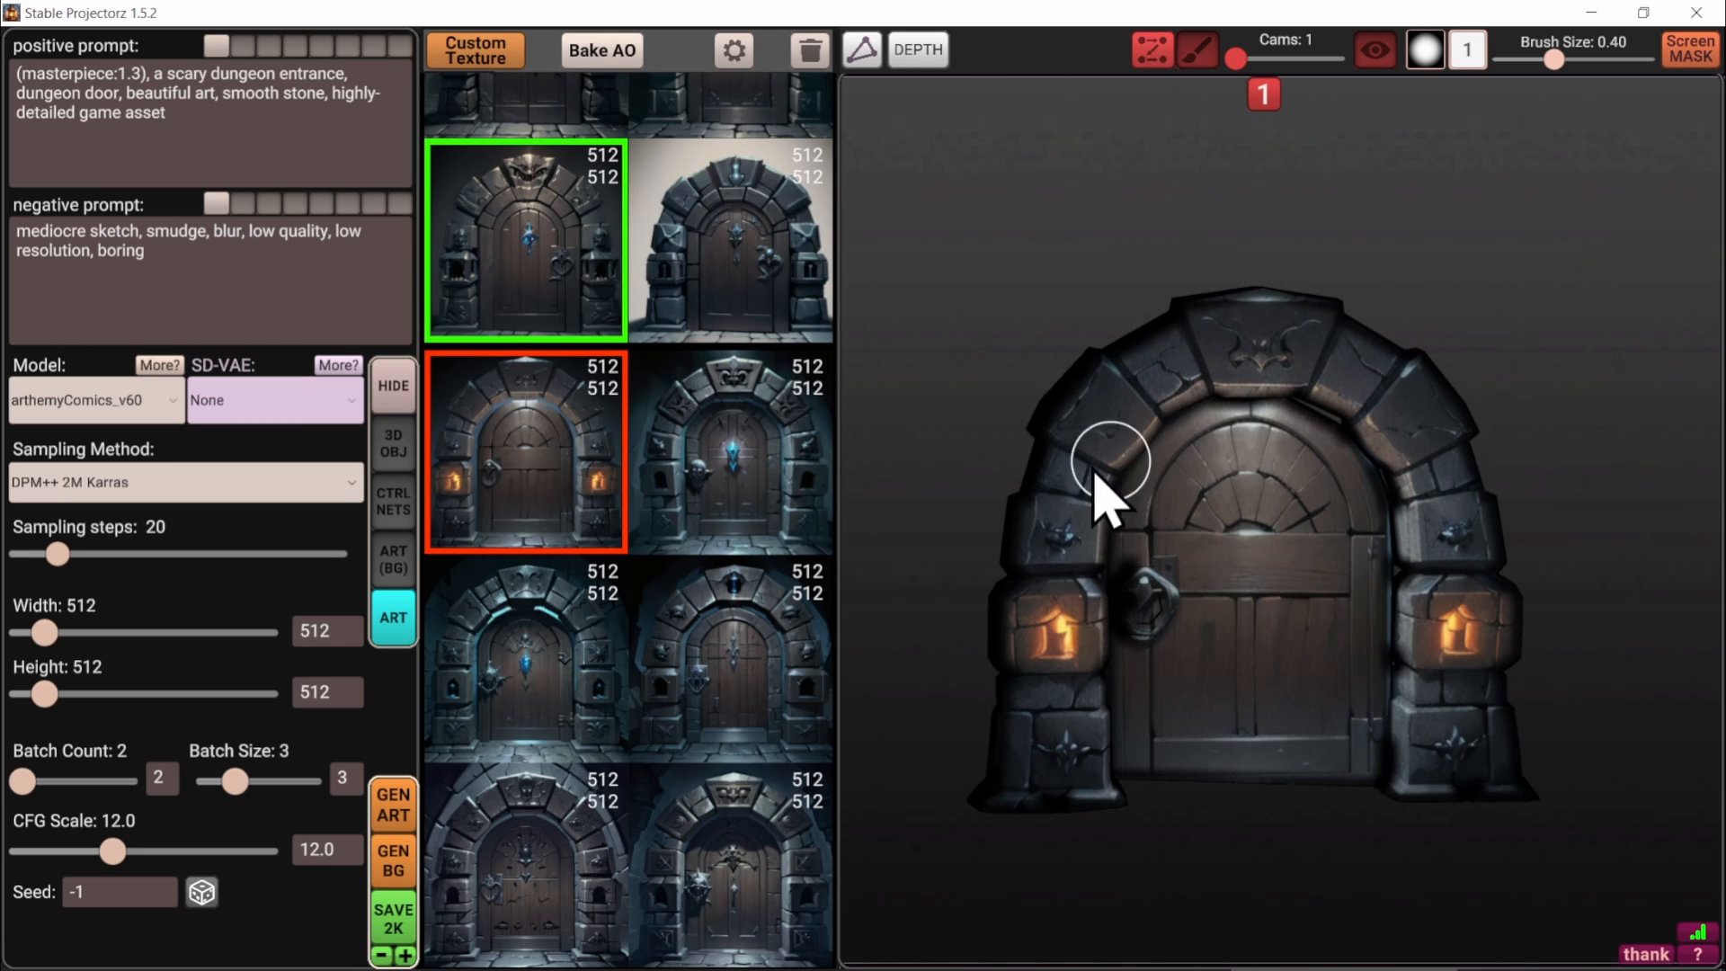
pyautogui.moveTo(546, 421); pyautogui.dragTo(355, 452)
pyautogui.moveTo(603, 421); pyautogui.dragTo(357, 465)
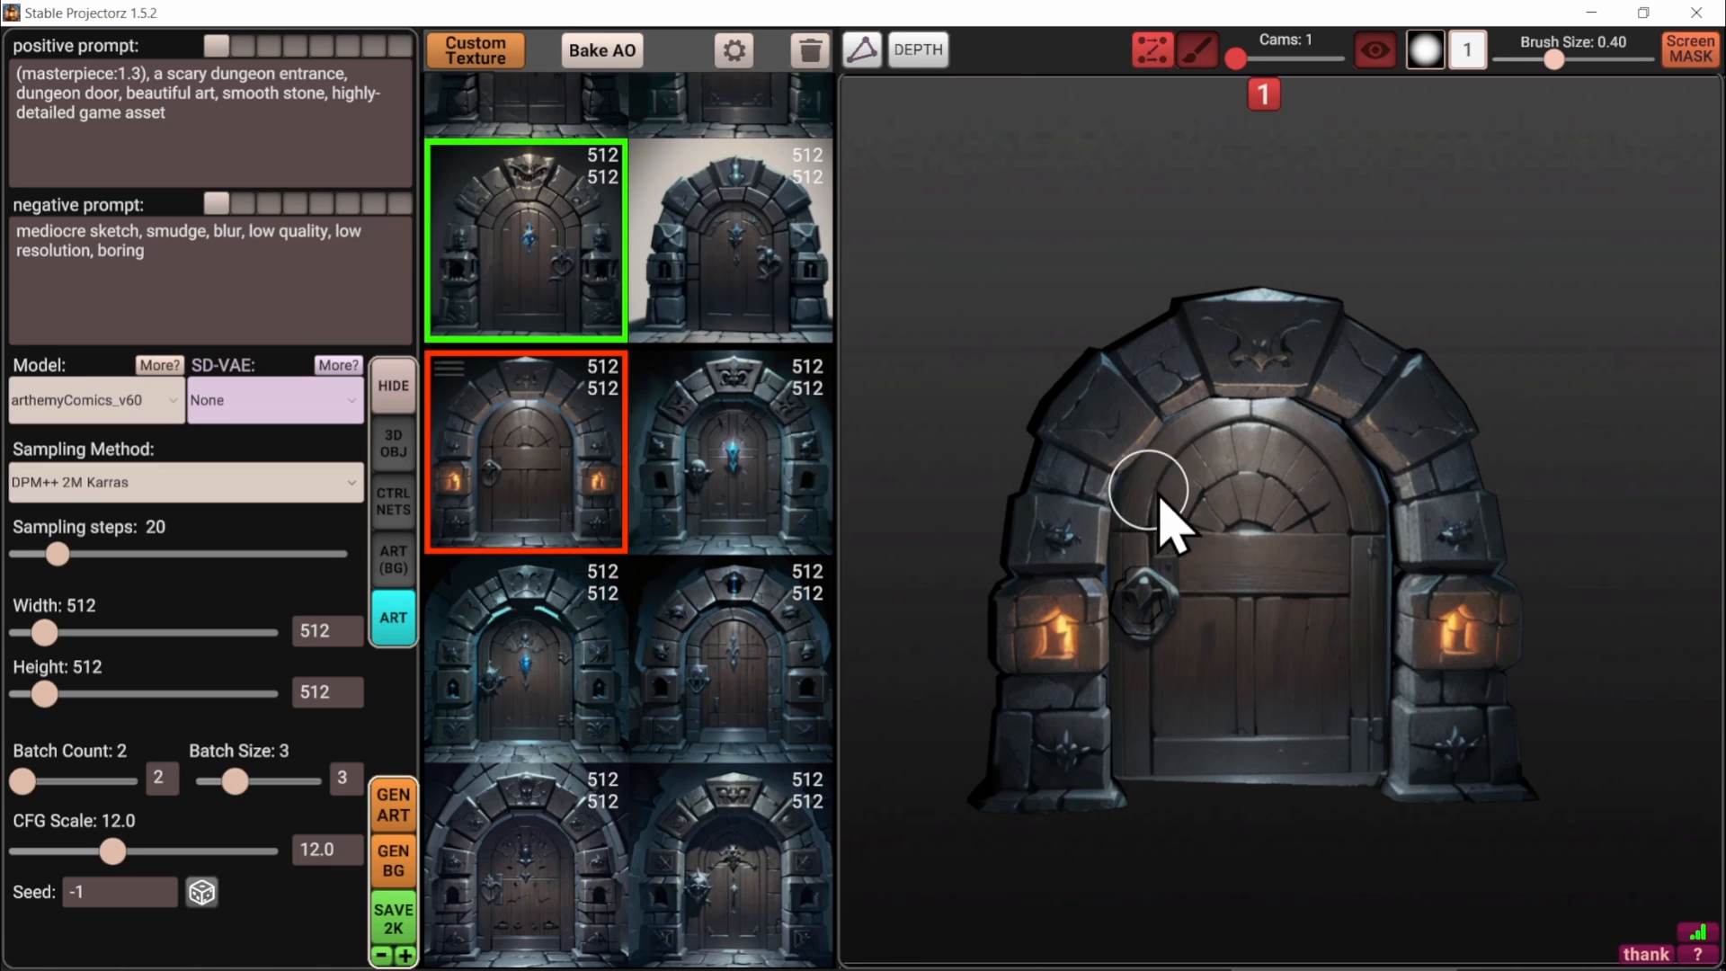
# Compare the other back-side art variants on the angled door model, ending on the dark grey variant with the ornate metal emblem
pyautogui.moveTo(1168, 528); pyautogui.dragTo(1255, 527, button='right')
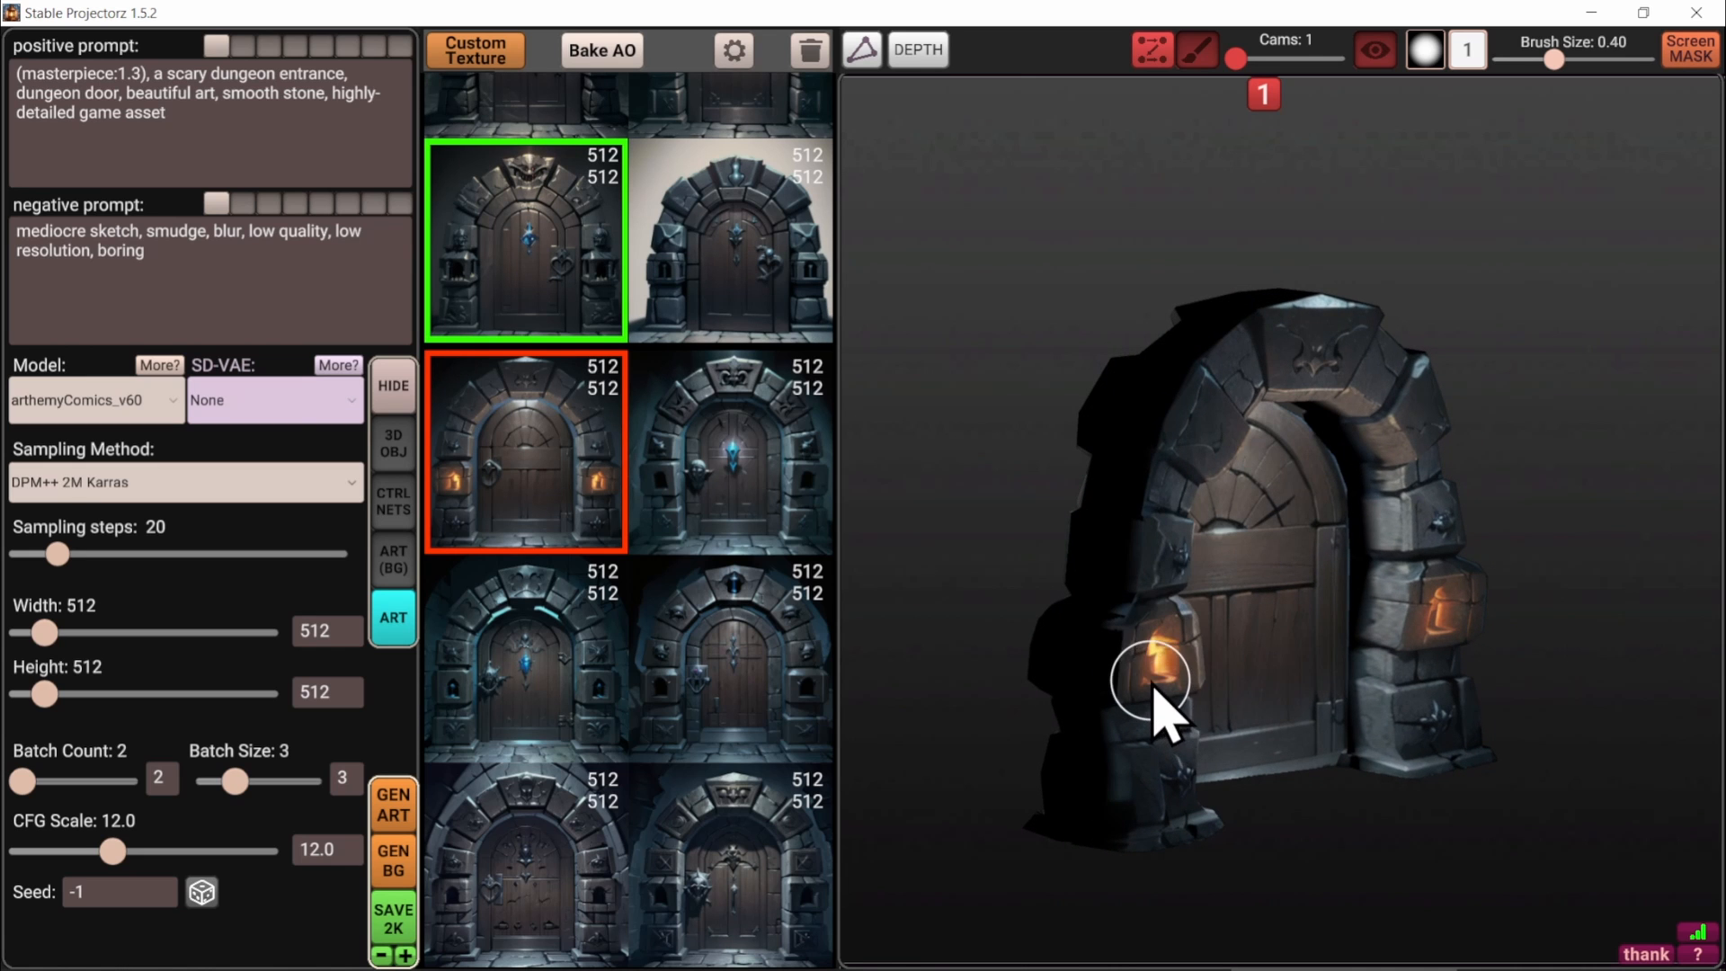
pyautogui.moveTo(1153, 692)
pyautogui.mouseDown(button='right')
pyautogui.moveTo(1341, 713)
pyautogui.moveTo(1178, 710)
pyautogui.moveTo(1121, 681)
pyautogui.mouseUp(button='right')
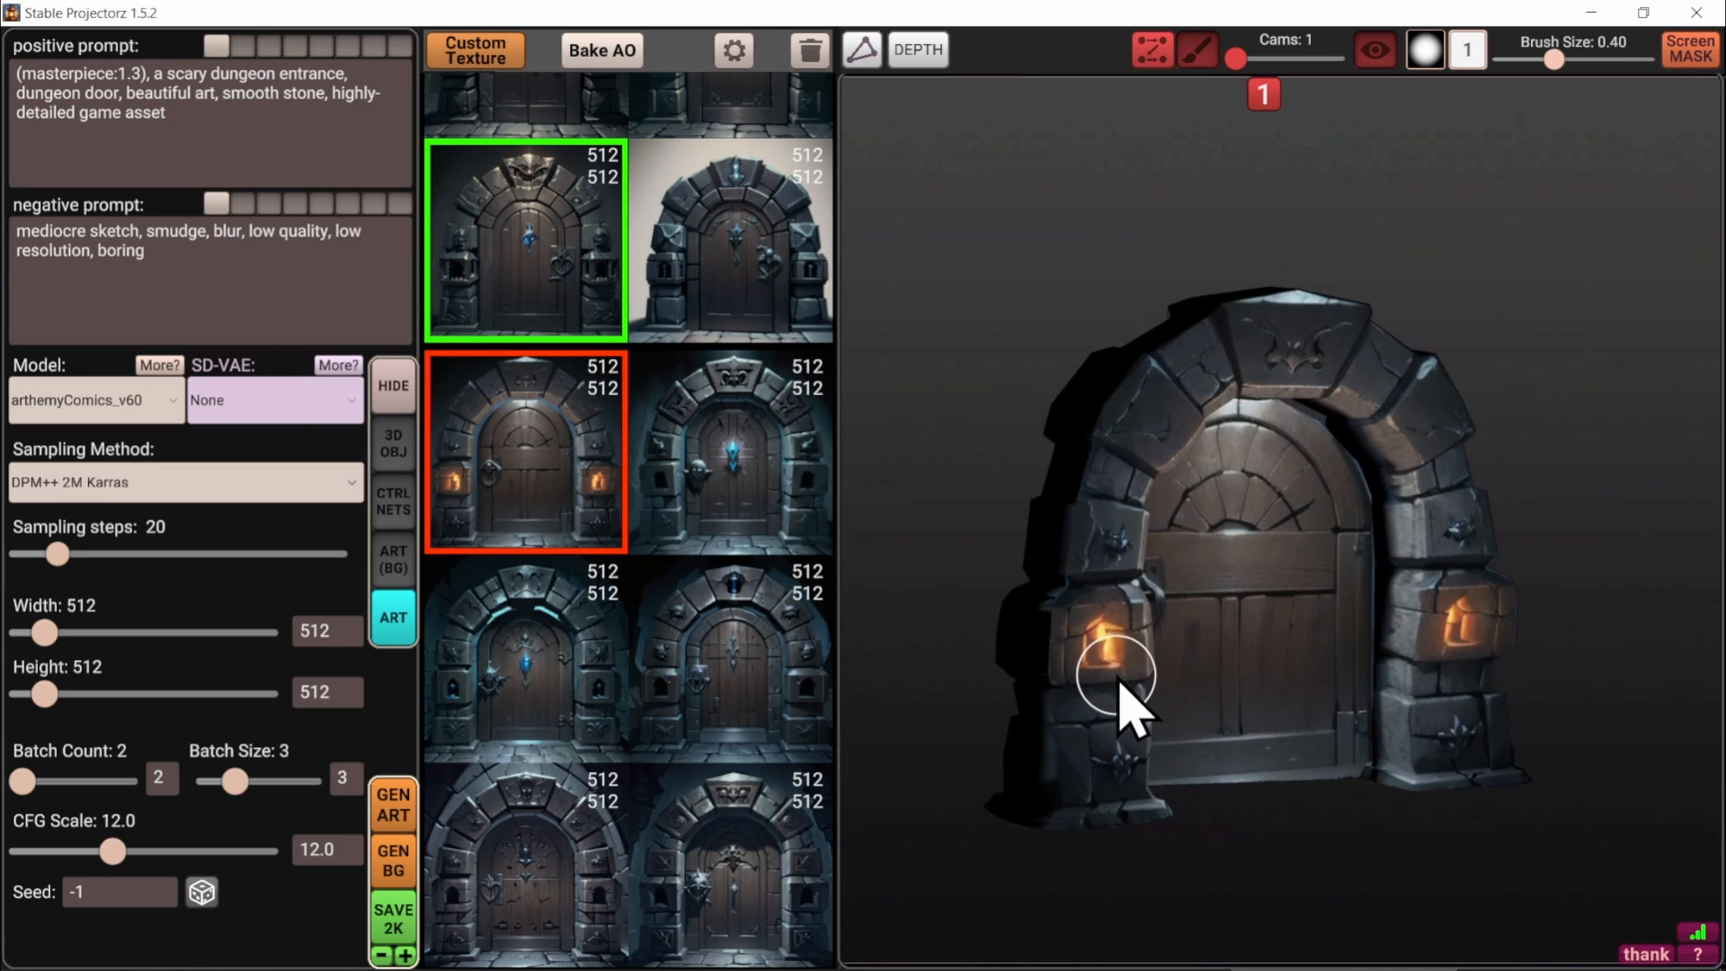
pyautogui.click(725, 668)
pyautogui.click(539, 683)
pyautogui.click(557, 868)
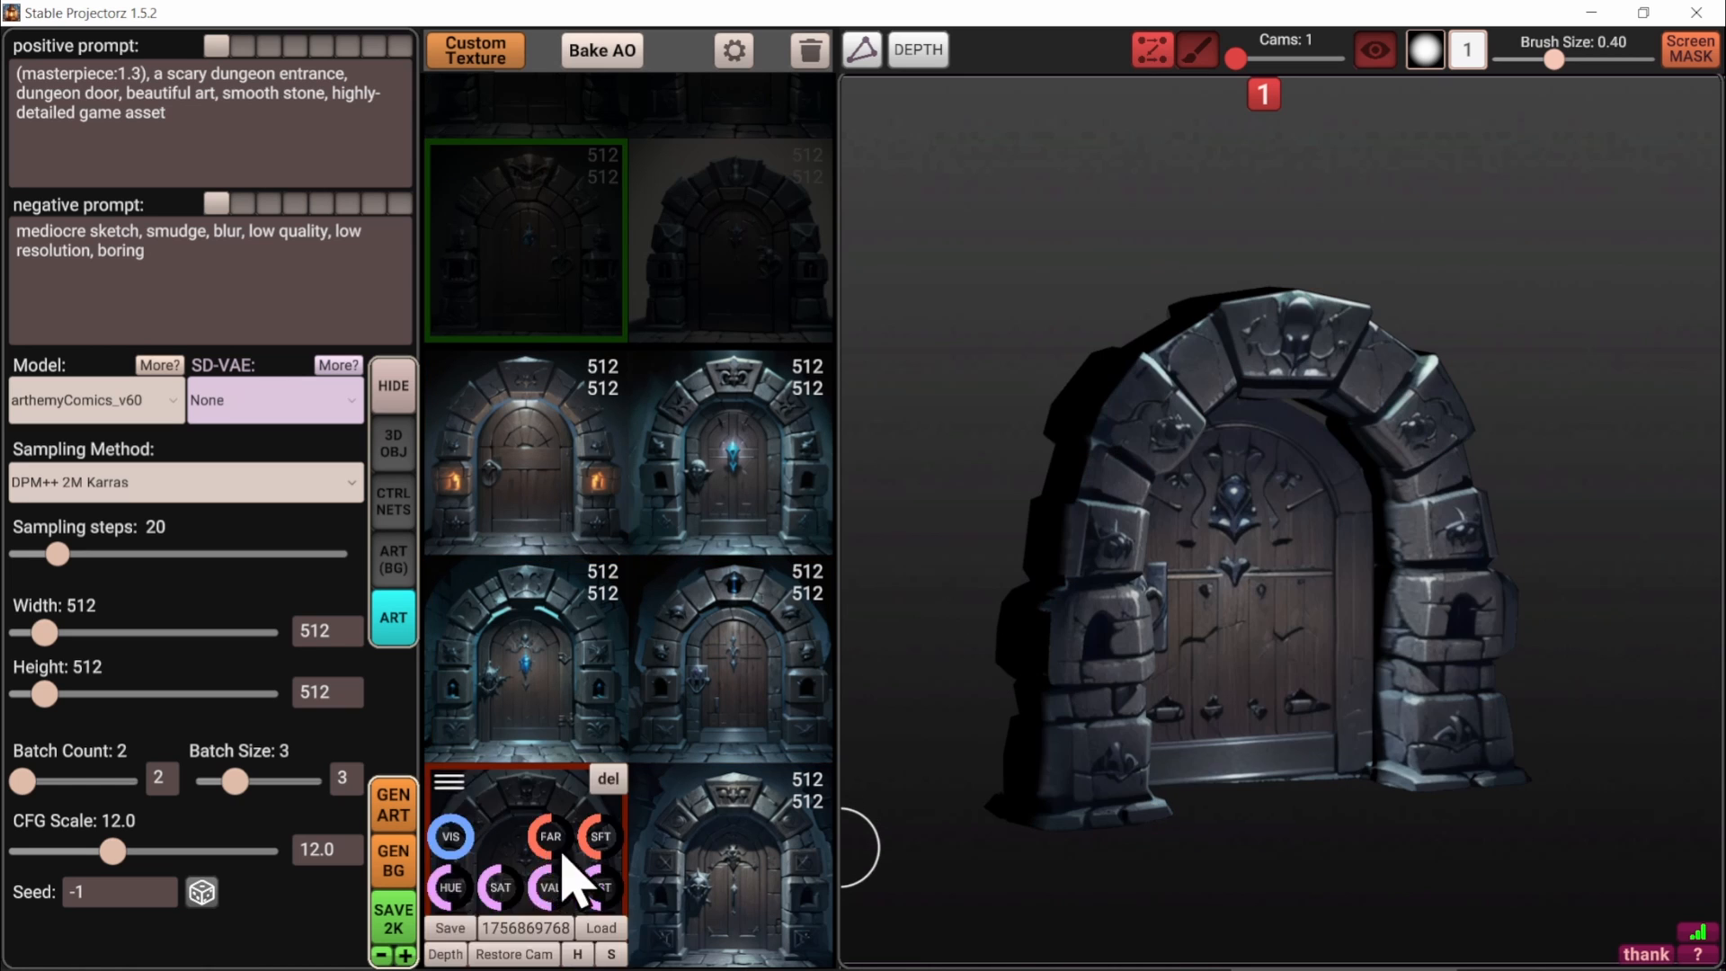
pyautogui.click(752, 878)
pyautogui.click(732, 629)
pyautogui.click(735, 517)
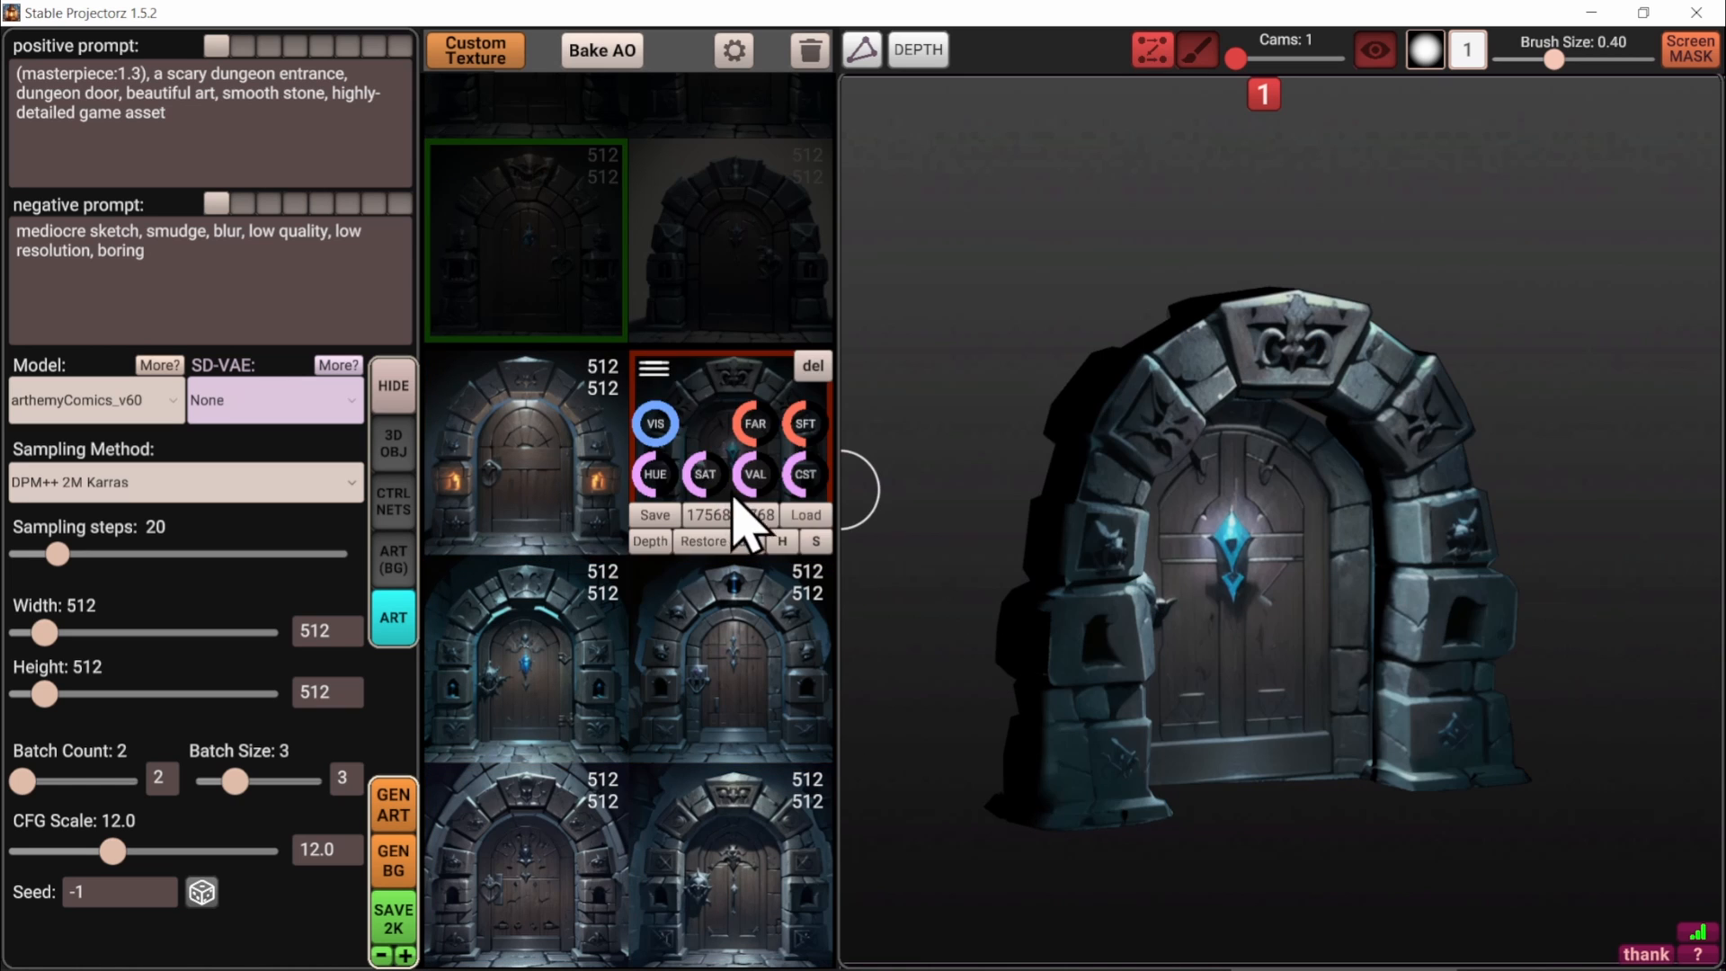
pyautogui.click(588, 849)
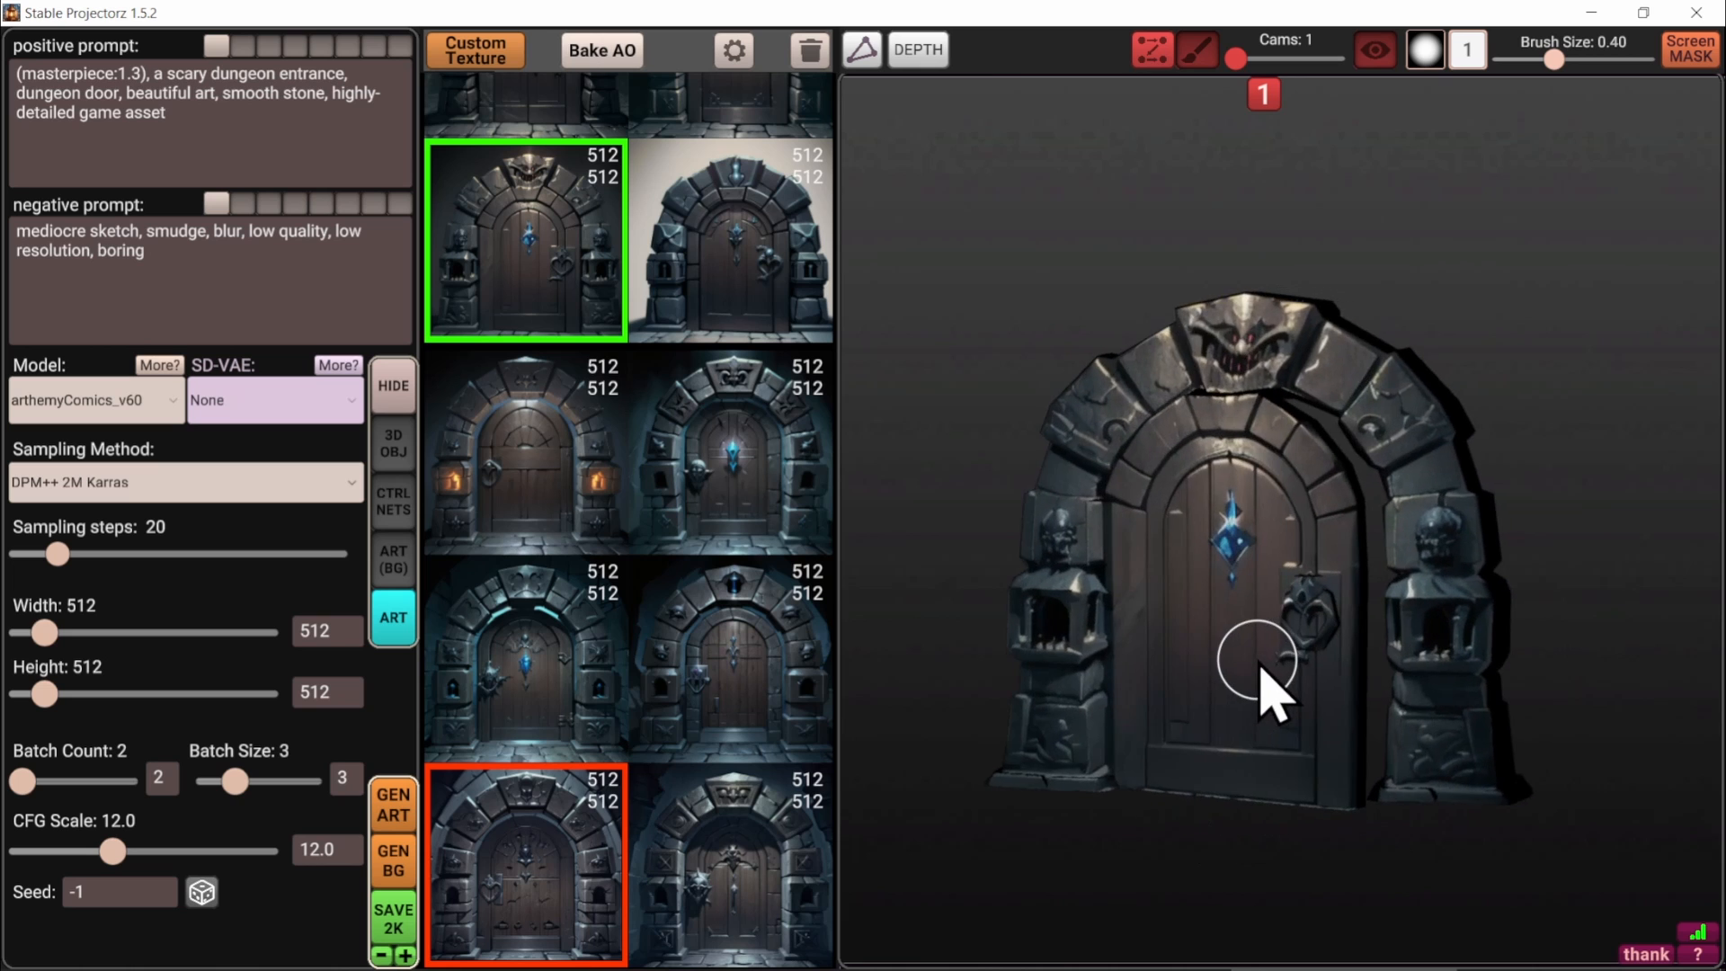
# Try adjusting the hue of the selected back artwork and the visibility of the front artwork
pyautogui.moveTo(575, 842)
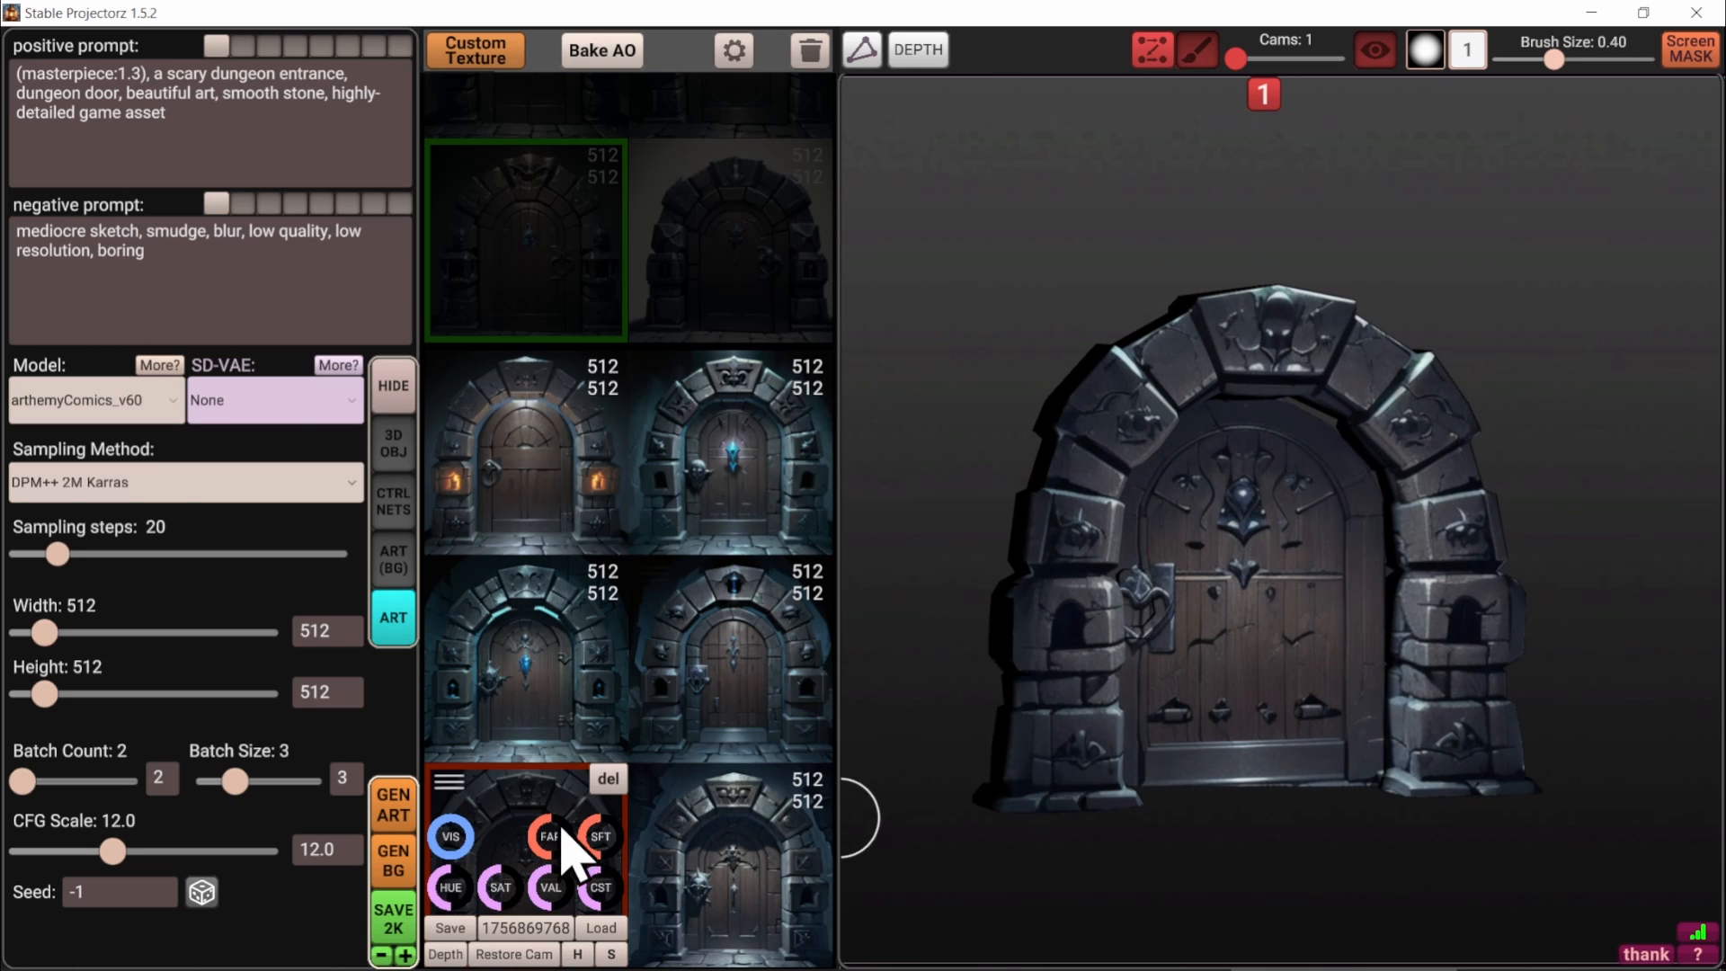
pyautogui.moveTo(435, 897); pyautogui.dragTo(497, 894)
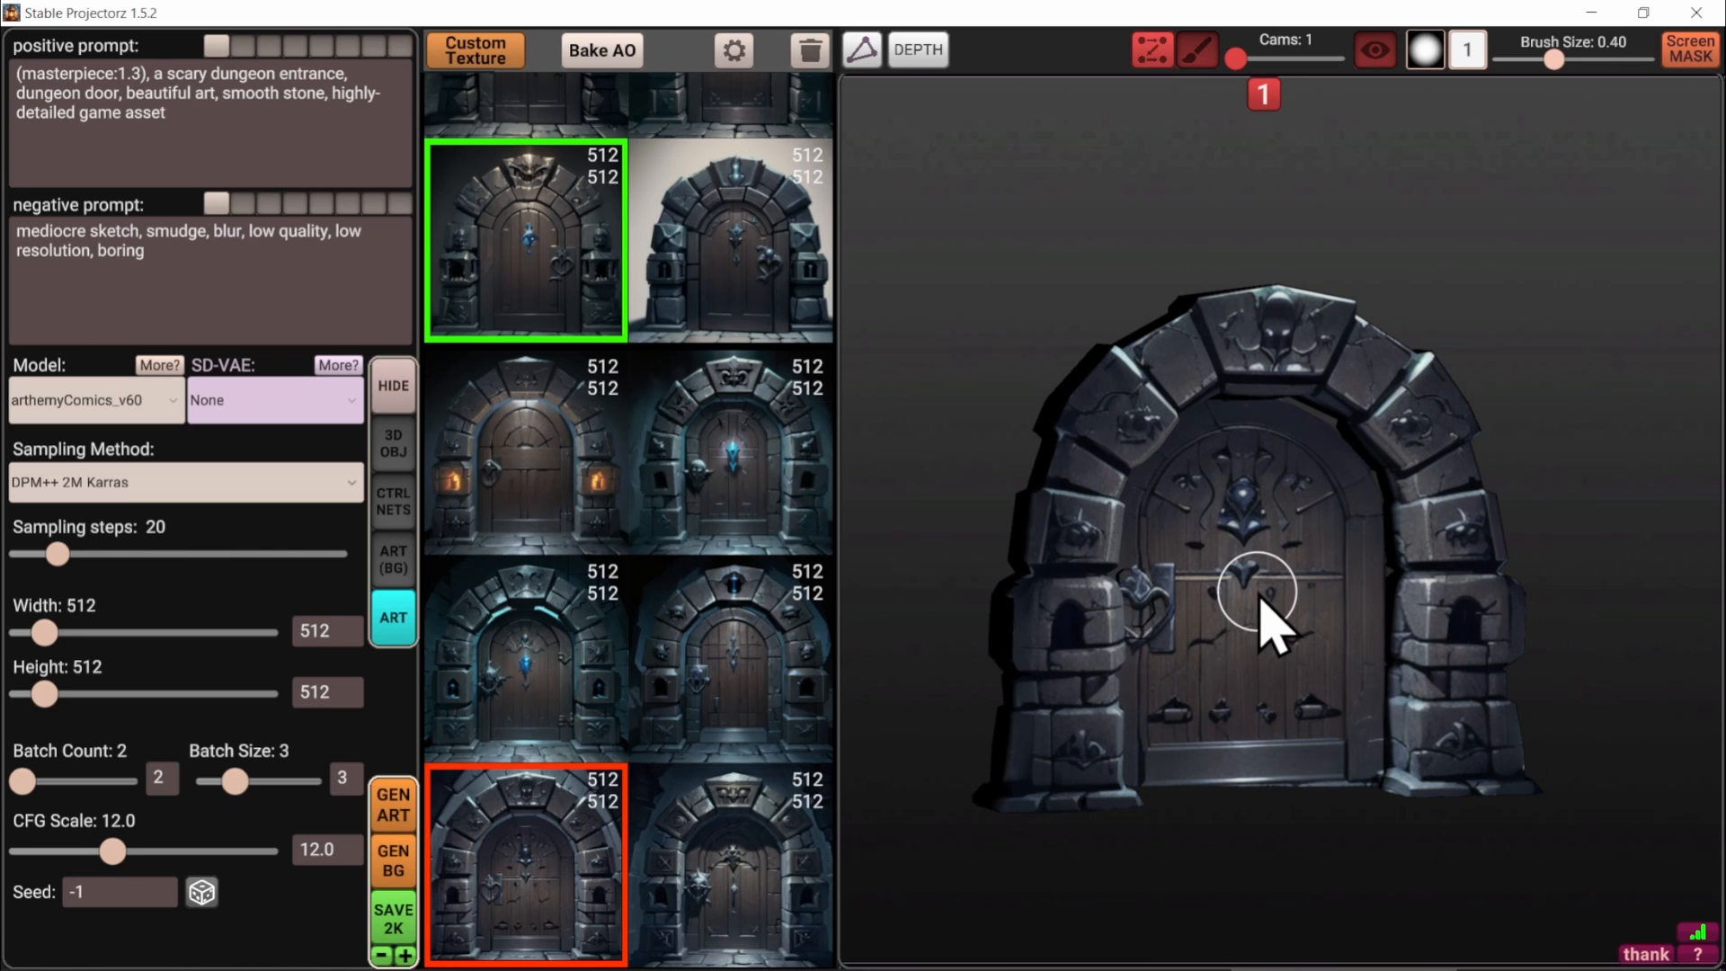
pyautogui.moveTo(462, 224); pyautogui.dragTo(635, 34)
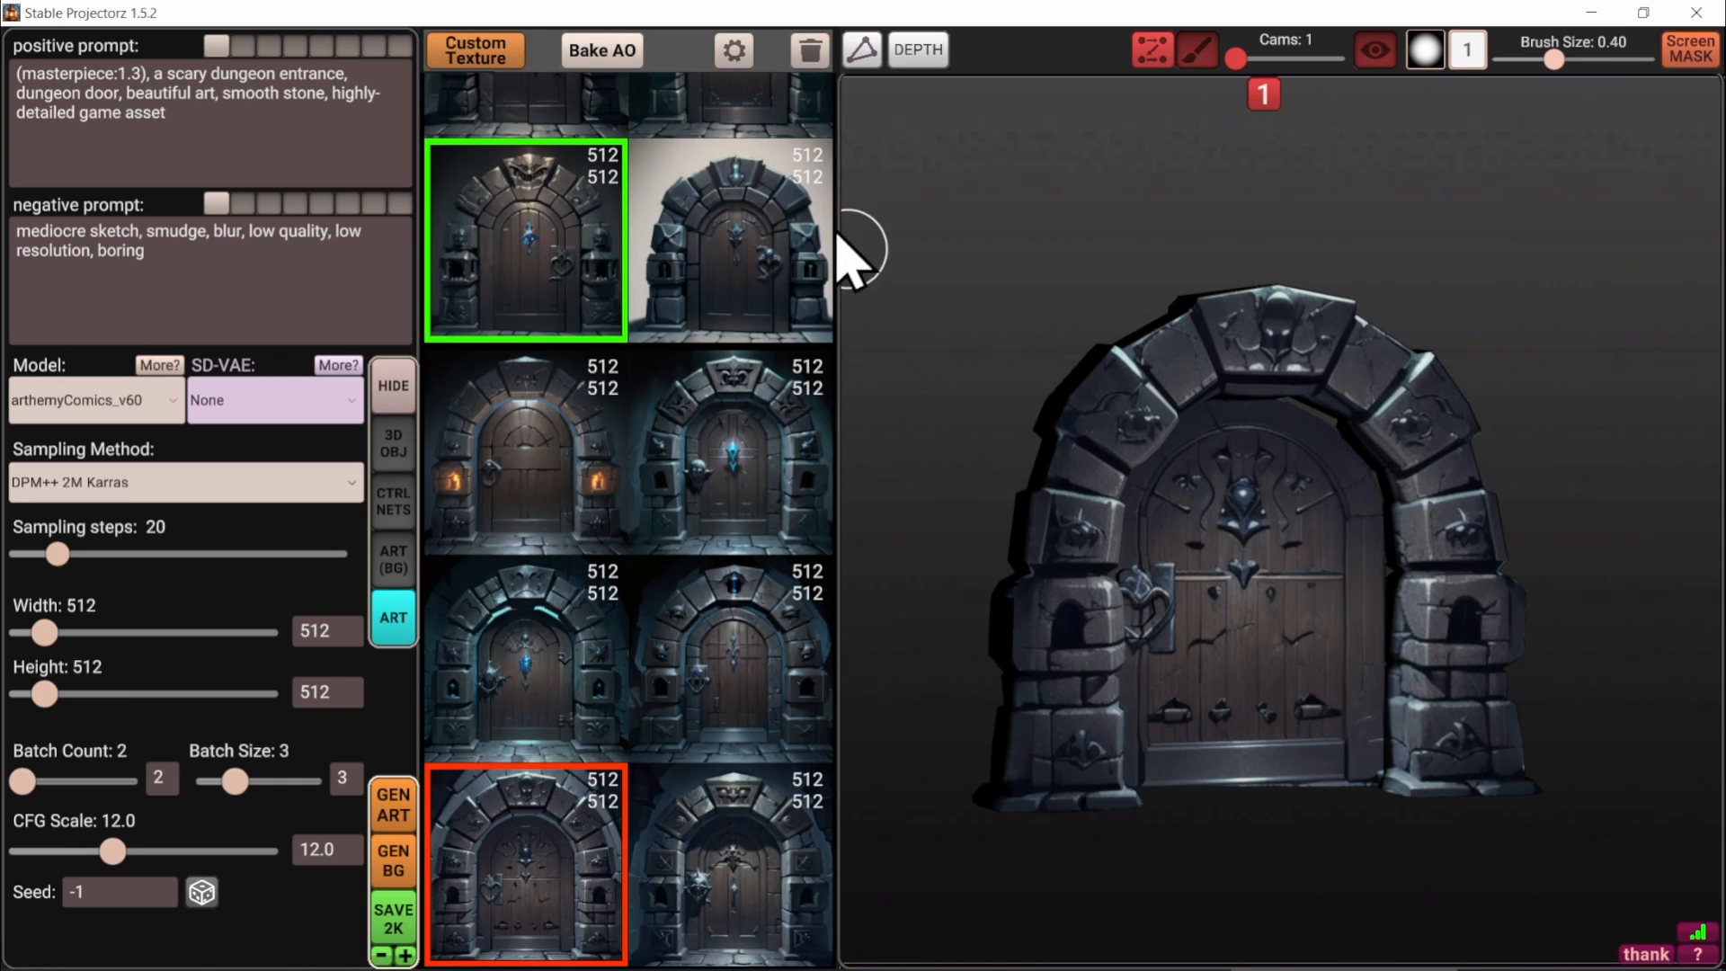
# Delete all unselected artworks and the two remaining front and back artworks to clear the art list
pyautogui.click(817, 63)
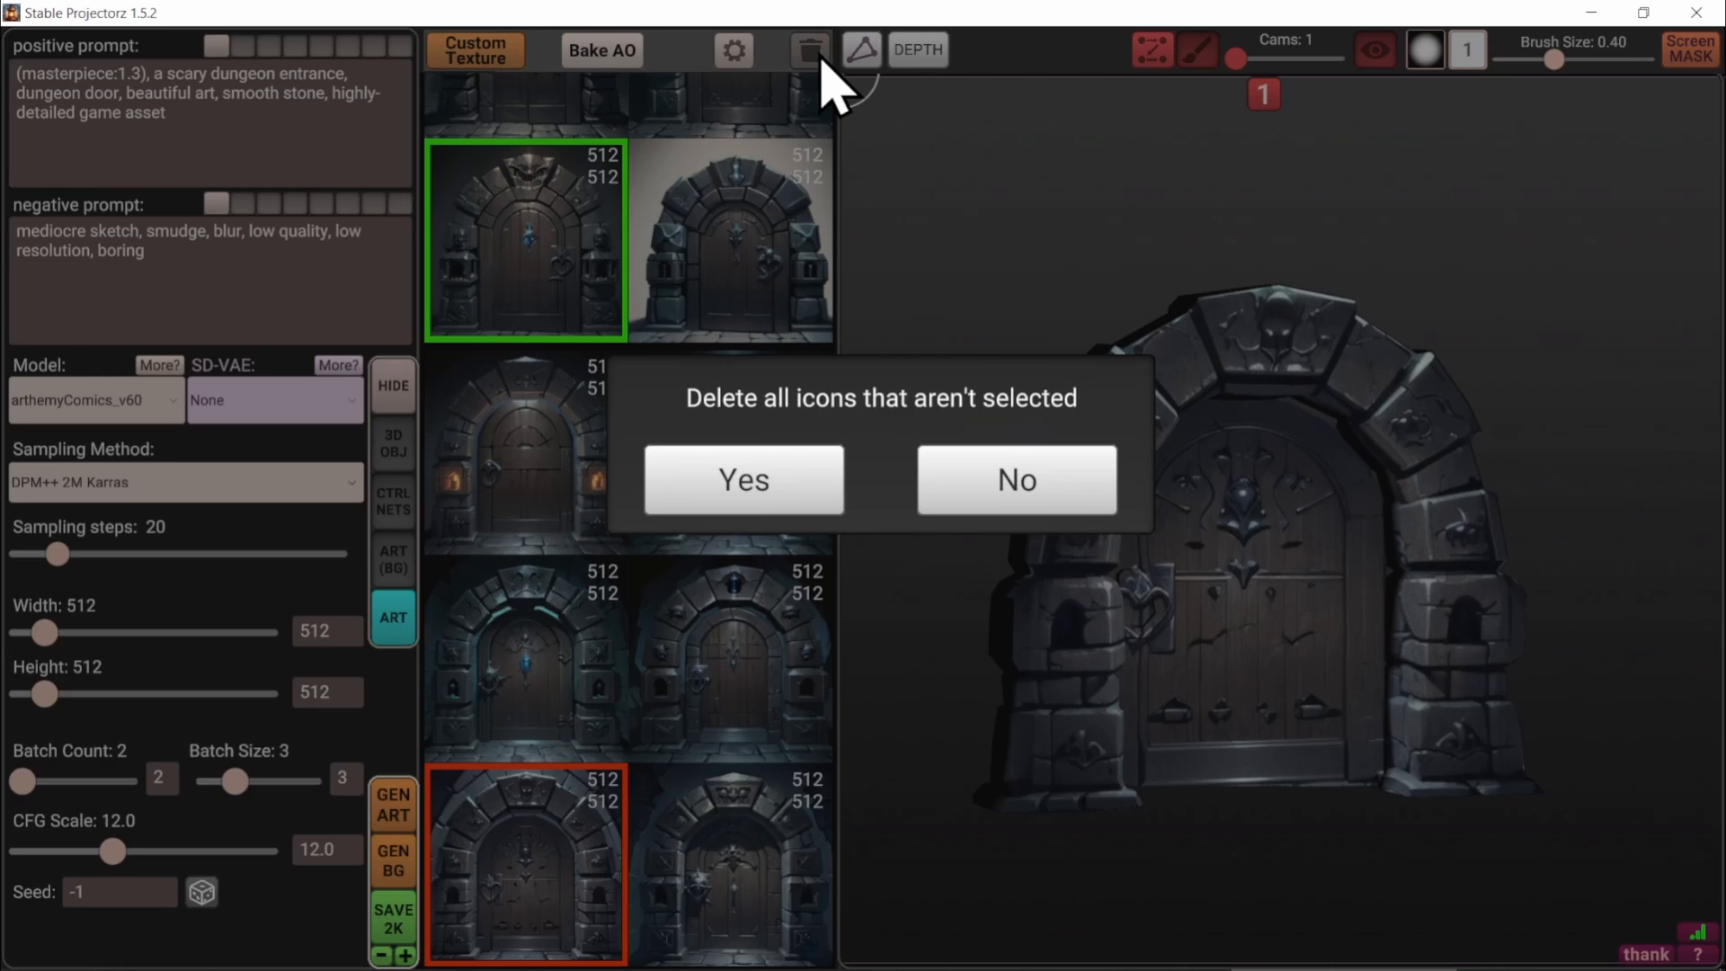
pyautogui.click(771, 494)
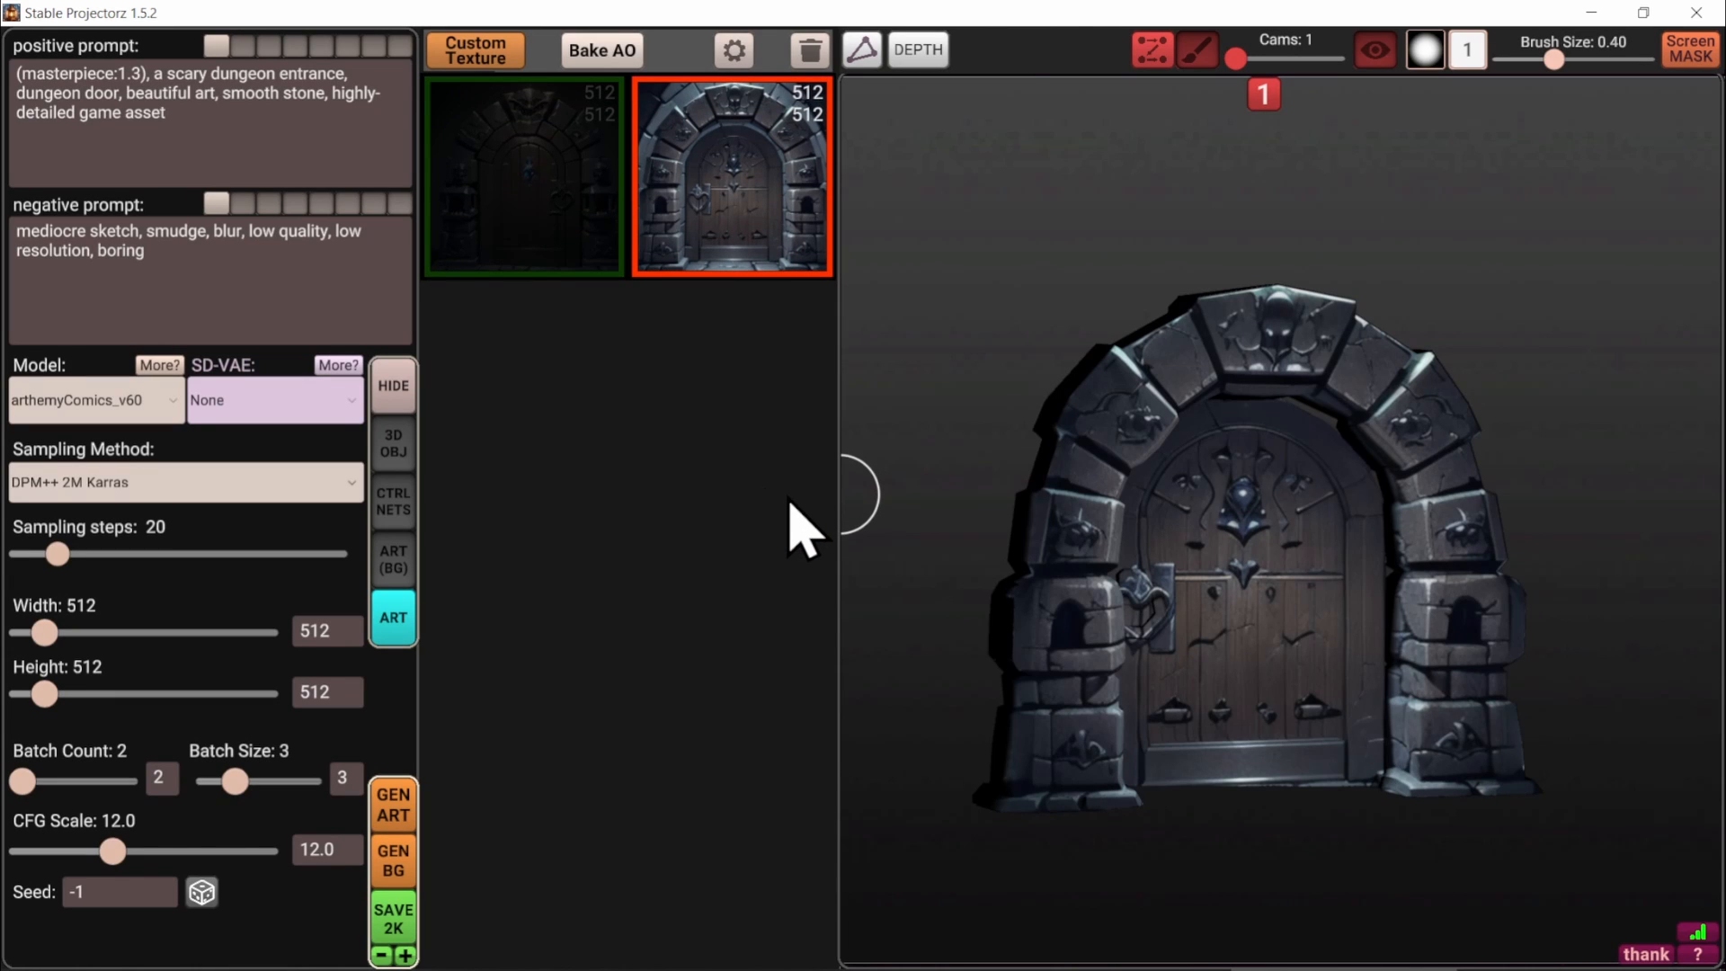
pyautogui.moveTo(787, 185)
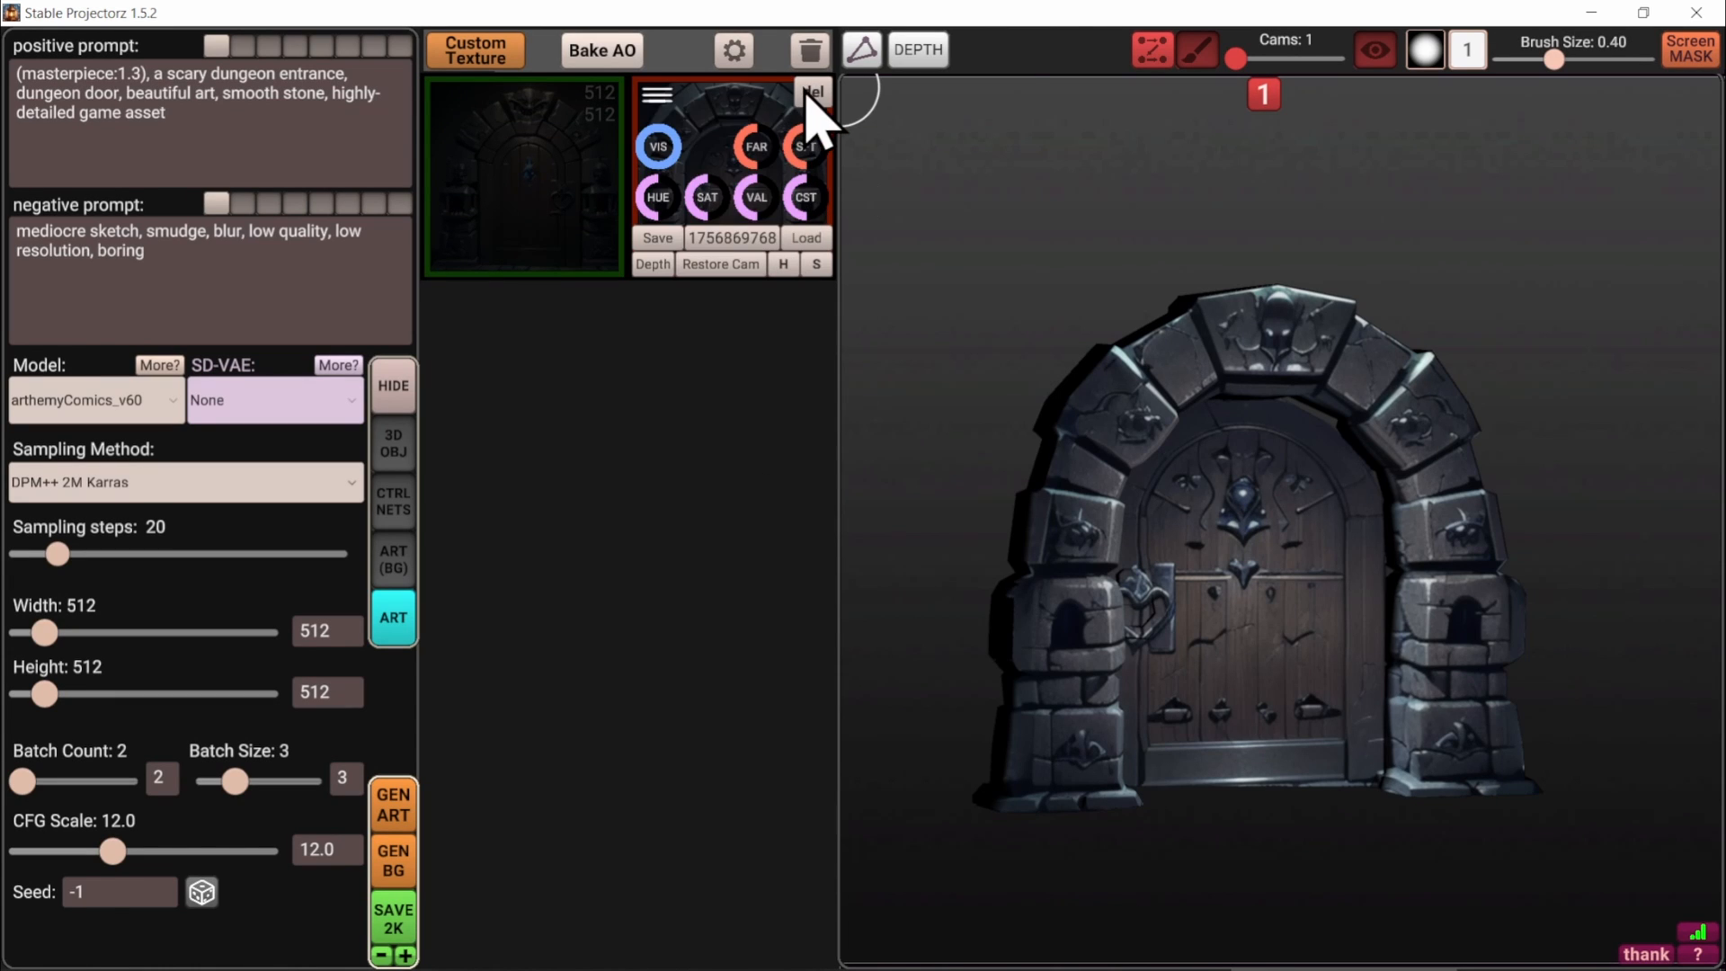
pyautogui.click(809, 94)
pyautogui.moveTo(596, 130)
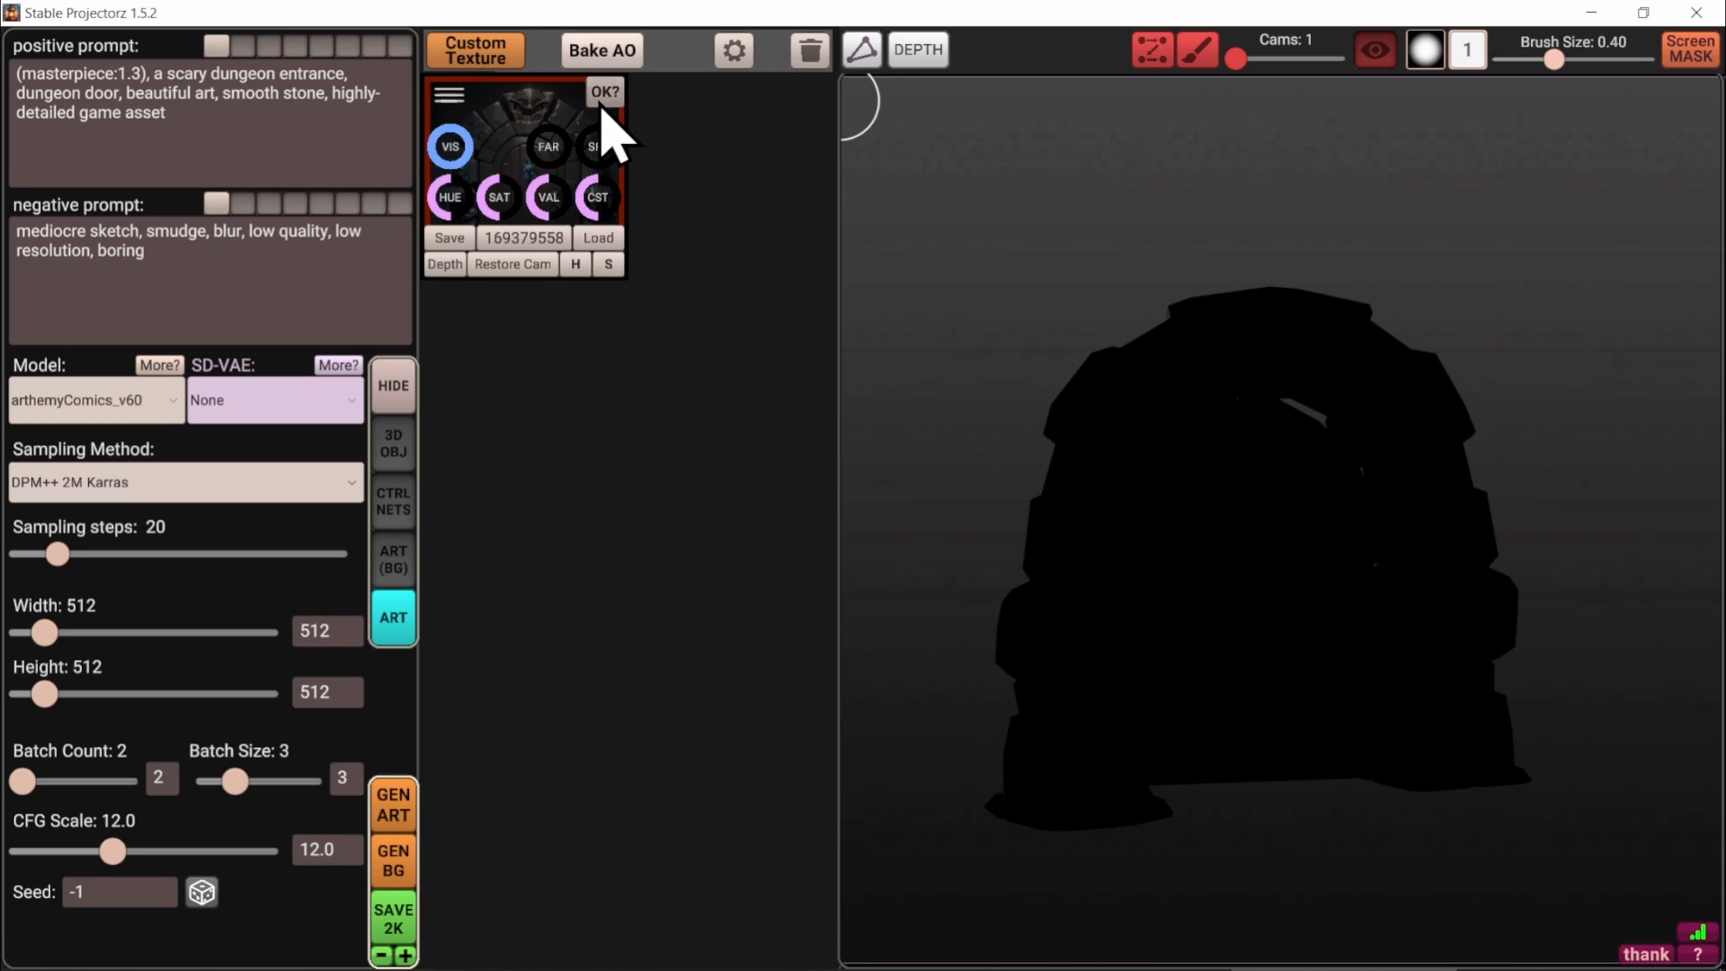
pyautogui.click(602, 98)
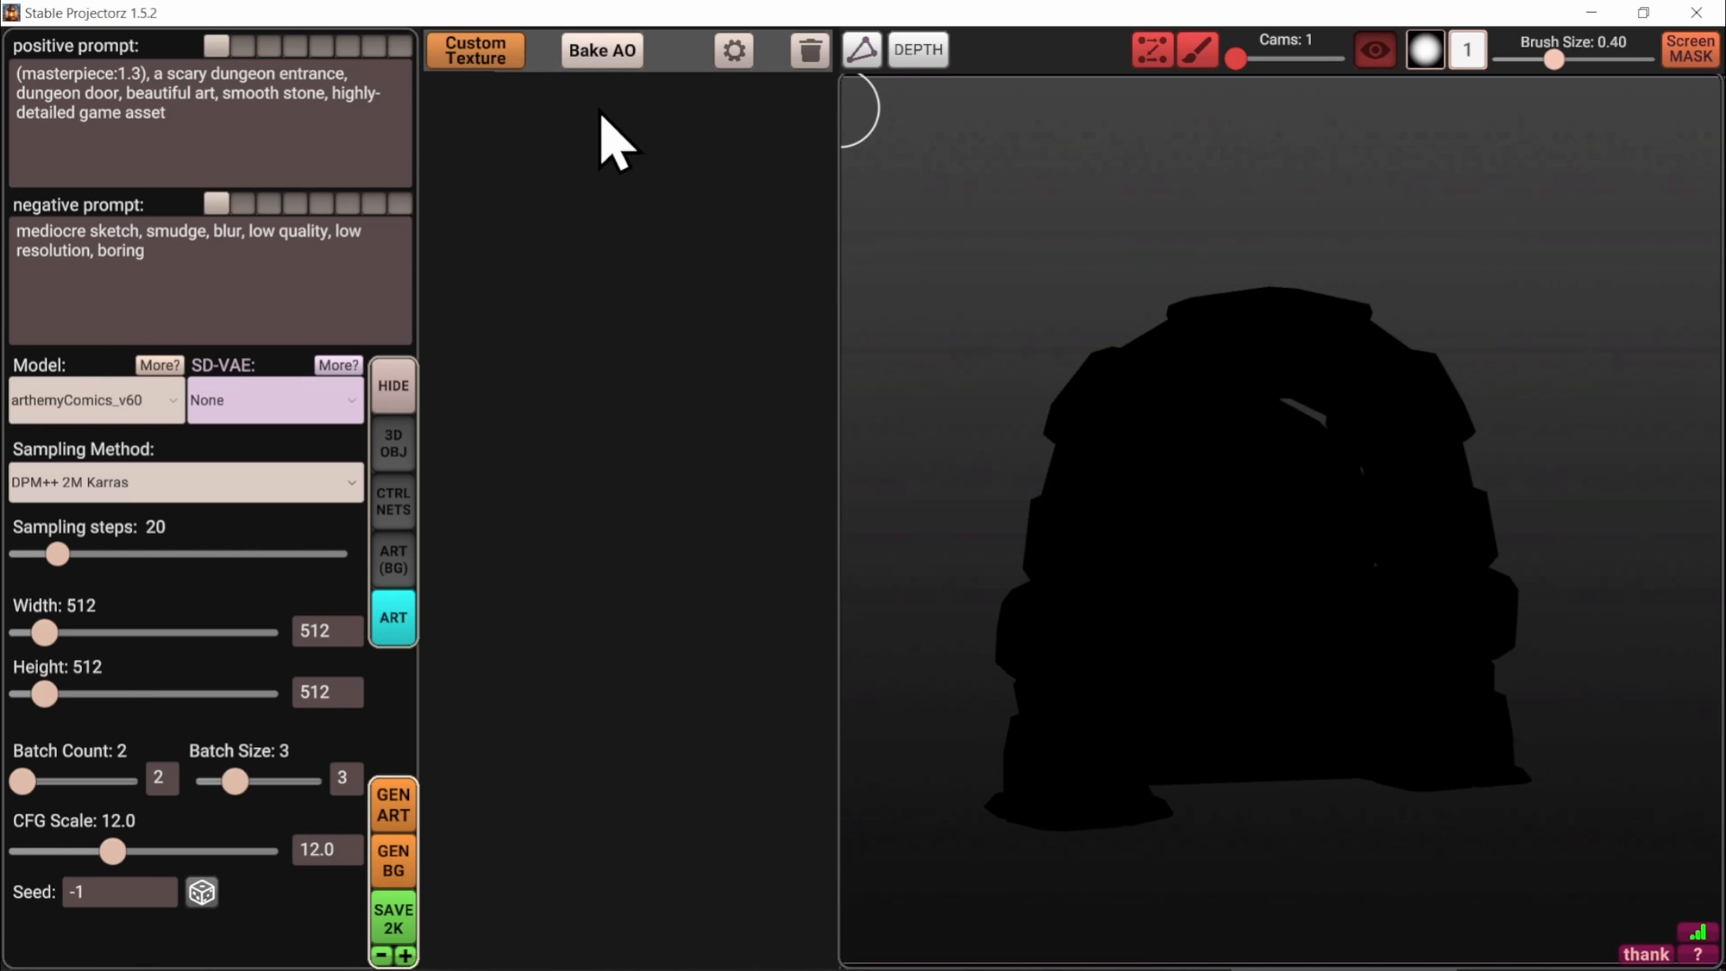
# Set the number of projection cameras to 4 and display the door model's wireframe
pyautogui.moveTo(1259, 68)
pyautogui.moveTo(1252, 69); pyautogui.dragTo(1305, 70)
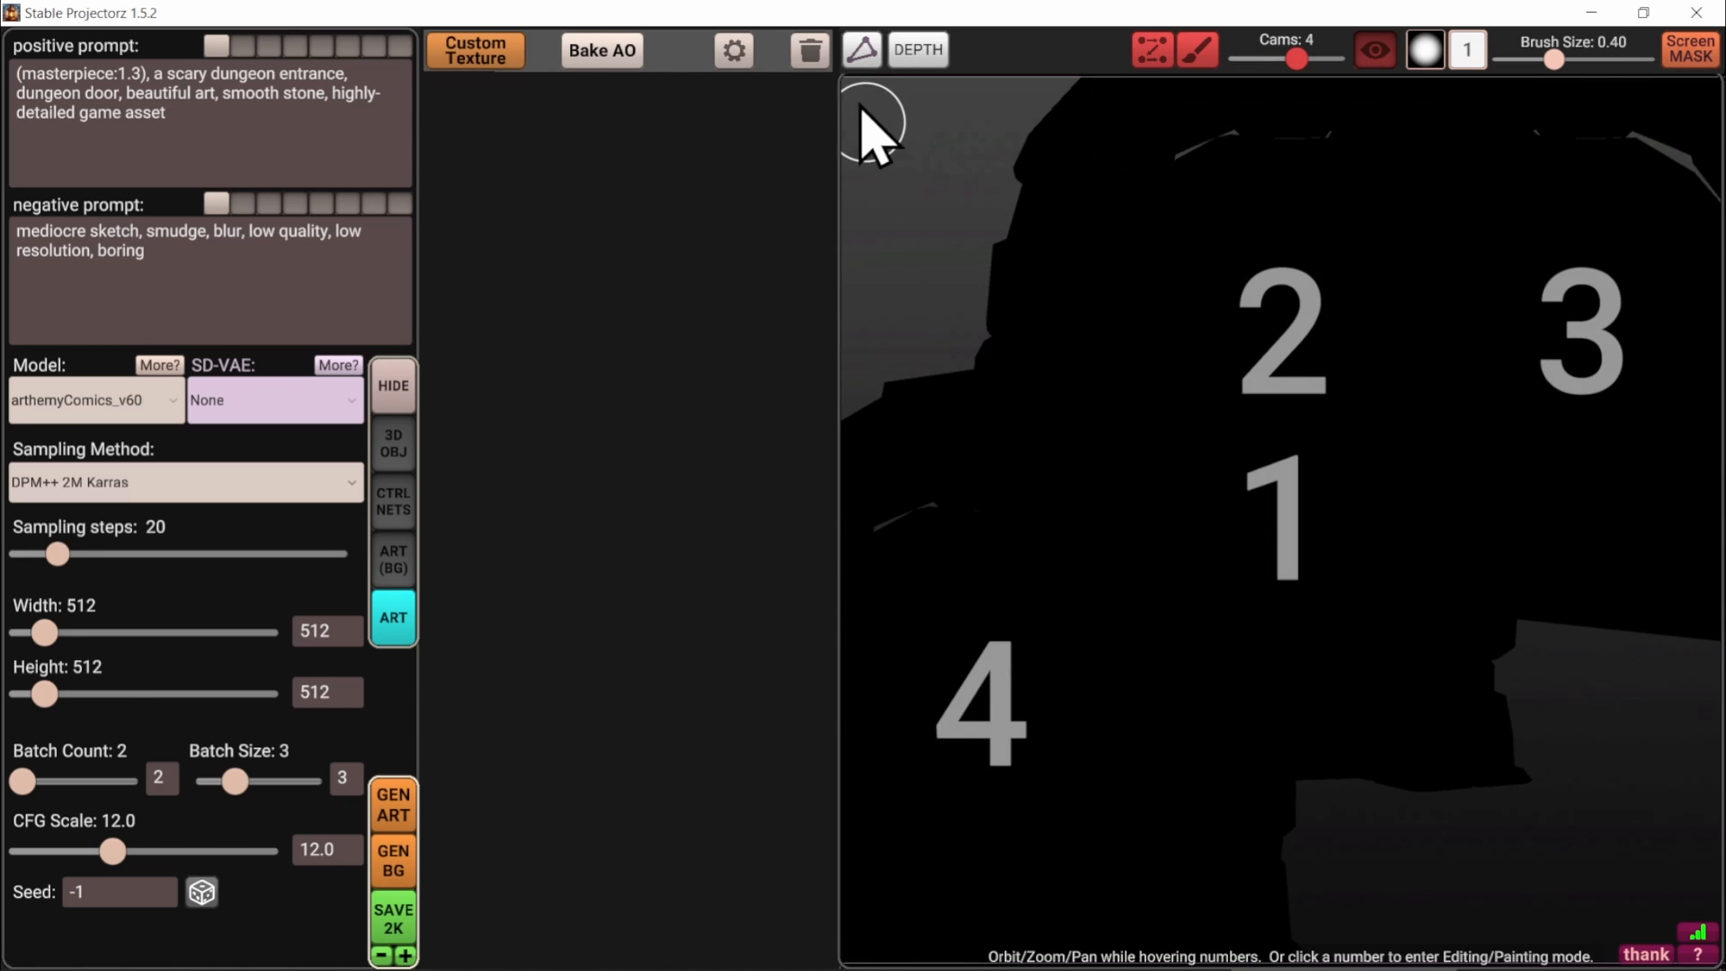
pyautogui.click(862, 55)
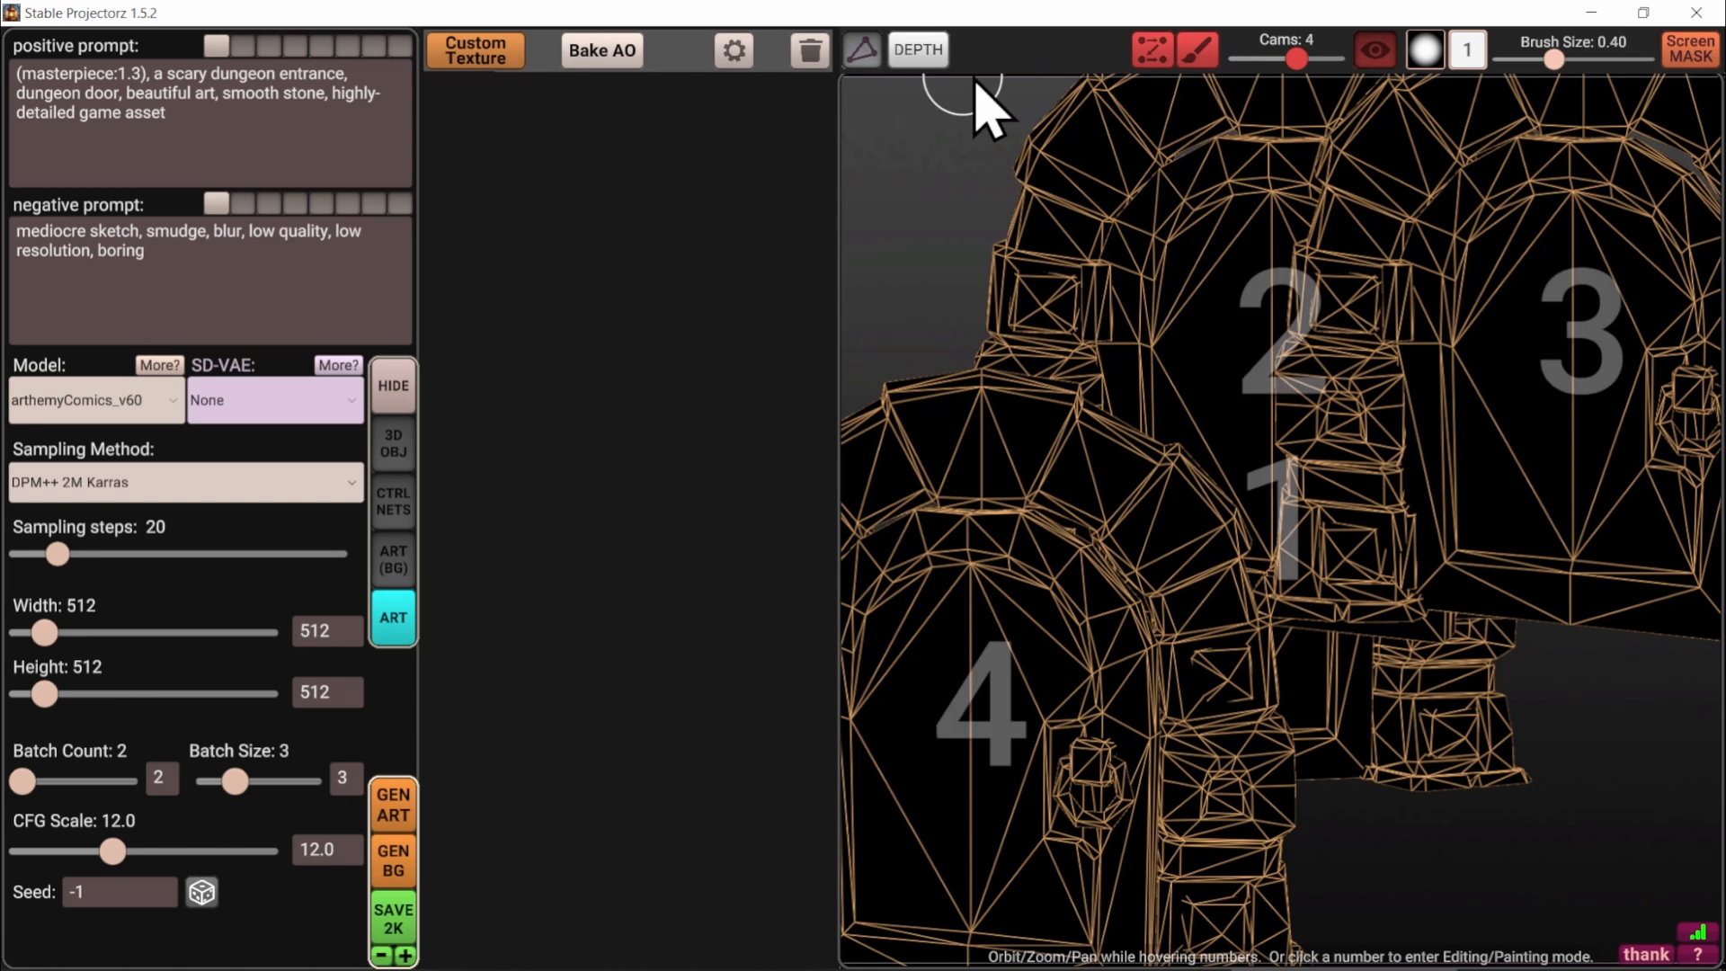
# Lay out the four camera views in a two-by-two grid, scaling the door in each so they do not overlap
pyautogui.click(1151, 52)
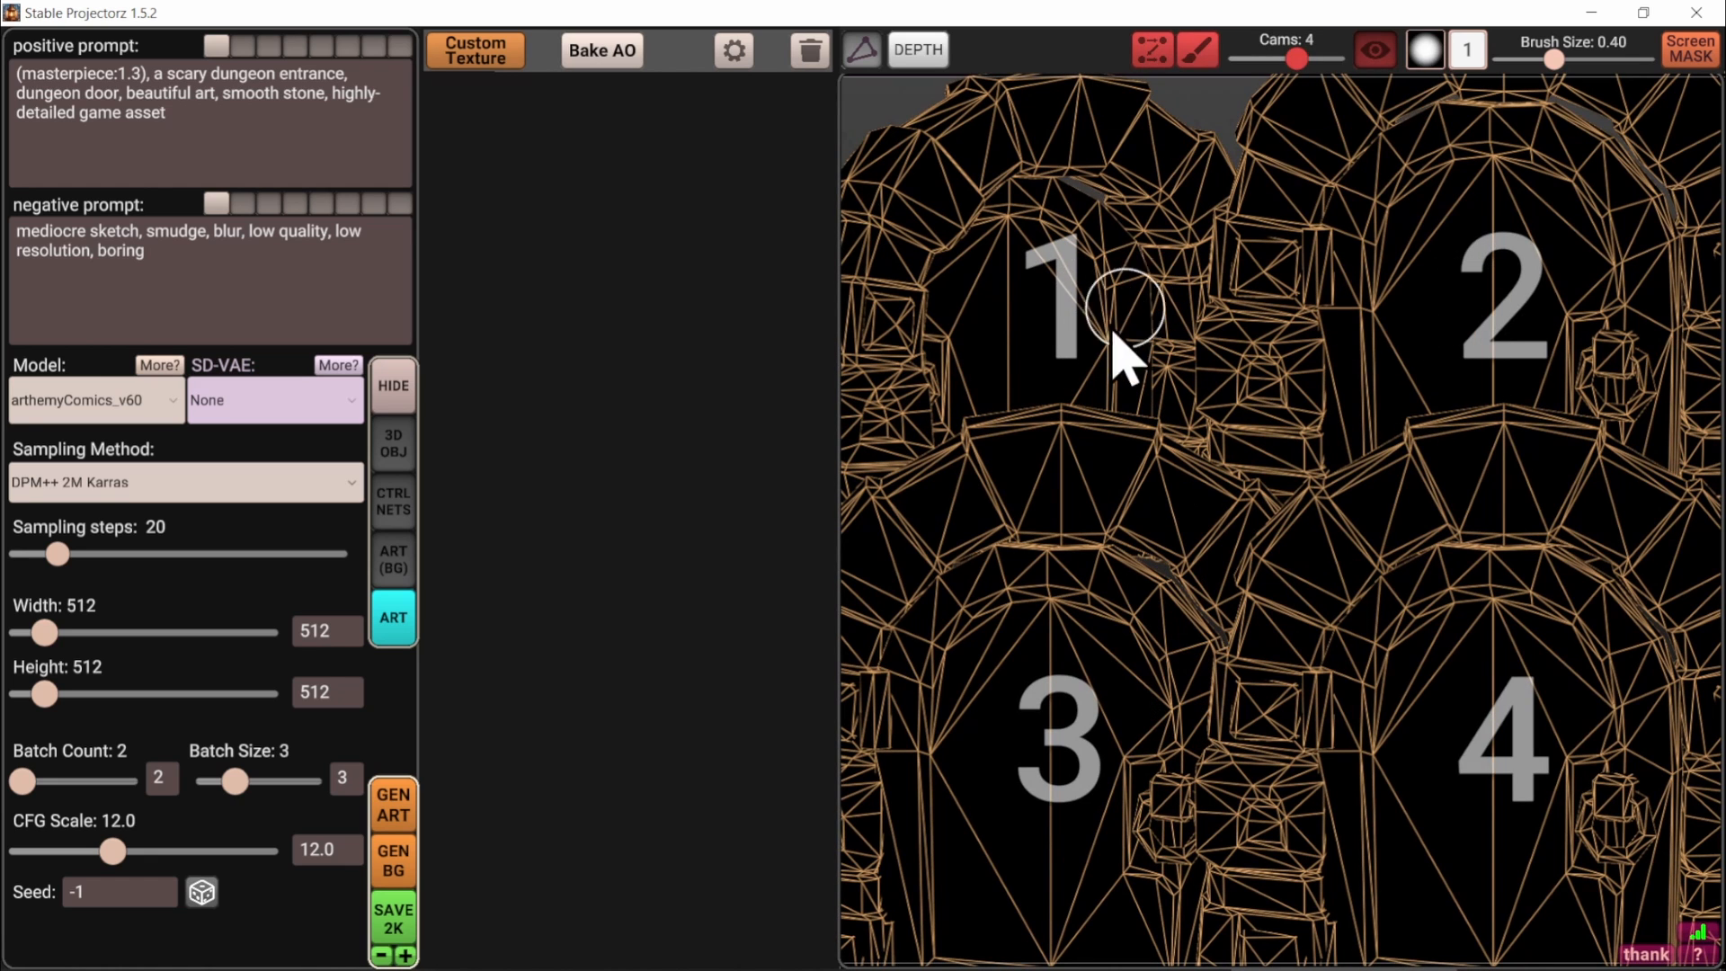
pyautogui.moveTo(1023, 307)
pyautogui.mouseDown(button='middle')
pyautogui.moveTo(1126, 292)
pyautogui.moveTo(1033, 286)
pyautogui.mouseUp(button='middle')
pyautogui.moveTo(1460, 304)
pyautogui.mouseDown(button='middle')
pyautogui.moveTo(1493, 269)
pyautogui.moveTo(1448, 336)
pyautogui.mouseUp(button='middle')
pyautogui.scroll(-2, 1515, 302)
pyautogui.scroll(-2, 1513, 302)
pyautogui.scroll(-2, 1068, 291)
pyautogui.moveTo(1063, 289); pyautogui.dragTo(1052, 275, button='middle')
pyautogui.scroll(-3, 1107, 737)
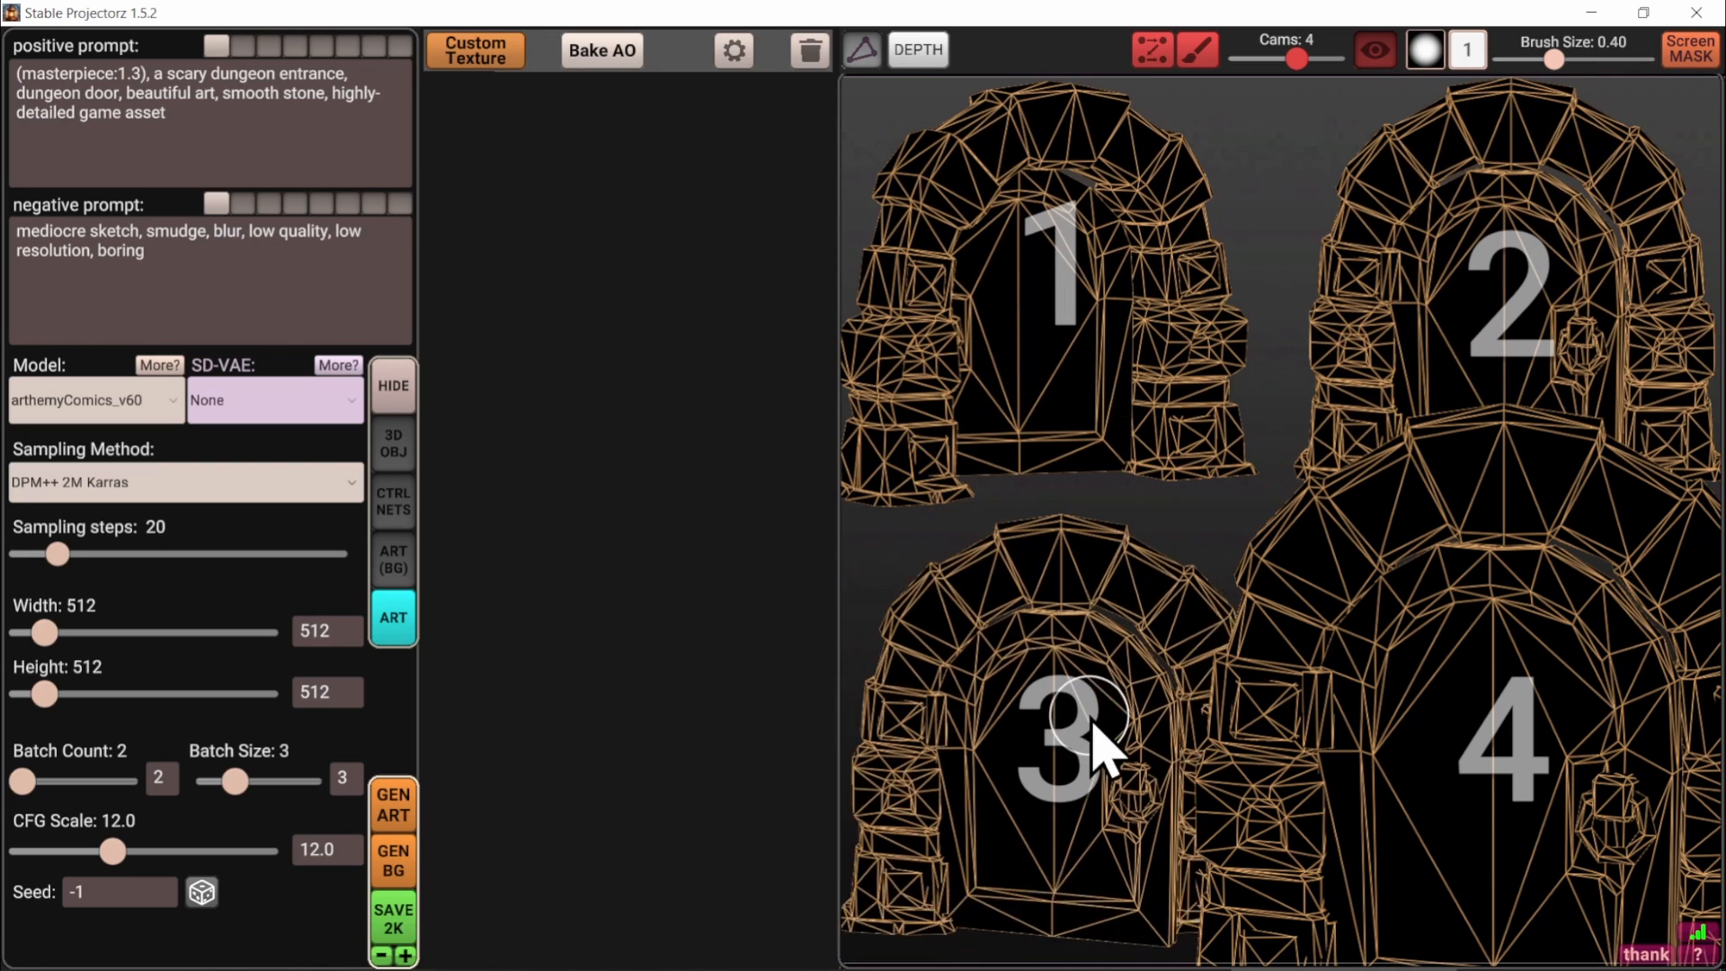
pyautogui.scroll(1, 1094, 724)
pyautogui.scroll(-3, 1439, 795)
pyautogui.moveTo(1460, 770); pyautogui.dragTo(1564, 770, button='middle')
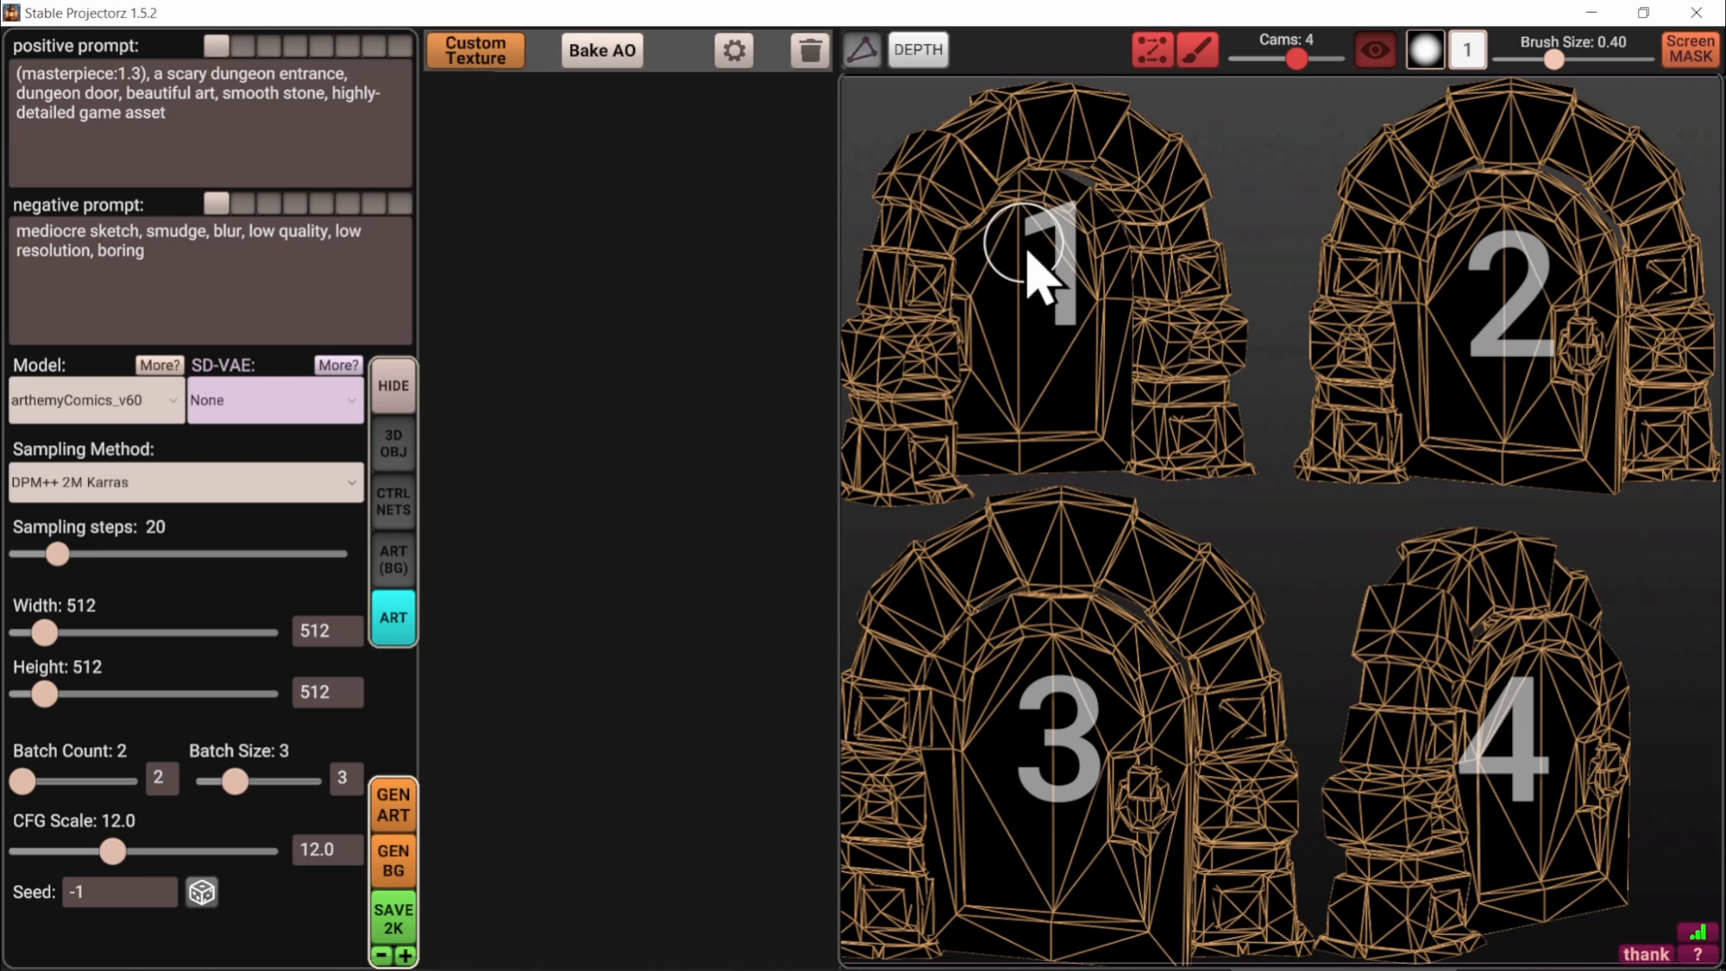
# Orient cameras 1 and 2 to face the front and back of the door straight on
pyautogui.moveTo(1033, 251); pyautogui.dragTo(1402, 270, button='middle')
pyautogui.moveTo(1438, 279); pyautogui.dragTo(1351, 289, button='middle')
pyautogui.moveTo(1475, 327)
pyautogui.mouseDown(button='middle')
pyautogui.moveTo(1483, 366)
pyautogui.moveTo(1522, 358)
pyautogui.moveTo(1510, 326)
pyautogui.moveTo(1456, 329)
pyautogui.mouseUp(button='middle')
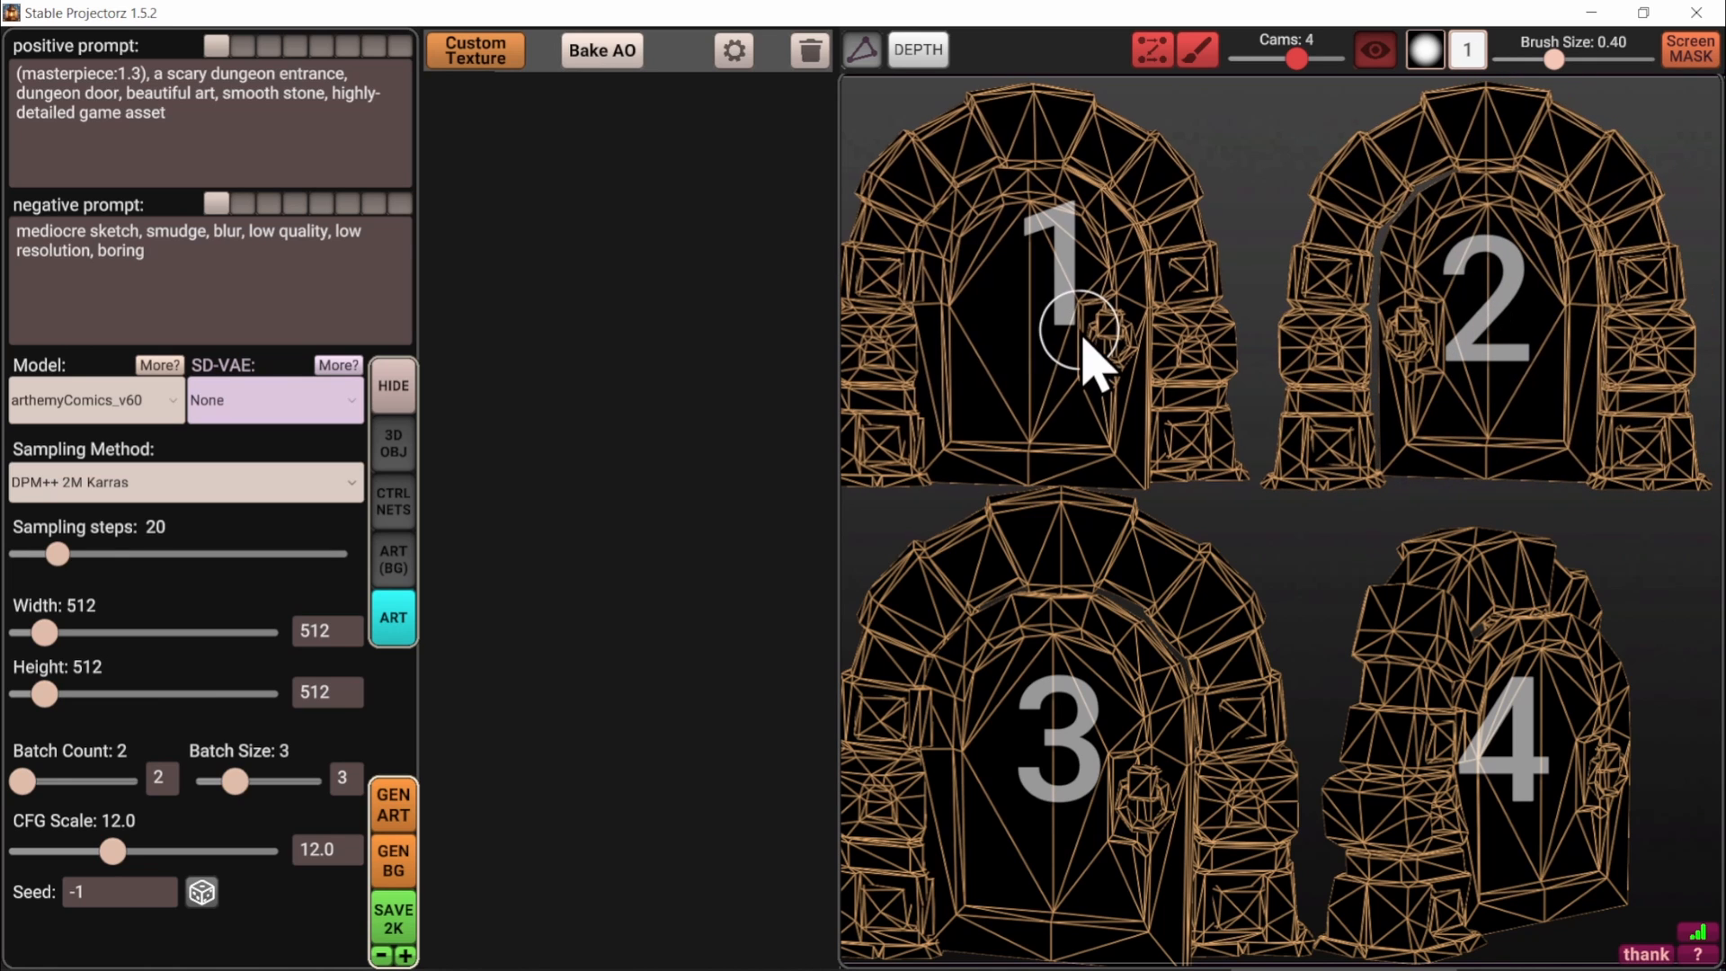
pyautogui.moveTo(1090, 355); pyautogui.dragTo(1102, 358, button='middle')
pyautogui.moveTo(1552, 358); pyautogui.dragTo(1519, 348, button='middle')
pyautogui.moveTo(1121, 374); pyautogui.dragTo(997, 374, button='middle')
# Orient cameras 3 and 4 to show the door at an angle from opposite sides
pyautogui.moveTo(1047, 773); pyautogui.dragTo(1141, 755, button='middle')
pyautogui.moveTo(1542, 746); pyautogui.dragTo(916, 711, button='middle')
pyautogui.moveTo(1384, 611); pyautogui.dragTo(1499, 785, button='middle')
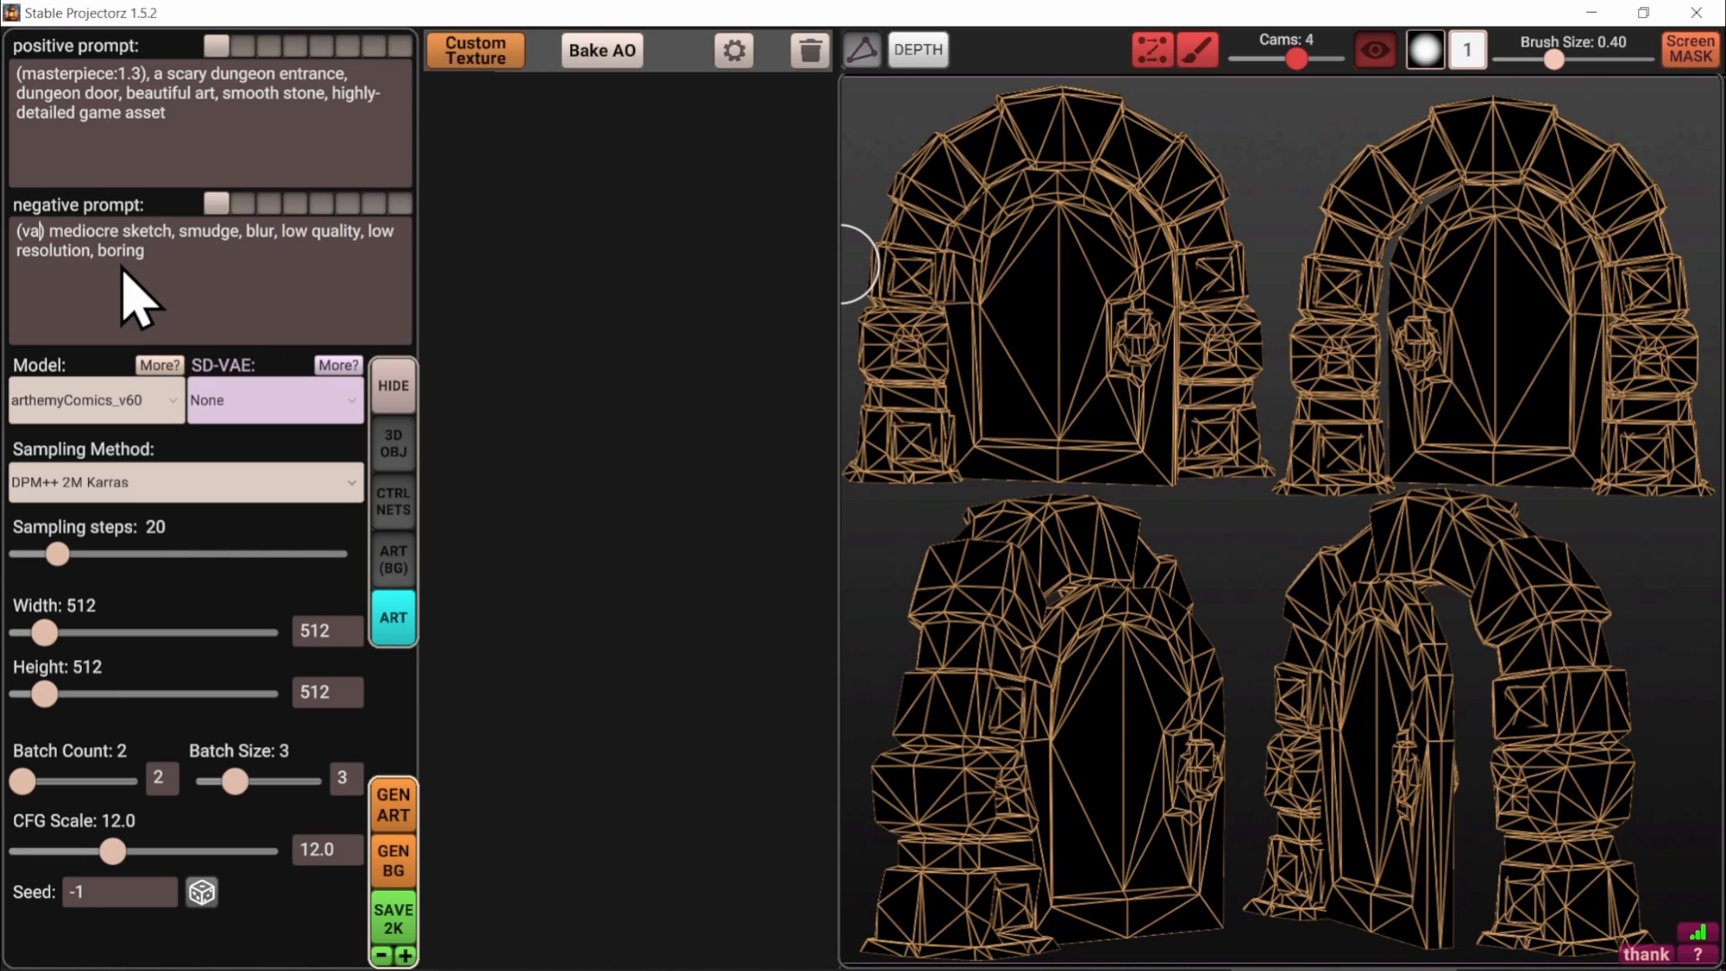
# Add "(variants, multiple choices, different colors, strong lighting with hard shadows:1.2)" at the start of the negative prompt
pyautogui.write('ants, multiple choice')
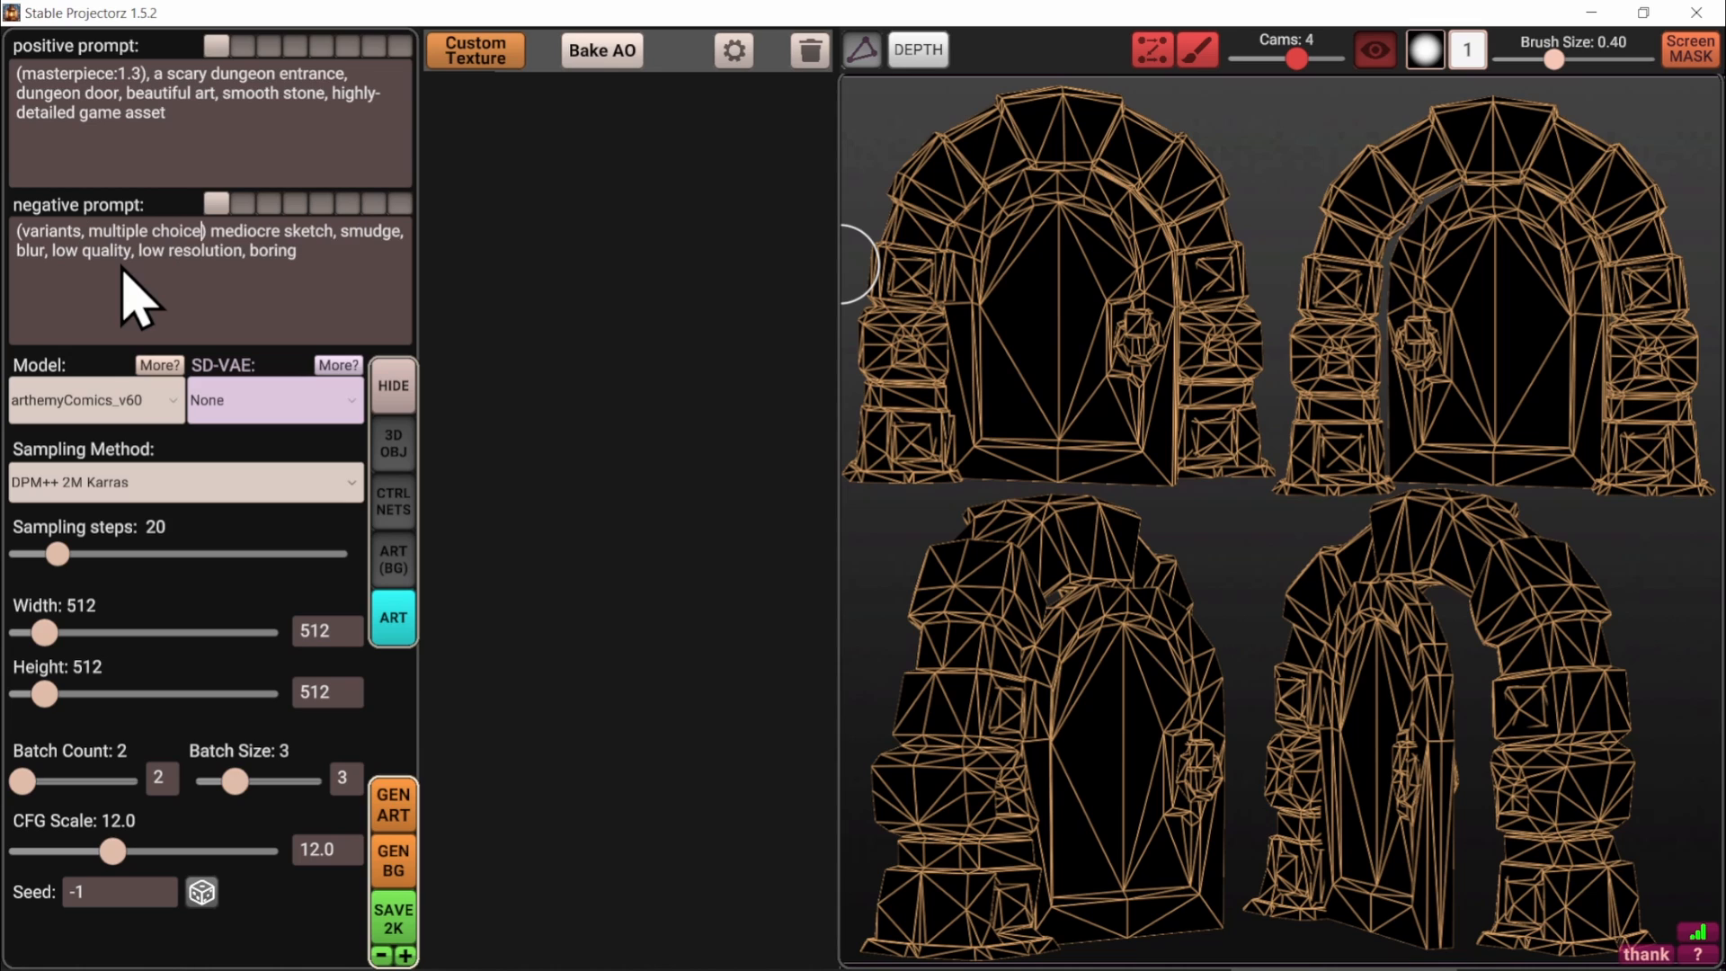
pyautogui.write('s, different col')
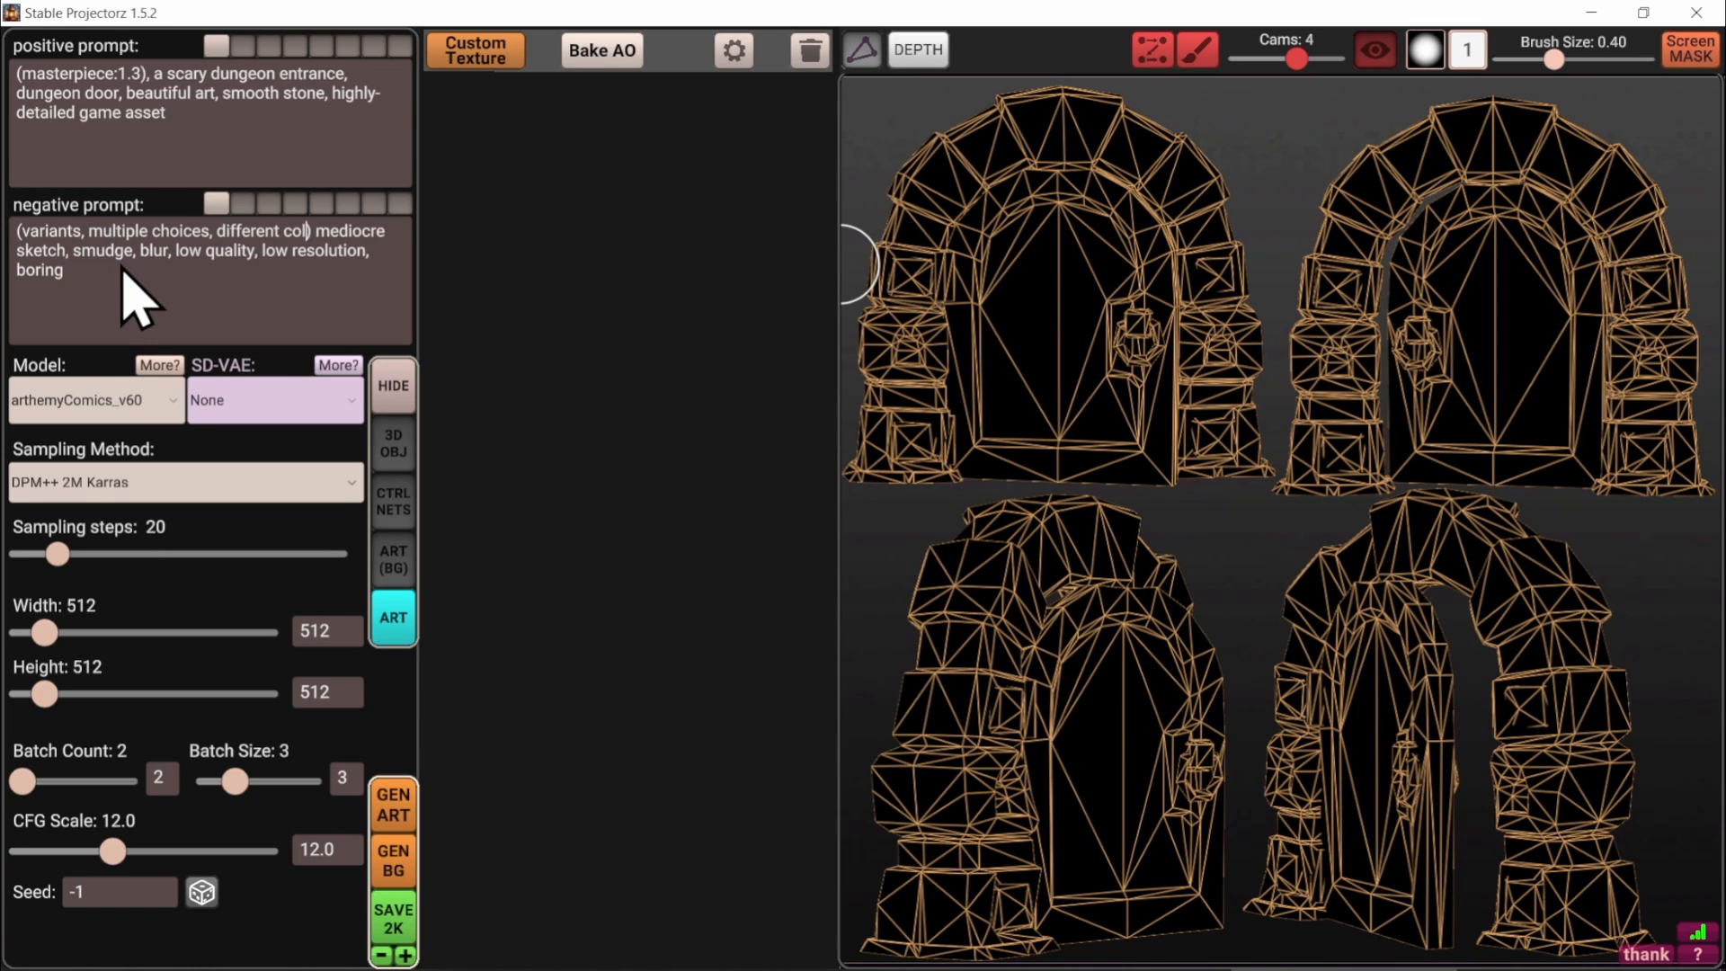
pyautogui.write('ors, strong lighting')
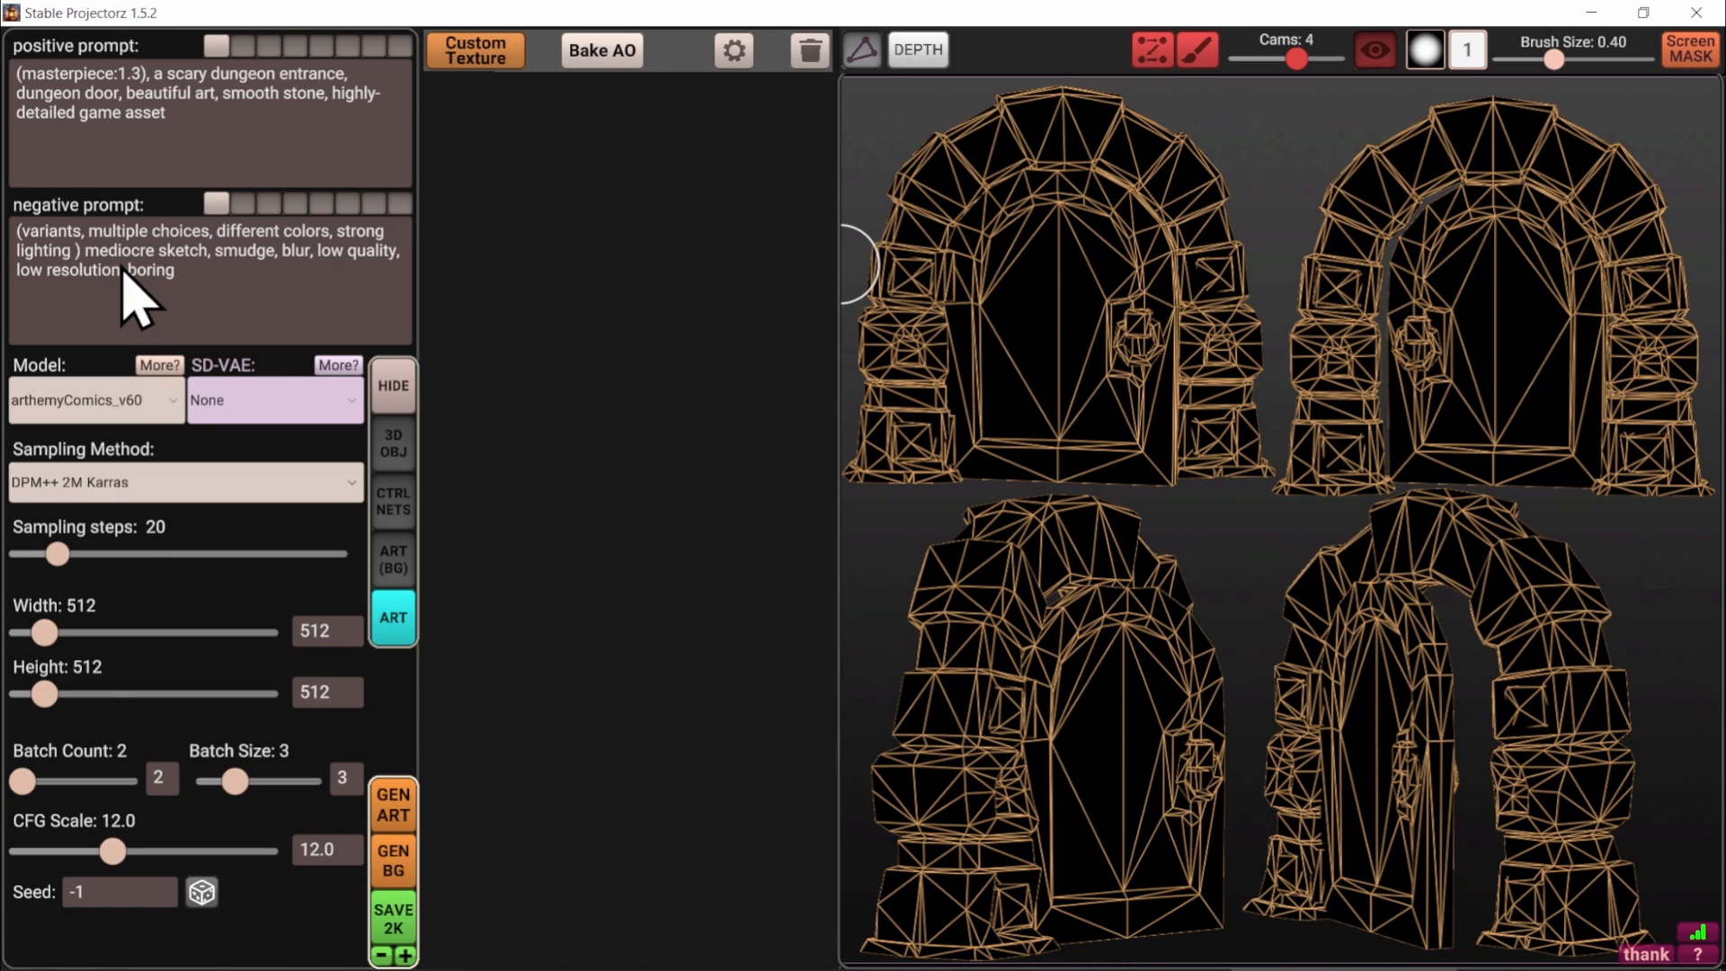
pyautogui.write(' with hard shadows:1.2')
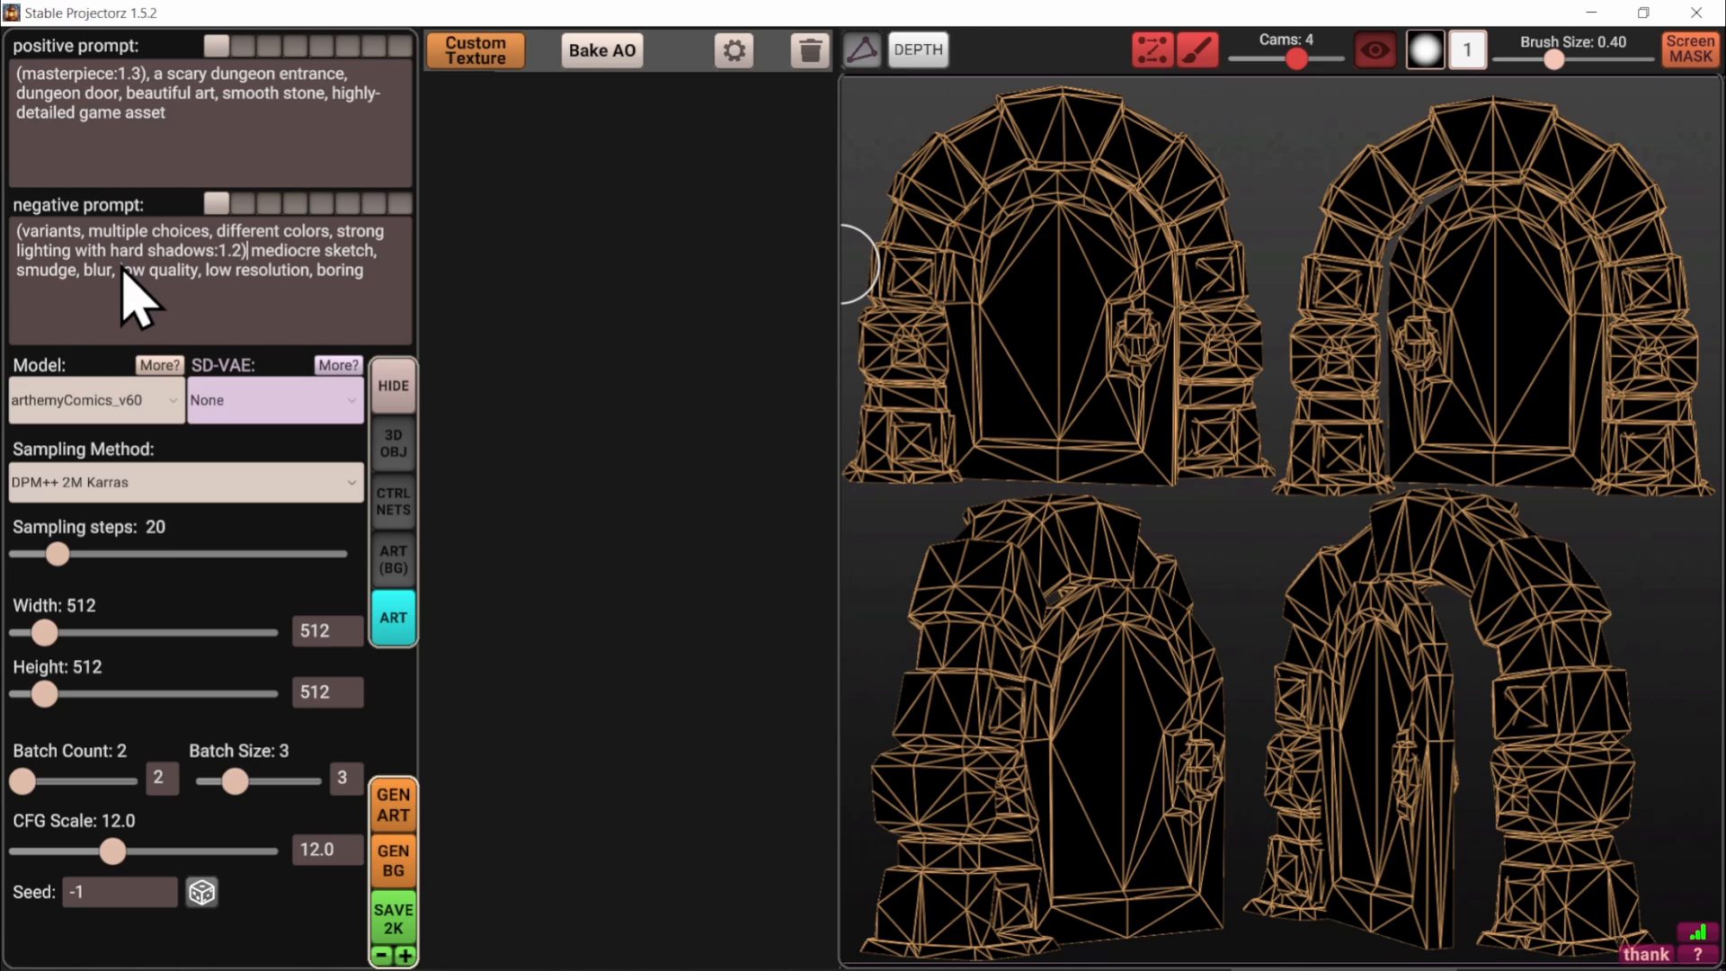
pyautogui.hotkey('shift', 'Home')
pyautogui.hotkey('shift', 'Up')
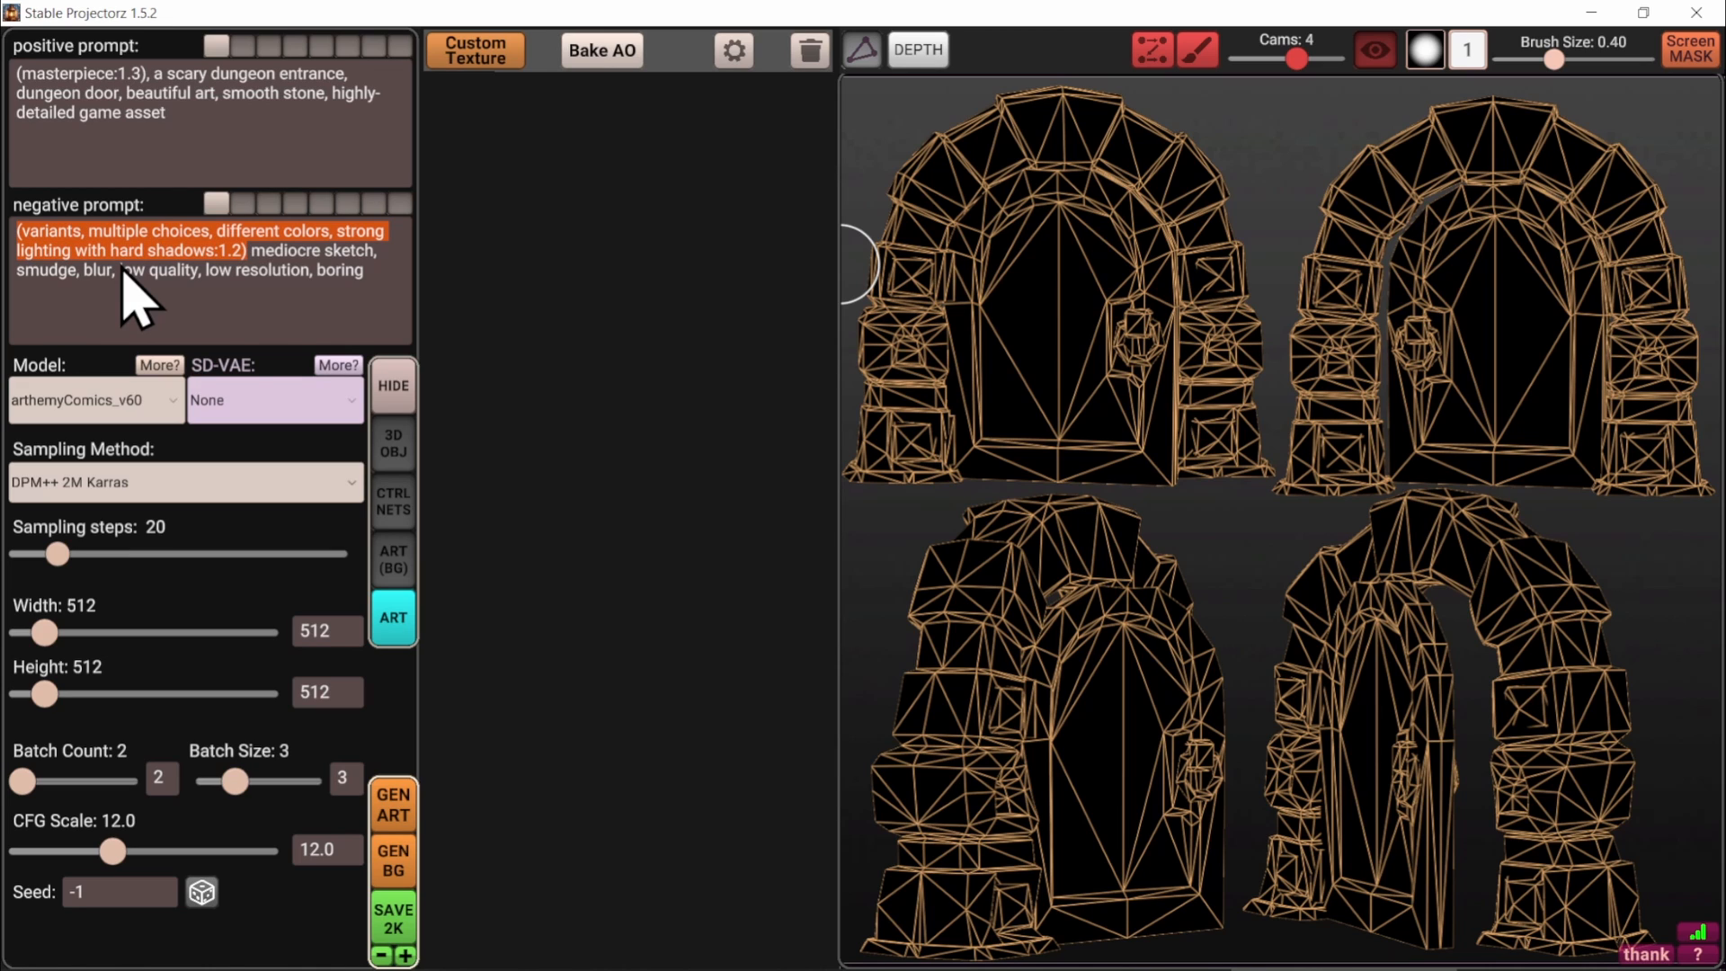
pyautogui.click(371, 289)
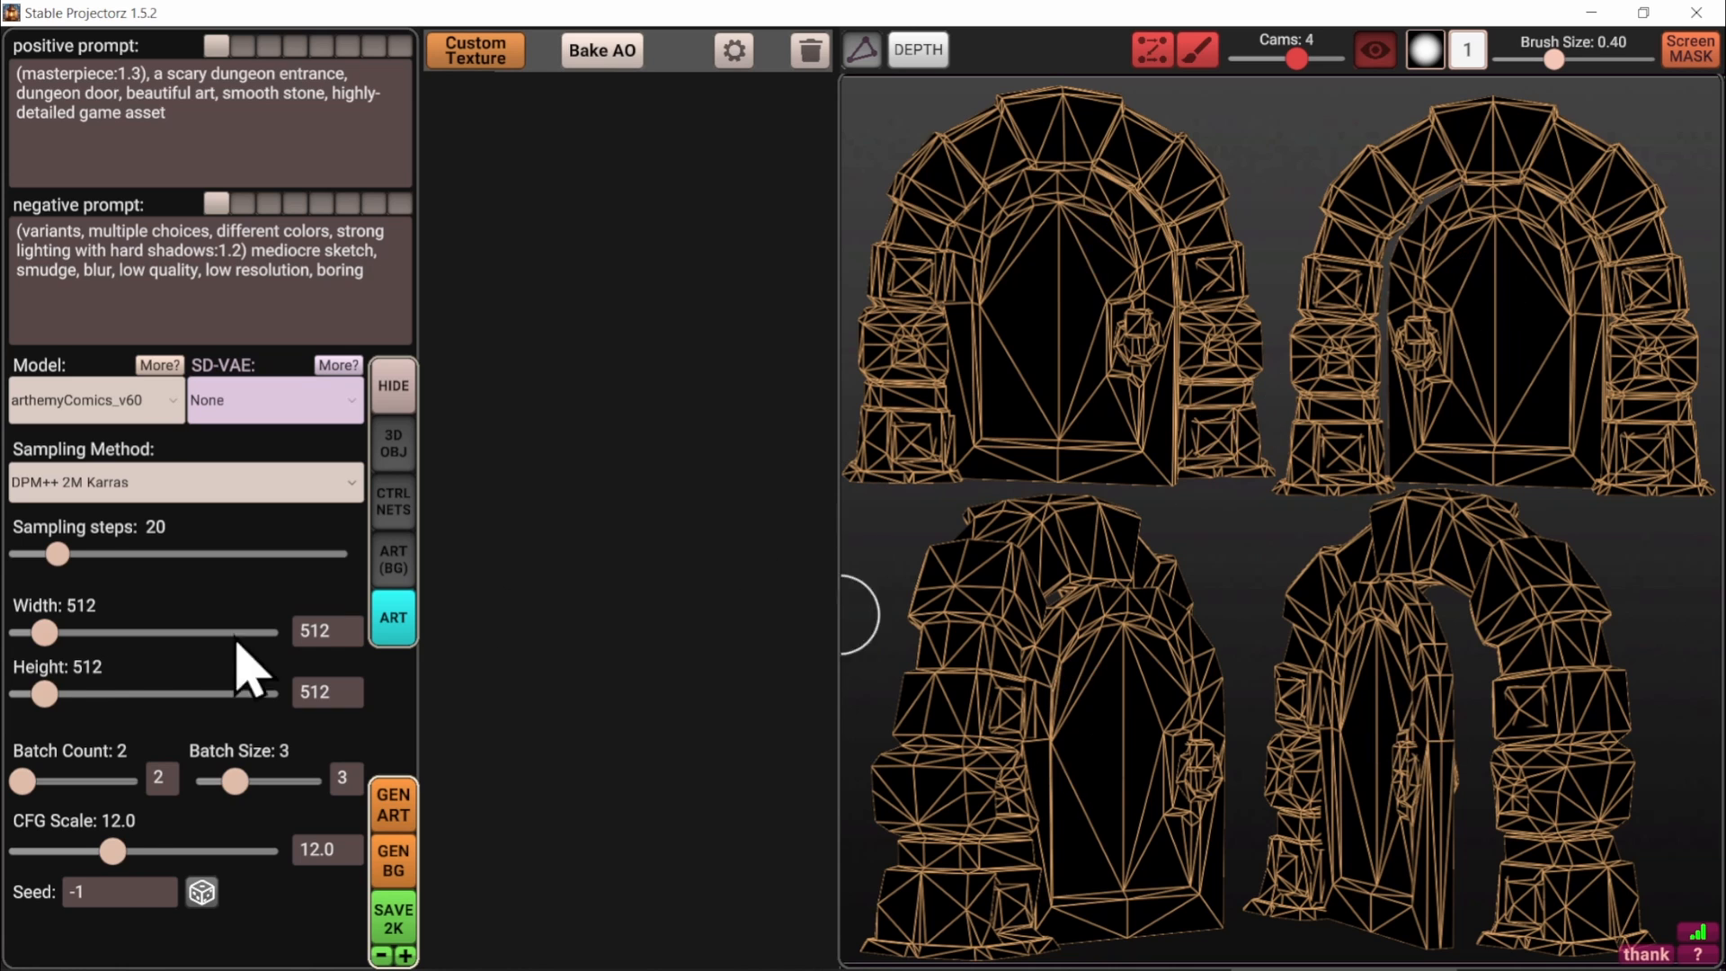
# Set both the width and the height of the generated art to 1024
pyautogui.moveTo(45, 632); pyautogui.dragTo(68, 633)
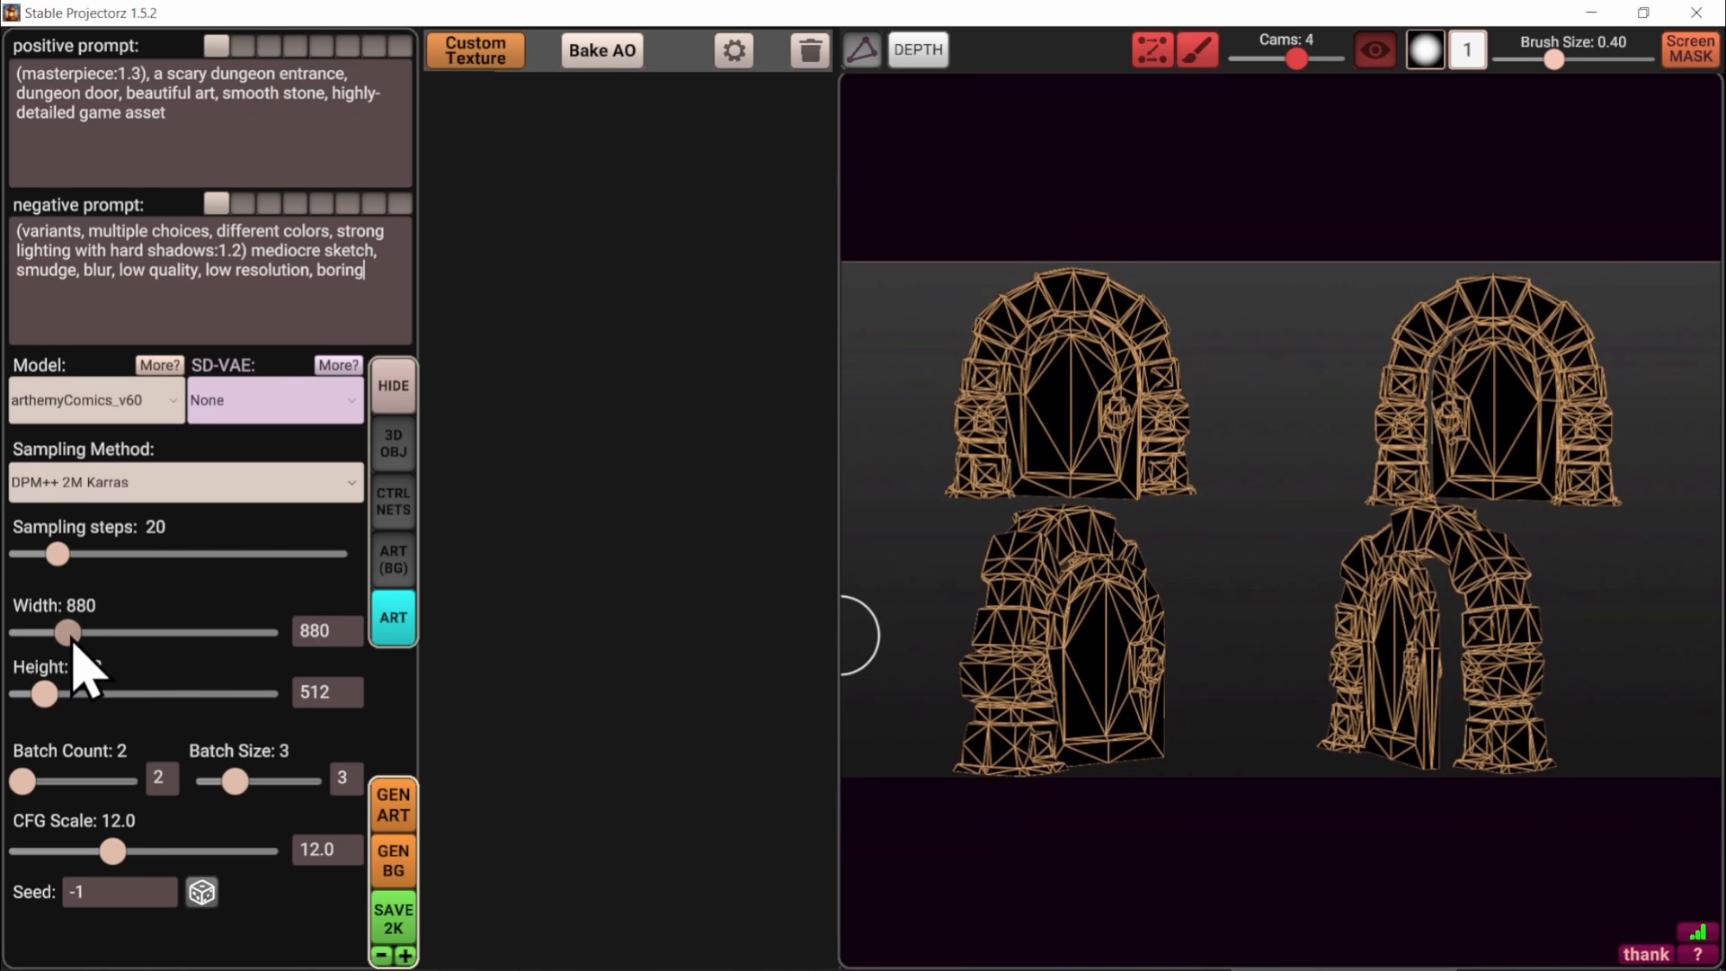
pyautogui.click(346, 701)
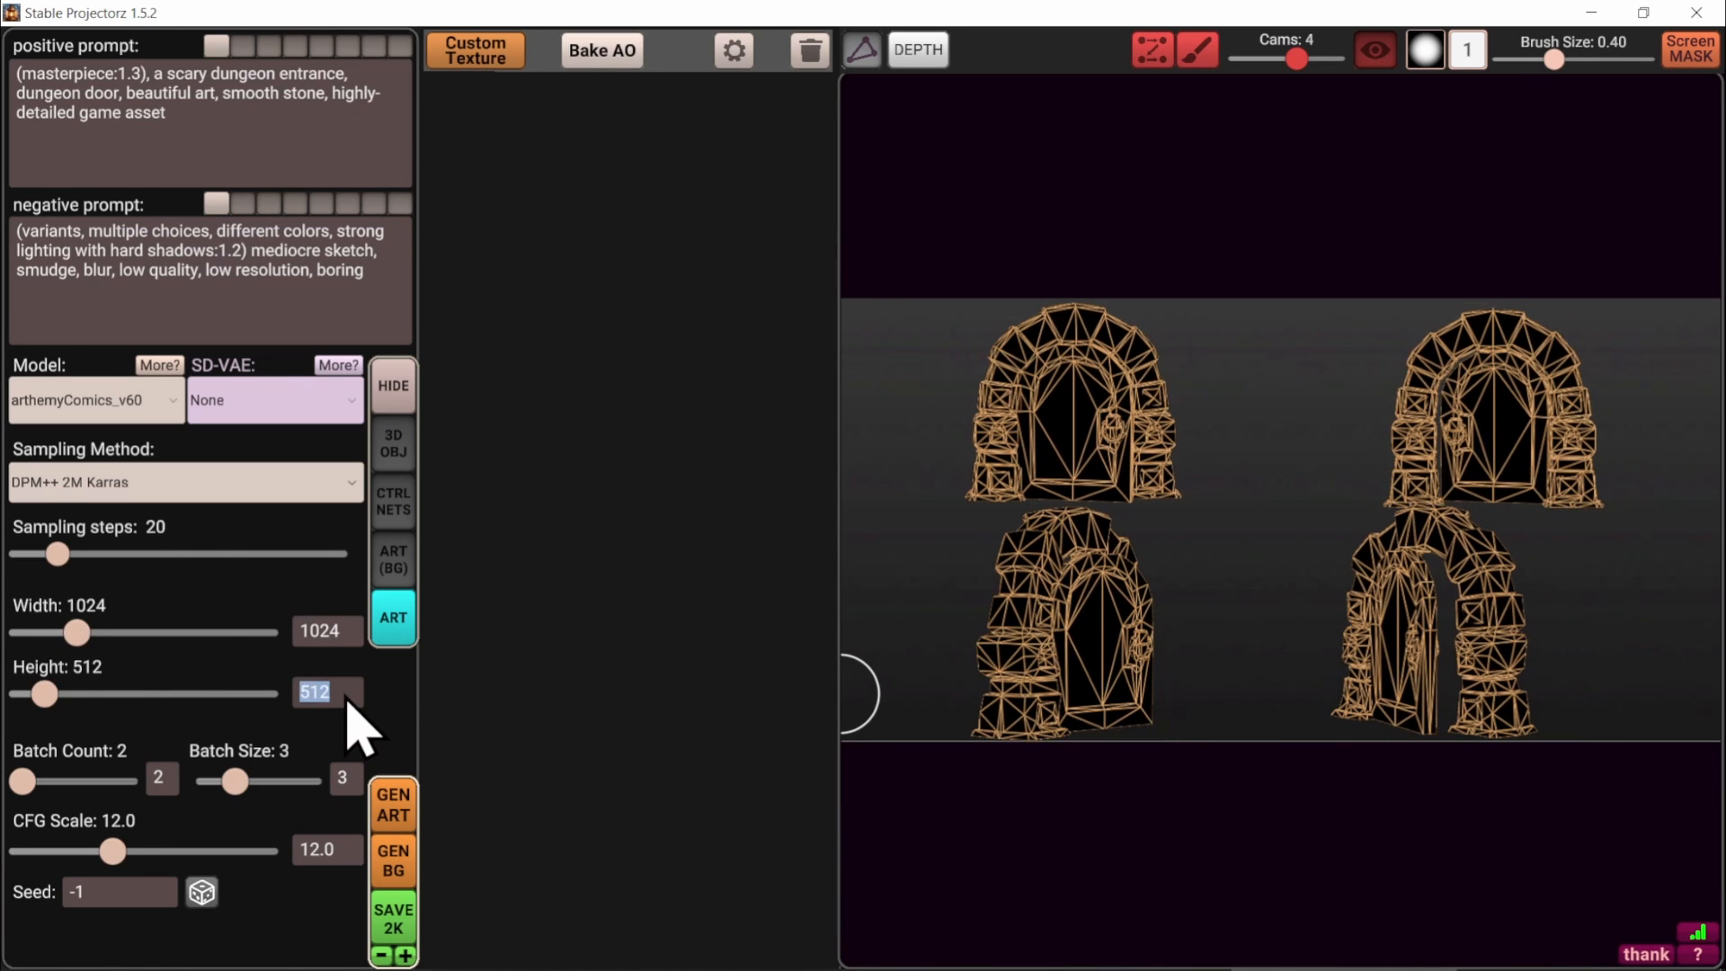
pyautogui.write('1024')
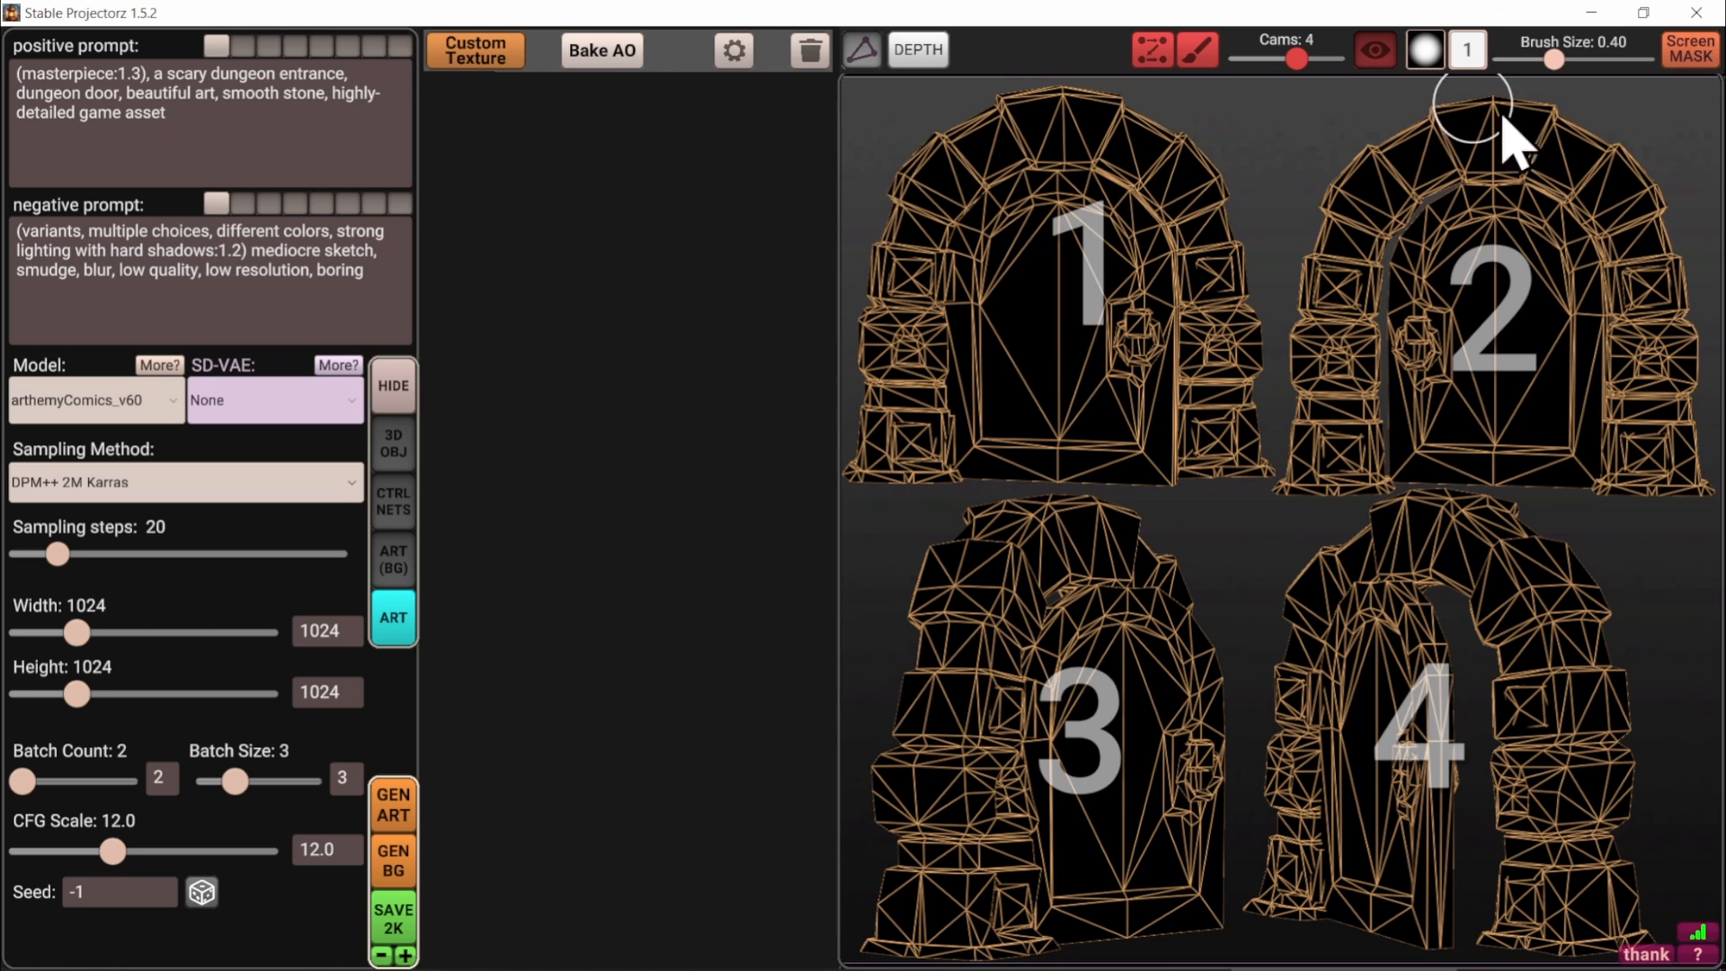
# Generate two batches of three door images from the four camera views and hide the model's wireframe
pyautogui.click(392, 805)
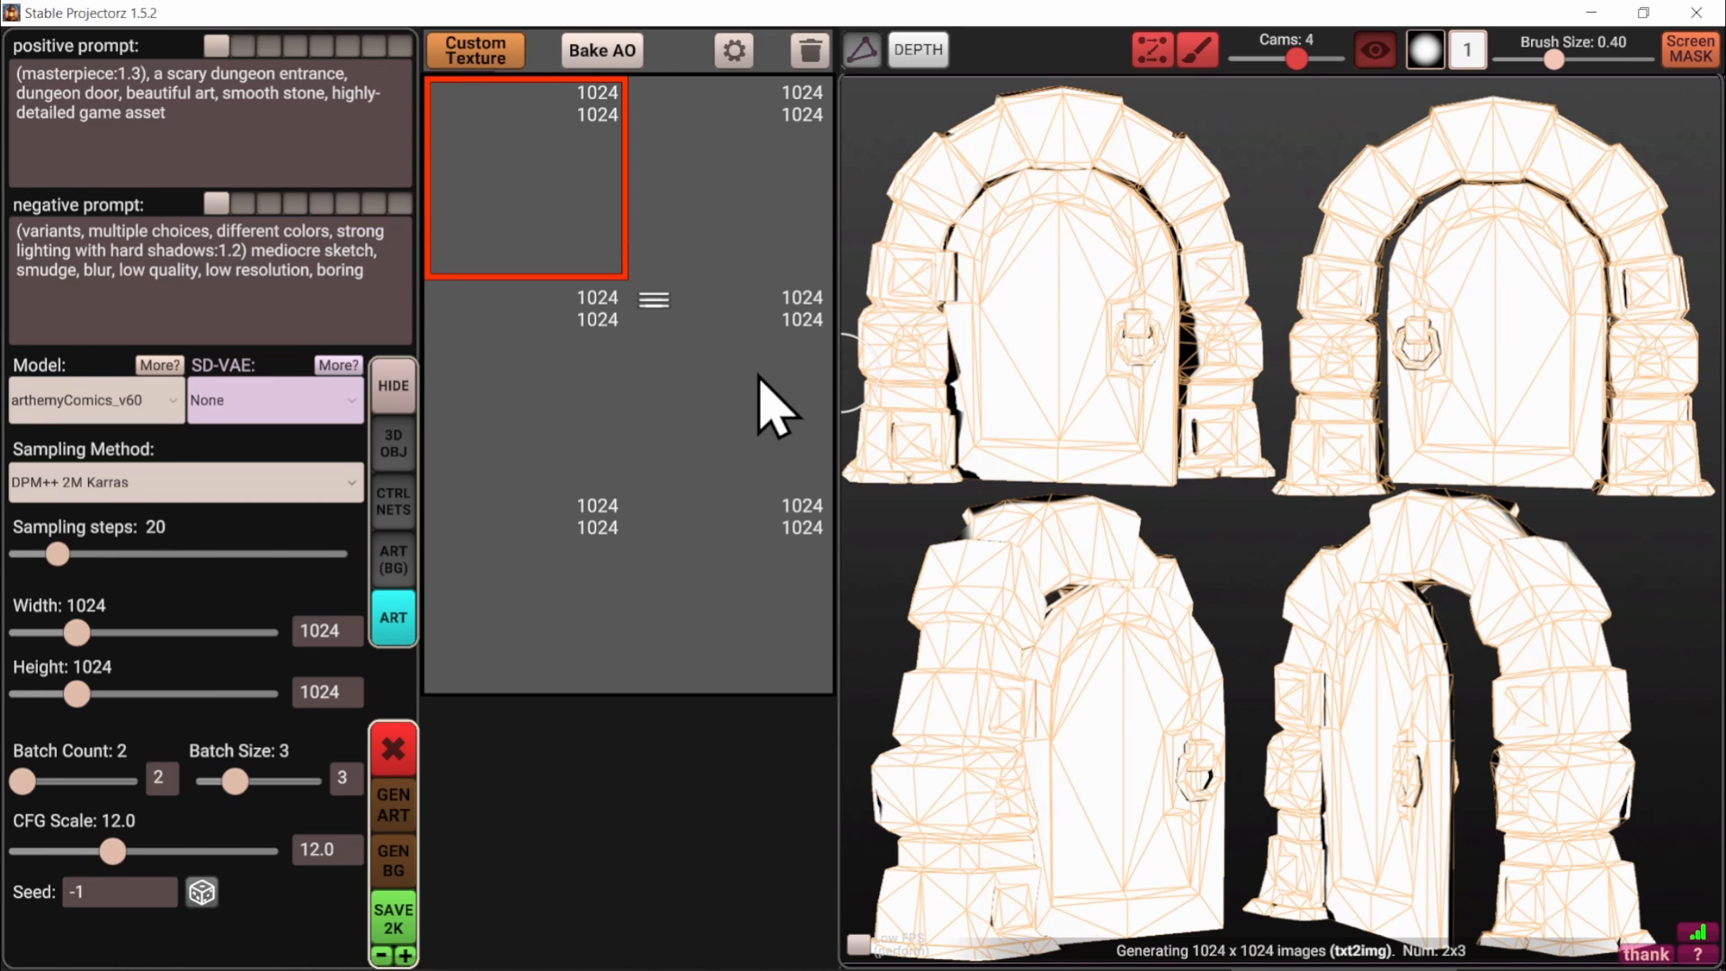
pyautogui.moveTo(1724, 244); pyautogui.dragTo(1141, 235)
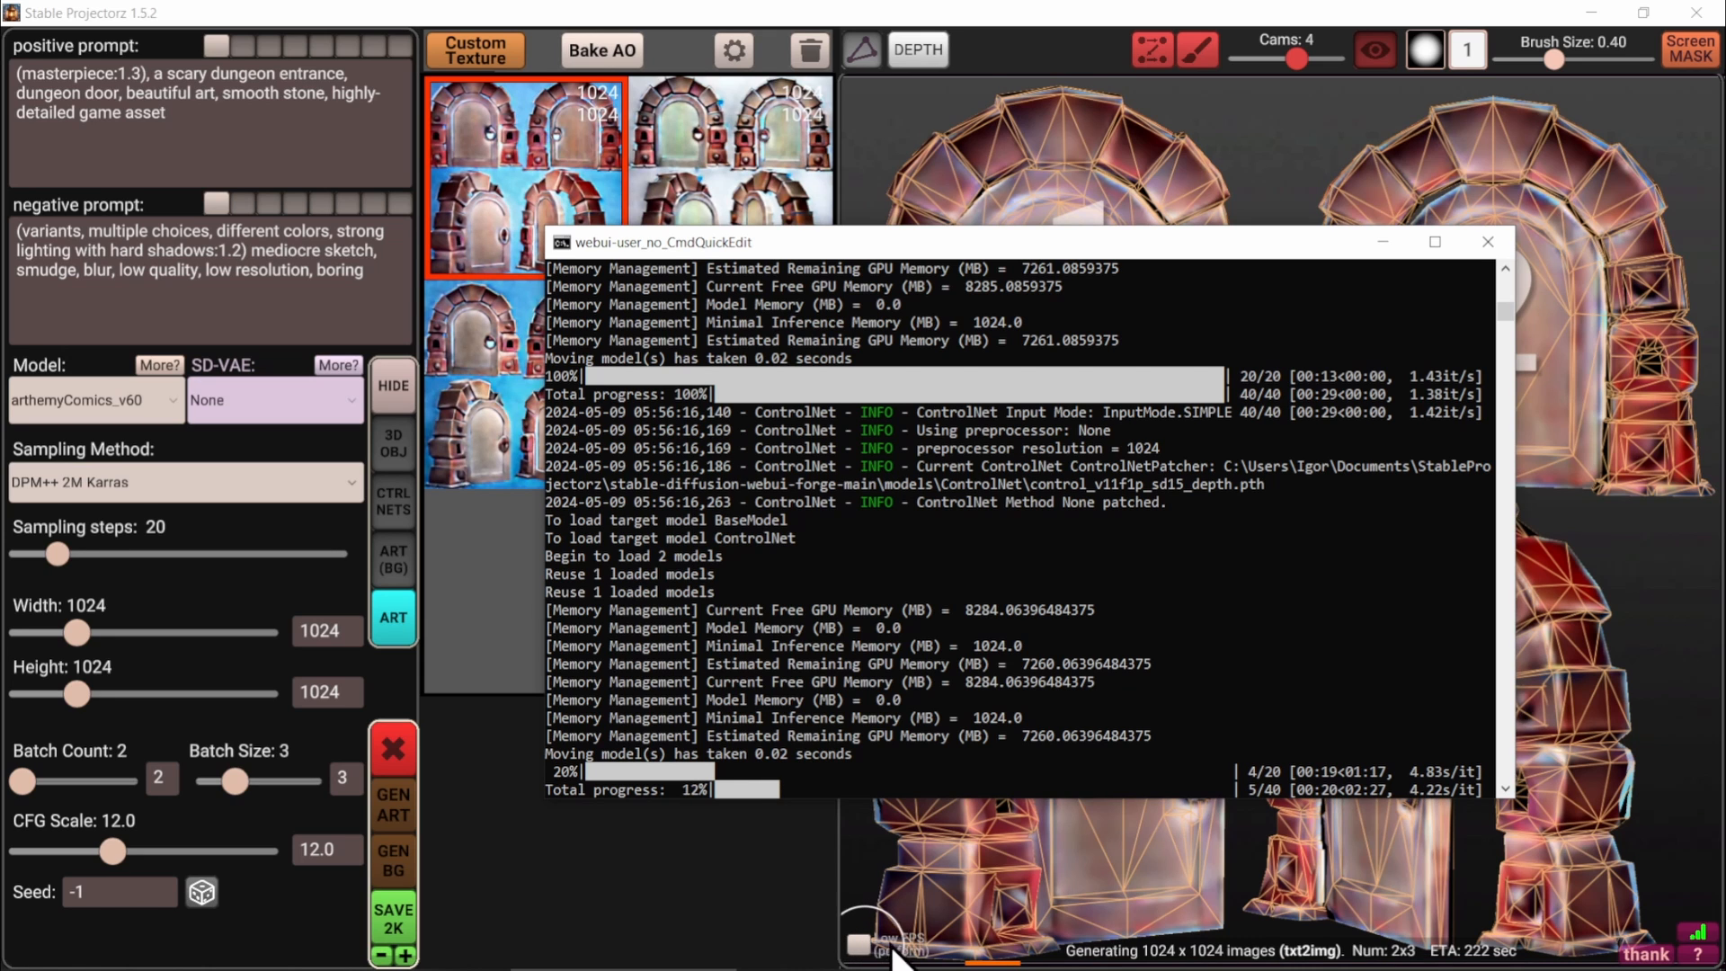
pyautogui.click(840, 939)
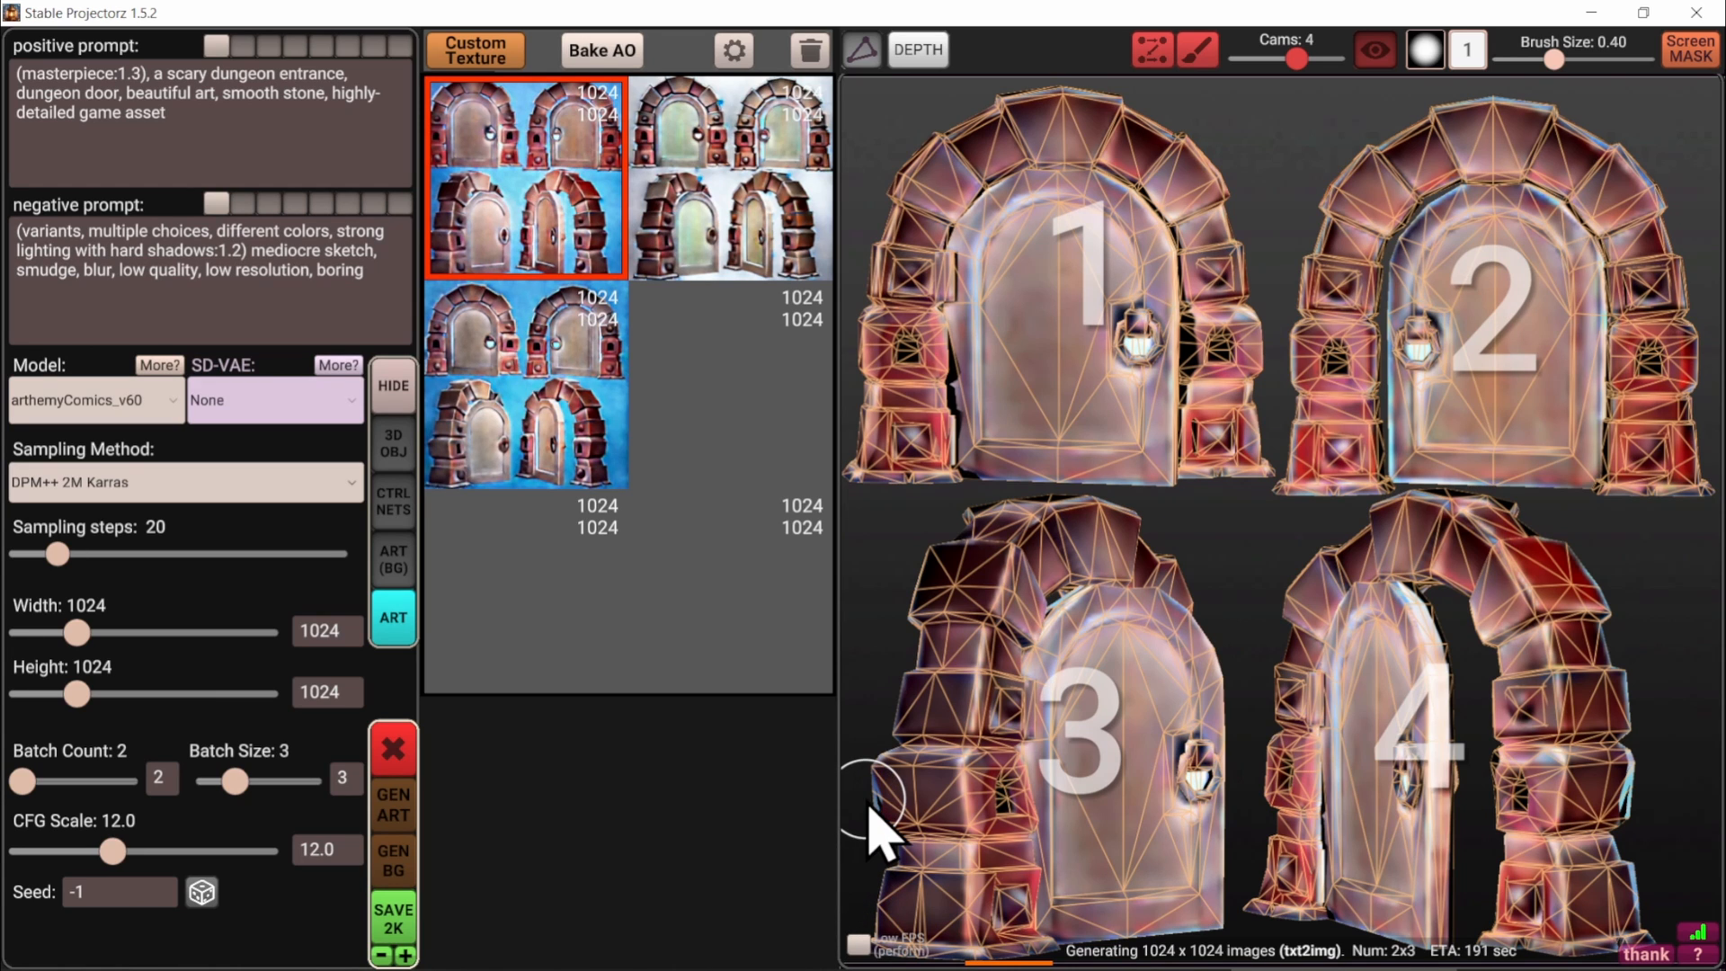
pyautogui.click(629, 948)
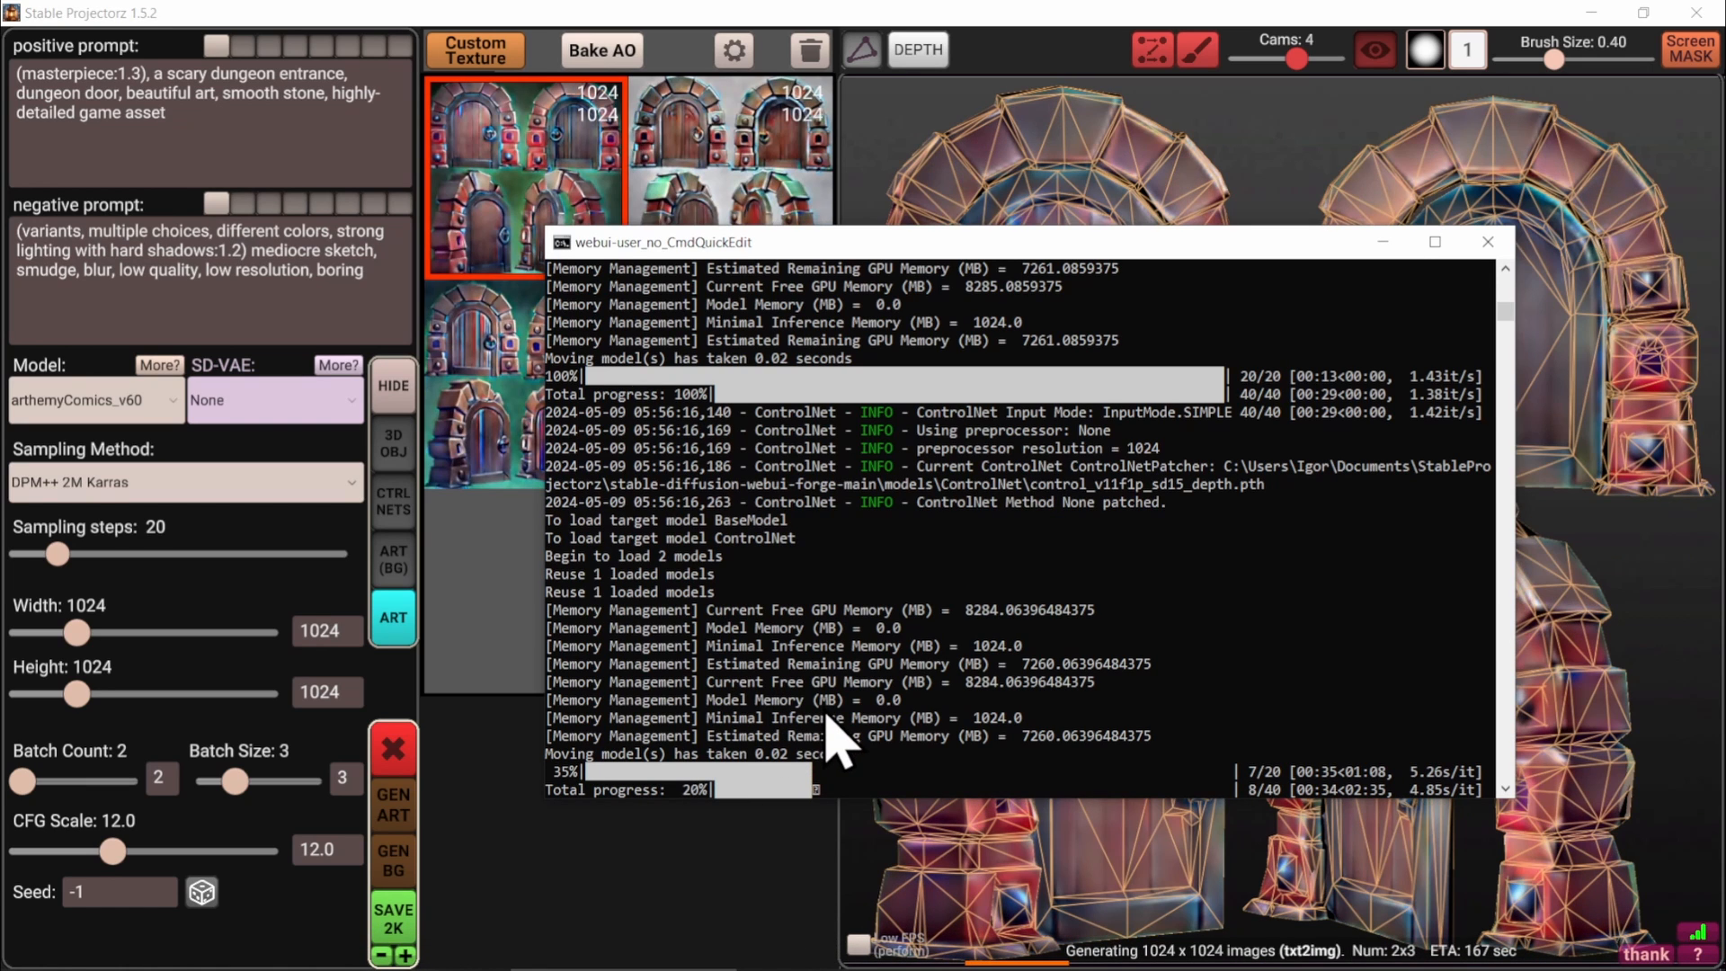
pyautogui.click(791, 894)
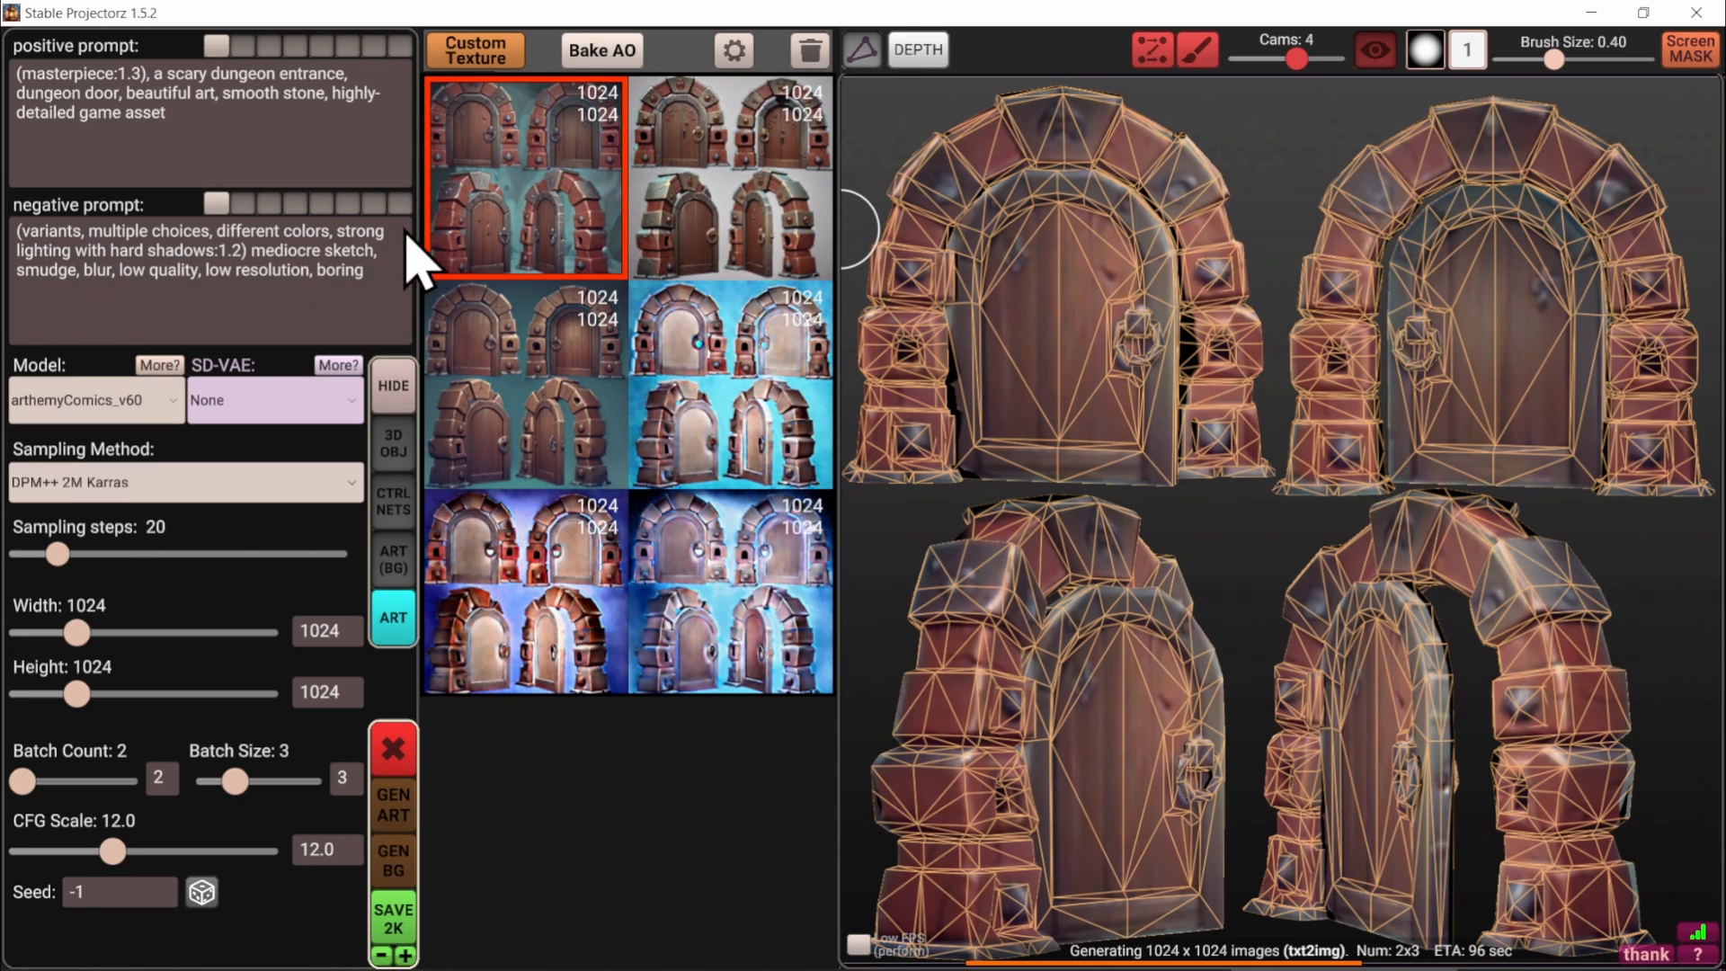
pyautogui.moveTo(454, 223)
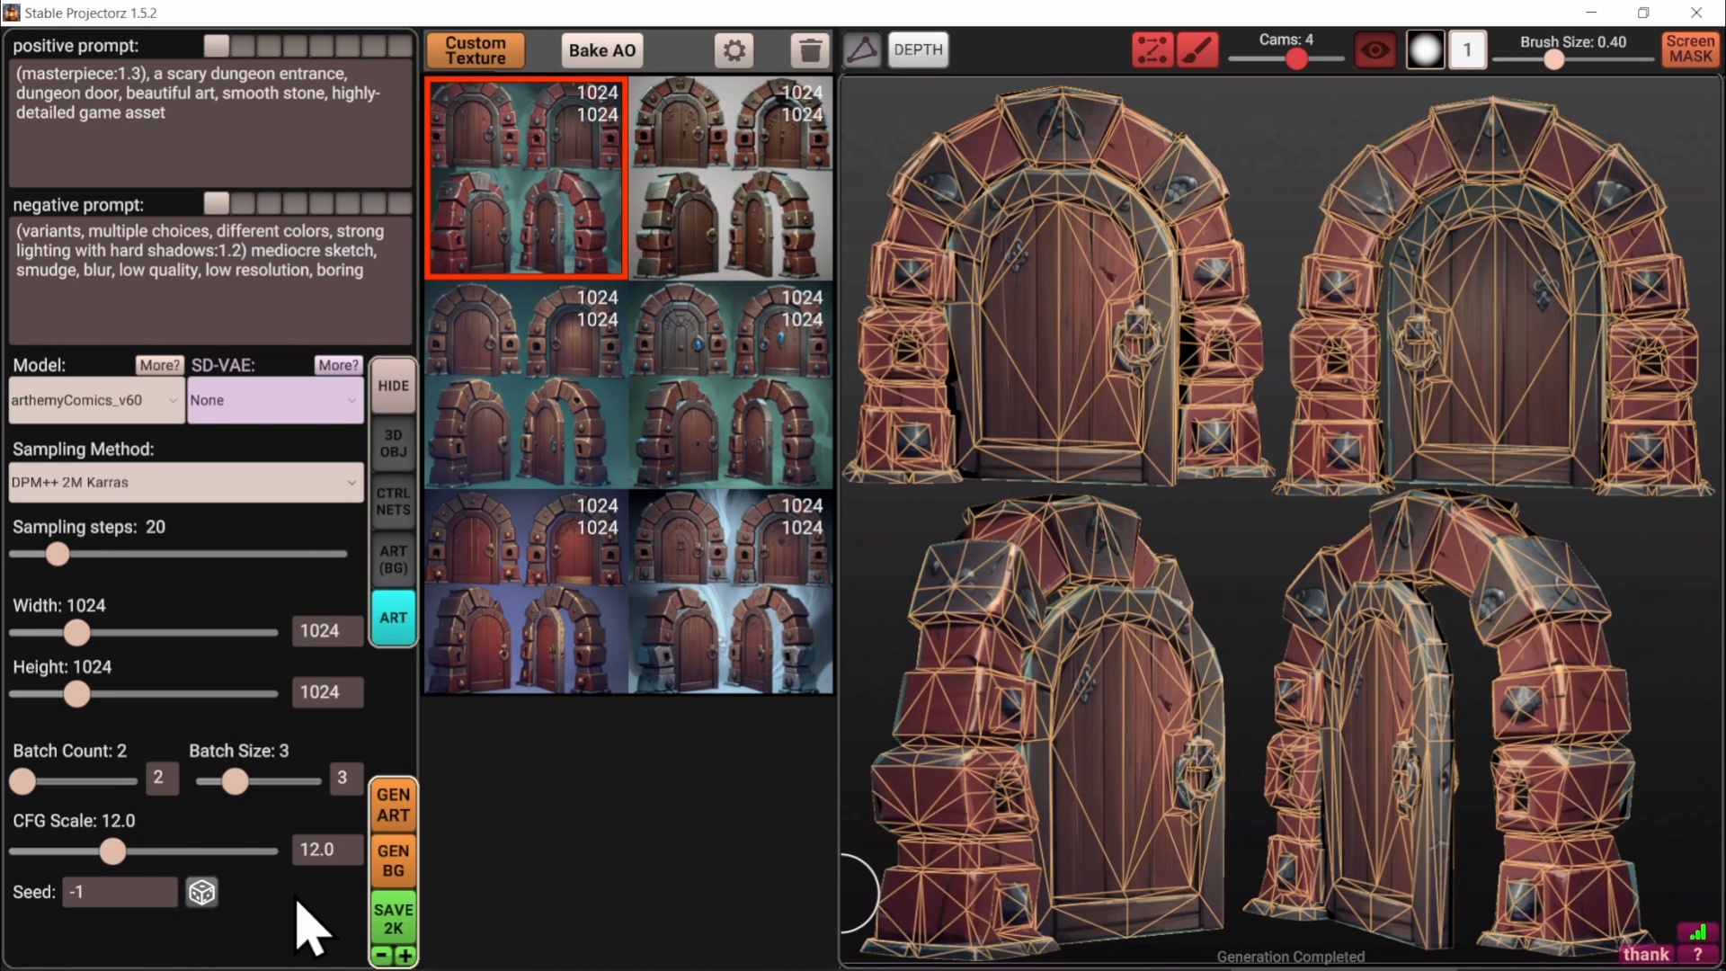
pyautogui.click(863, 52)
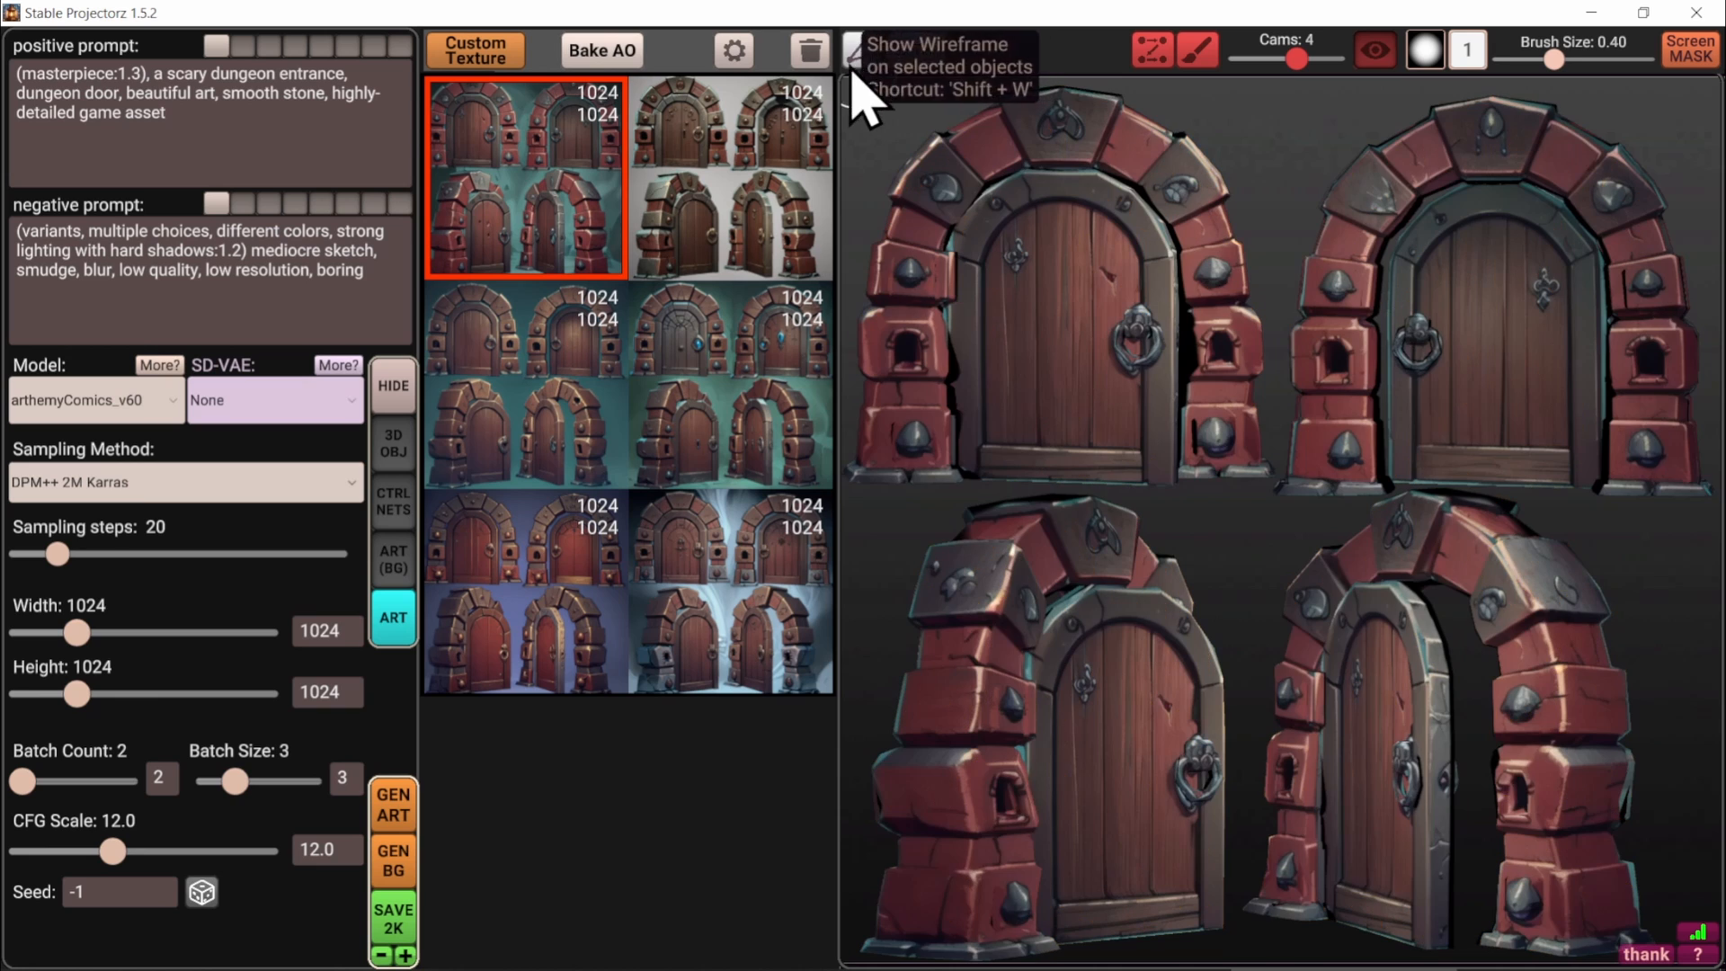
# Compare the generated variations, keep the plain brown wooden door in the second row, and delete all the other art
pyautogui.moveTo(697, 378)
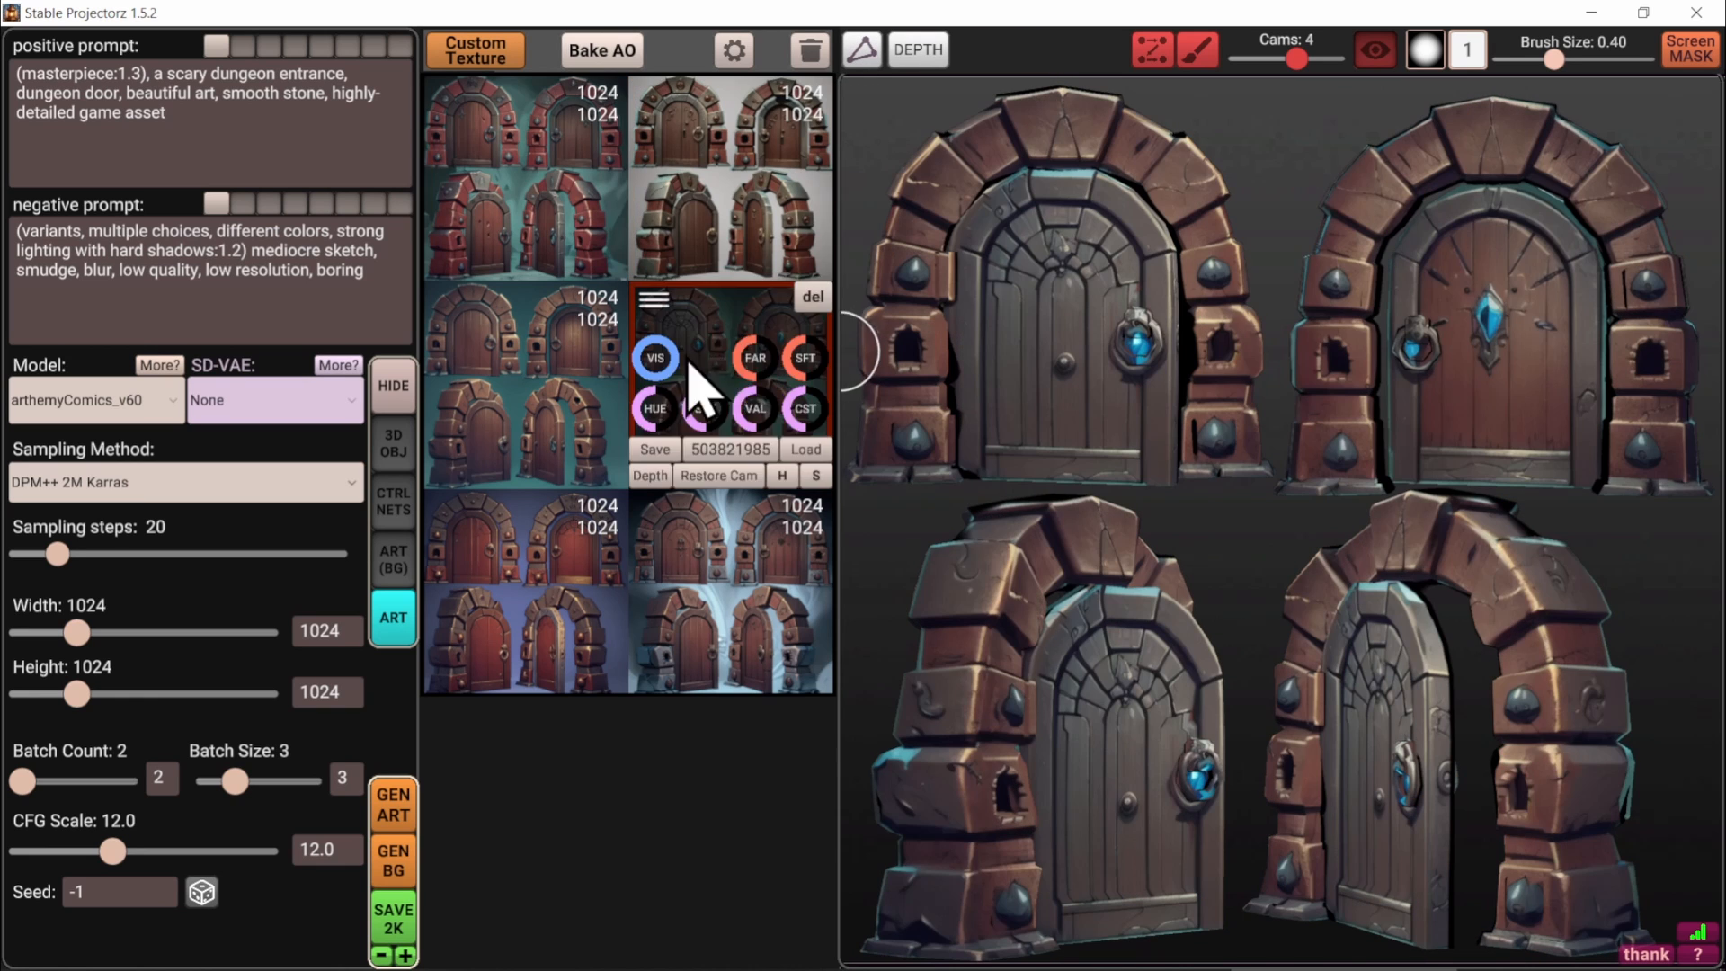
pyautogui.click(539, 418)
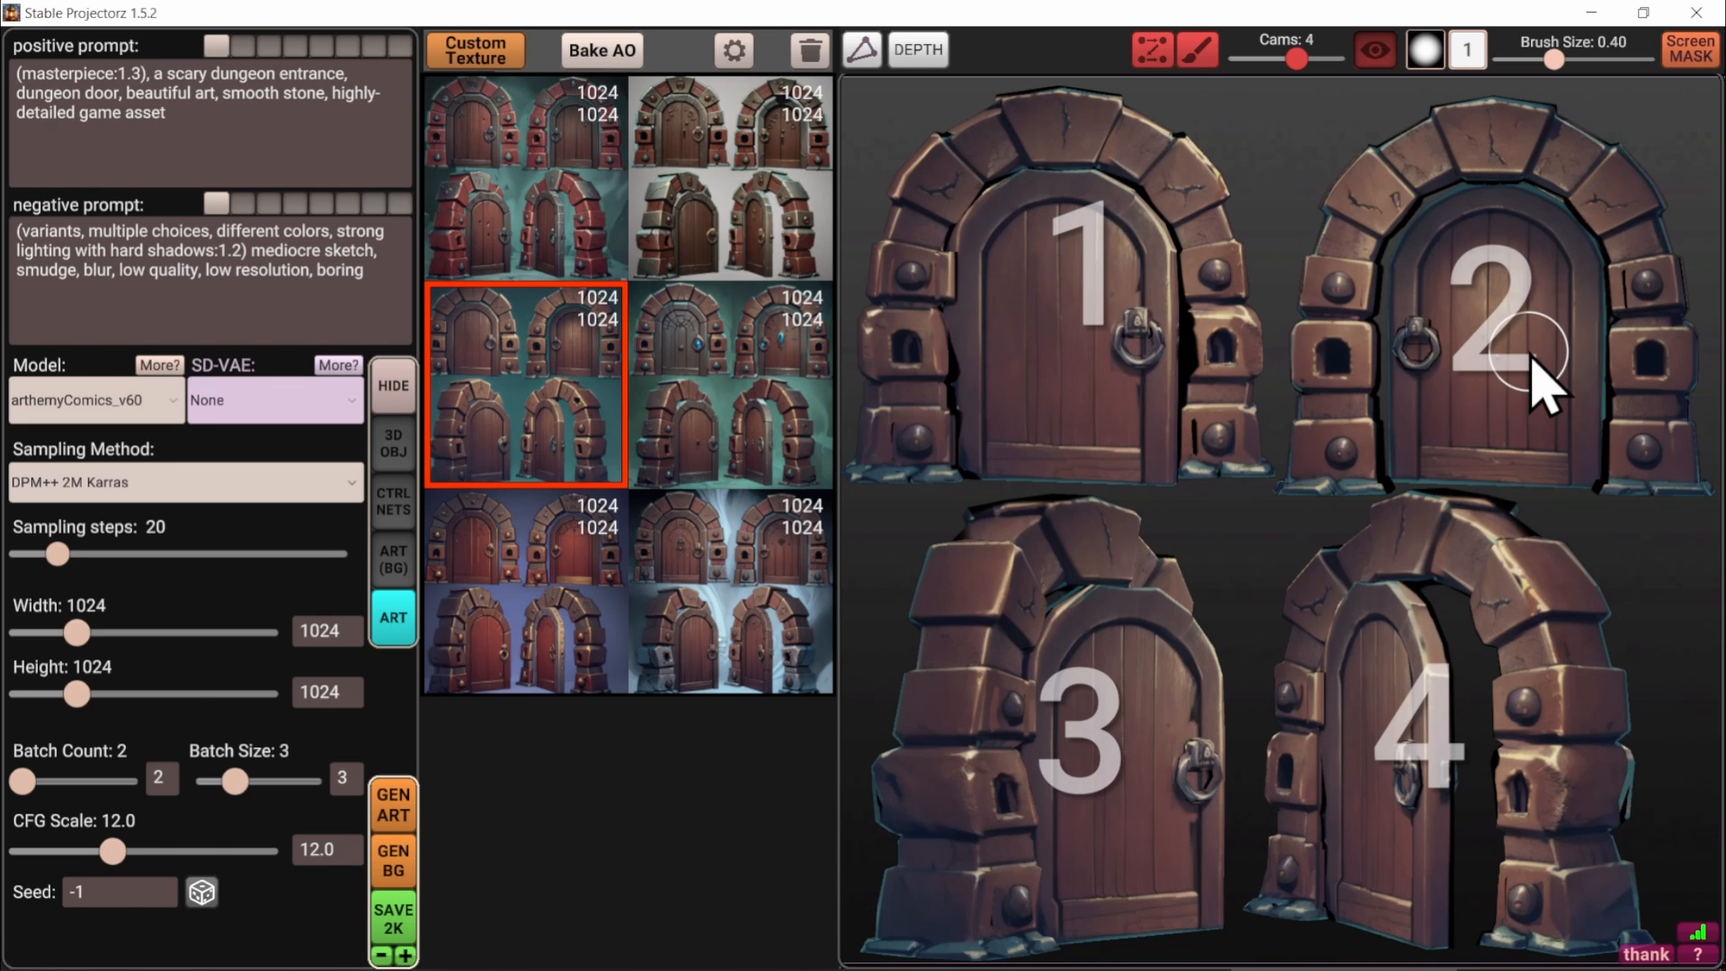
pyautogui.click(791, 467)
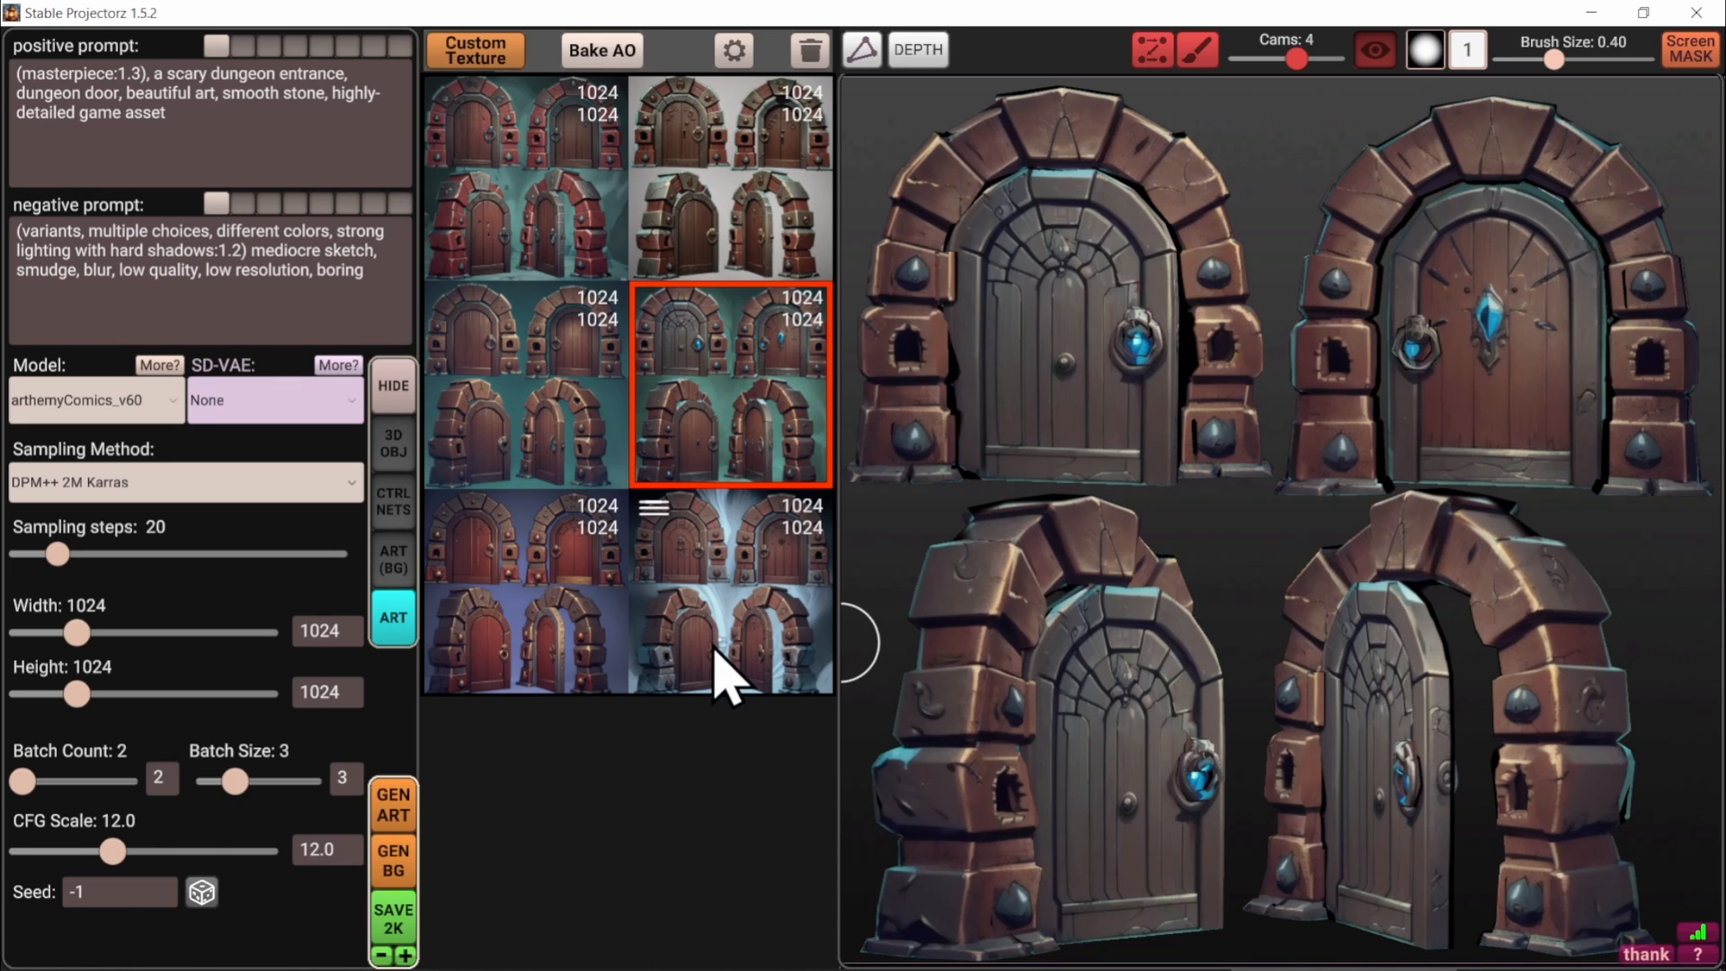
pyautogui.click(558, 662)
pyautogui.click(567, 423)
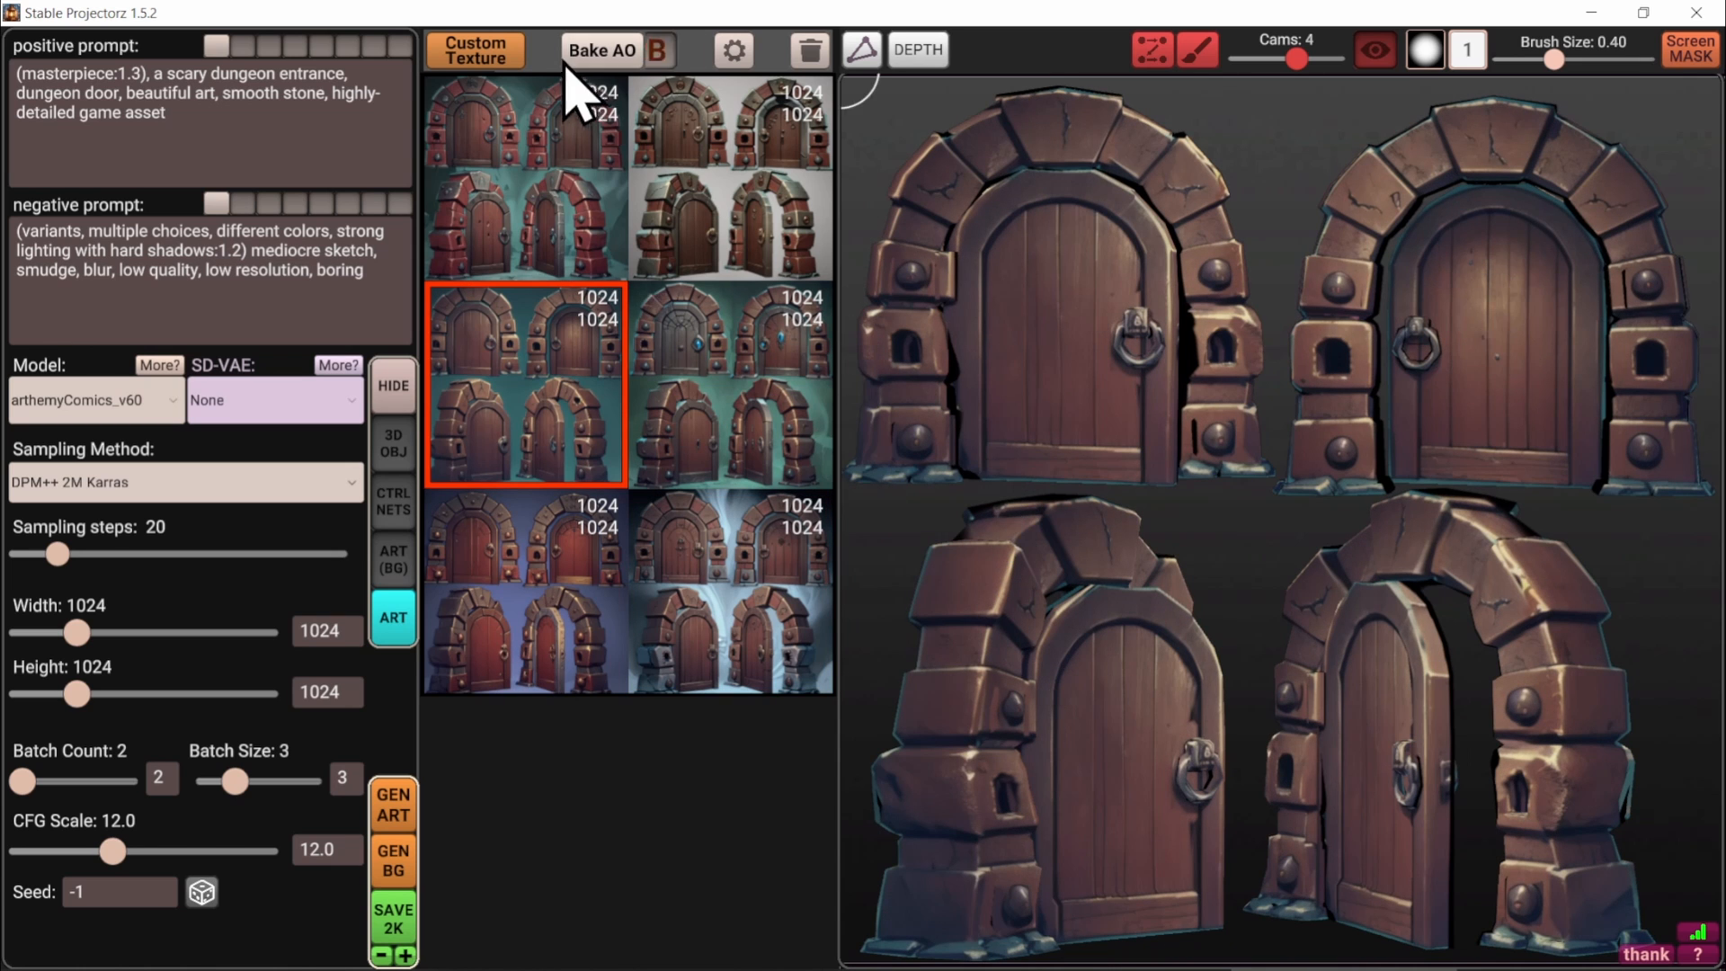
pyautogui.click(809, 49)
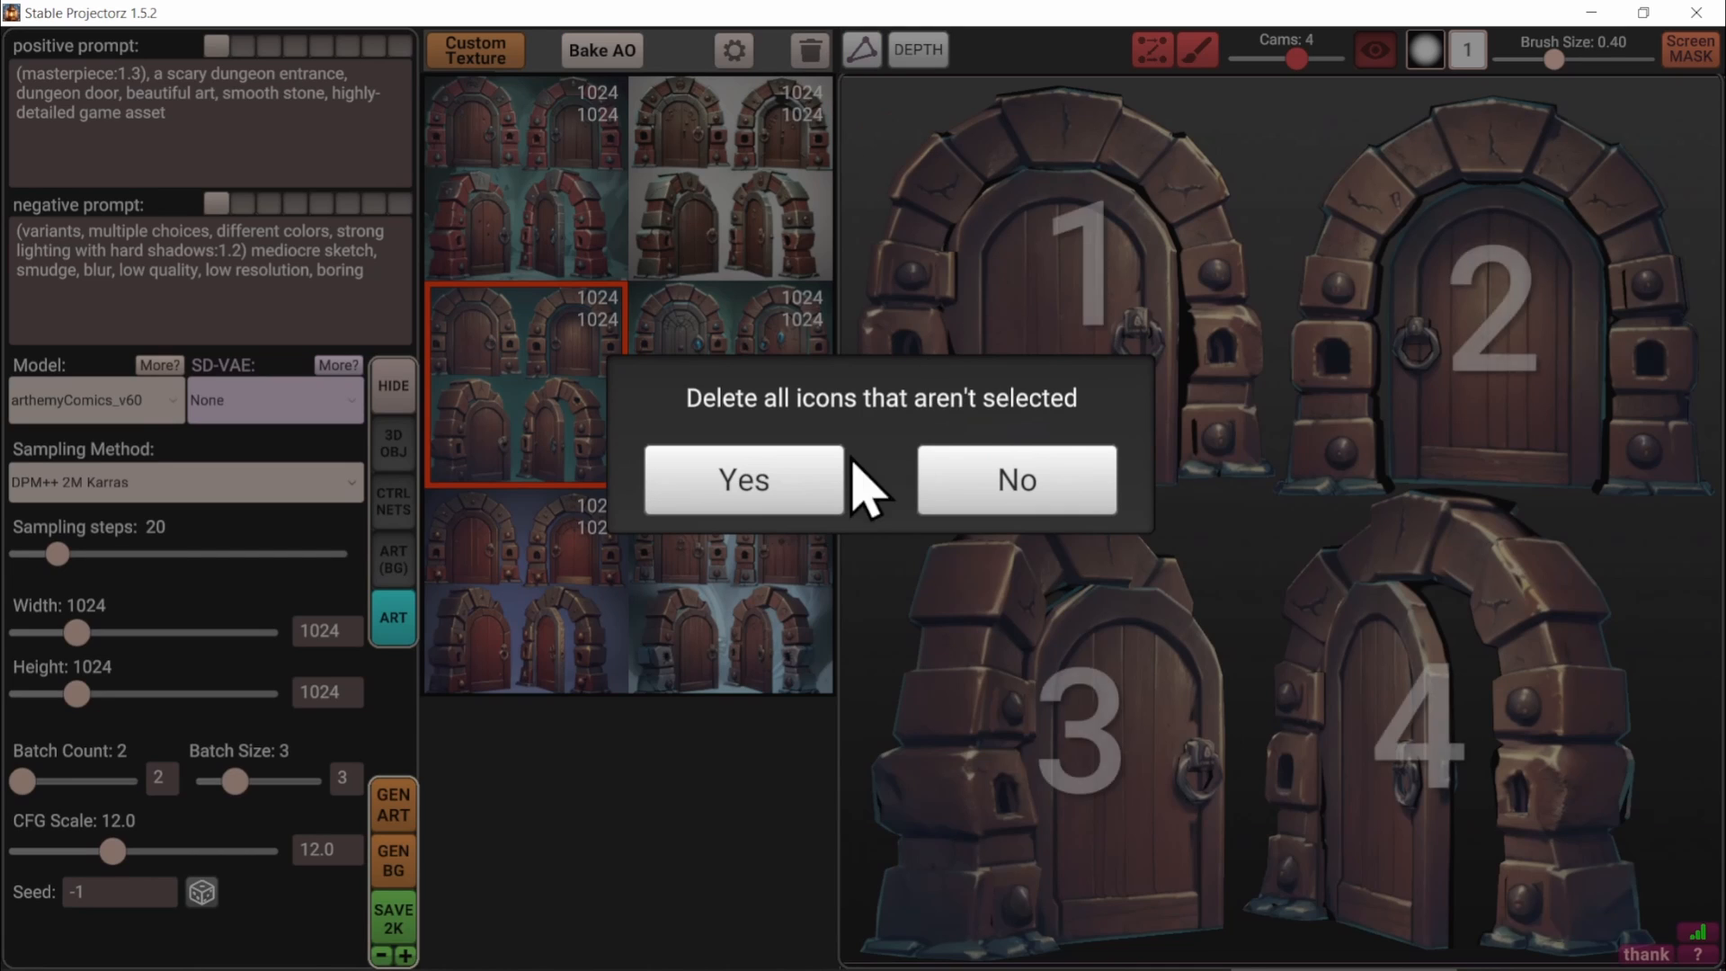
pyautogui.click(813, 481)
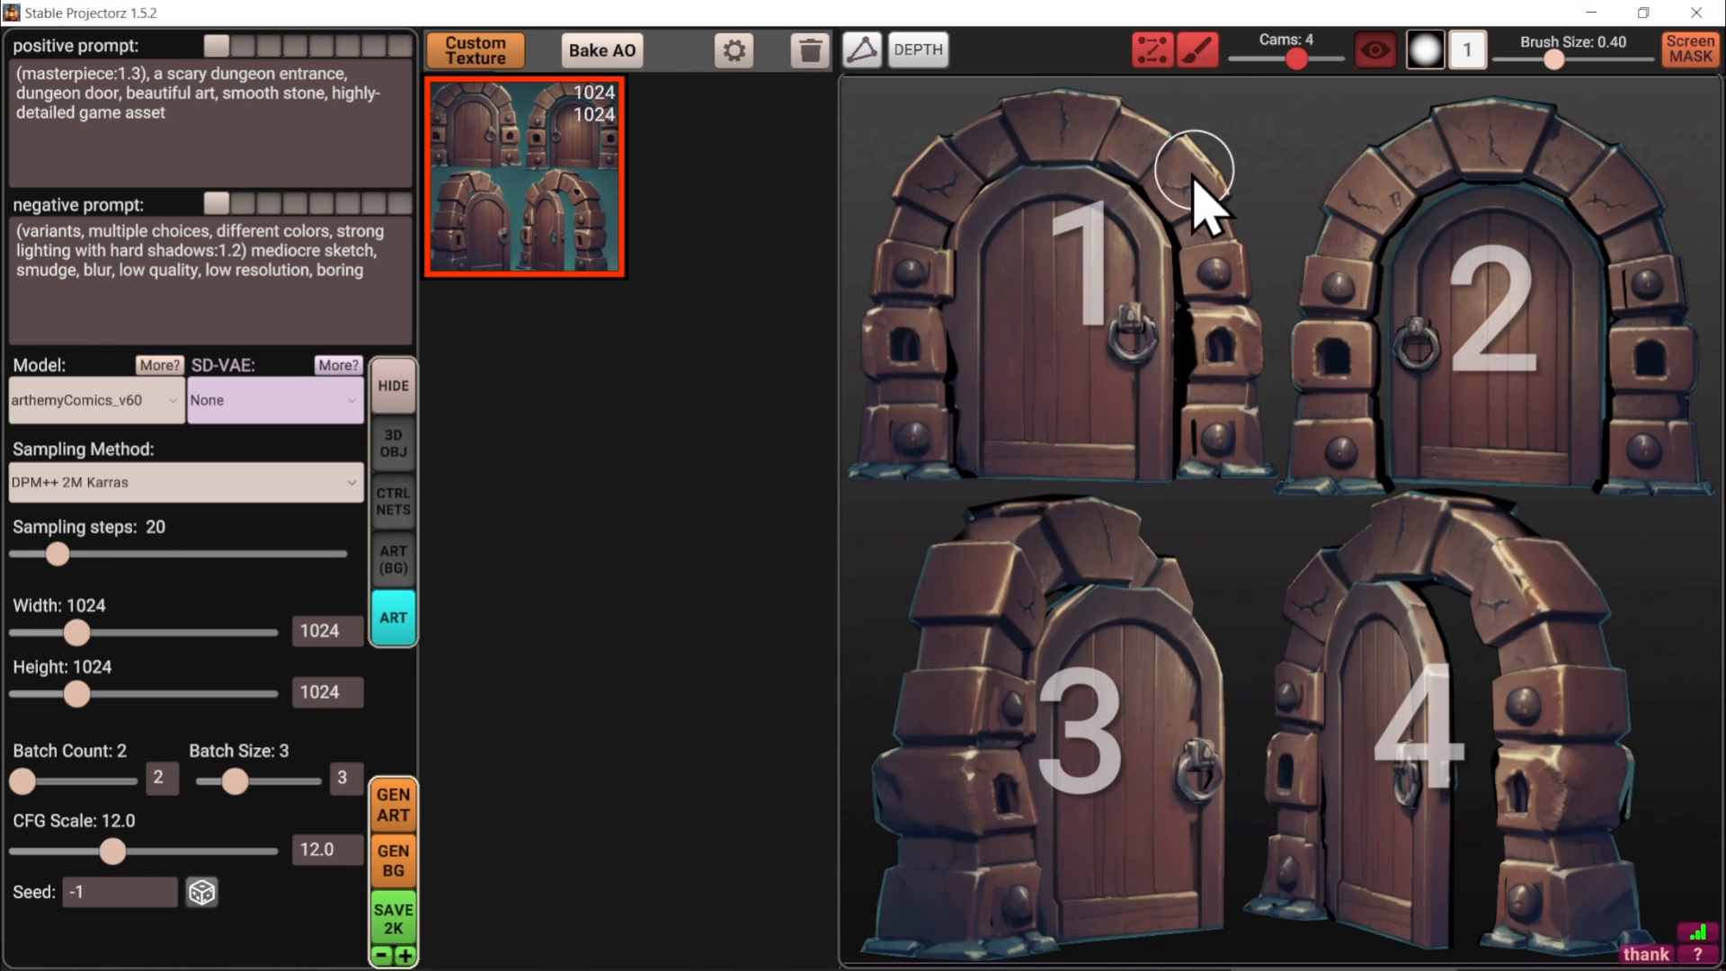
# Switch from editing the multiple camera views to painting projection masks with camera 1 active
pyautogui.click(1080, 278)
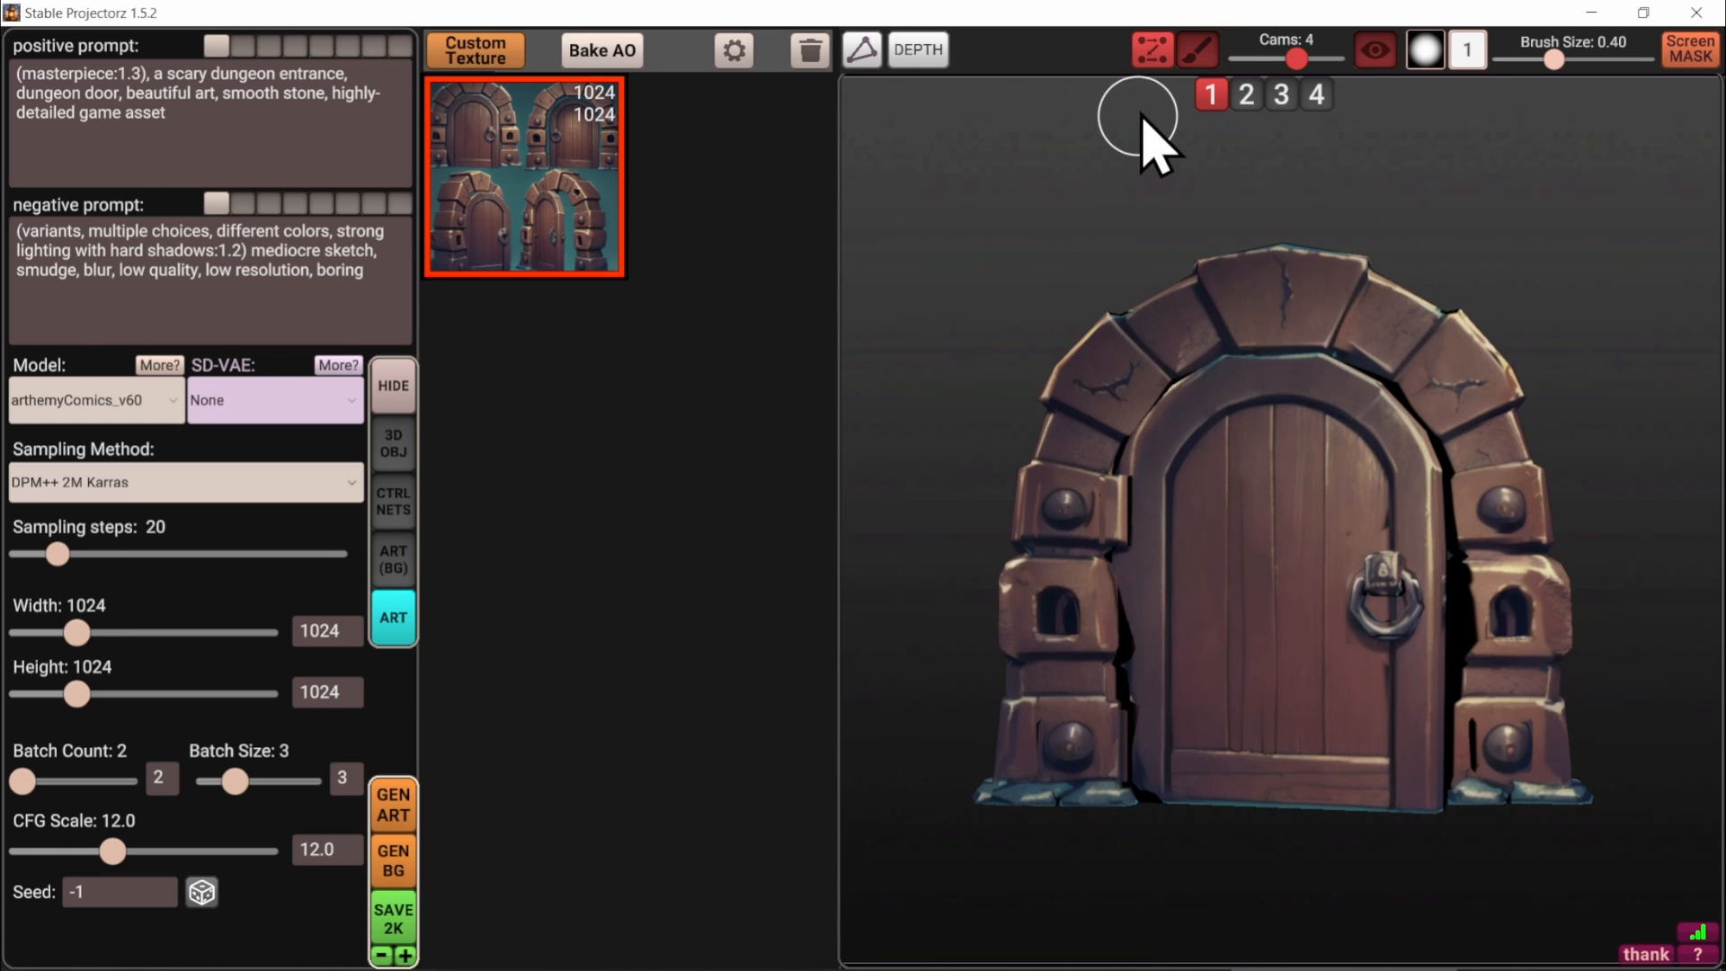
pyautogui.click(1198, 53)
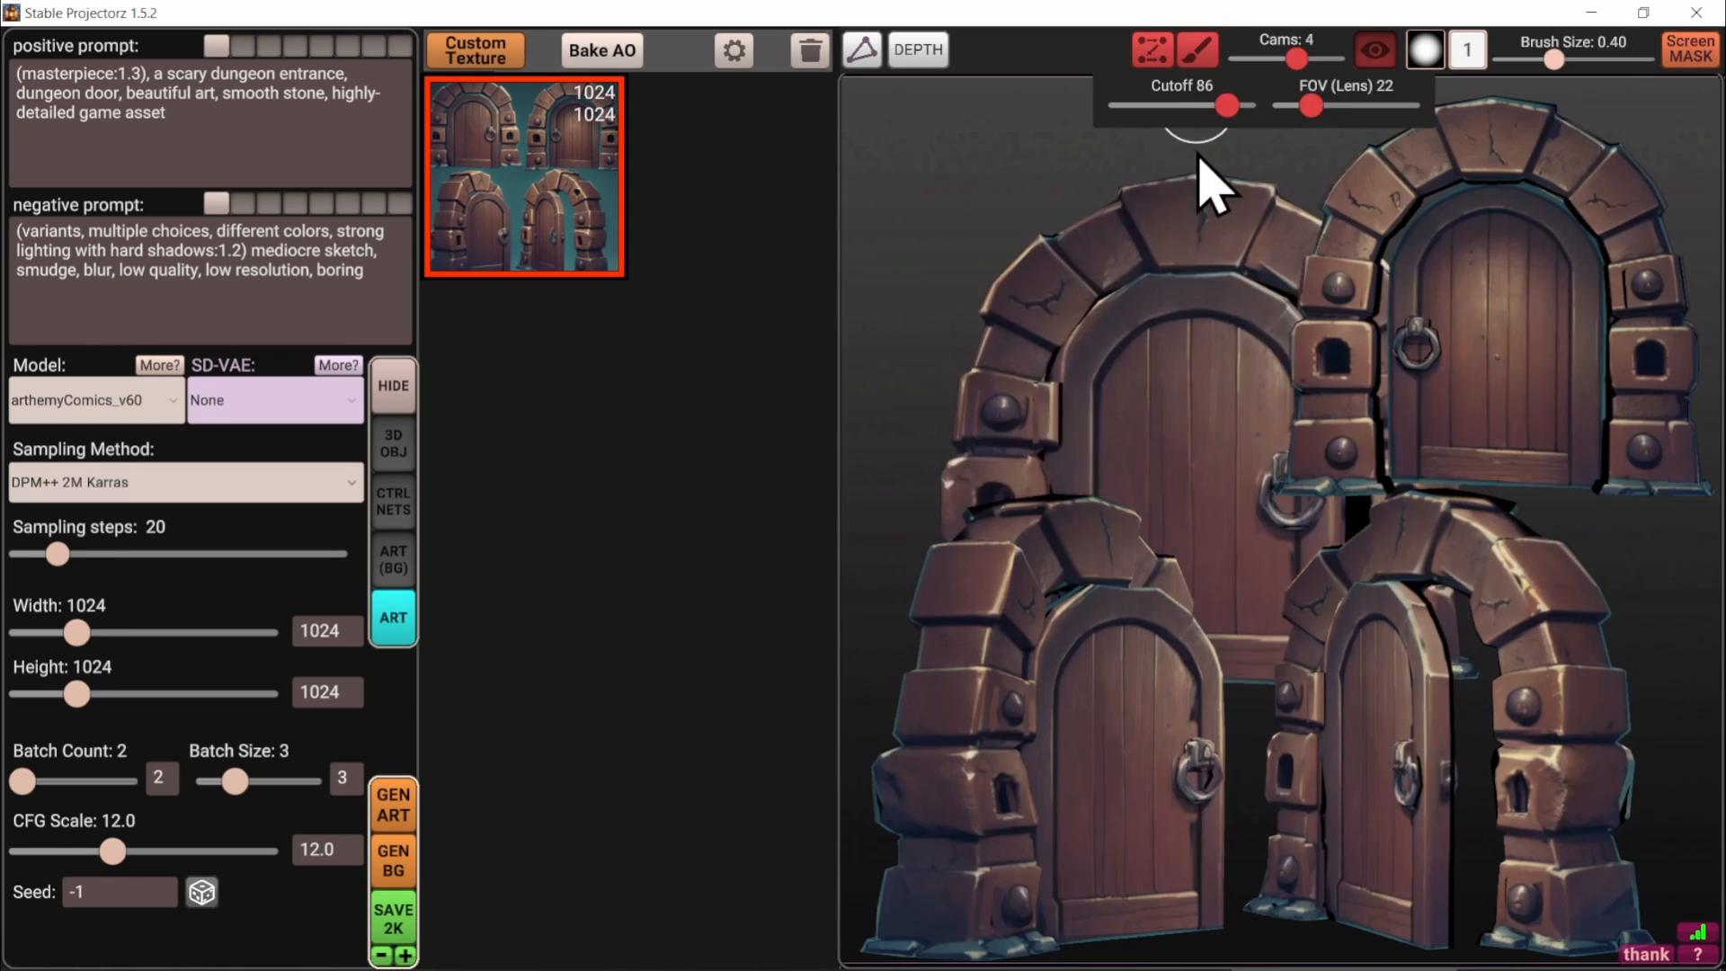
pyautogui.click(1198, 52)
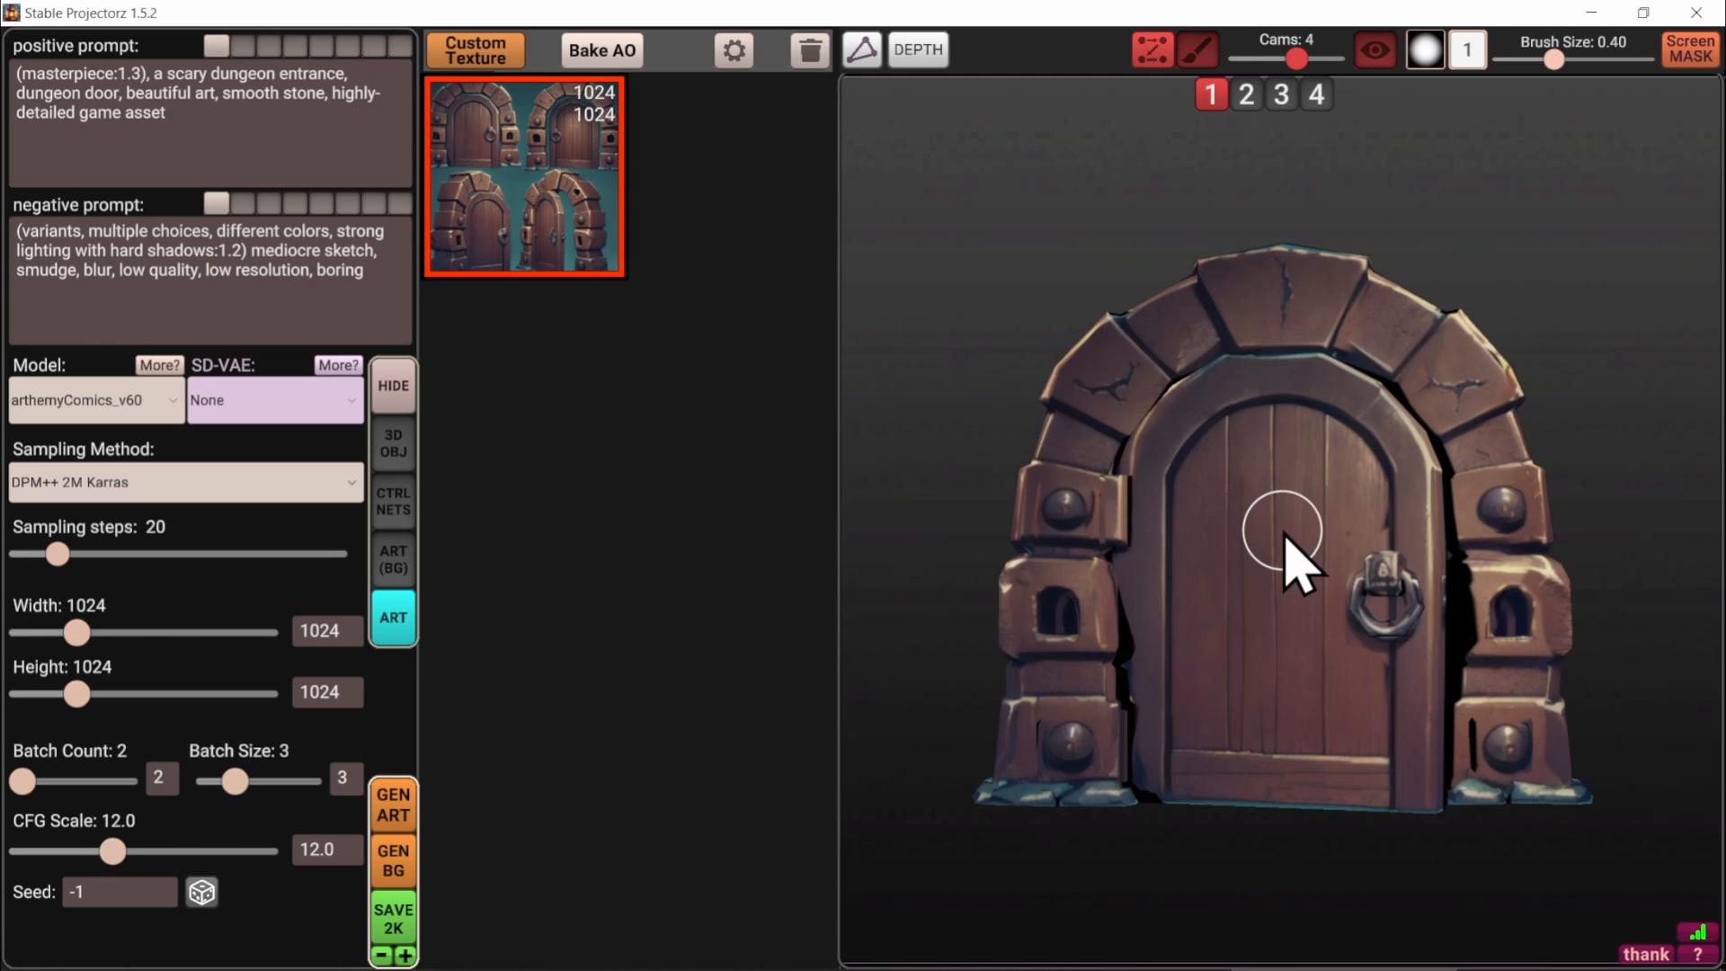
# Examine the projected texture and its seams on the stone pillar left of the door, from the arch to the base
pyautogui.keyDown('alt'); pyautogui.moveTo(1177, 595); pyautogui.dragTo(1237, 620); pyautogui.keyUp('alt')
pyautogui.scroll(3, 1059, 717)
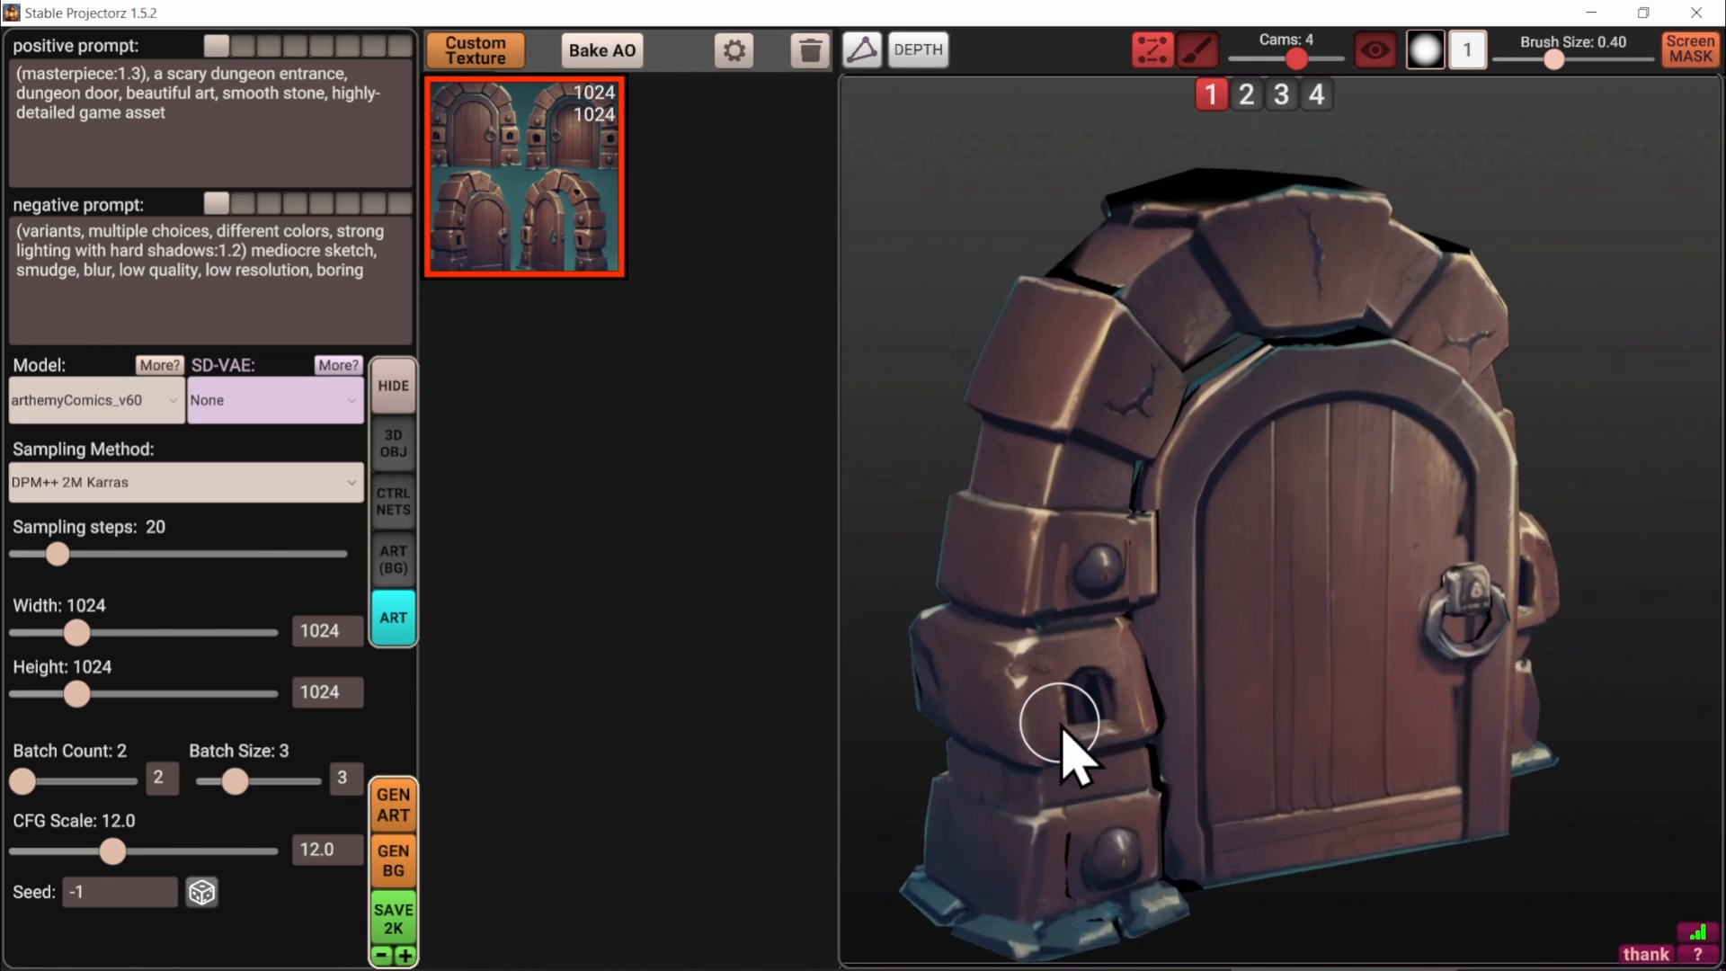
pyautogui.moveTo(1060, 720)
pyautogui.keyDown('alt'); pyautogui.mouseDown(button='middle')
pyautogui.moveTo(1199, 554)
pyautogui.moveTo(1225, 649)
pyautogui.mouseUp(button='middle'); pyautogui.keyUp('alt')
pyautogui.scroll(2, 1199, 553)
pyautogui.keyDown('alt'); pyautogui.moveTo(1225, 649); pyautogui.dragTo(1220, 624); pyautogui.keyUp('alt')
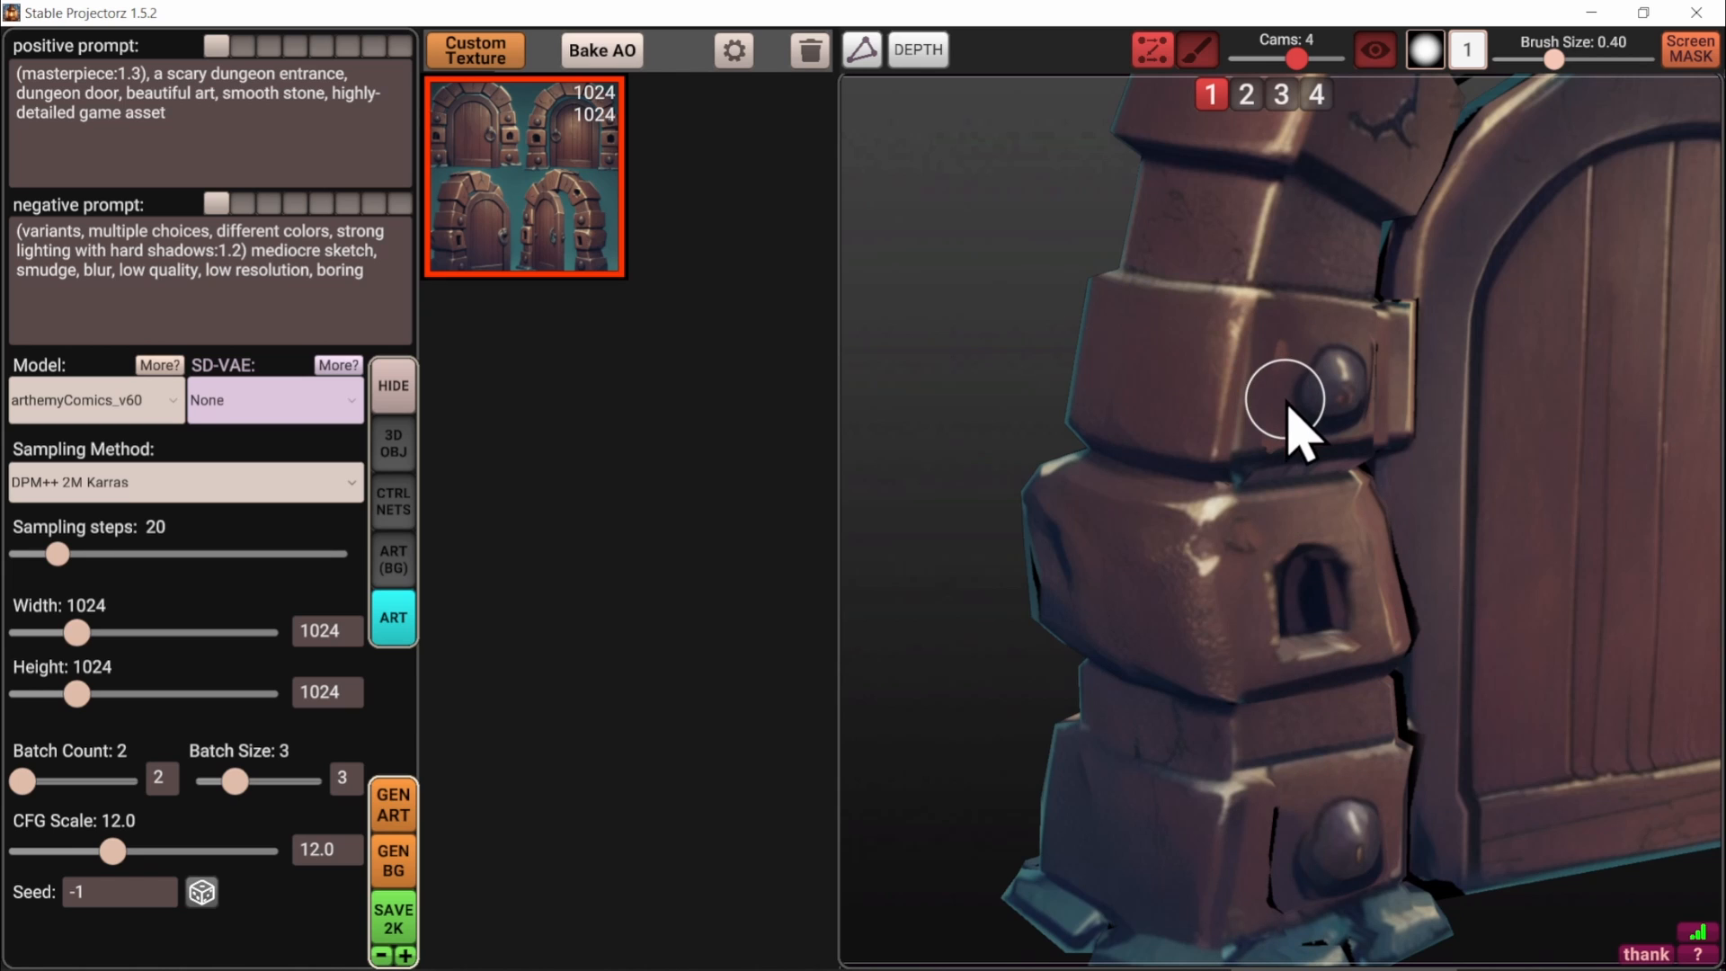
pyautogui.moveTo(543, 132)
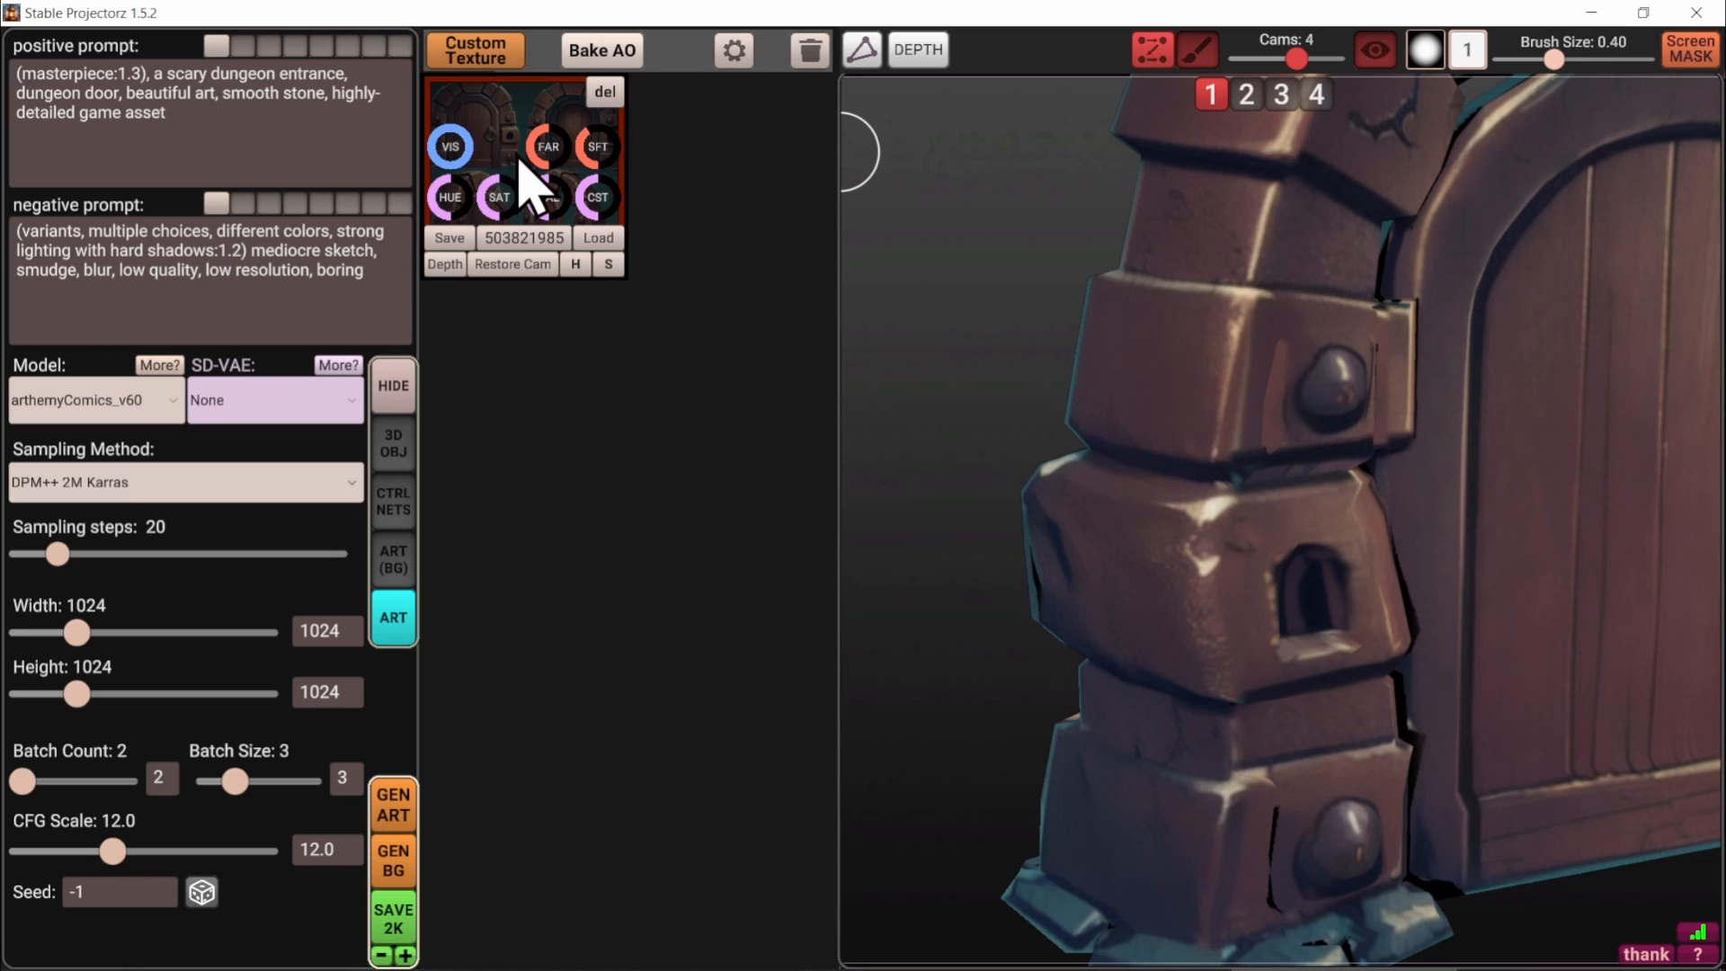
pyautogui.scroll(2, 1305, 615)
pyautogui.moveTo(1305, 616); pyautogui.dragTo(1344, 401, button='middle')
pyautogui.scroll(3, 1344, 401)
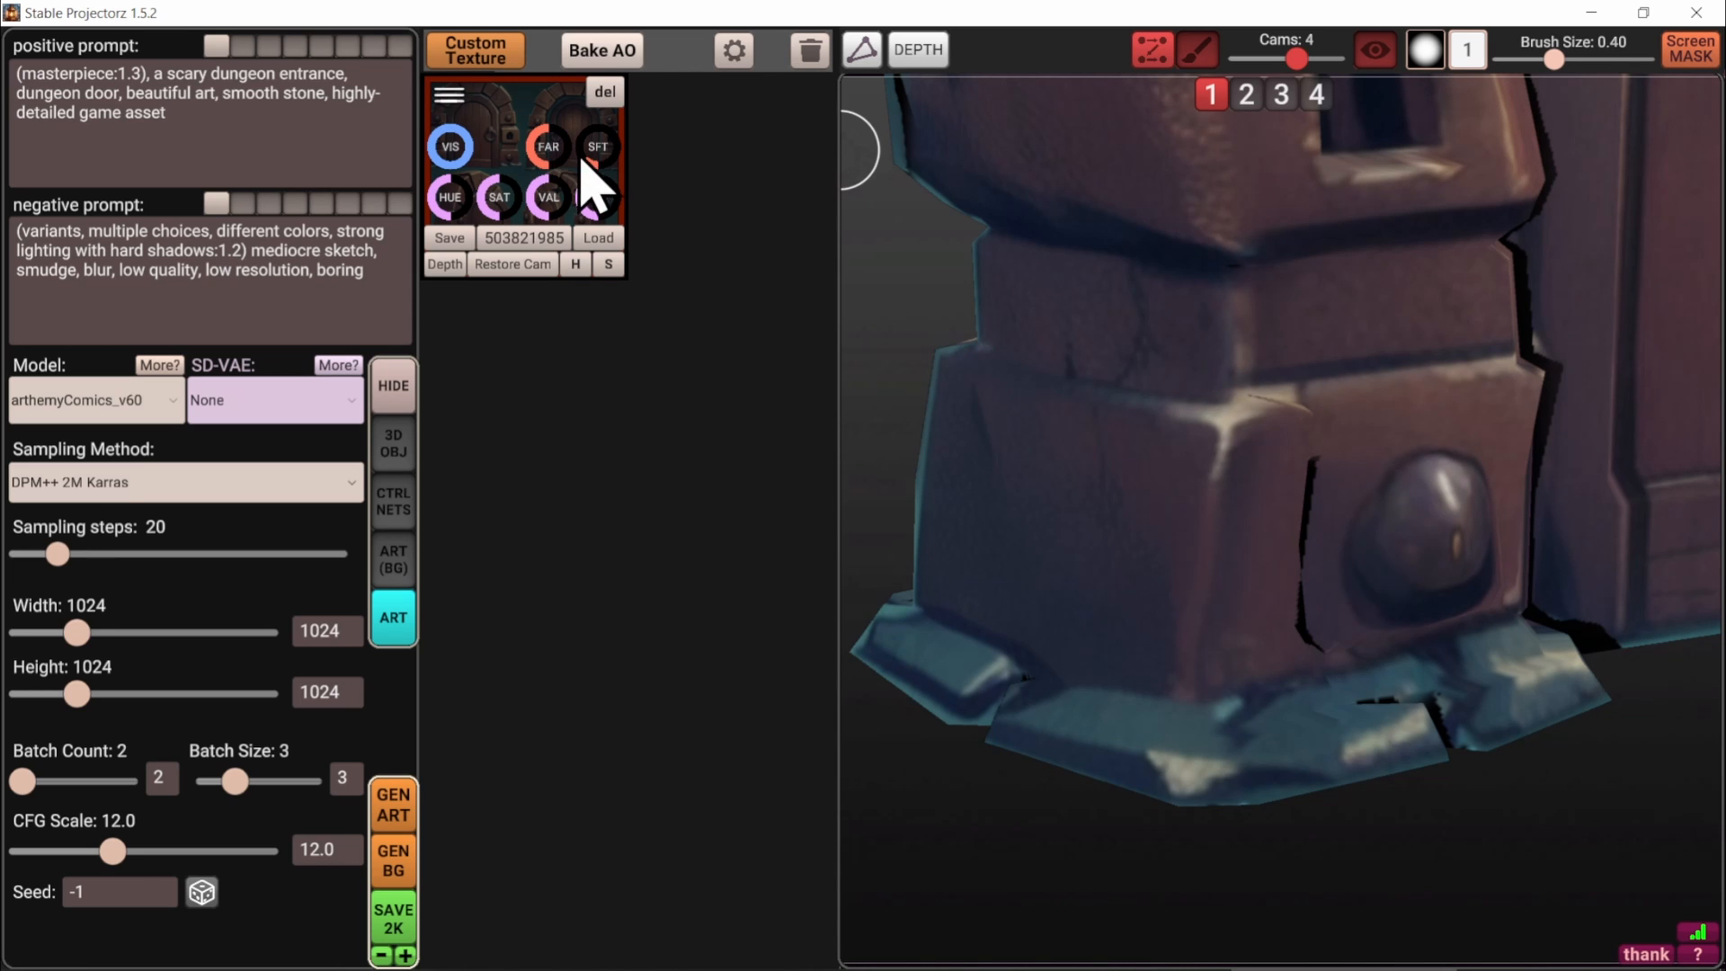
pyautogui.scroll(-4, 1337, 326)
pyautogui.moveTo(1368, 380); pyautogui.dragTo(1394, 534, button='middle')
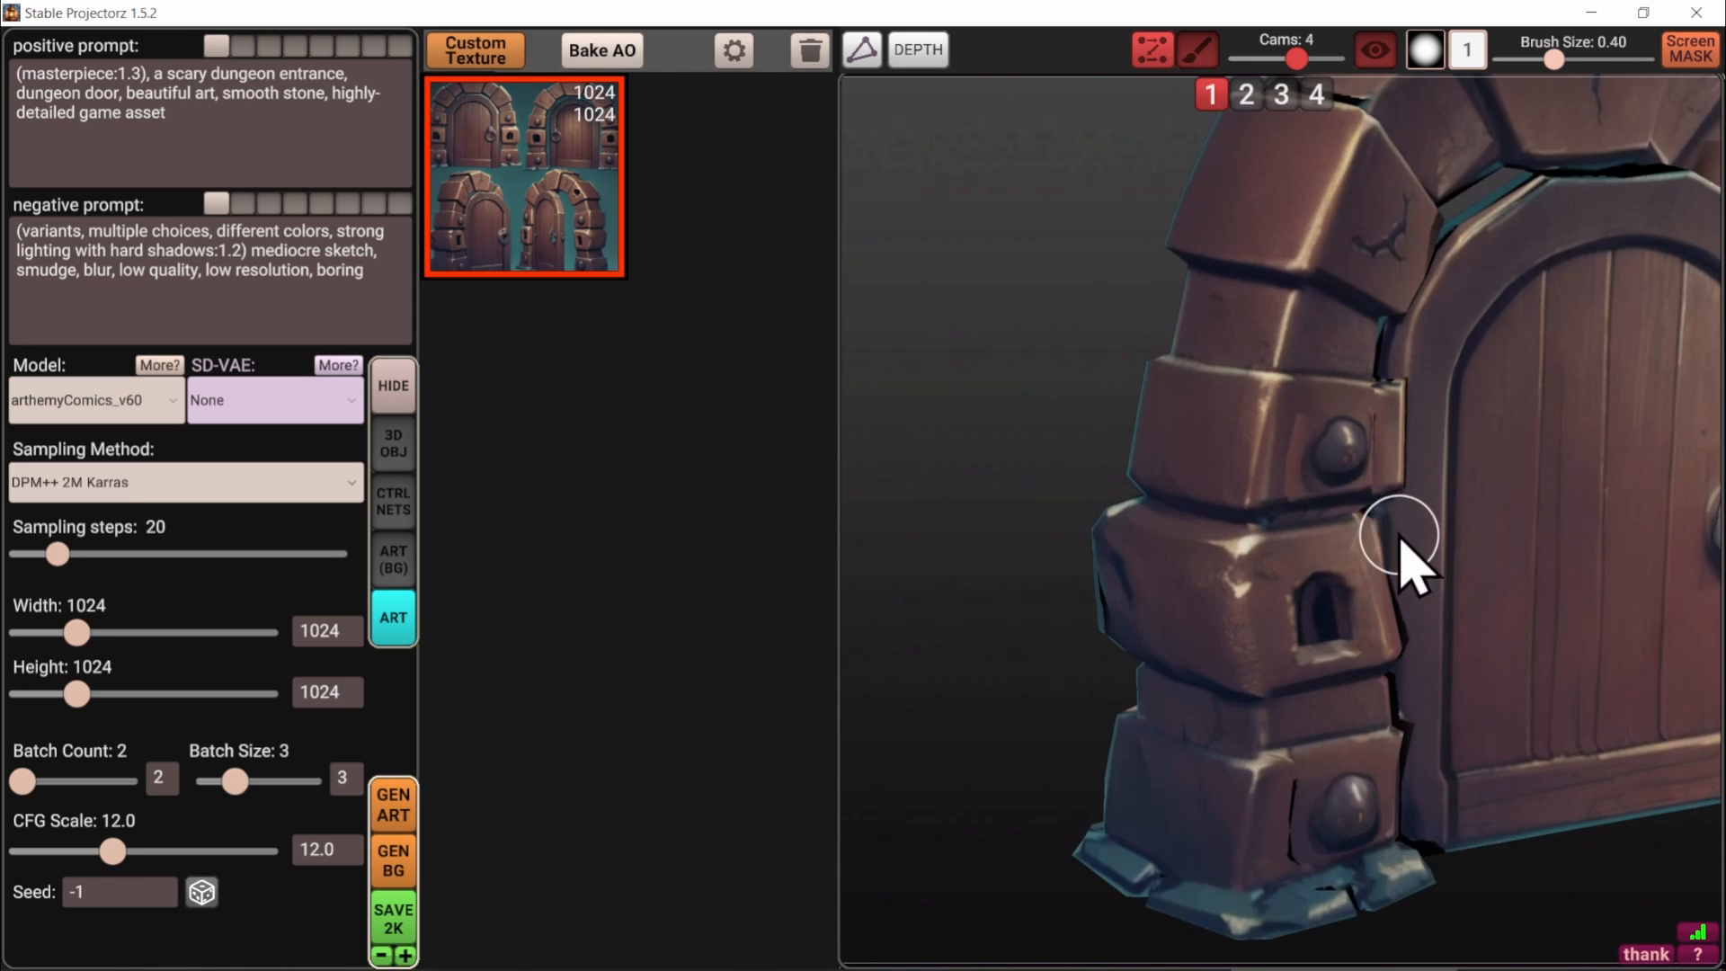
pyautogui.keyDown('alt'); pyautogui.moveTo(1395, 533); pyautogui.dragTo(1124, 593); pyautogui.keyUp('alt')
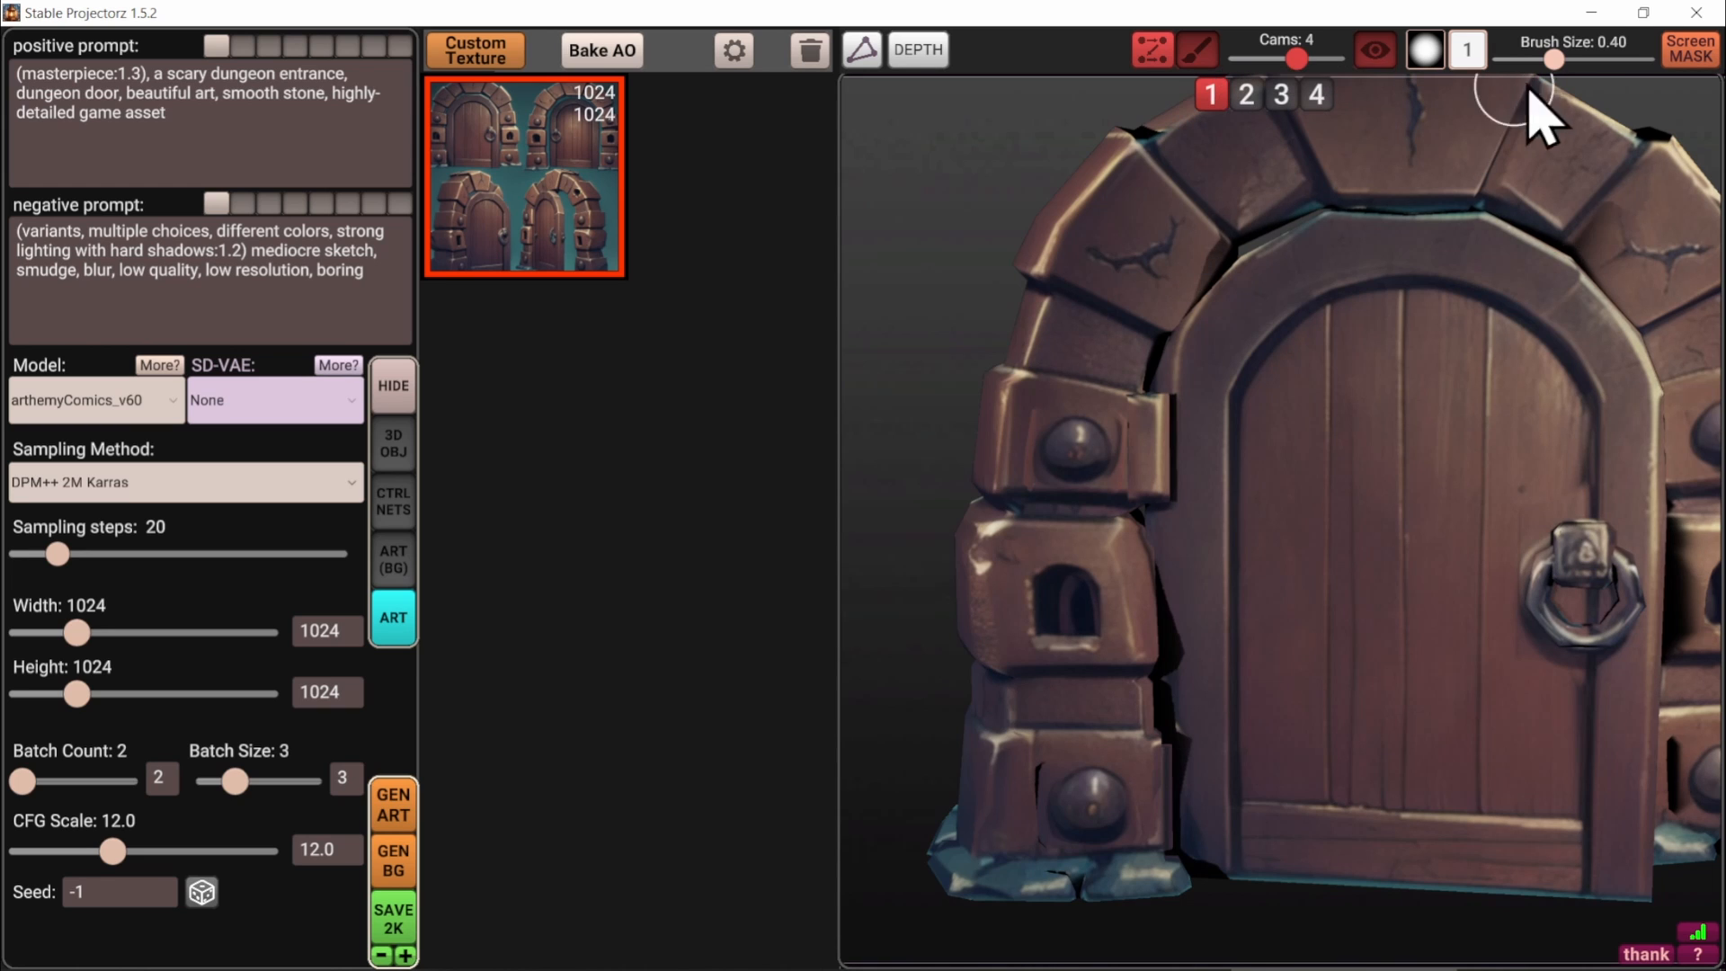
# Enlarge the brush to 0.98 and paint camera 1's projection along the outer side of the arch
pyautogui.moveTo(1580, 63); pyautogui.dragTo(1620, 61)
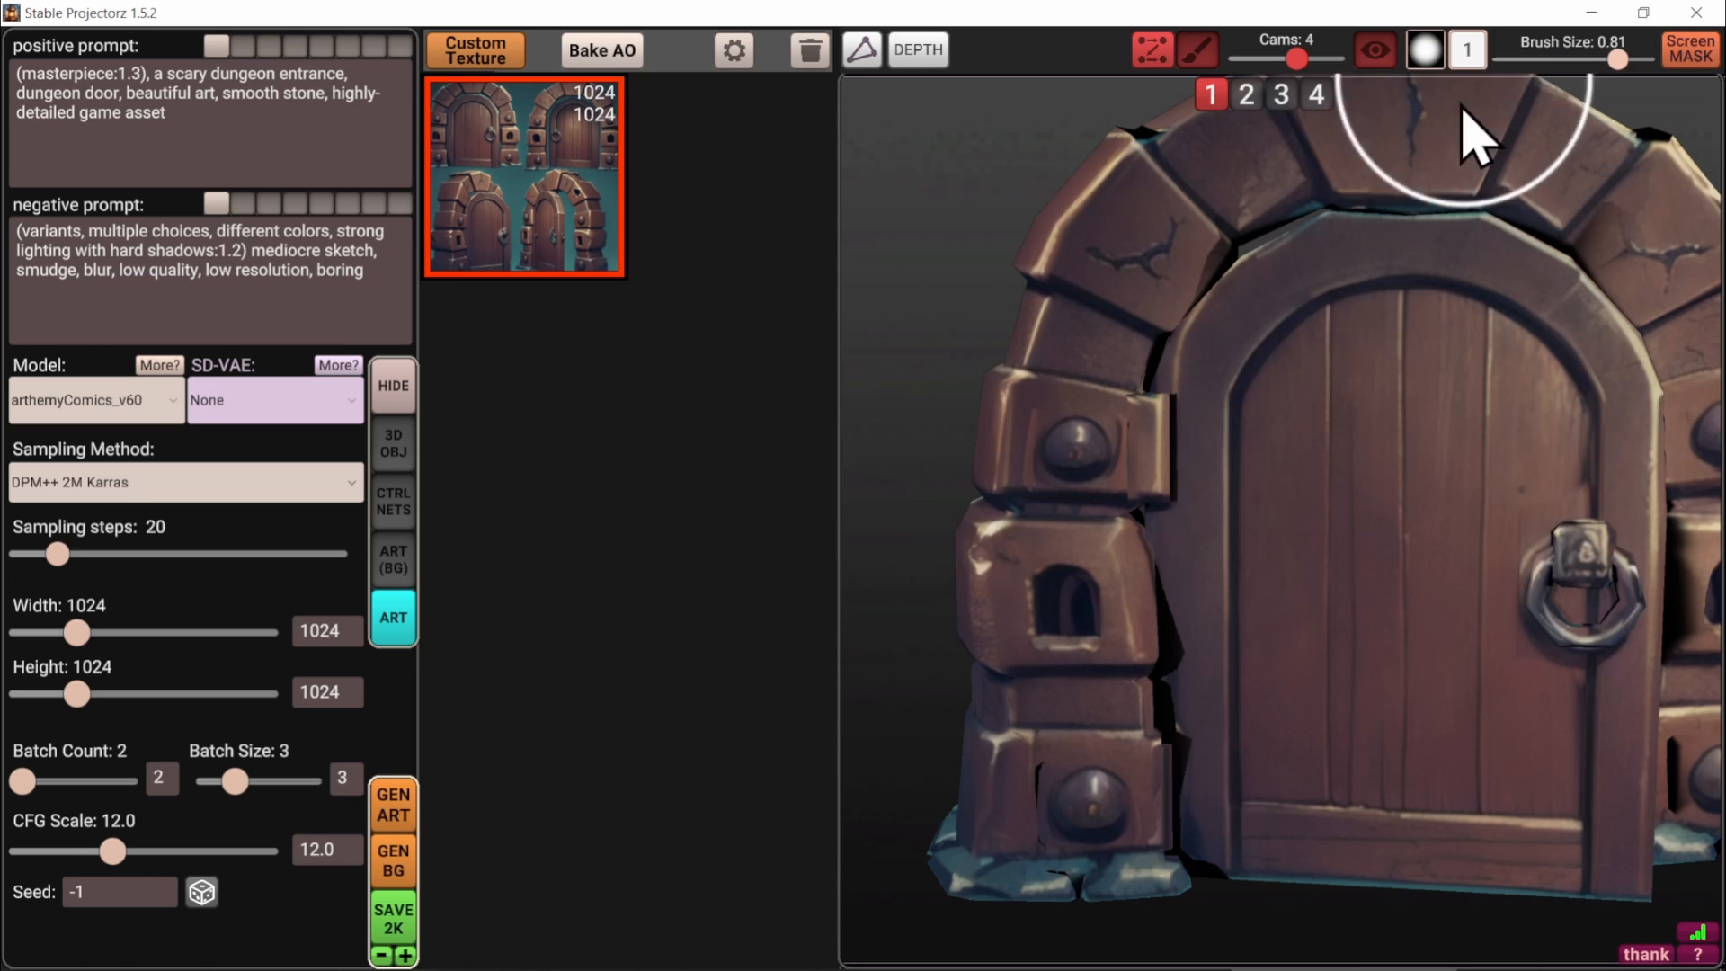
pyautogui.moveTo(1047, 395)
pyautogui.keyDown('alt'); pyautogui.mouseDown()
pyautogui.moveTo(1053, 449)
pyautogui.moveTo(1086, 492)
pyautogui.mouseUp(); pyautogui.keyUp('alt')
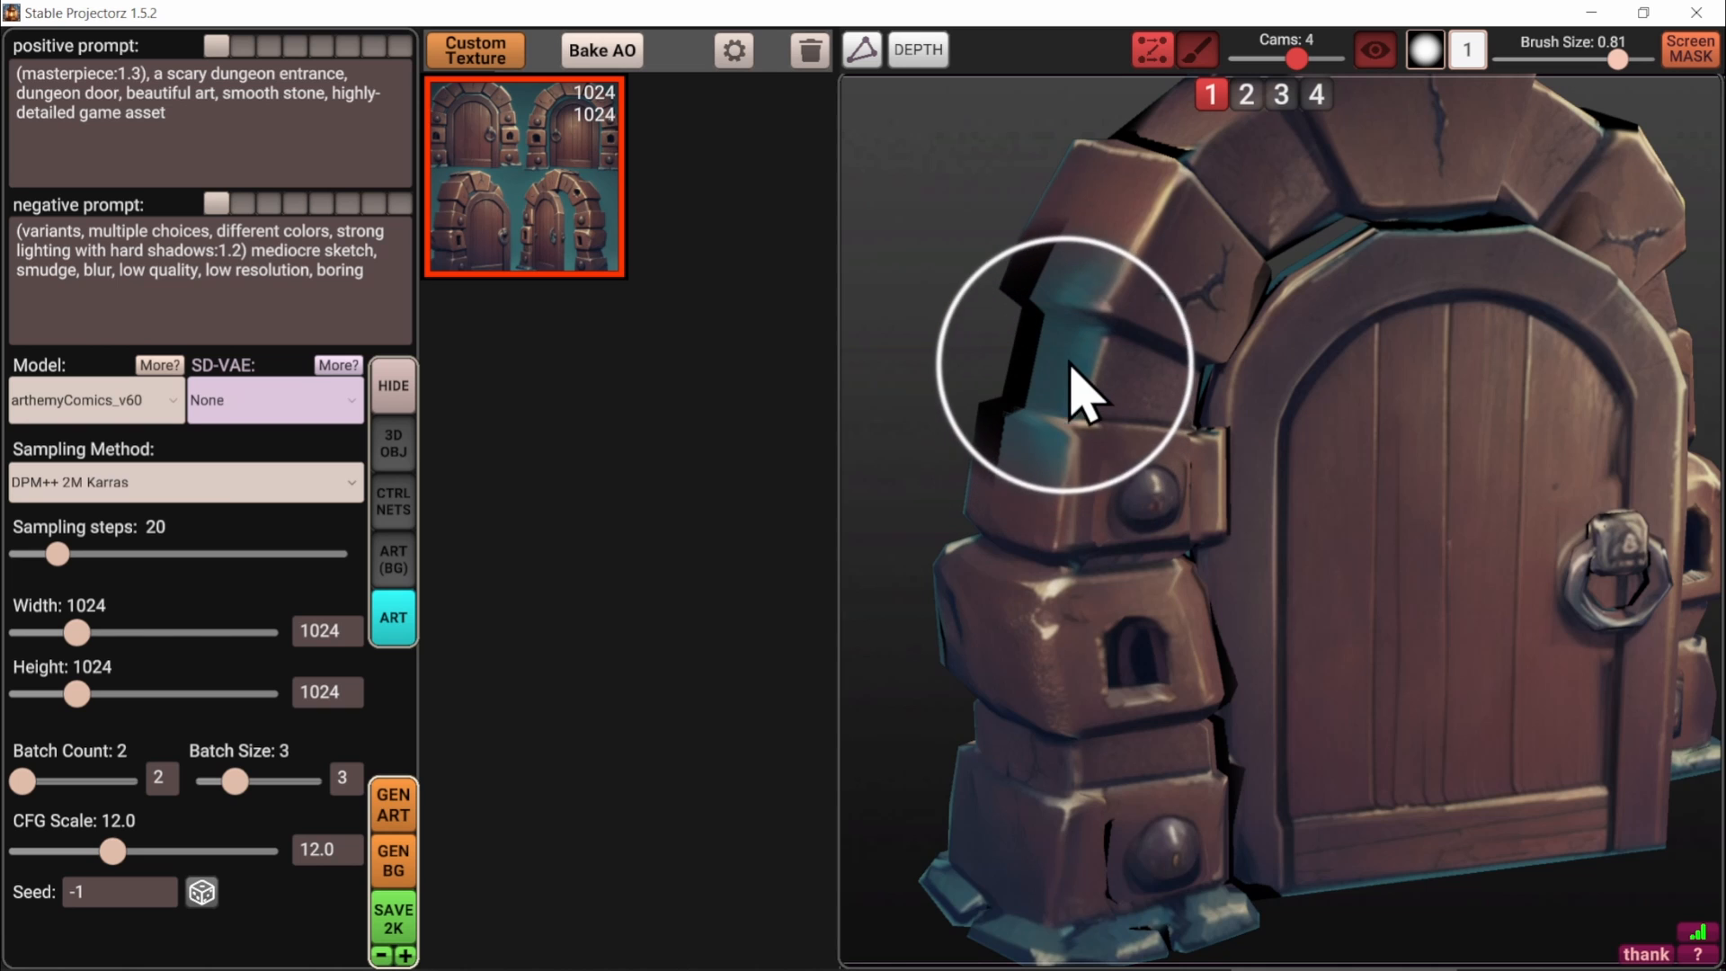
pyautogui.press(']')
pyautogui.press(']')
pyautogui.press(']')
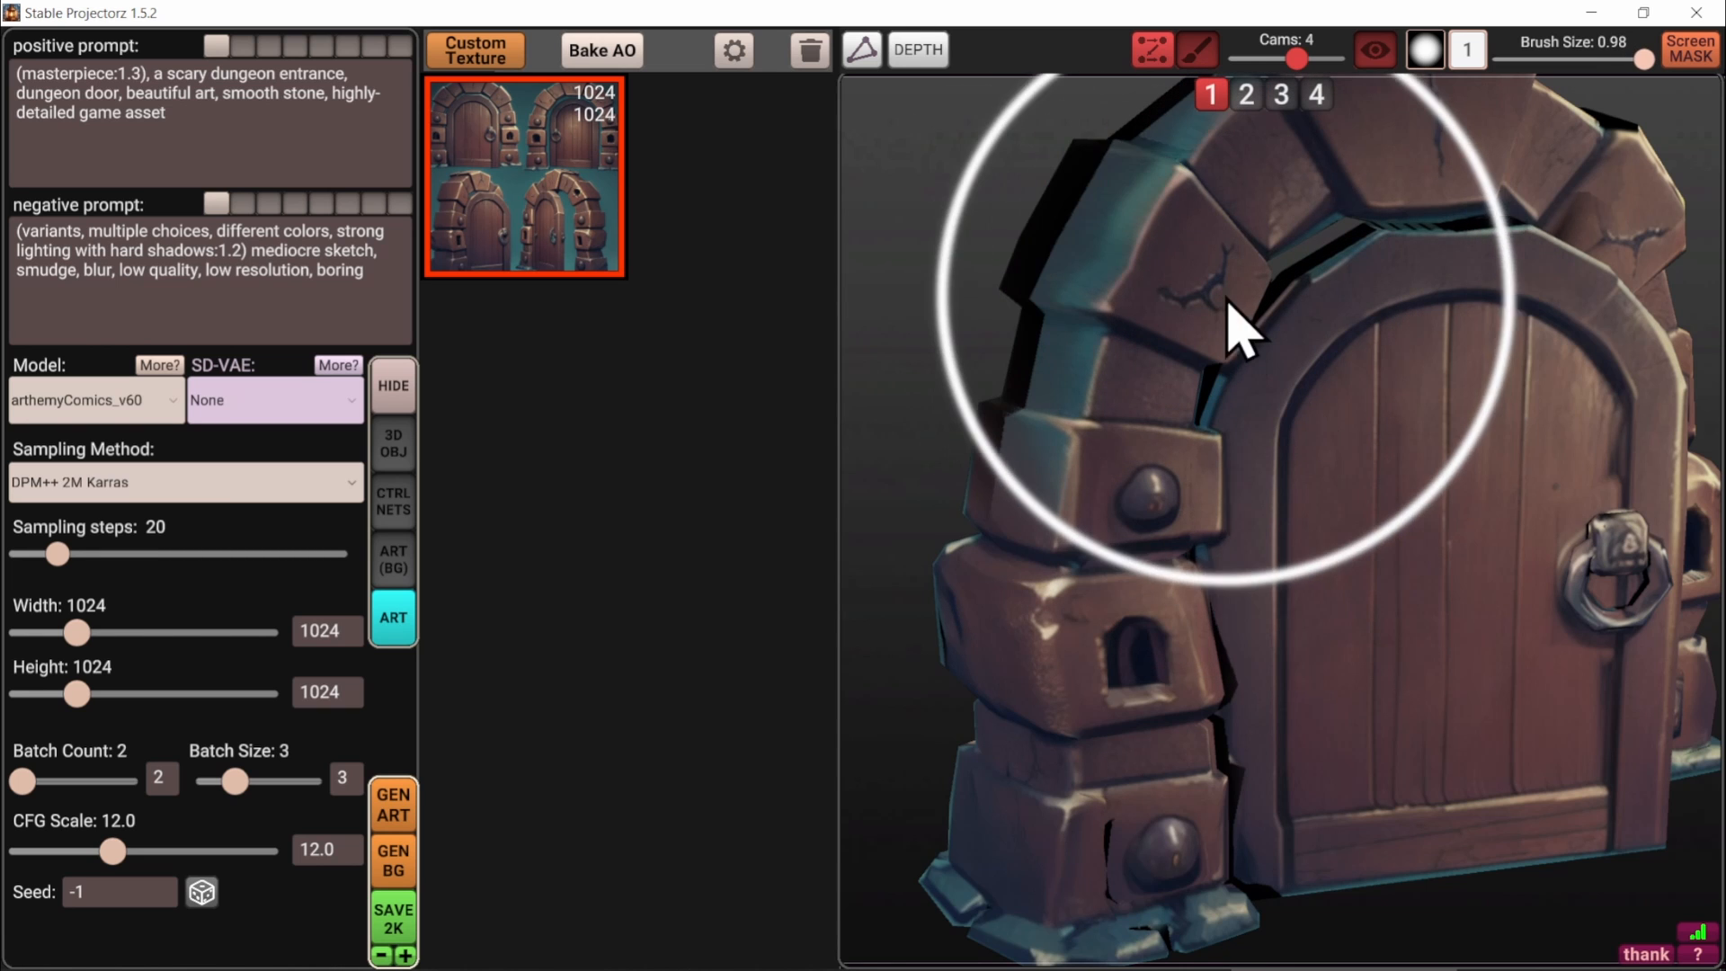
pyautogui.moveTo(1236, 311); pyautogui.dragTo(1329, 316, button='middle')
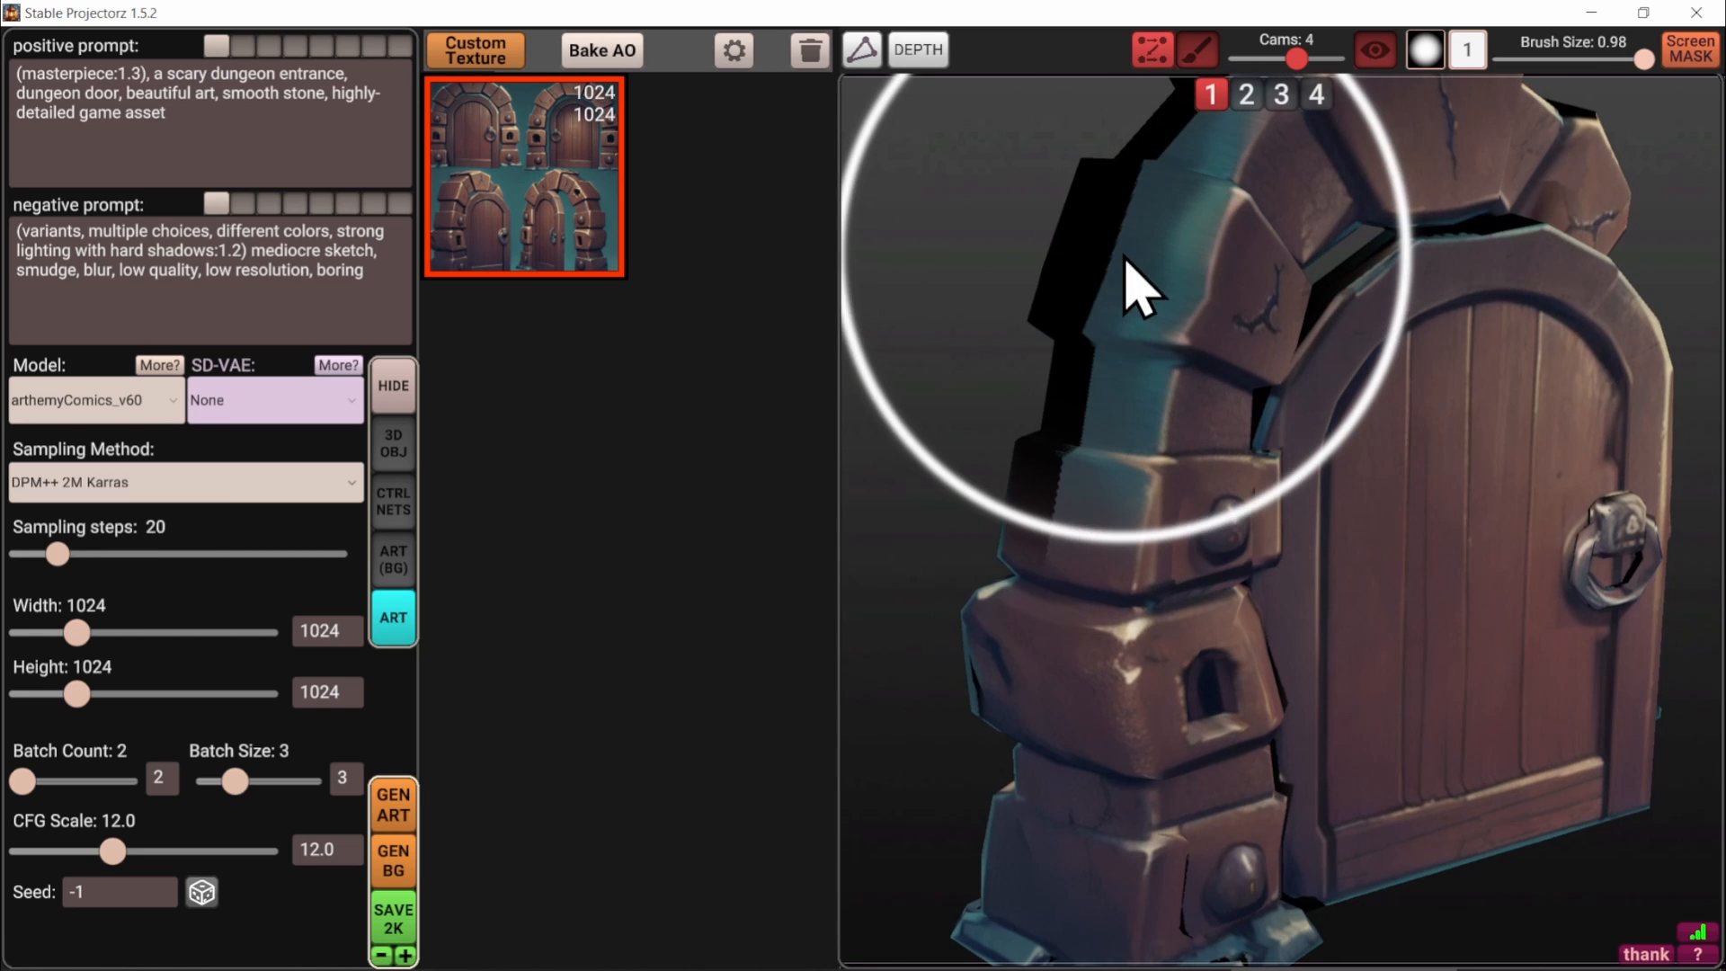
pyautogui.moveTo(1213, 272)
pyautogui.mouseDown(button='middle')
pyautogui.moveTo(1107, 278)
pyautogui.moveTo(1103, 198)
pyautogui.mouseUp(button='middle')
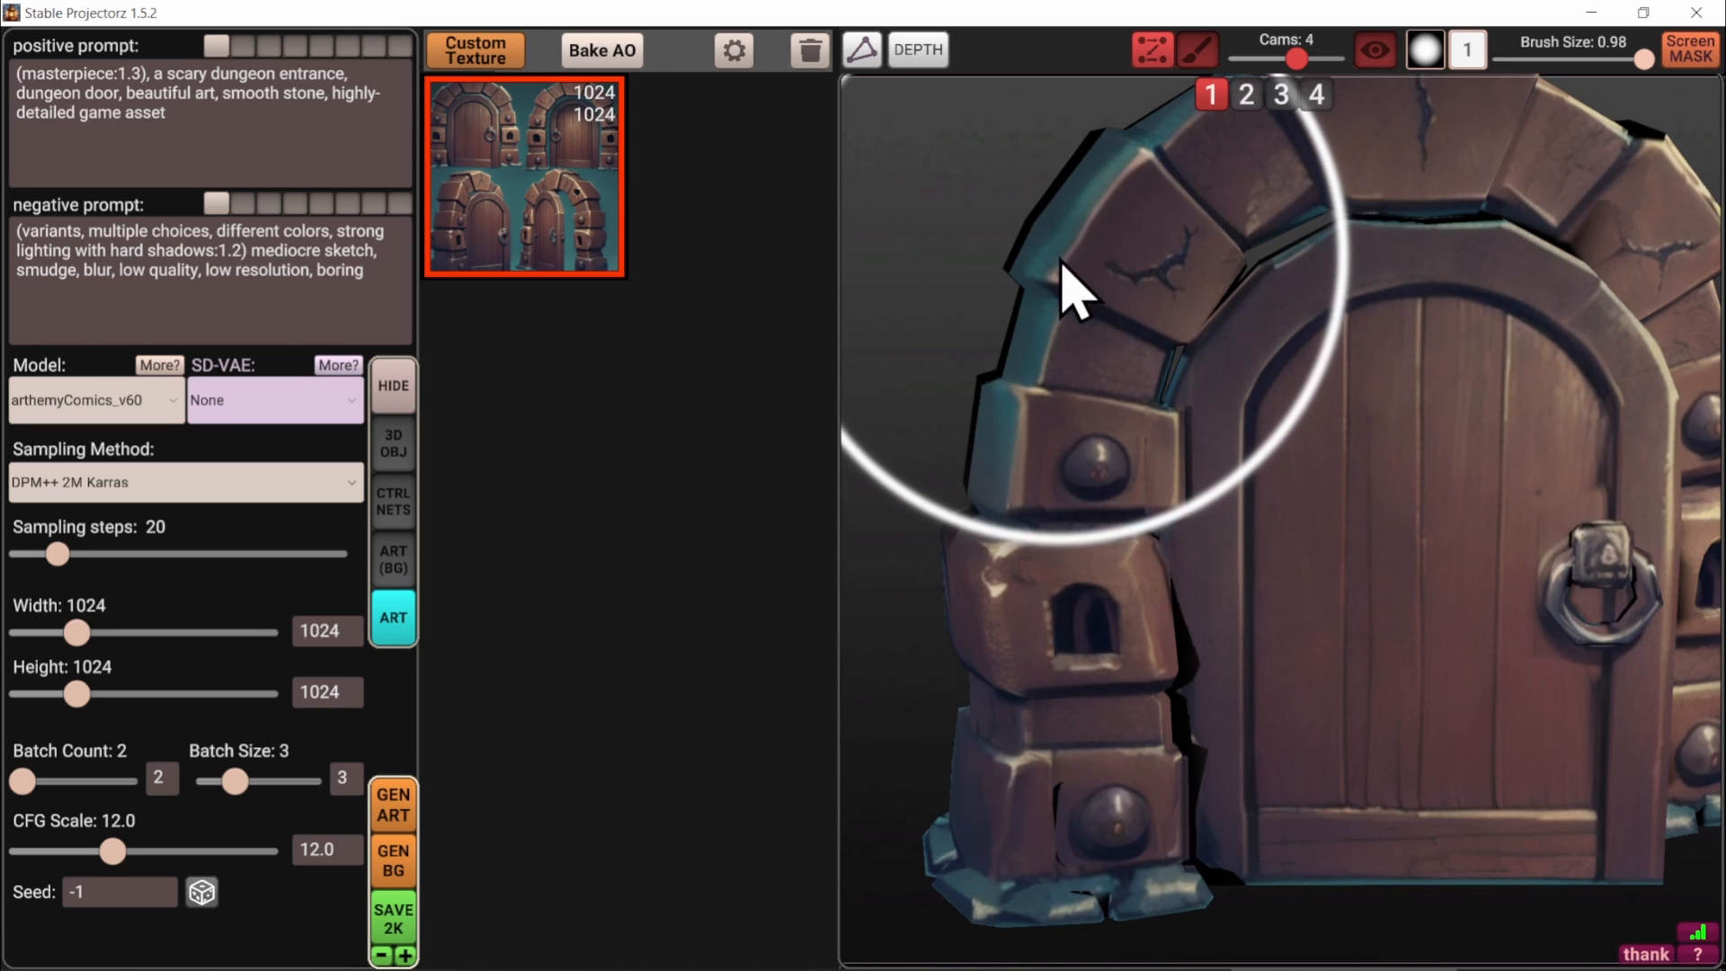
# Reduce the brush size to 0.55 and brush camera 1's stretched teal projection off the arch's outer edge
pyautogui.press('[')
pyautogui.press('[')
pyautogui.press('[')
pyautogui.press('[')
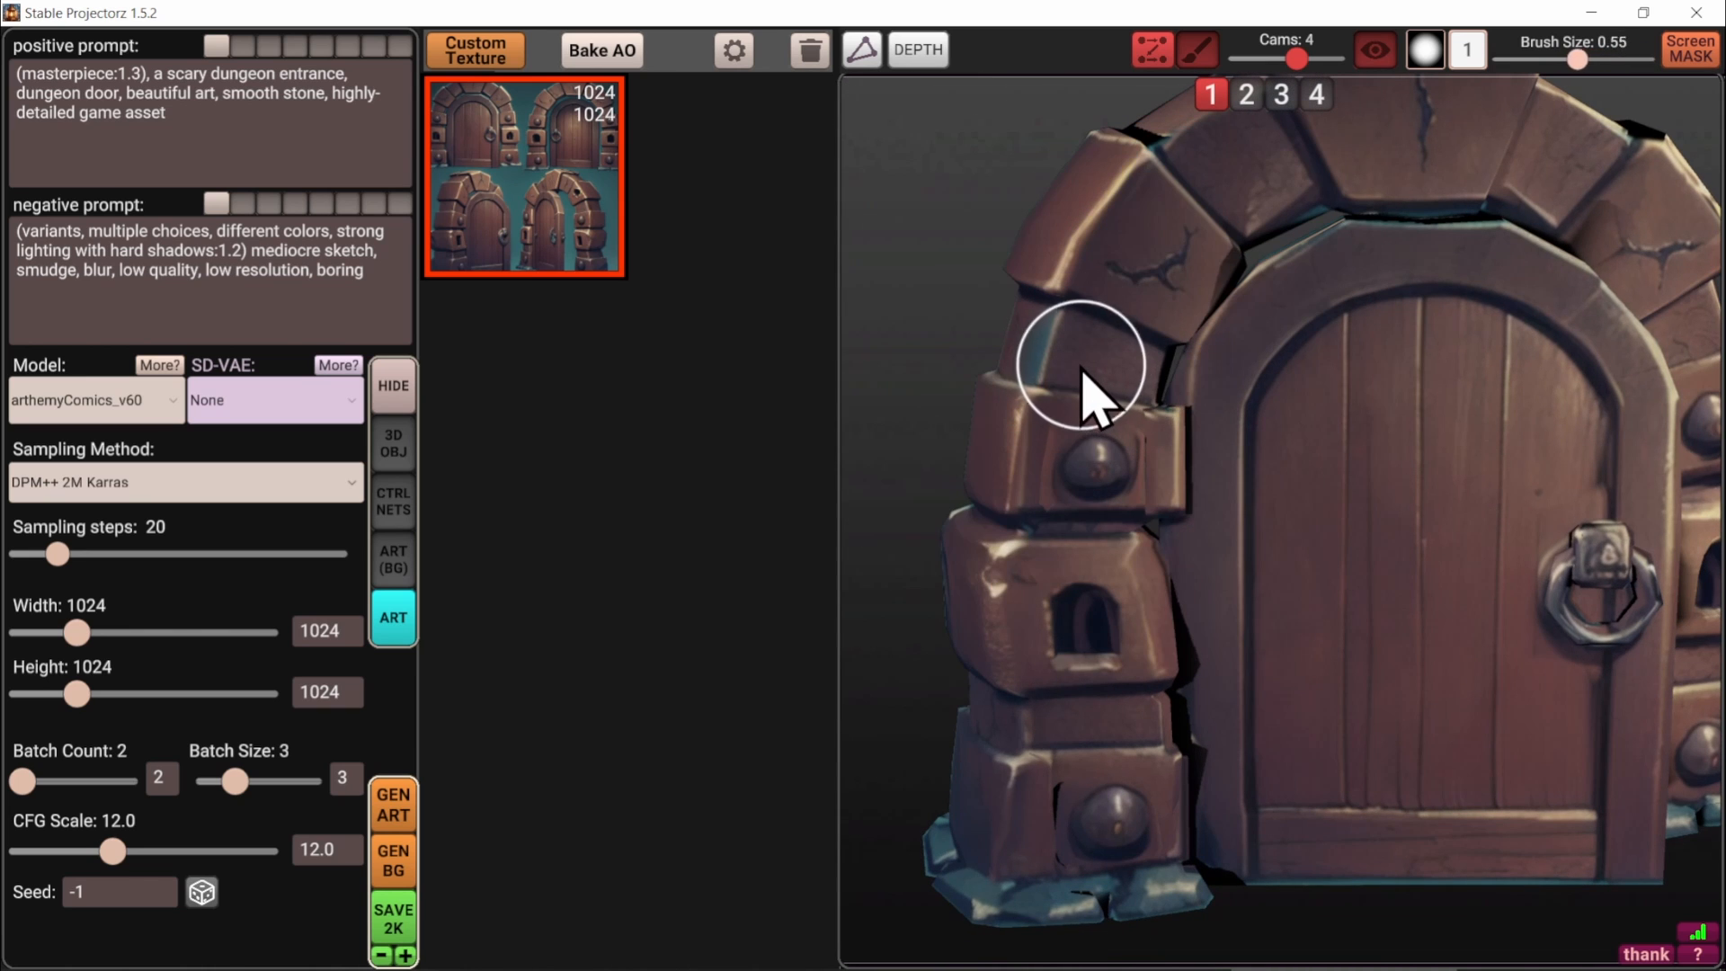
# Set the brush size to 0.52 and paint away the projection streaks beside the pillar's upper bolt
pyautogui.scroll(5, 1070, 495)
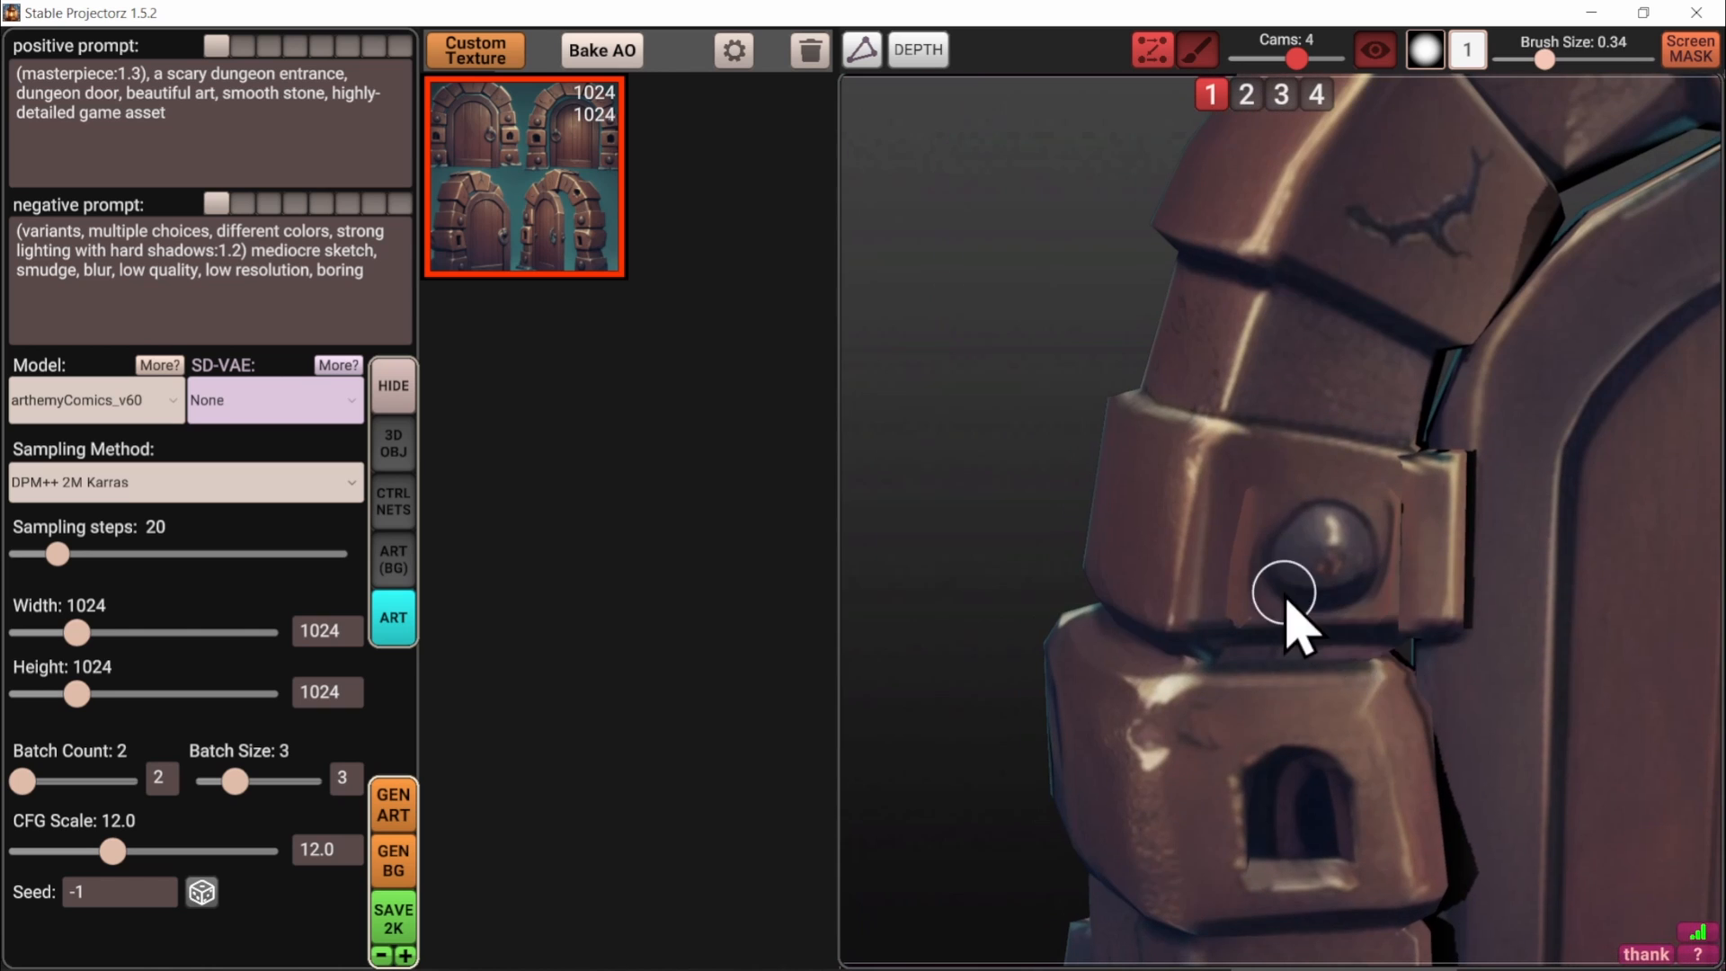
pyautogui.press(']')
pyautogui.press(']')
pyautogui.press(']')
pyautogui.press('[')
pyautogui.press('[')
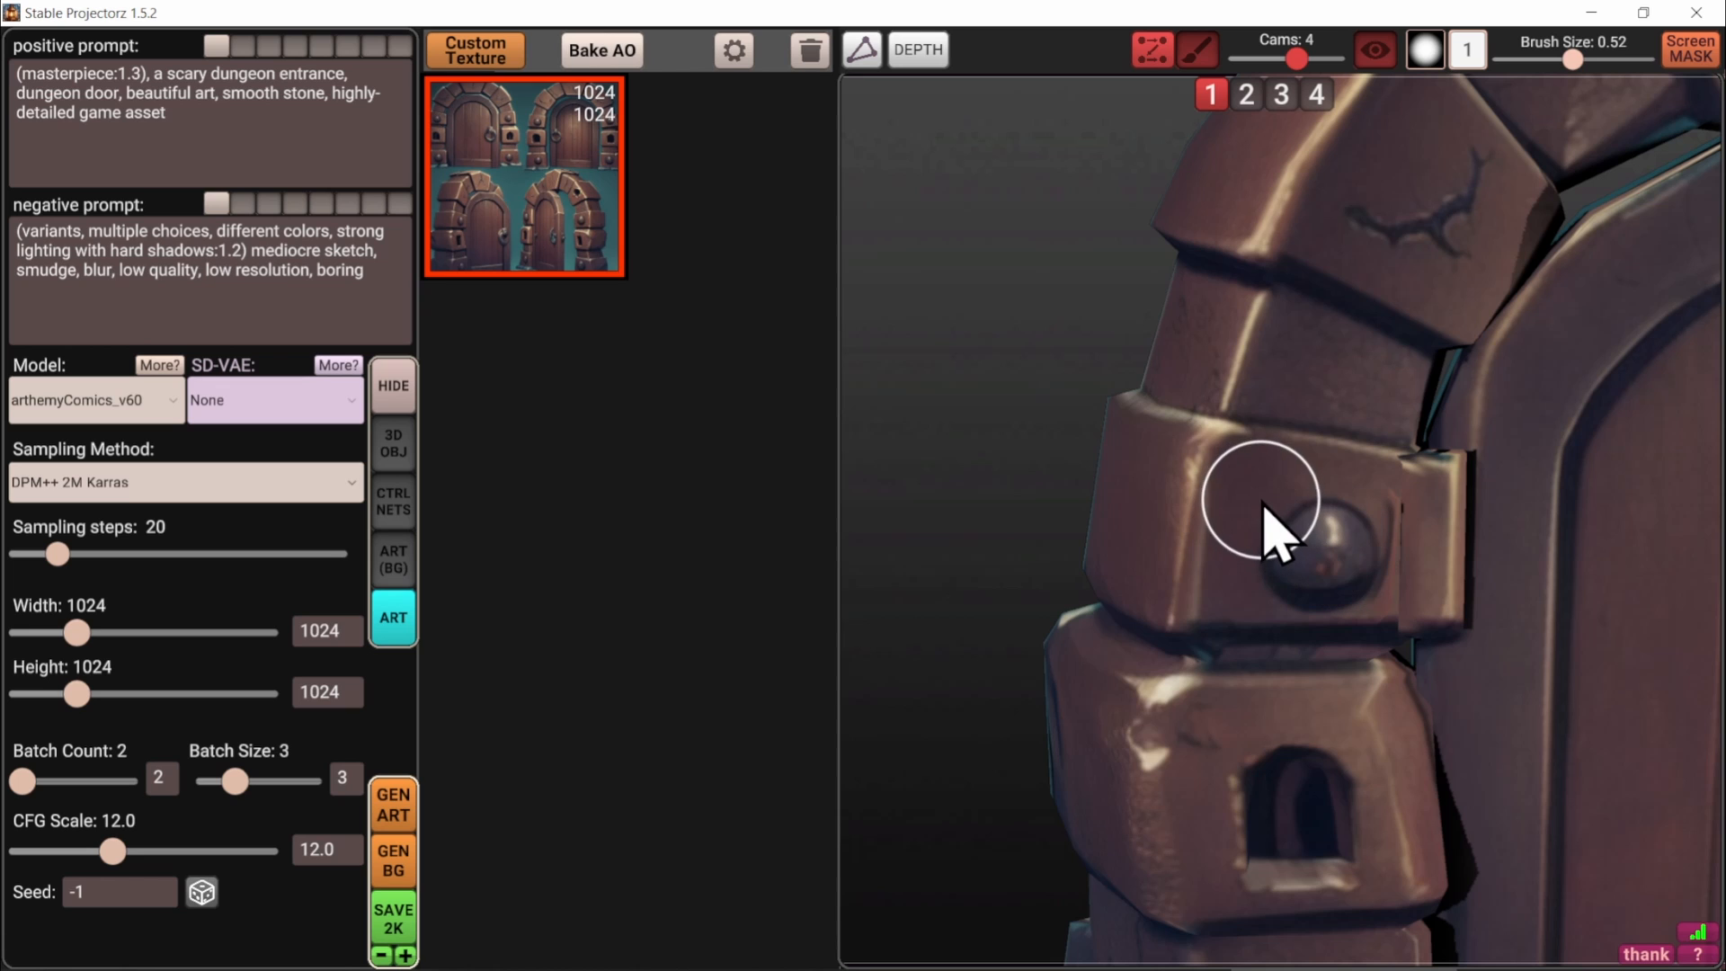
pyautogui.moveTo(1378, 609); pyautogui.dragTo(1291, 510, button='middle')
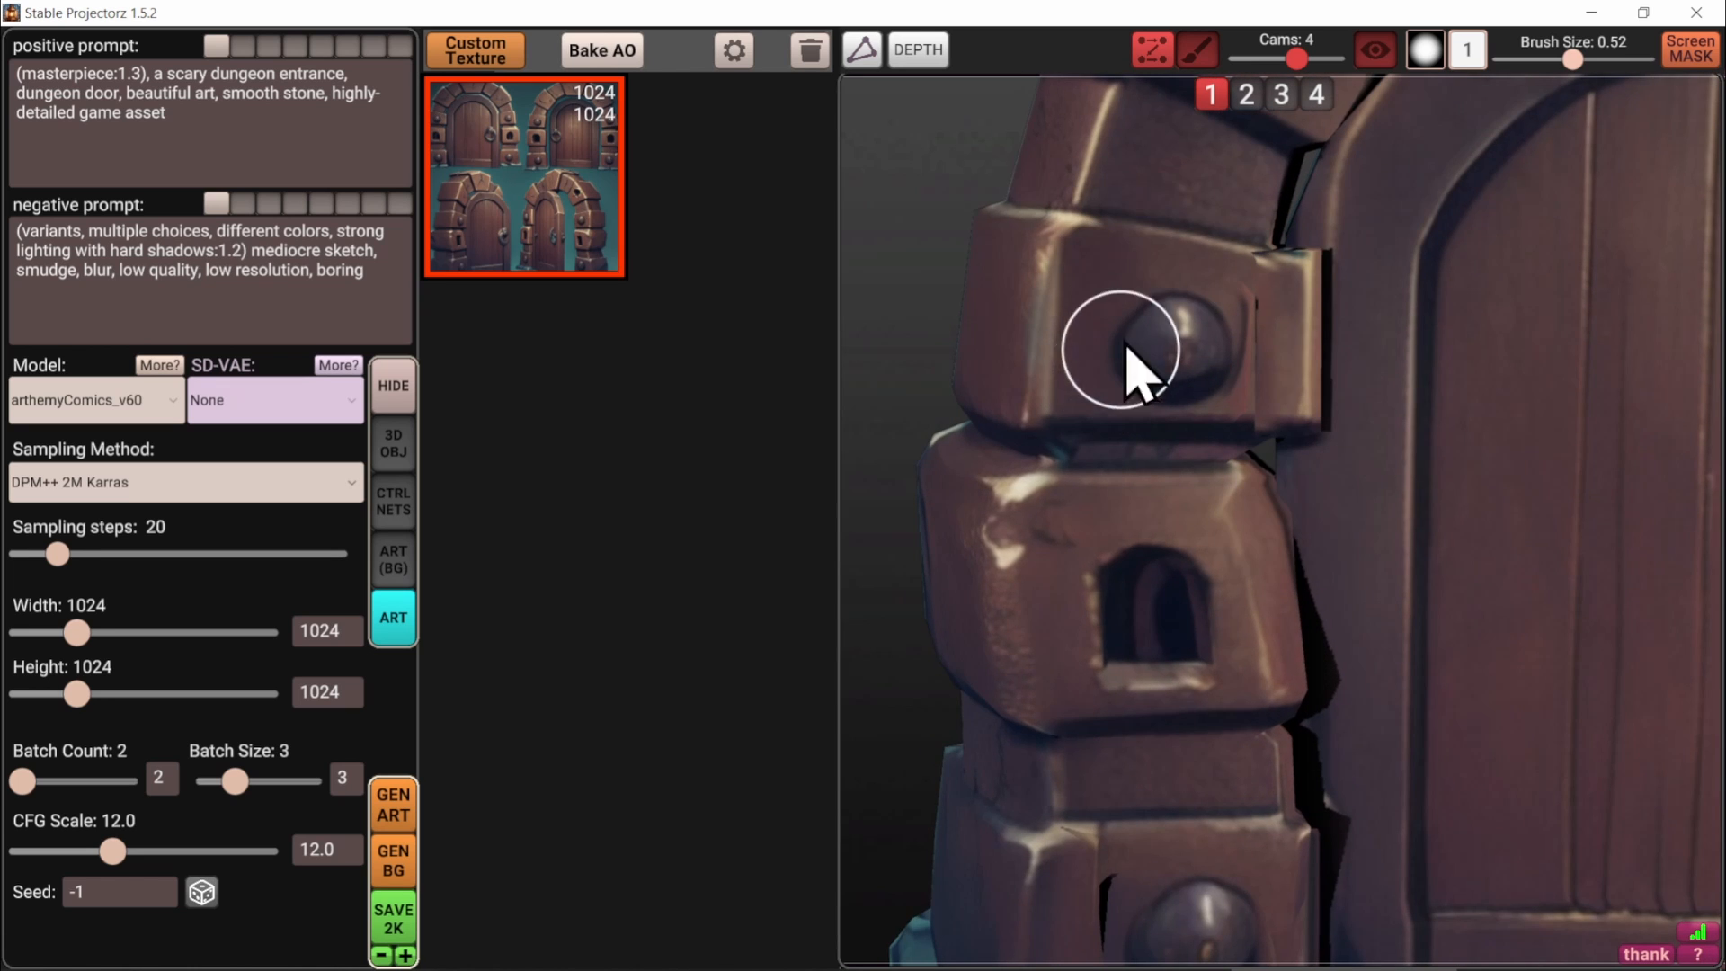
pyautogui.moveTo(1246, 452)
pyautogui.keyDown('alt'); pyautogui.mouseDown()
pyautogui.moveTo(1215, 492)
pyautogui.moveTo(1203, 454)
pyautogui.mouseUp(); pyautogui.keyUp('alt')
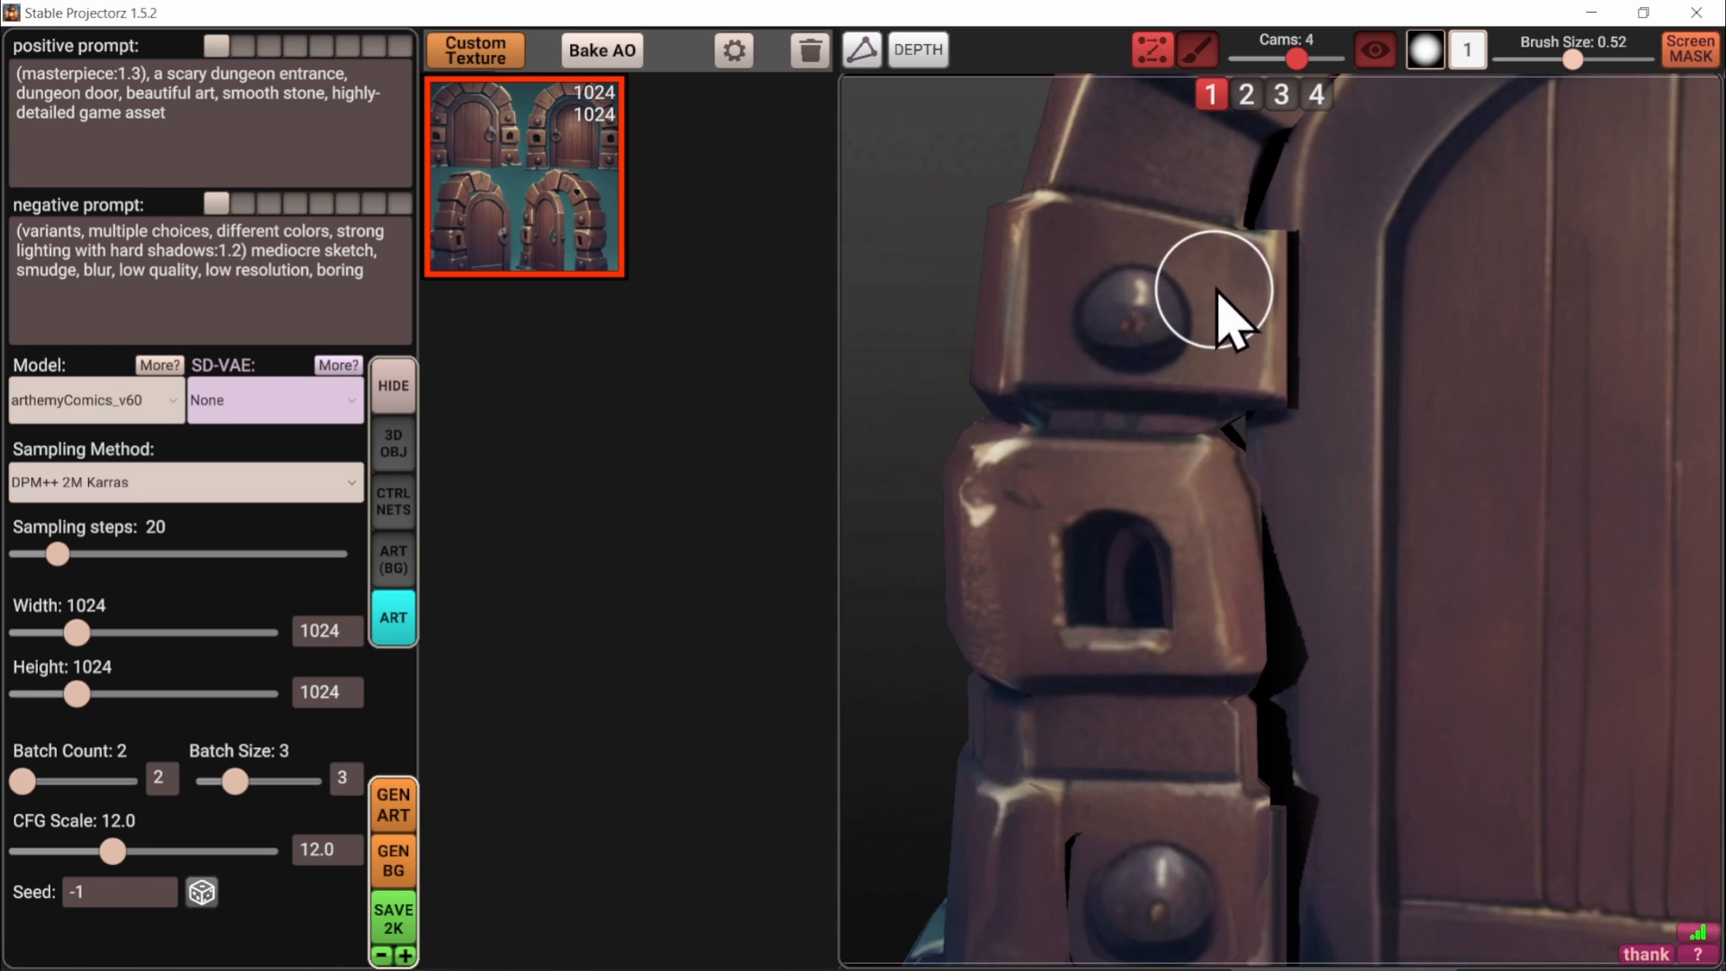
# Paint camera 1's projection over the black gap beside the bolt on the pillar's lowest block
pyautogui.scroll(-3, 1281, 584)
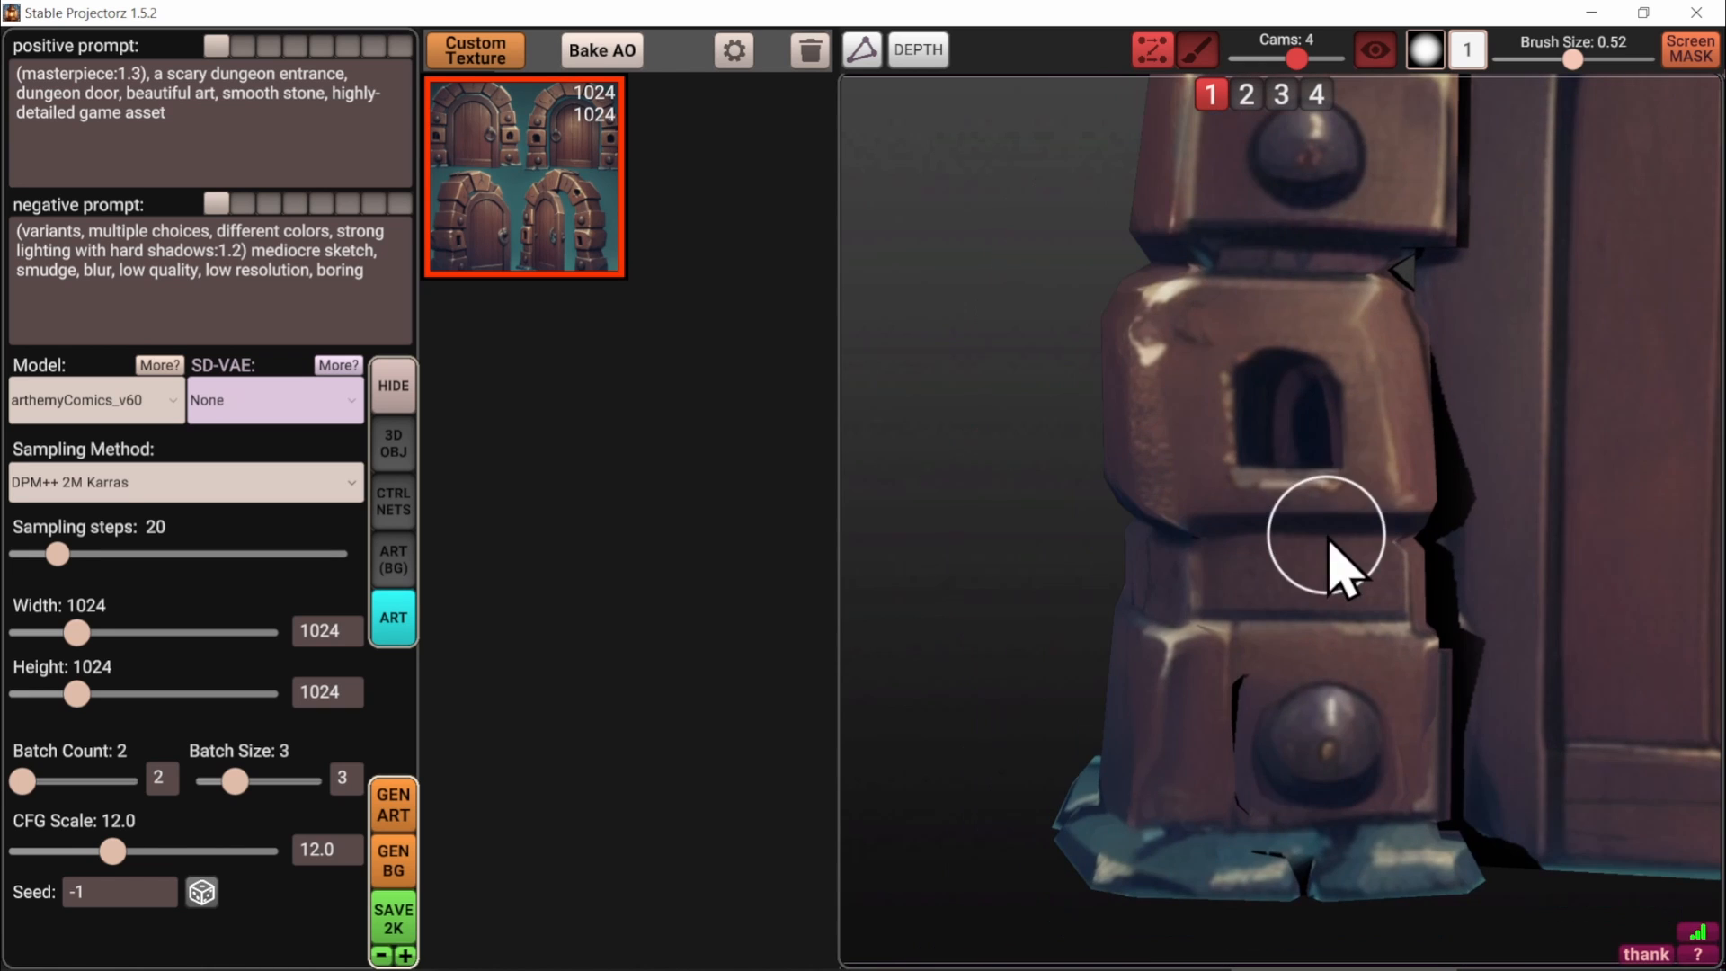
pyautogui.moveTo(1236, 790)
pyautogui.mouseDown()
pyautogui.moveTo(1259, 712)
pyautogui.moveTo(1251, 820)
pyautogui.moveTo(1173, 815)
pyautogui.mouseUp()
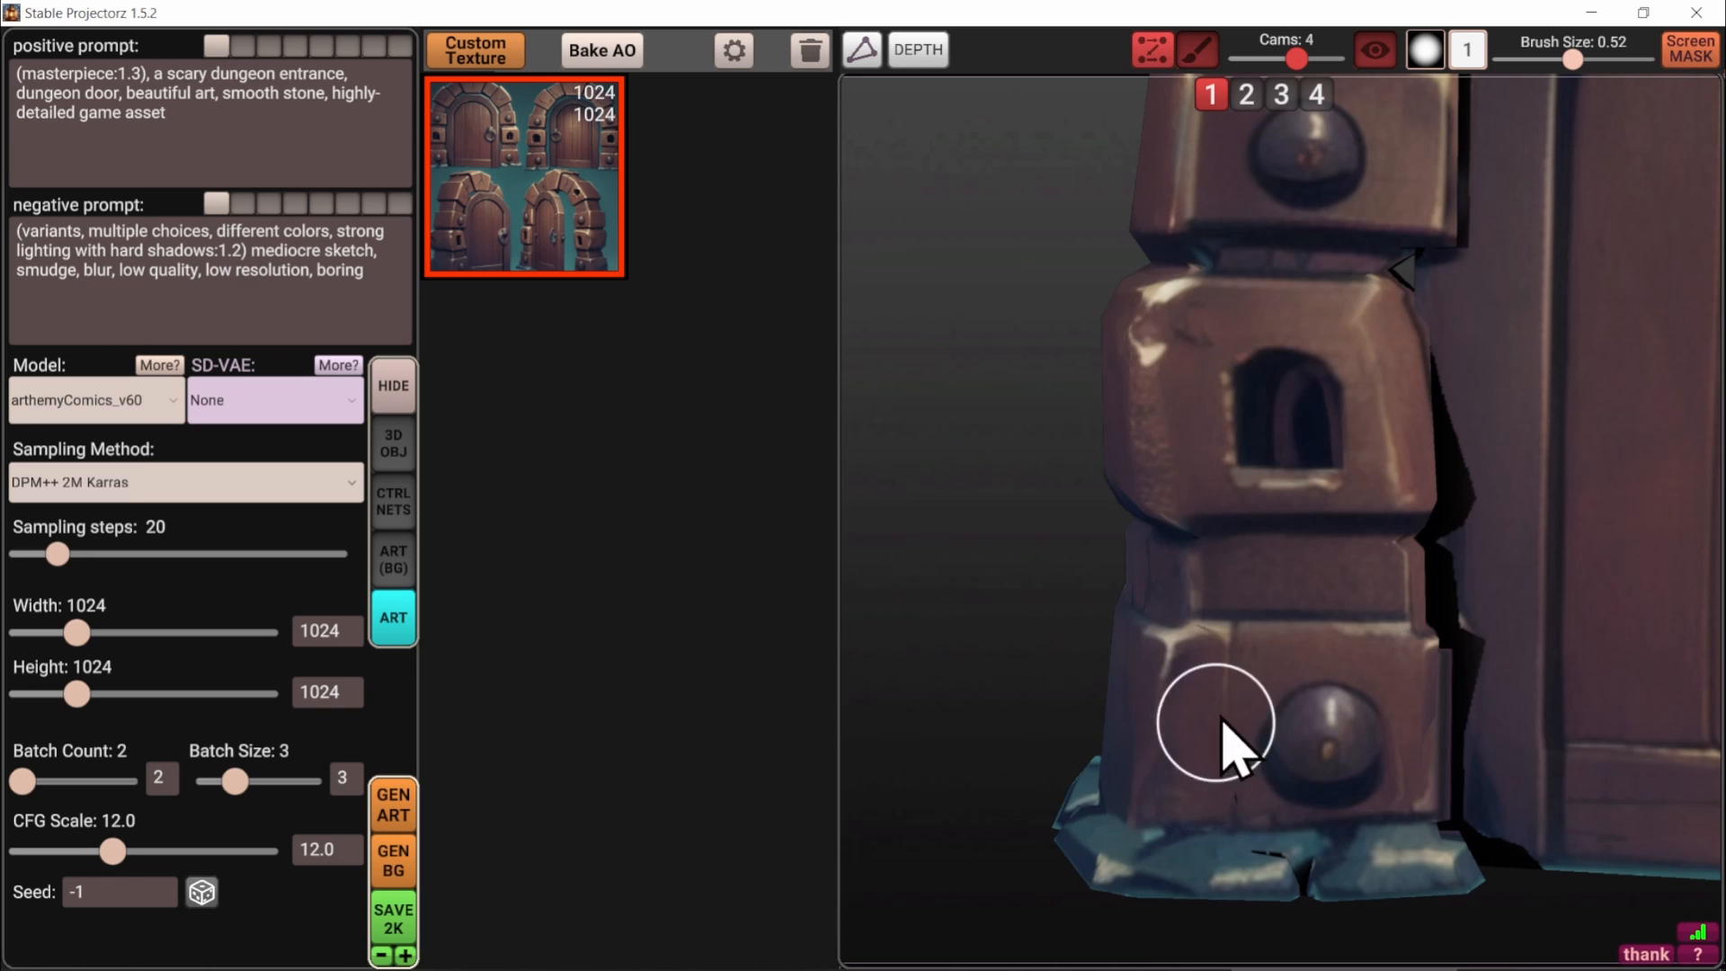
pyautogui.moveTo(1240, 647)
pyautogui.mouseDown()
pyautogui.moveTo(1200, 639)
pyautogui.moveTo(1211, 649)
pyautogui.moveTo(1222, 618)
pyautogui.moveTo(1144, 611)
pyautogui.mouseUp()
# Try another mask stroke on the pillar from an angled view and undo it
pyautogui.press('[')
pyautogui.press(']')
pyautogui.moveTo(1143, 611); pyautogui.dragTo(1224, 618, button='middle')
pyautogui.moveTo(1268, 663)
pyautogui.mouseDown()
pyautogui.moveTo(1166, 629)
pyautogui.moveTo(1233, 713)
pyautogui.mouseUp()
pyautogui.hotkey('ctrl', 'z')
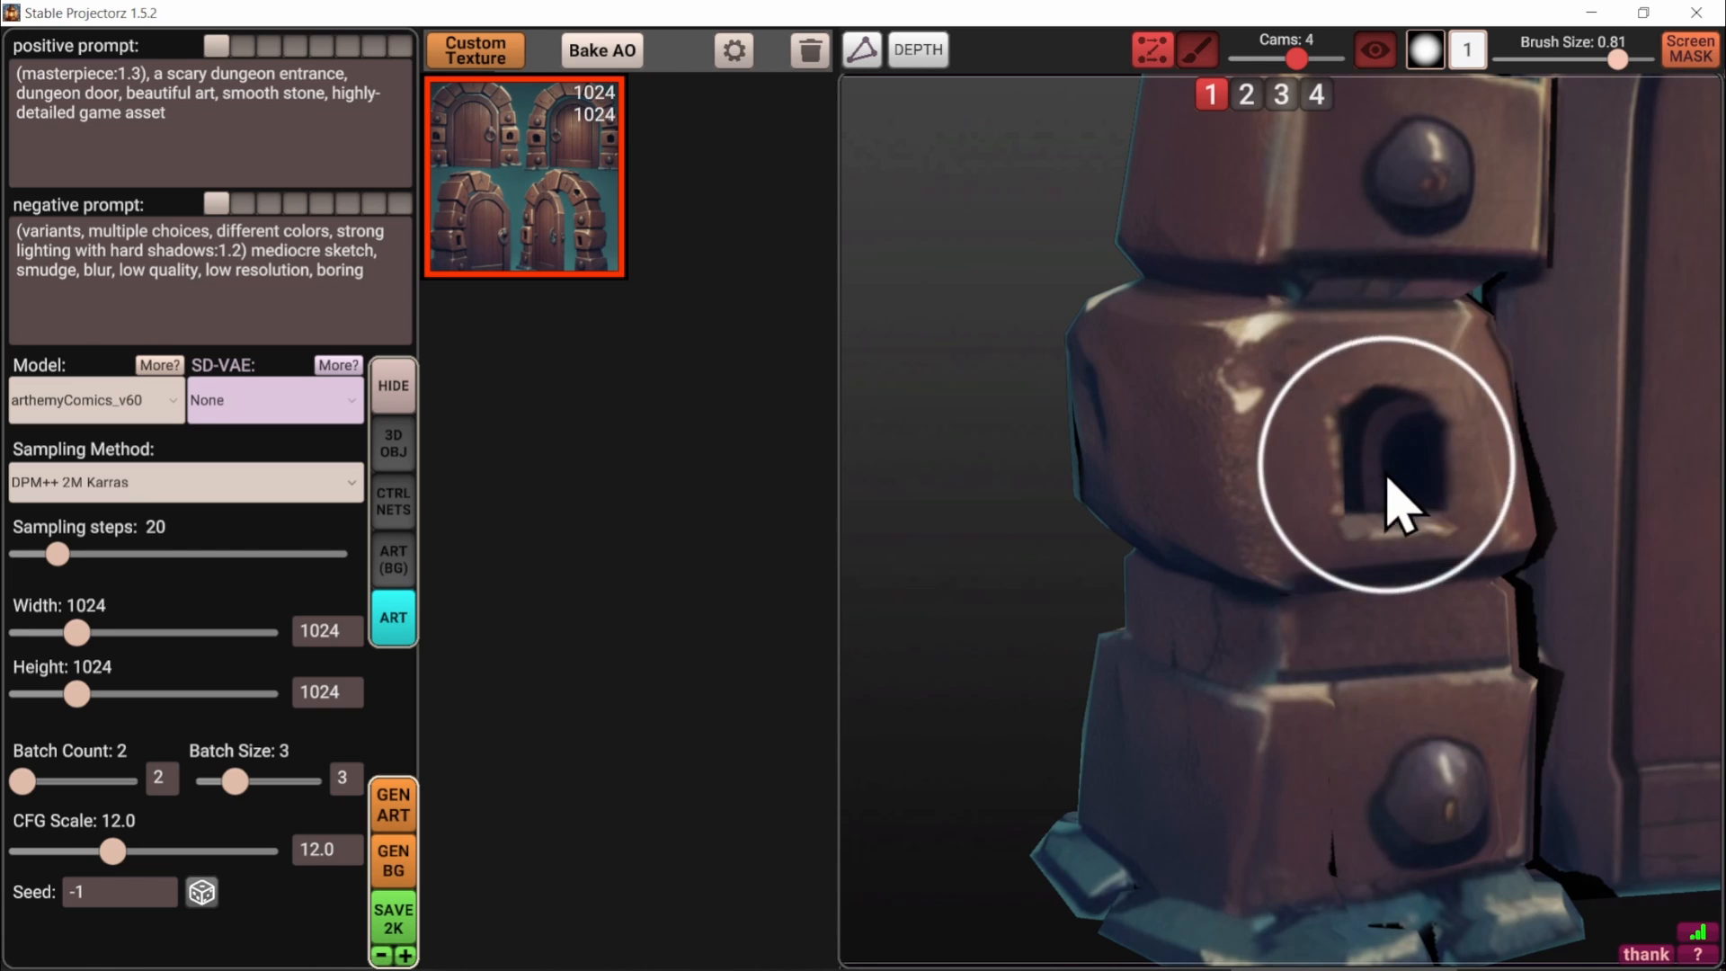
# Compare the projections of cameras 1, 2 and 3 on the left pillar from the arch down to the lowest bolt
pyautogui.moveTo(1380, 207)
pyautogui.mouseDown(button='middle')
pyautogui.moveTo(1333, 493)
pyautogui.moveTo(1245, 719)
pyautogui.mouseUp(button='middle')
pyautogui.press('[')
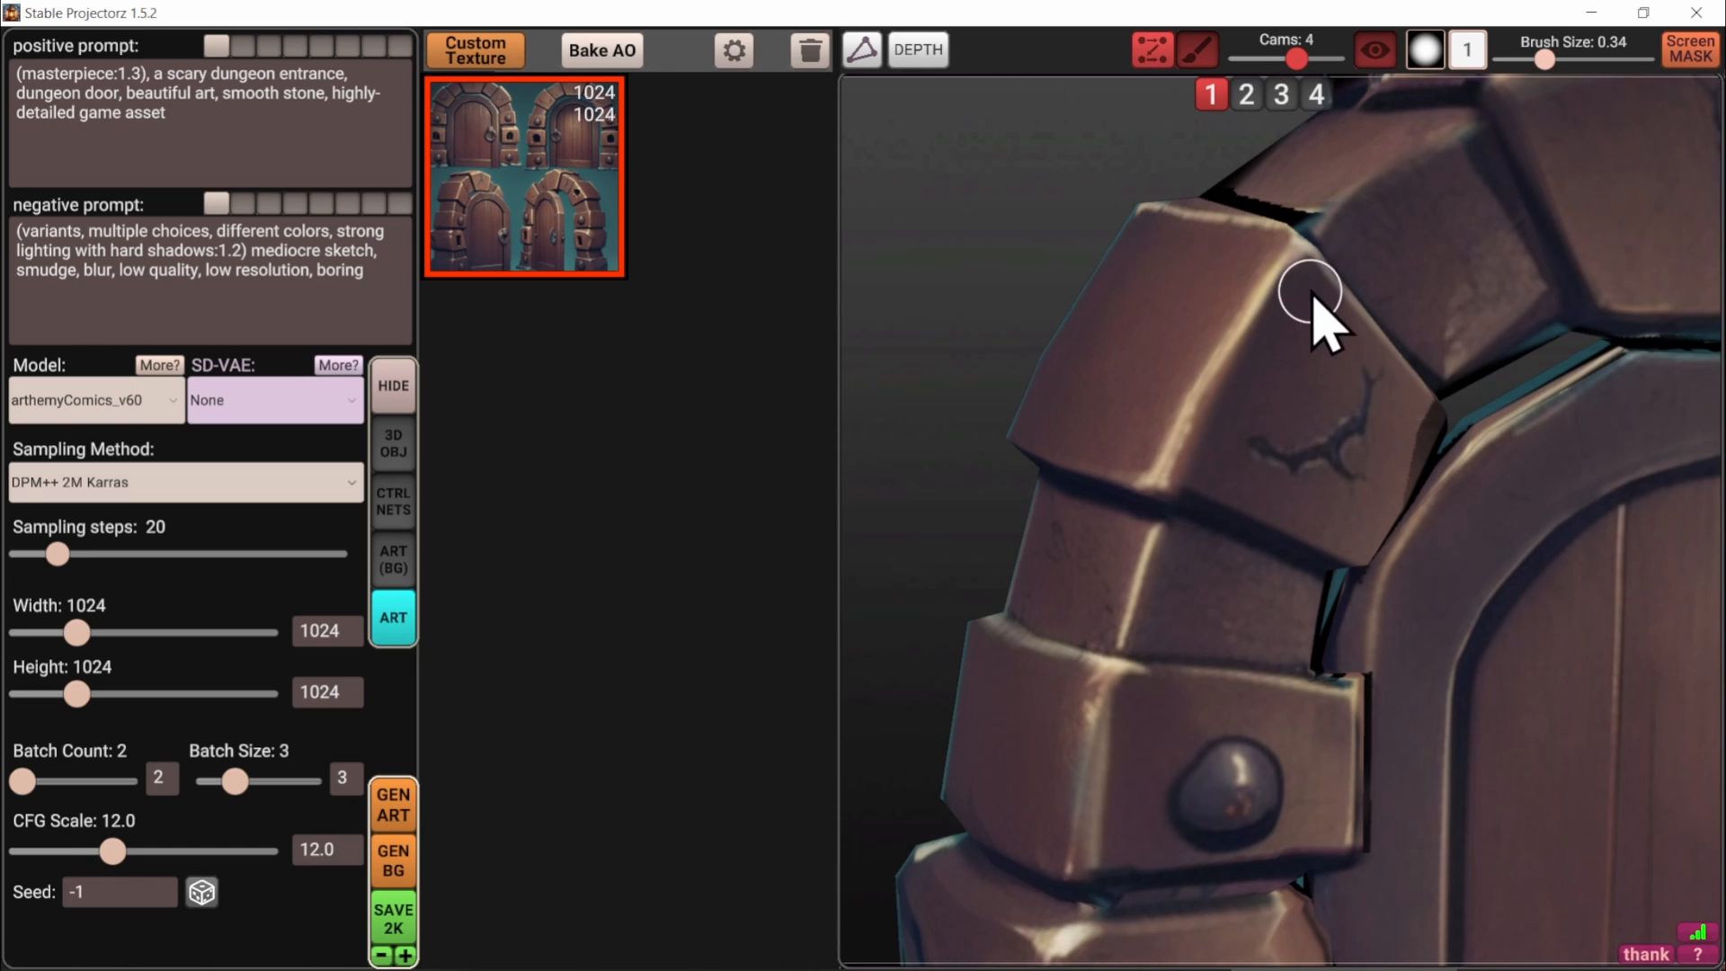
pyautogui.moveTo(1253, 780); pyautogui.dragTo(1261, 381, button='middle')
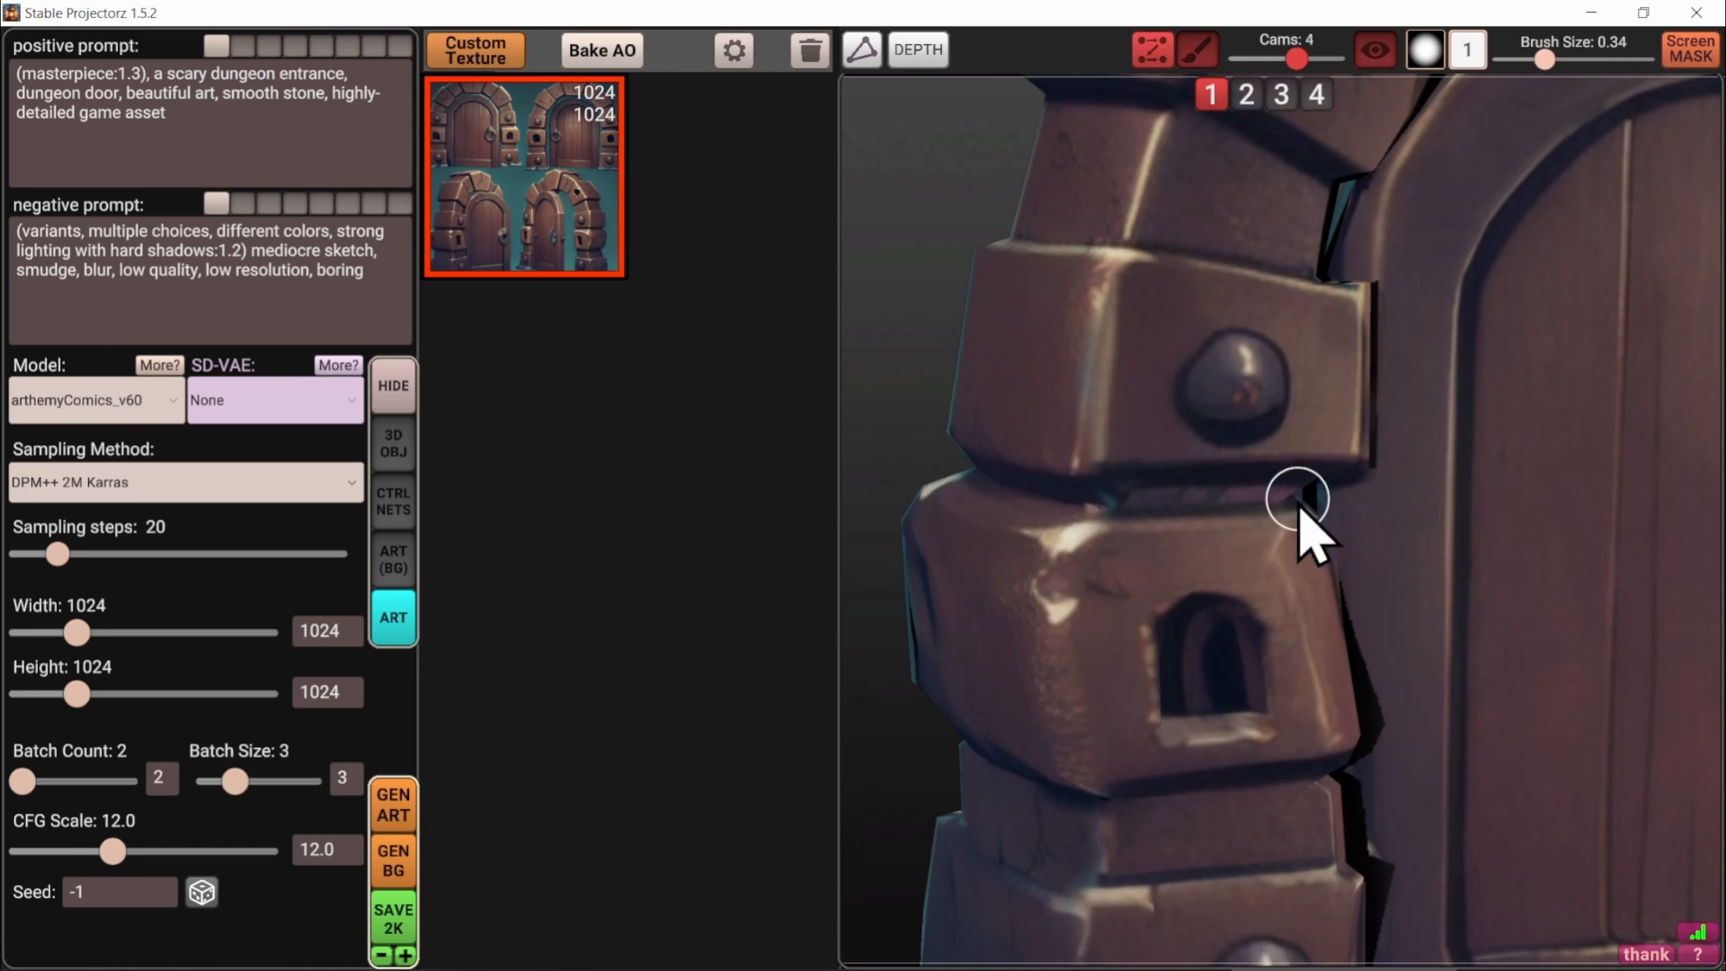
pyautogui.press(']')
pyautogui.press('[')
pyautogui.scroll(-2, 1186, 643)
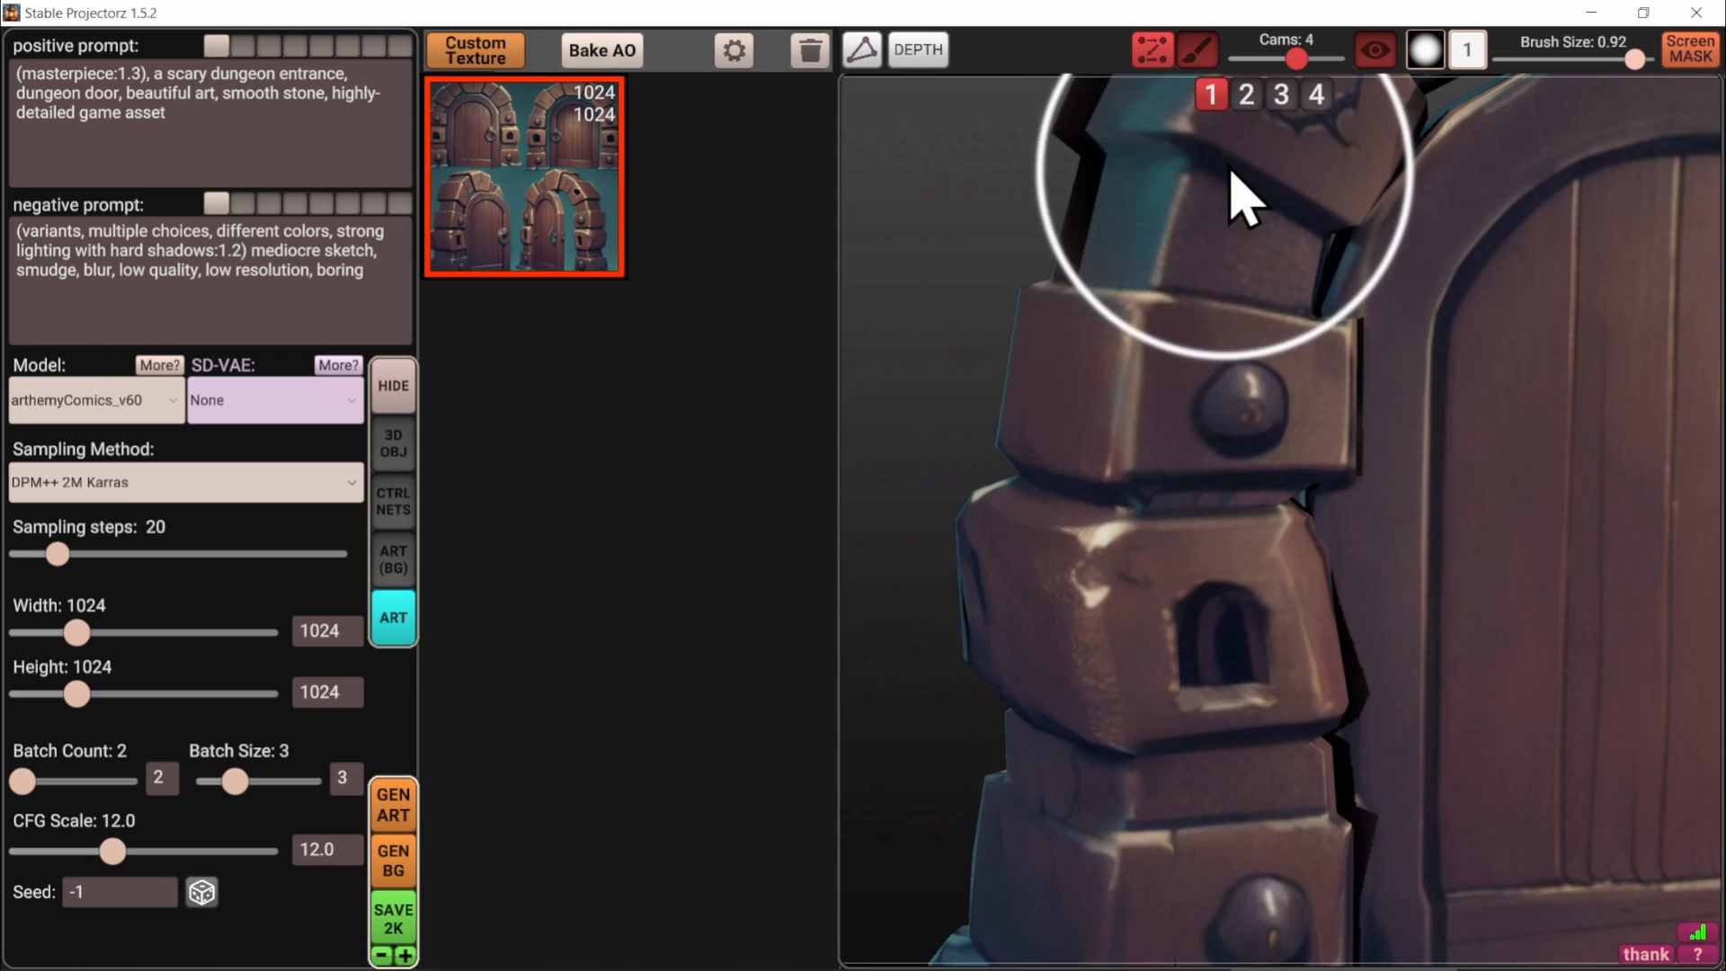
pyautogui.click(1246, 93)
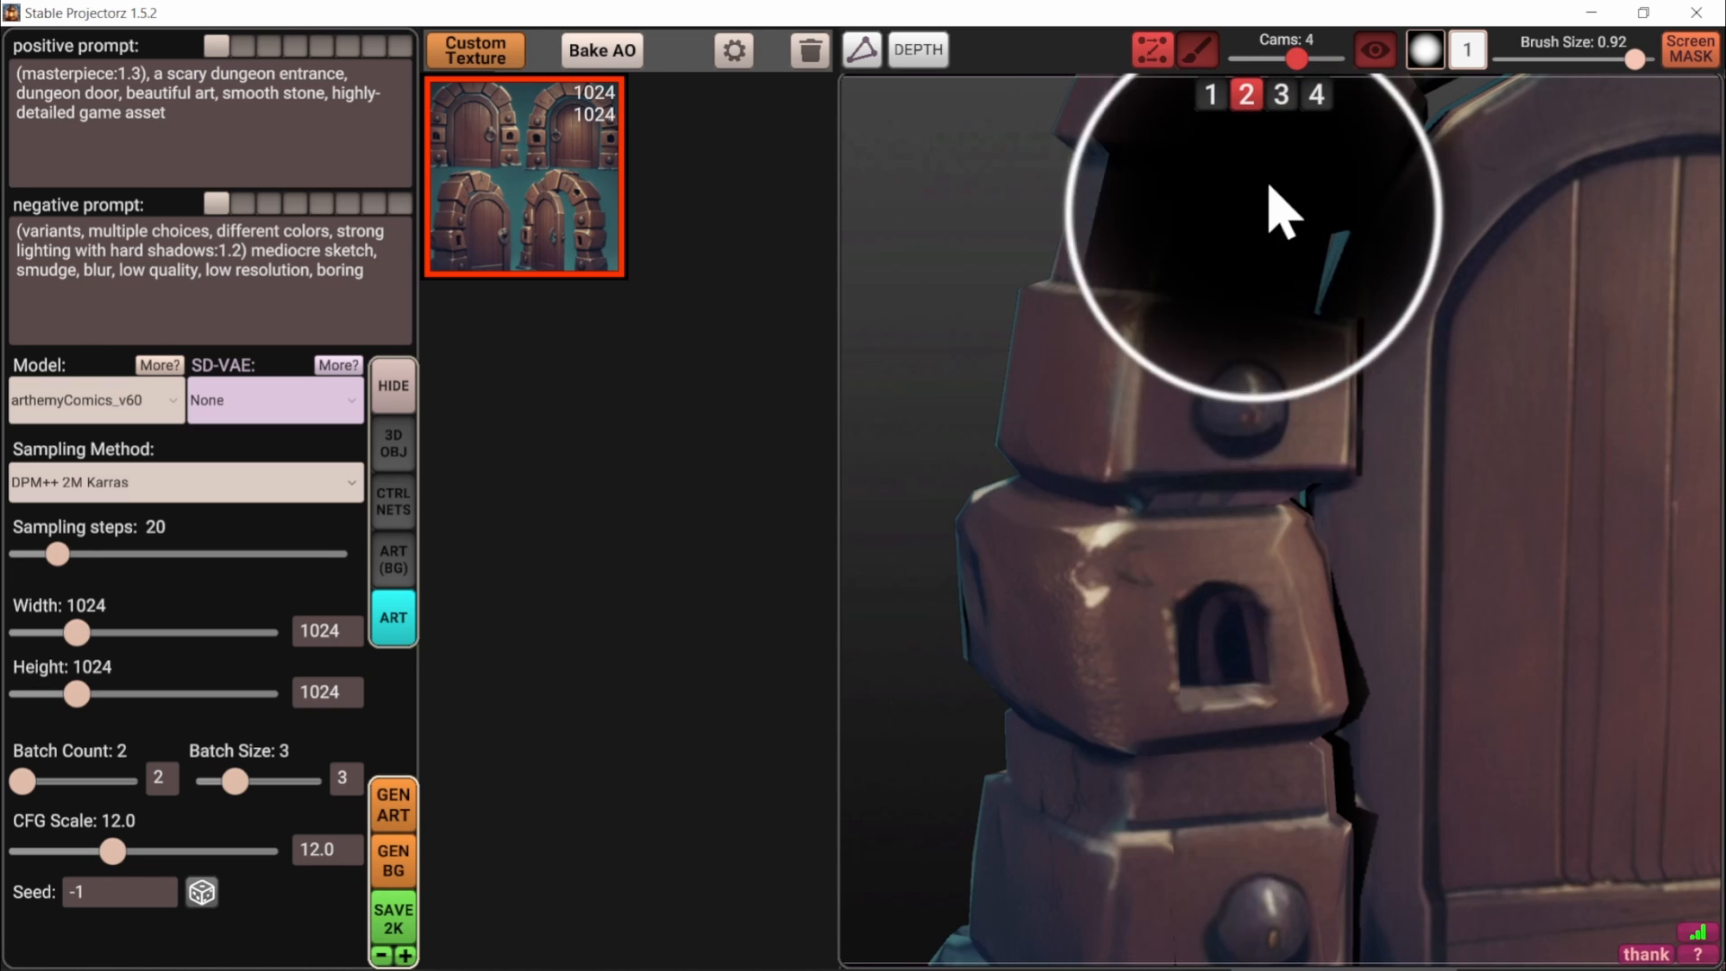
pyautogui.click(1281, 93)
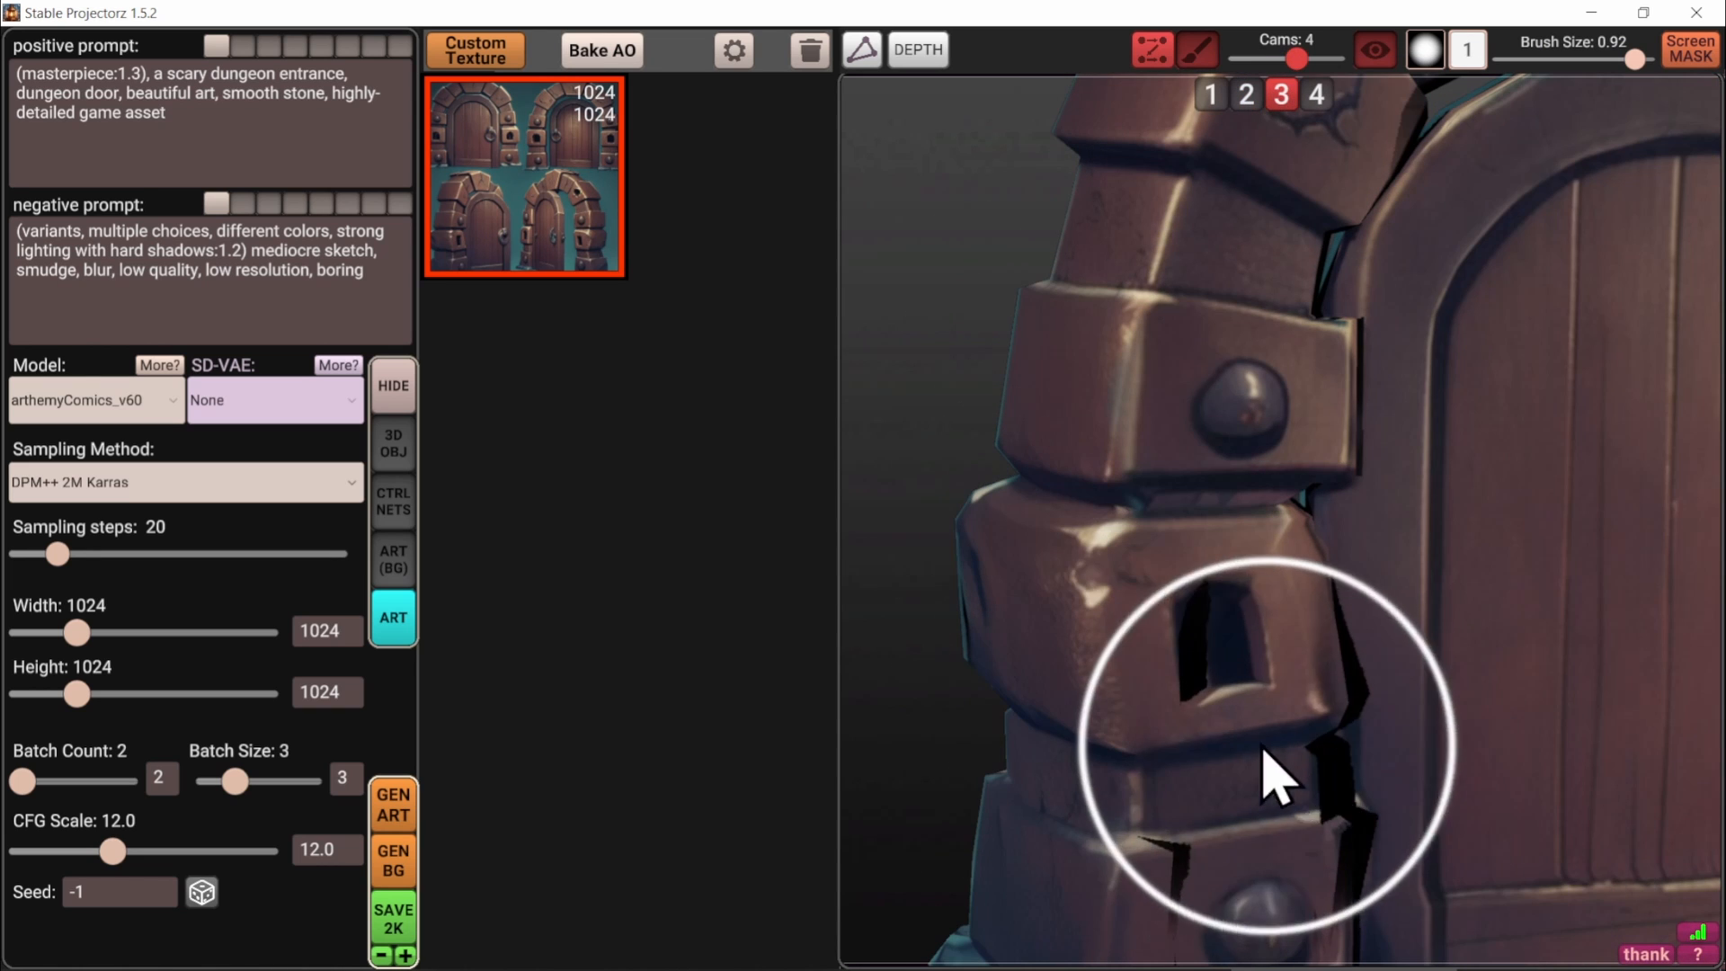
pyautogui.press(']')
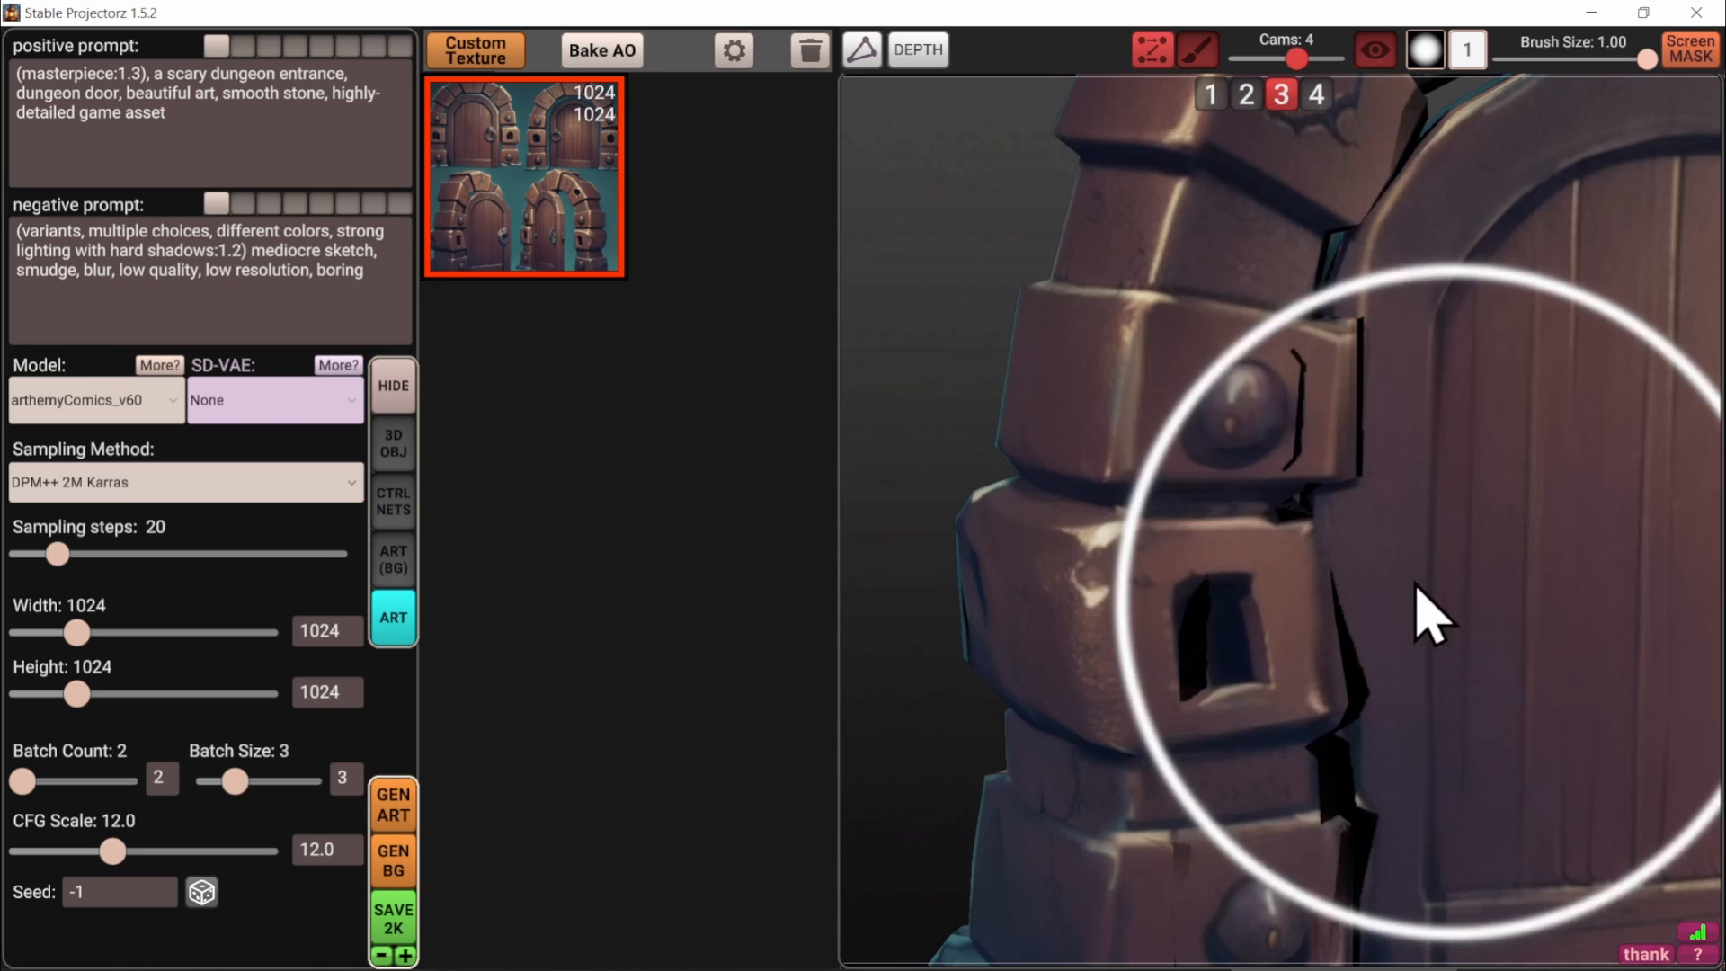
# With brush strength 0.3 and size 0.20, blend camera 3's projection beside the left pillar's upper bolt, and return to camera 1's mask
pyautogui.moveTo(1416, 586)
pyautogui.keyDown('alt'); pyautogui.mouseDown()
pyautogui.moveTo(1409, 503)
pyautogui.moveTo(1429, 489)
pyautogui.moveTo(1407, 847)
pyautogui.moveTo(1357, 585)
pyautogui.moveTo(1232, 413)
pyautogui.mouseUp(); pyautogui.keyUp('alt')
pyautogui.press('[')
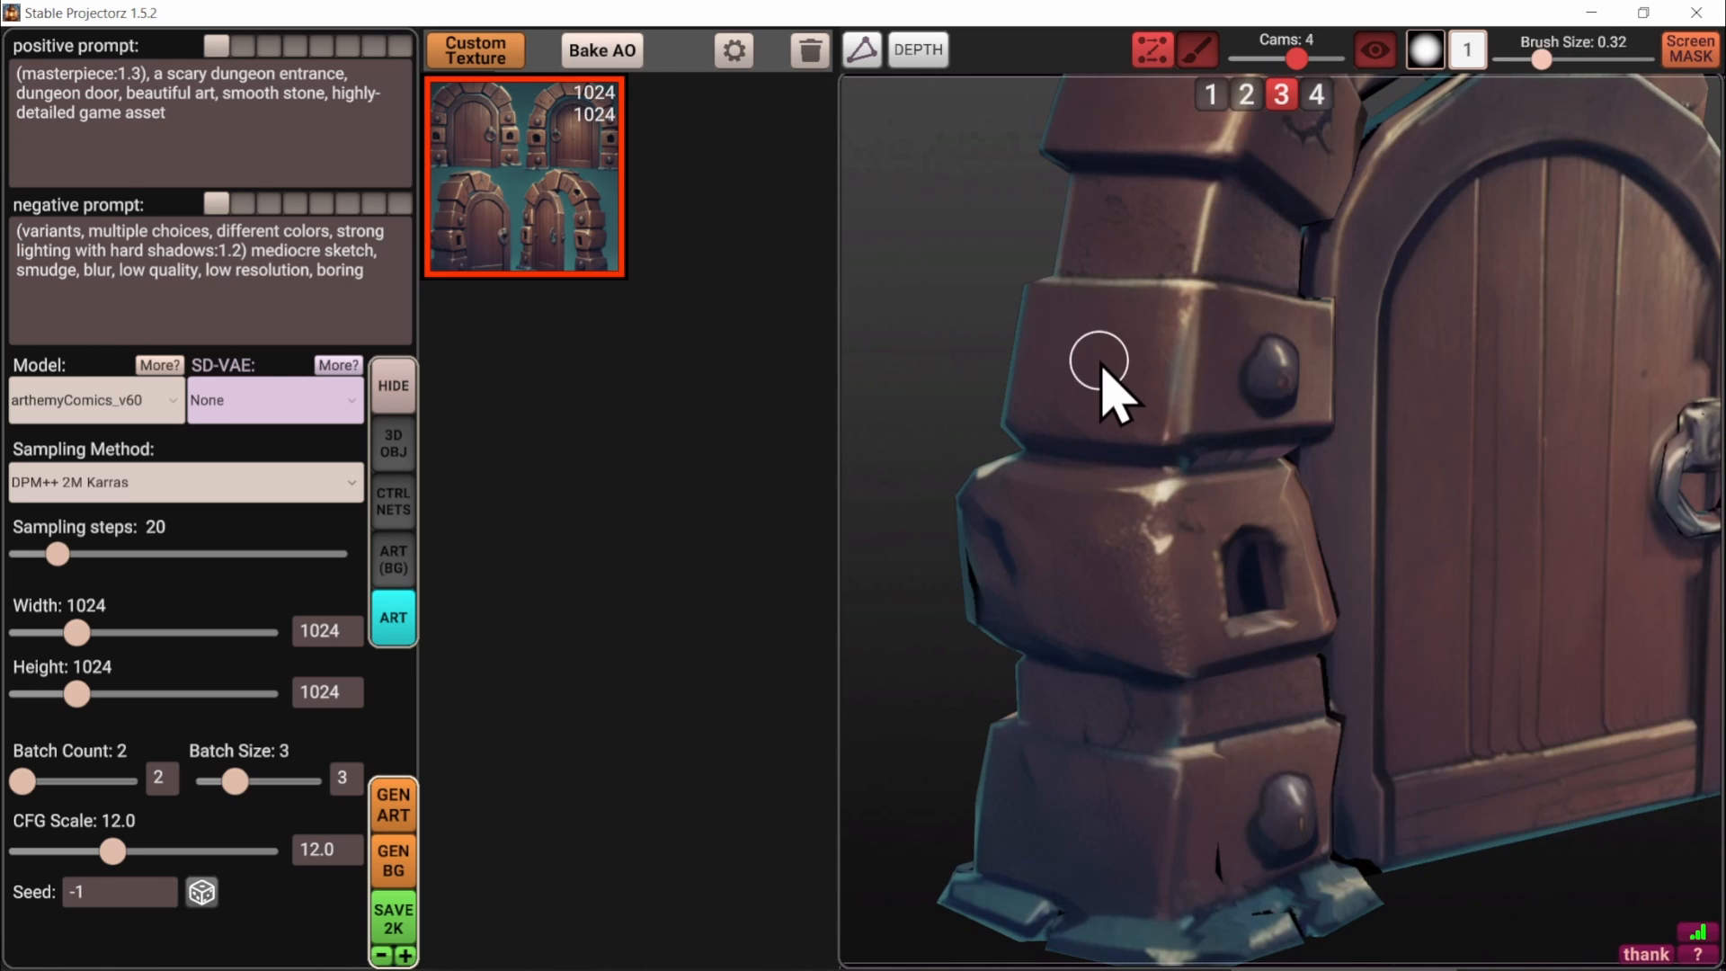
pyautogui.scroll(3, 1208, 441)
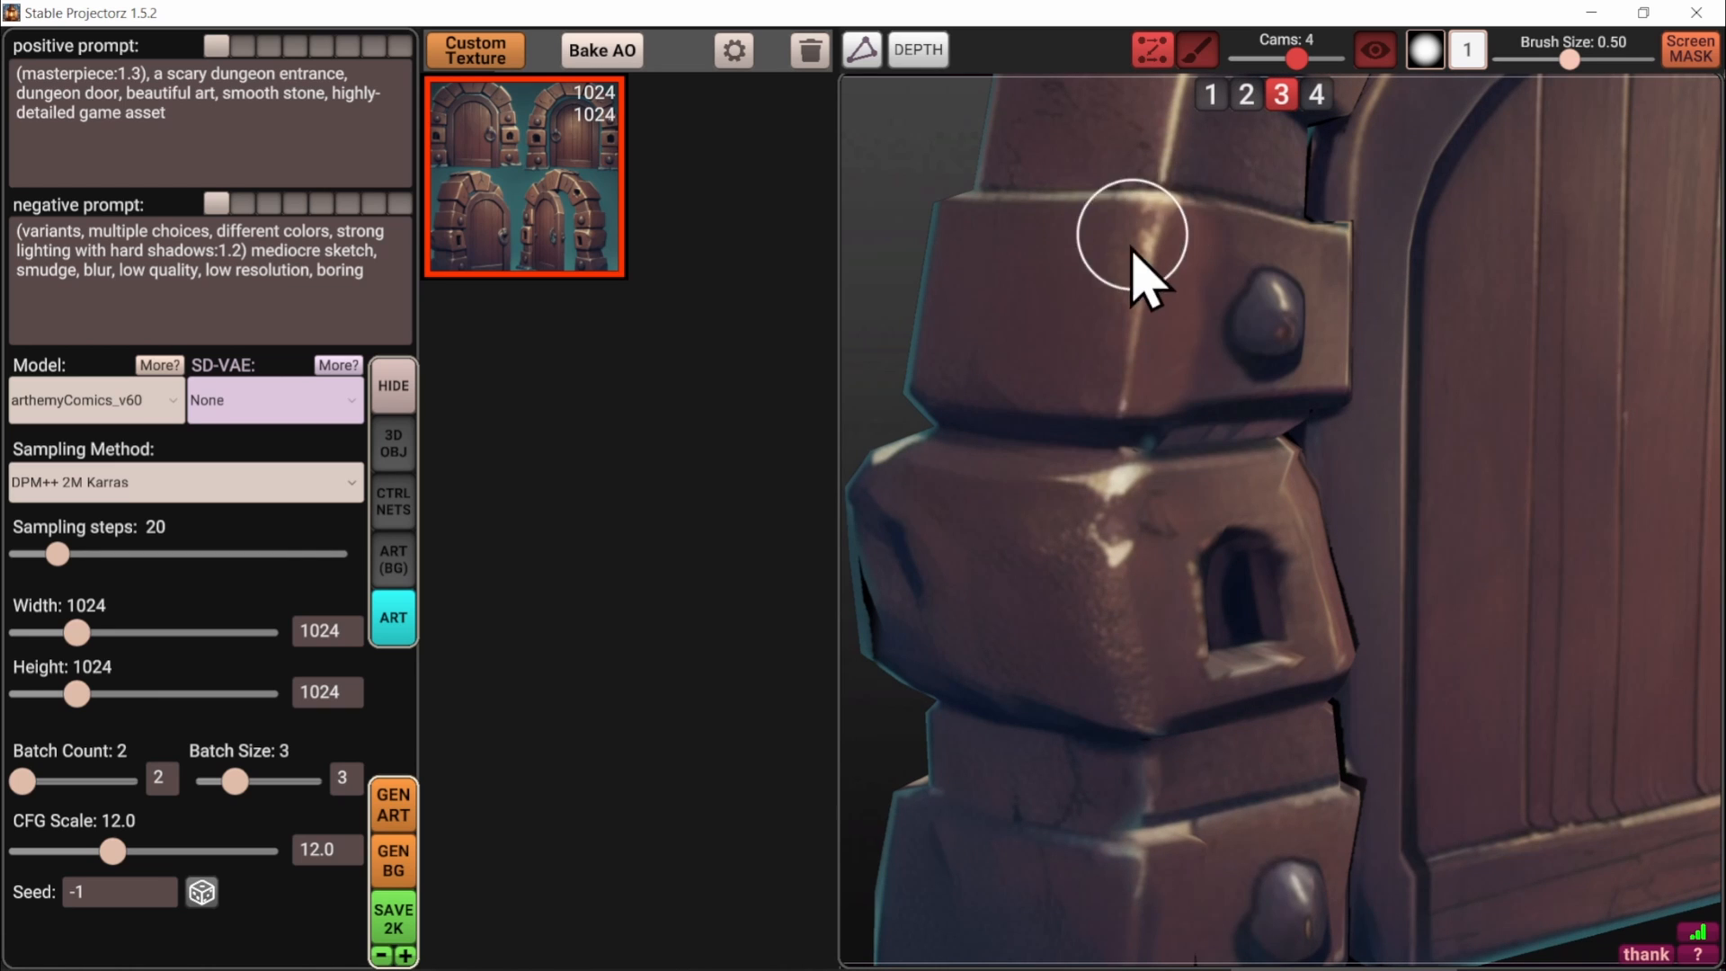
pyautogui.keyDown('alt'); pyautogui.moveTo(1112, 341); pyautogui.dragTo(1069, 339); pyautogui.keyUp('alt')
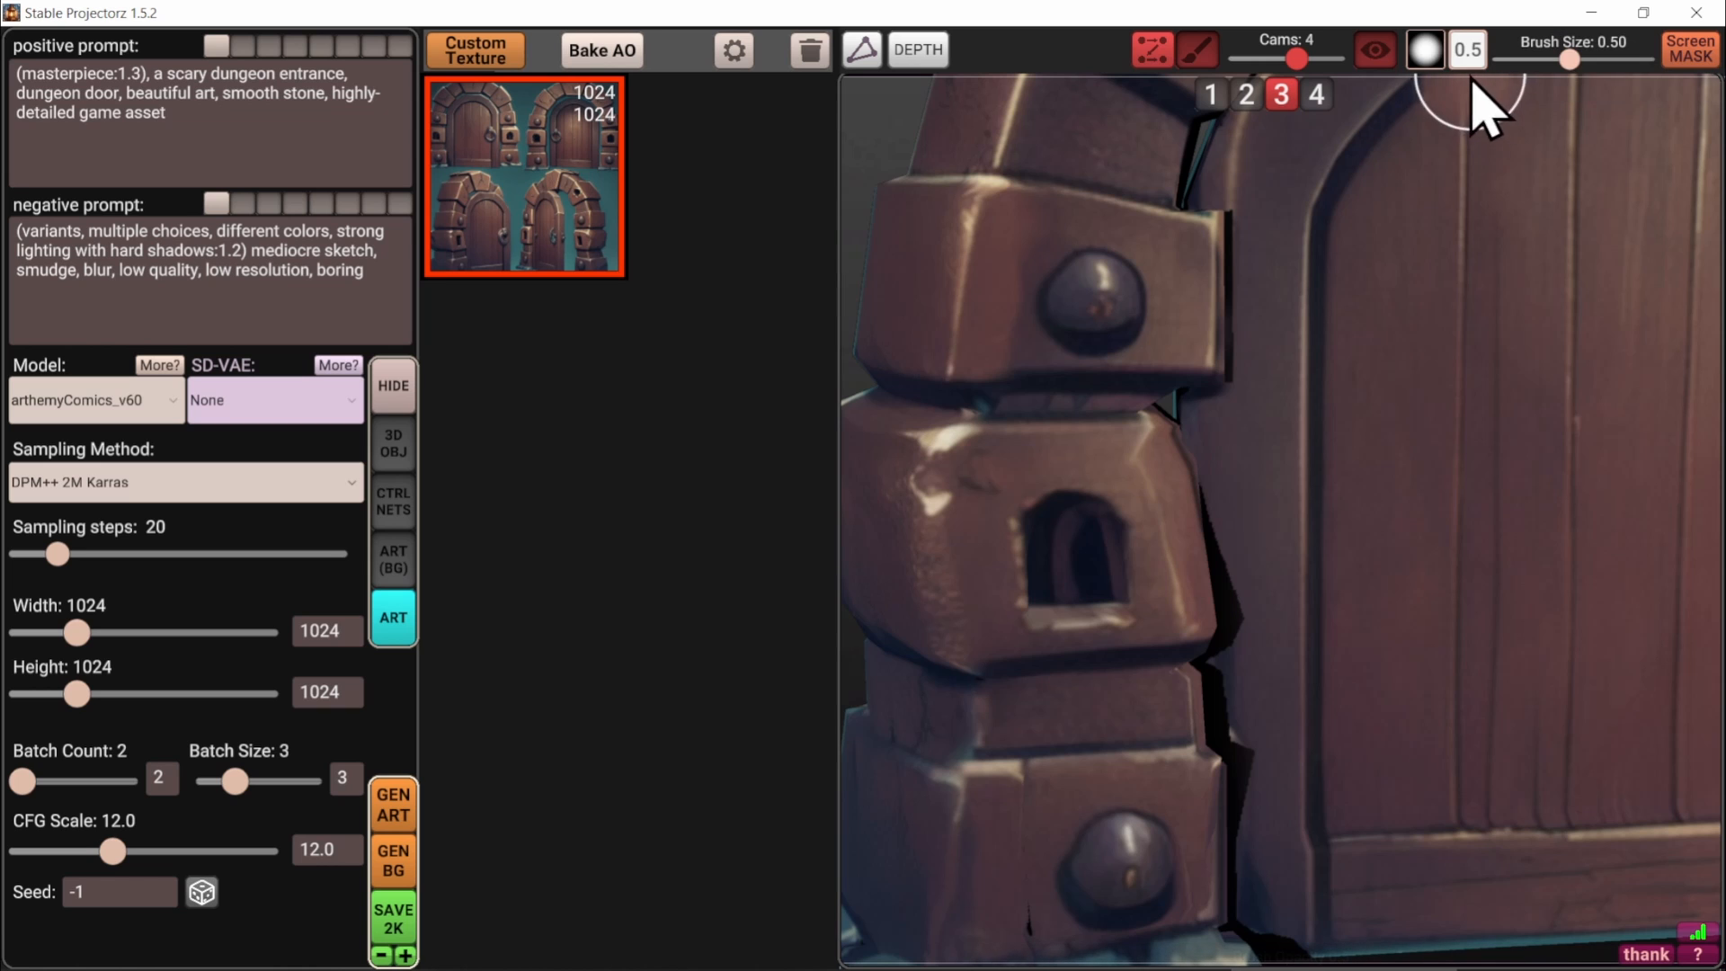
pyautogui.moveTo(1475, 169); pyautogui.dragTo(1581, 210, button='middle')
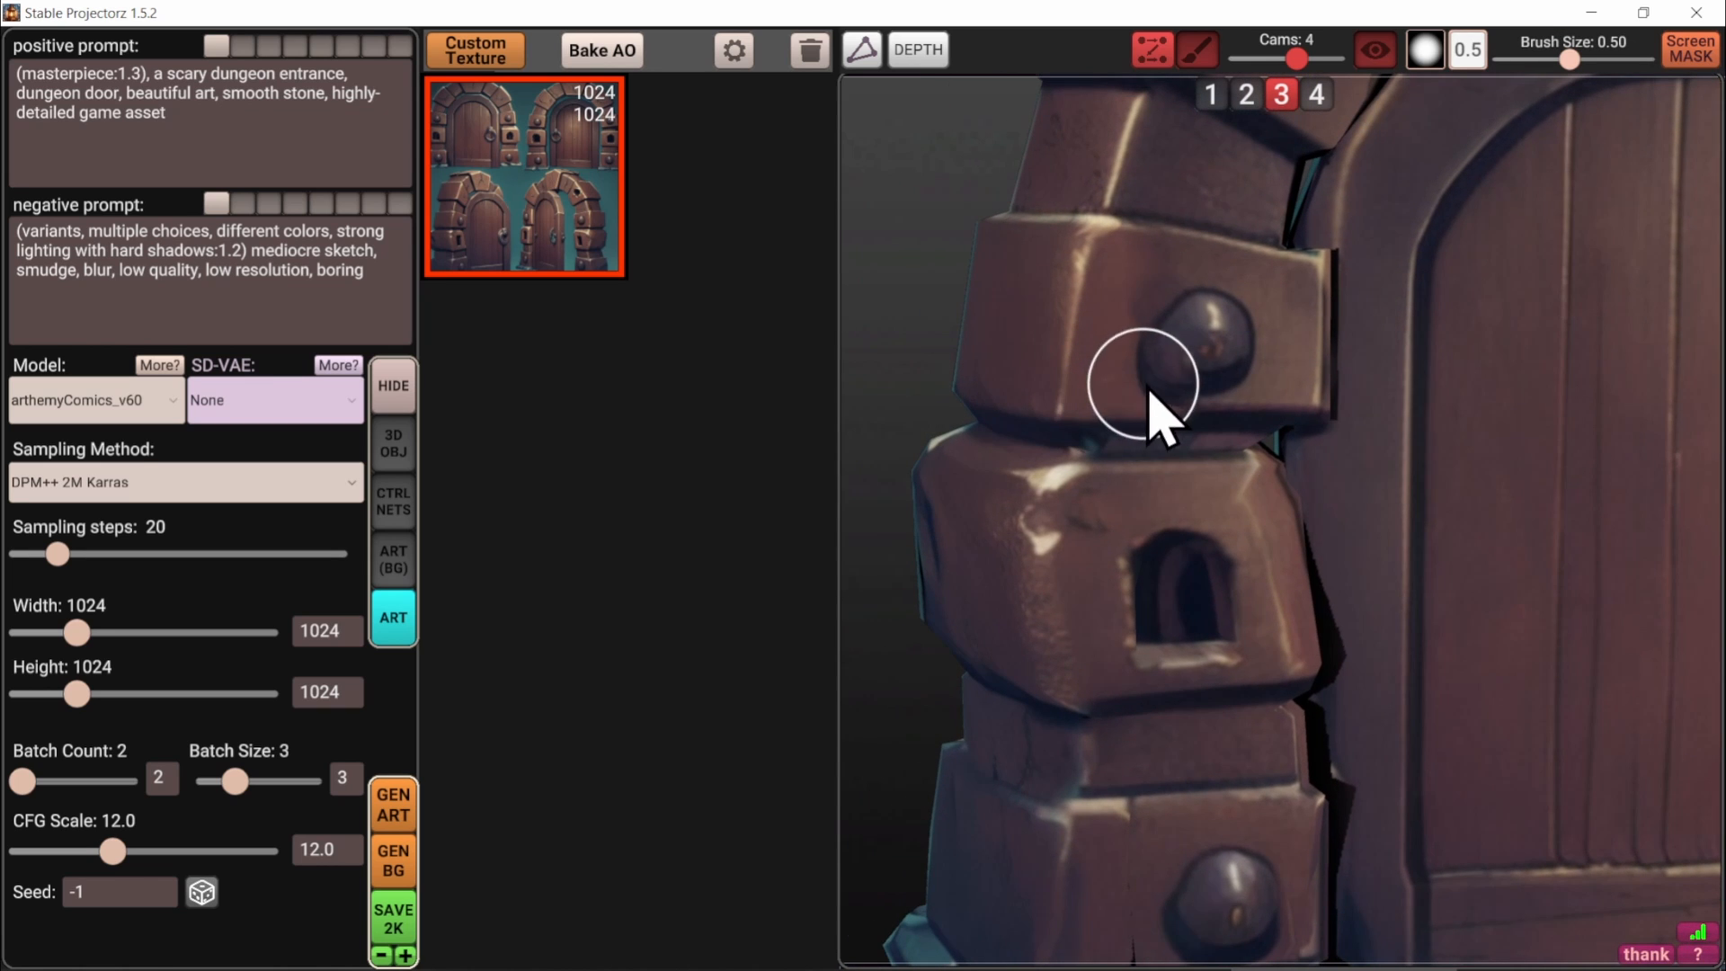
pyautogui.press('3')
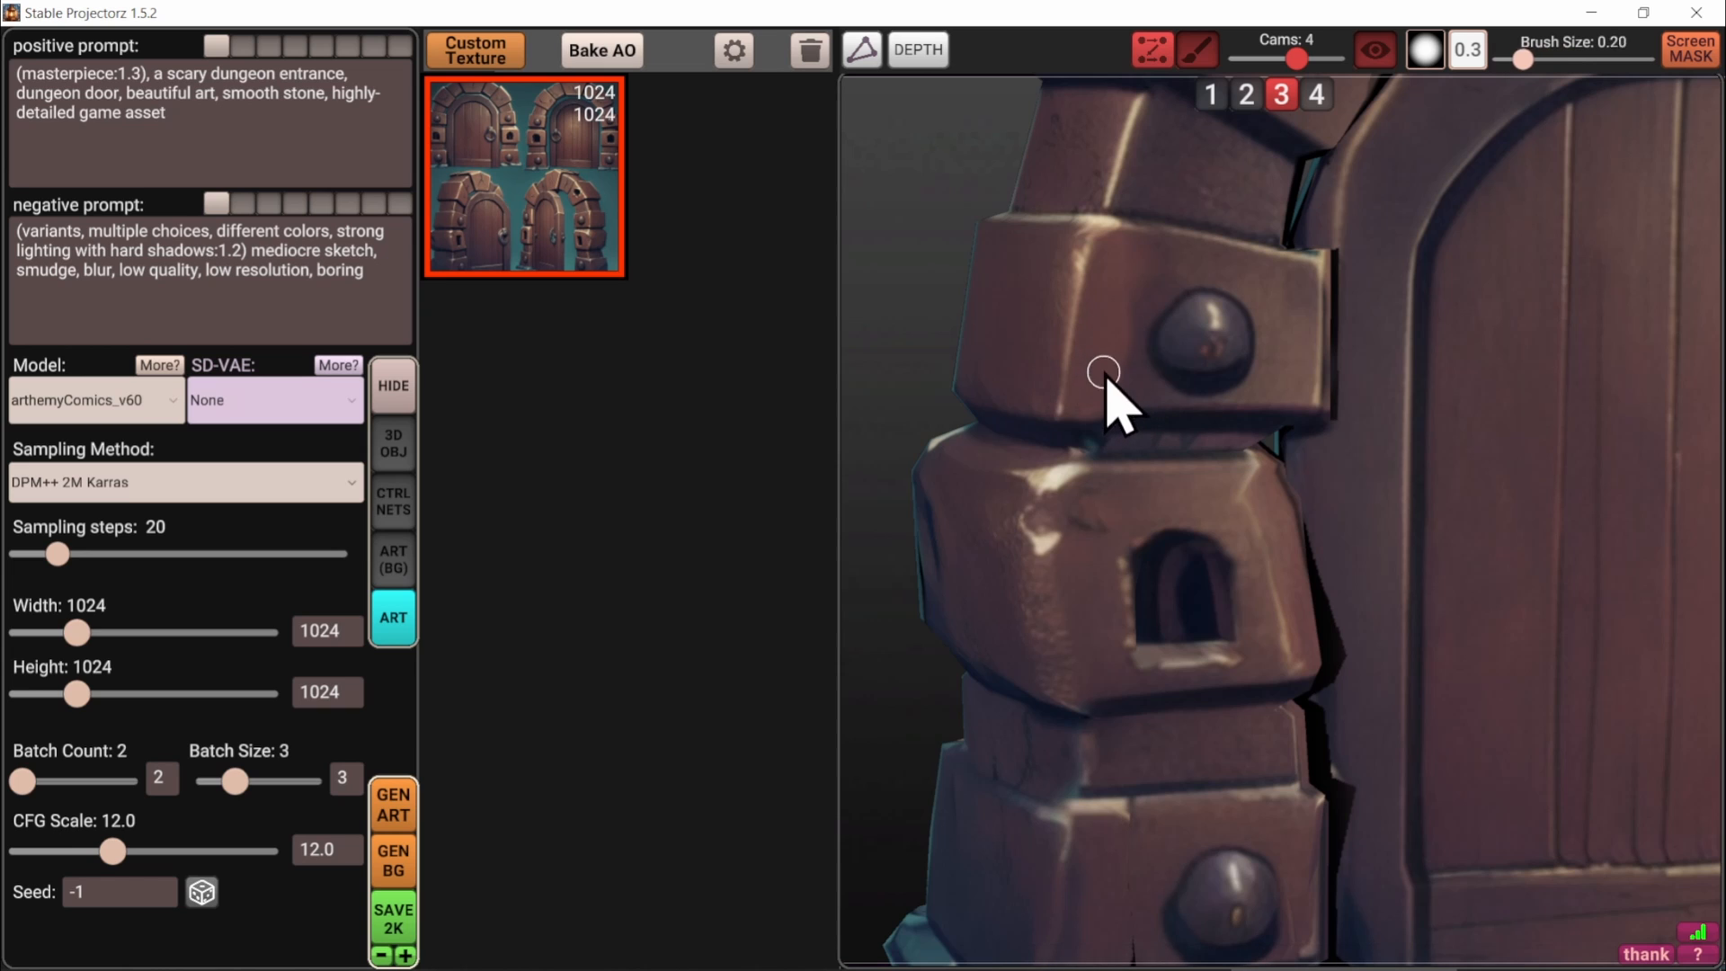
pyautogui.moveTo(1127, 365); pyautogui.dragTo(1160, 292)
pyautogui.press(']')
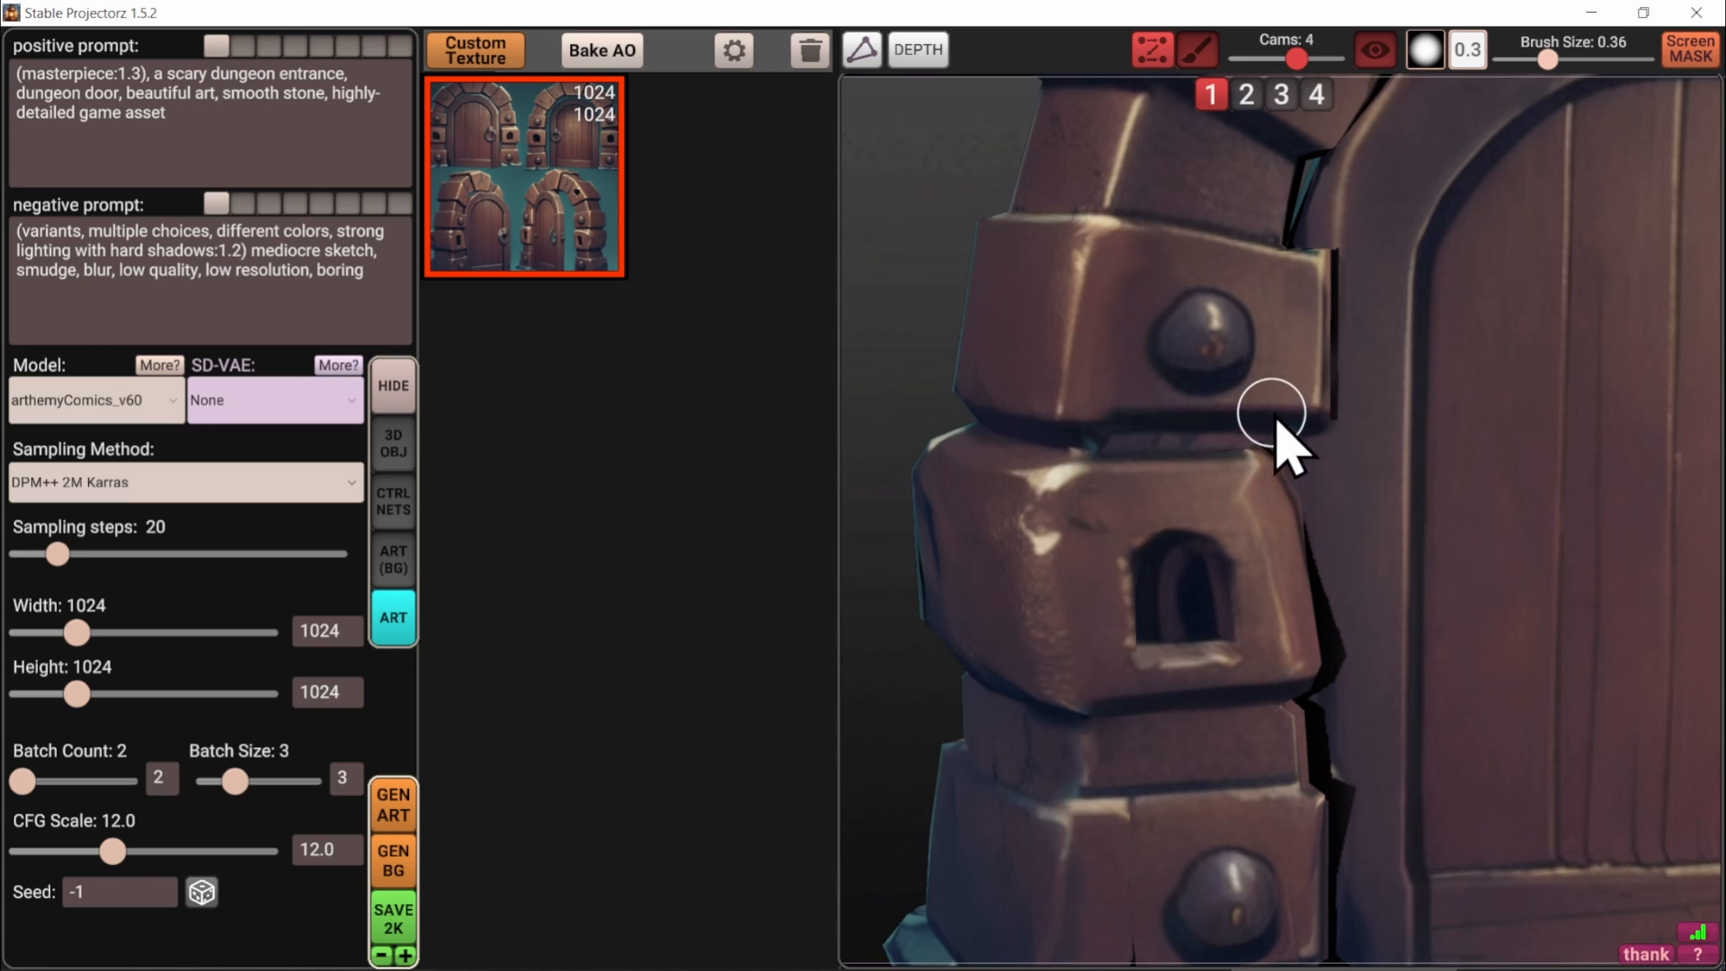
# Examine camera 1's projection on the cracked stones and seams along both sides of the arch with a 0.71 brush
pyautogui.press(']')
pyautogui.scroll(-4, 1344, 452)
pyautogui.moveTo(1404, 497); pyautogui.dragTo(1325, 623, button='middle')
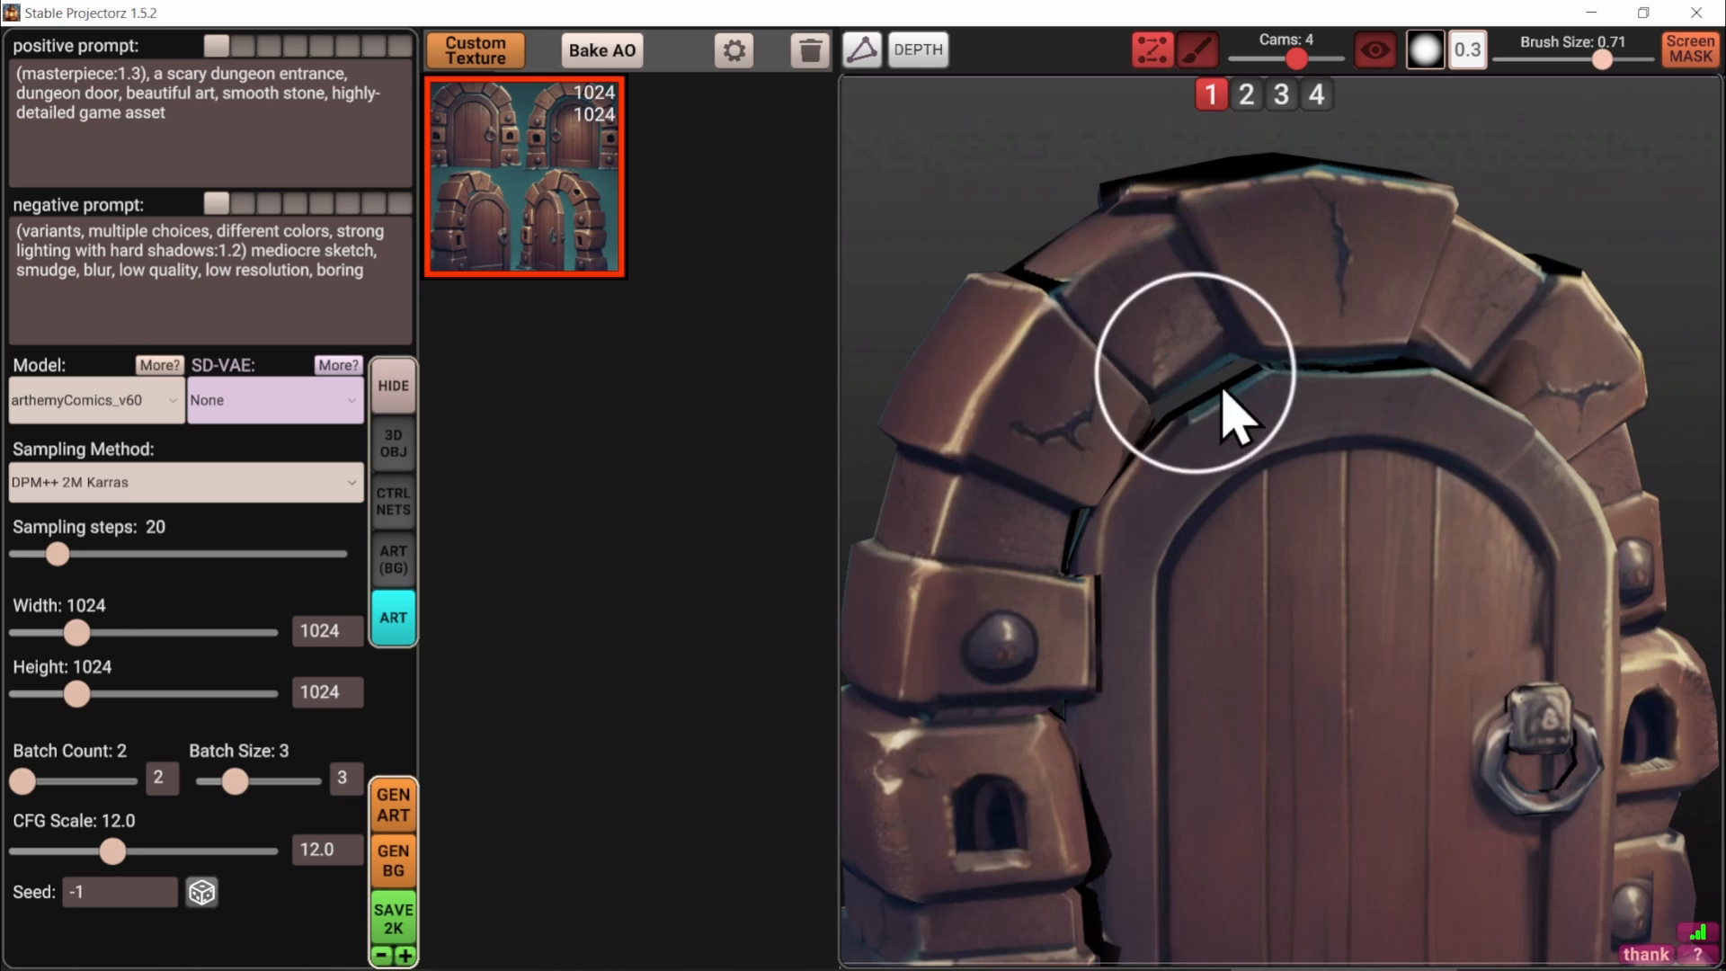
pyautogui.scroll(6, 994, 393)
pyautogui.scroll(5, 1447, 674)
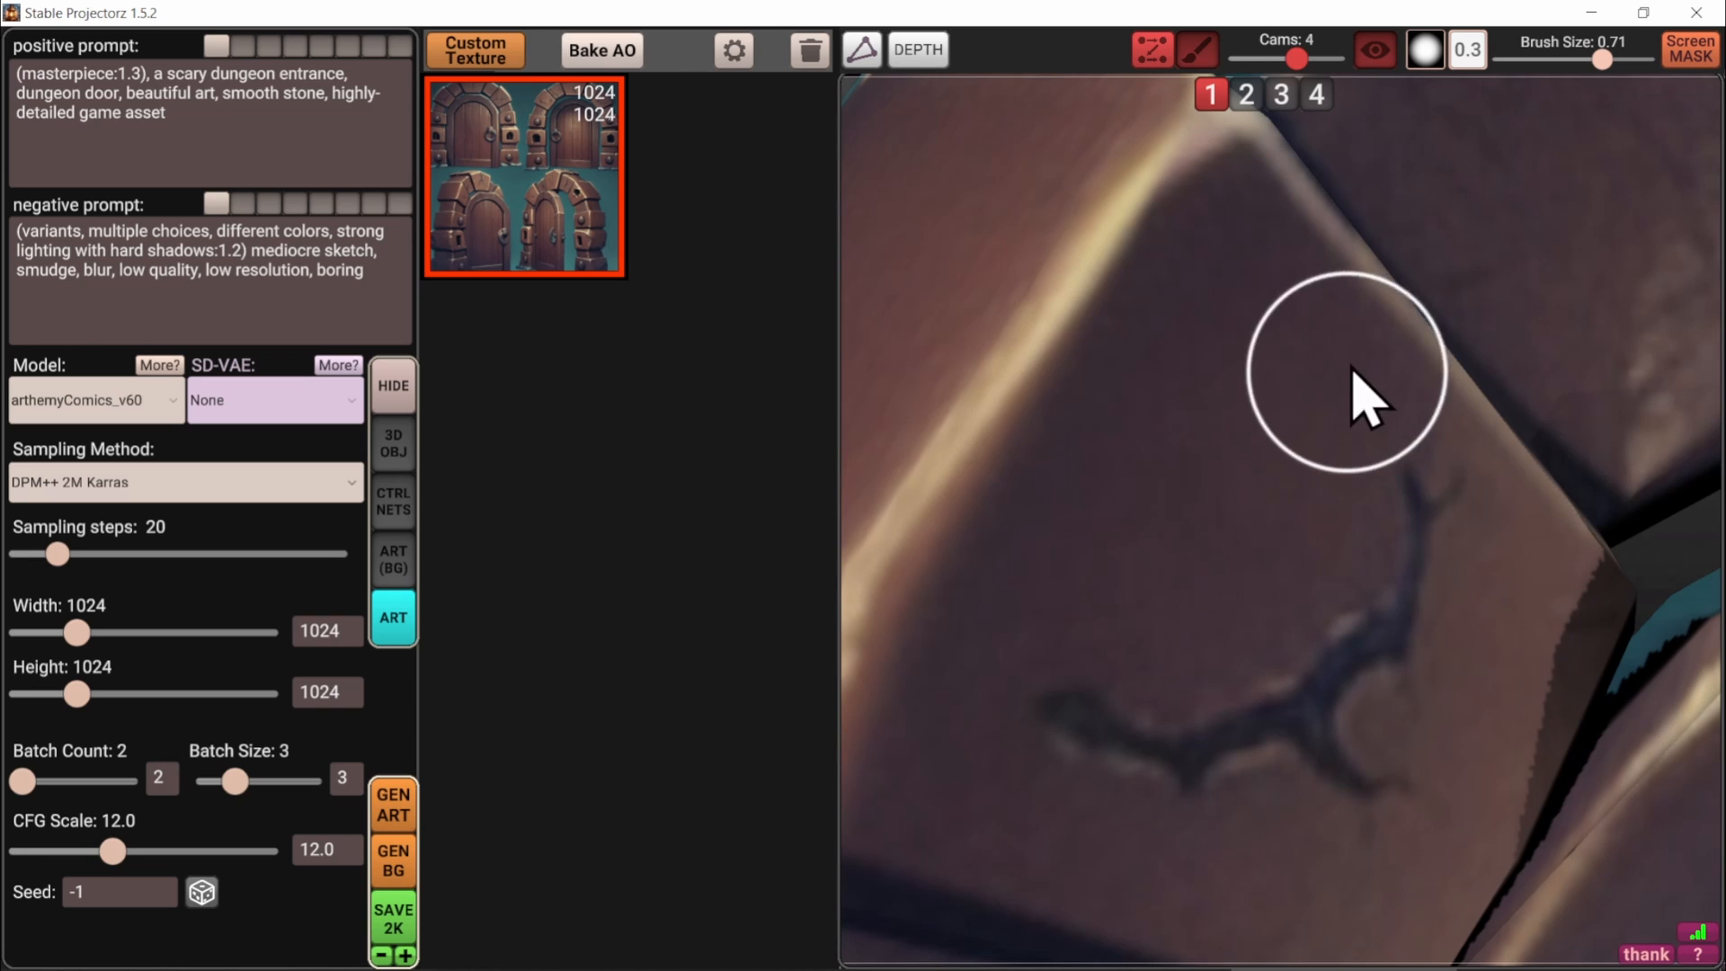
pyautogui.scroll(-5, 1437, 597)
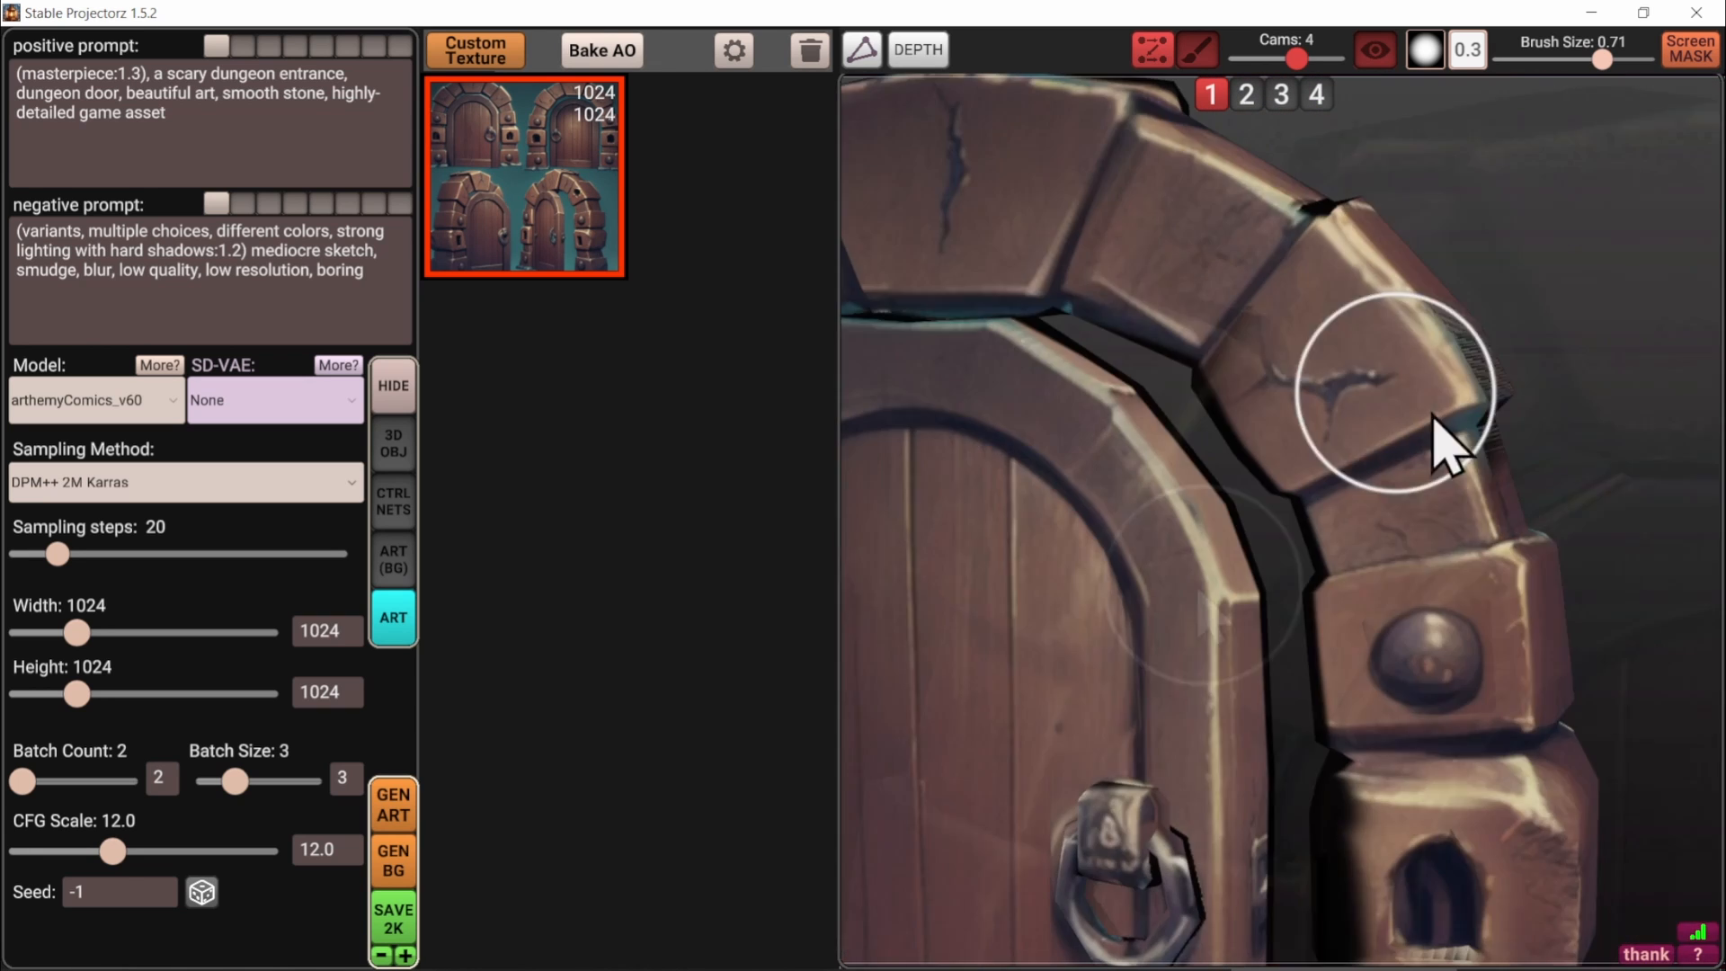
pyautogui.keyDown('alt'); pyautogui.moveTo(1432, 416); pyautogui.dragTo(1195, 324); pyautogui.keyUp('alt')
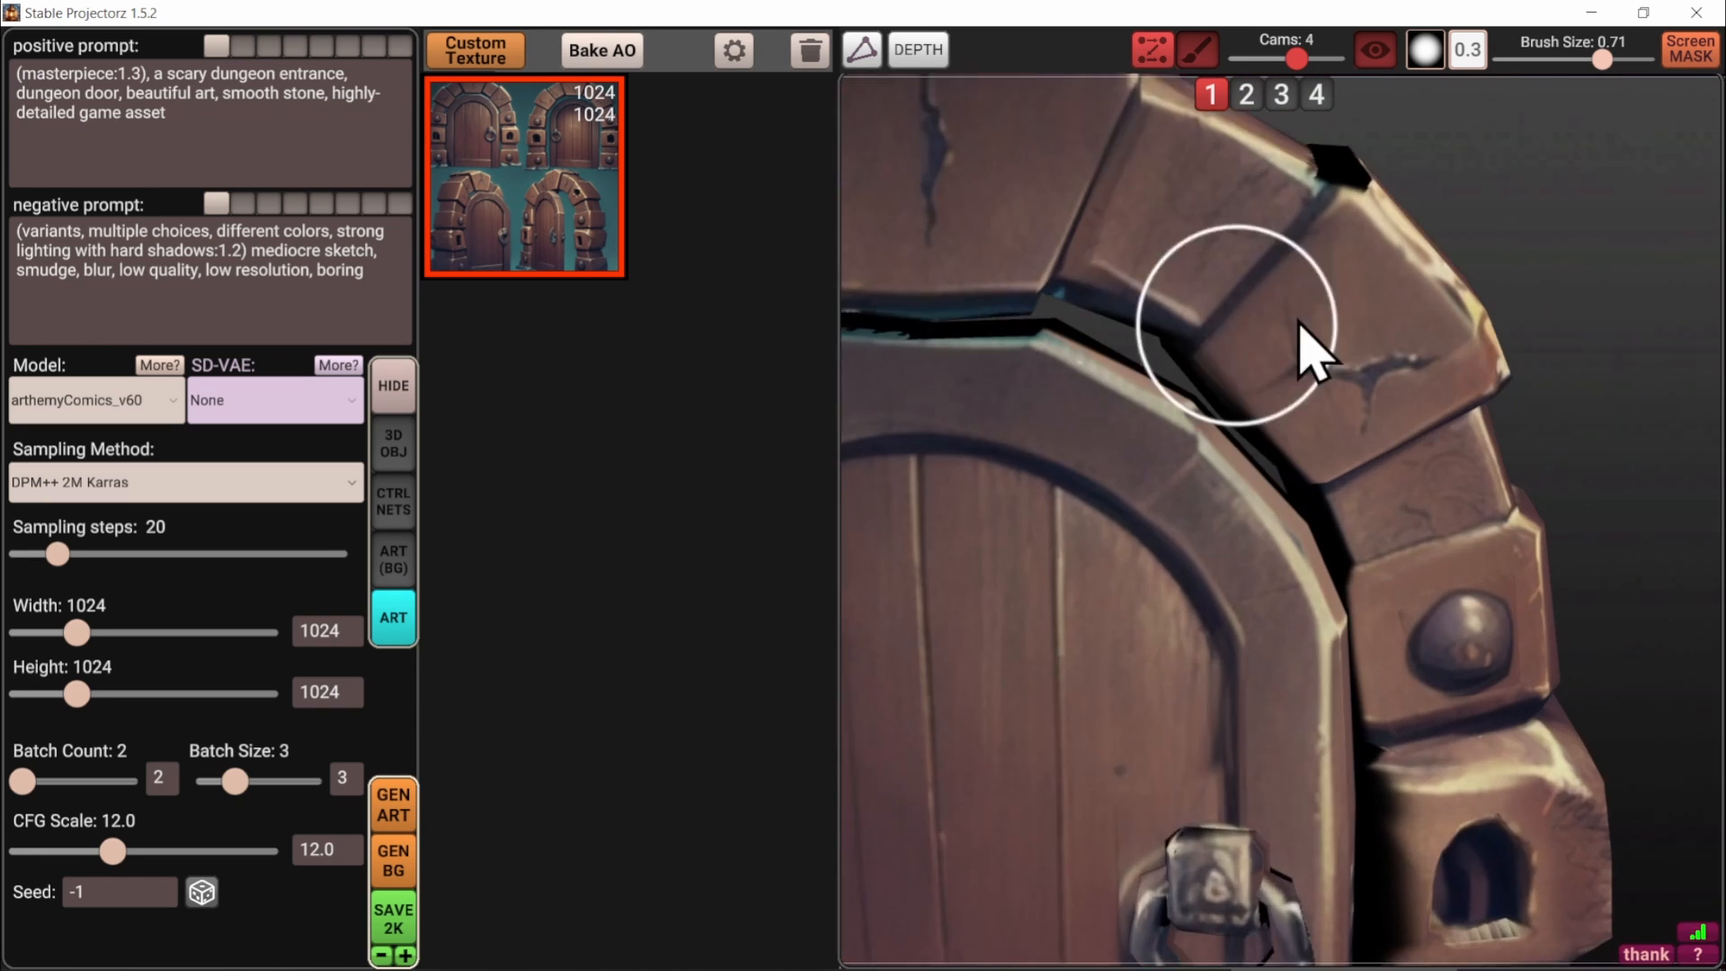
pyautogui.moveTo(1195, 323); pyautogui.dragTo(1427, 578, button='middle')
pyautogui.scroll(2, 1428, 578)
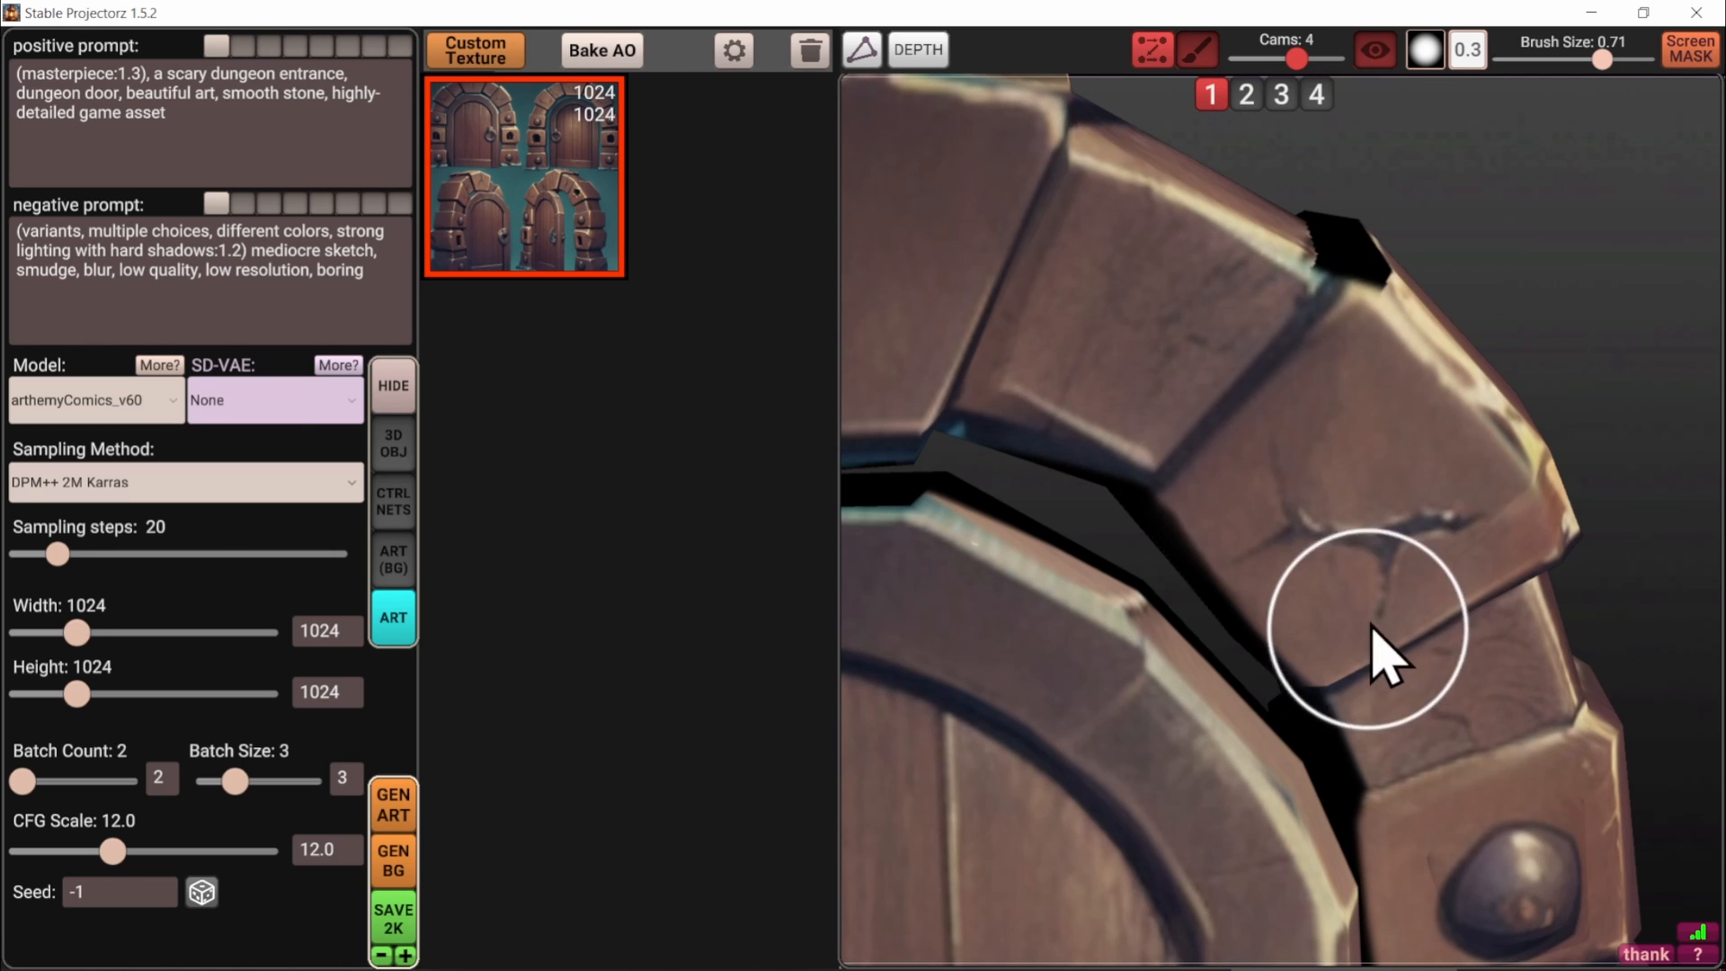
# Enlarge the brush and blend camera 1's projection over the cracked stone on the arch's right side
pyautogui.press(']')
pyautogui.press(']')
pyautogui.press(']')
pyautogui.press(']')
pyautogui.moveTo(1373, 503)
pyautogui.mouseDown()
pyautogui.moveTo(1399, 520)
pyautogui.moveTo(1375, 554)
pyautogui.moveTo(1387, 570)
pyautogui.mouseUp()
pyautogui.press(']')
pyautogui.press('[')
pyautogui.press(']')
# Blend camera 1's projection around the right pillar's window at brush size 0.77, and over the black gap beside its lowest bolt at 0.50
pyautogui.moveTo(1400, 627); pyautogui.dragTo(1313, 256, button='middle')
pyautogui.moveTo(1370, 516)
pyautogui.mouseDown(button='middle')
pyautogui.moveTo(1225, 174)
pyautogui.moveTo(1258, 310)
pyautogui.mouseUp(button='middle')
pyautogui.press('[')
pyautogui.press('[')
pyautogui.press('[')
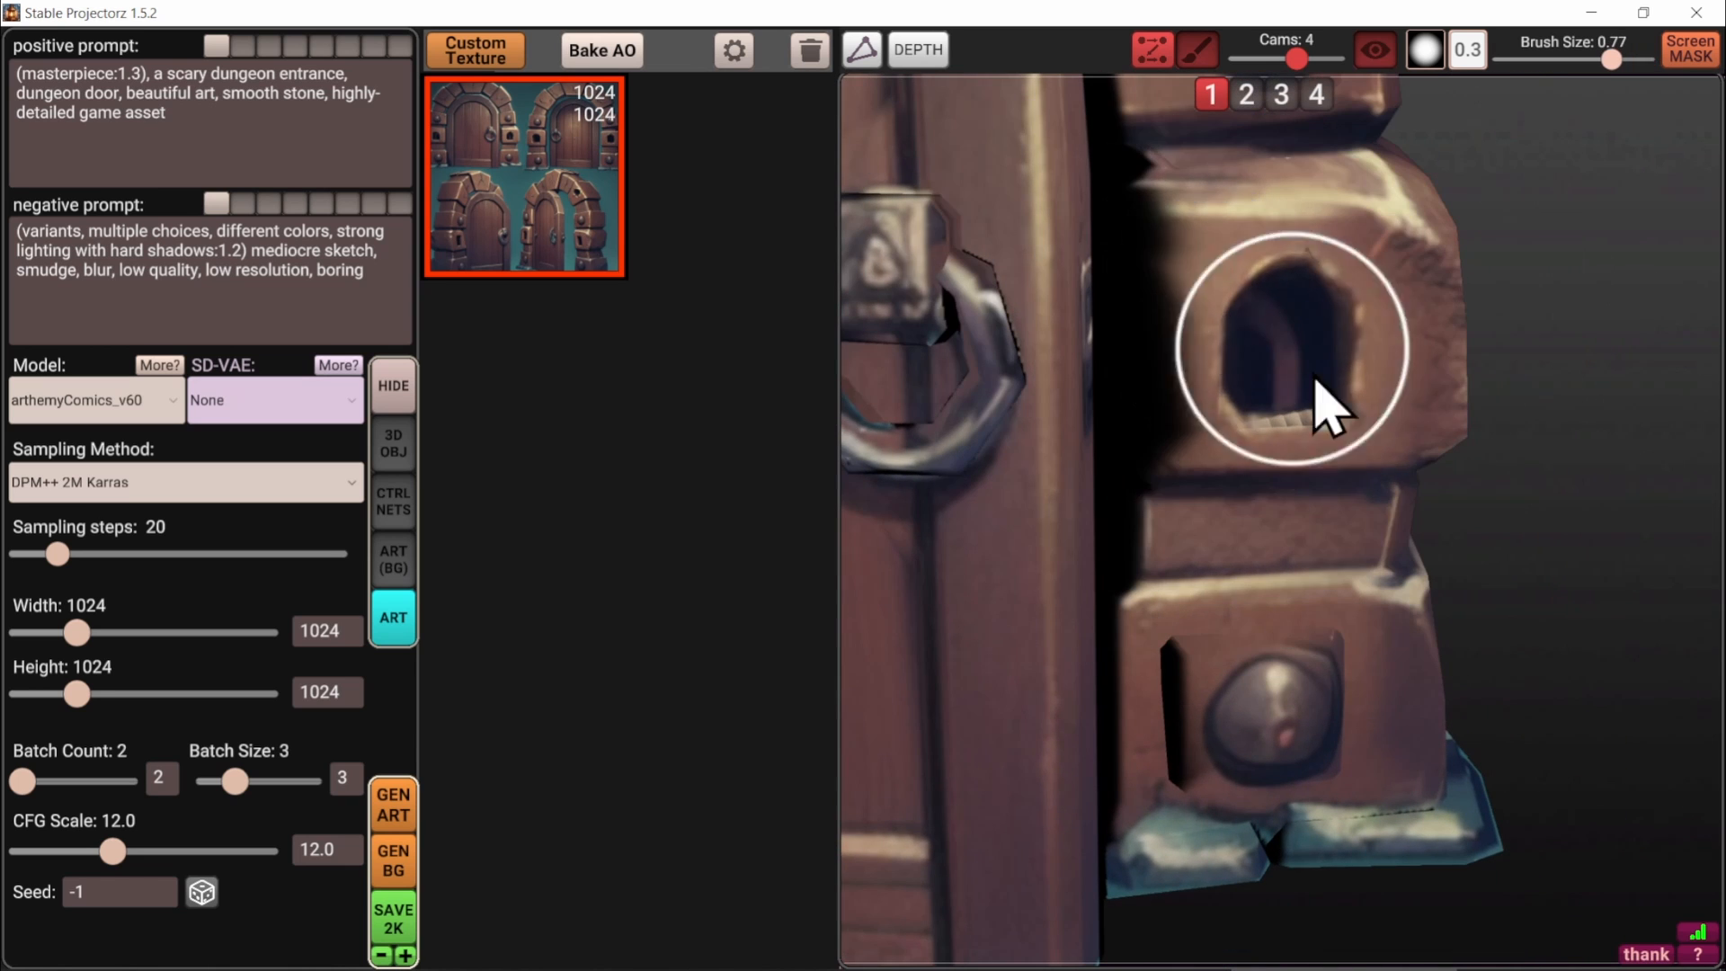
pyautogui.moveTo(1294, 440)
pyautogui.mouseDown()
pyautogui.moveTo(1214, 302)
pyautogui.moveTo(1234, 295)
pyautogui.moveTo(1245, 377)
pyautogui.moveTo(1229, 288)
pyautogui.moveTo(1254, 404)
pyautogui.mouseUp()
pyautogui.press('[')
pyautogui.press('[')
pyautogui.press('[')
pyautogui.press('[')
pyautogui.press('[')
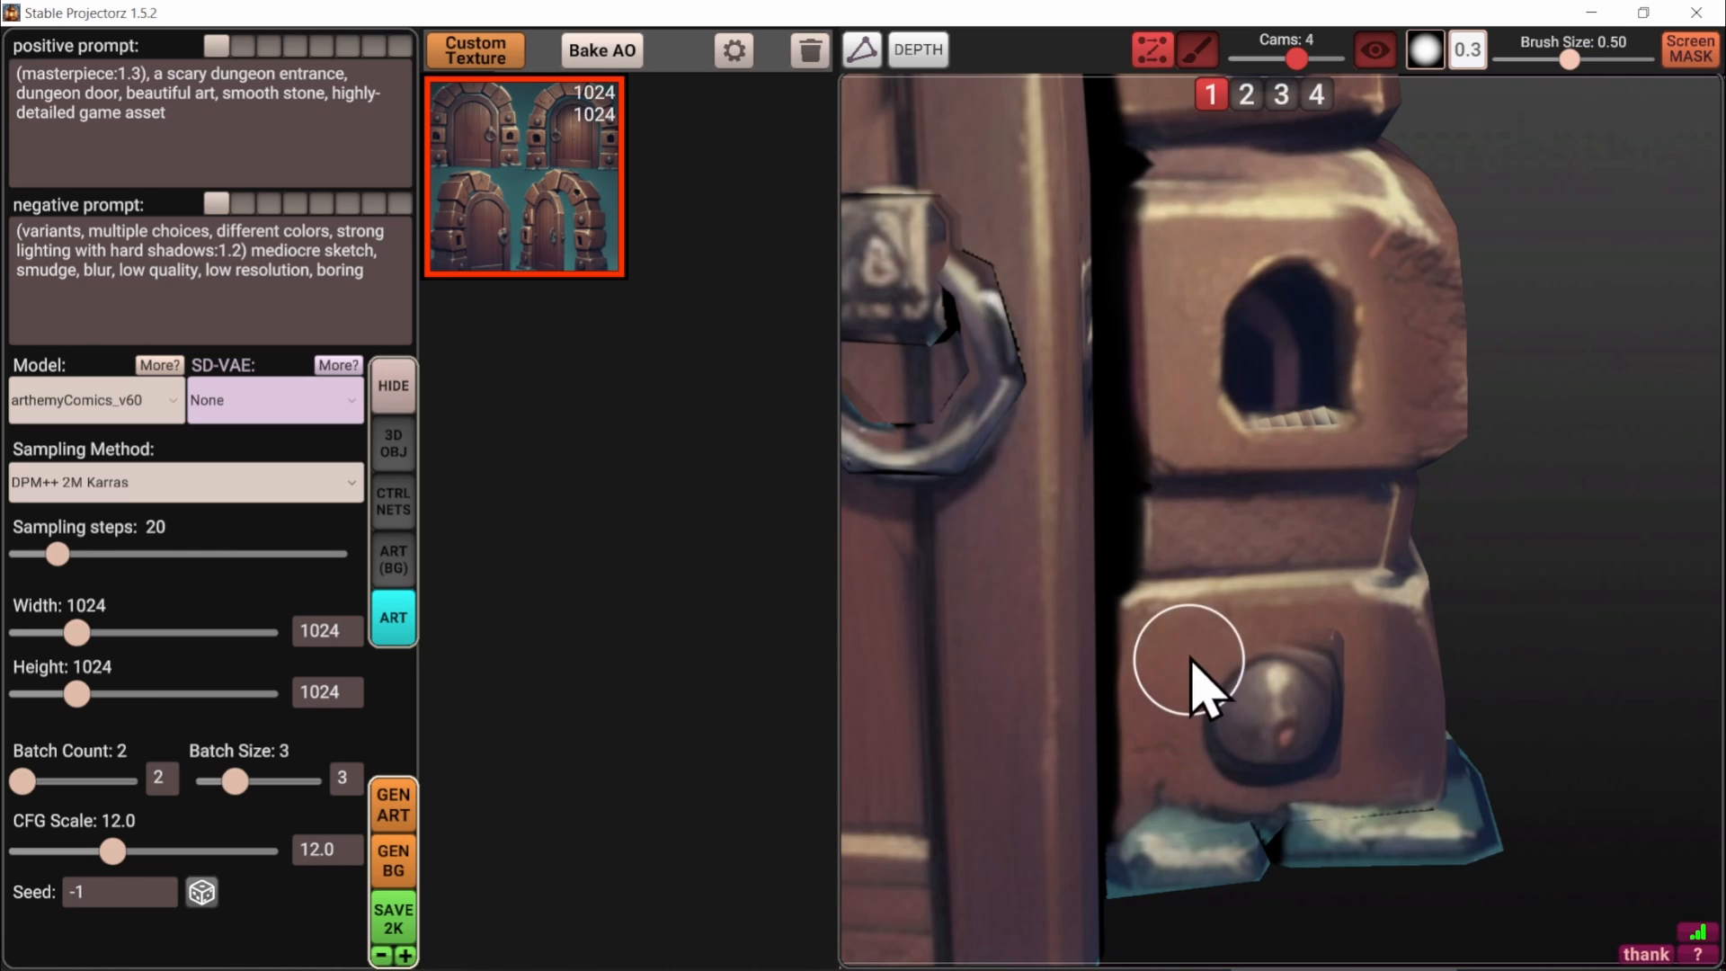
# Compare the projections of cameras 2, 3, 4 and 1 on the arch's right cracked stone from an angled view
pyautogui.scroll(-2, 1259, 683)
pyautogui.scroll(-4, 1433, 795)
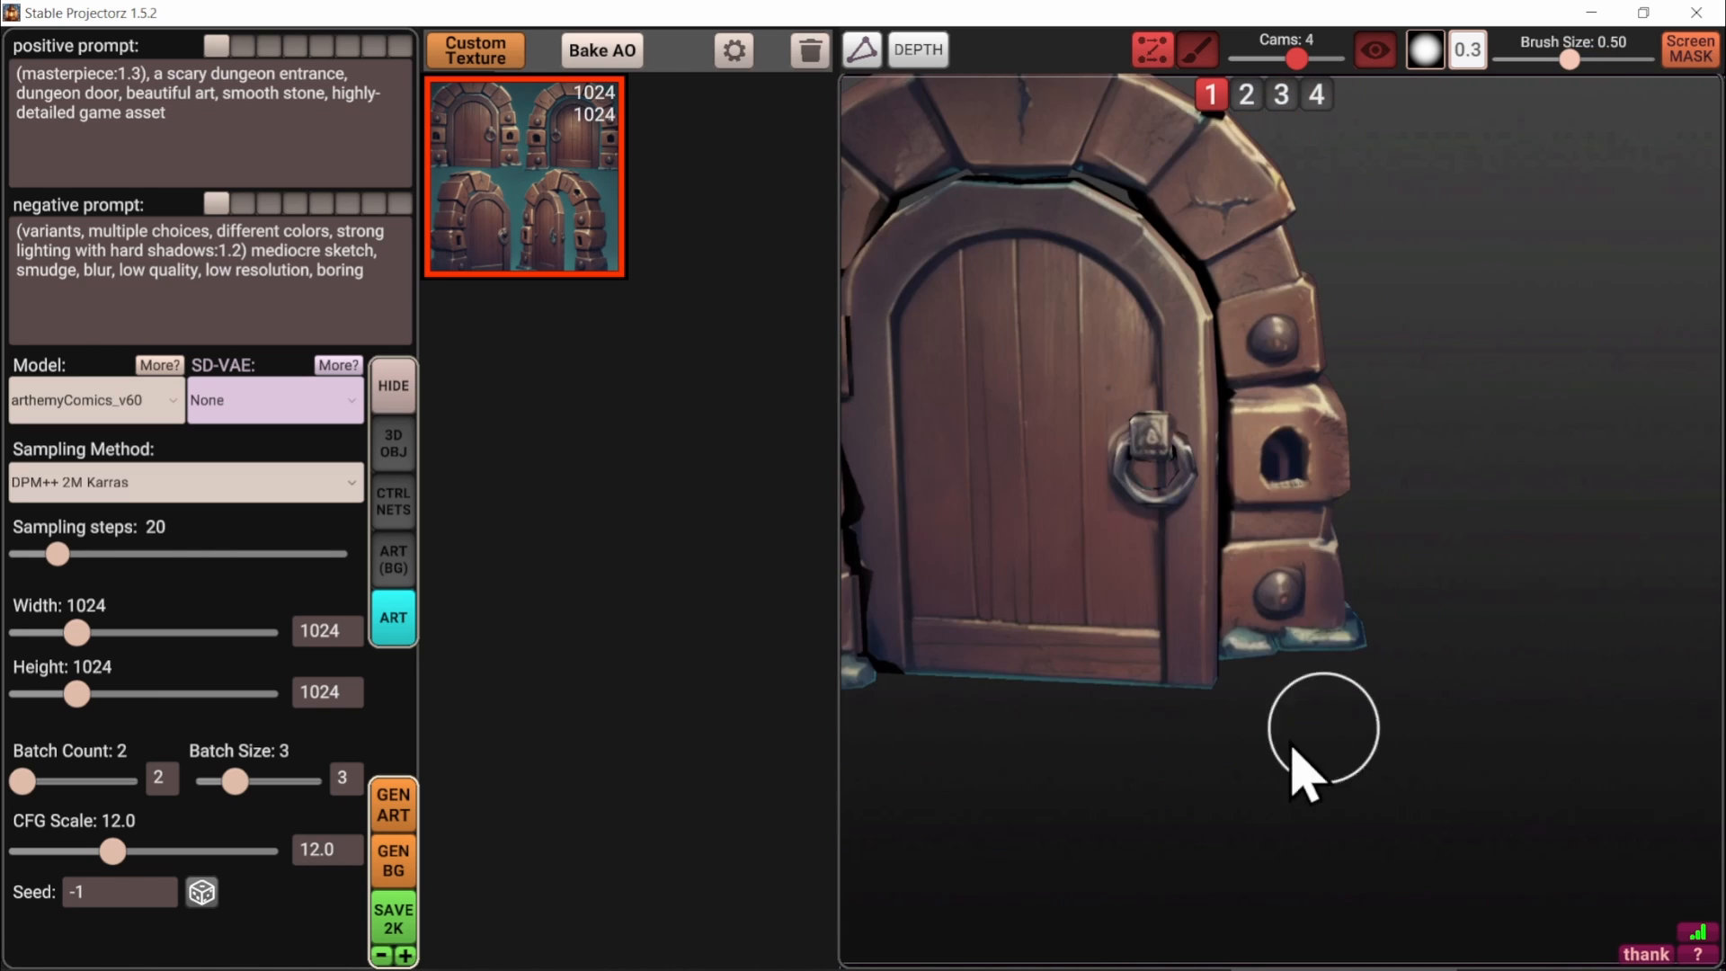
pyautogui.keyDown('alt'); pyautogui.moveTo(1294, 743); pyautogui.dragTo(1161, 768); pyautogui.keyUp('alt')
pyautogui.moveTo(1123, 454); pyautogui.dragTo(1115, 661, button='middle')
pyautogui.press(']')
pyautogui.press('2')
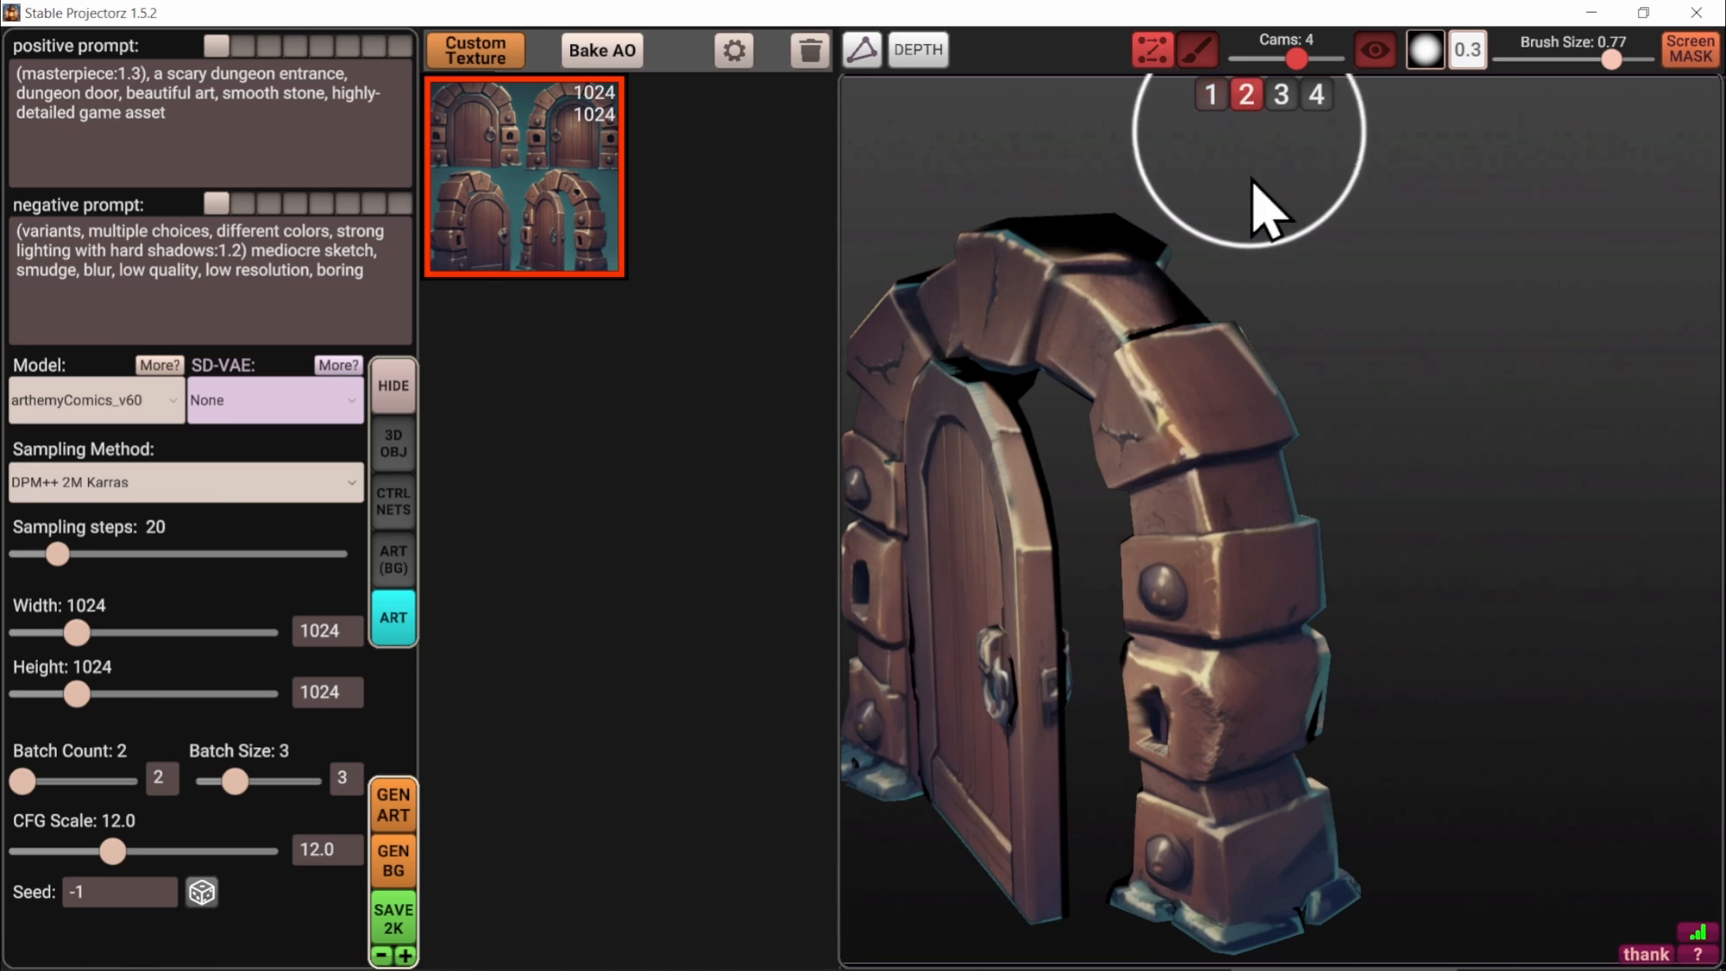
pyautogui.click(1281, 99)
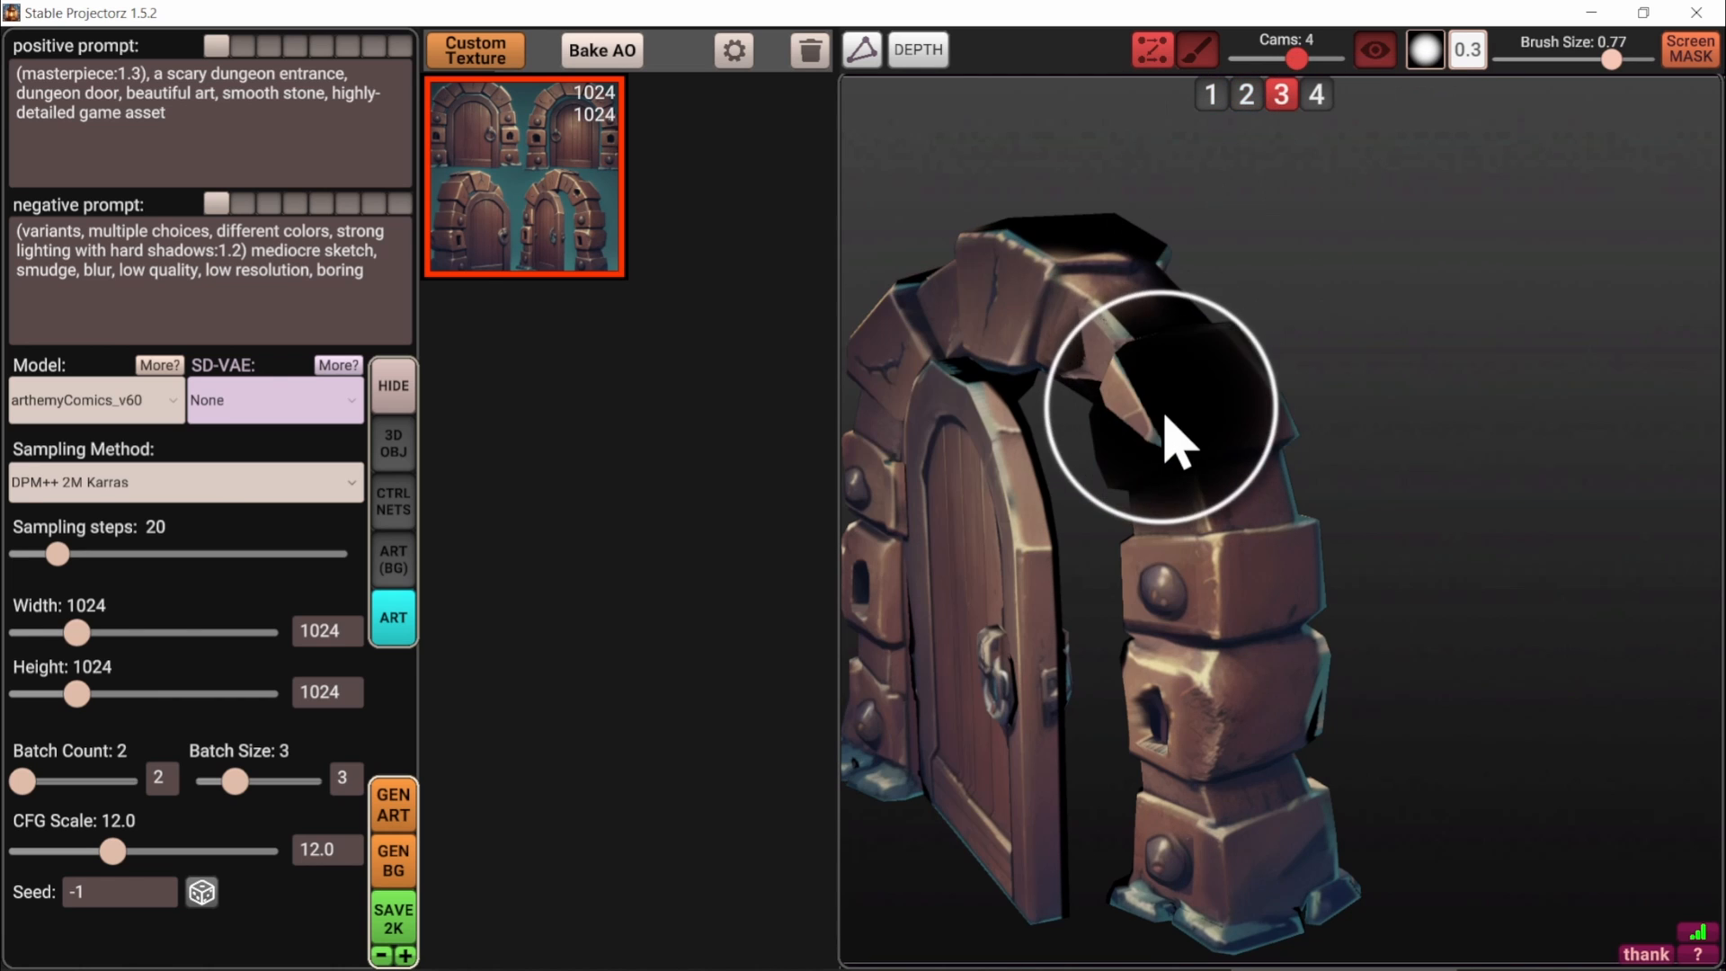
pyautogui.click(1317, 95)
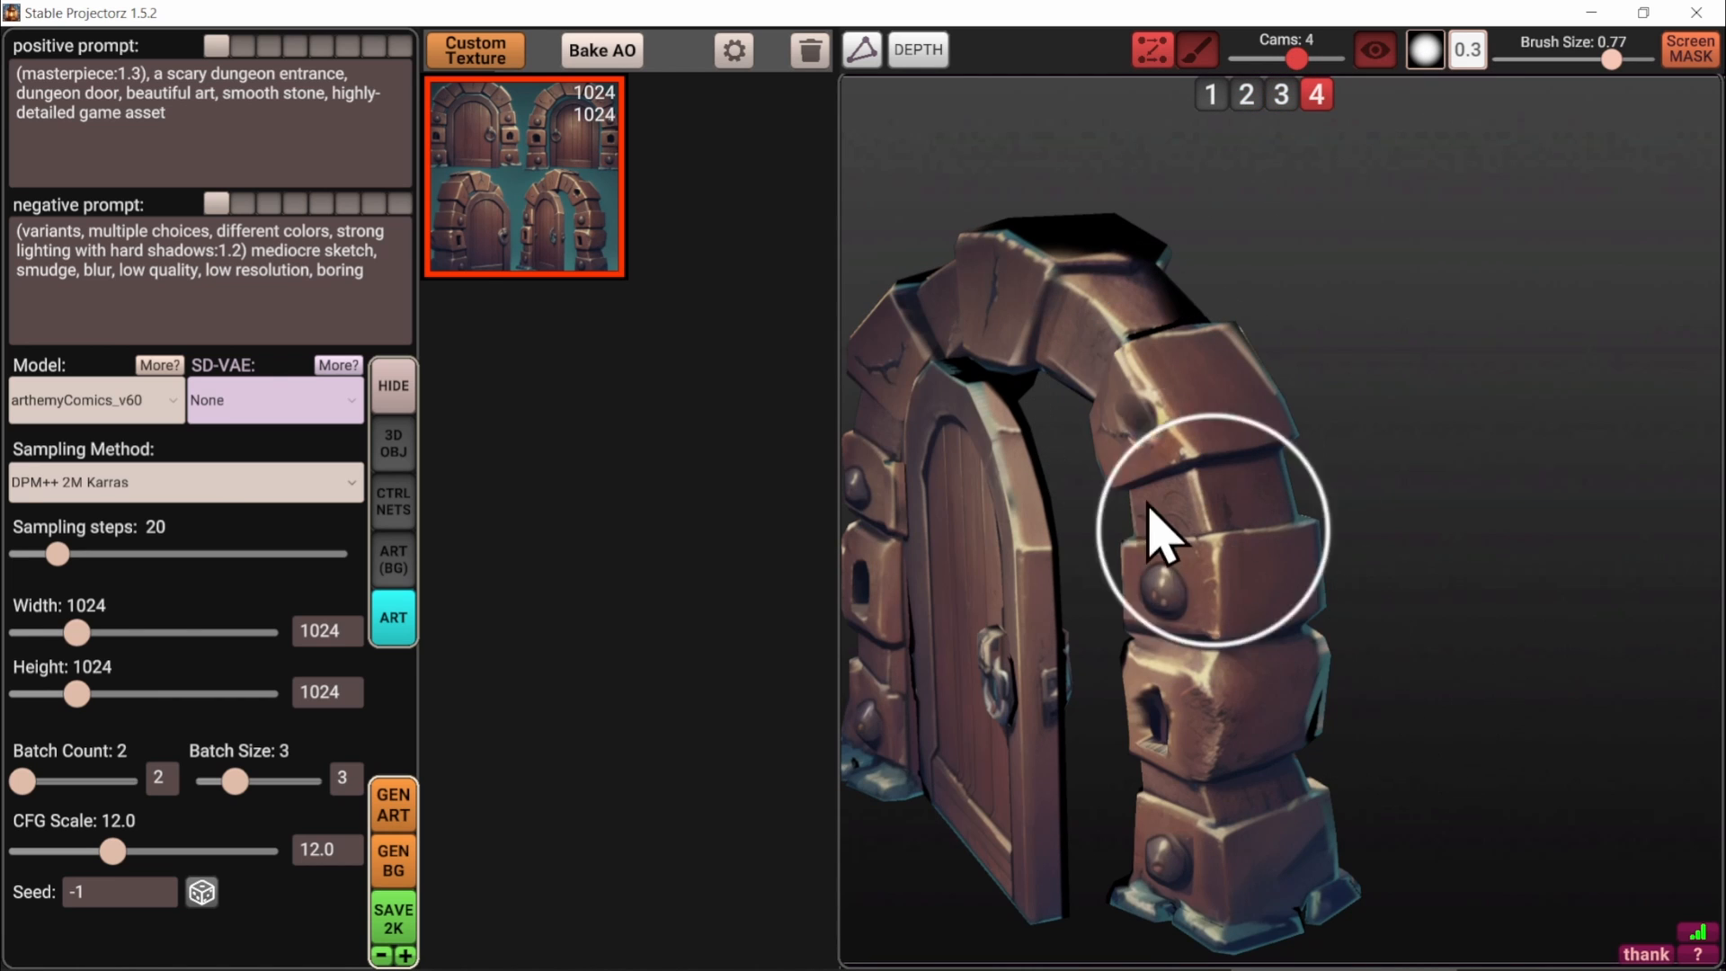
pyautogui.click(1210, 97)
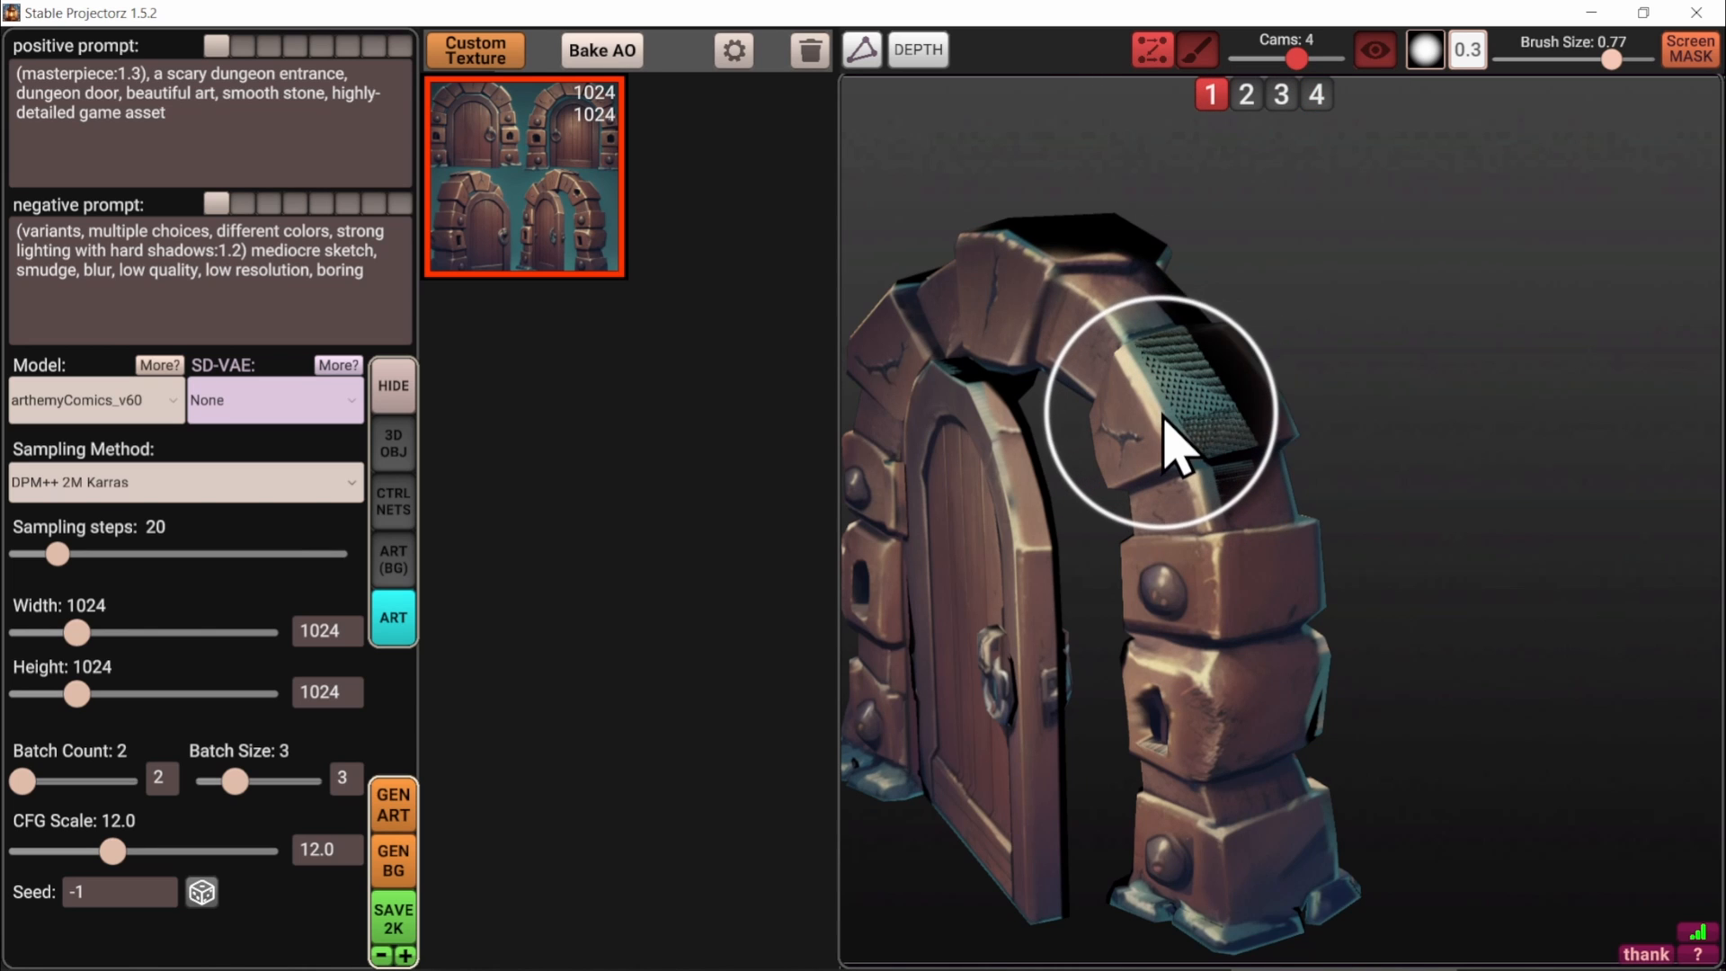
# Paint camera 4's dark hole over the crack on the arch's right stone with brush size 0.52, raising the strength to 1
pyautogui.scroll(3, 1162, 423)
pyautogui.moveTo(1162, 422); pyautogui.dragTo(1303, 546, button='middle')
pyautogui.scroll(2, 1305, 548)
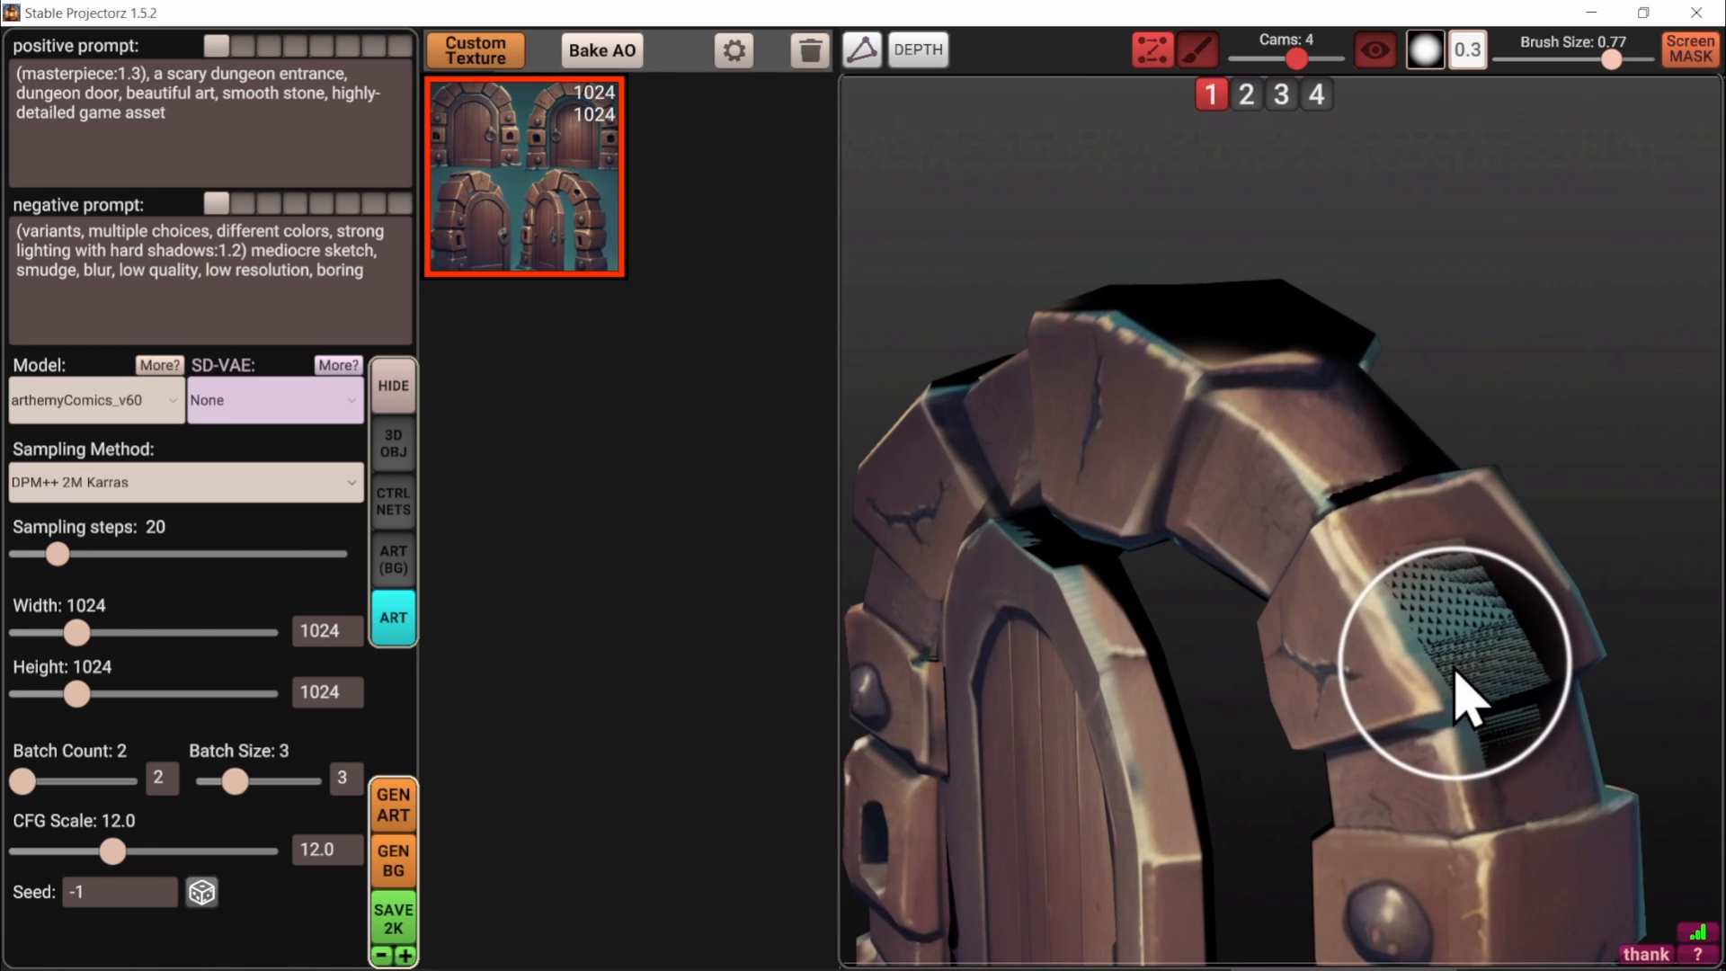
pyautogui.moveTo(1397, 426); pyautogui.dragTo(1356, 326, button='middle')
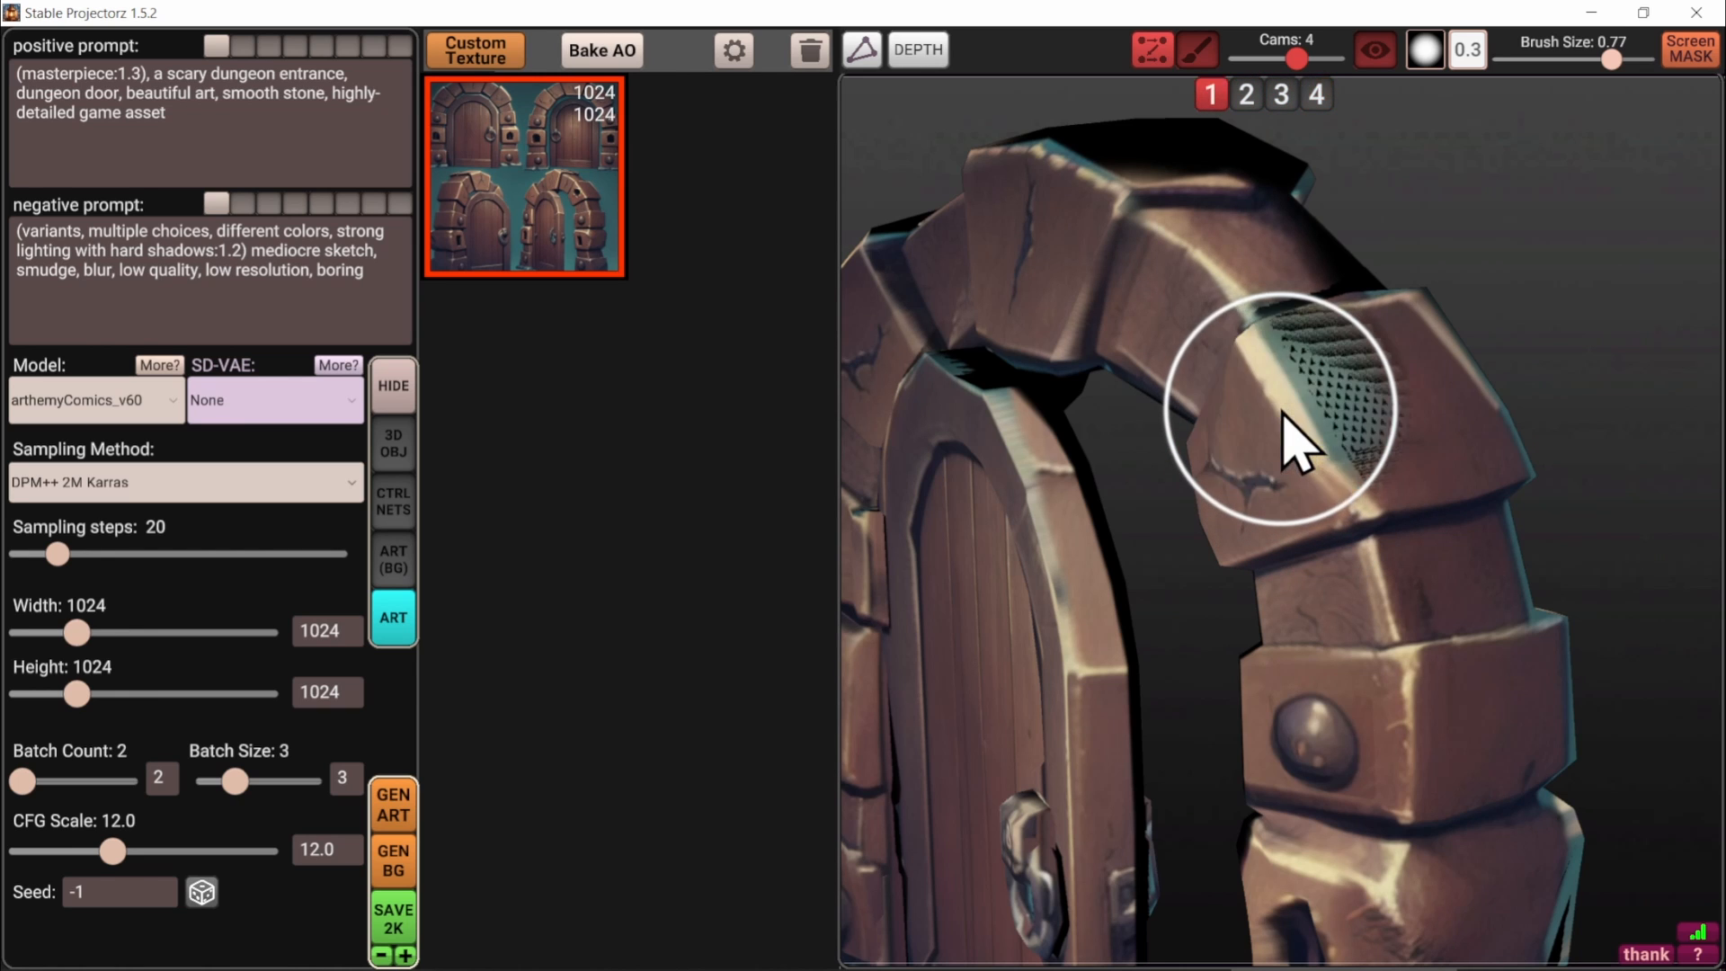
pyautogui.press('4')
pyautogui.press('[')
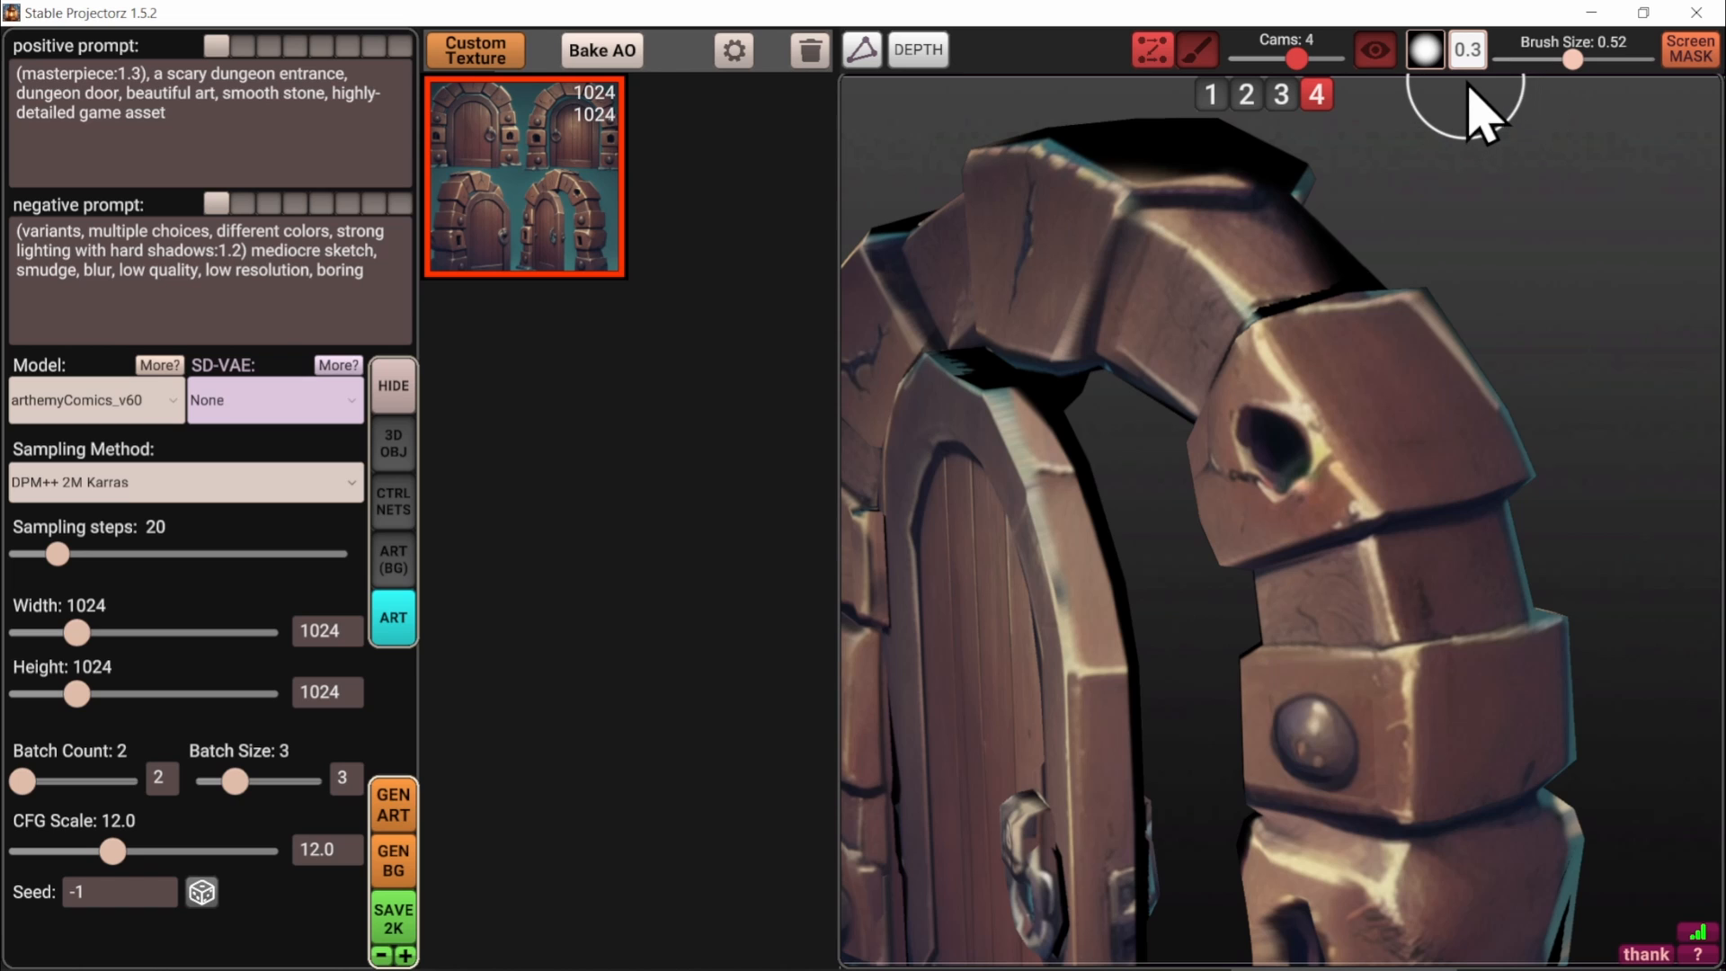
pyautogui.press('0')
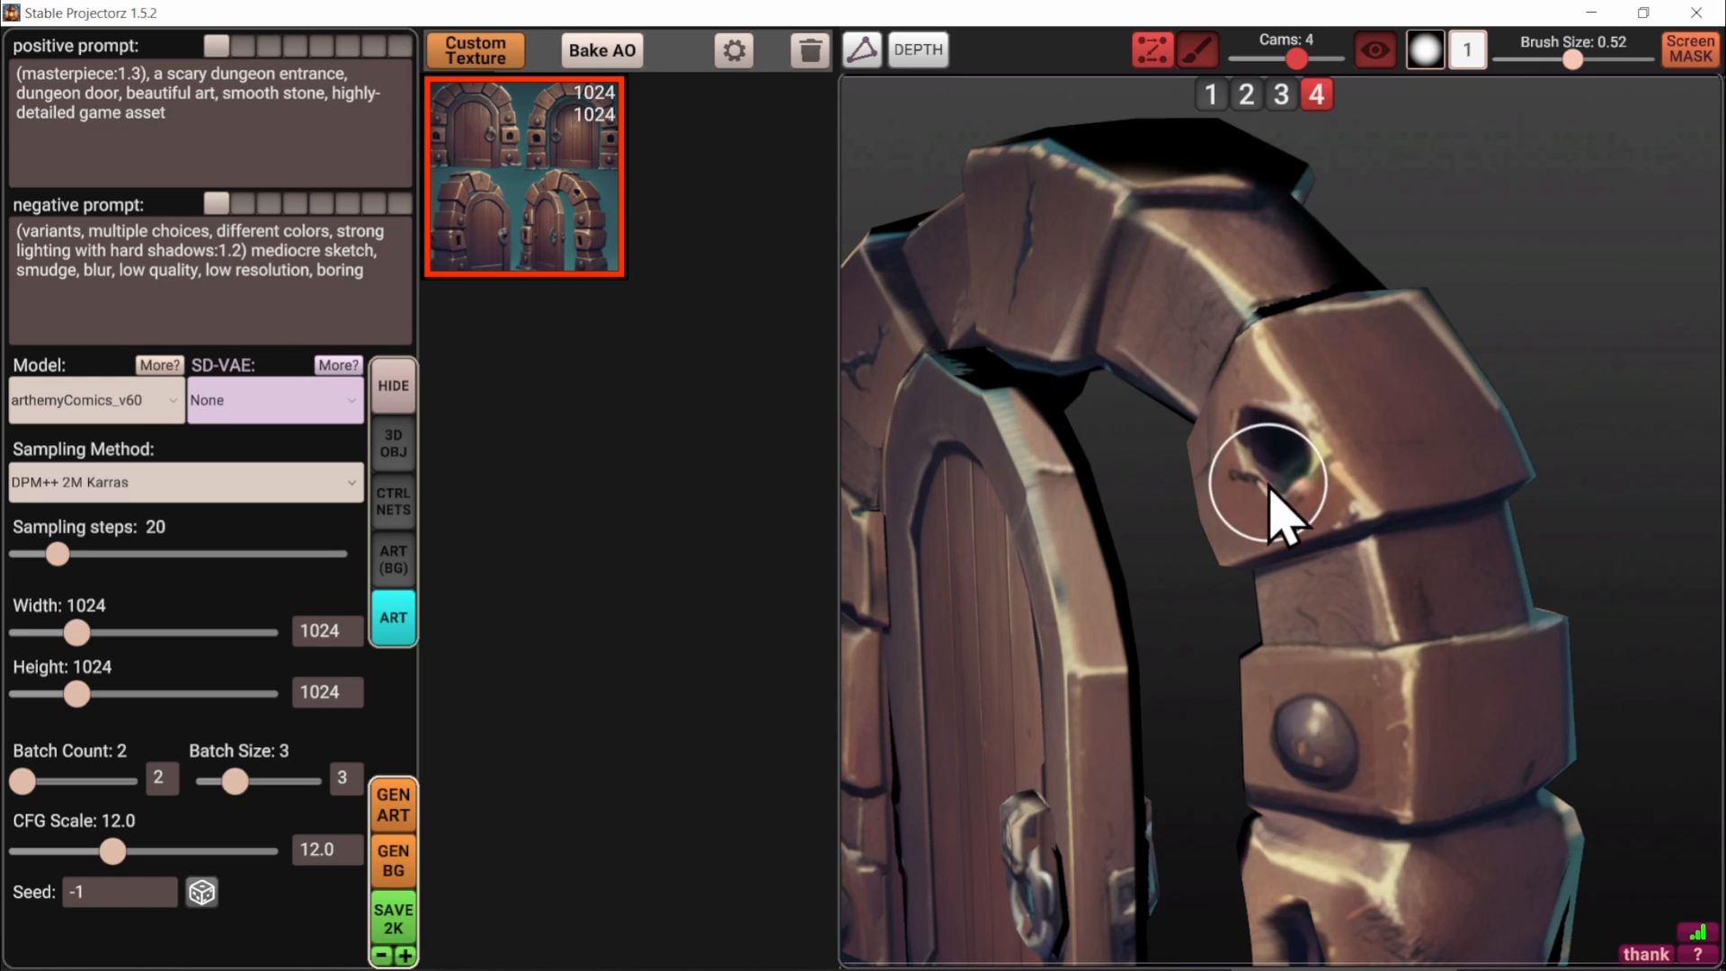
pyautogui.scroll(-1, 1282, 520)
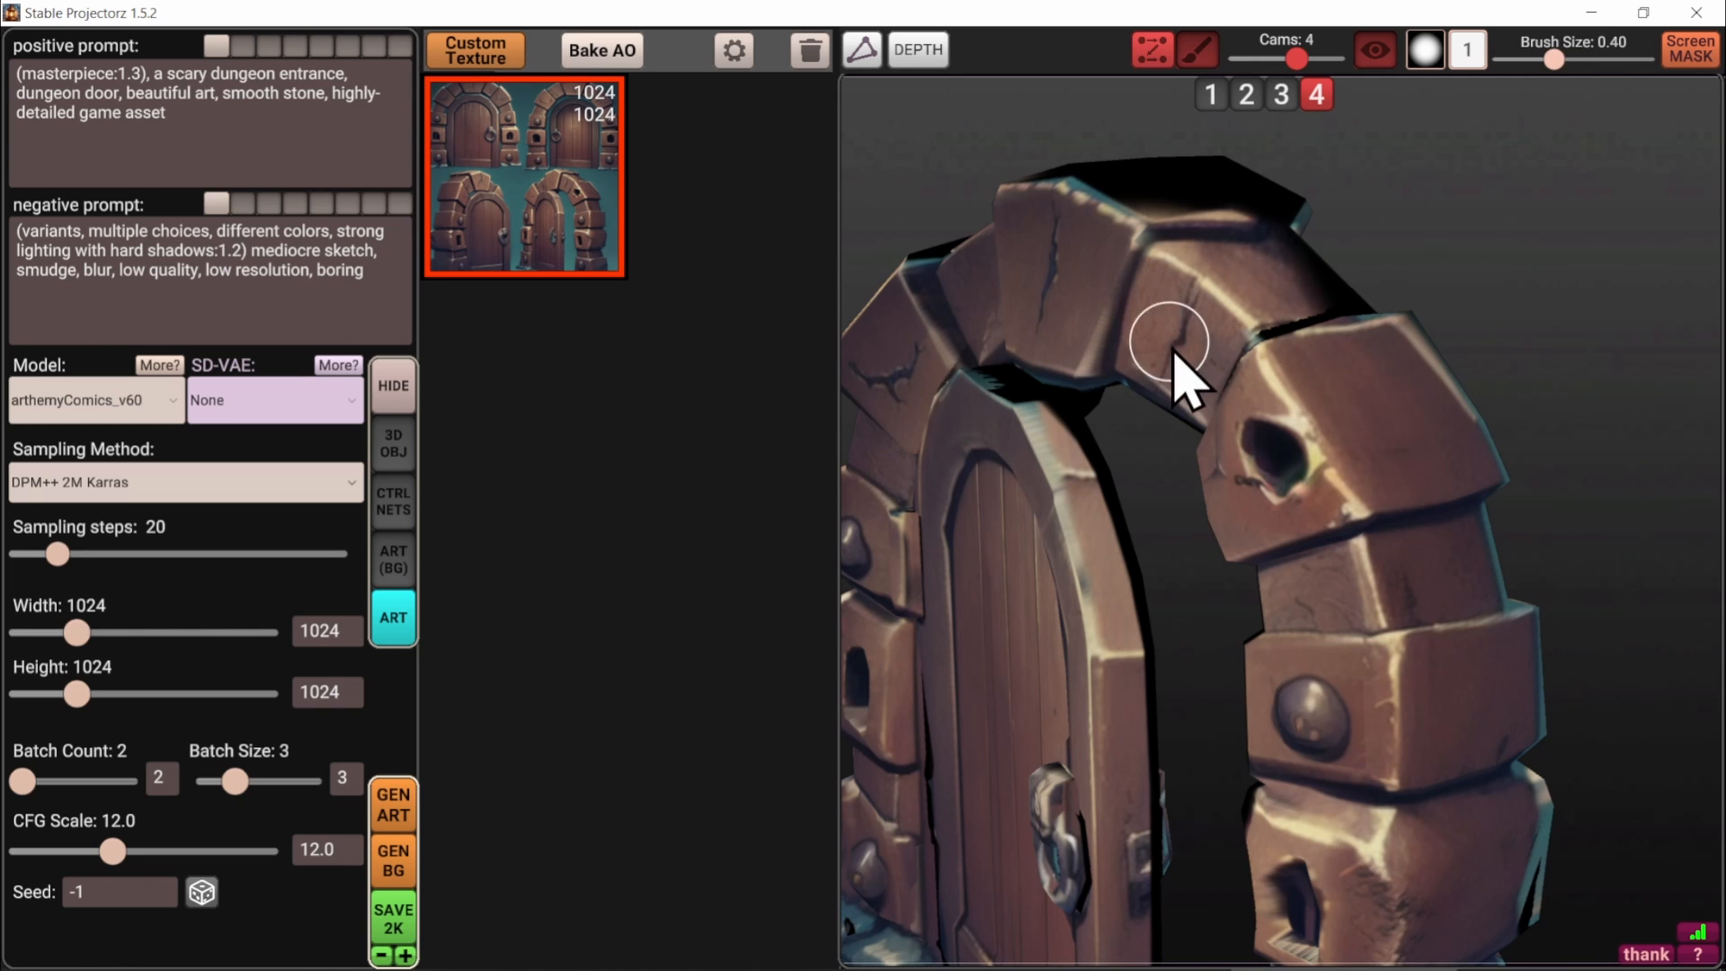
# Lower the brush strength to 0.4, blend camera 4's projection into the right pillar's window block, and switch to camera 1 with brush size 0.55
pyautogui.moveTo(1263, 635); pyautogui.dragTo(1269, 512, button='middle')
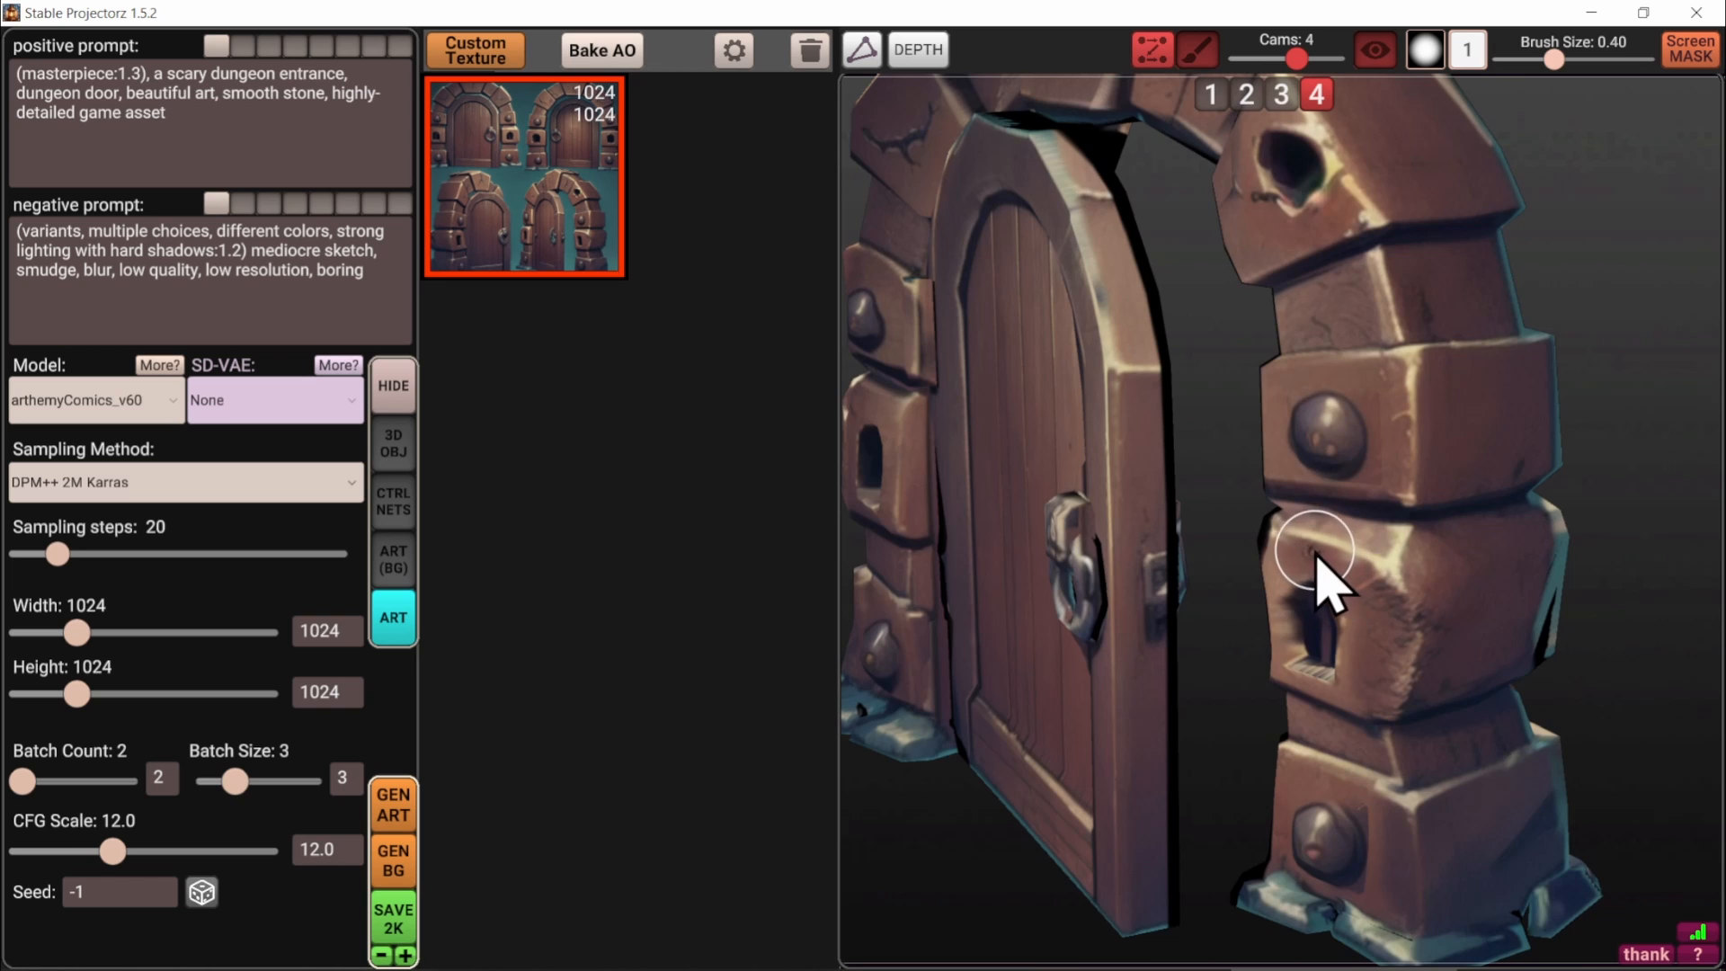
pyautogui.scroll(3, 1519, 620)
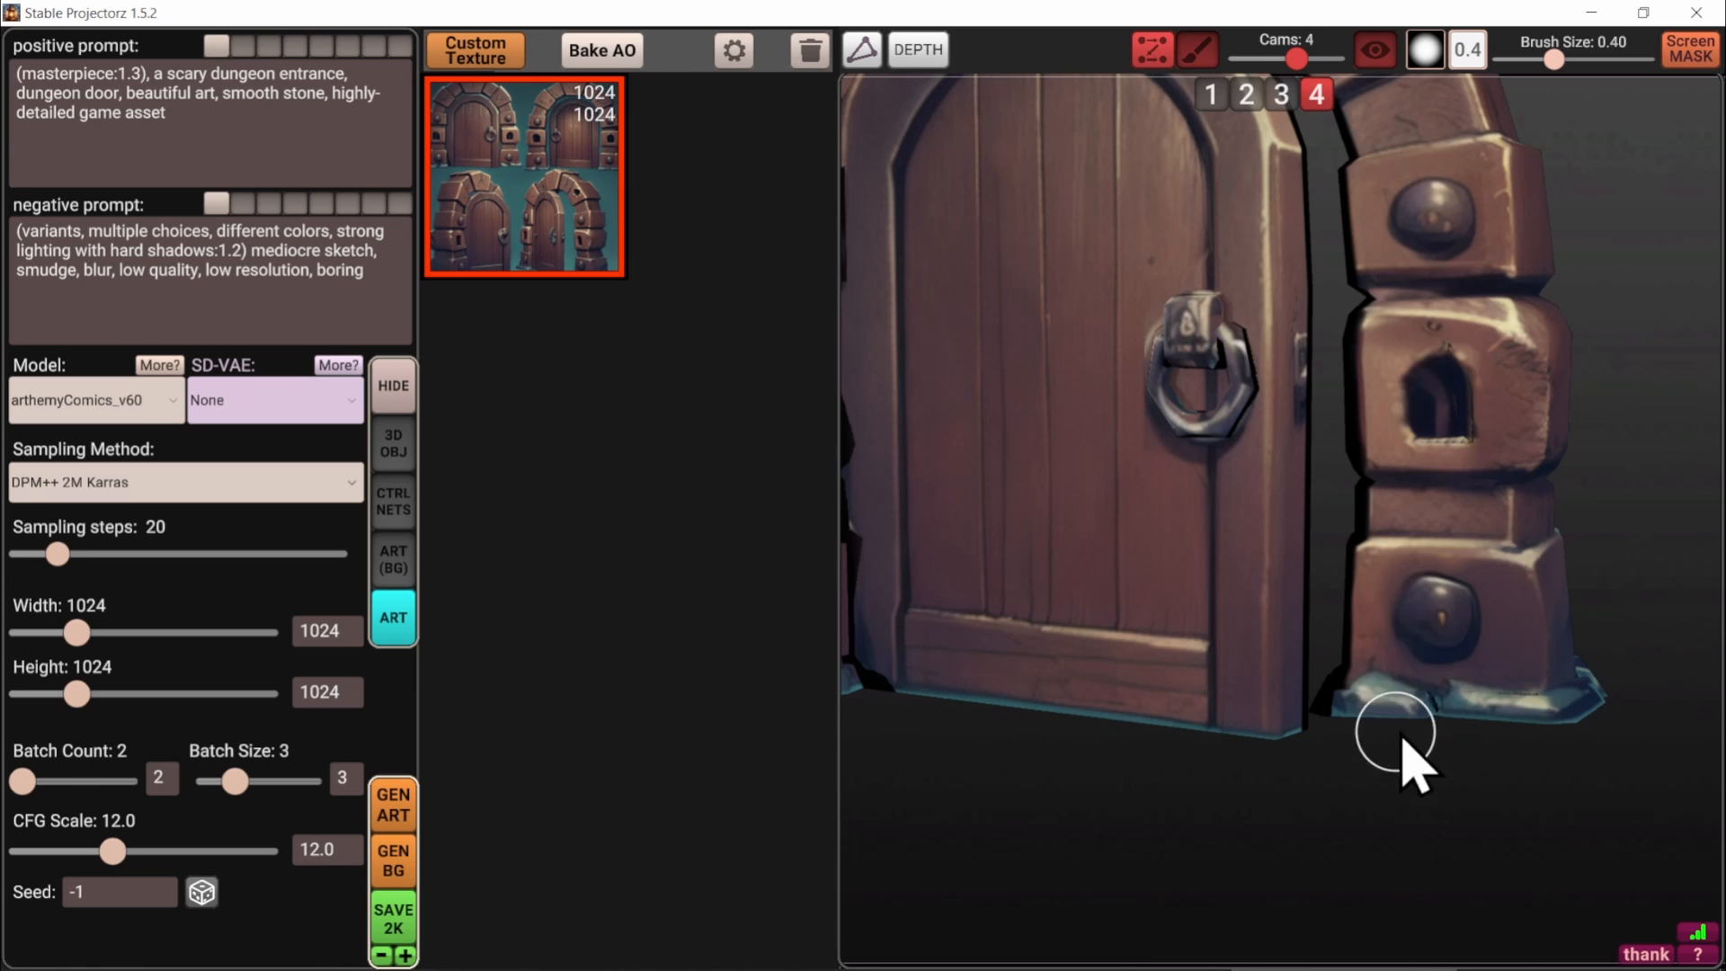
pyautogui.scroll(-2, 1556, 663)
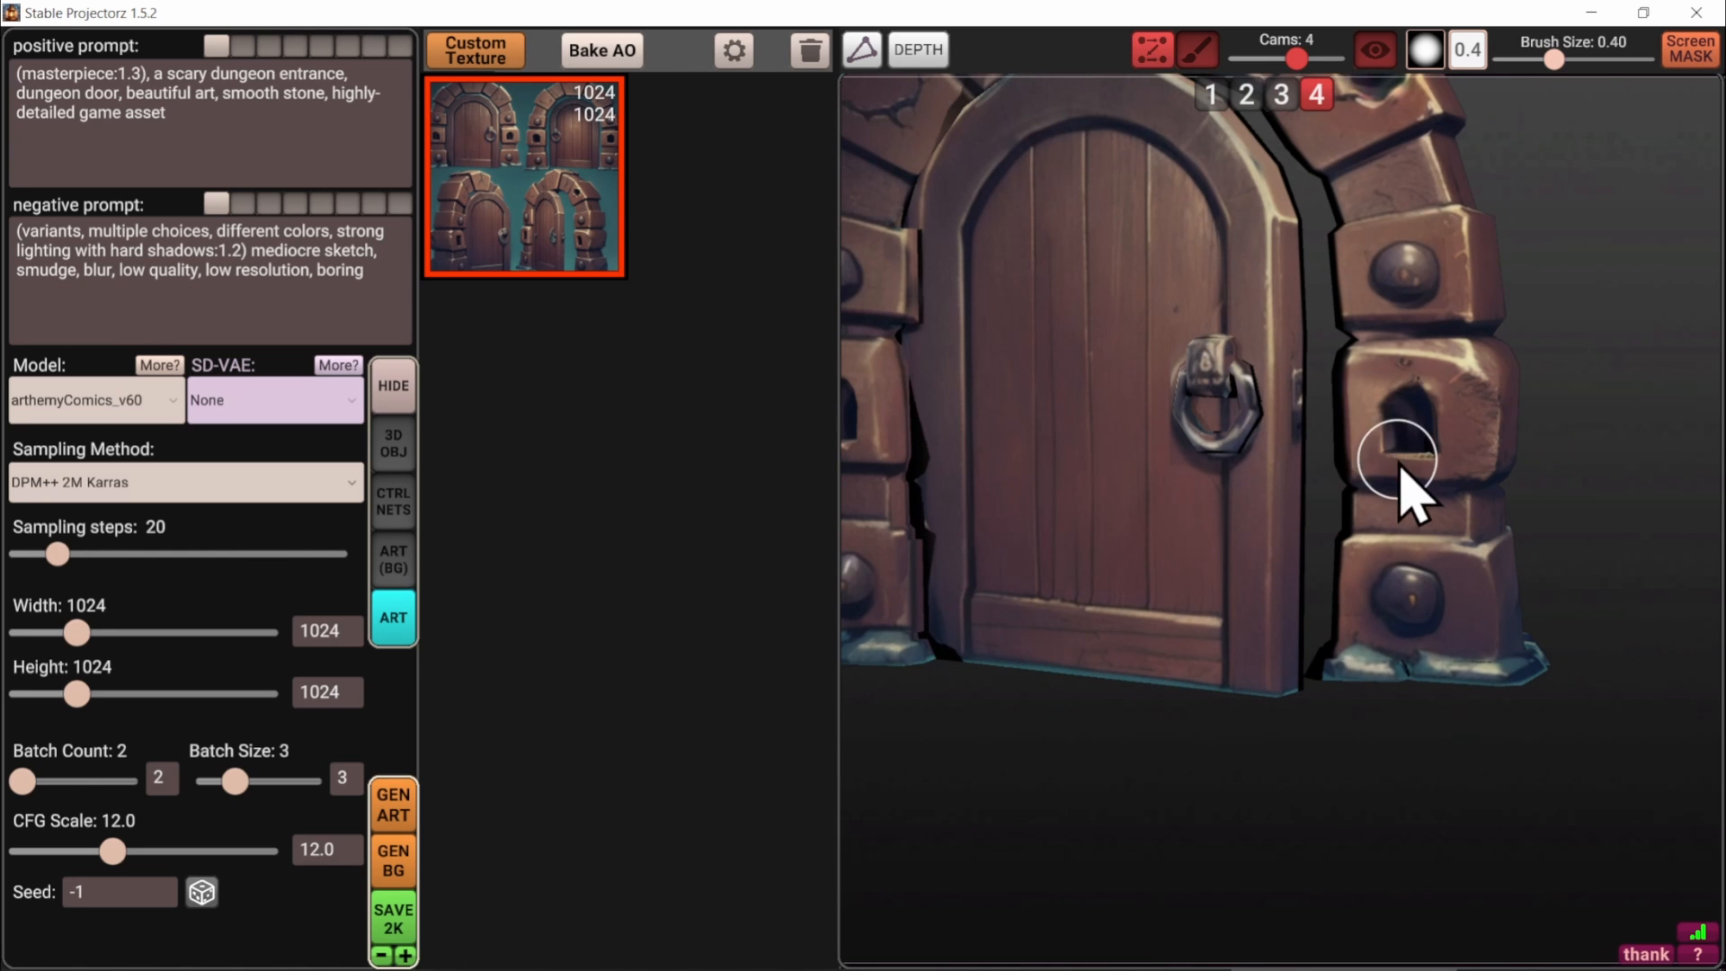
pyautogui.press(']')
pyautogui.scroll(3, 1447, 429)
pyautogui.moveTo(1462, 427); pyautogui.dragTo(1416, 464, button='middle')
pyautogui.scroll(1, 1416, 464)
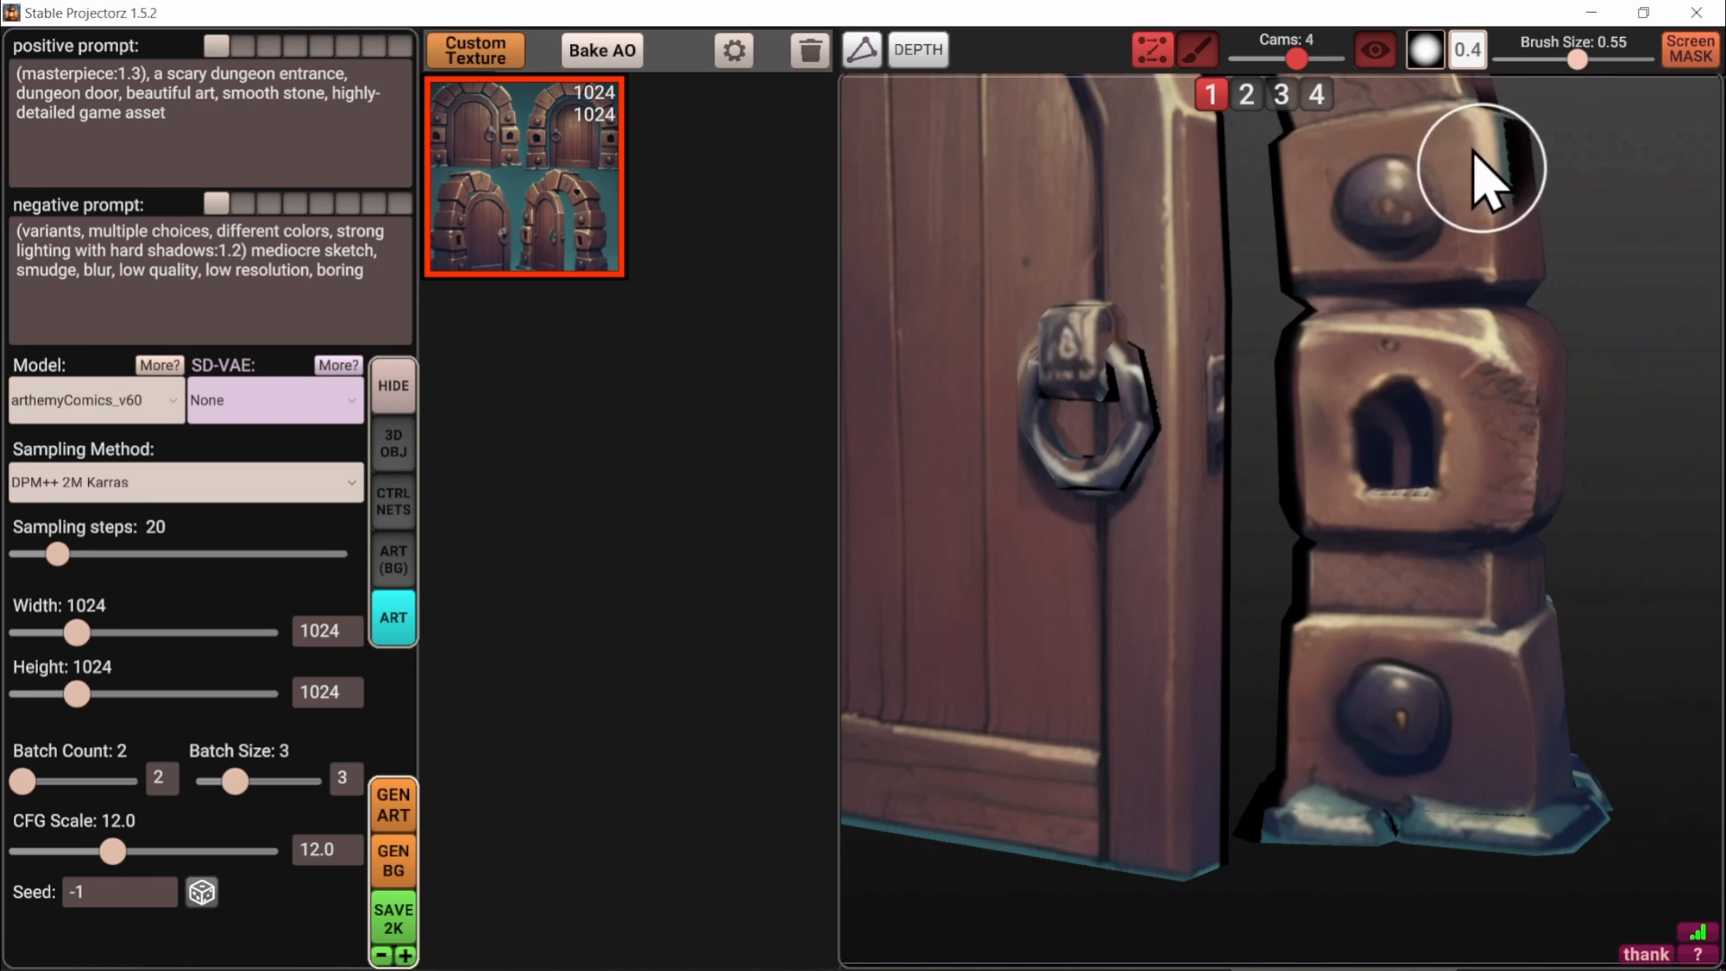
# Examine the blended projections on the whole door from the front and the back
pyautogui.scroll(1, 1357, 420)
pyautogui.scroll(-5, 1372, 463)
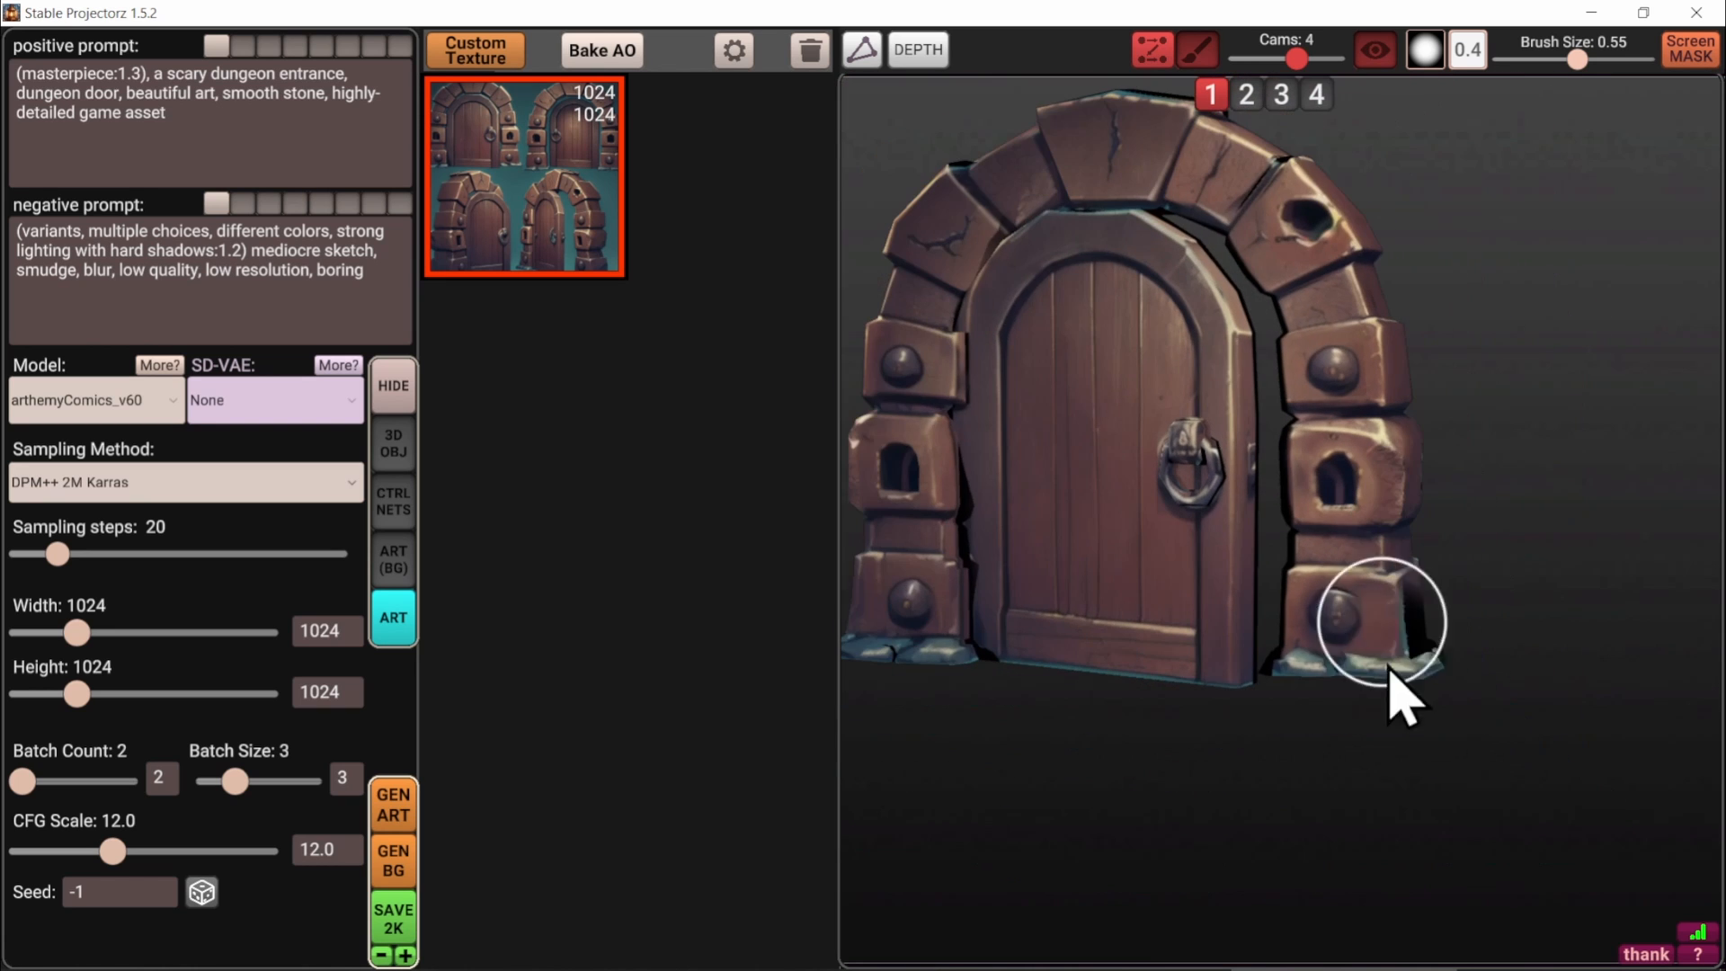
pyautogui.moveTo(1328, 732); pyautogui.dragTo(1232, 686, button='right')
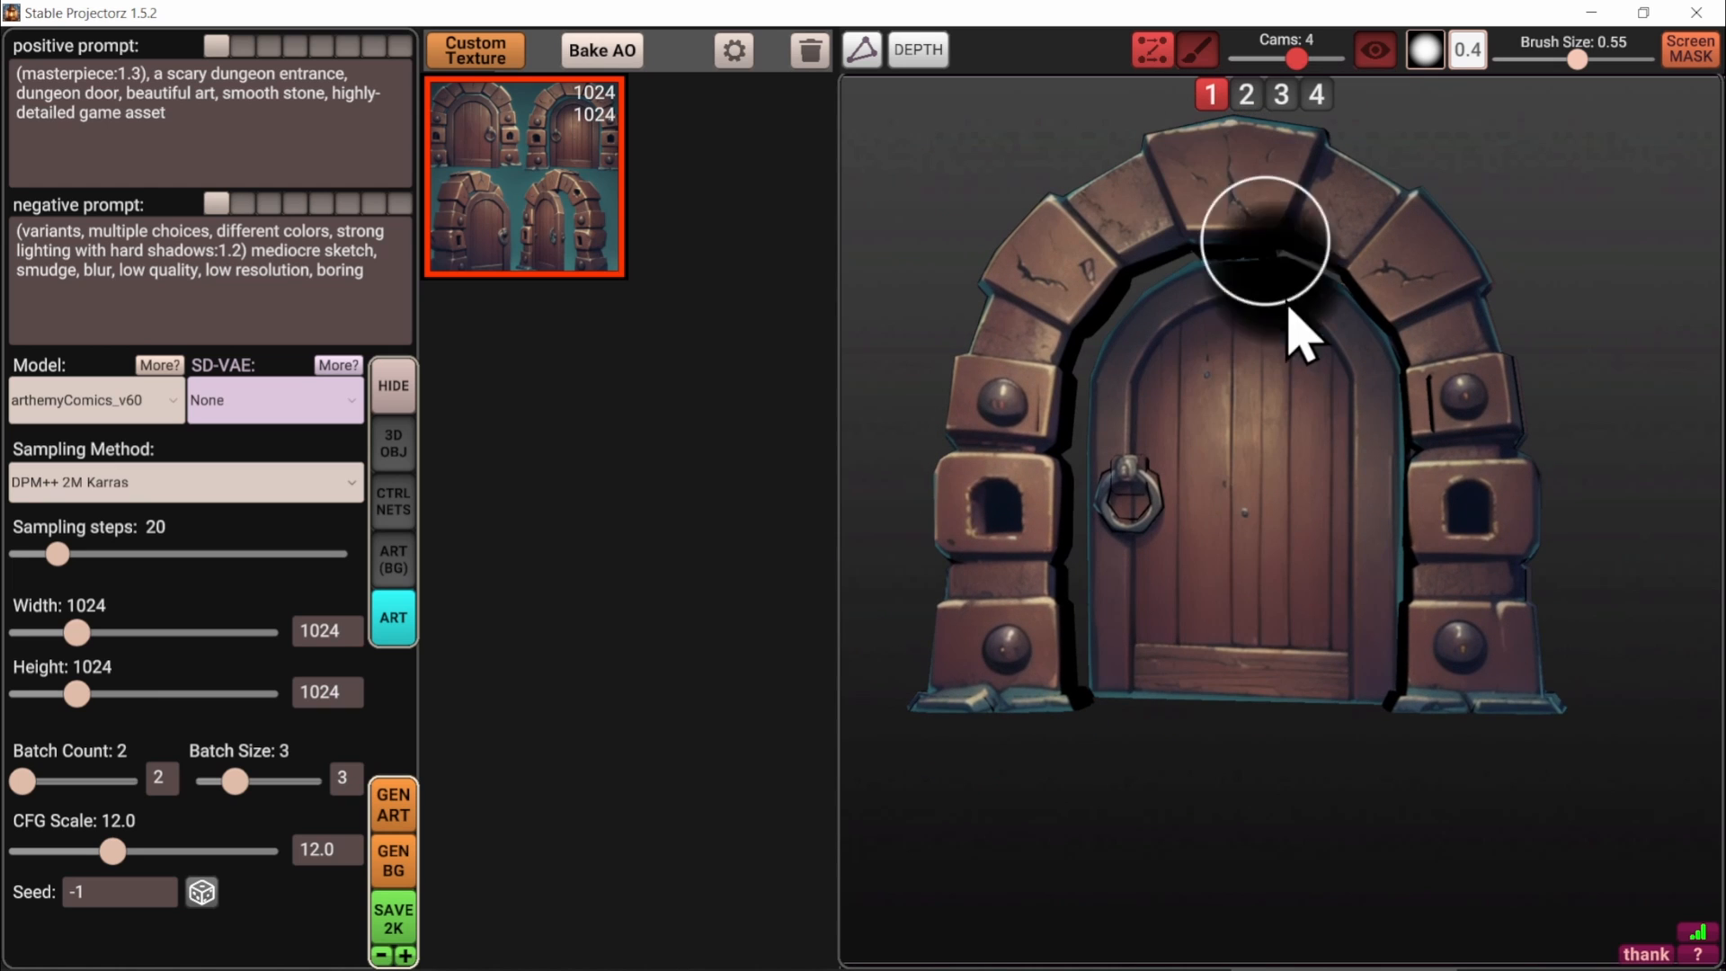
# Examine camera 1's blended projection on both sides of the door, raising the brush size to 1.00
pyautogui.press(']')
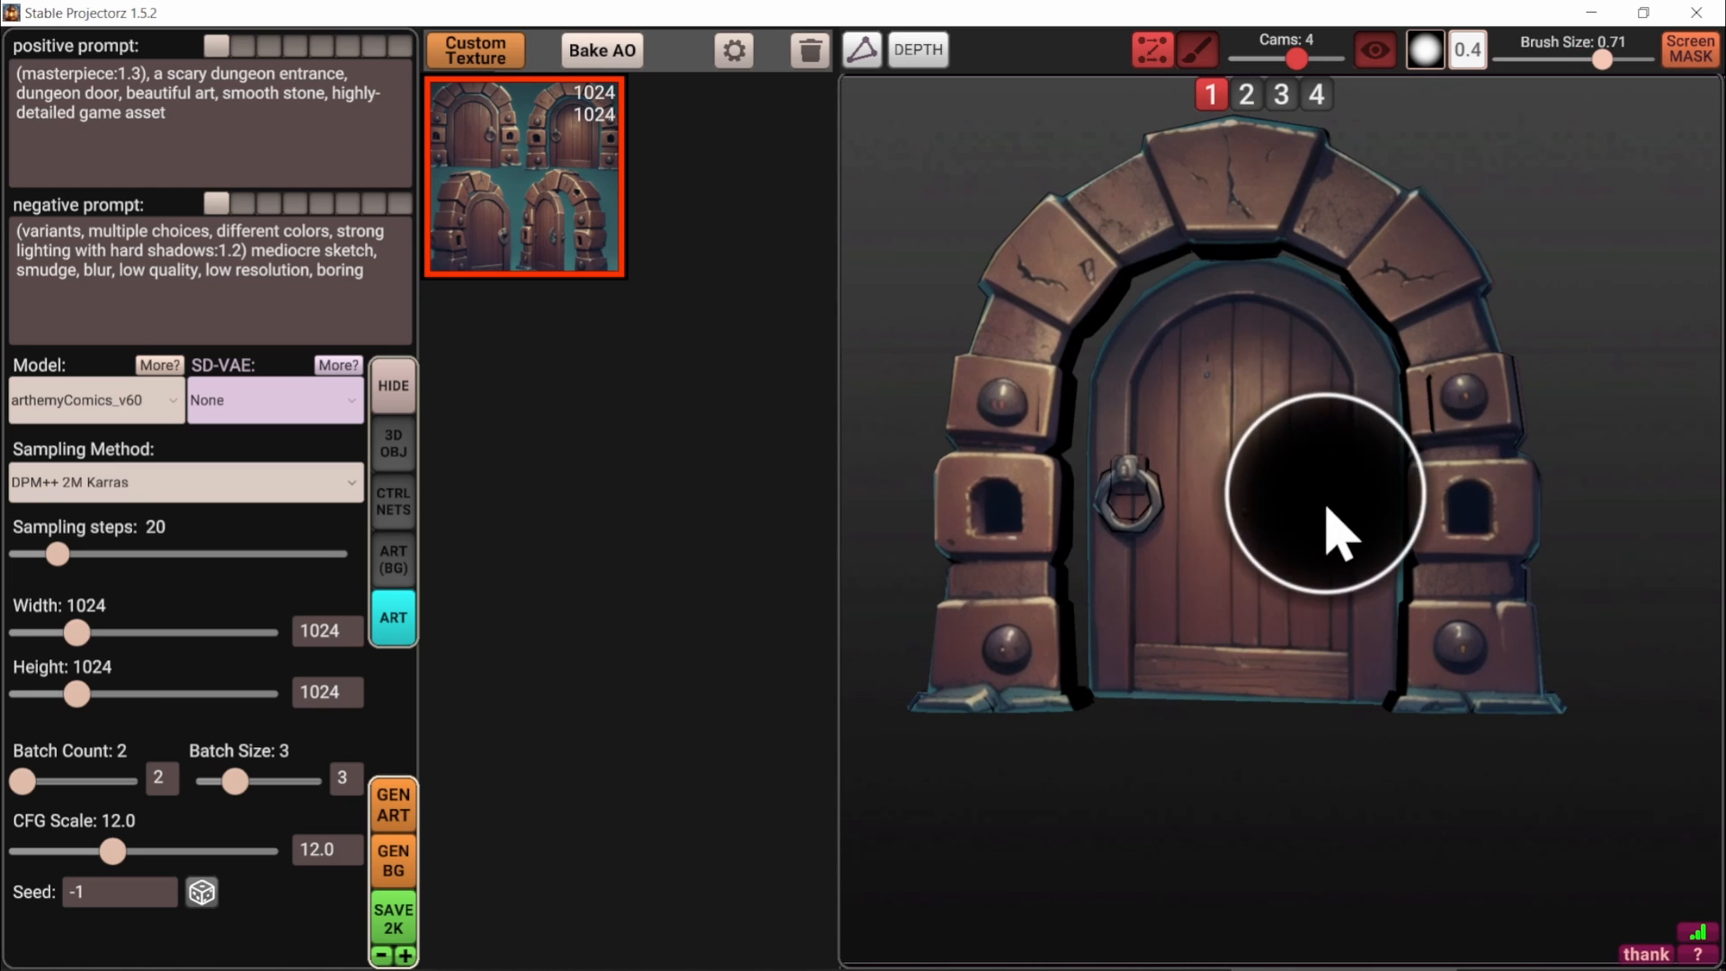
pyautogui.moveTo(1296, 496); pyautogui.dragTo(1330, 503, button='right')
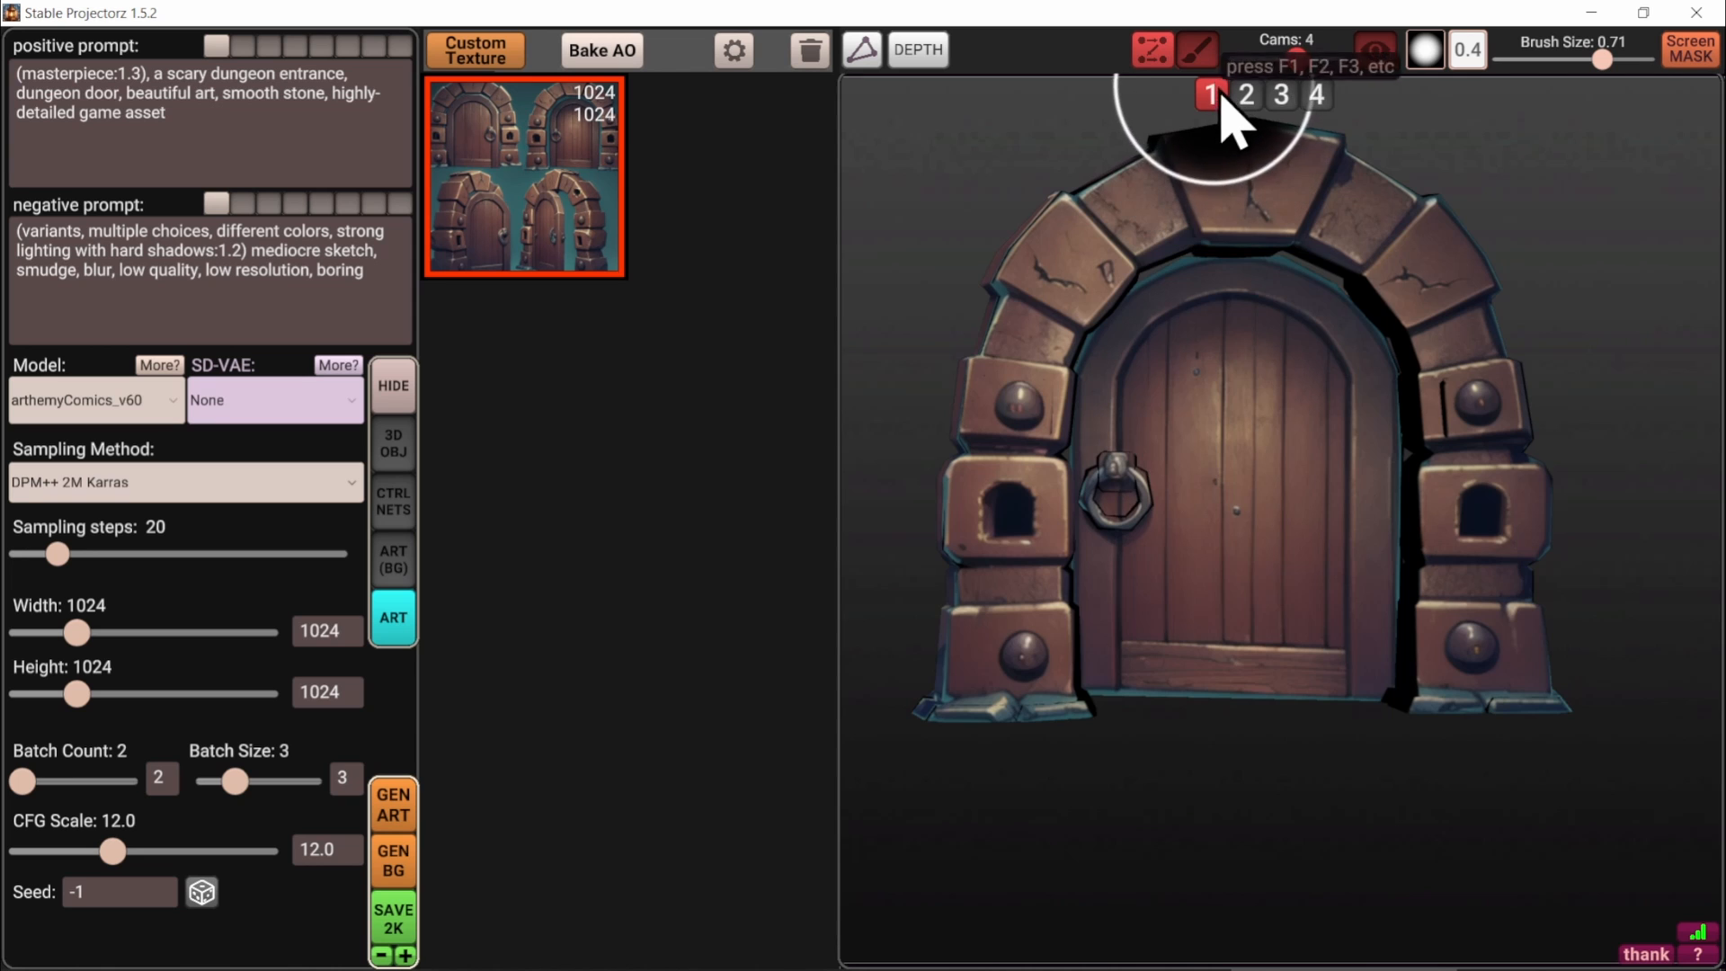
pyautogui.keyDown('alt'); pyautogui.moveTo(1321, 418); pyautogui.dragTo(1604, 479); pyautogui.keyUp('alt')
pyautogui.moveTo(1072, 404)
pyautogui.keyDown('alt'); pyautogui.mouseDown()
pyautogui.moveTo(1160, 392)
pyautogui.moveTo(1074, 464)
pyautogui.mouseUp(); pyautogui.keyUp('alt')
pyautogui.press(']')
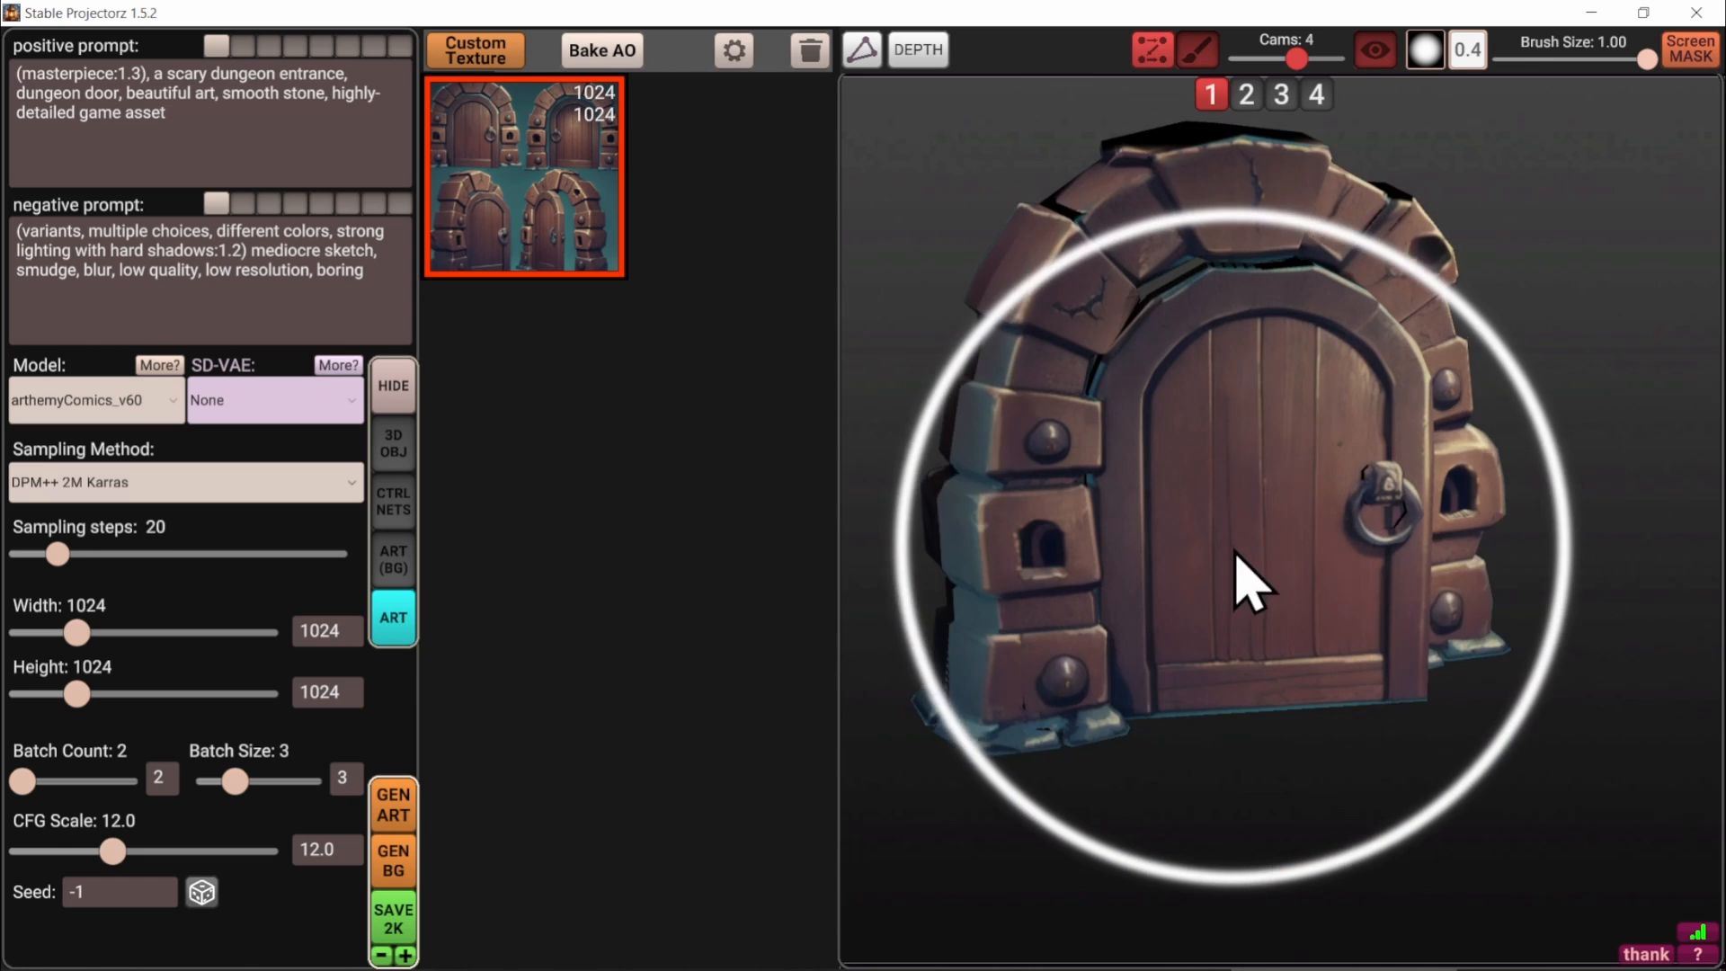
pyautogui.moveTo(1236, 554)
pyautogui.keyDown('alt'); pyautogui.mouseDown()
pyautogui.moveTo(1082, 685)
pyautogui.moveTo(1033, 413)
pyautogui.moveTo(1141, 261)
pyautogui.moveTo(1222, 93)
pyautogui.mouseUp(); pyautogui.keyUp('alt')
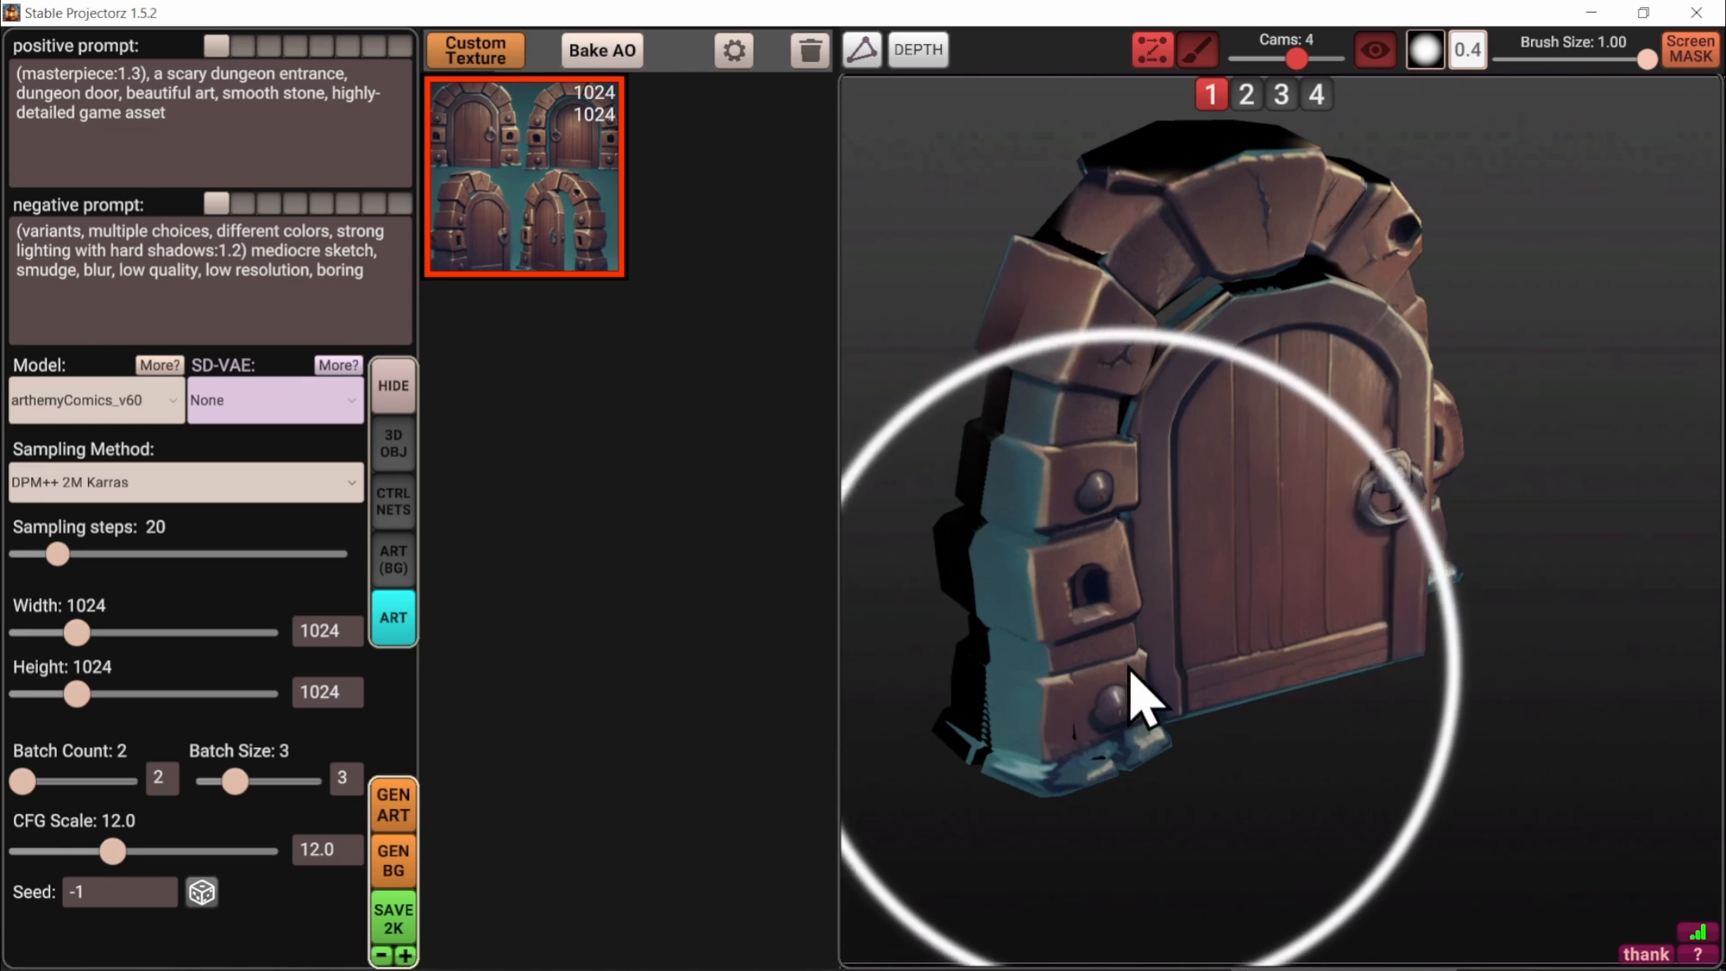
pyautogui.moveTo(1134, 697)
pyautogui.keyDown('alt'); pyautogui.mouseDown()
pyautogui.moveTo(1040, 528)
pyautogui.moveTo(1063, 397)
pyautogui.moveTo(1175, 308)
pyautogui.moveTo(1429, 220)
pyautogui.moveTo(1079, 288)
pyautogui.moveTo(1032, 705)
pyautogui.moveTo(1255, 542)
pyautogui.moveTo(1413, 534)
pyautogui.moveTo(1227, 475)
pyautogui.mouseUp(); pyautogui.keyUp('alt')
# Preview removing camera 1's projection from the right pillar with the erasing brush at size 0.87
pyautogui.press('[')
pyautogui.press('[')
pyautogui.press('[')
pyautogui.press('[')
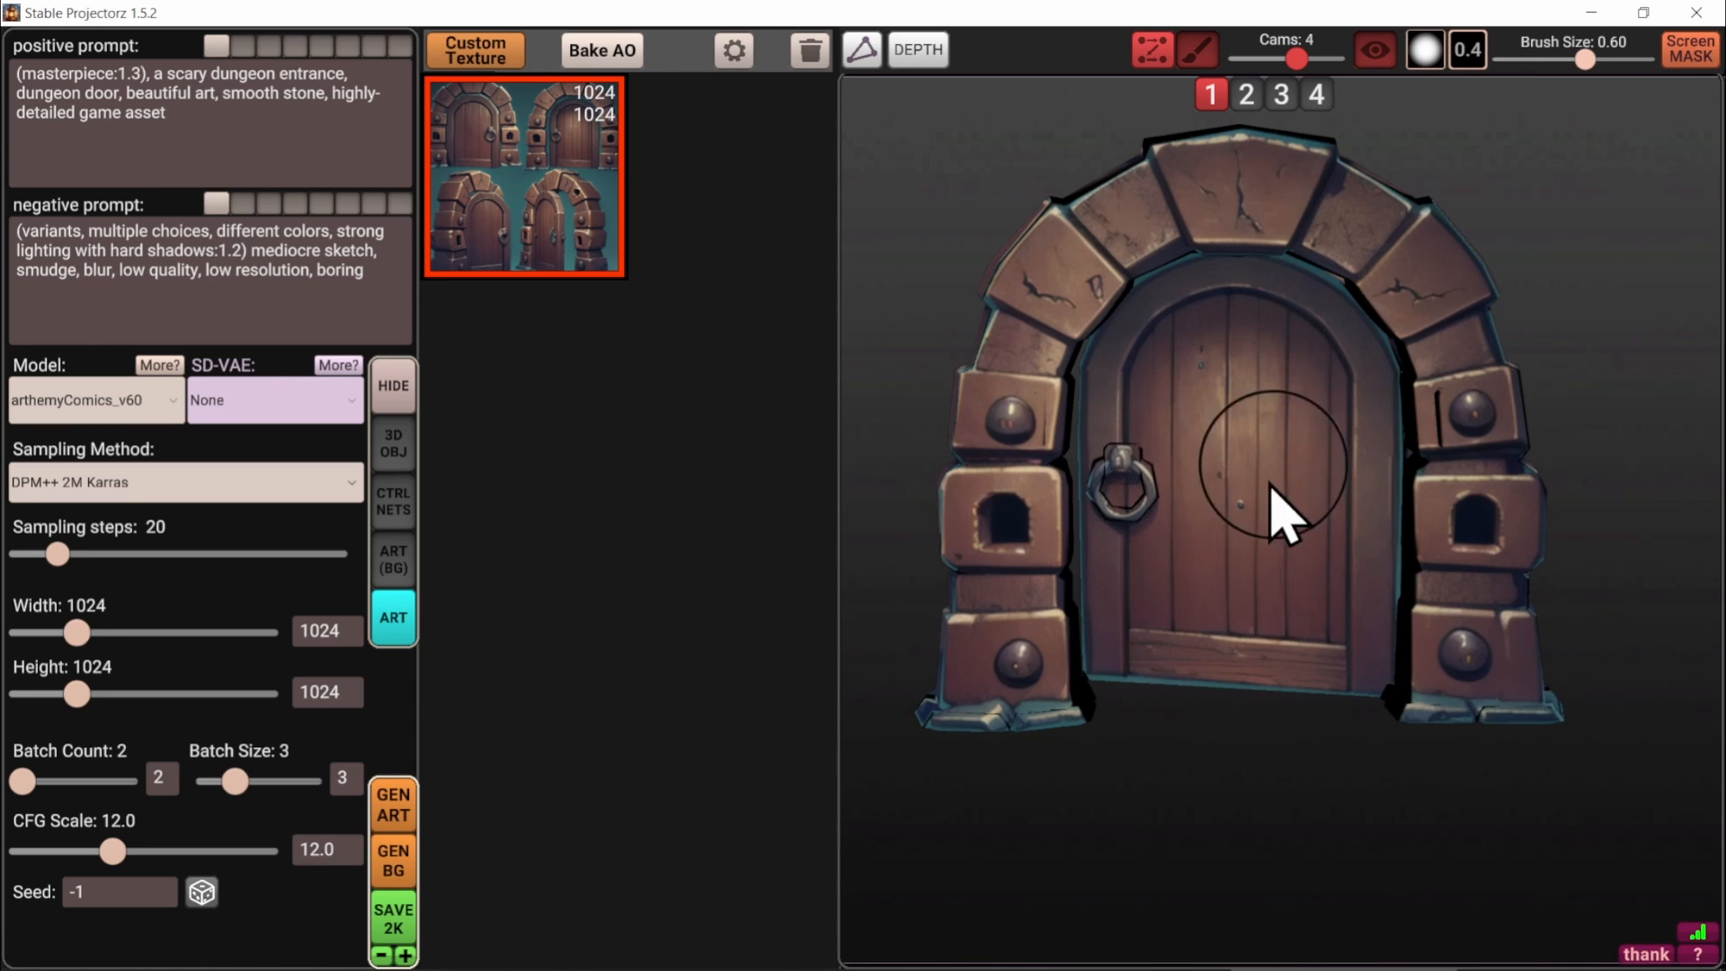
pyautogui.moveTo(1275, 493)
pyautogui.keyDown('alt'); pyautogui.mouseDown()
pyautogui.moveTo(1195, 513)
pyautogui.moveTo(1474, 544)
pyautogui.moveTo(1439, 450)
pyautogui.moveTo(1467, 473)
pyautogui.mouseUp(); pyautogui.keyUp('alt')
pyautogui.press(']')
pyautogui.press(']')
pyautogui.press(']')
pyautogui.press(']')
pyautogui.press('[')
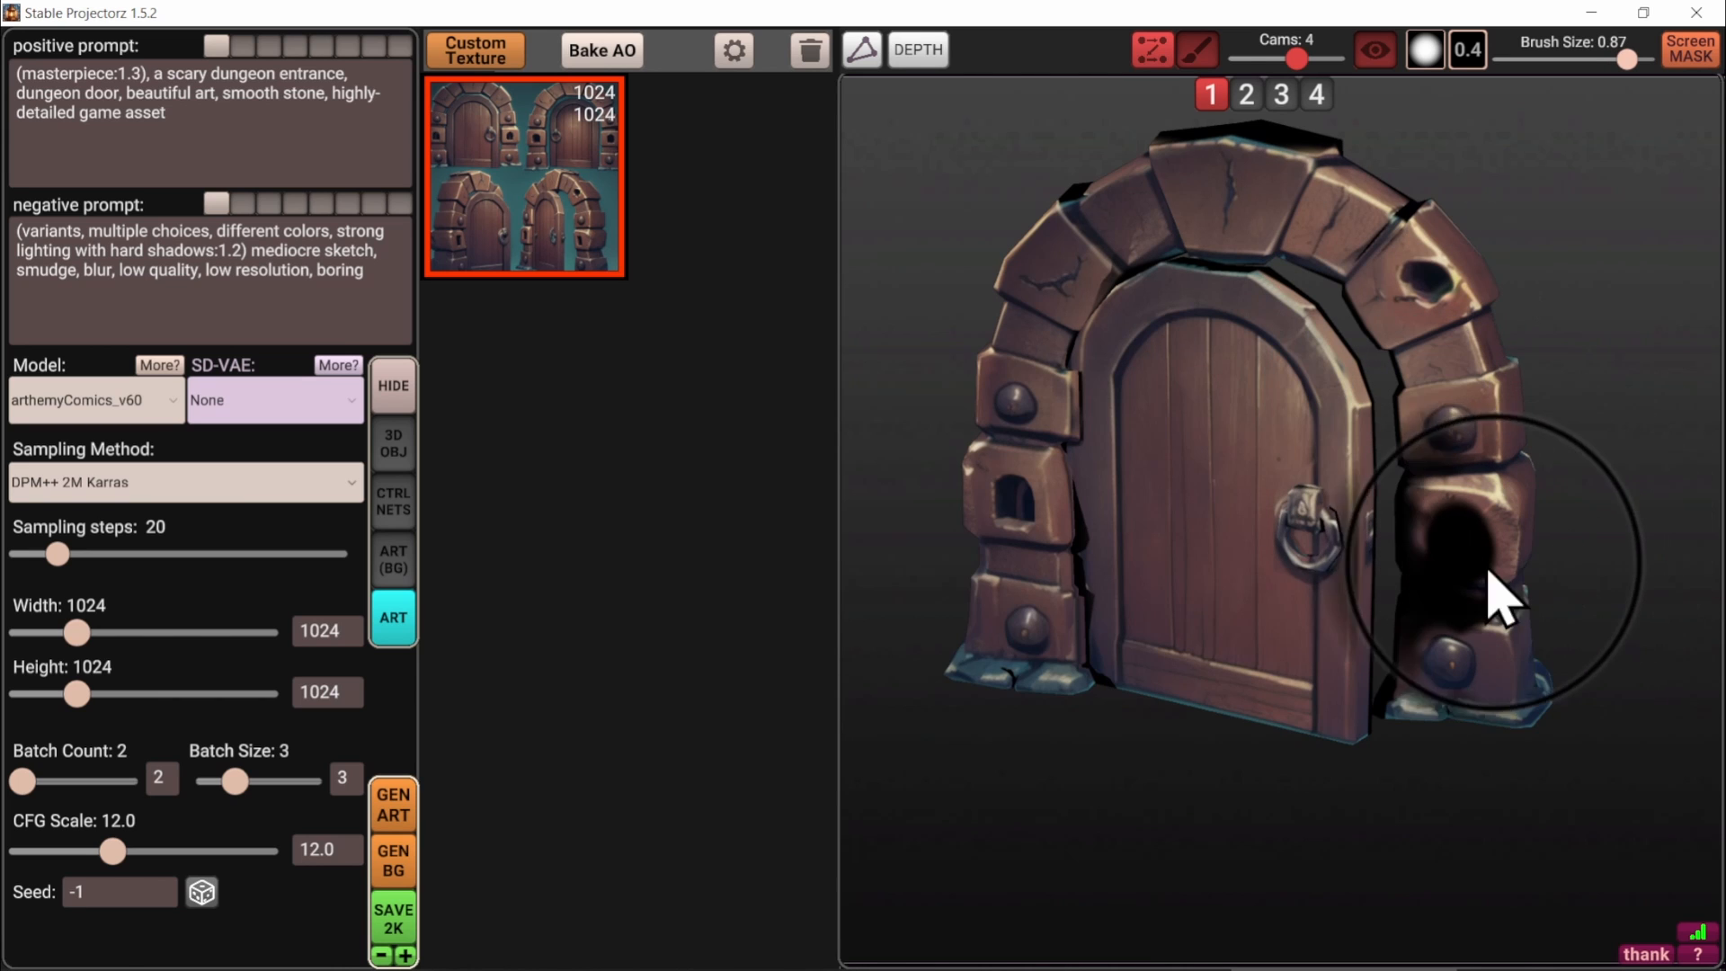
# With brush size 0.76, compare cameras 2, 3 and 4 on the left pillar and fill the dark gap beside the door frame
pyautogui.keyDown('alt'); pyautogui.moveTo(1571, 845); pyautogui.dragTo(1605, 836); pyautogui.keyUp('alt')
pyautogui.keyDown('alt'); pyautogui.moveTo(1112, 663); pyautogui.dragTo(1084, 608); pyautogui.keyUp('alt')
pyautogui.press('[')
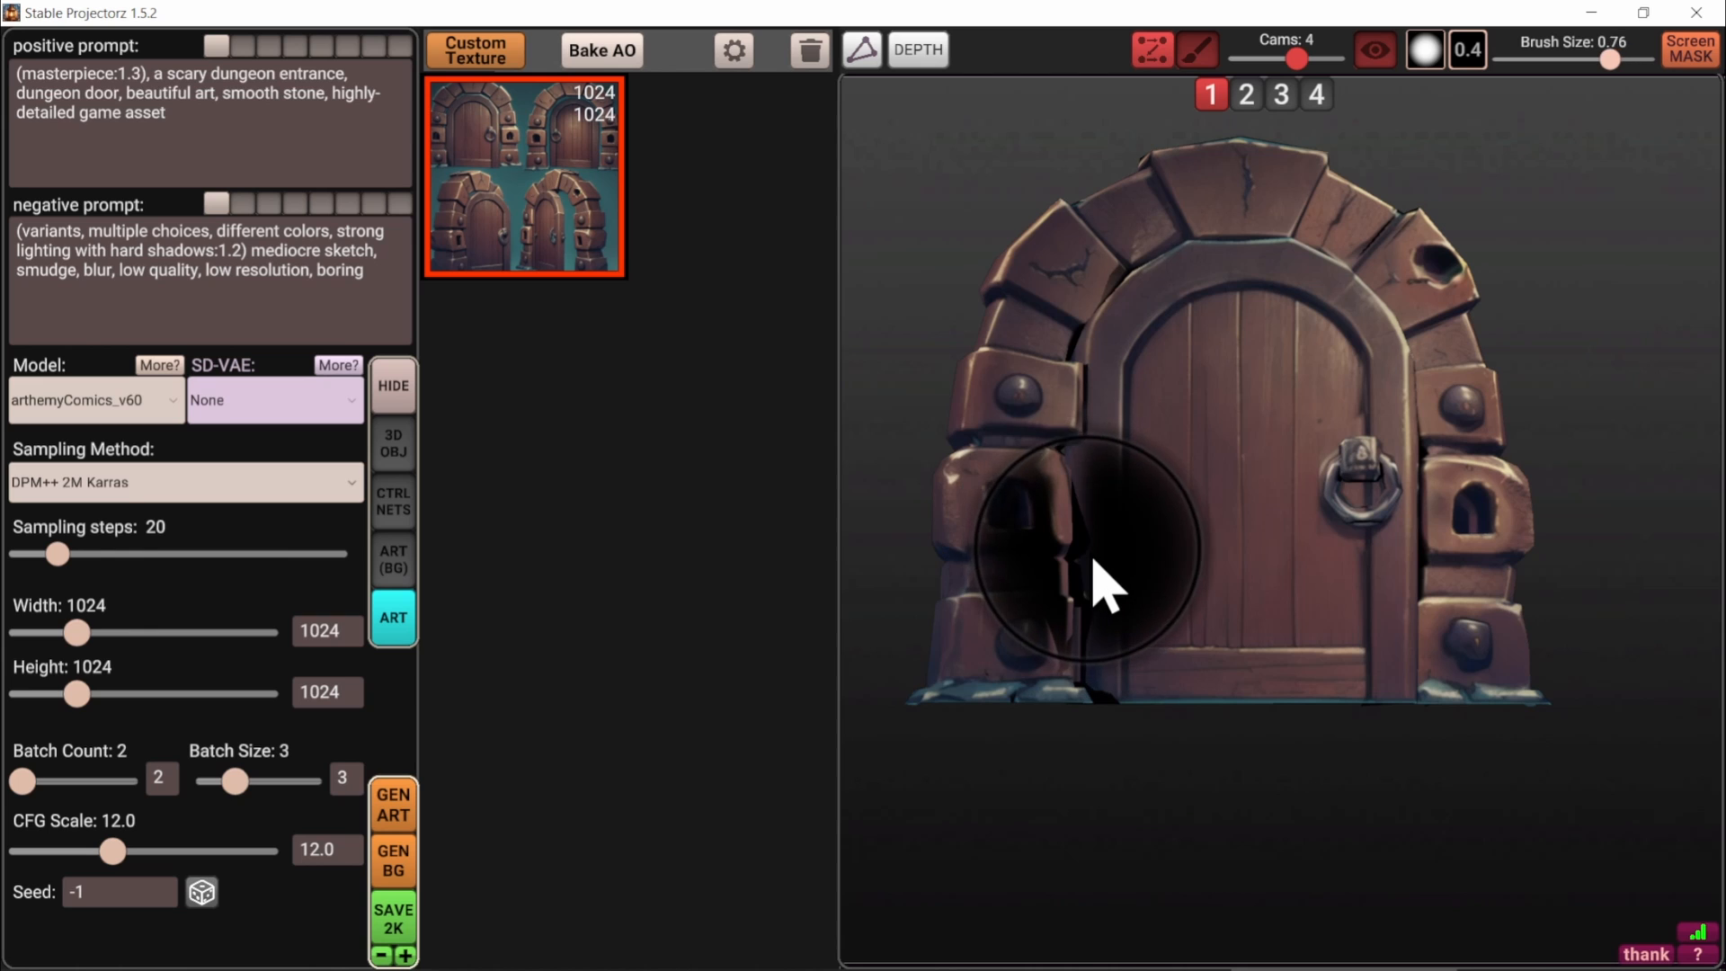
pyautogui.press('2')
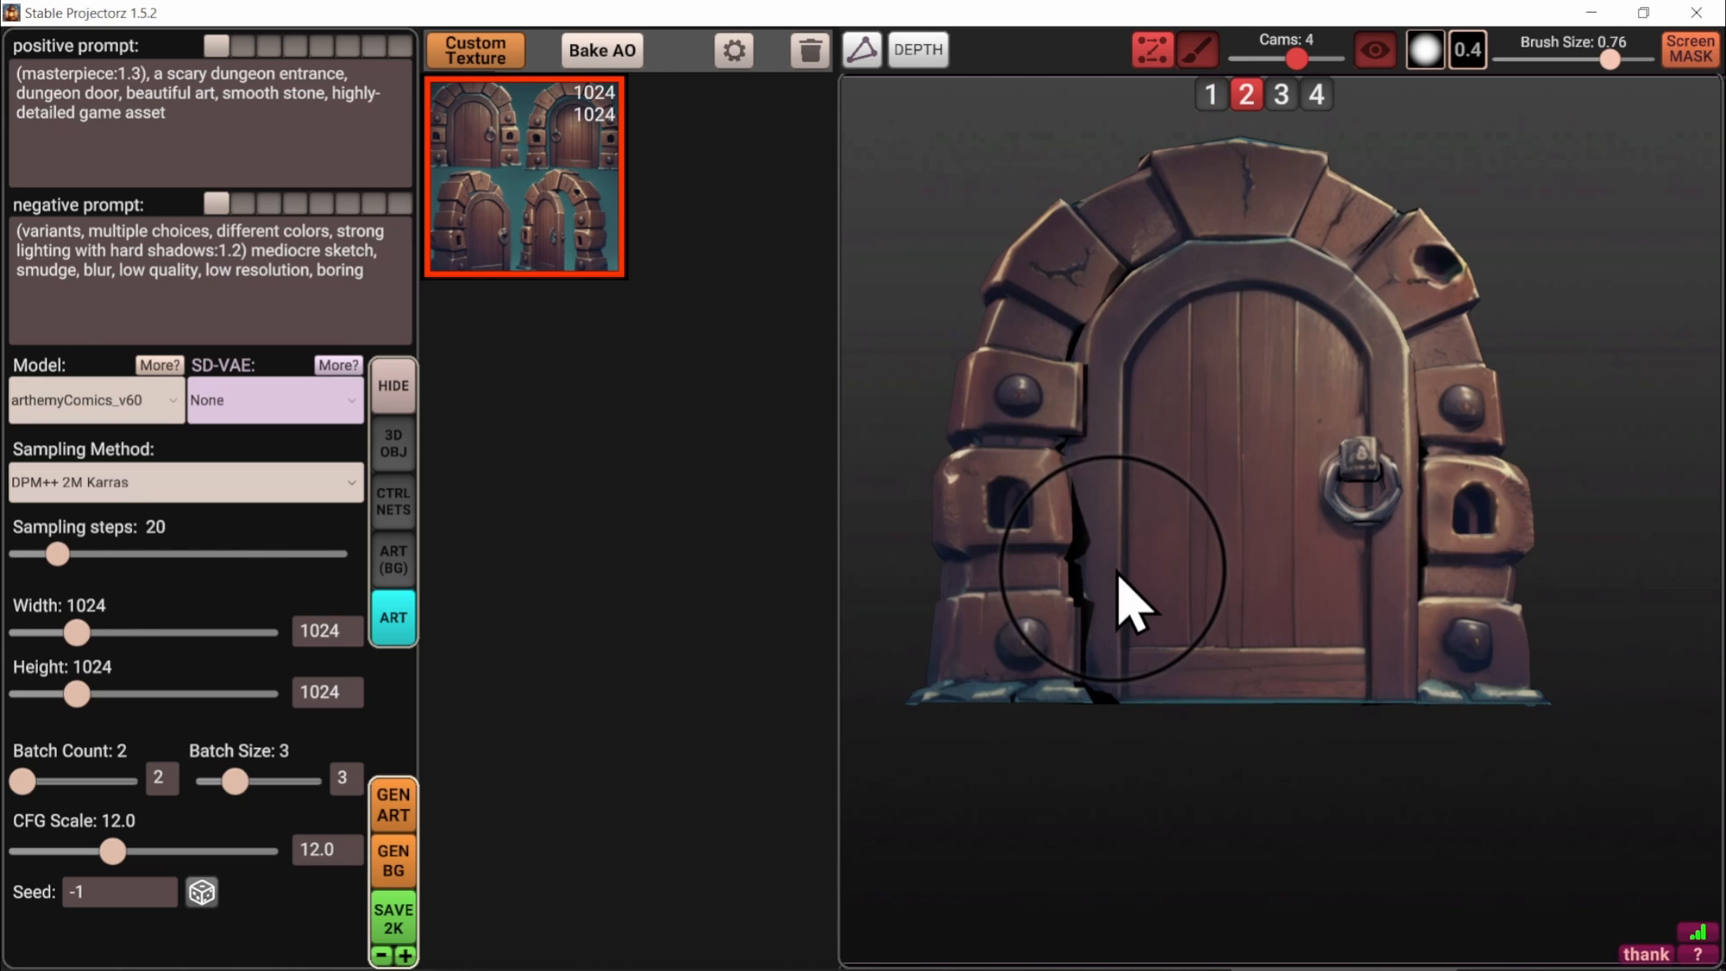
pyautogui.press('3')
pyautogui.press('4')
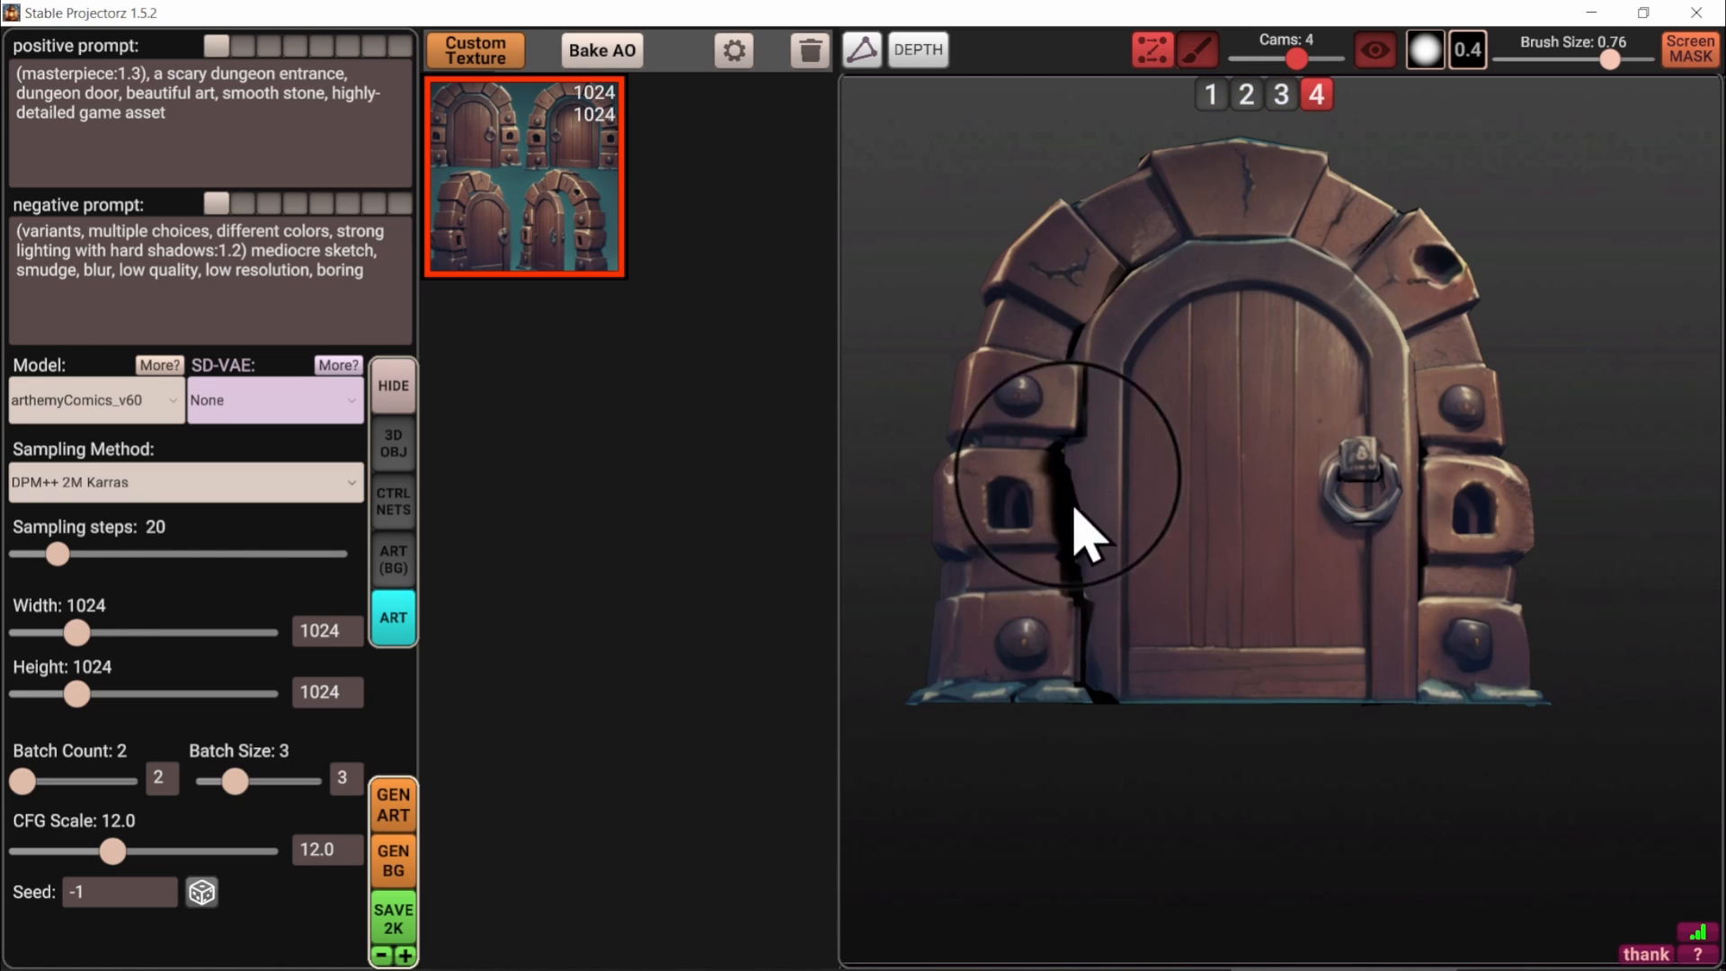
pyautogui.click(1468, 51)
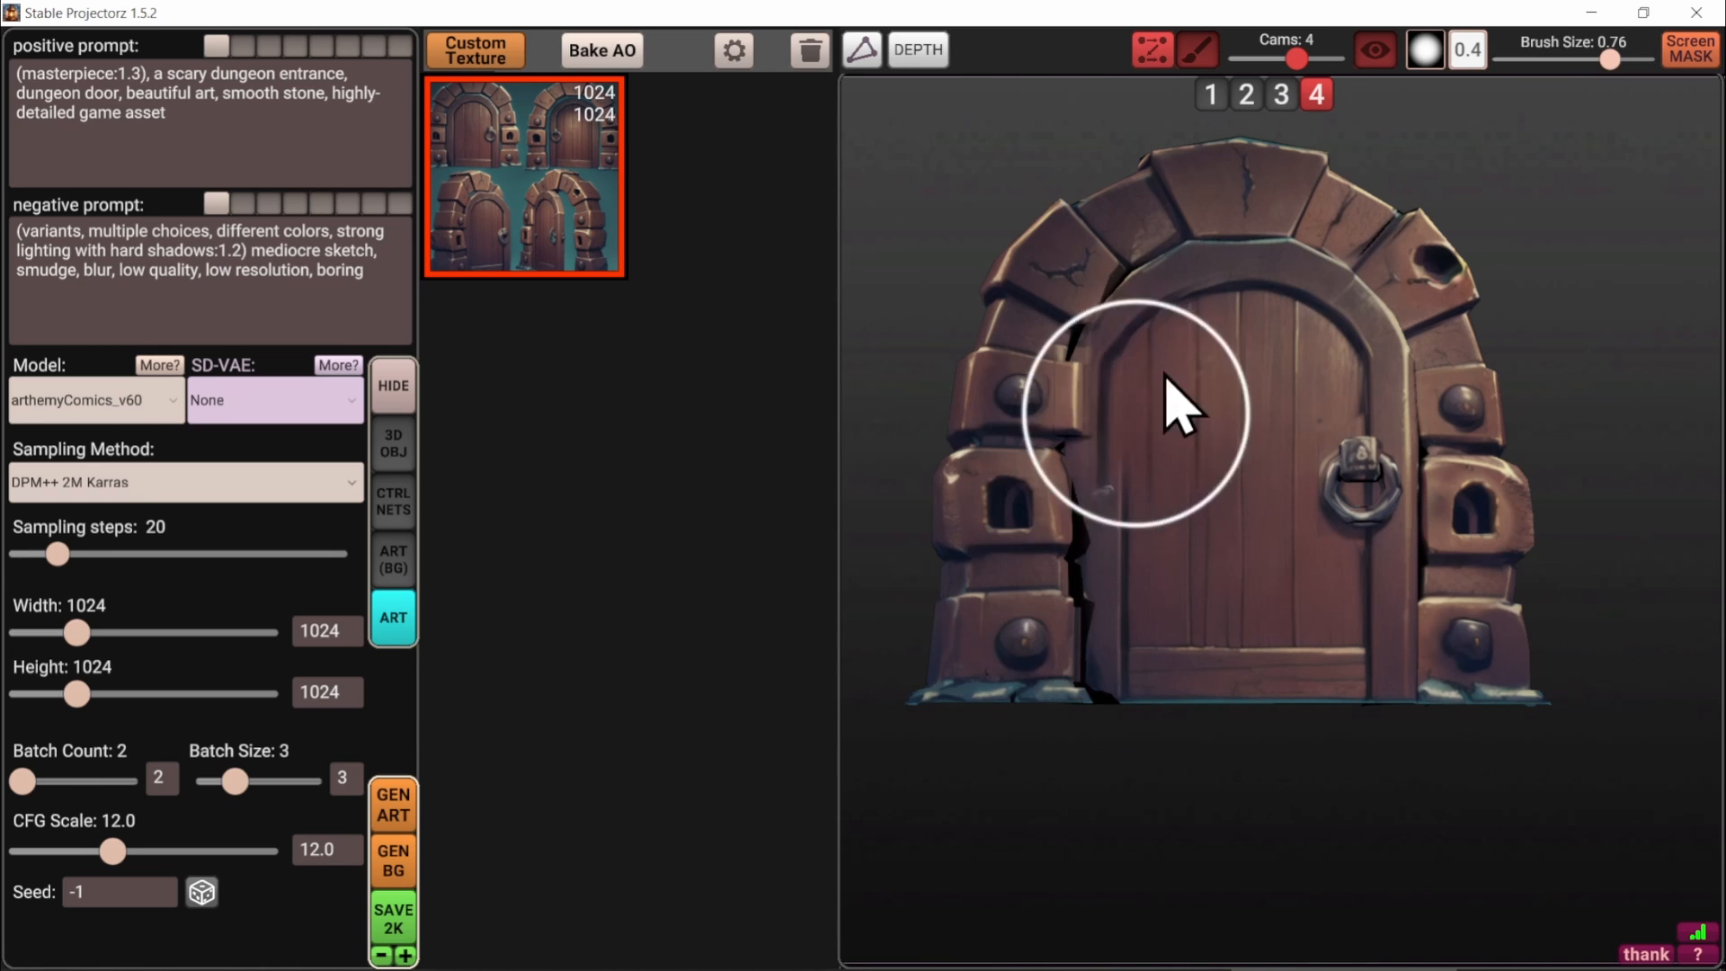
pyautogui.press('1')
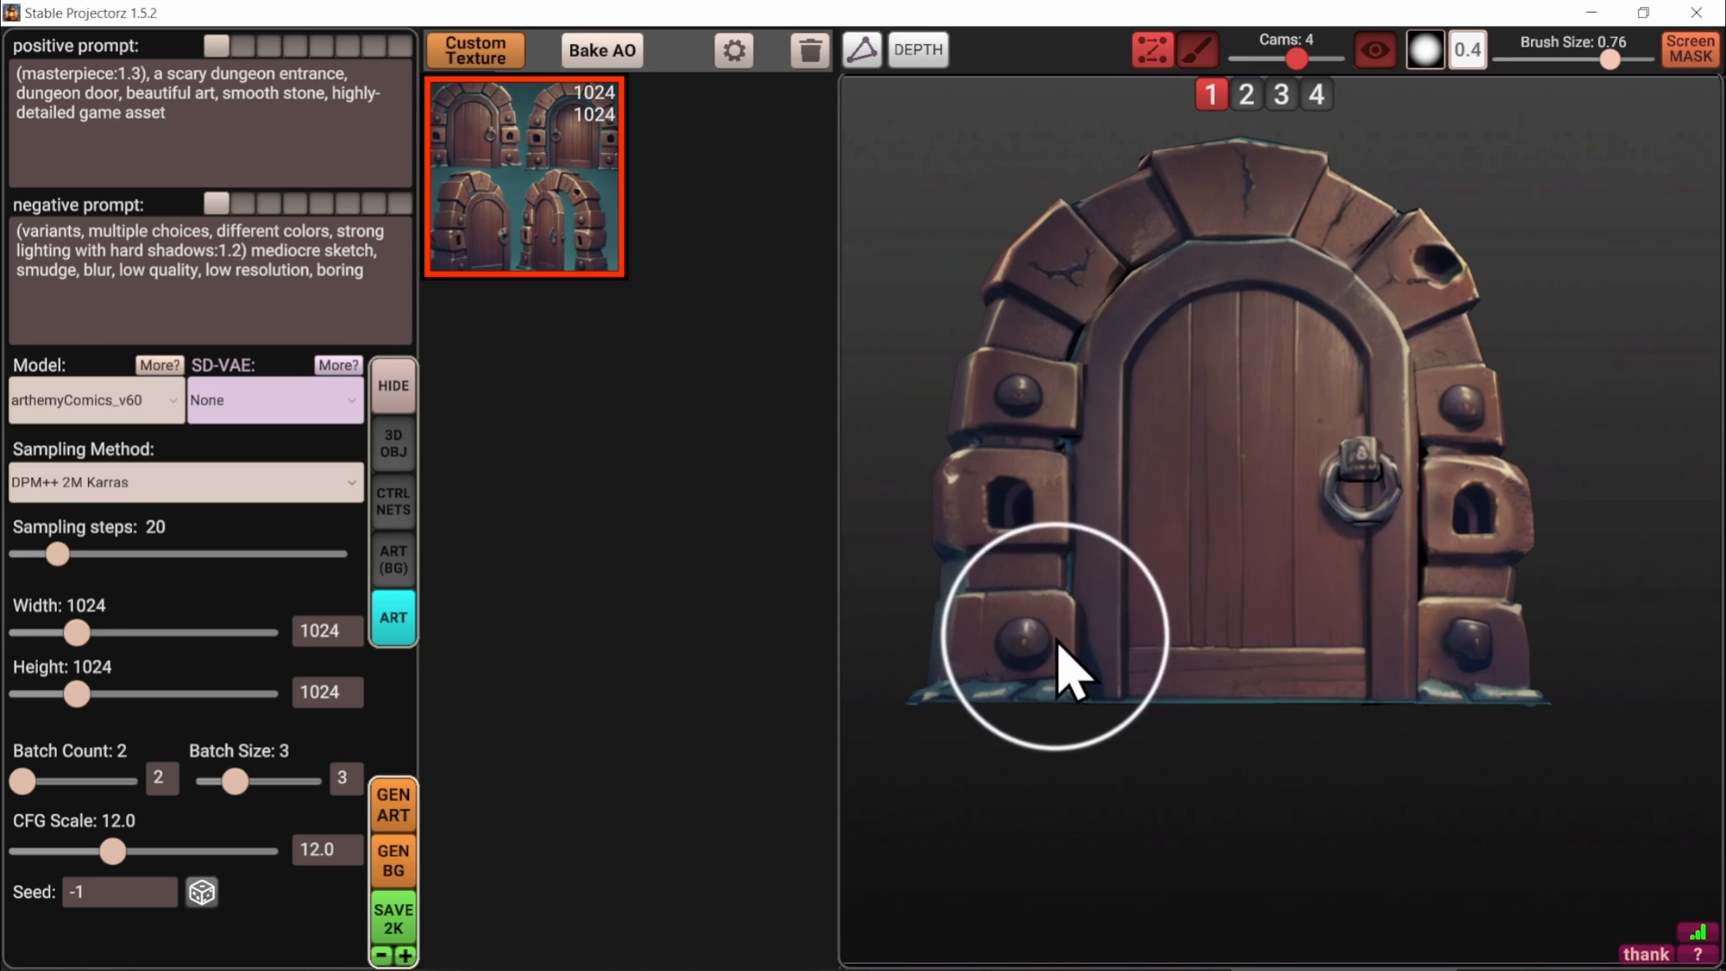
# Inspect the arch's cracked stones up close and both sides of the door, switching to camera 2 with brush size 0.41
pyautogui.keyDown('alt'); pyautogui.moveTo(1087, 449); pyautogui.dragTo(1120, 486); pyautogui.keyUp('alt')
pyautogui.moveTo(1125, 306)
pyautogui.mouseDown(button='right')
pyautogui.moveTo(1077, 292)
pyautogui.moveTo(1193, 292)
pyautogui.mouseUp(button='right')
pyautogui.keyDown('alt'); pyautogui.moveTo(1193, 291); pyautogui.dragTo(1290, 798, button='middle'); pyautogui.keyUp('alt')
pyautogui.keyDown('alt'); pyautogui.moveTo(1291, 797); pyautogui.dragTo(1267, 749); pyautogui.keyUp('alt')
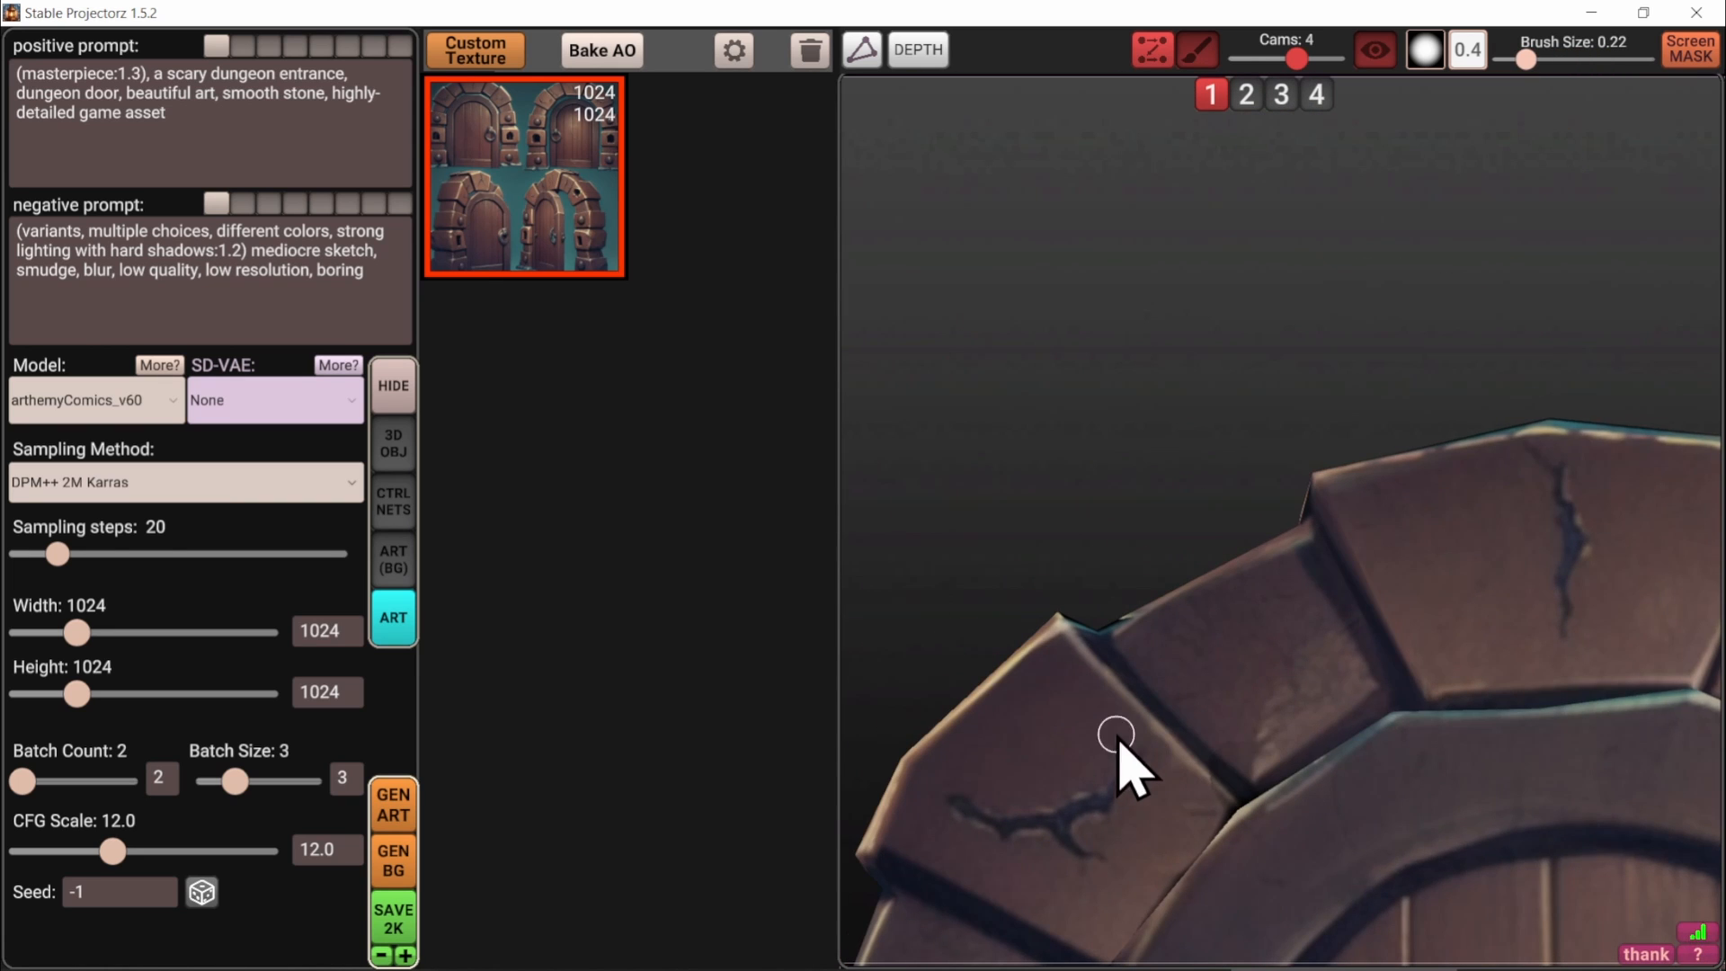
pyautogui.keyDown('alt'); pyautogui.moveTo(1177, 766); pyautogui.dragTo(1253, 809, button='right'); pyautogui.keyUp('alt')
pyautogui.keyDown('alt'); pyautogui.moveTo(1254, 809); pyautogui.dragTo(1225, 516, button='middle'); pyautogui.keyUp('alt')
pyautogui.keyDown('alt'); pyautogui.moveTo(1225, 516); pyautogui.dragTo(1224, 685, button='right'); pyautogui.keyUp('alt')
pyautogui.keyDown('alt'); pyautogui.moveTo(1224, 685); pyautogui.dragTo(1292, 688); pyautogui.keyUp('alt')
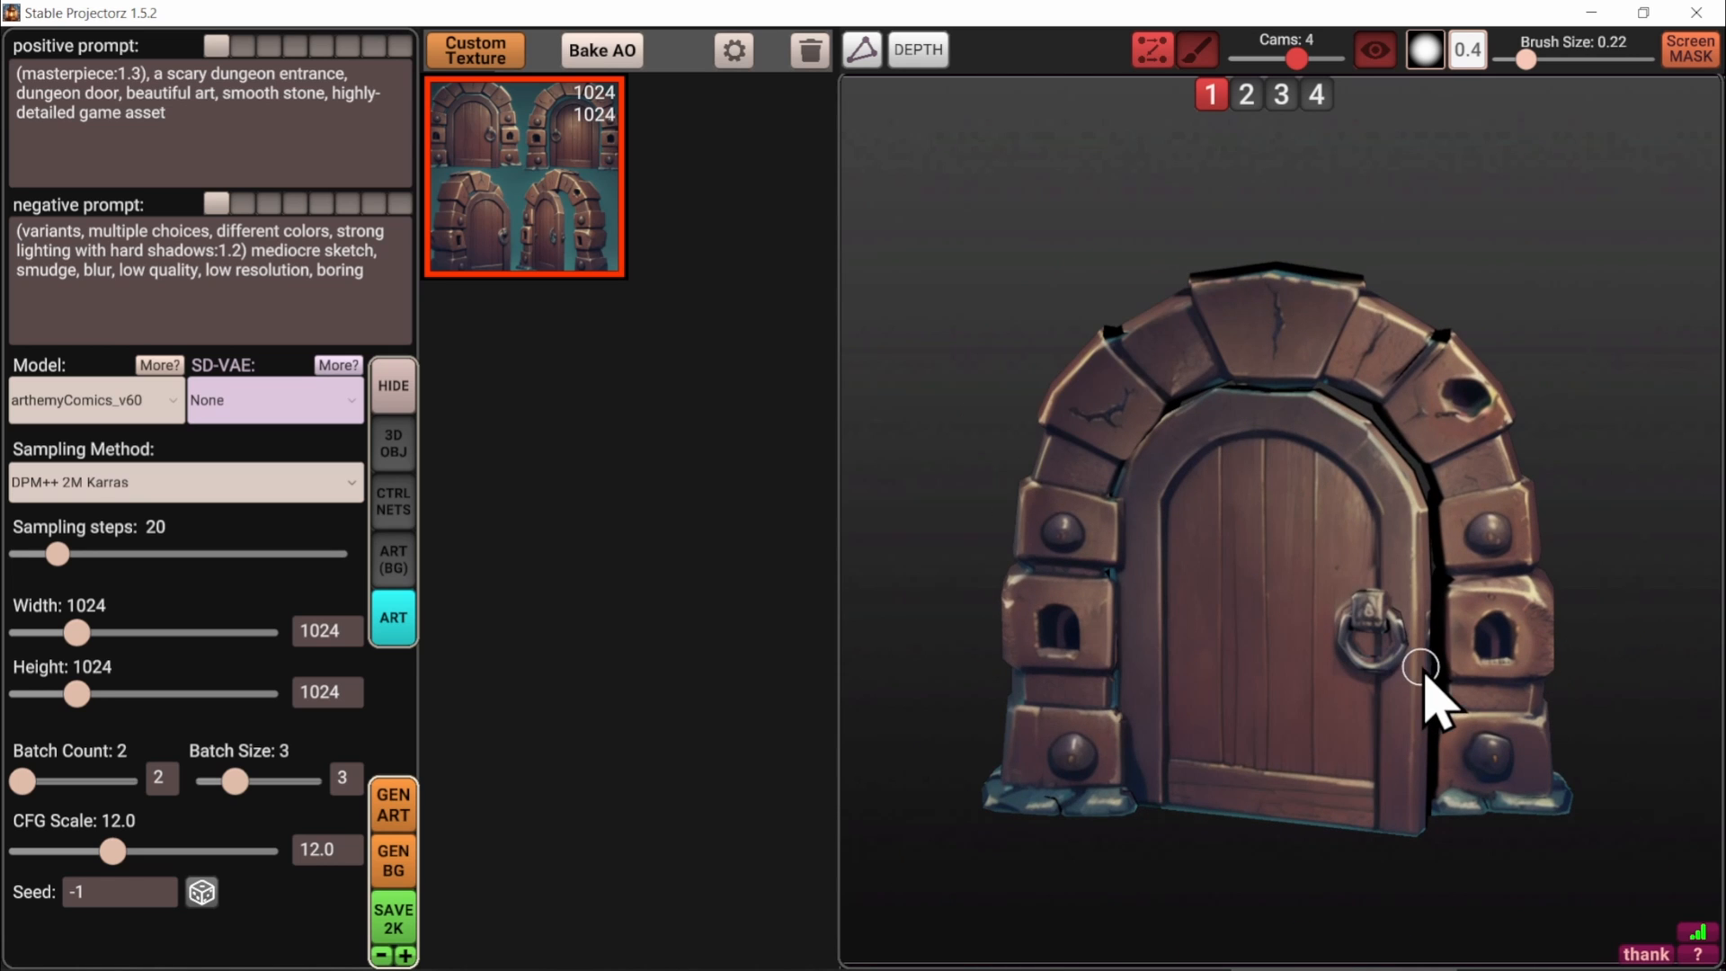
pyautogui.keyDown('alt'); pyautogui.moveTo(1436, 675); pyautogui.dragTo(1244, 657); pyautogui.keyUp('alt')
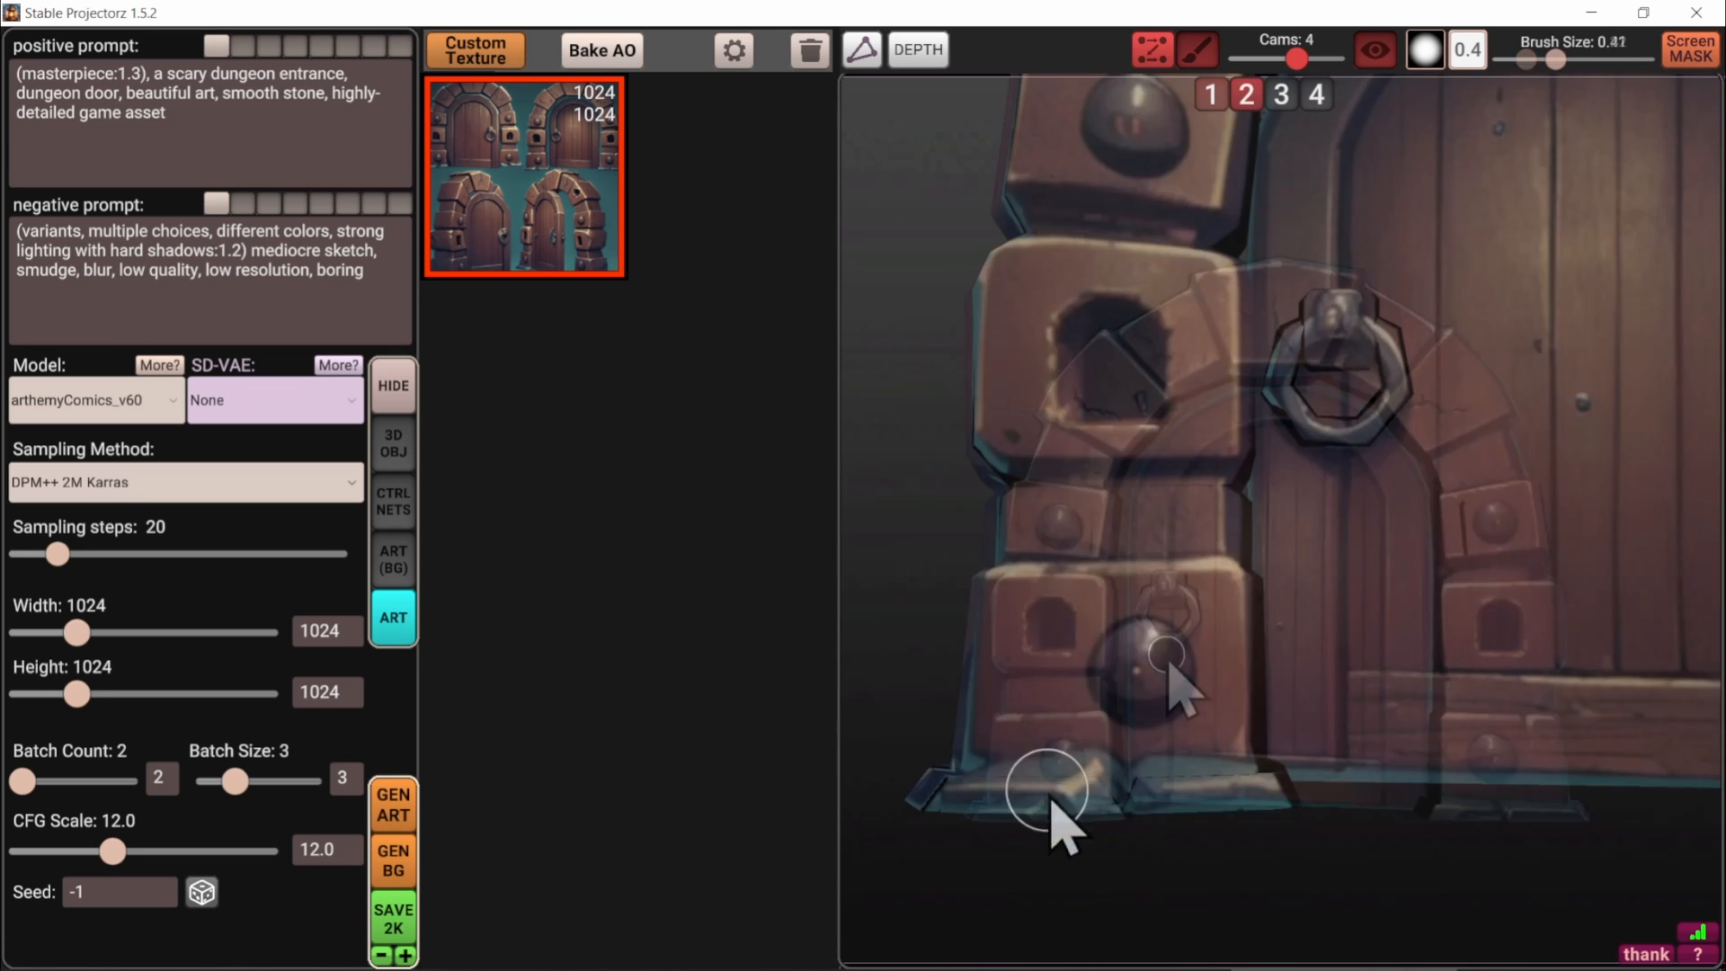
pyautogui.keyDown('alt'); pyautogui.moveTo(1052, 793); pyautogui.dragTo(1249, 747); pyautogui.keyUp('alt')
pyautogui.keyDown('alt'); pyautogui.moveTo(1249, 748); pyautogui.dragTo(1225, 680, button='right'); pyautogui.keyUp('alt')
pyautogui.keyDown('alt'); pyautogui.moveTo(1225, 680); pyautogui.dragTo(1248, 663, button='middle'); pyautogui.keyUp('alt')
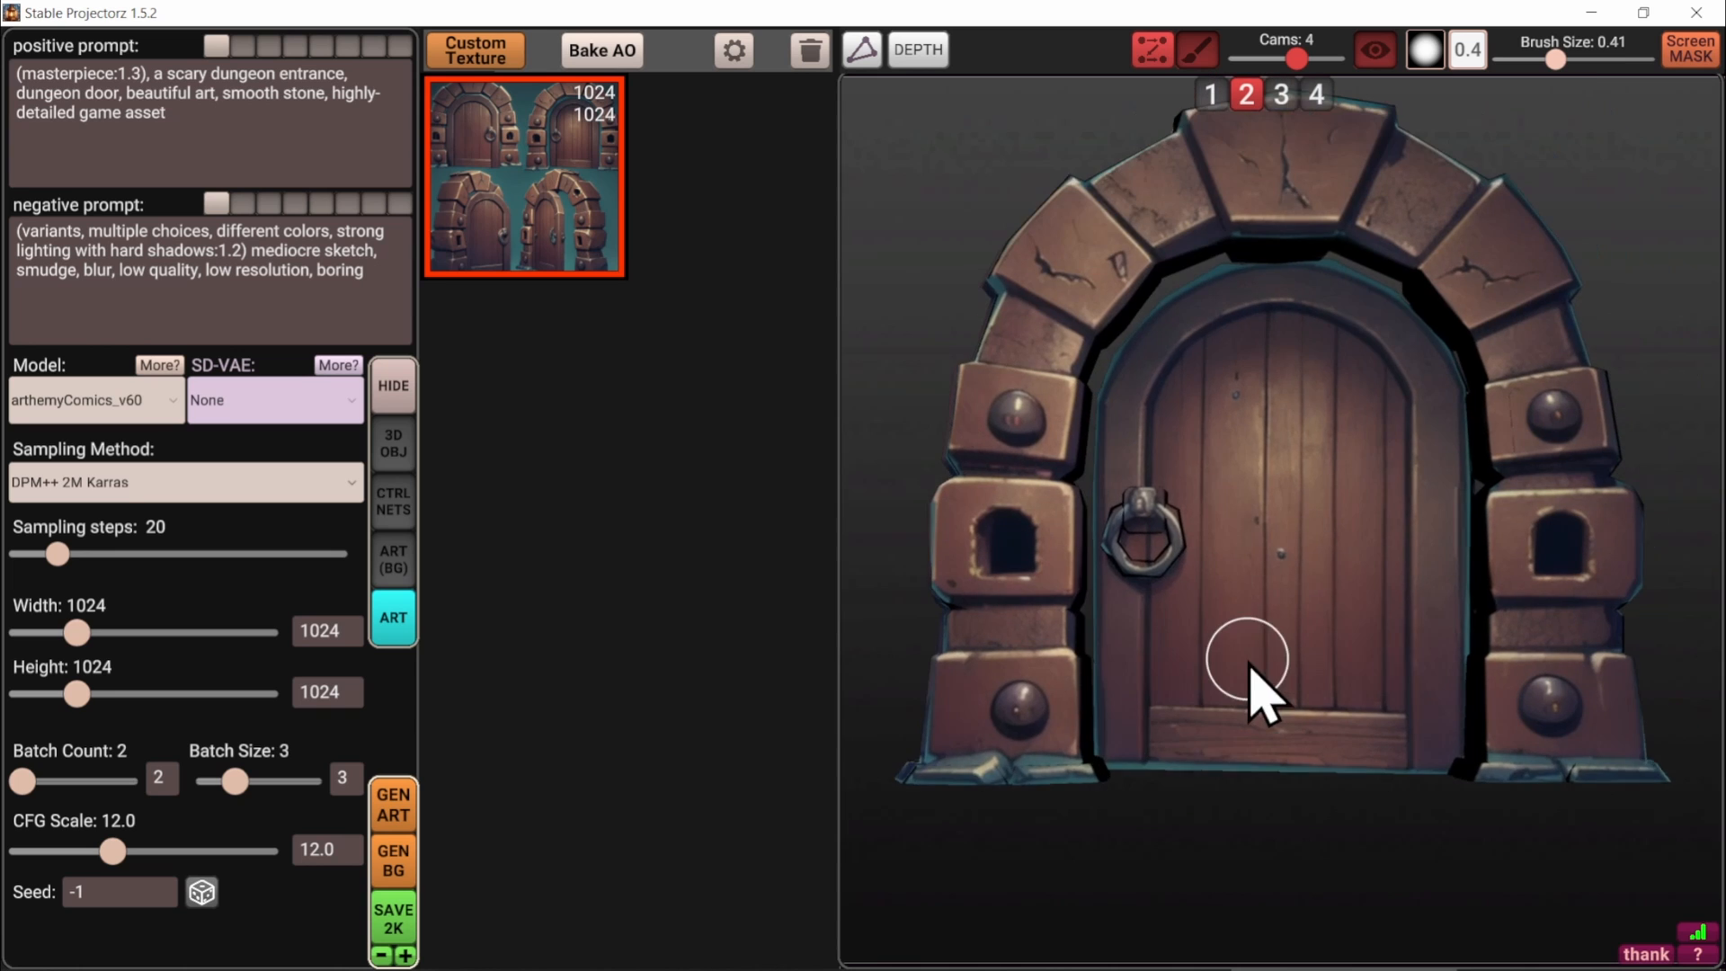
# Enter screen mask mode and, with brush size 0.70, mask the untextured inner right side of the arch from an angled view
pyautogui.keyDown('alt'); pyautogui.moveTo(1247, 662); pyautogui.dragTo(1305, 686); pyautogui.keyUp('alt')
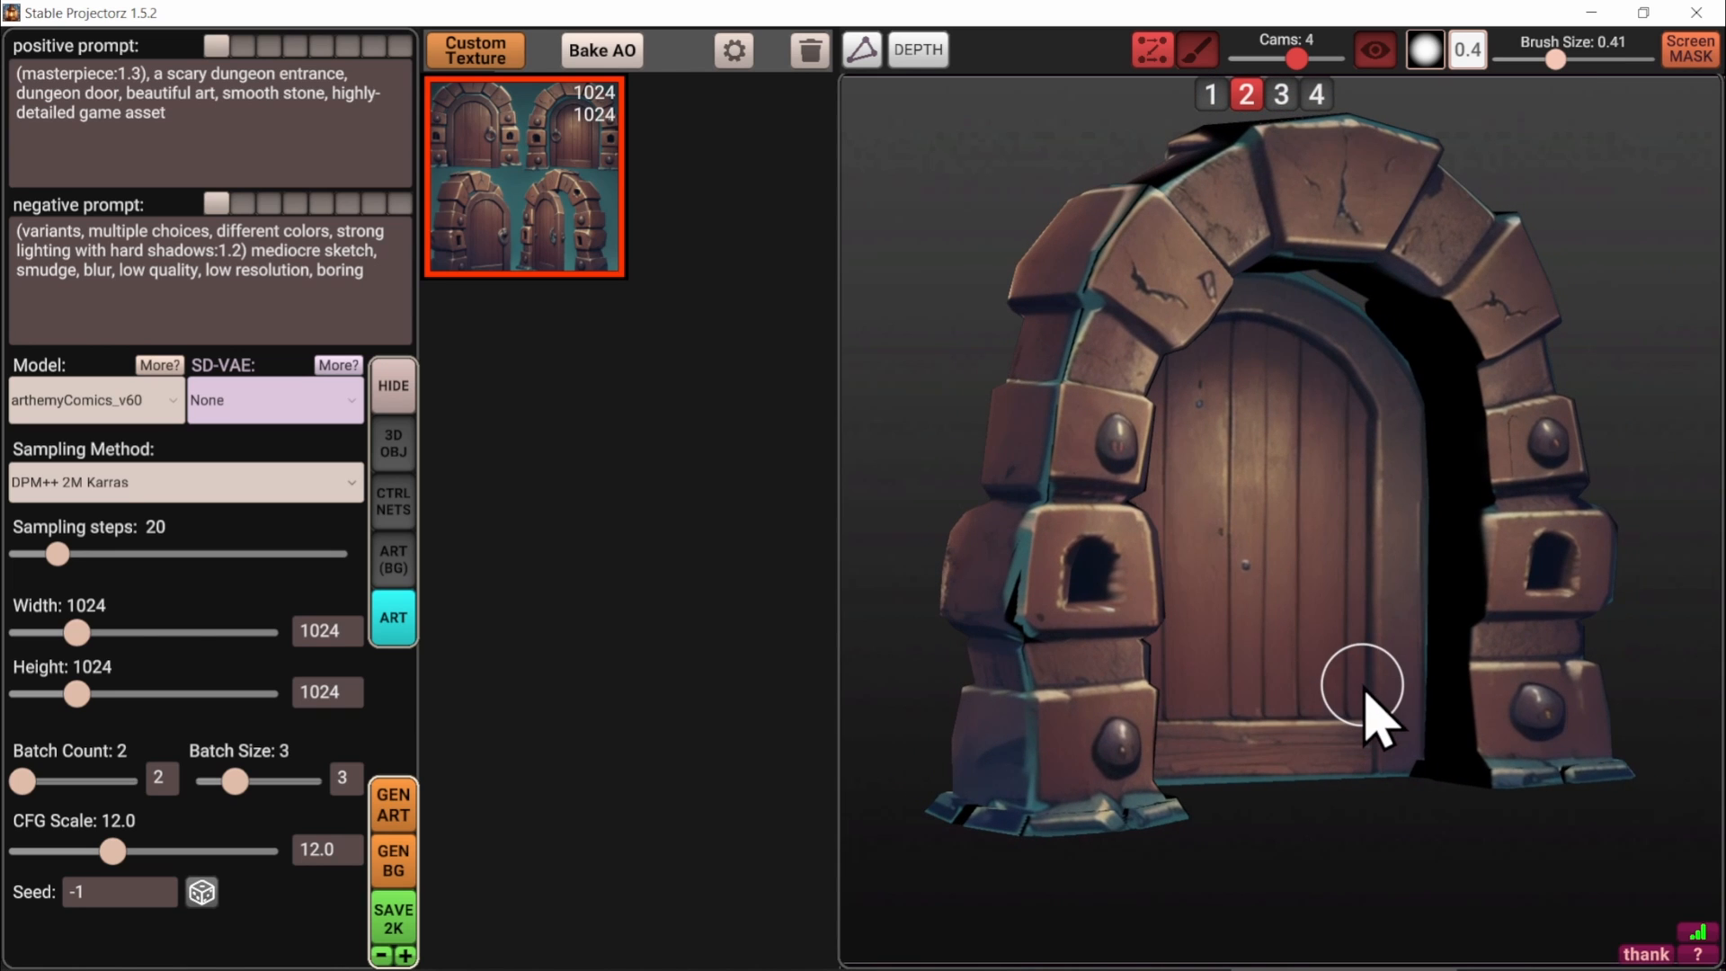
pyautogui.keyDown('alt'); pyautogui.moveTo(1362, 687); pyautogui.dragTo(1363, 737, button='middle'); pyautogui.keyUp('alt')
pyautogui.keyDown('alt'); pyautogui.moveTo(1364, 737); pyautogui.dragTo(1355, 710); pyautogui.keyUp('alt')
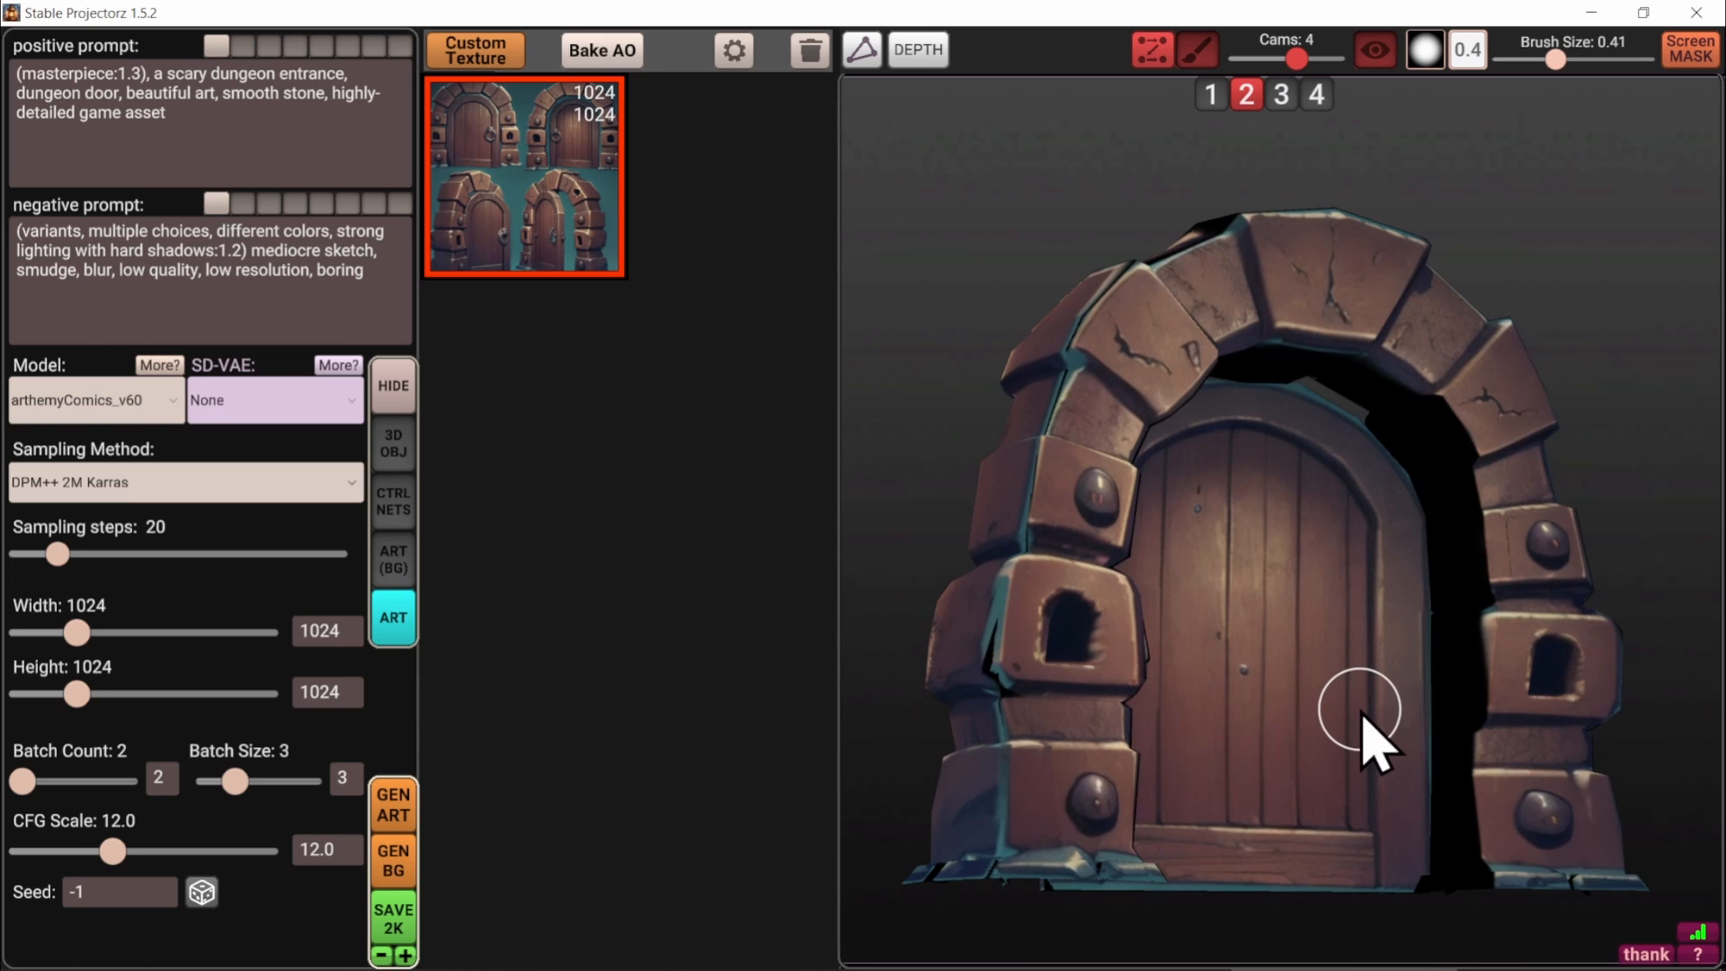
pyautogui.click(1690, 53)
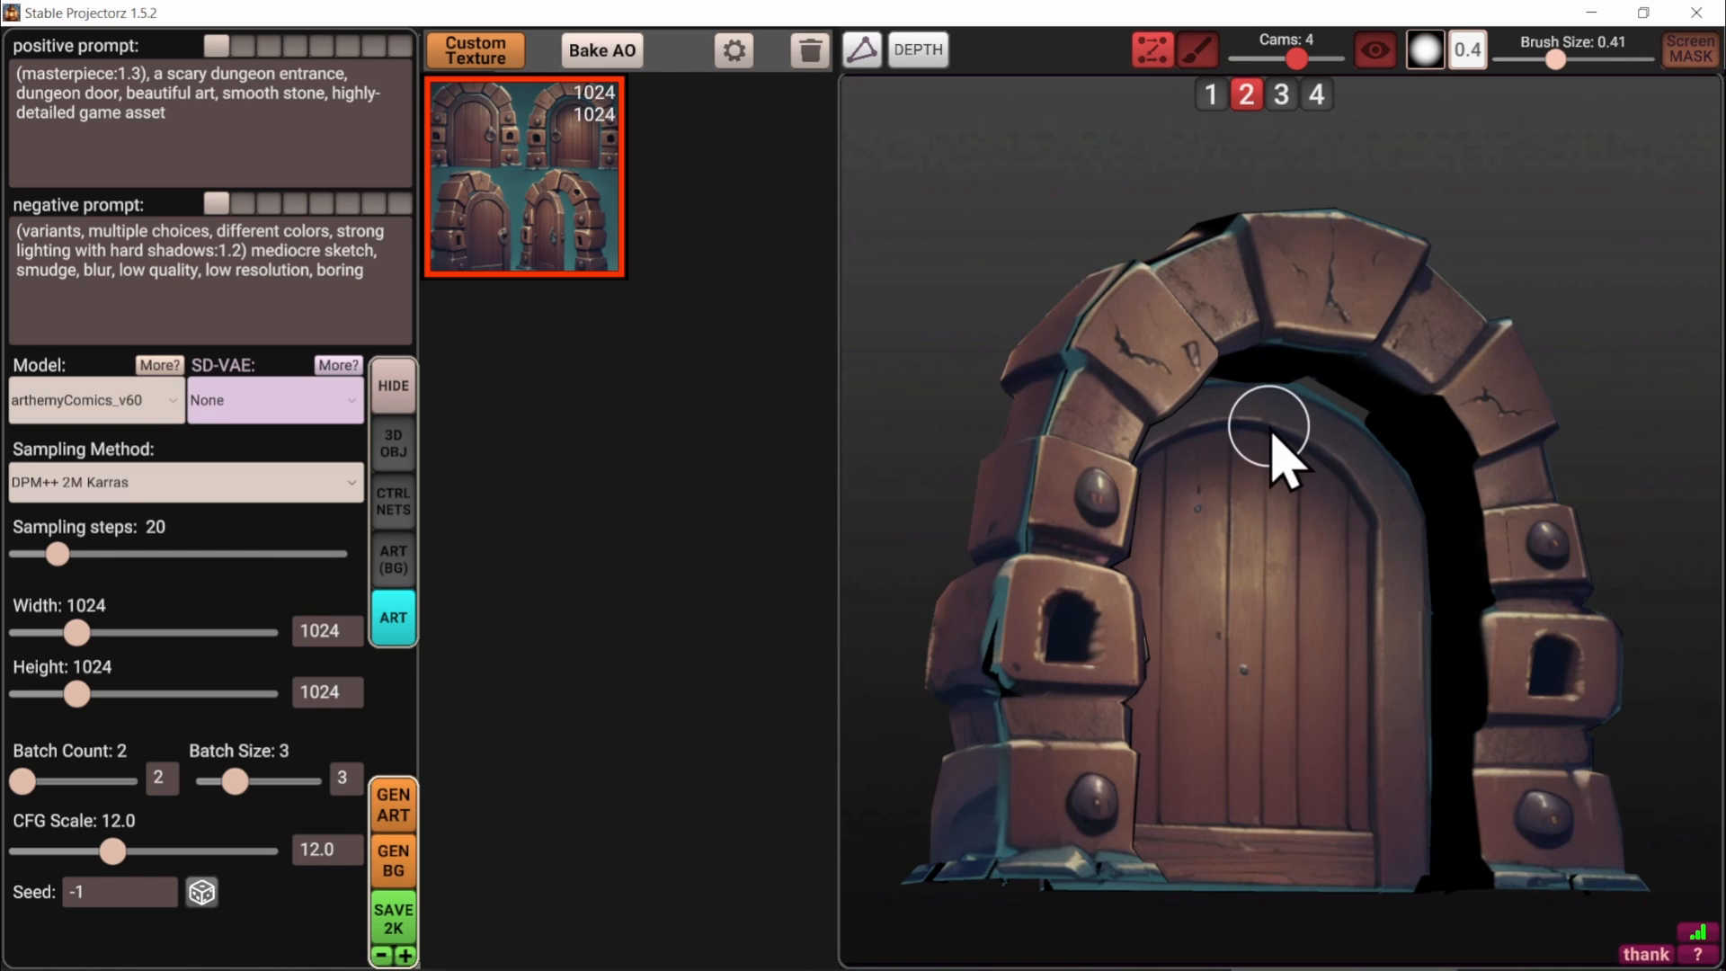
pyautogui.press(']')
pyautogui.press(']')
pyautogui.press(']')
pyautogui.press(']')
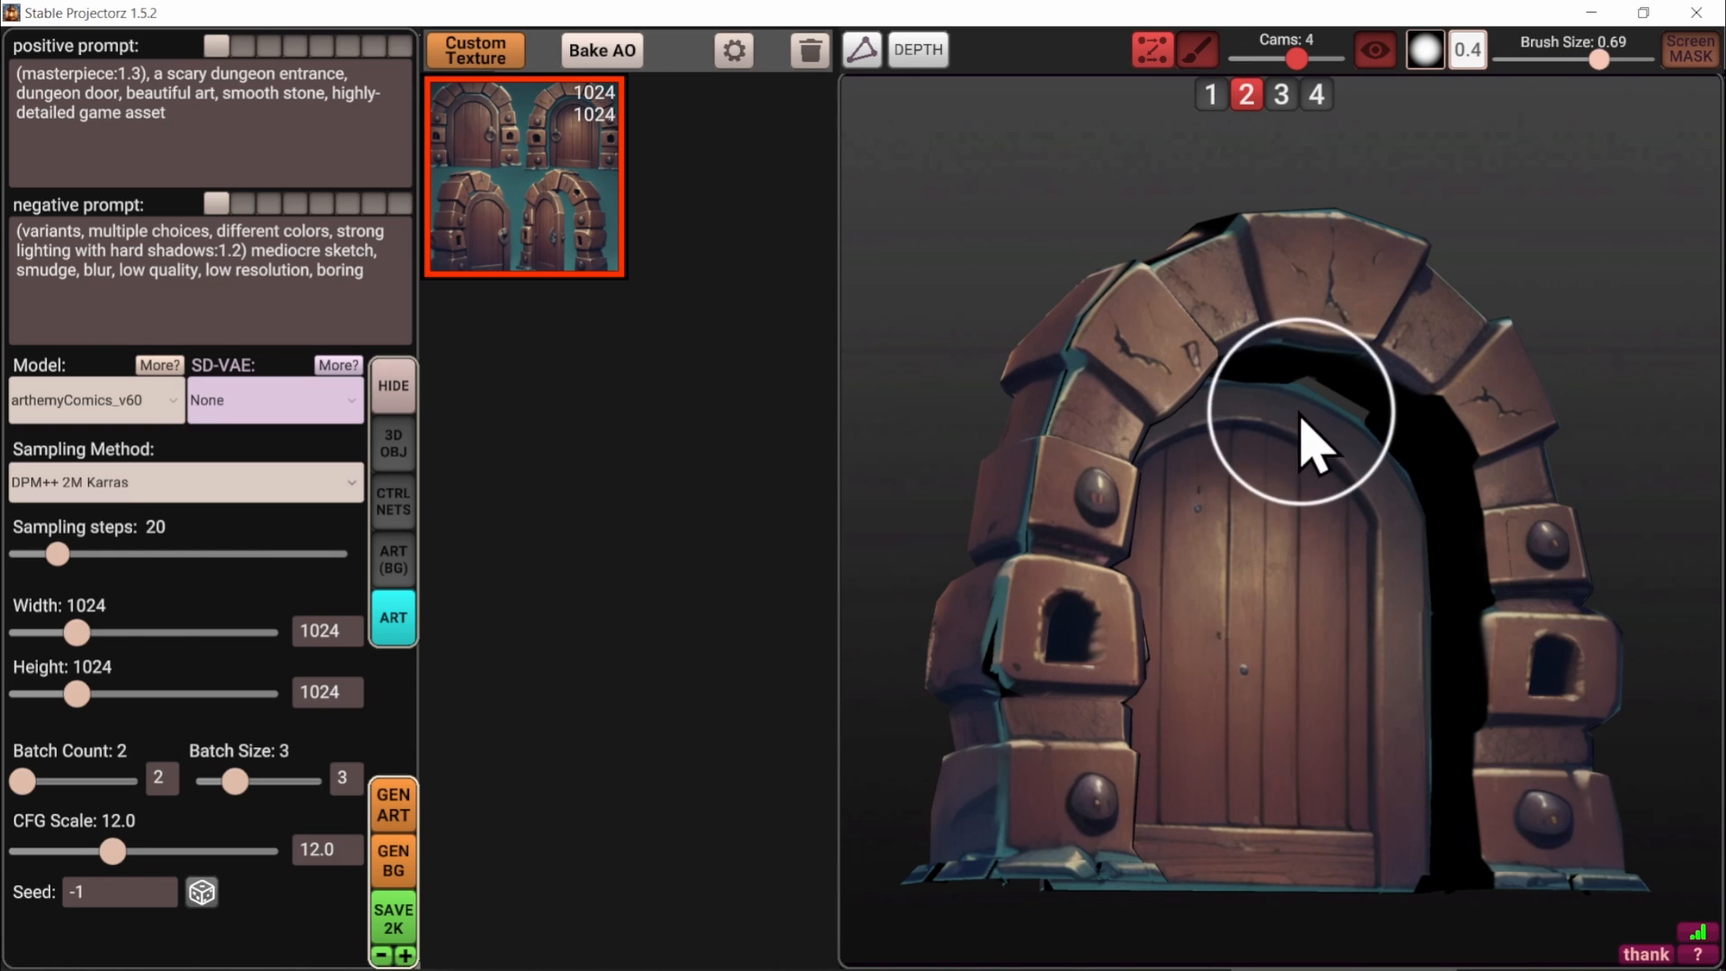
pyautogui.press(']')
pyautogui.press('[')
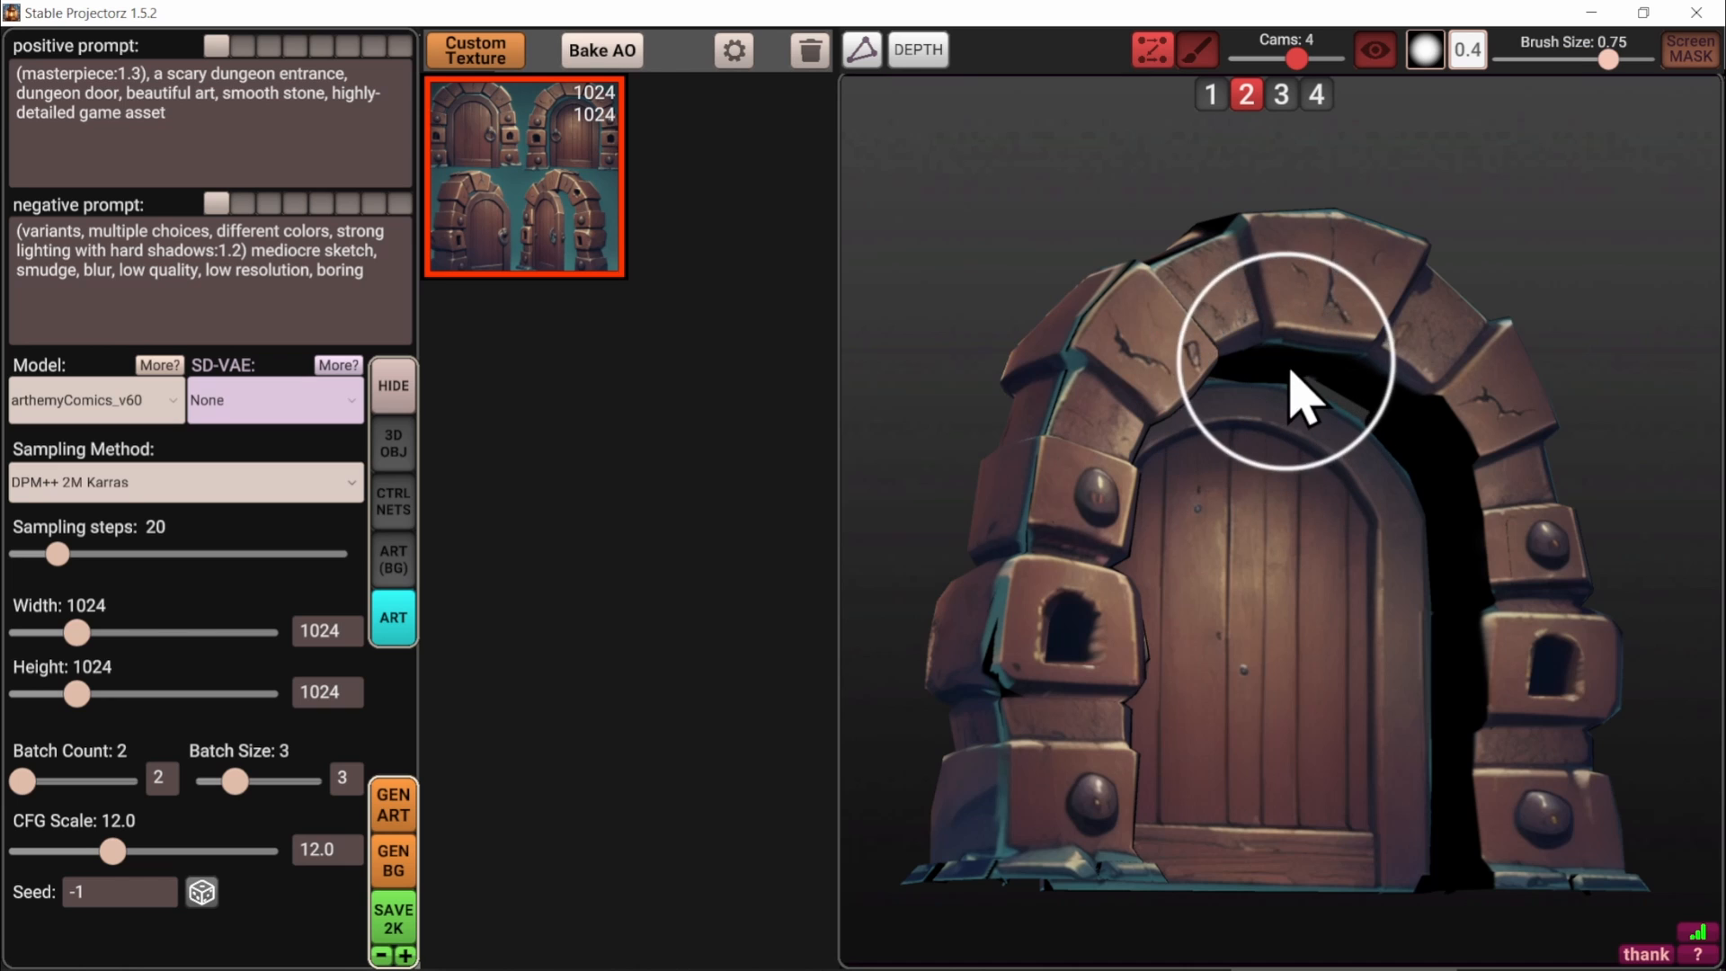
pyautogui.moveTo(1267, 377)
pyautogui.mouseDown()
pyautogui.moveTo(1406, 418)
pyautogui.moveTo(1443, 570)
pyautogui.moveTo(1474, 886)
pyautogui.mouseUp()
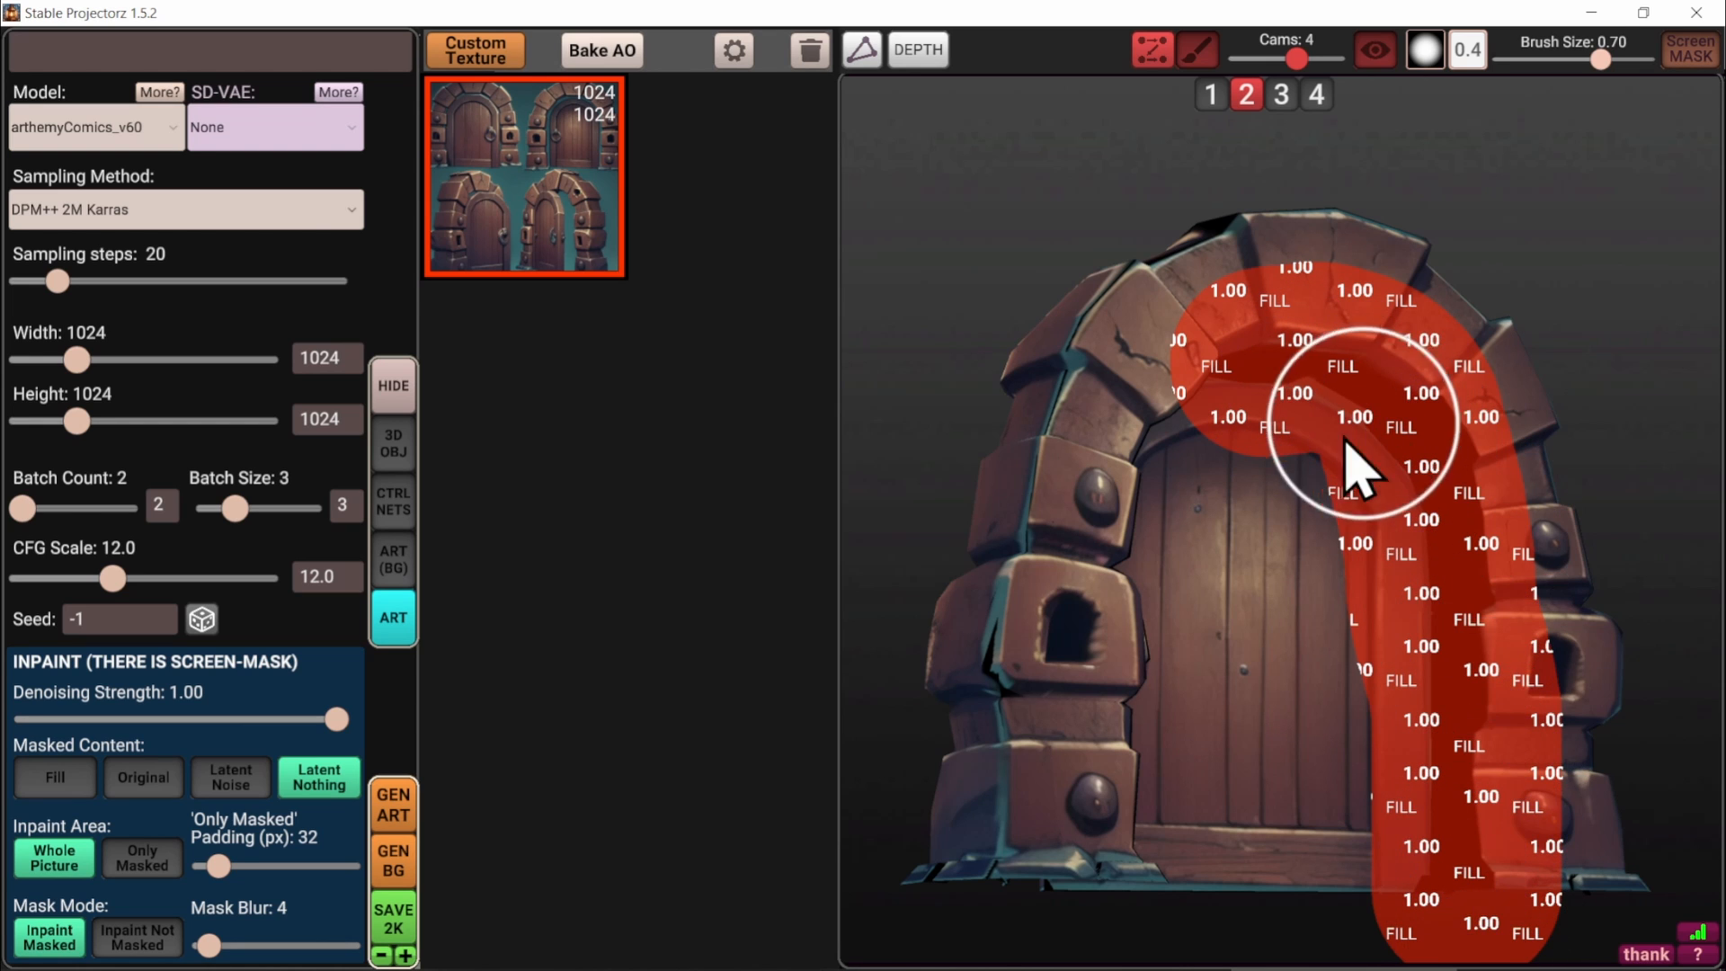
# Set the generation width and height to 768, keeping the denoising strength at 1.00
pyautogui.moveTo(337, 719)
pyautogui.mouseDown()
pyautogui.moveTo(320, 719)
pyautogui.moveTo(358, 721)
pyautogui.mouseUp()
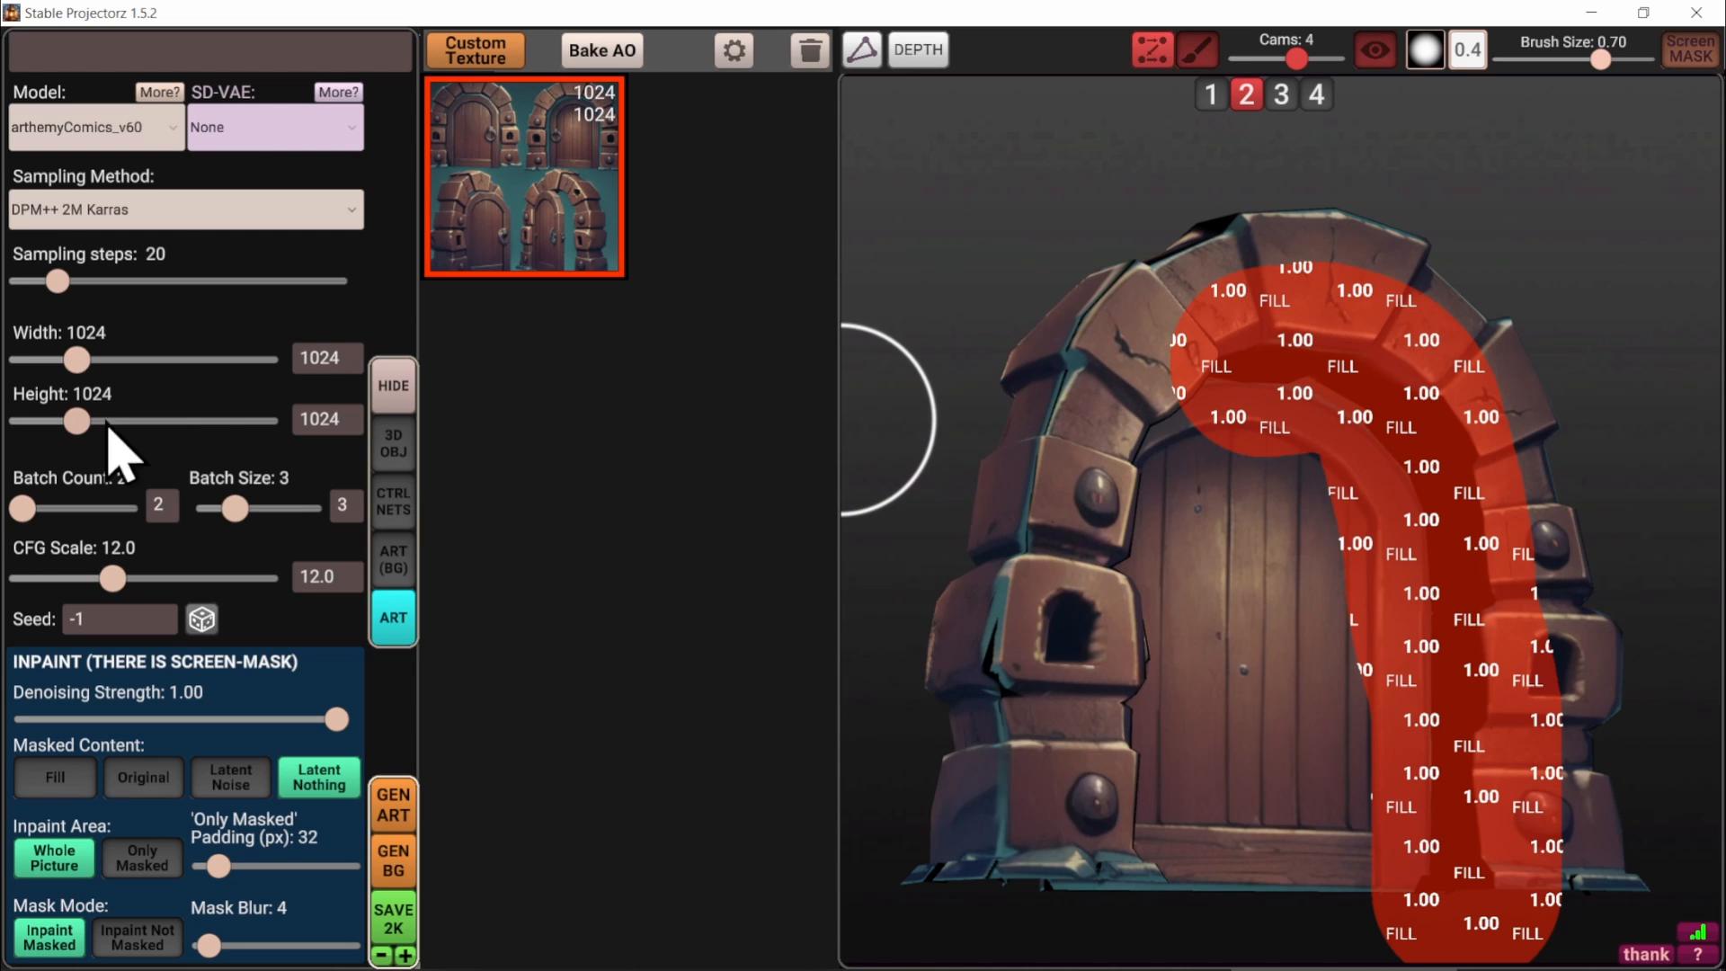
pyautogui.click(329, 364)
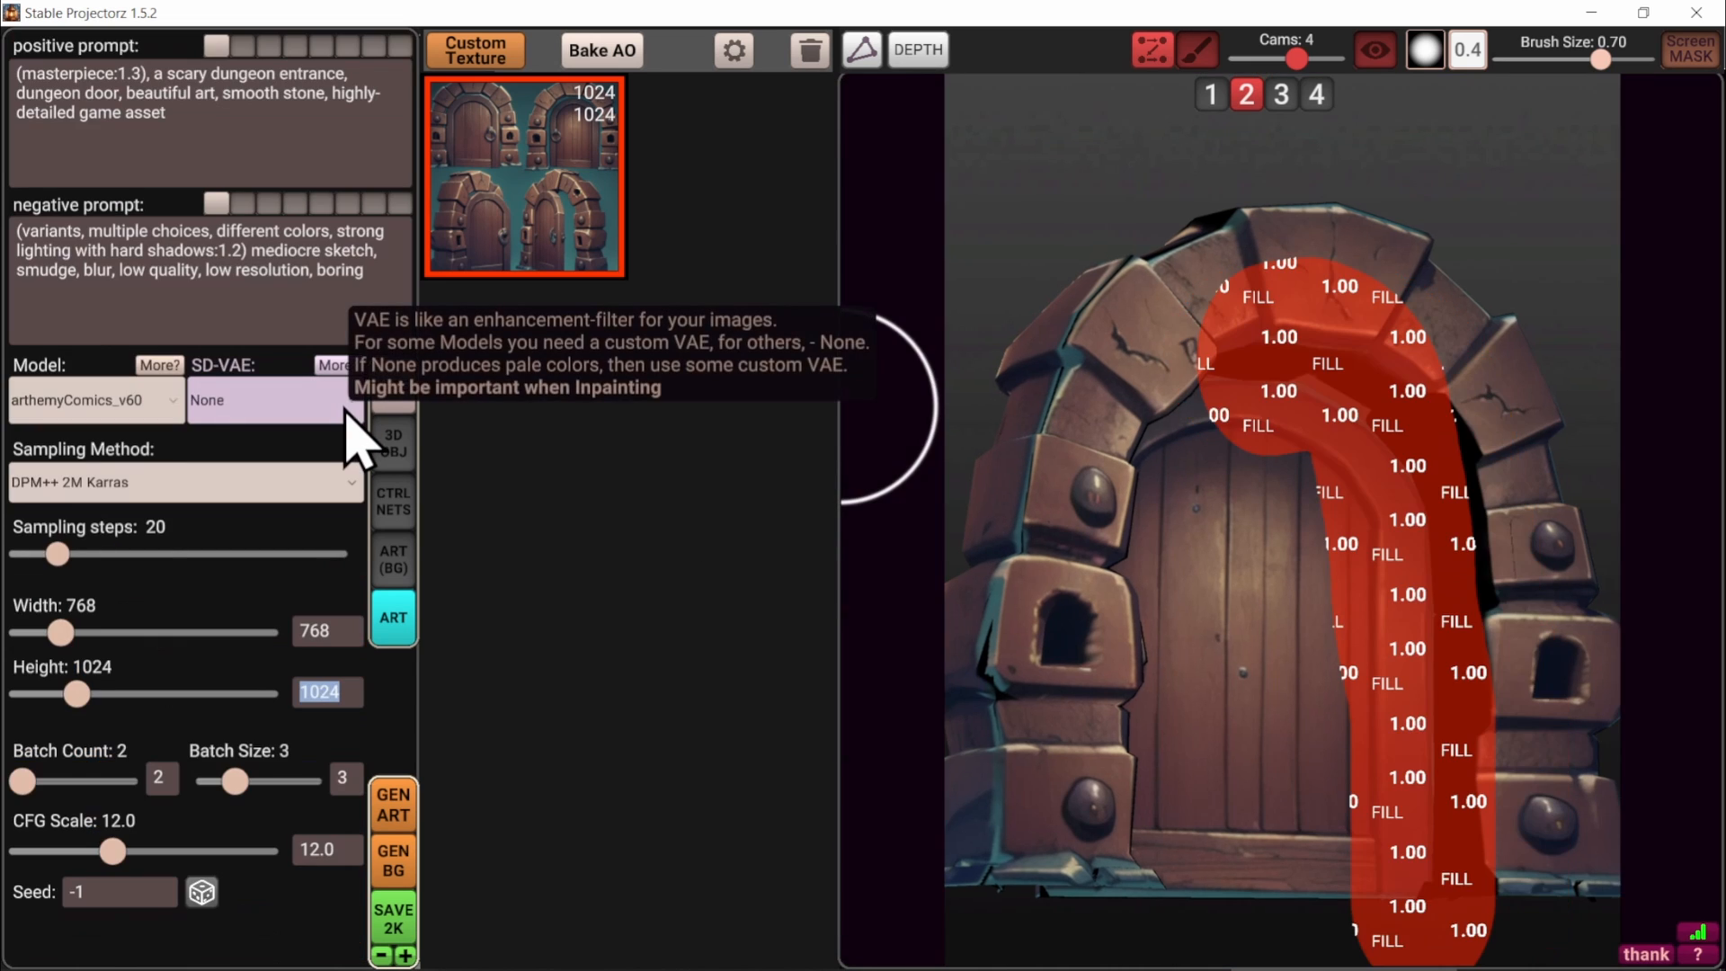
pyautogui.click(349, 690)
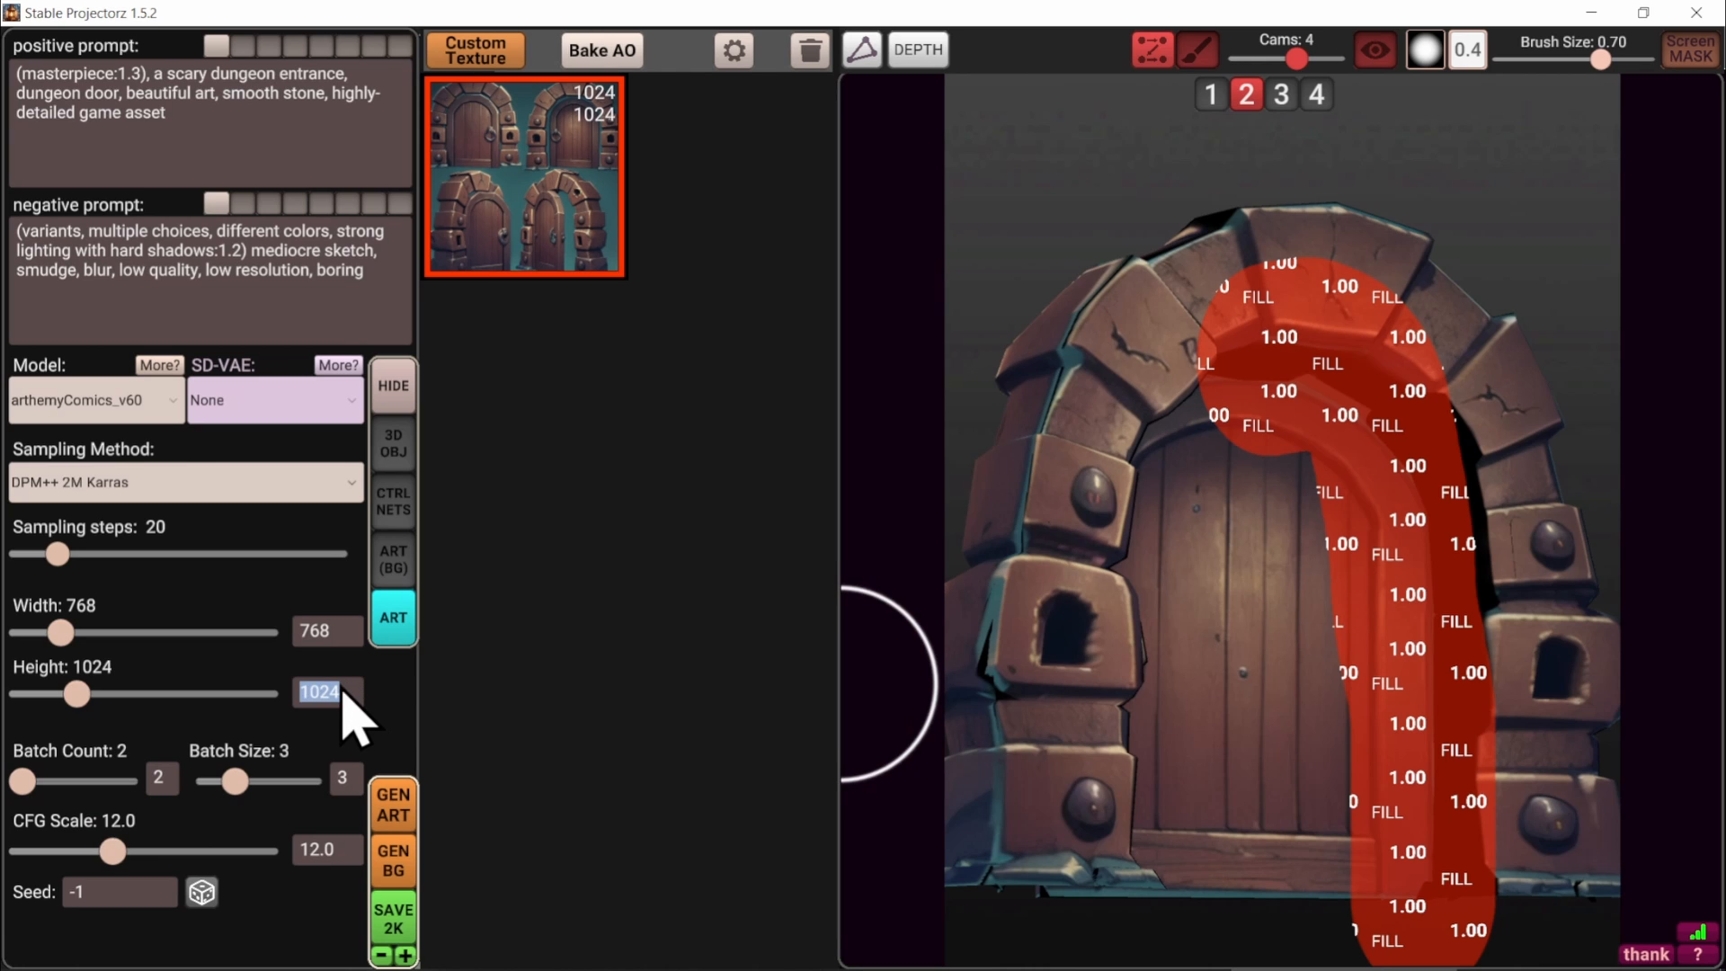
pyautogui.press('Return')
# Repaint the screen mask along the arch's inner right side down to the floor and generate the inpainted art
pyautogui.moveTo(1241, 255)
pyautogui.mouseDown()
pyautogui.moveTo(1405, 328)
pyautogui.moveTo(1464, 635)
pyautogui.moveTo(1474, 863)
pyautogui.mouseUp()
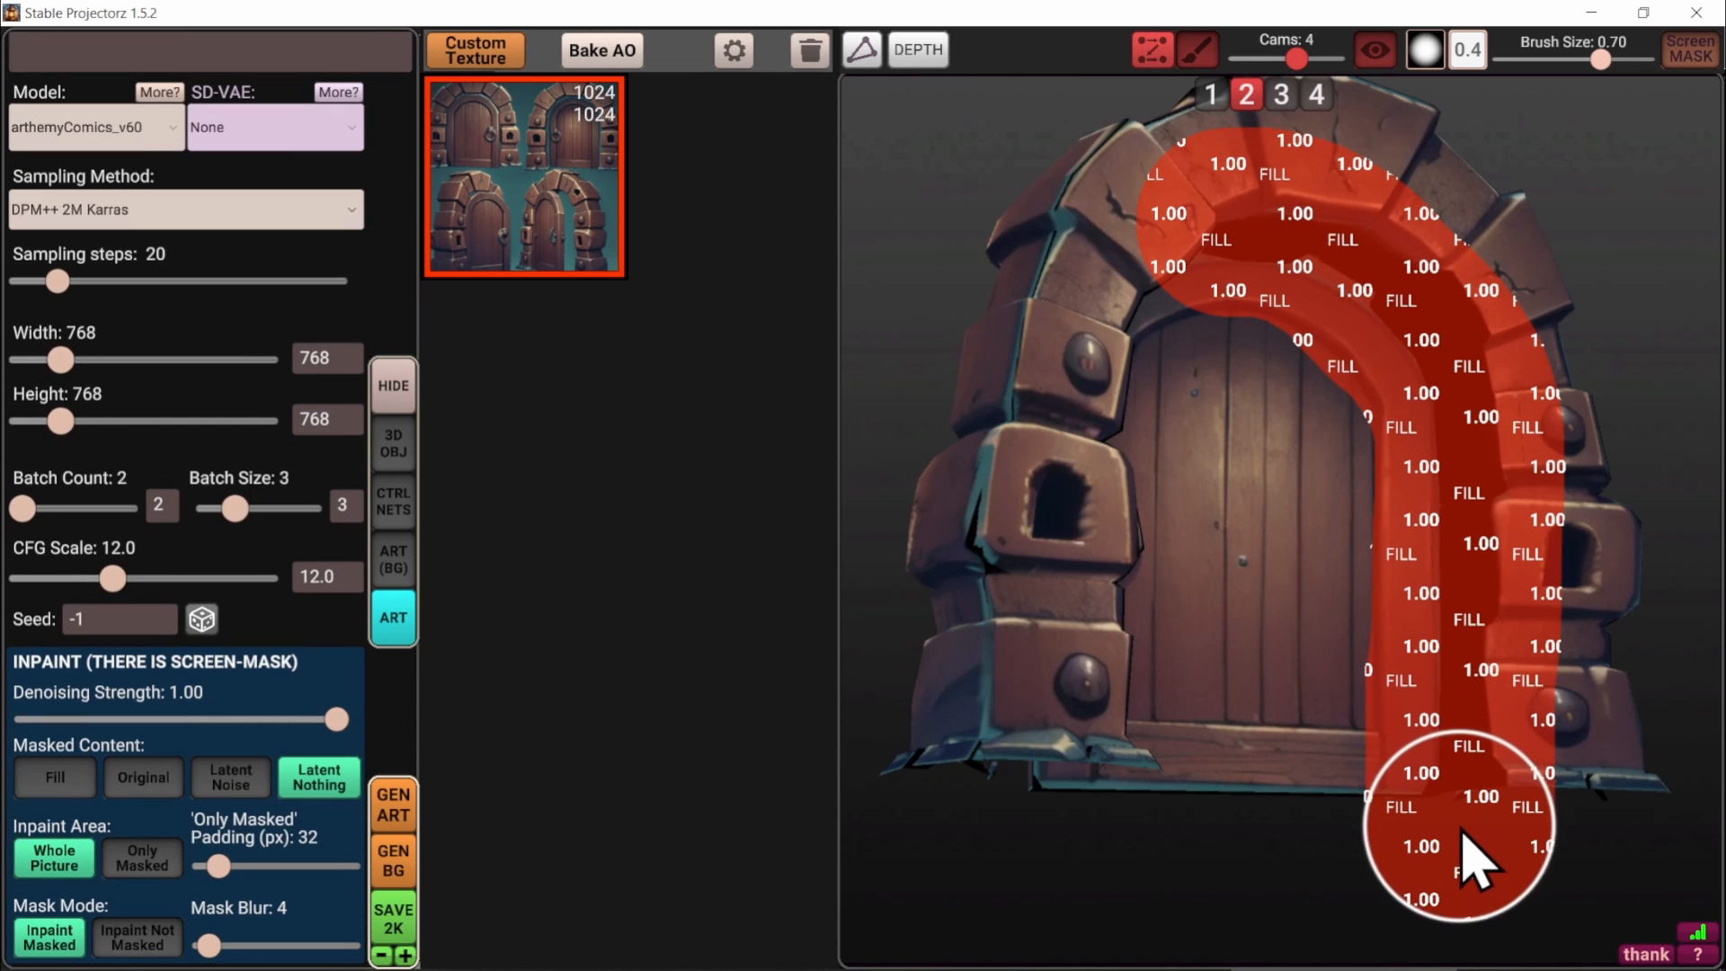
pyautogui.click(396, 813)
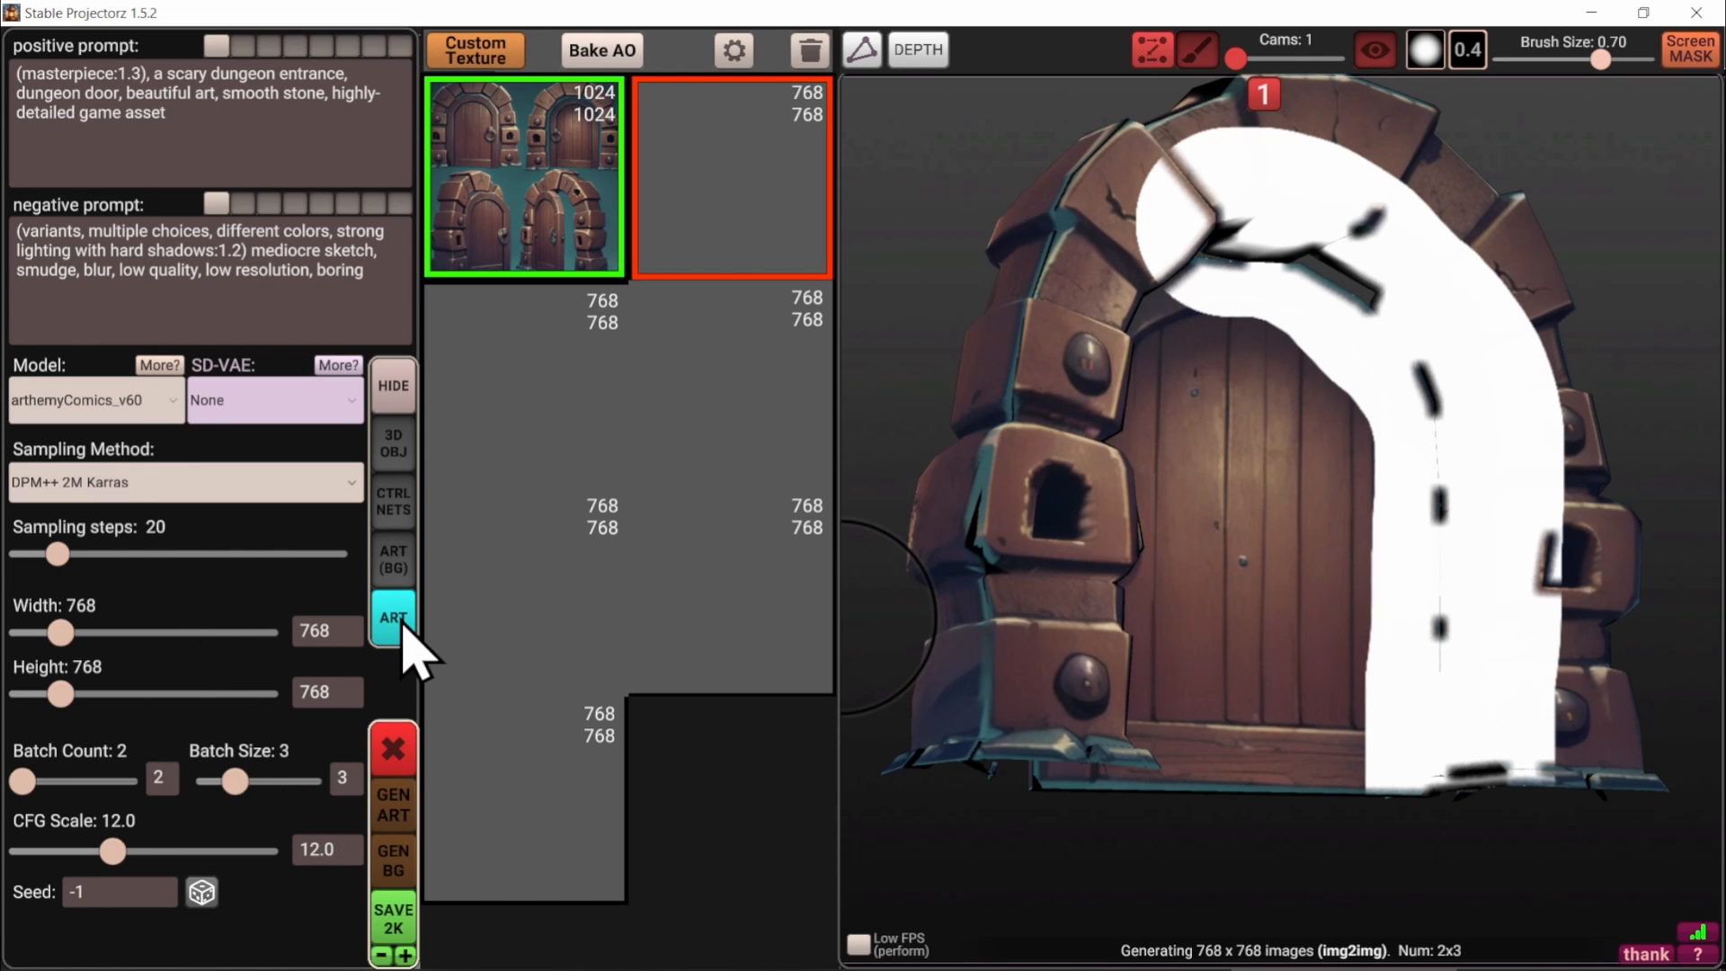
# Erase the new projection from the arch's outer right stones using brush size 0.42 and strength 1
pyautogui.press('[')
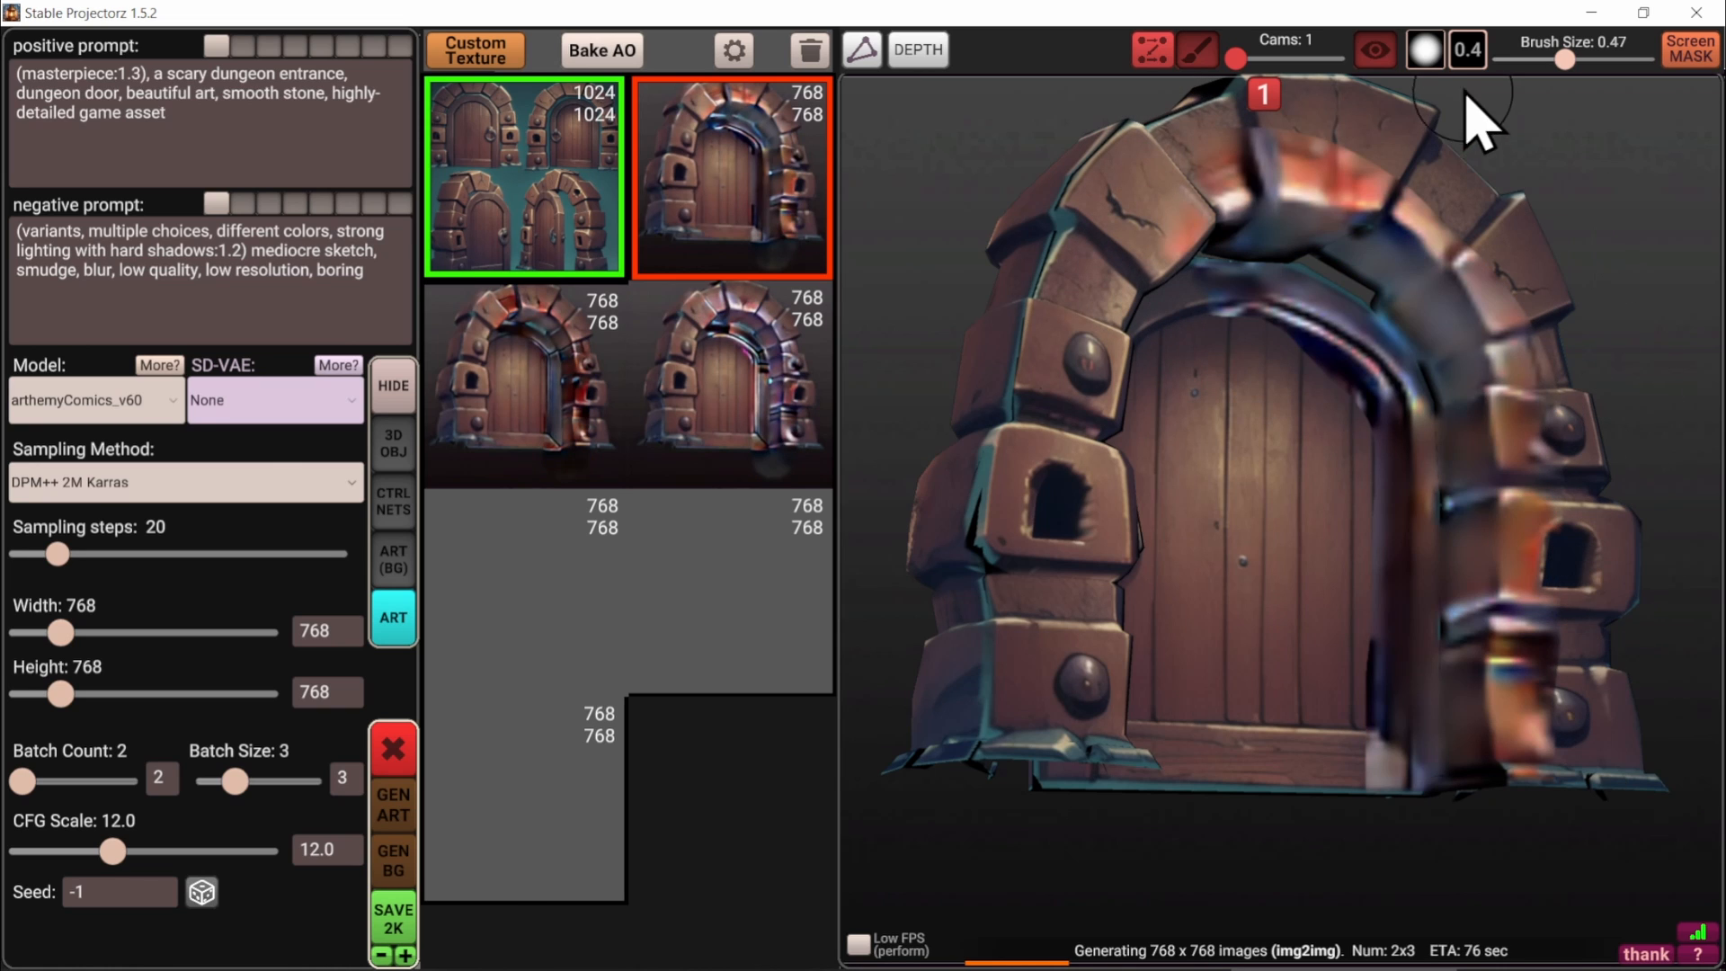
pyautogui.press('0')
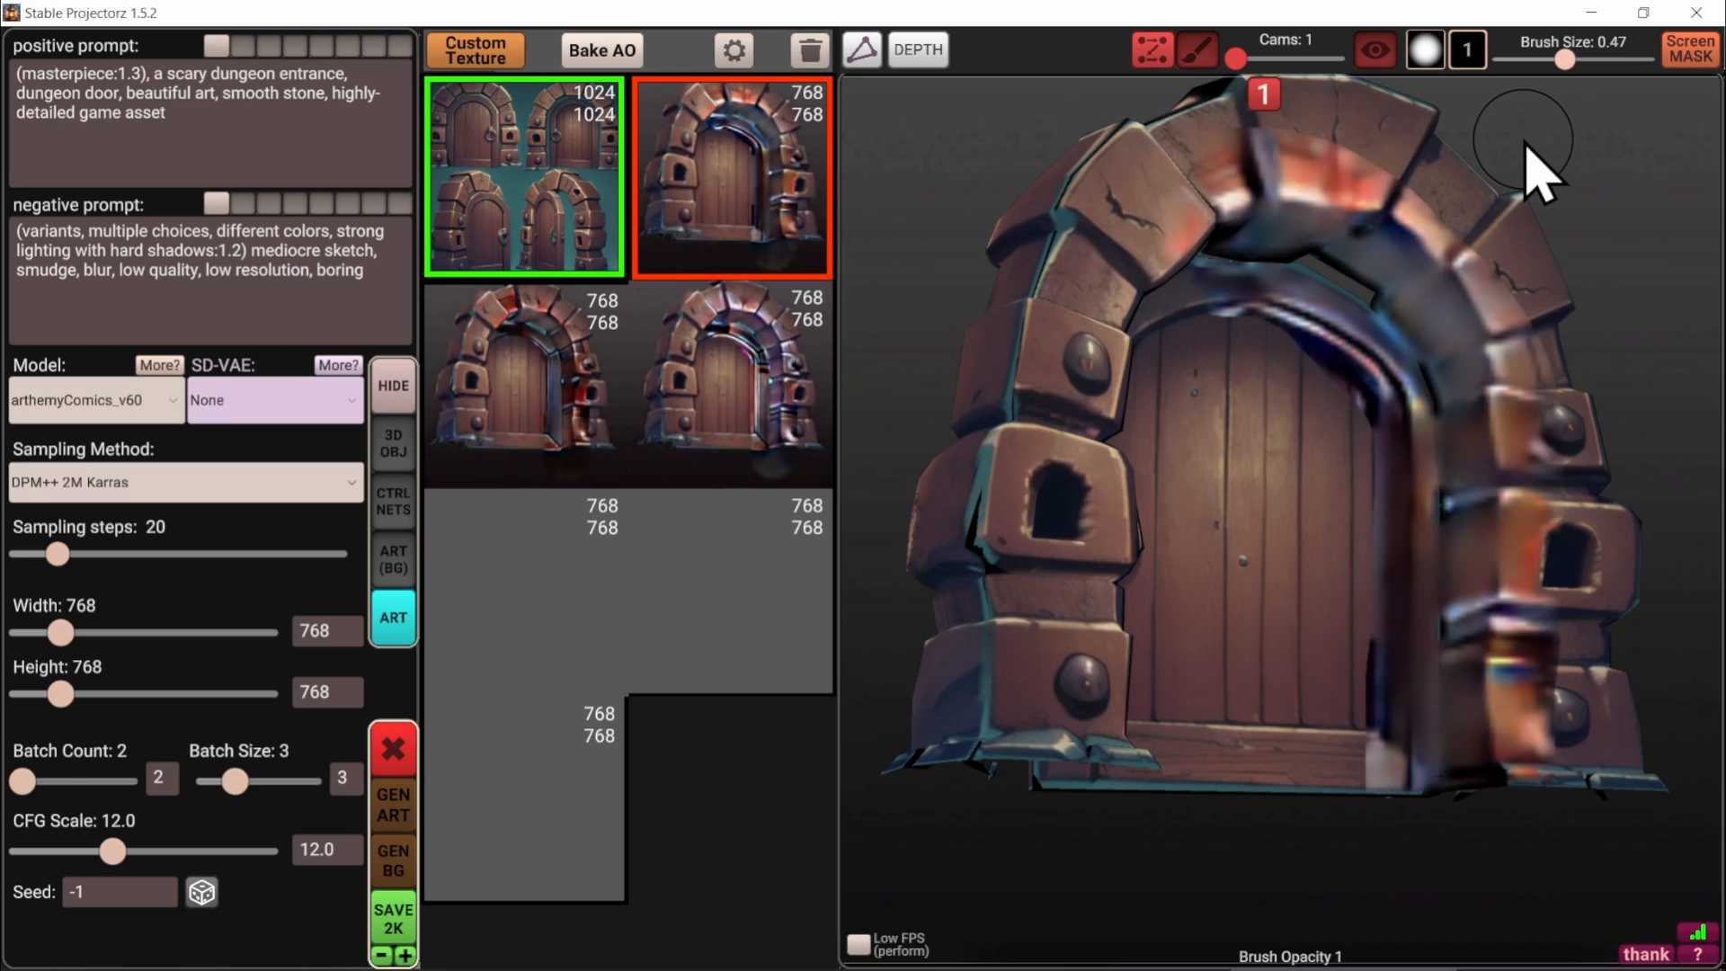
pyautogui.press('[')
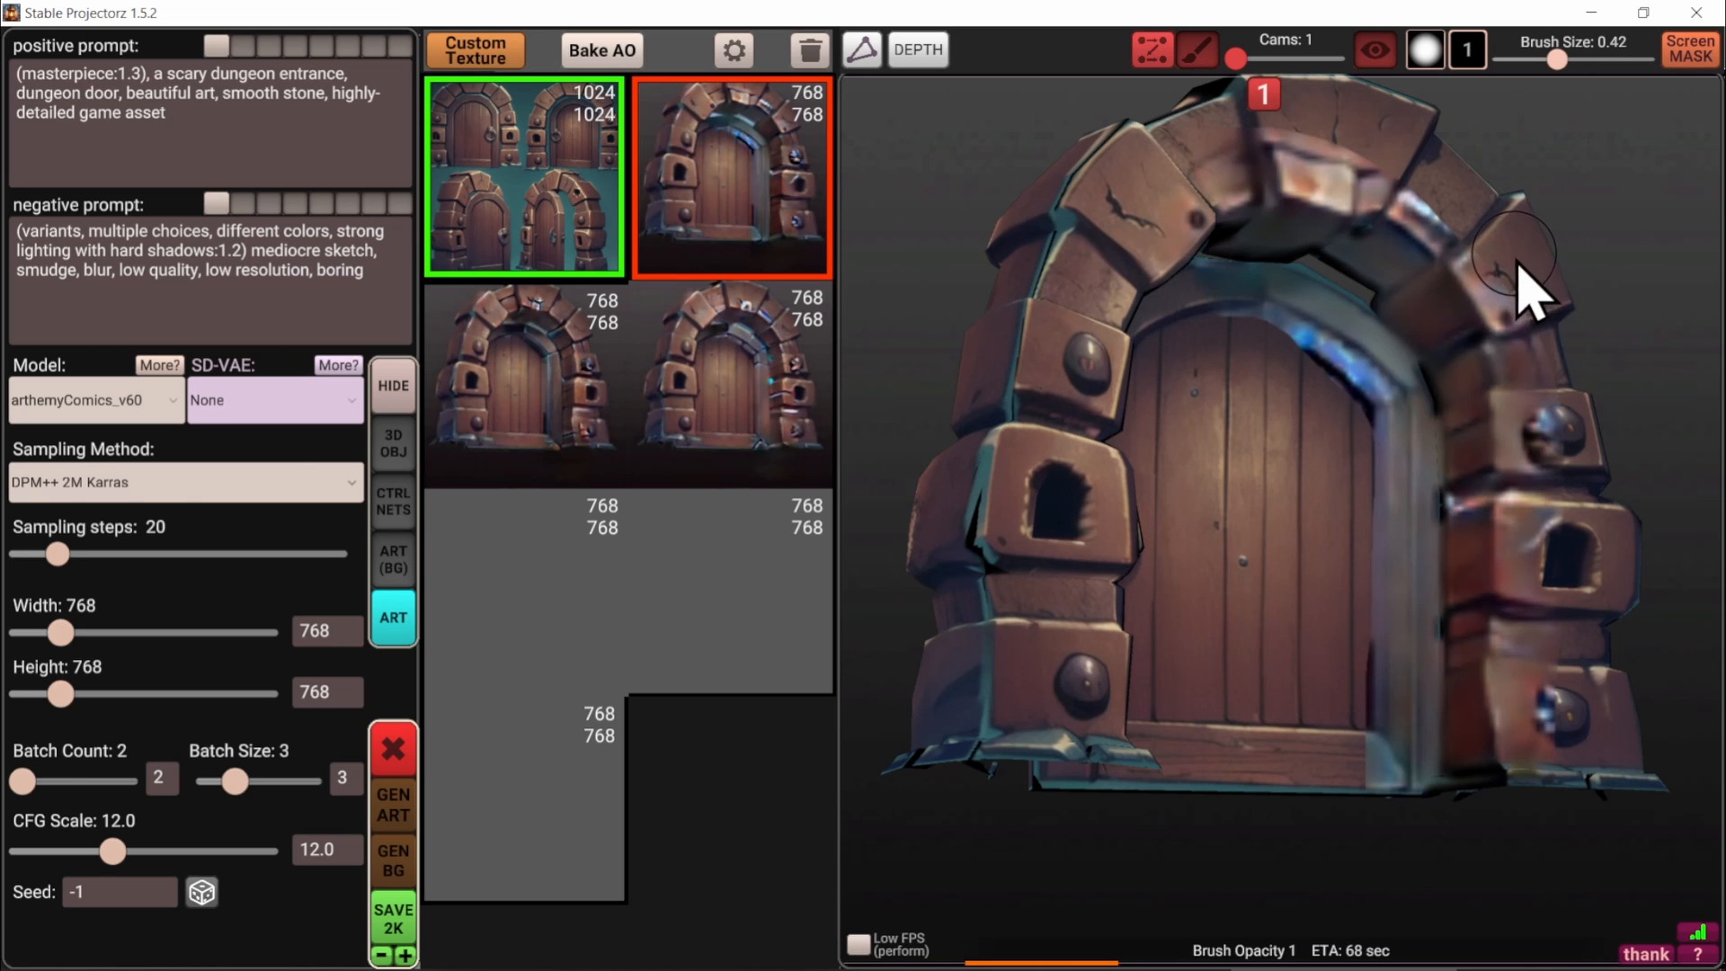
pyautogui.moveTo(1562, 368); pyautogui.dragTo(1574, 499)
pyautogui.moveTo(1576, 609)
pyautogui.mouseDown()
pyautogui.moveTo(1572, 791)
pyautogui.moveTo(1558, 676)
pyautogui.mouseUp()
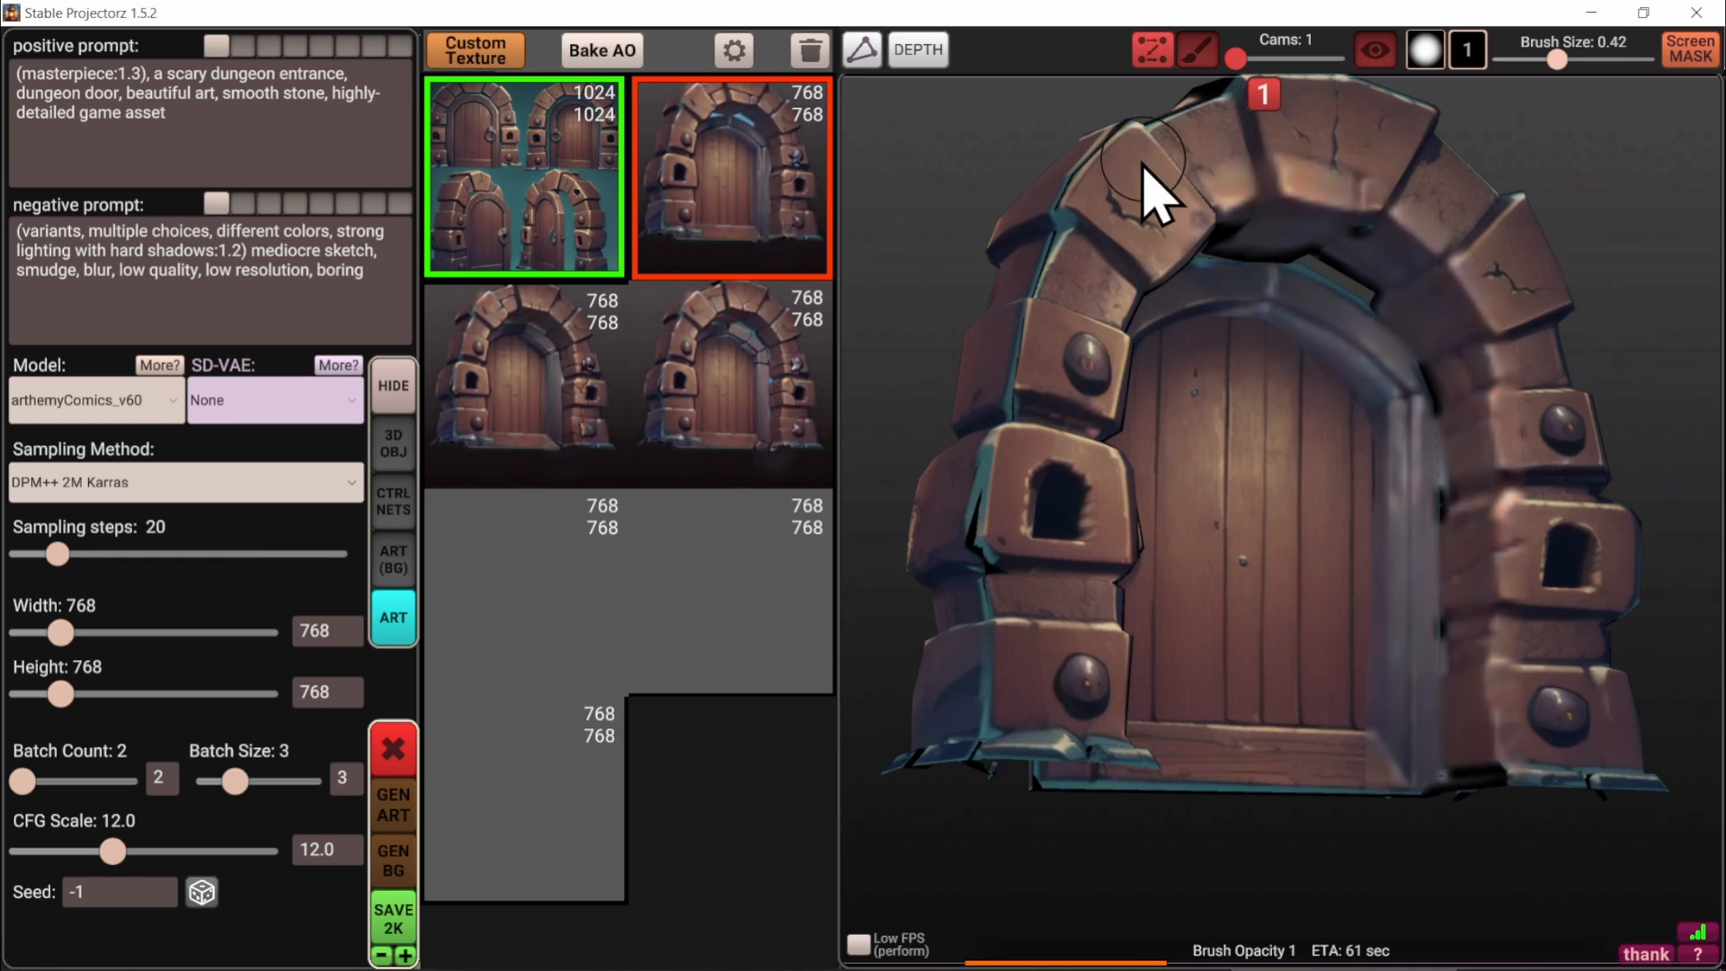
# Display the projection's mask and erase the new projection from the door's frame along its right side down to the floor
pyautogui.press('Tab')
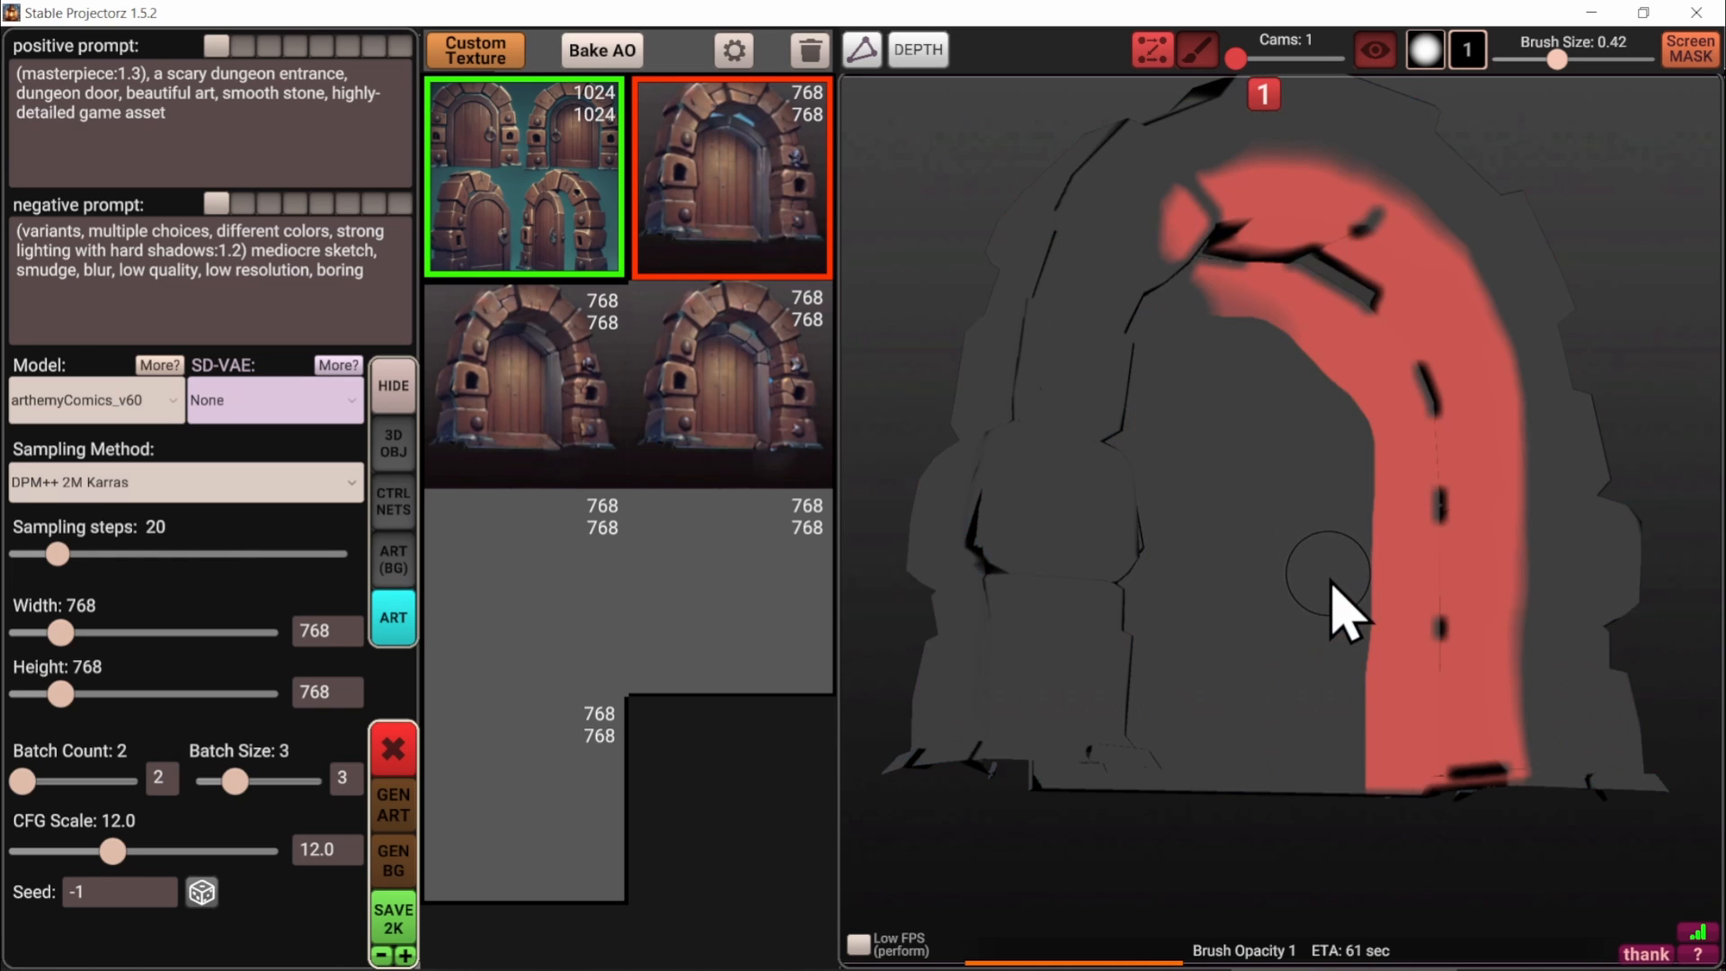
pyautogui.scroll(3, 1420, 809)
pyautogui.moveTo(1359, 681); pyautogui.dragTo(1343, 712, button='middle')
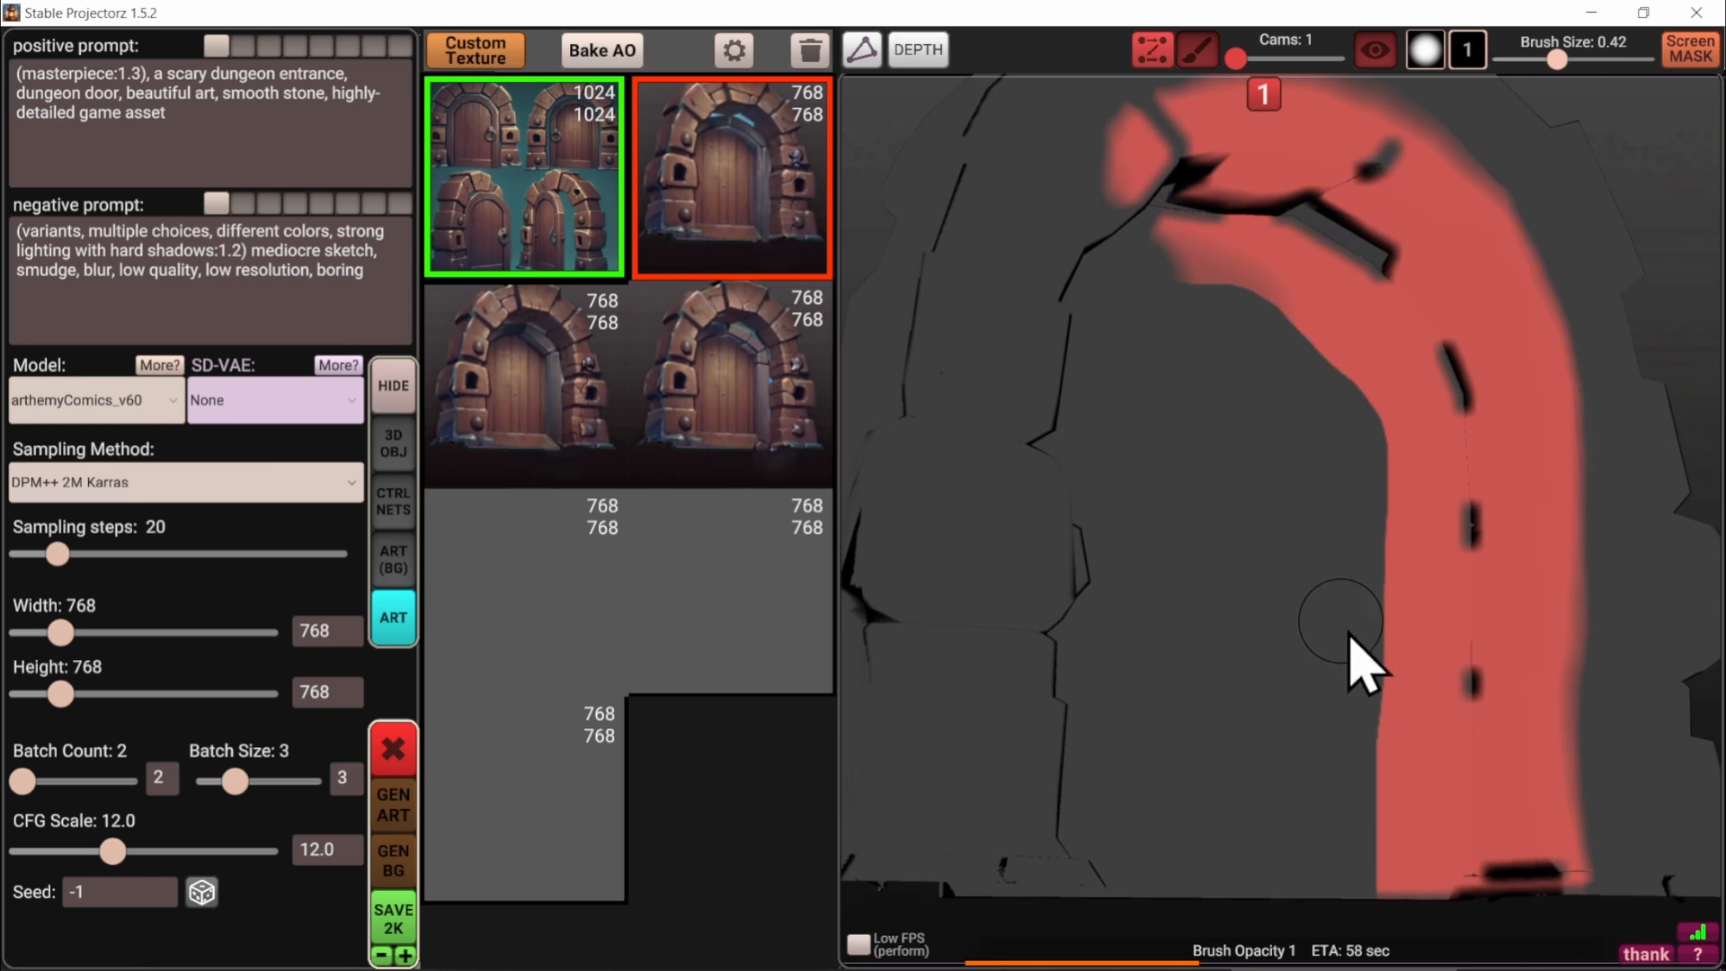
pyautogui.moveTo(1348, 714)
pyautogui.mouseDown()
pyautogui.moveTo(1348, 795)
pyautogui.moveTo(1381, 779)
pyautogui.moveTo(1413, 791)
pyautogui.moveTo(1419, 840)
pyautogui.mouseUp()
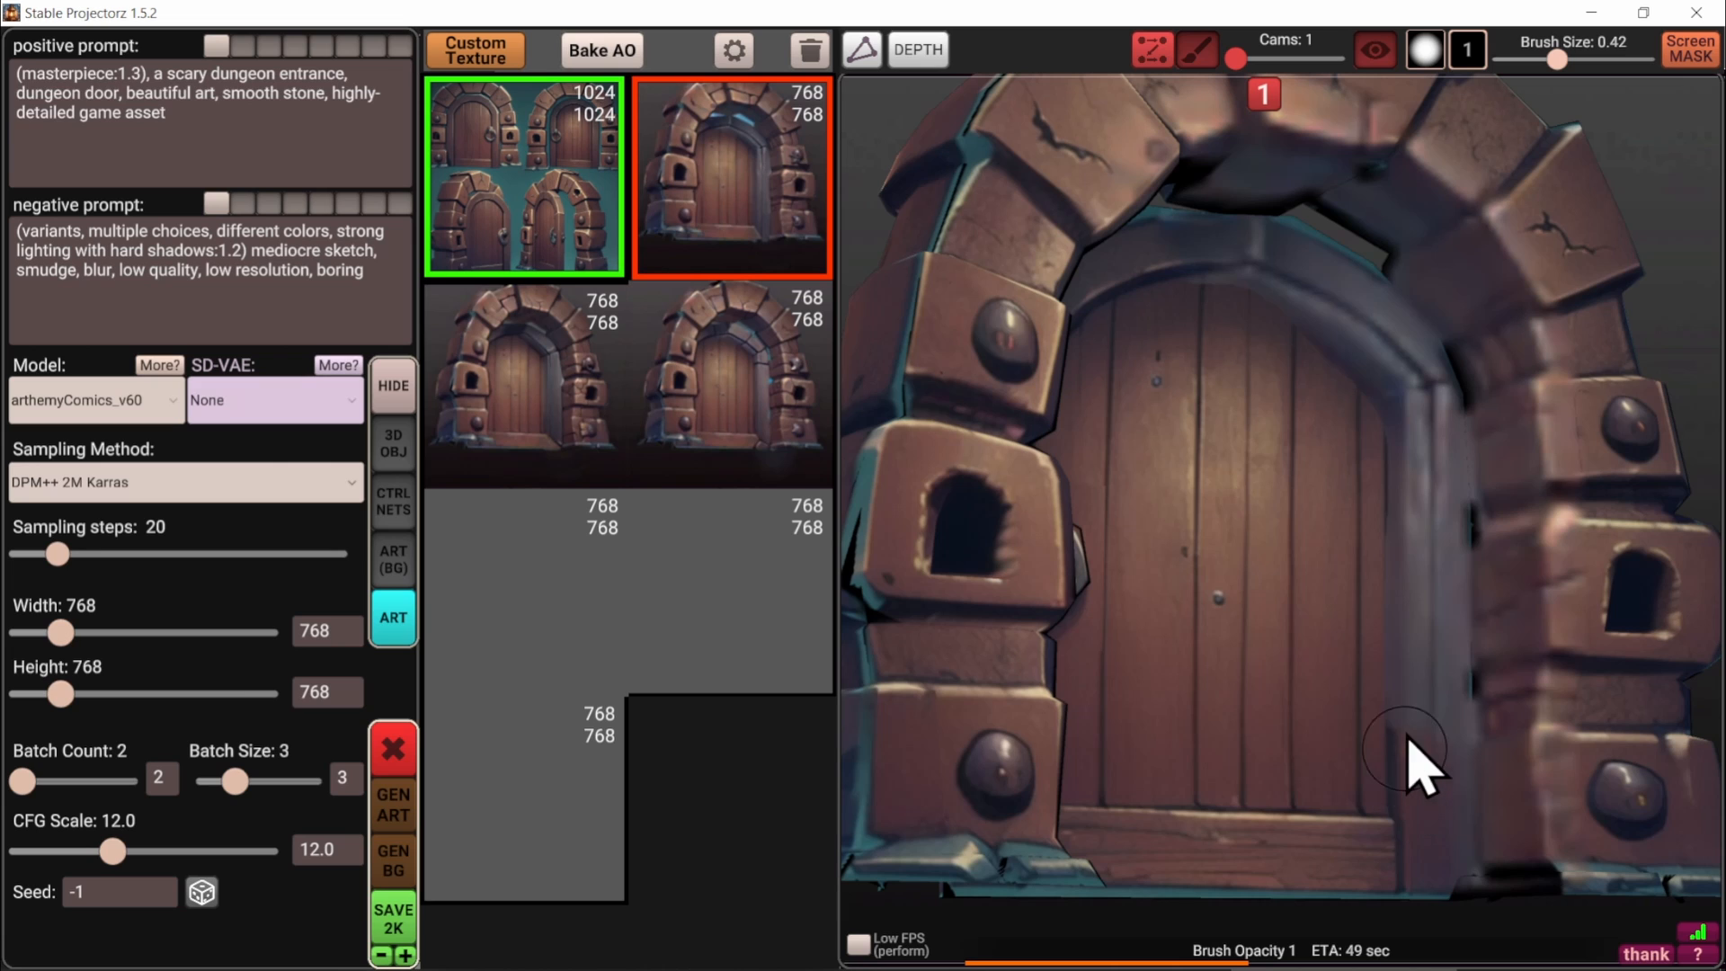
pyautogui.moveTo(1395, 764)
pyautogui.mouseDown()
pyautogui.moveTo(1375, 366)
pyautogui.moveTo(1276, 283)
pyautogui.moveTo(1195, 272)
pyautogui.moveTo(1244, 256)
pyautogui.moveTo(1333, 342)
pyautogui.moveTo(1395, 334)
pyautogui.moveTo(1429, 503)
pyautogui.moveTo(1456, 913)
pyautogui.mouseUp()
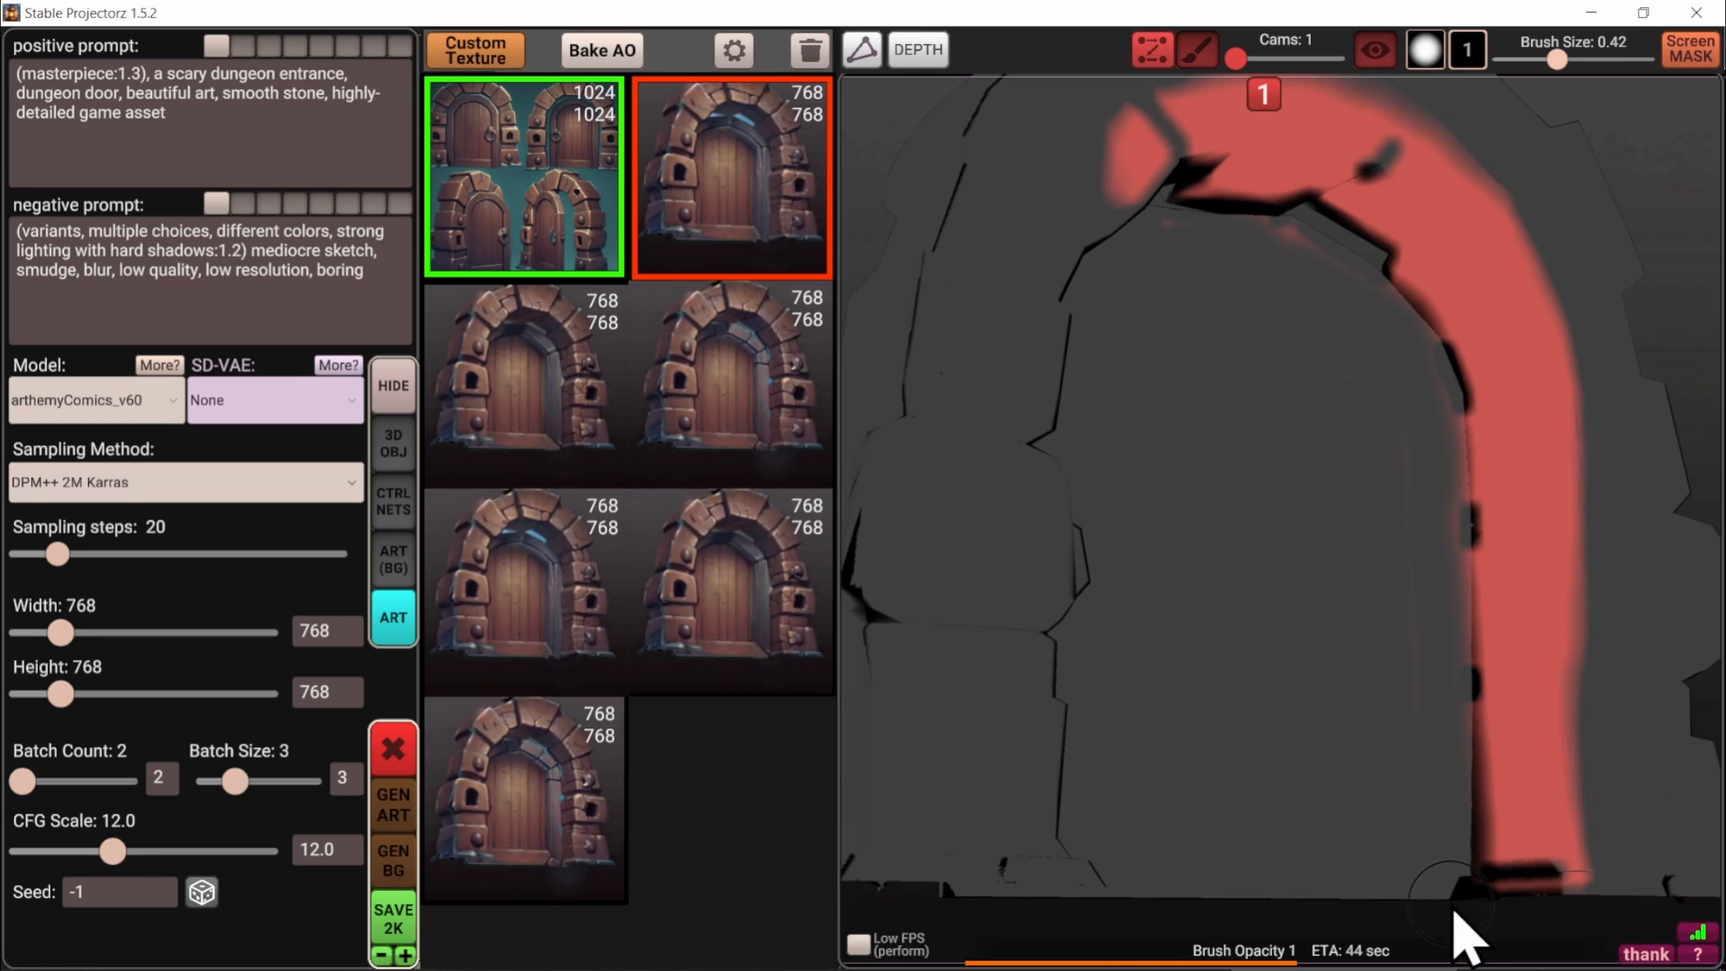
# Erase part of the upper-right inner wall's projection with hard and soft brush types, and switch the mask brush color to white
pyautogui.moveTo(765, 157)
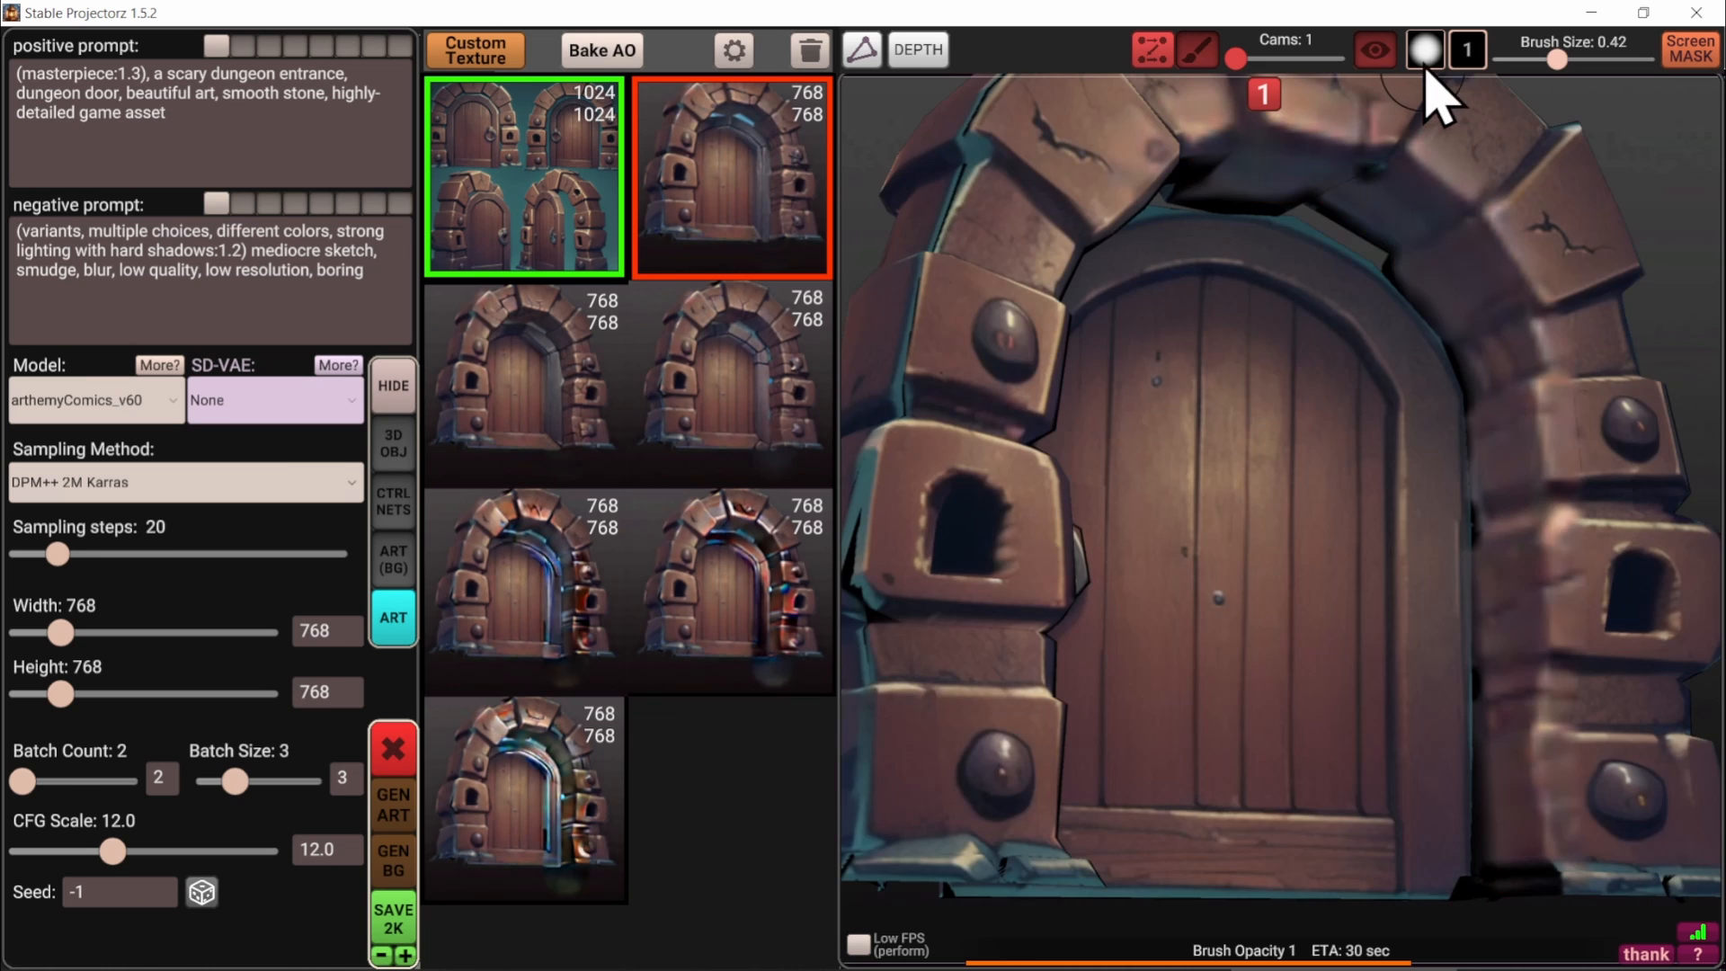
pyautogui.moveTo(1411, 397)
pyautogui.mouseDown()
pyautogui.moveTo(1440, 347)
pyautogui.moveTo(1471, 369)
pyautogui.mouseUp()
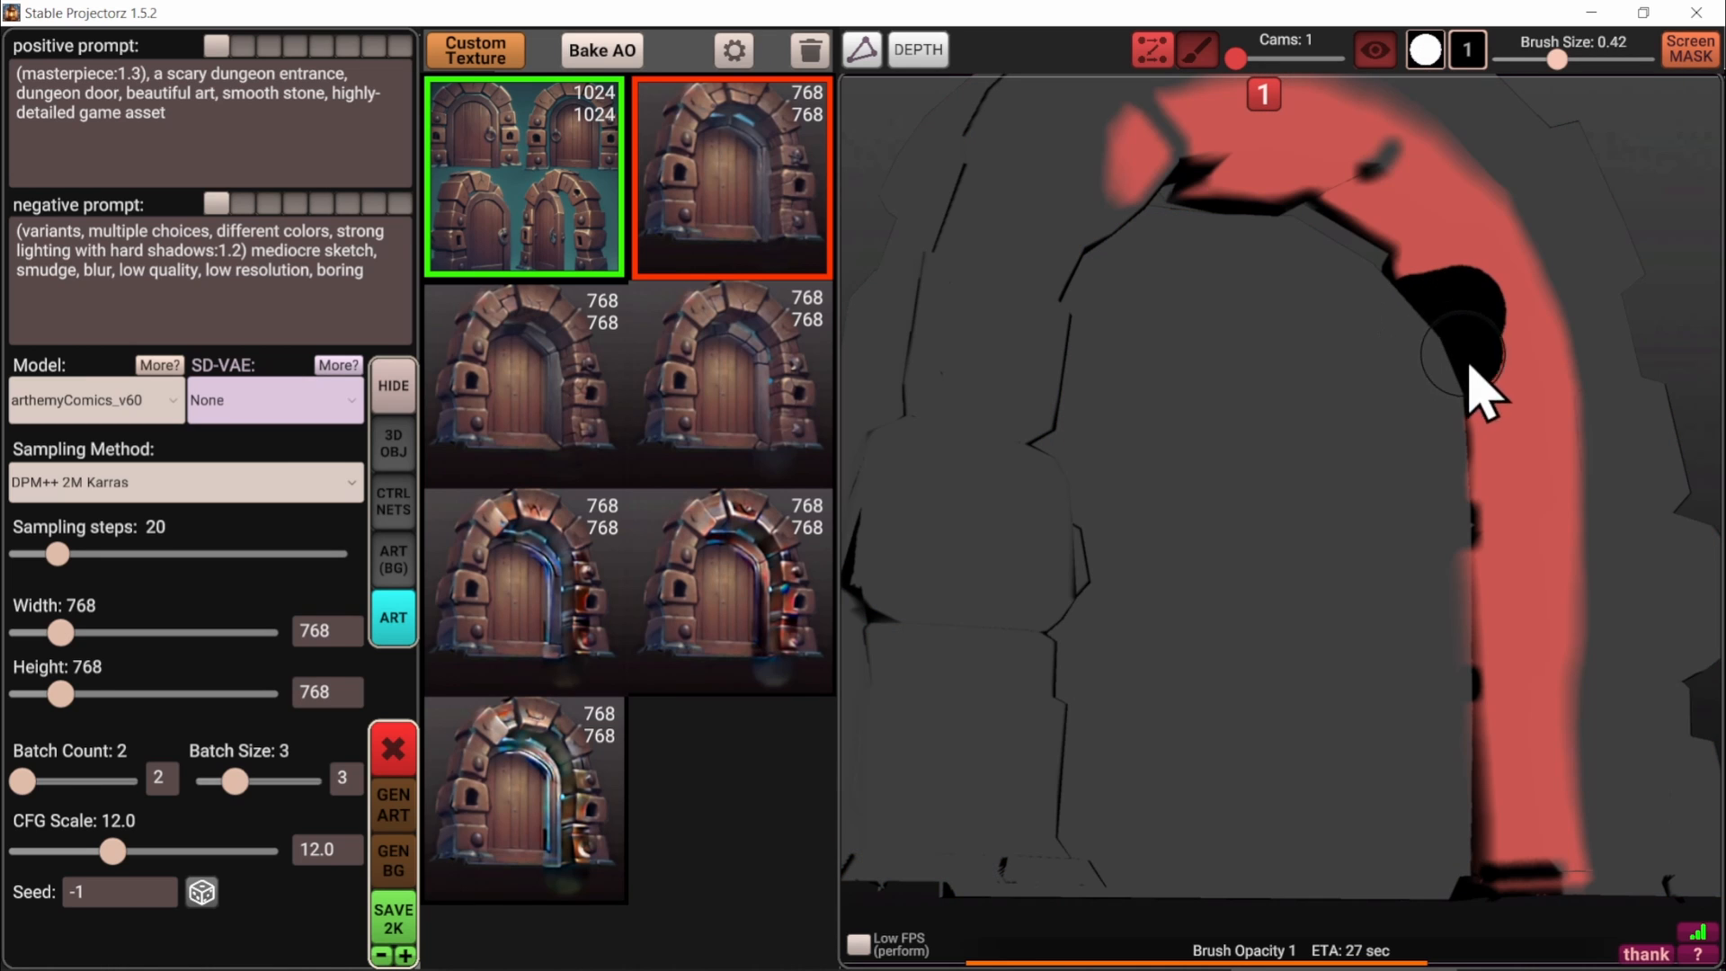
pyautogui.click(1424, 51)
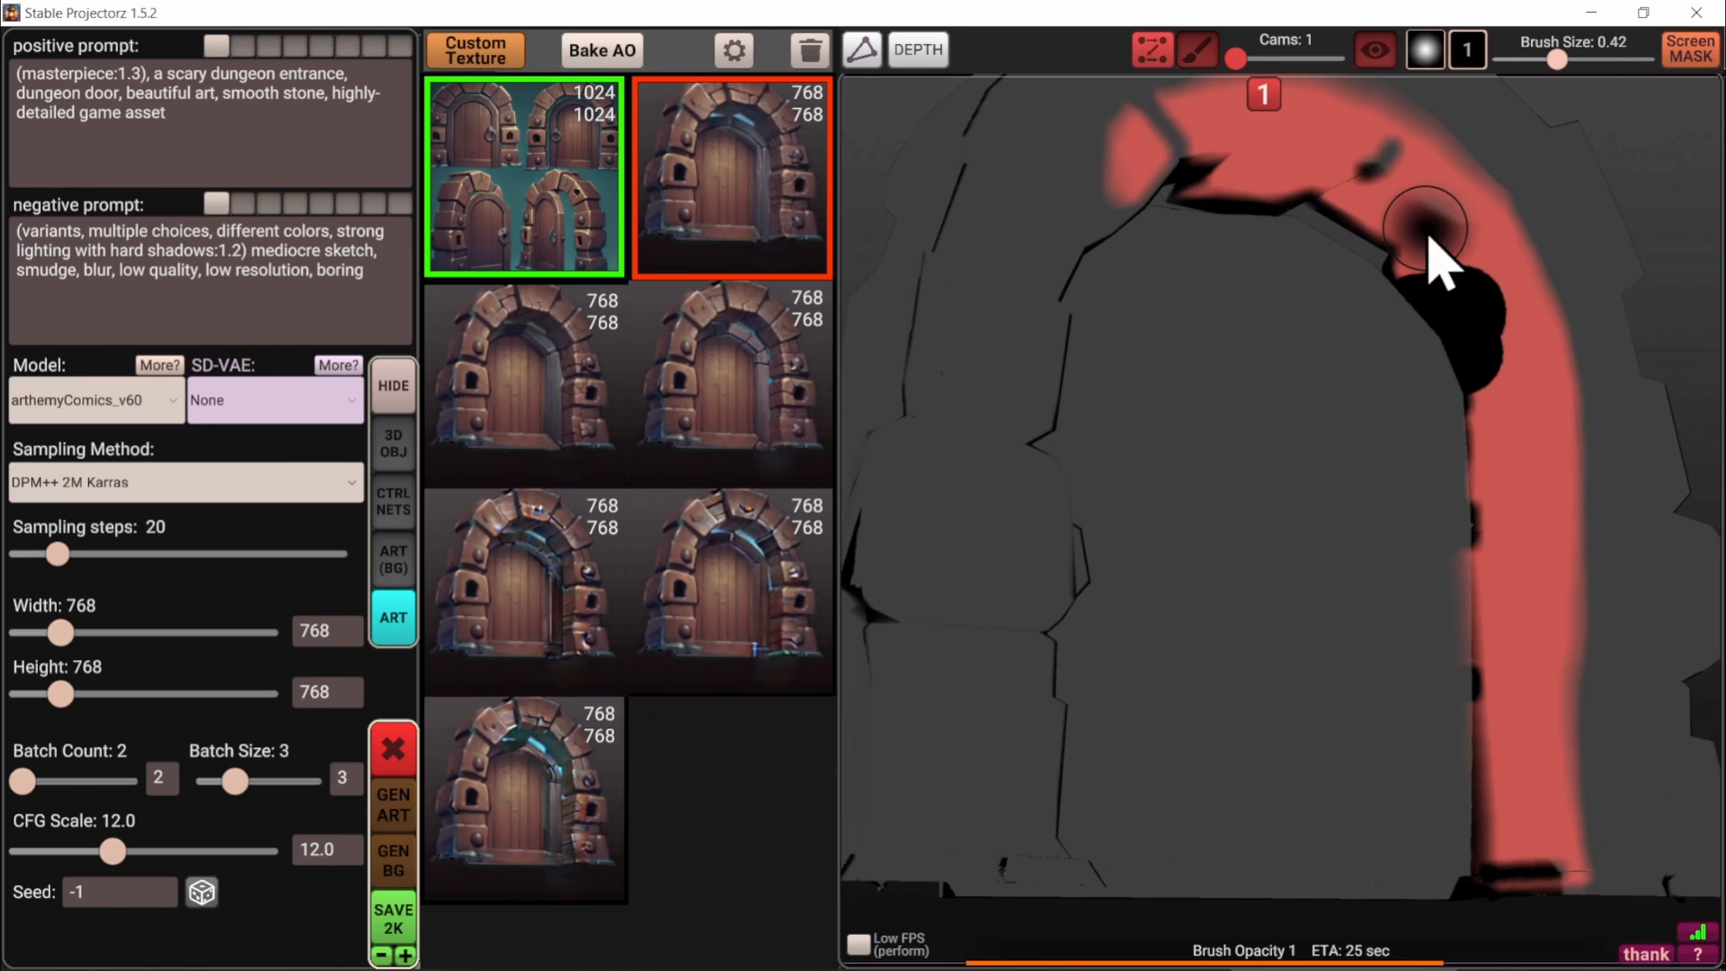
pyautogui.click(1428, 56)
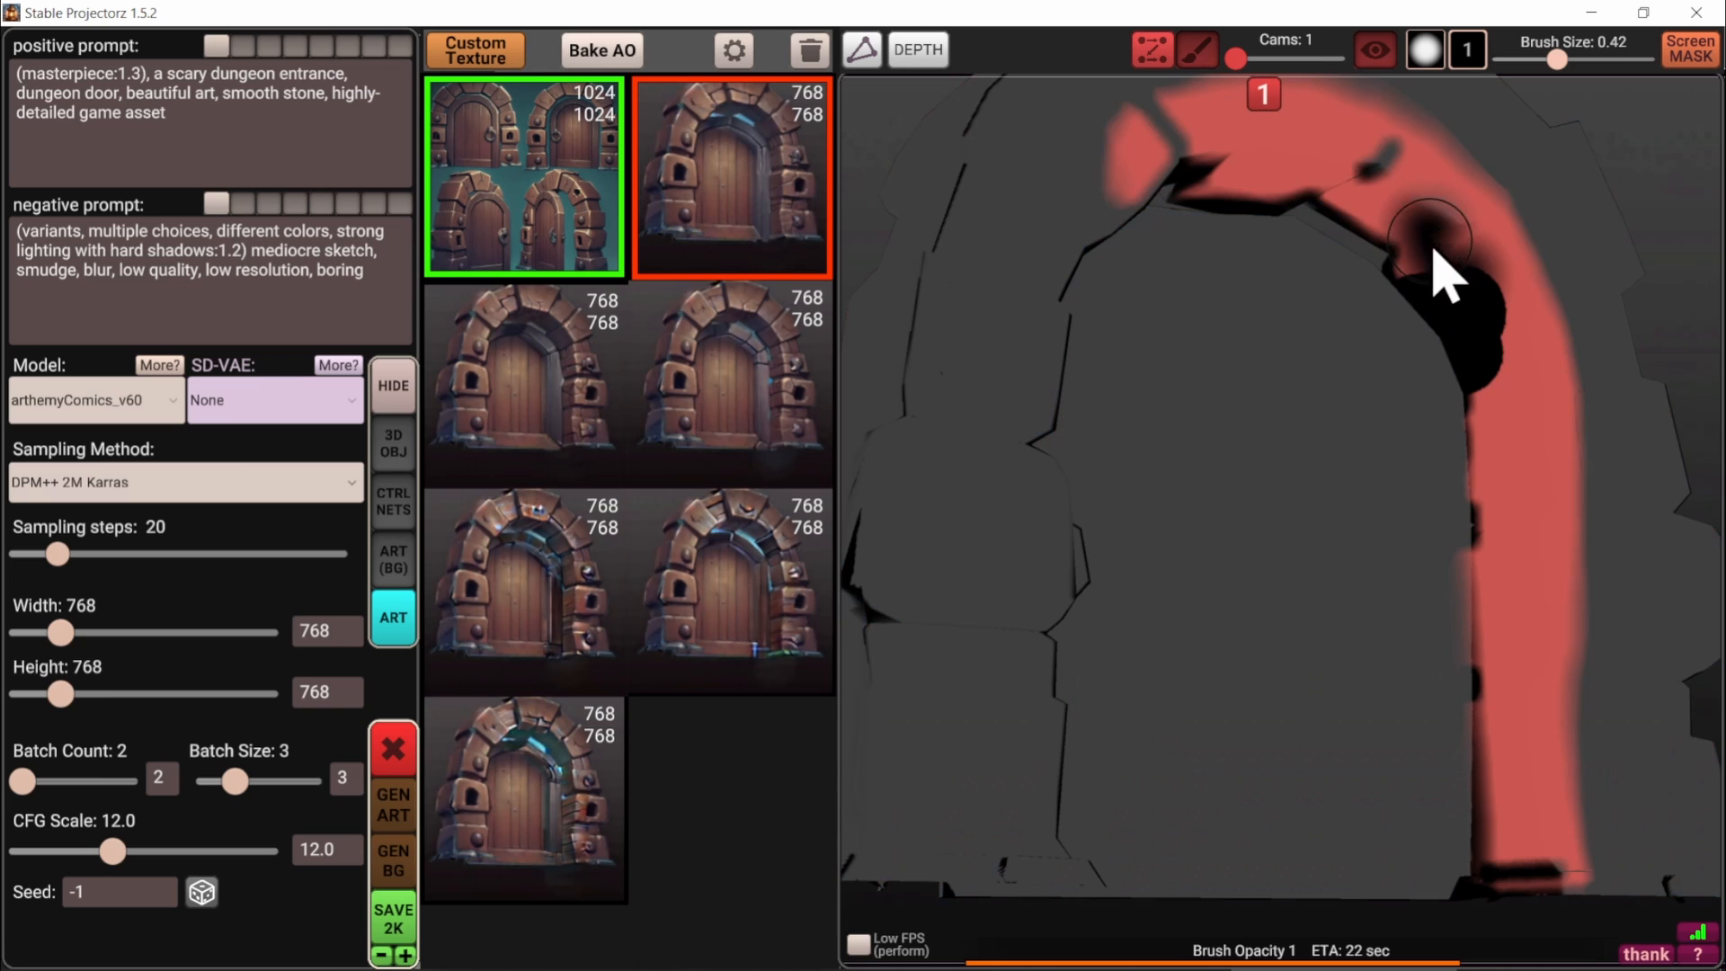
pyautogui.moveTo(1411, 232); pyautogui.dragTo(1370, 210)
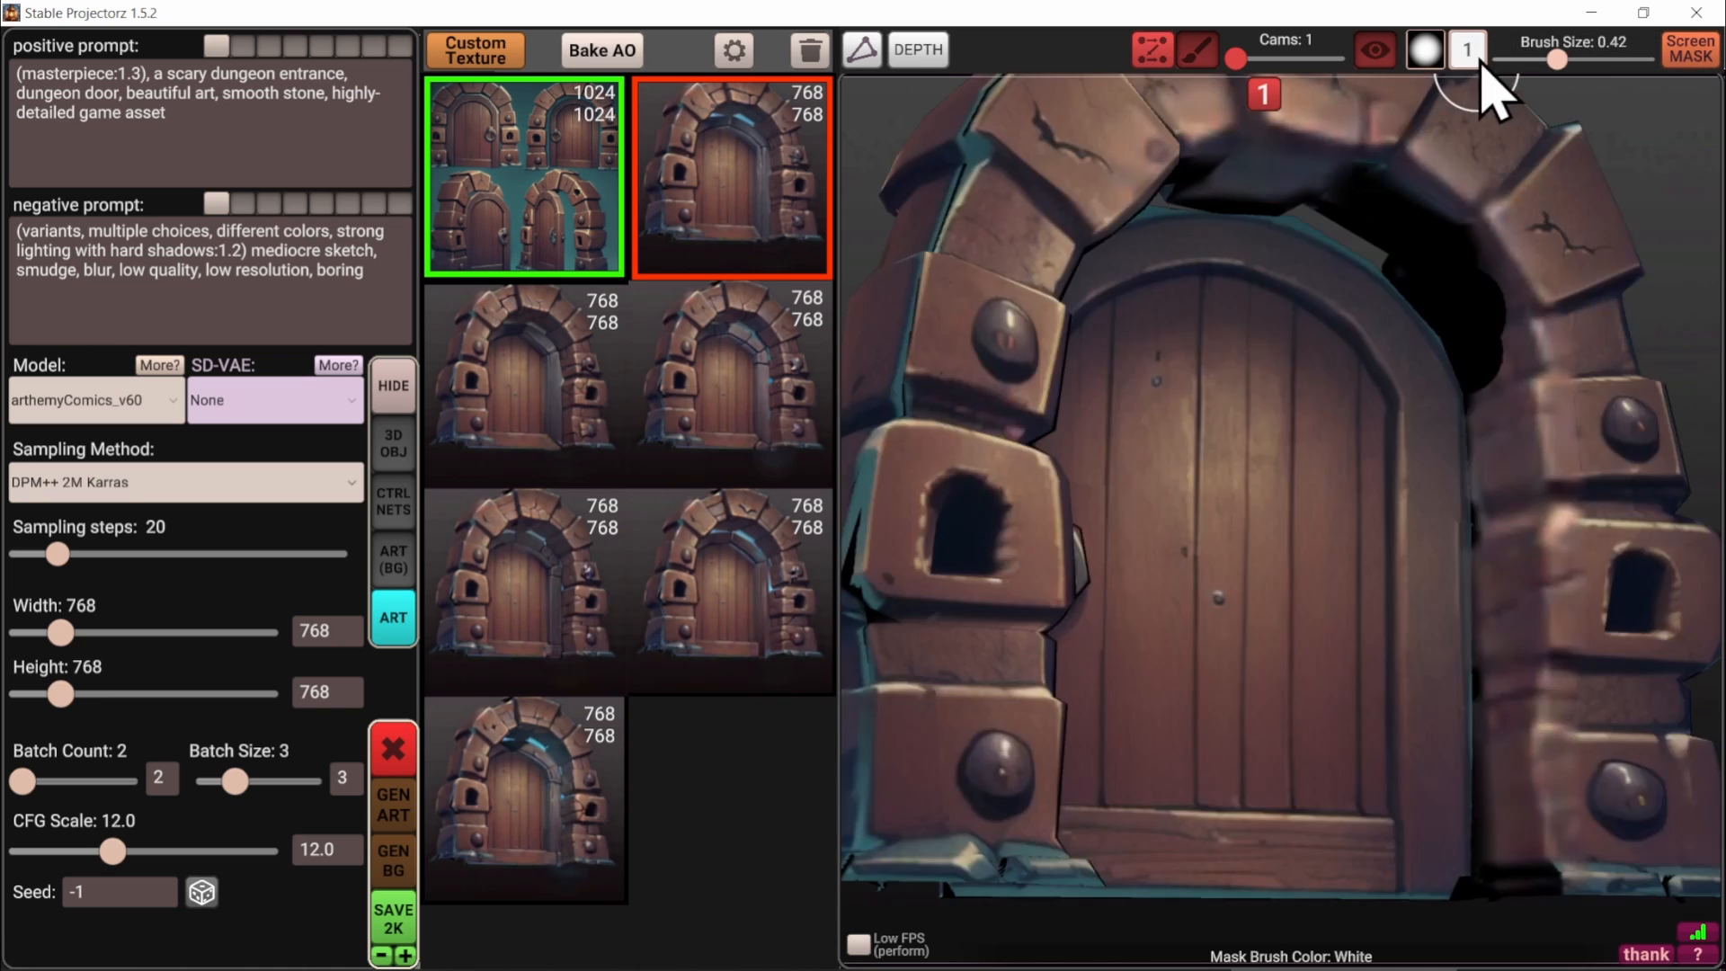
pyautogui.press('x')
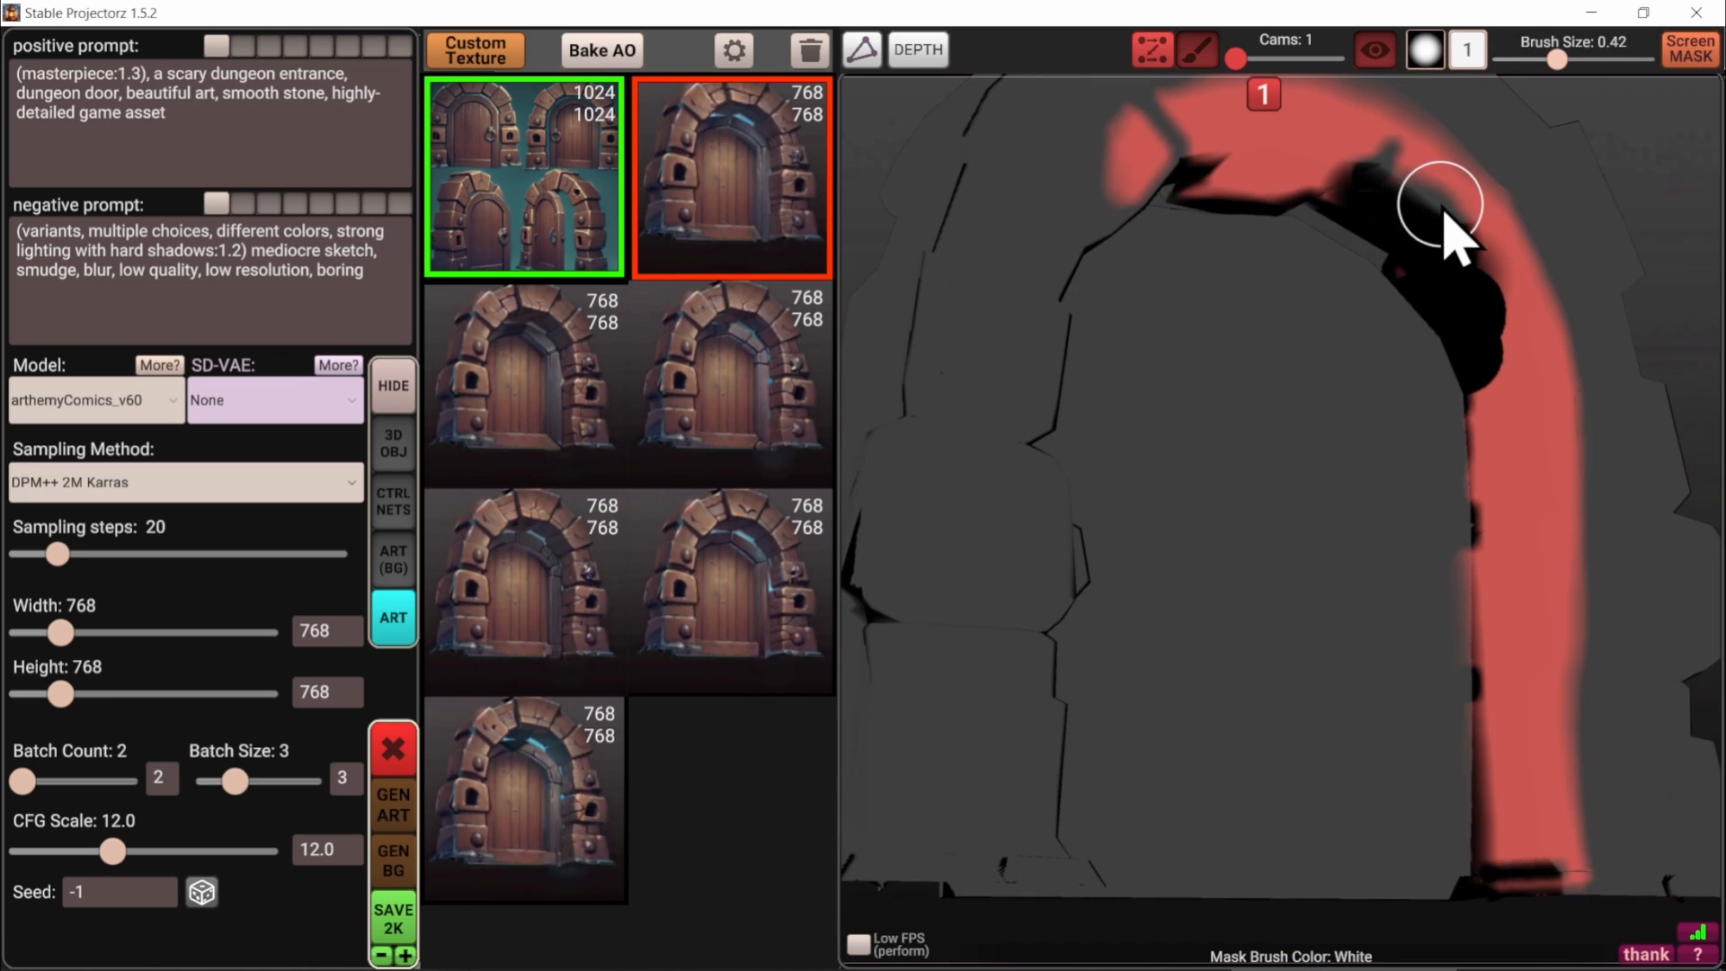
# Paint the white mask over the upper inner edge of the stone arch
pyautogui.moveTo(1373, 184)
pyautogui.mouseDown()
pyautogui.moveTo(1429, 265)
pyautogui.moveTo(1465, 268)
pyautogui.moveTo(1438, 268)
pyautogui.moveTo(1474, 418)
pyautogui.moveTo(1421, 281)
pyautogui.moveTo(1314, 192)
pyautogui.mouseUp()
pyautogui.moveTo(1297, 190); pyautogui.dragTo(1201, 187)
# Compare the generated 768 px texture variants on the door model, ending on the first 768 px variant
pyautogui.click(580, 595)
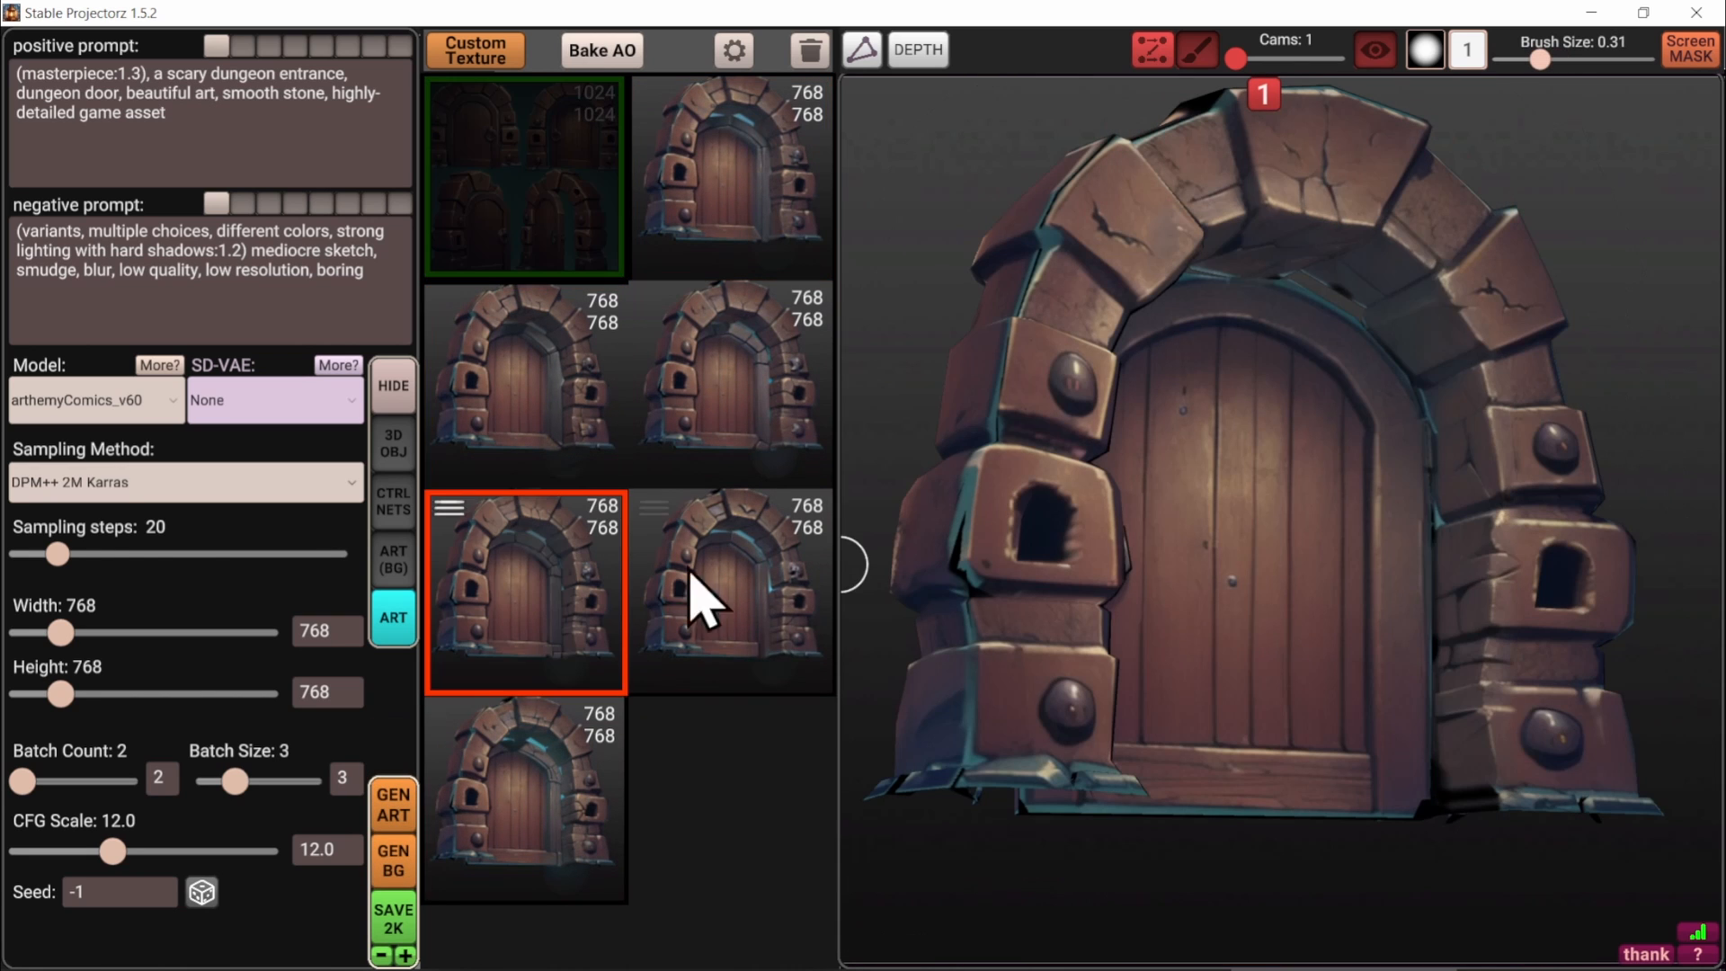
pyautogui.click(792, 595)
pyautogui.click(566, 809)
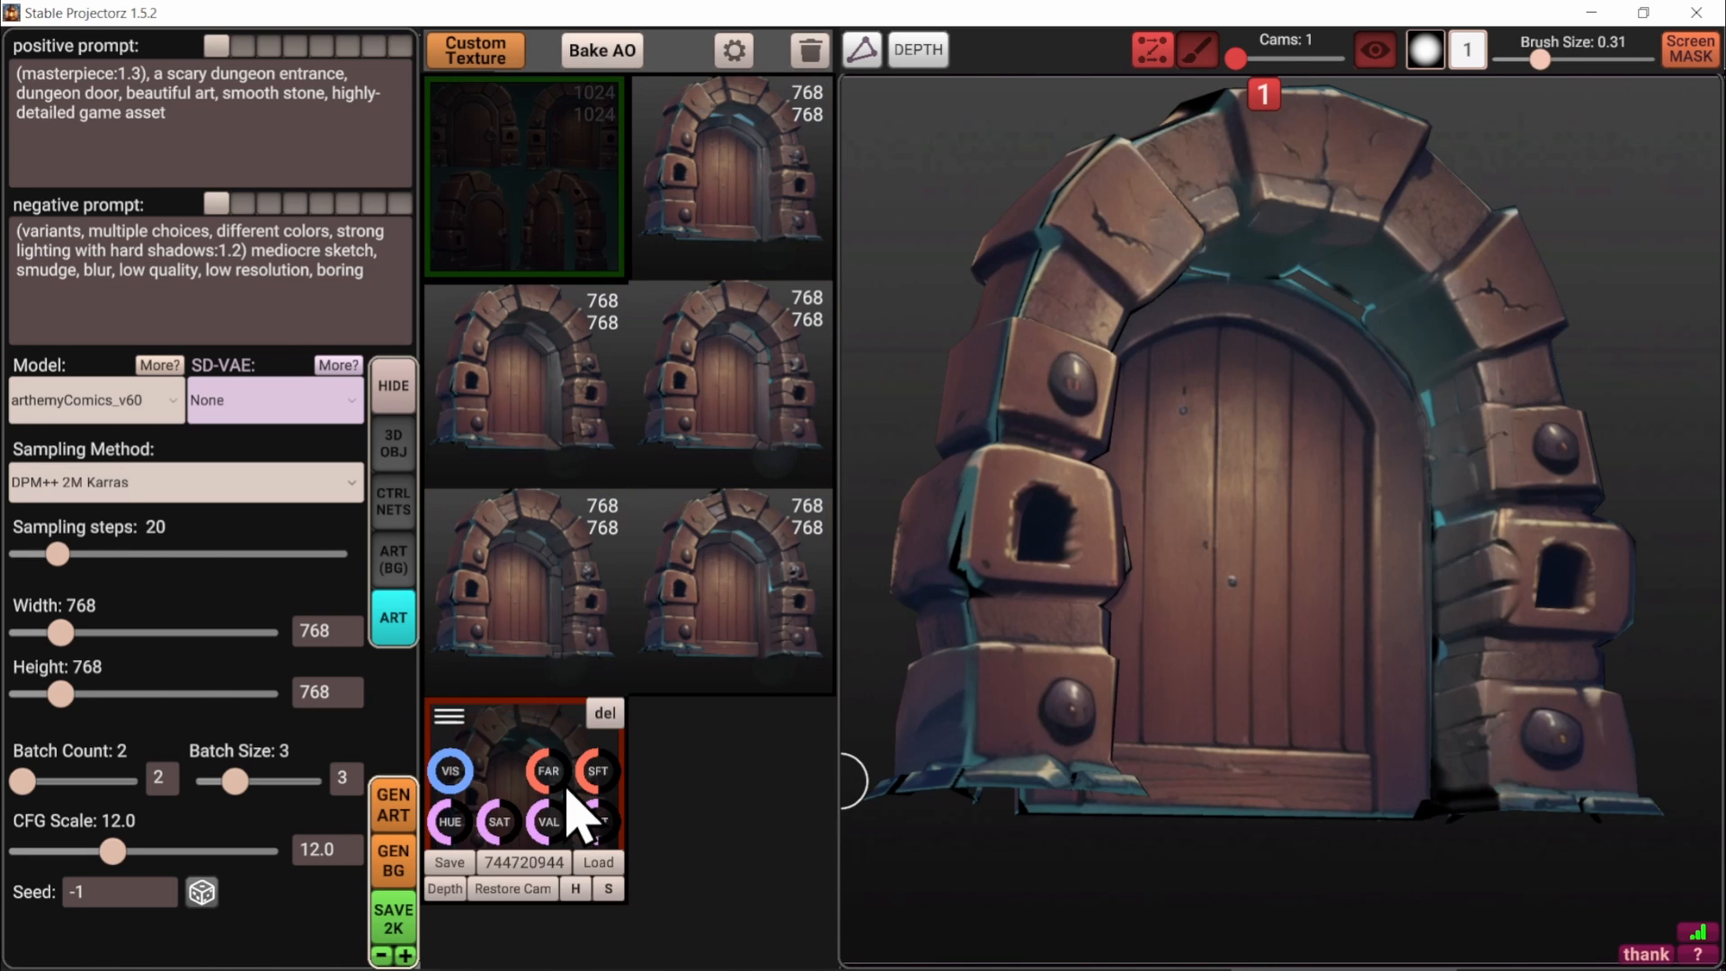
pyautogui.click(739, 534)
pyautogui.click(743, 404)
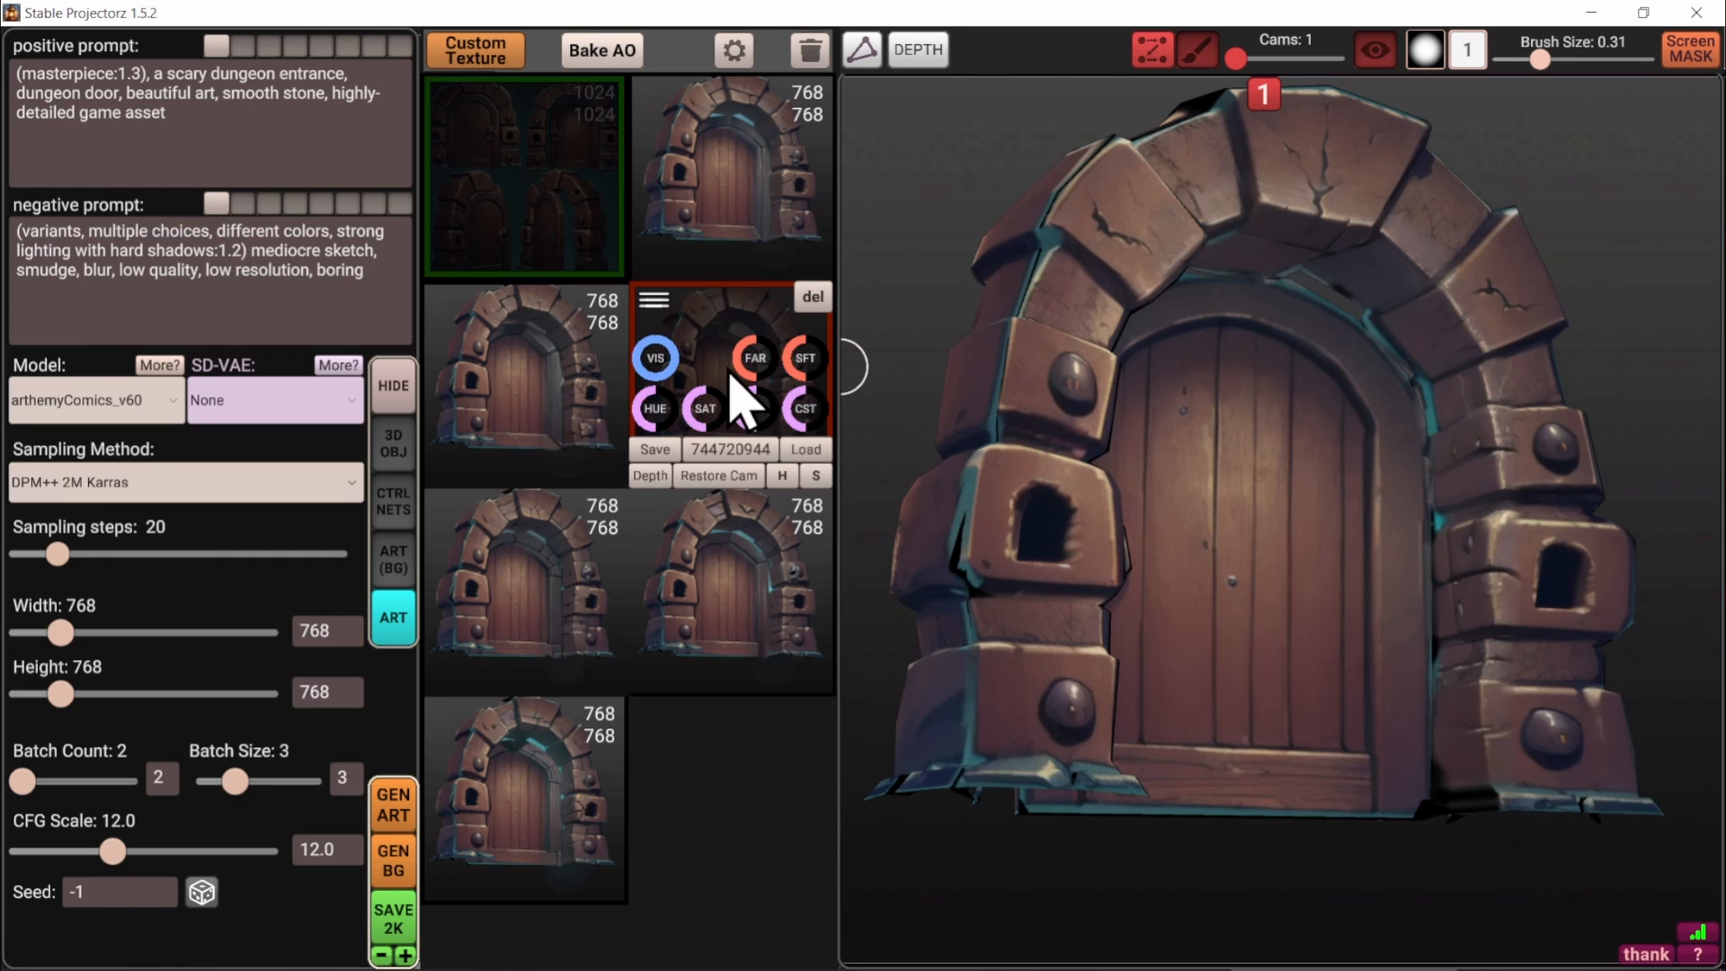
pyautogui.click(540, 385)
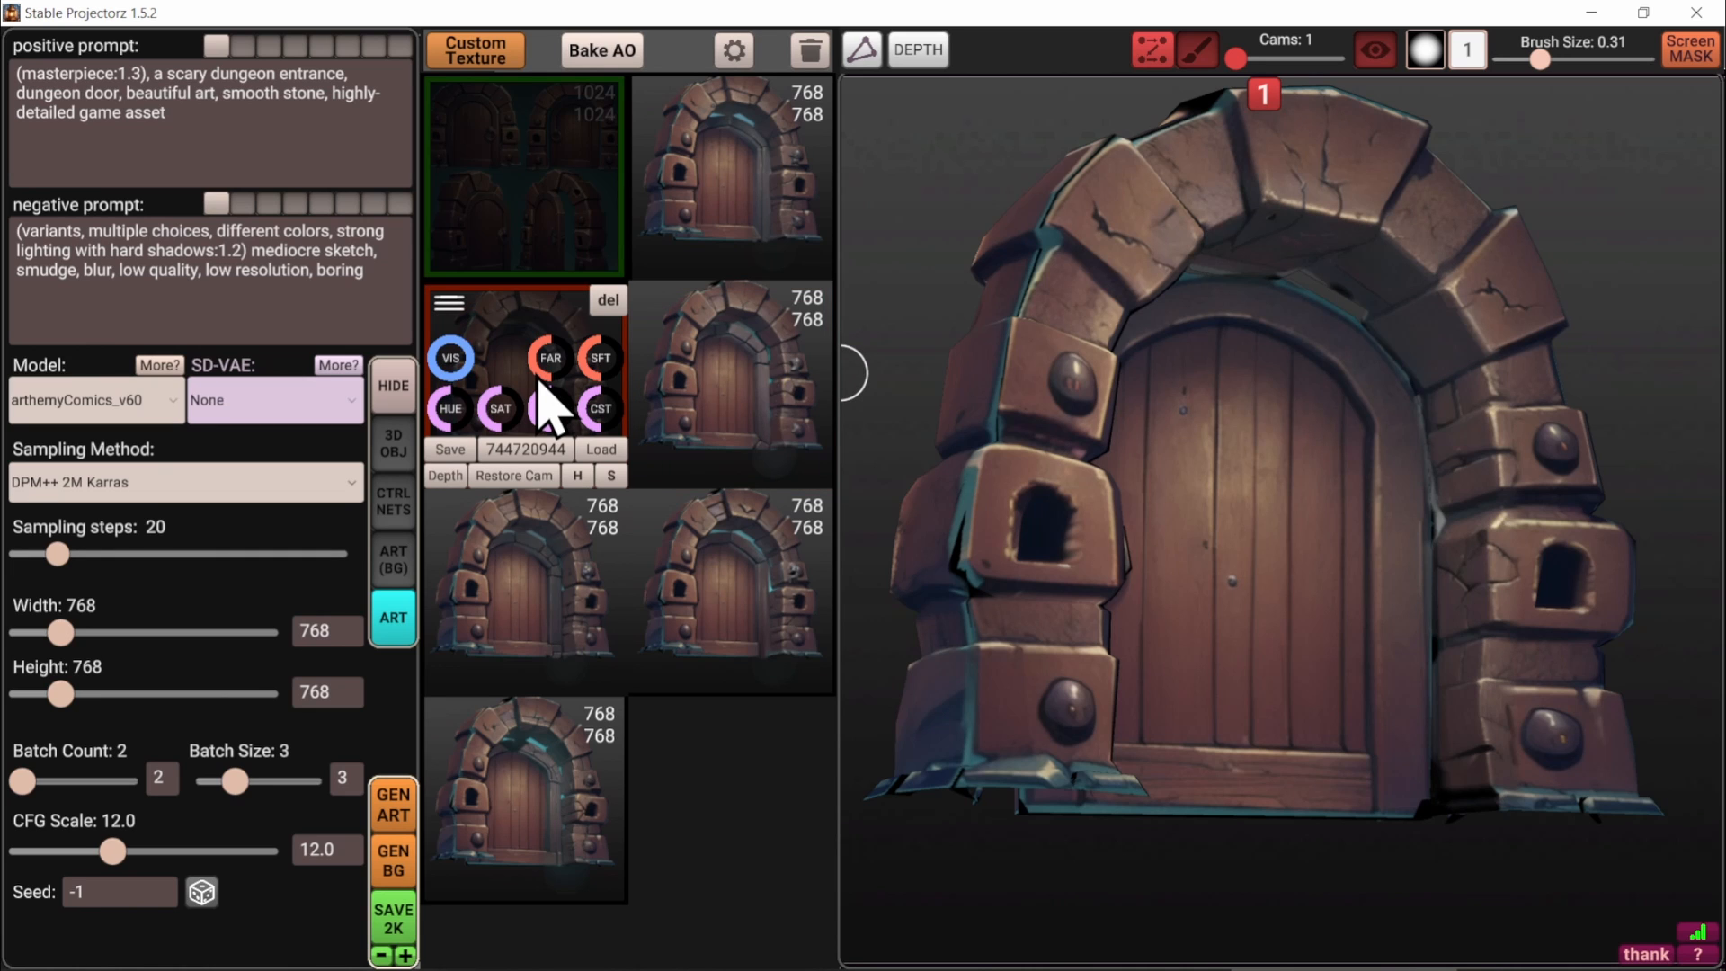
pyautogui.click(764, 209)
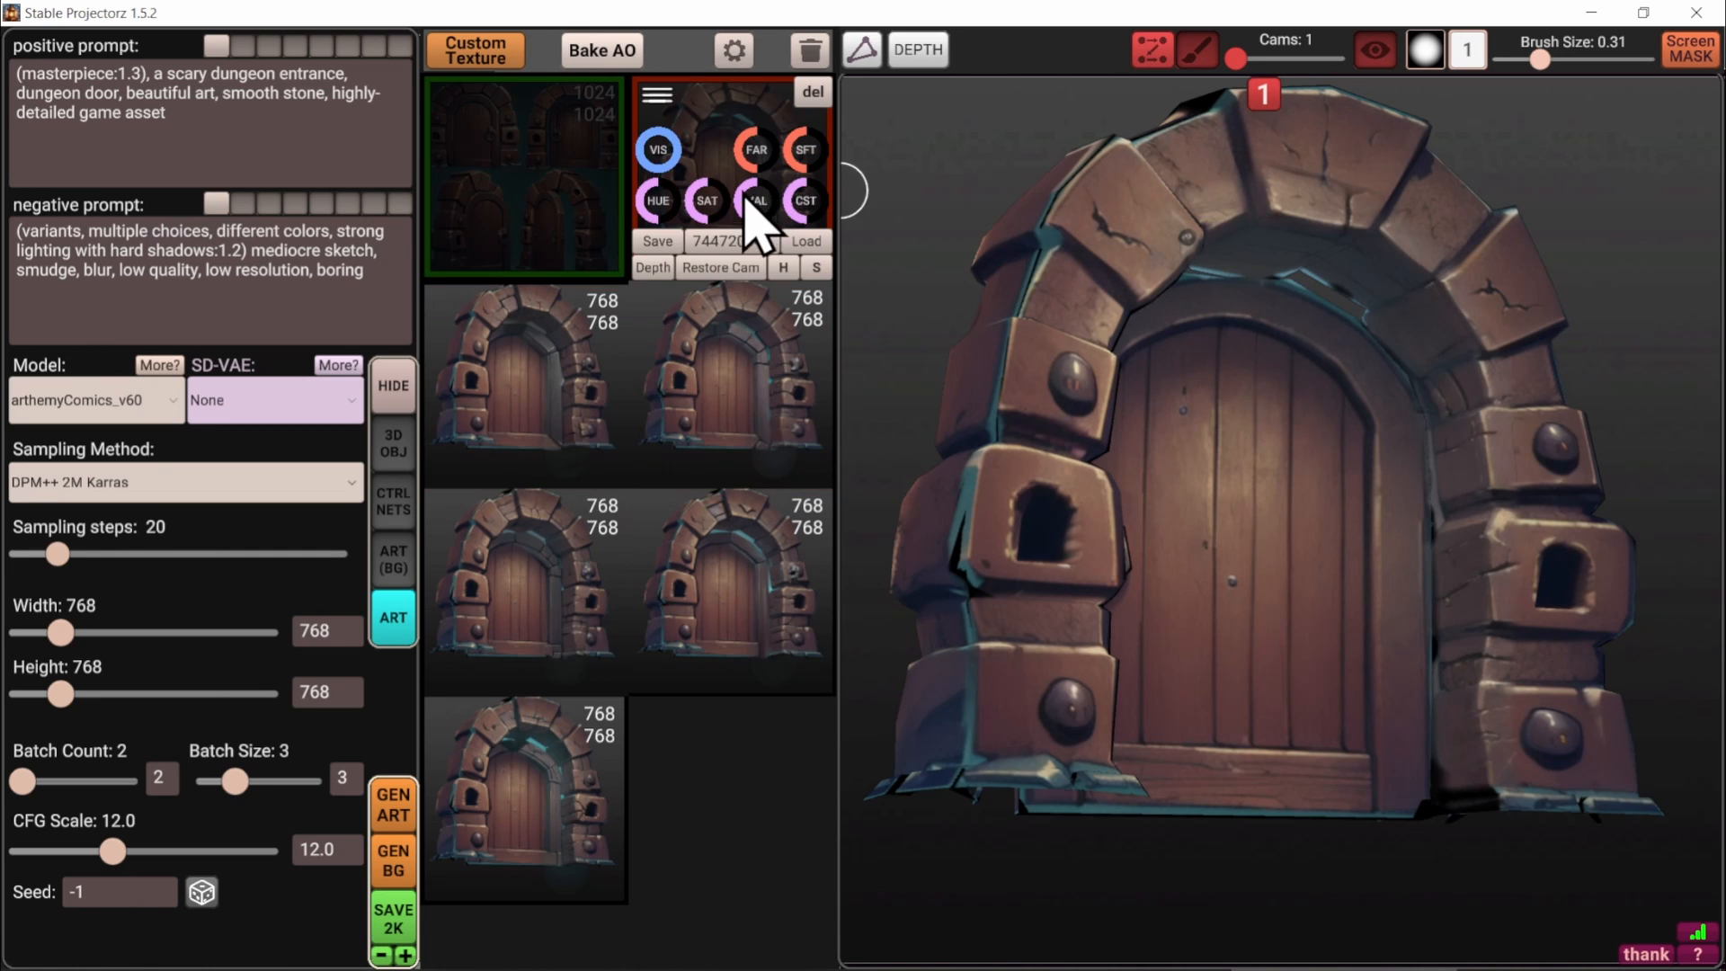
# Adjust the selected variant's hue, saturation and brightness to match the surrounding stonework of the arch
pyautogui.moveTo(697, 205)
pyautogui.mouseDown()
pyautogui.moveTo(715, 202)
pyautogui.moveTo(637, 205)
pyautogui.moveTo(685, 224)
pyautogui.mouseUp()
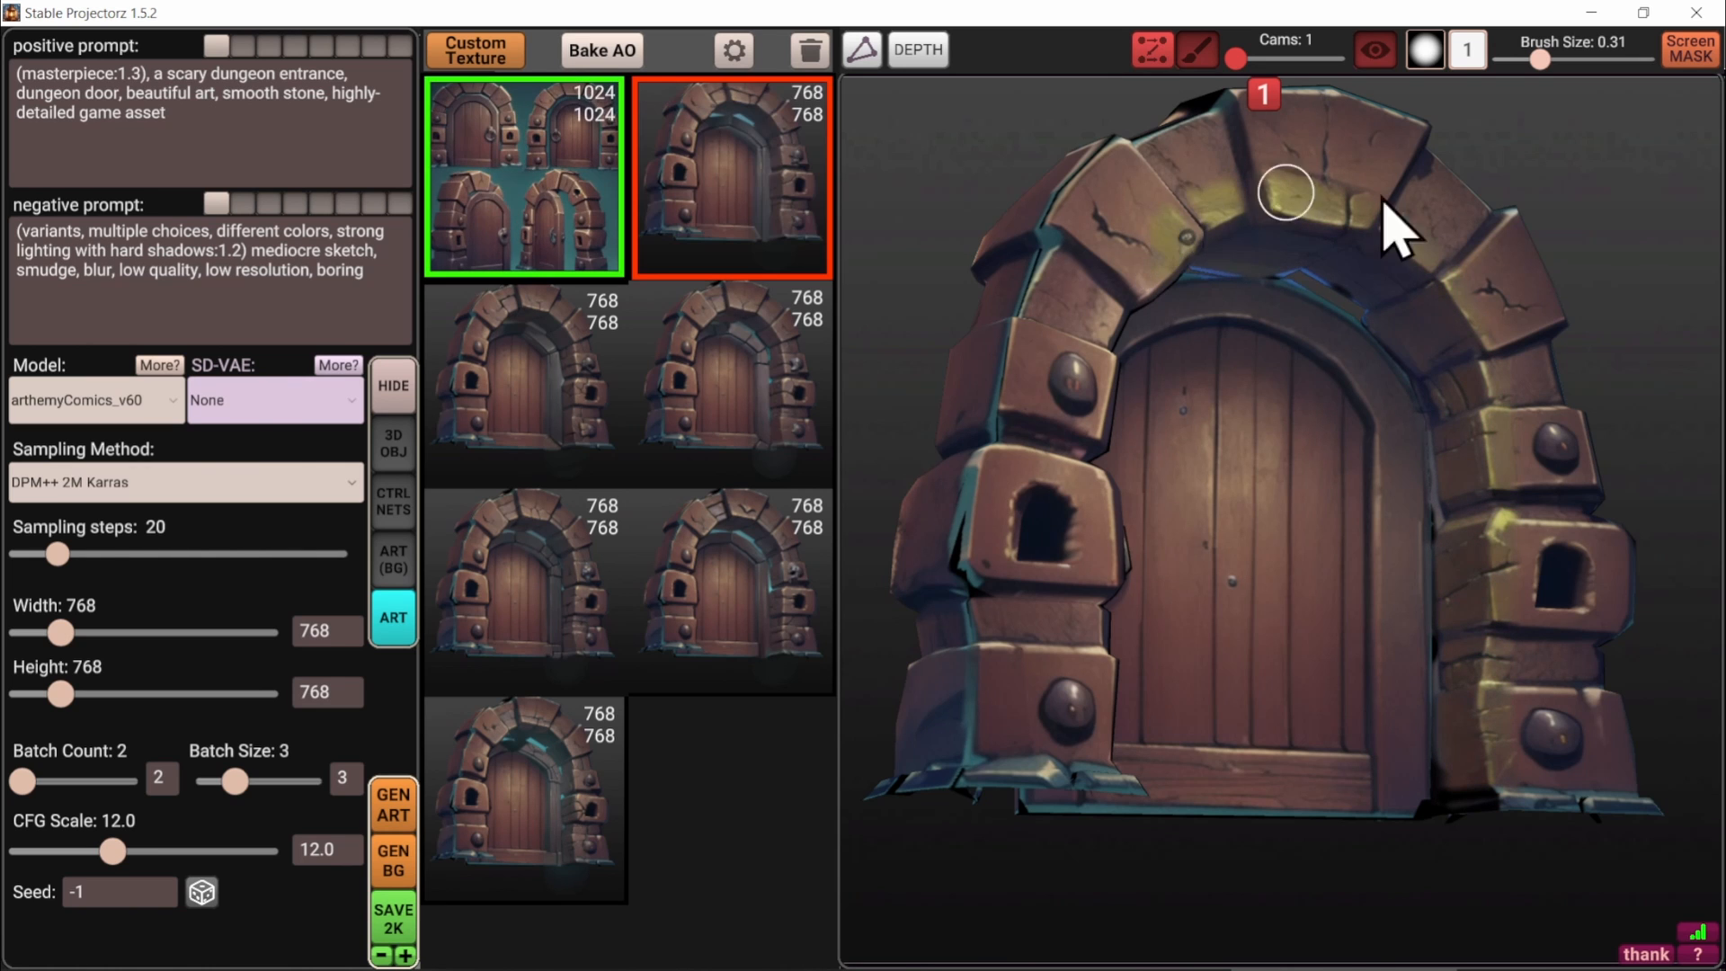
pyautogui.scroll(5, 1433, 435)
pyautogui.moveTo(726, 202)
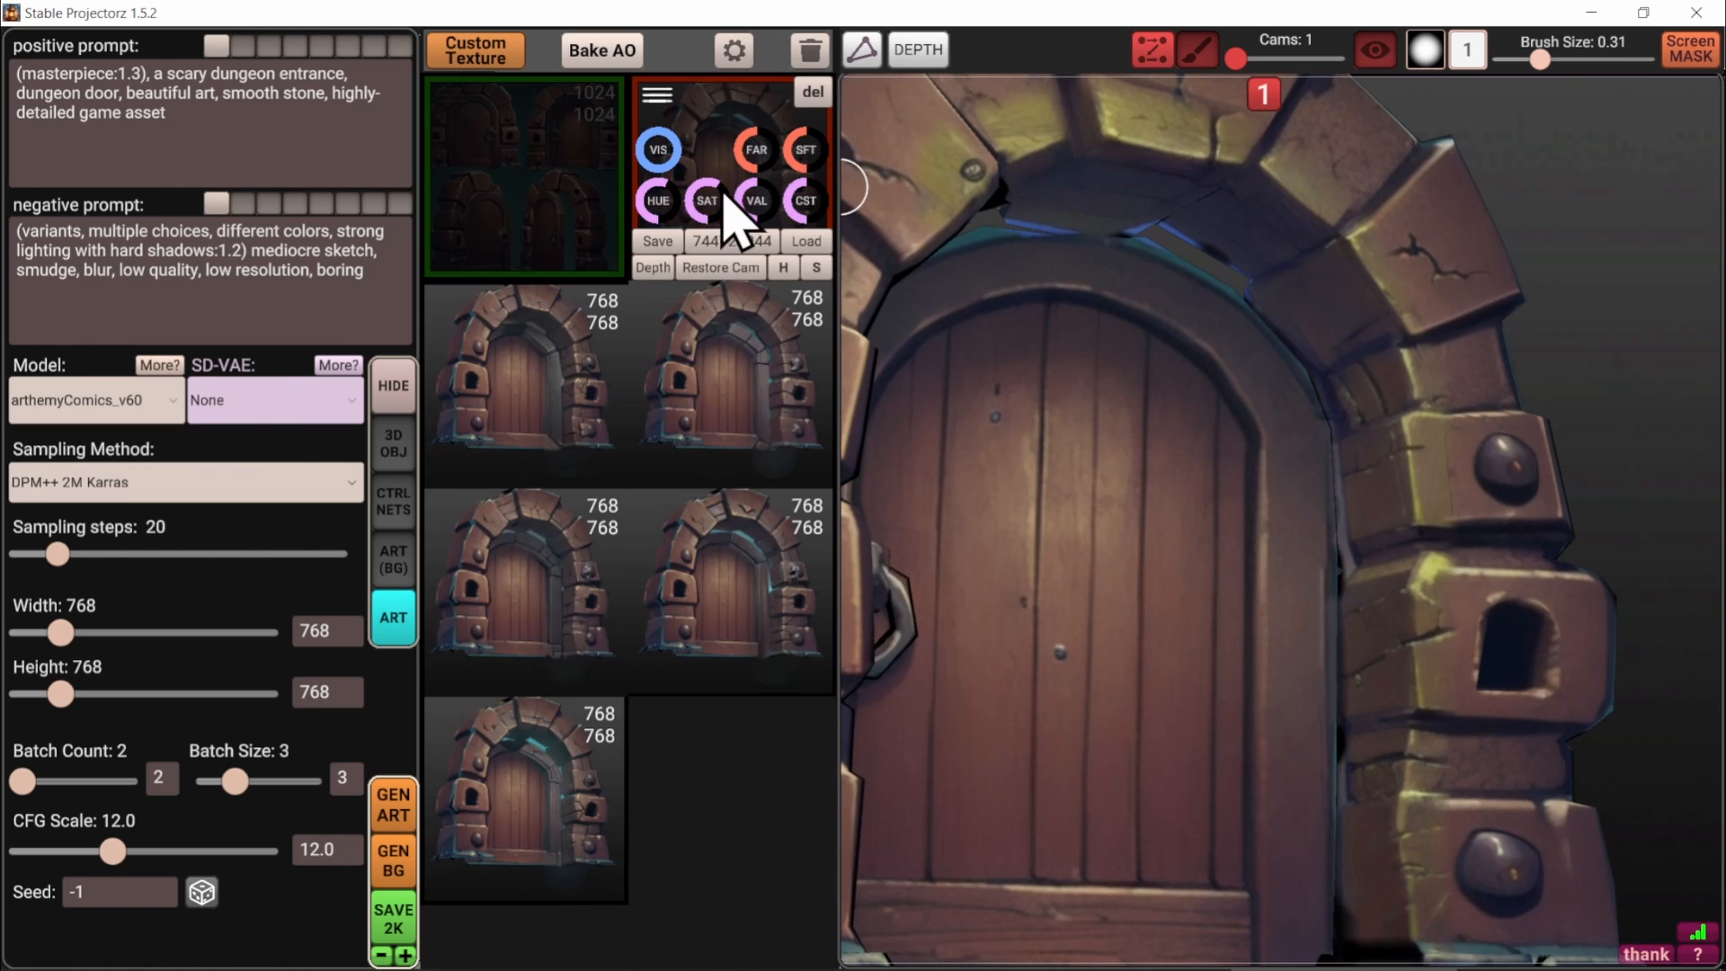
pyautogui.click(657, 214)
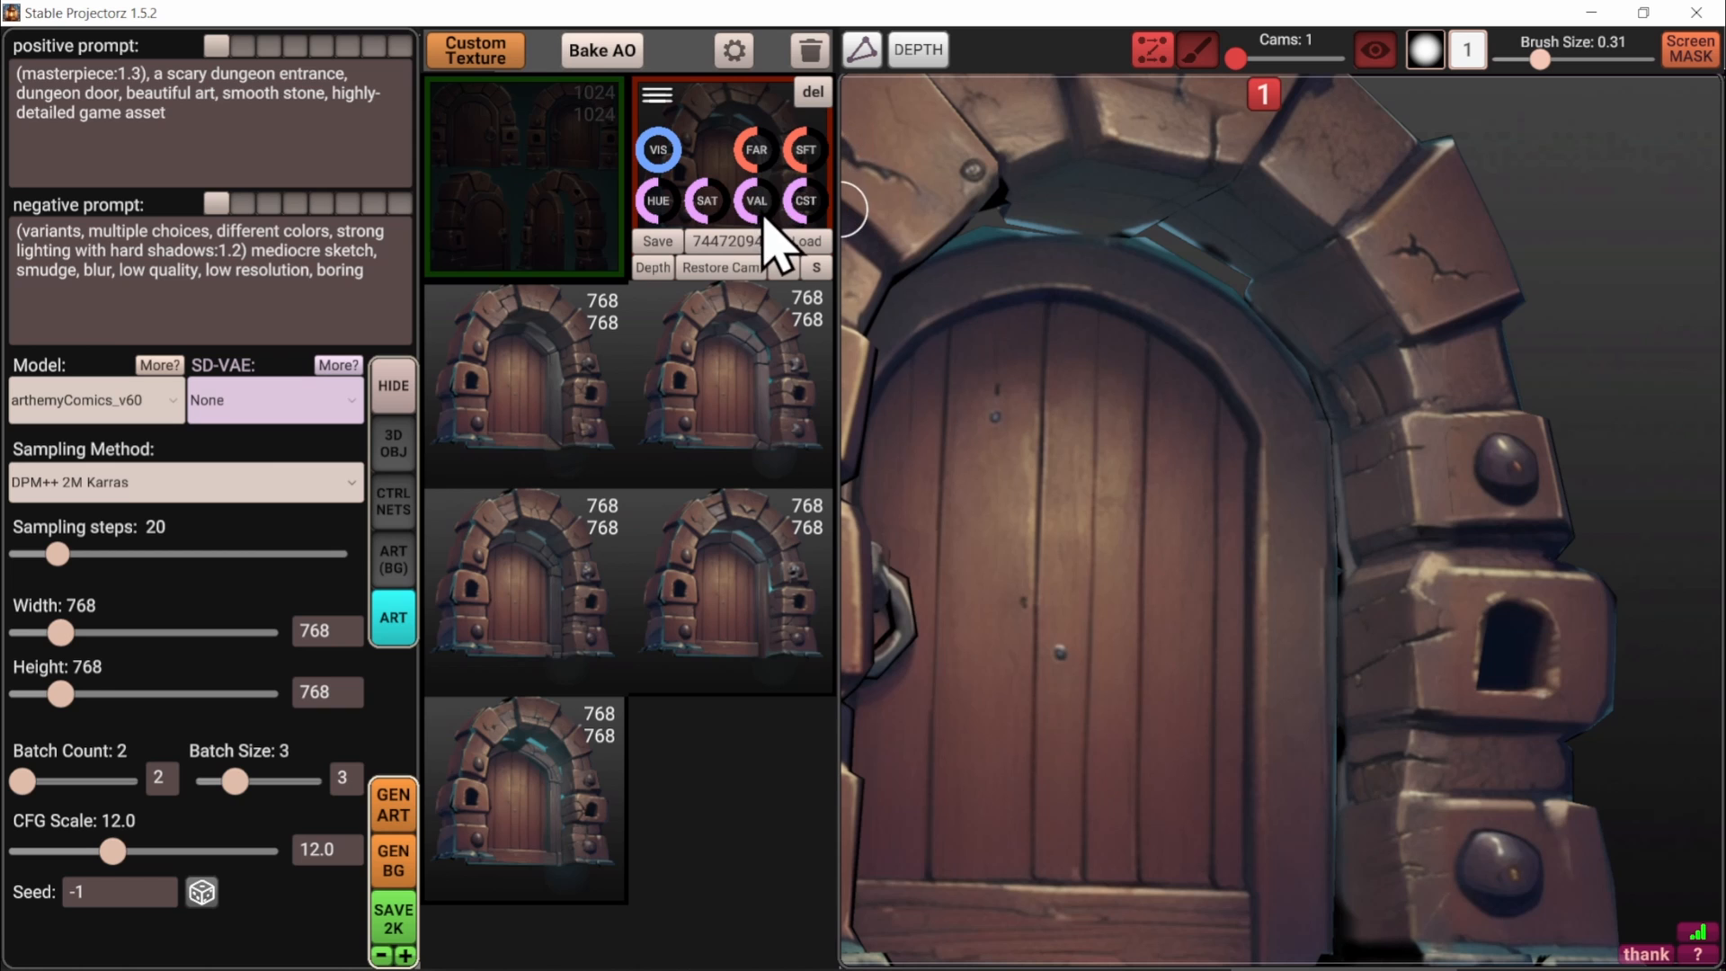
pyautogui.moveTo(757, 200); pyautogui.dragTo(813, 200)
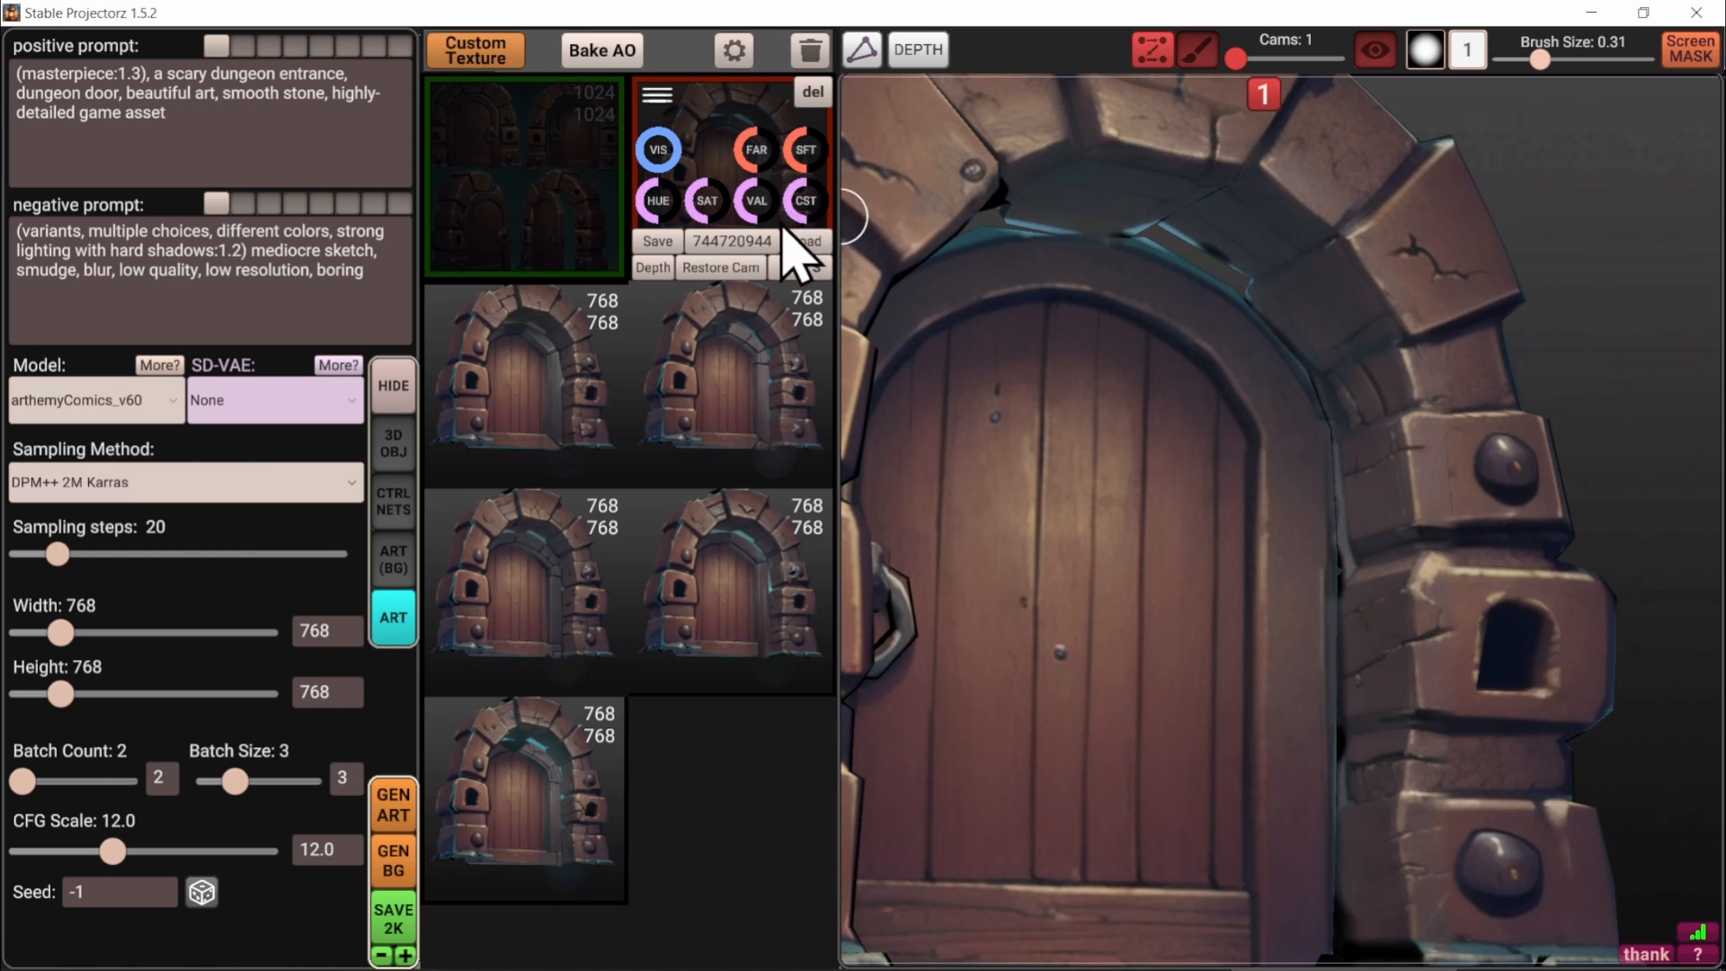
# Blend the projected texture on the right pillar's stones with a mask brush of size 0.35 and strength 0.4
pyautogui.moveTo(1471, 591); pyautogui.dragTo(1400, 551, button='middle')
pyautogui.scroll(2, 1389, 550)
pyautogui.moveTo(1376, 550); pyautogui.dragTo(1361, 549)
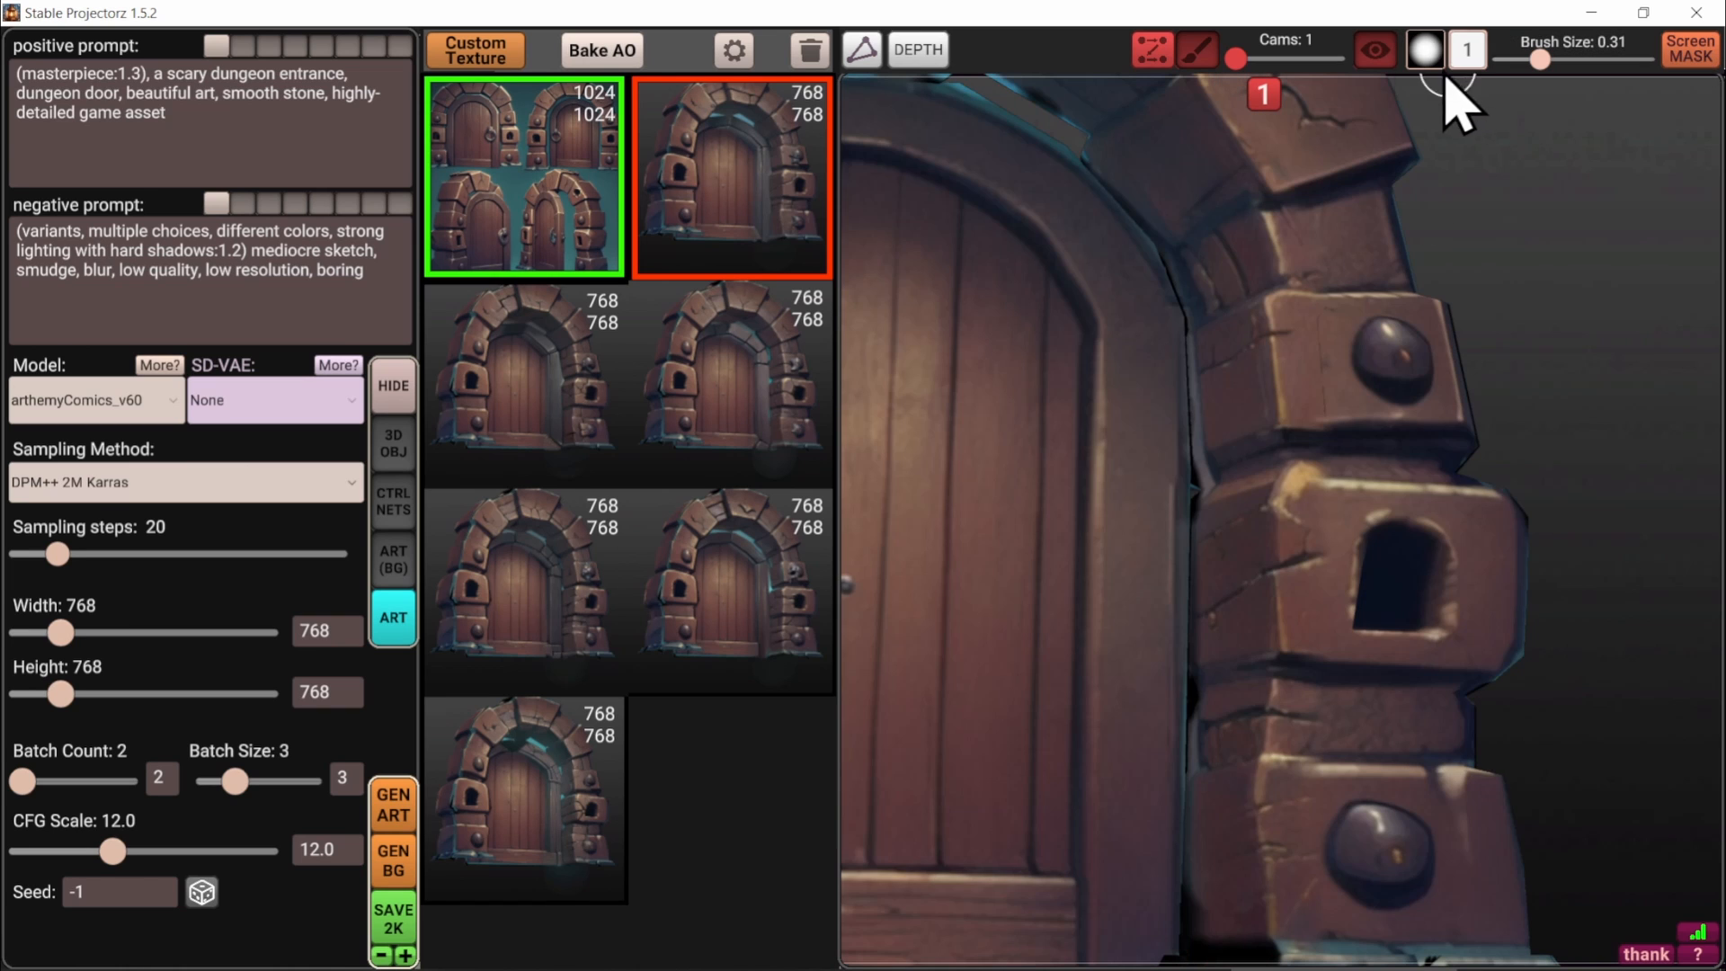
pyautogui.press(']')
pyautogui.press('4')
pyautogui.press('x')
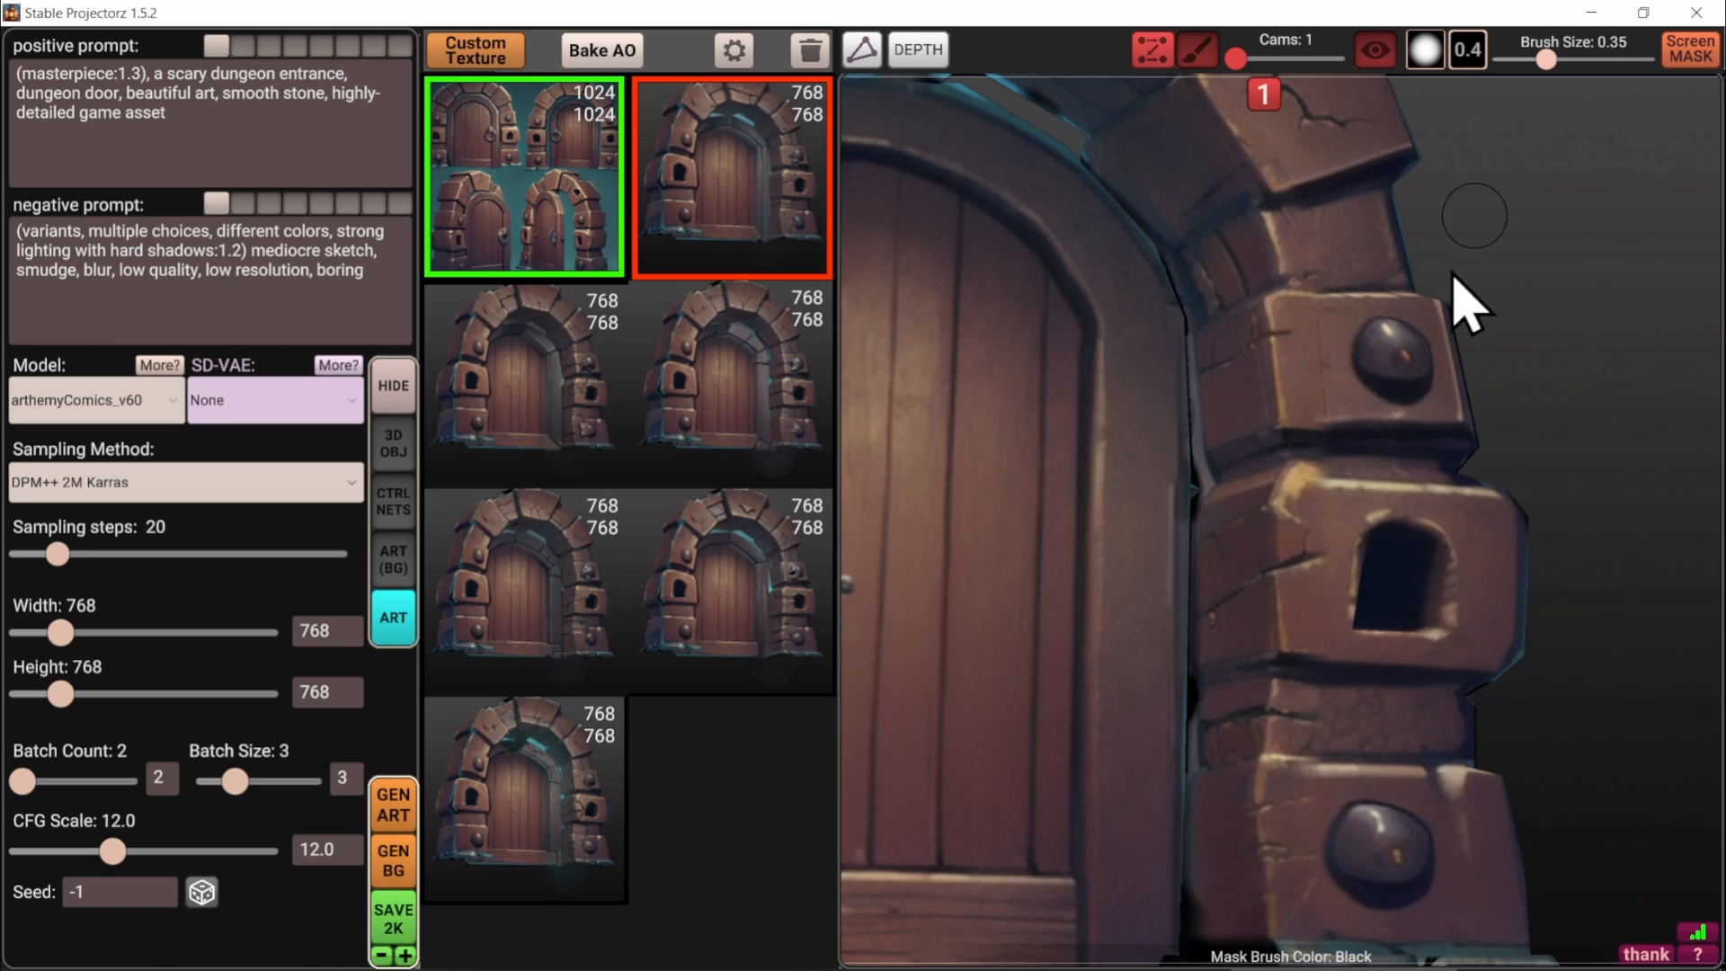
pyautogui.press('4')
pyautogui.moveTo(1348, 539)
pyautogui.mouseDown()
pyautogui.moveTo(1328, 572)
pyautogui.moveTo(1321, 352)
pyautogui.moveTo(1399, 224)
pyautogui.moveTo(1314, 352)
pyautogui.moveTo(1367, 455)
pyautogui.moveTo(1309, 339)
pyautogui.mouseUp()
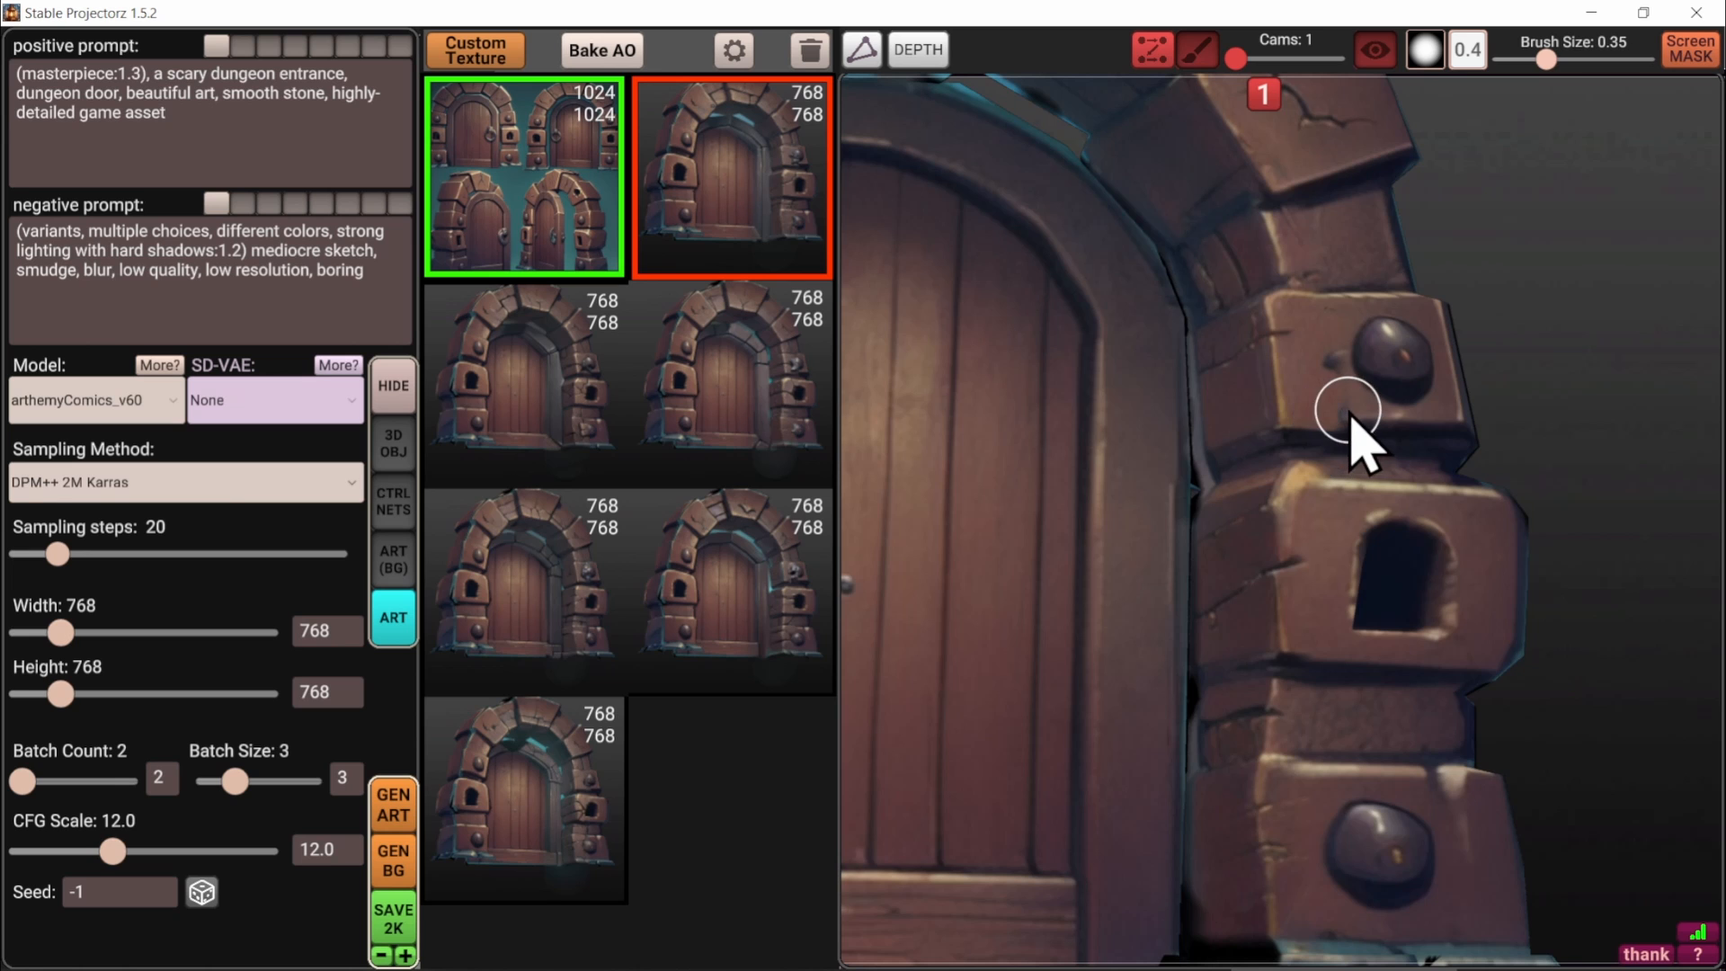
# Delete all generated texture images that aren't selected
pyautogui.scroll(-5, 1313, 251)
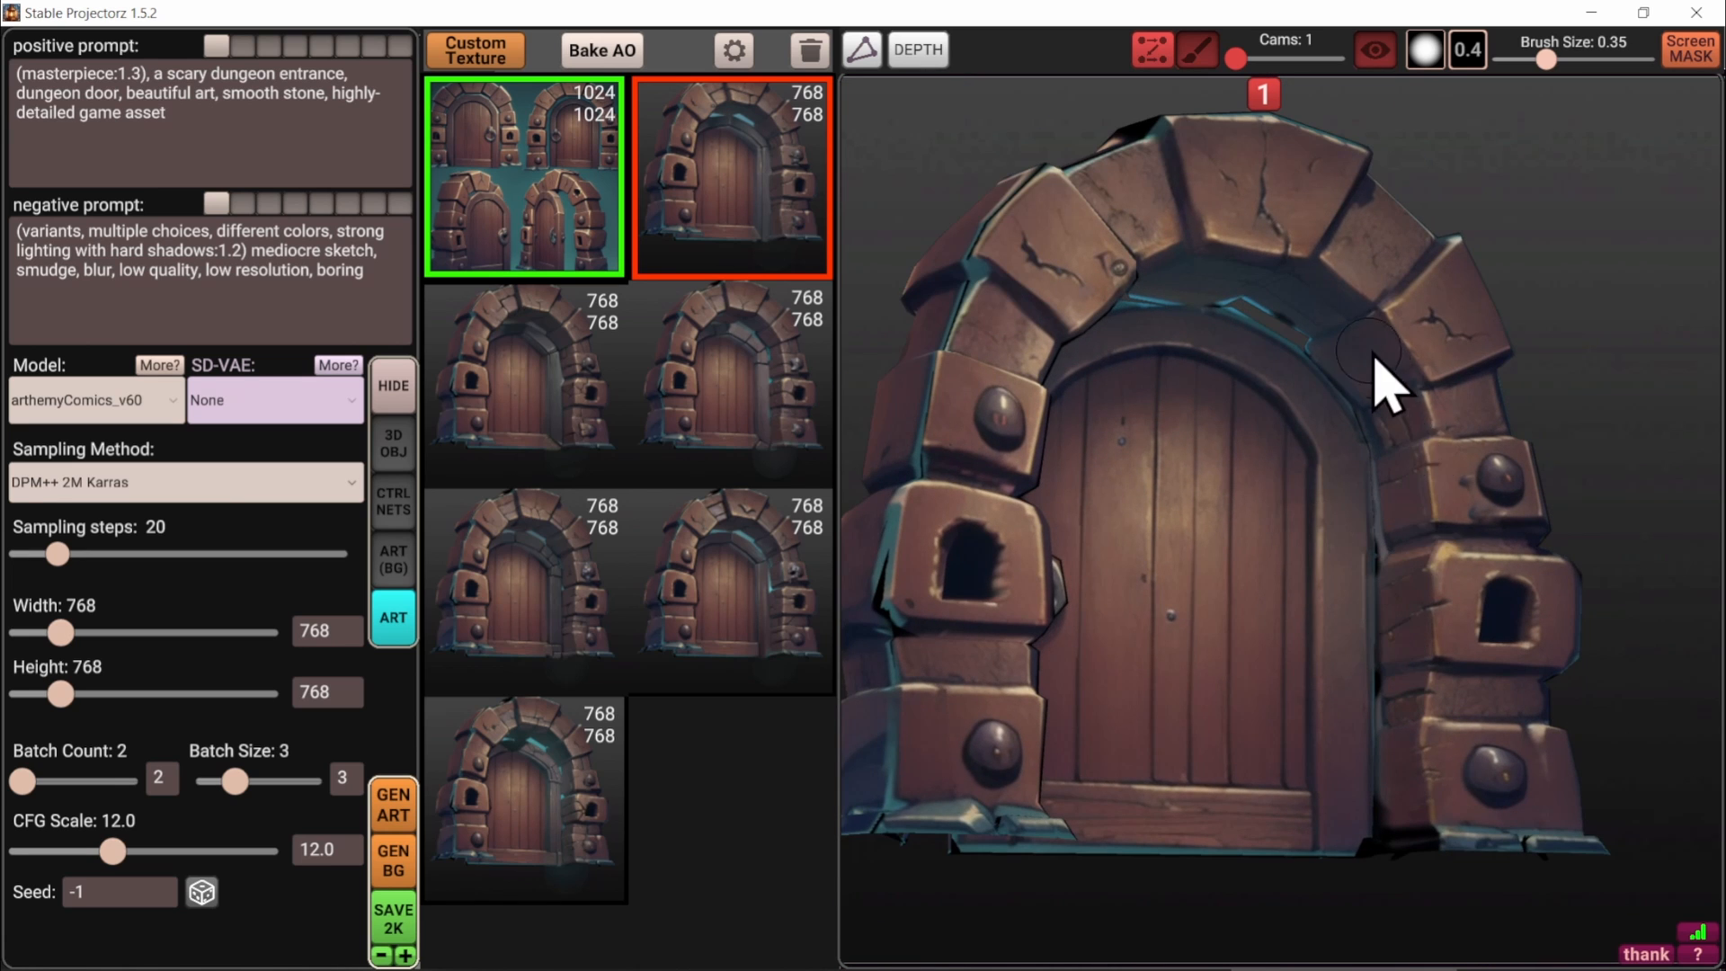
pyautogui.moveTo(1387, 387)
pyautogui.mouseDown(button='right')
pyautogui.moveTo(1483, 770)
pyautogui.moveTo(1406, 386)
pyautogui.moveTo(1302, 386)
pyautogui.moveTo(1366, 409)
pyautogui.mouseUp(button='right')
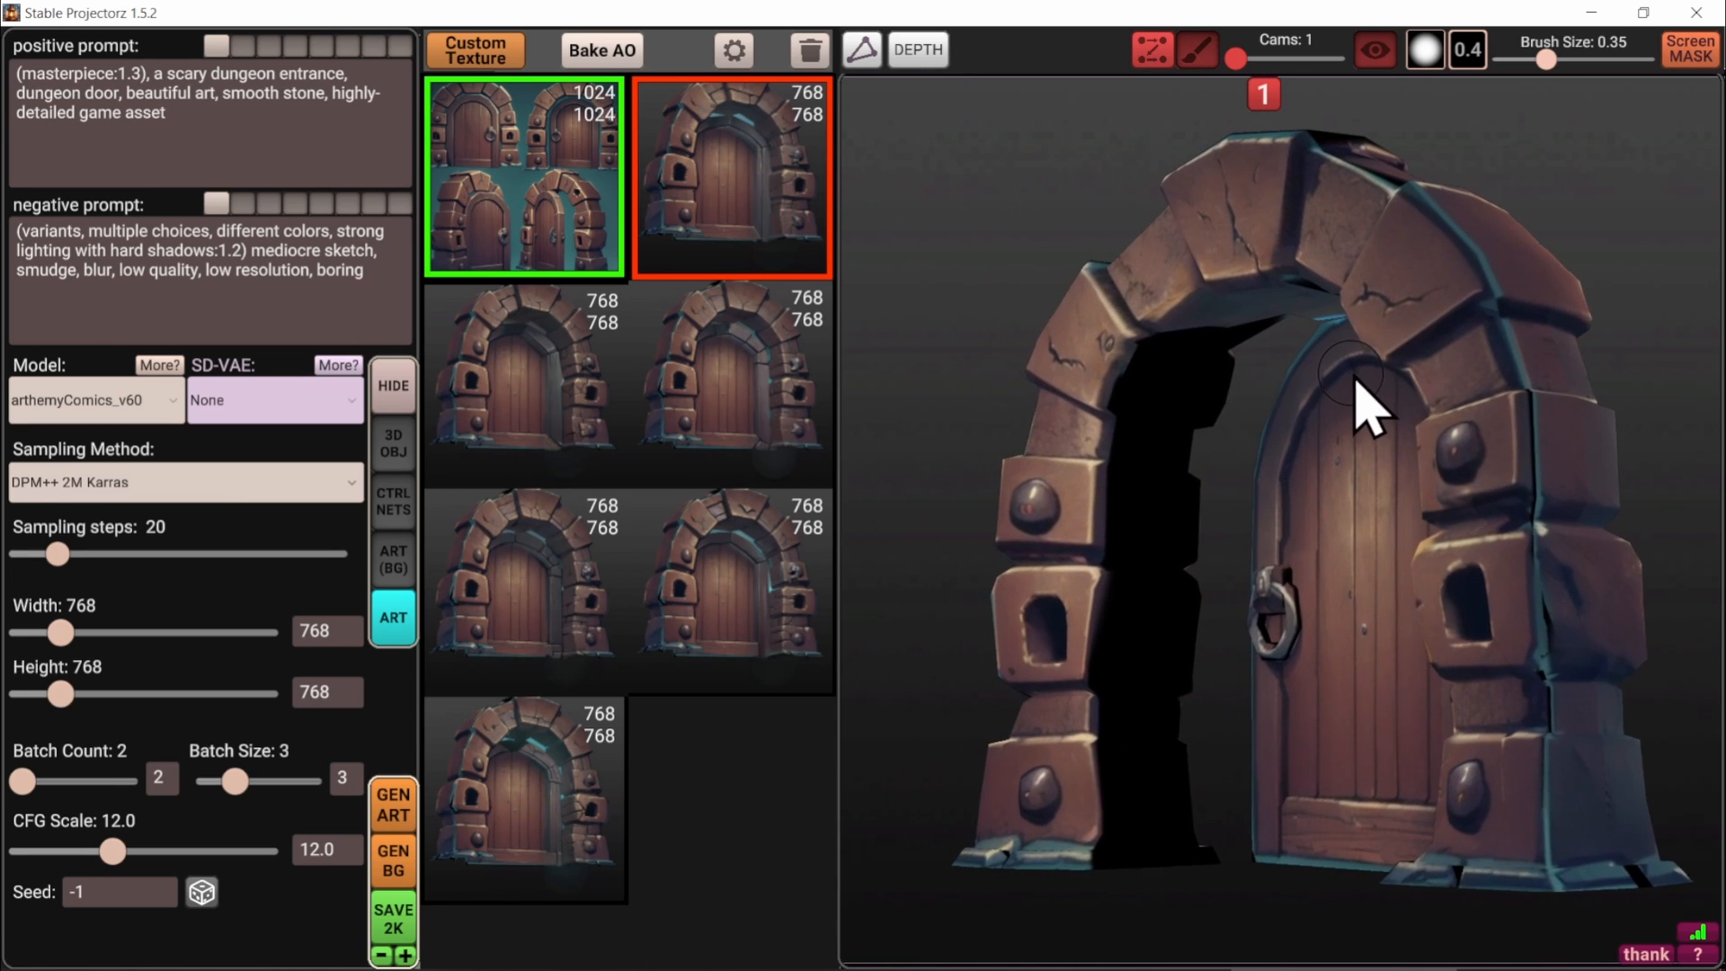
pyautogui.moveTo(1355, 378); pyautogui.dragTo(1351, 379, button='middle')
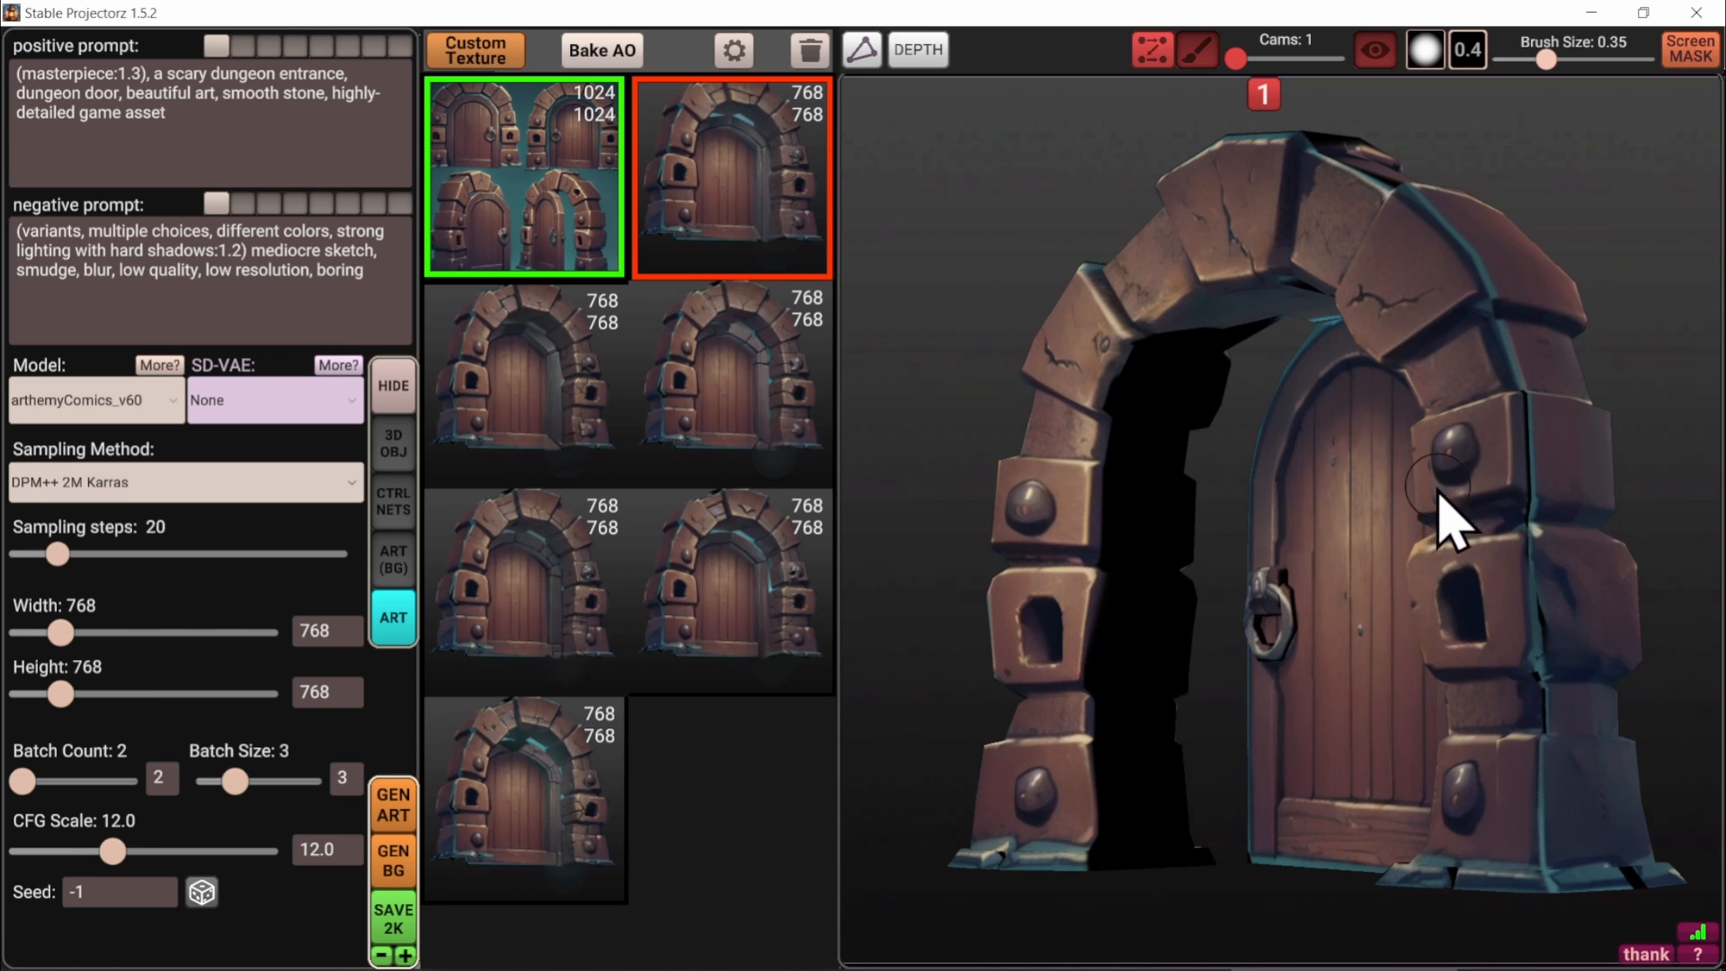
pyautogui.moveTo(1377, 592); pyautogui.dragTo(1719, 621, button='right')
pyautogui.moveTo(1270, 620); pyautogui.dragTo(1258, 620, button='right')
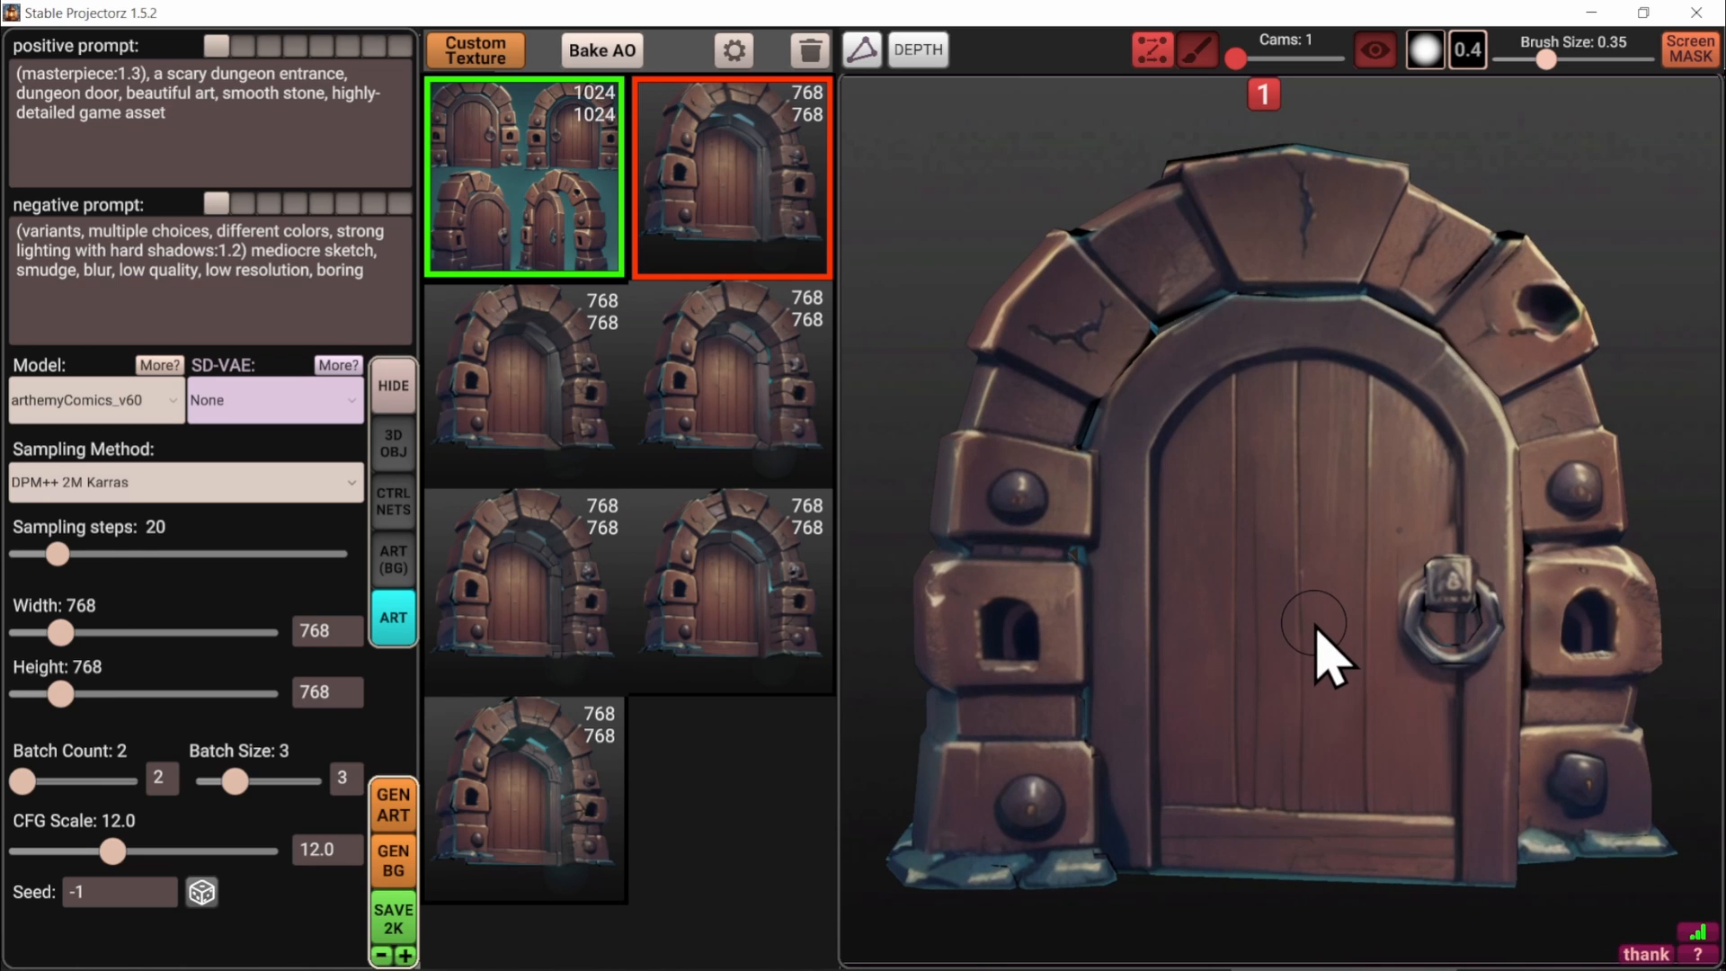
pyautogui.click(812, 56)
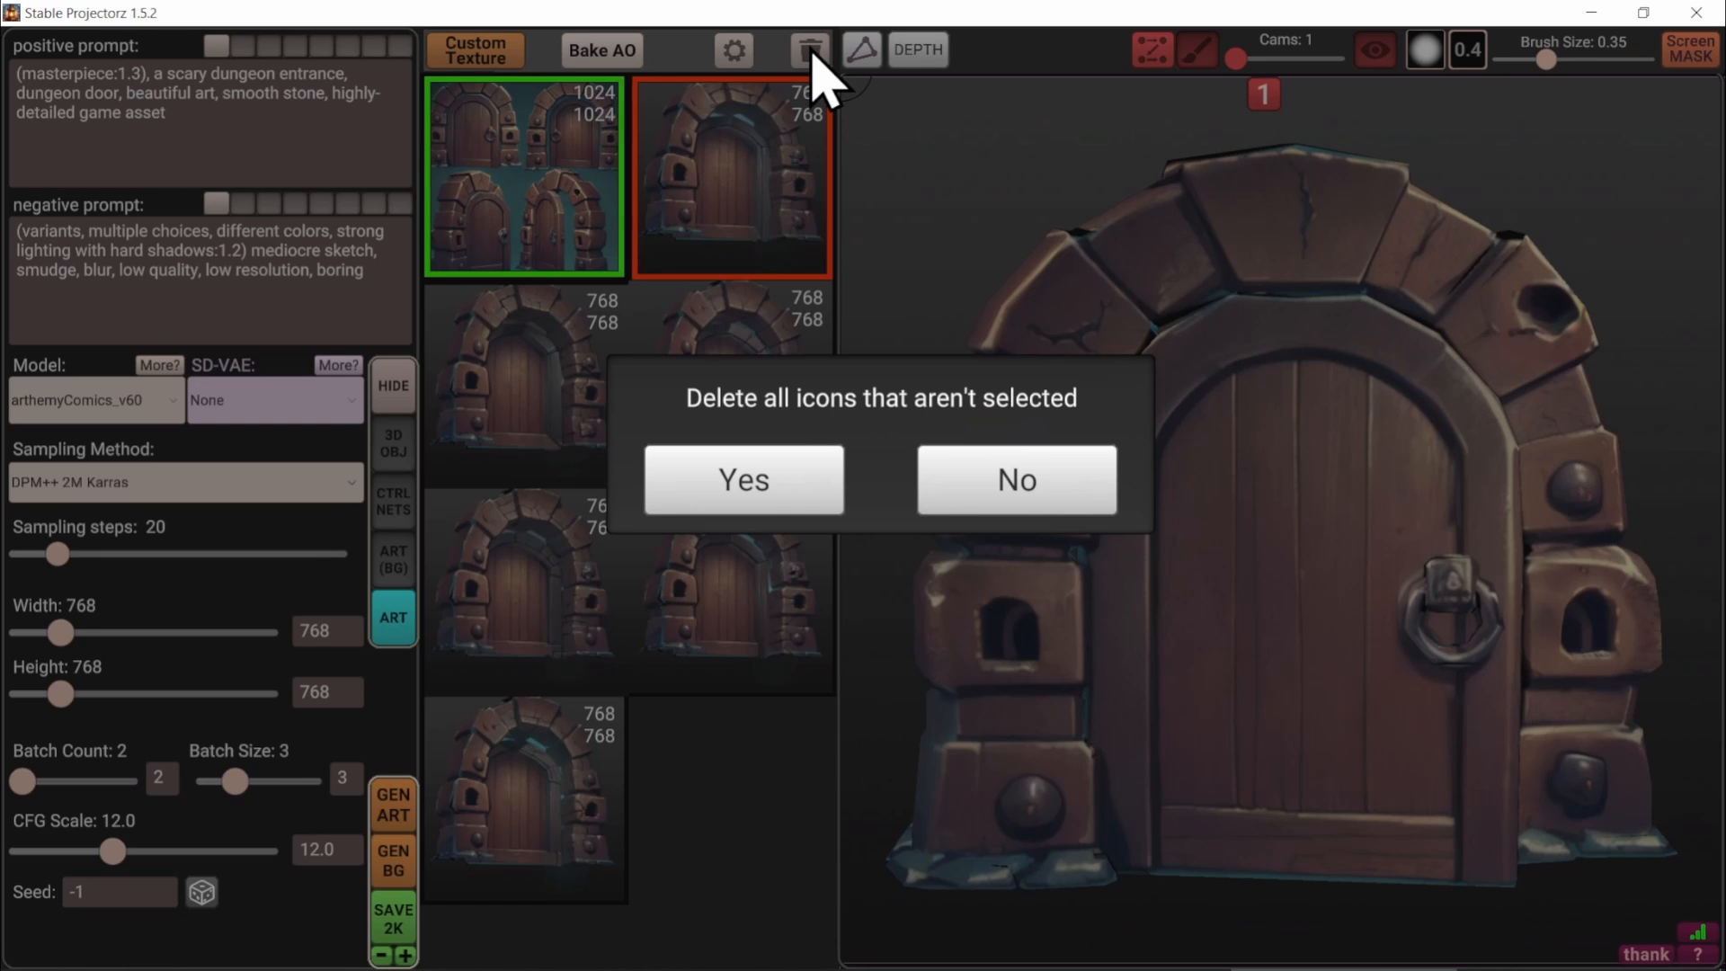
pyautogui.click(820, 493)
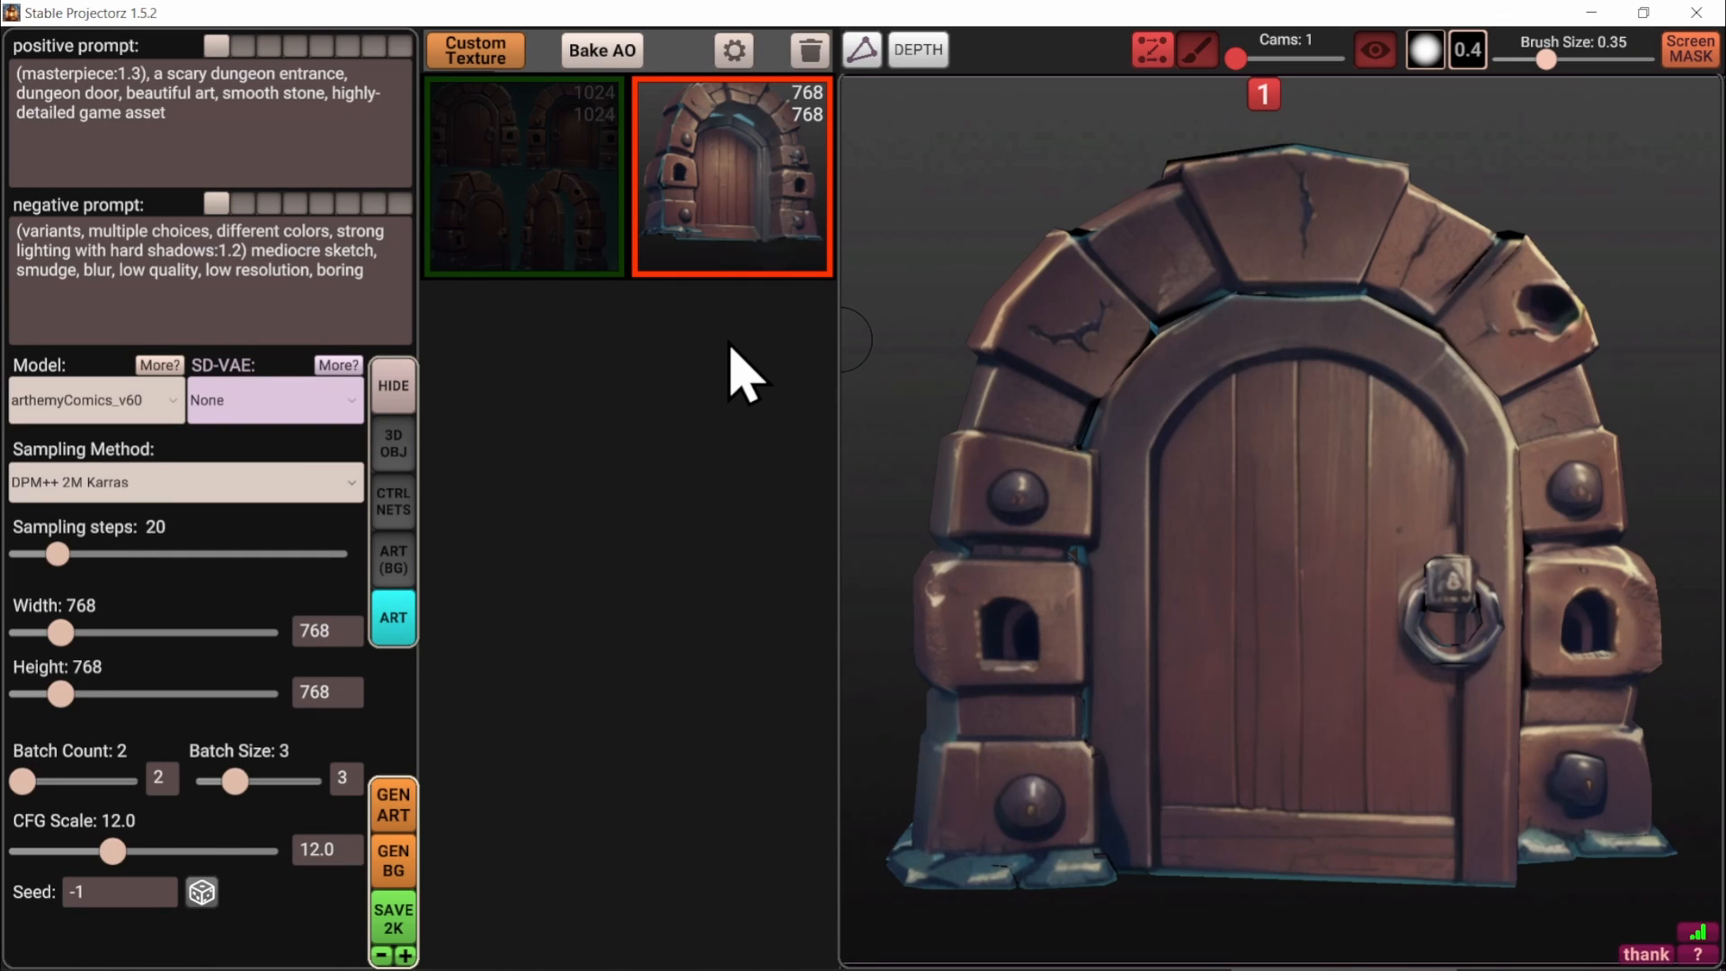
# Isolate the door object and set the number of projection cameras to 2
pyautogui.click(409, 454)
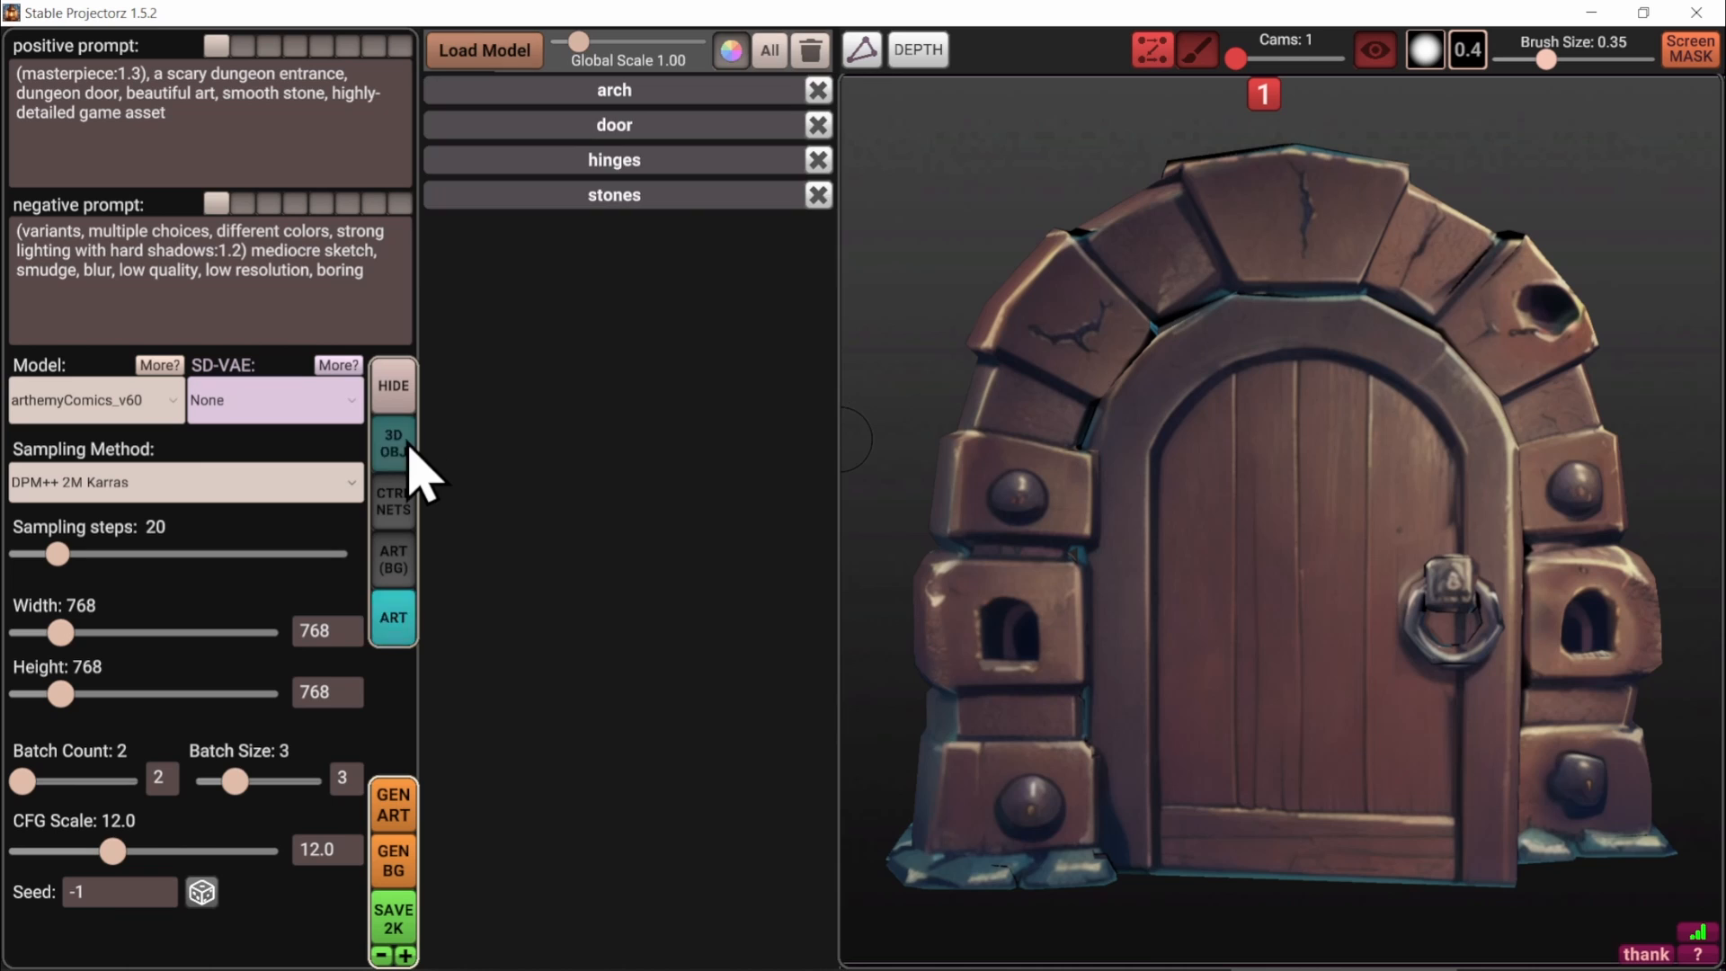
pyautogui.click(620, 126)
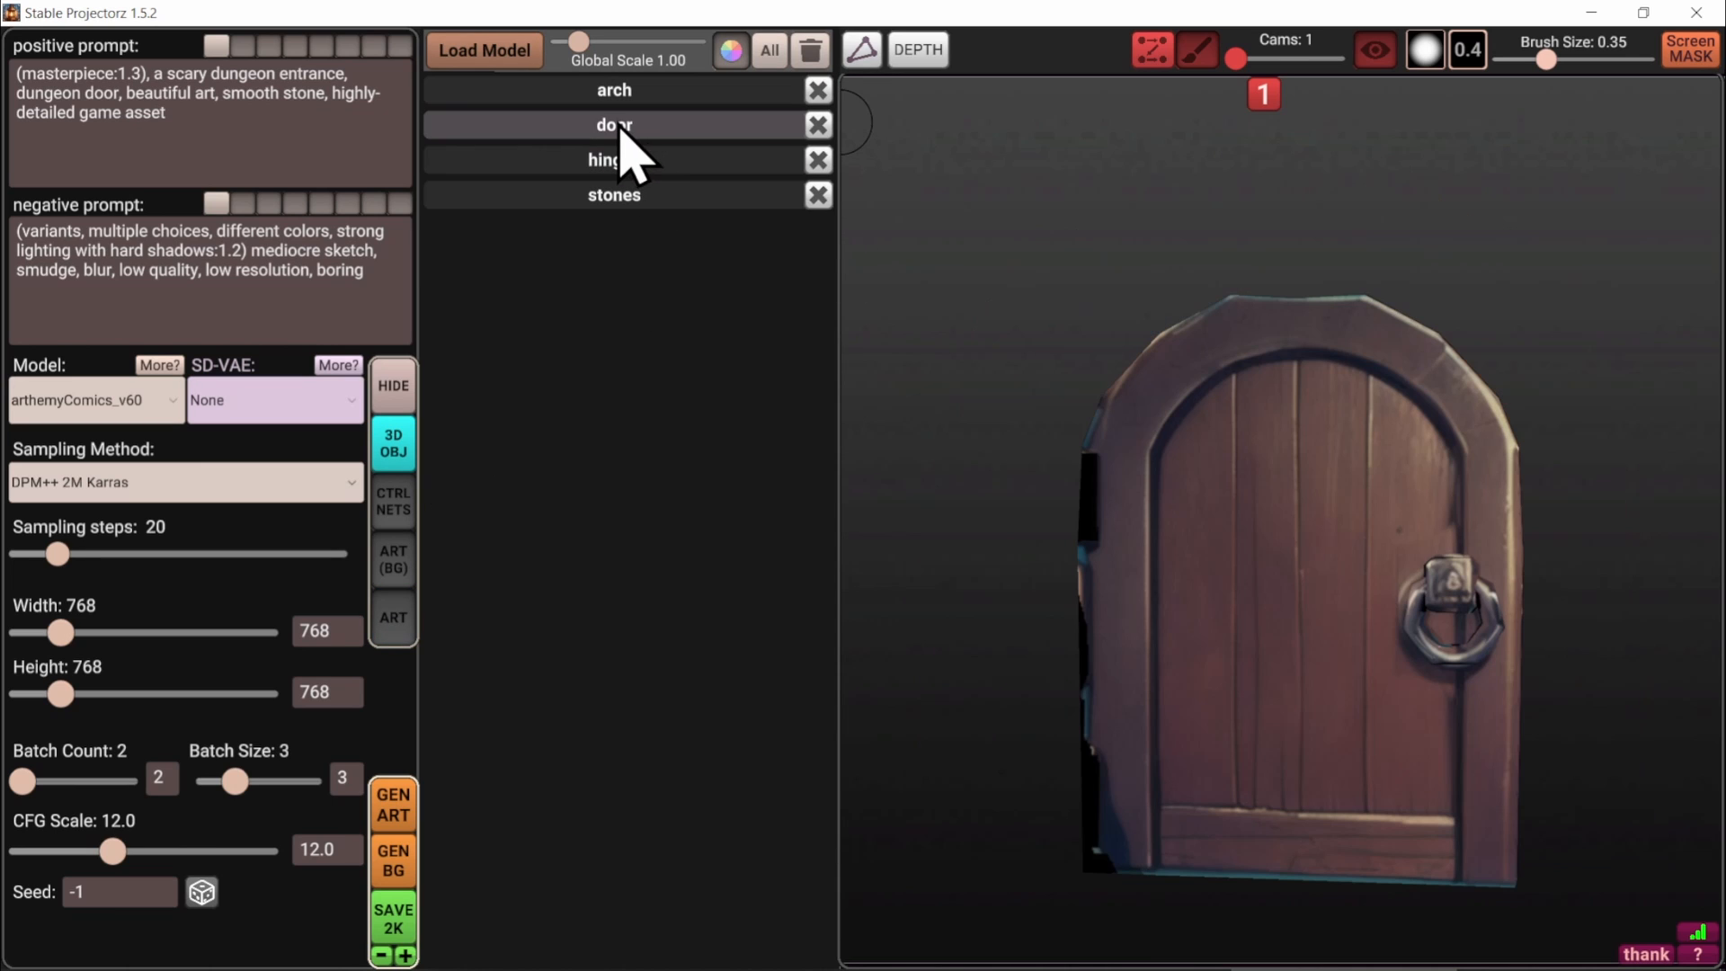
pyautogui.click(1256, 59)
# Arrange door views 1 and 2 side by side at matching sizes without overlap
pyautogui.scroll(-2, 1223, 661)
pyautogui.moveTo(1294, 578); pyautogui.dragTo(1154, 403, button='middle')
pyautogui.scroll(2, 1527, 413)
pyautogui.scroll(4, 1532, 454)
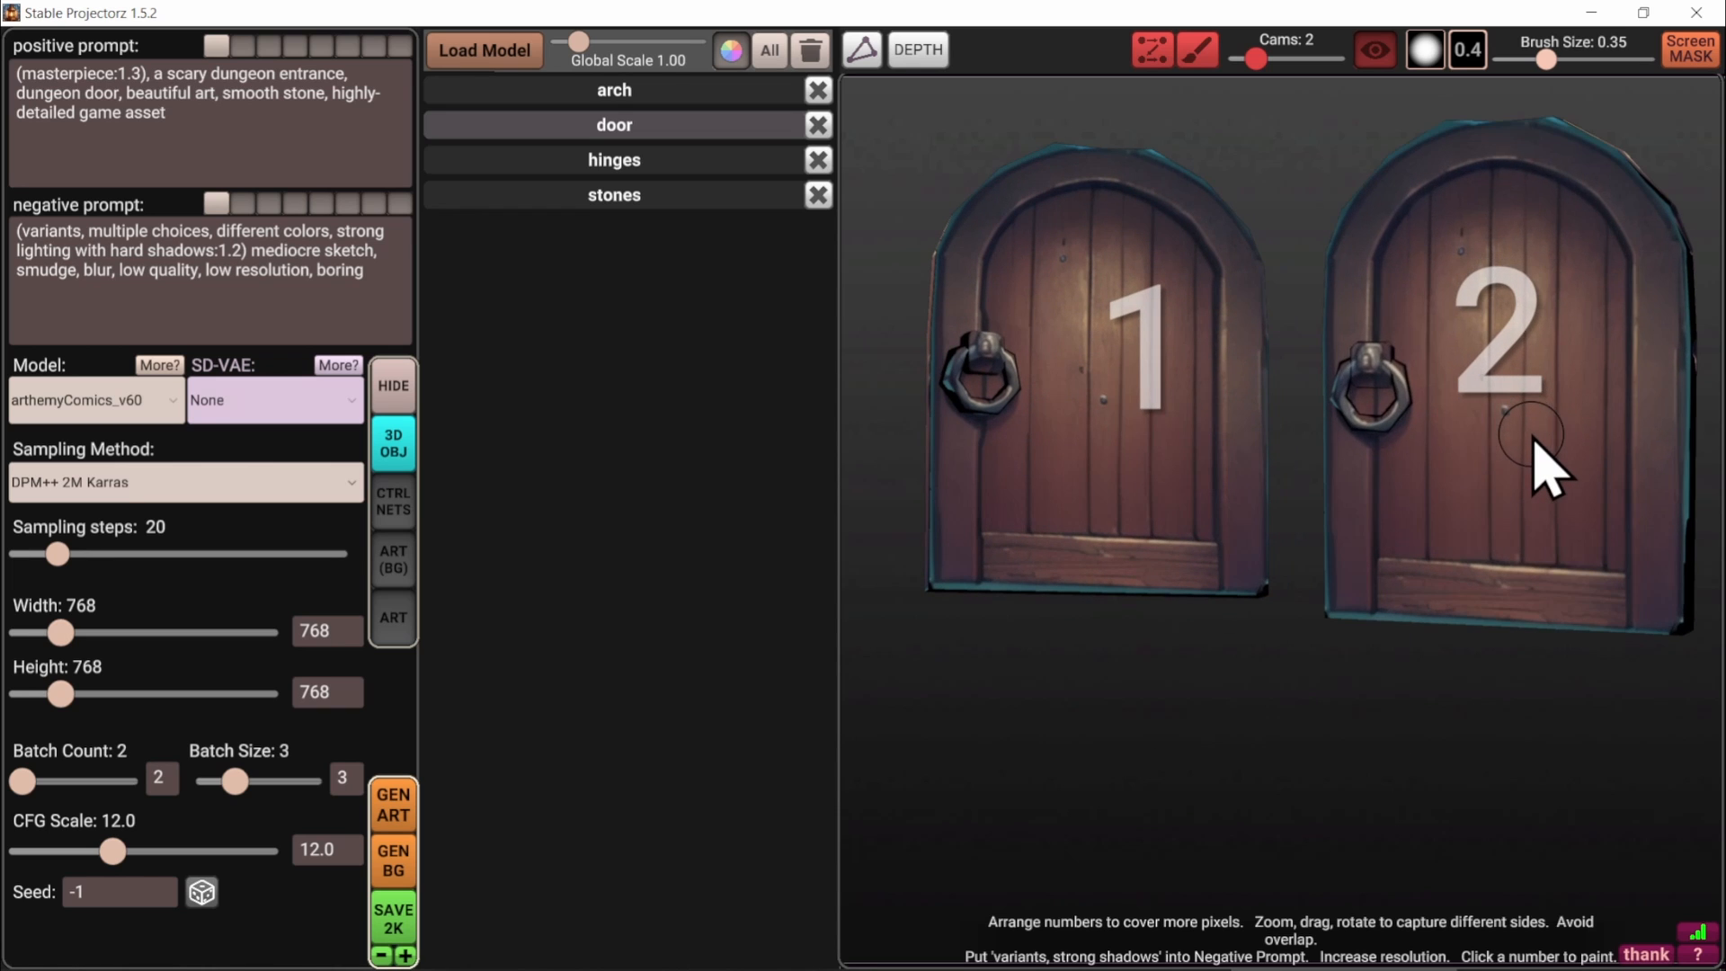
pyautogui.scroll(1, 1069, 400)
pyautogui.moveTo(1114, 373); pyautogui.dragTo(1056, 393, button='middle')
pyautogui.scroll(3, 1079, 359)
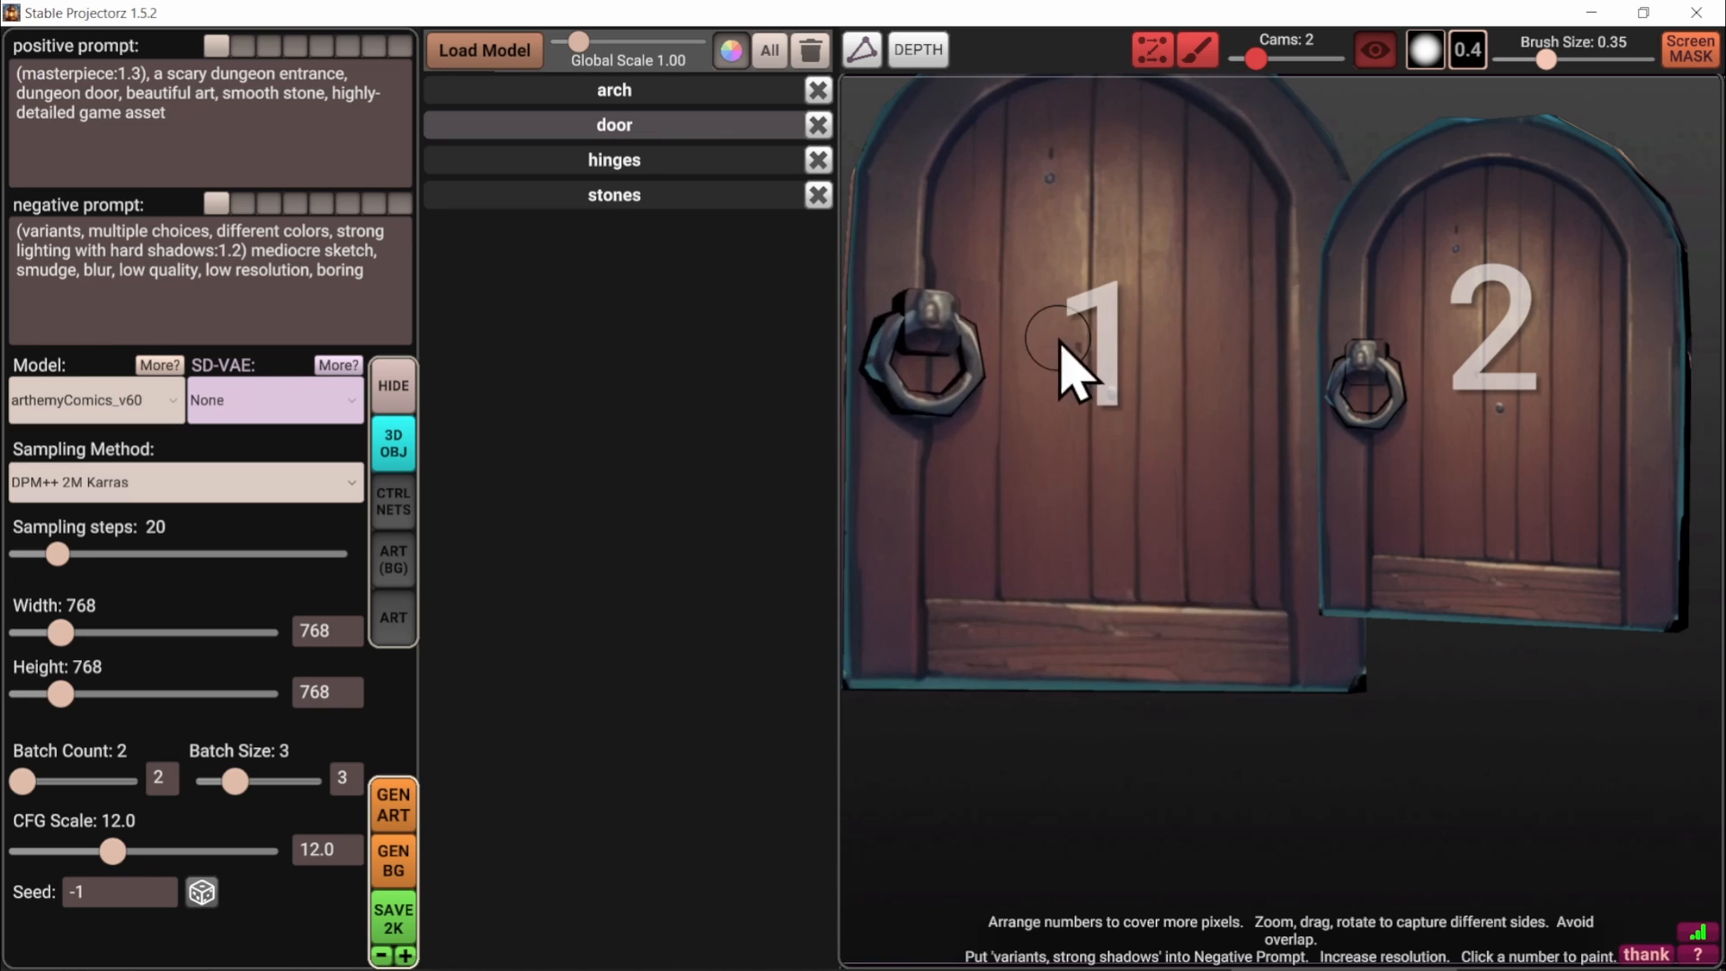
pyautogui.scroll(-4, 1092, 363)
pyautogui.scroll(2, 1092, 382)
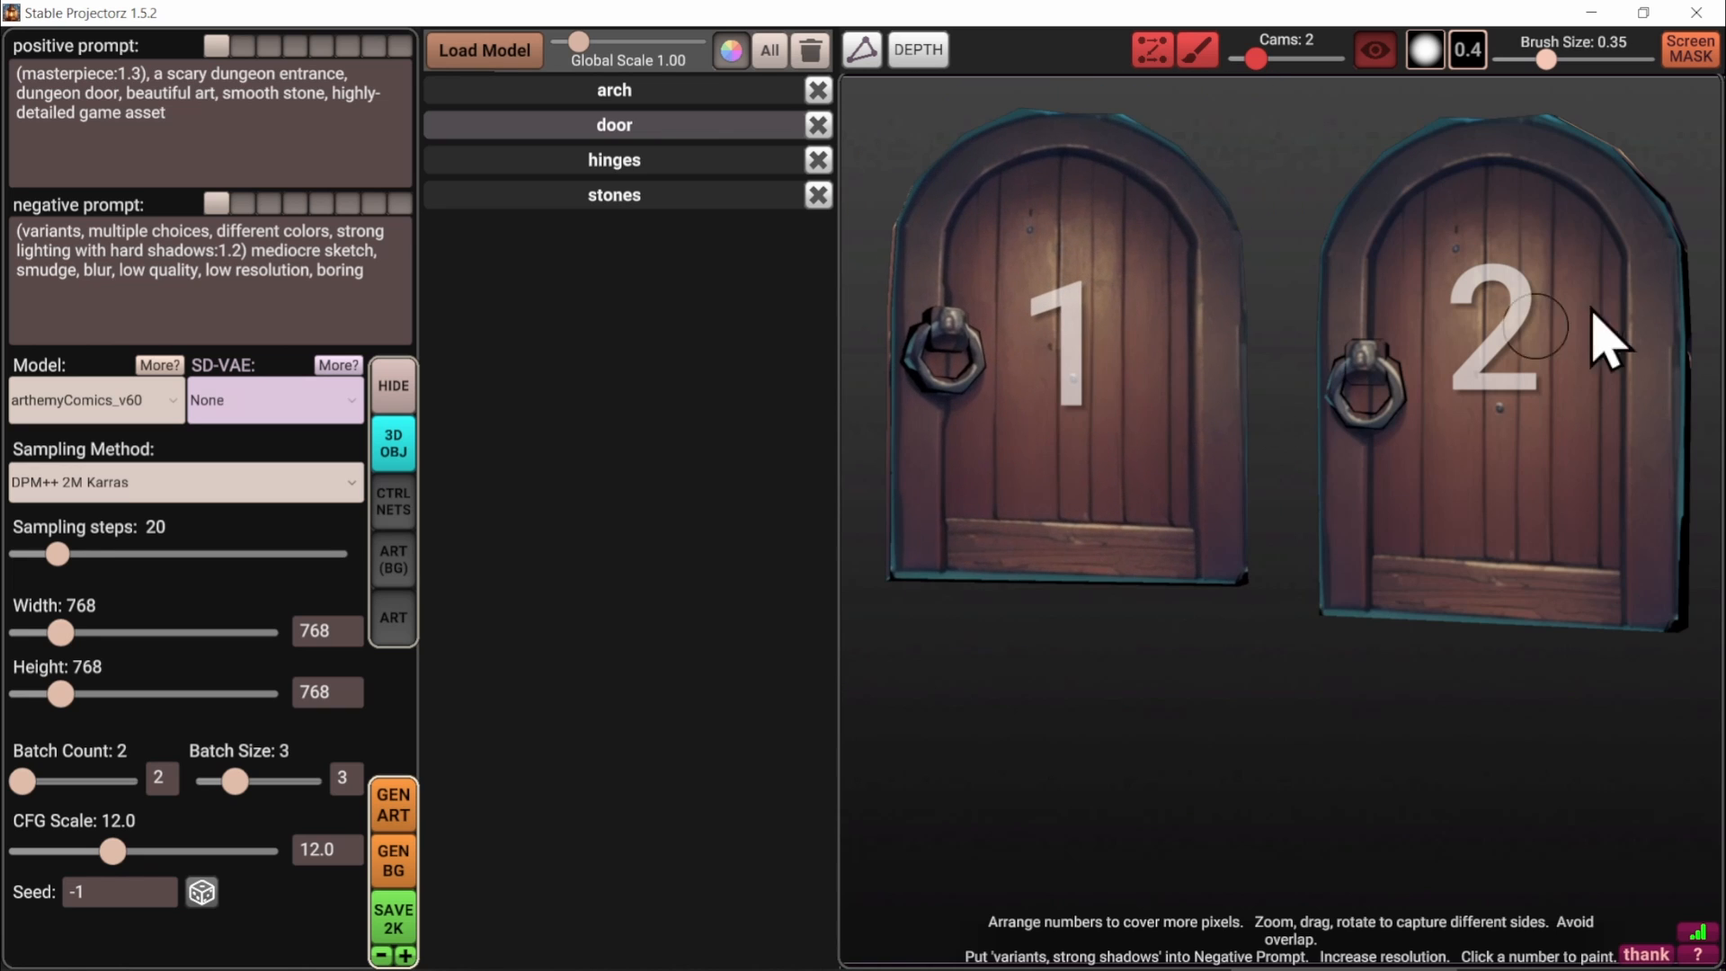
pyautogui.scroll(2, 1505, 347)
pyautogui.scroll(-3, 1510, 349)
pyautogui.scroll(1, 1501, 362)
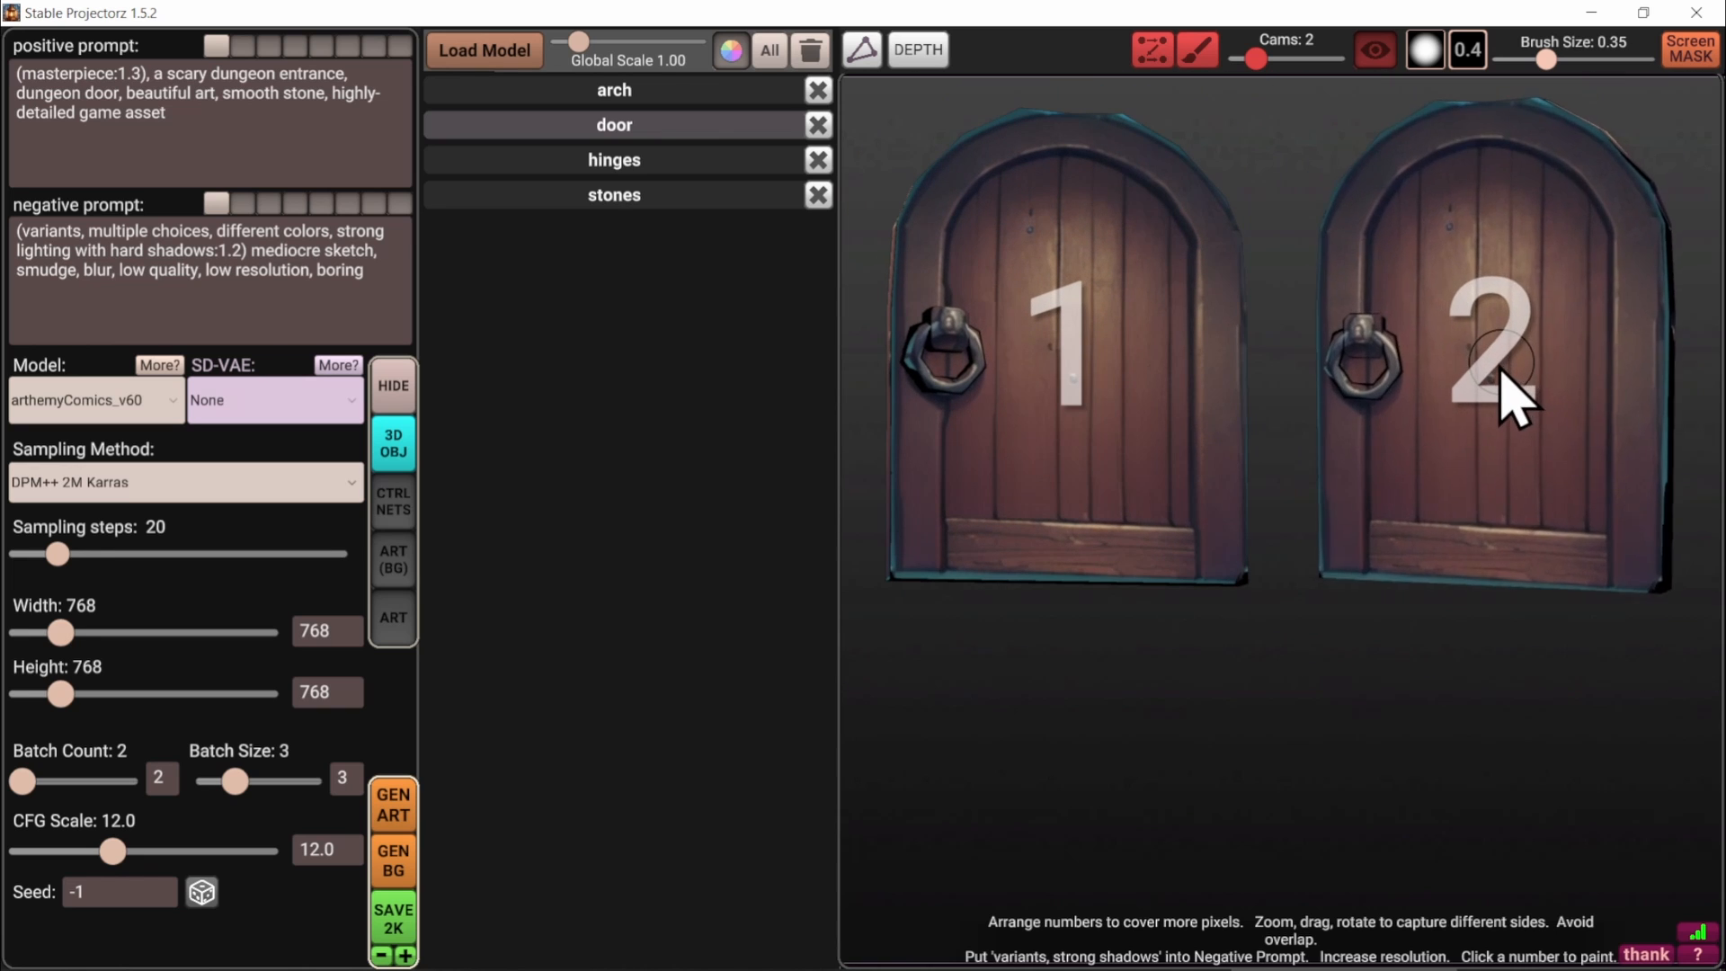
# Frame opposite faces of the door side by side in views 2 and 1, and show the mesh wireframe
pyautogui.moveTo(1501, 363); pyautogui.dragTo(1615, 424, button='middle')
pyautogui.scroll(1, 1615, 420)
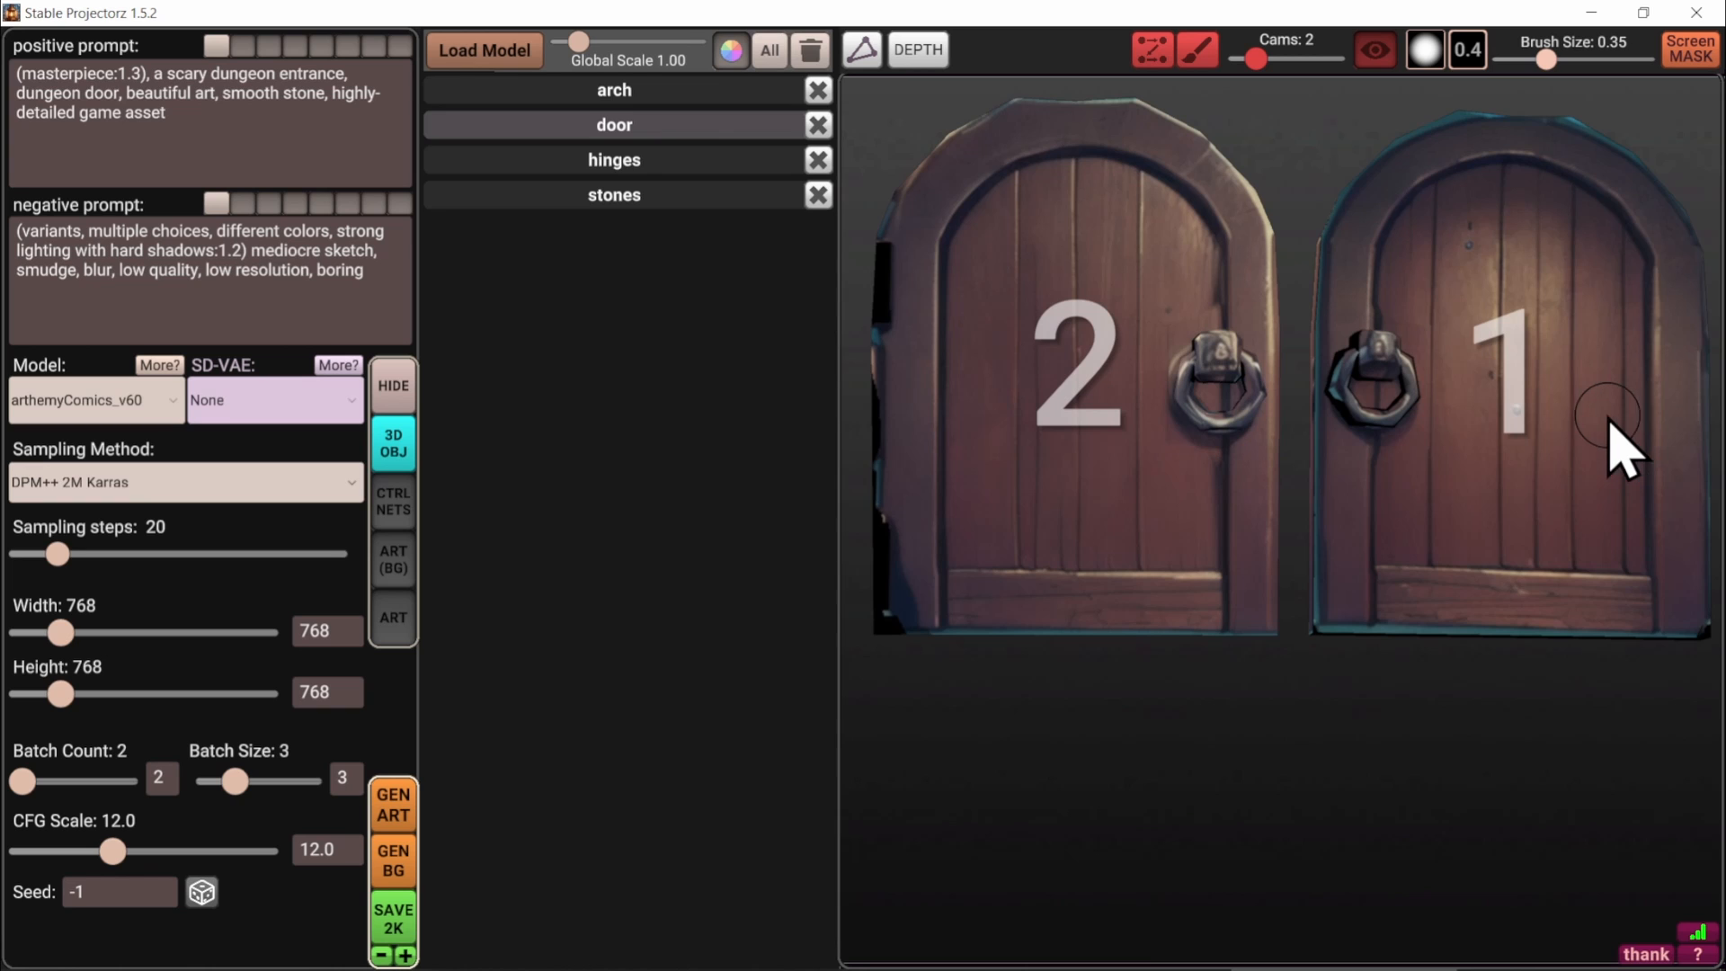
pyautogui.scroll(2, 1611, 424)
pyautogui.scroll(2, 984, 460)
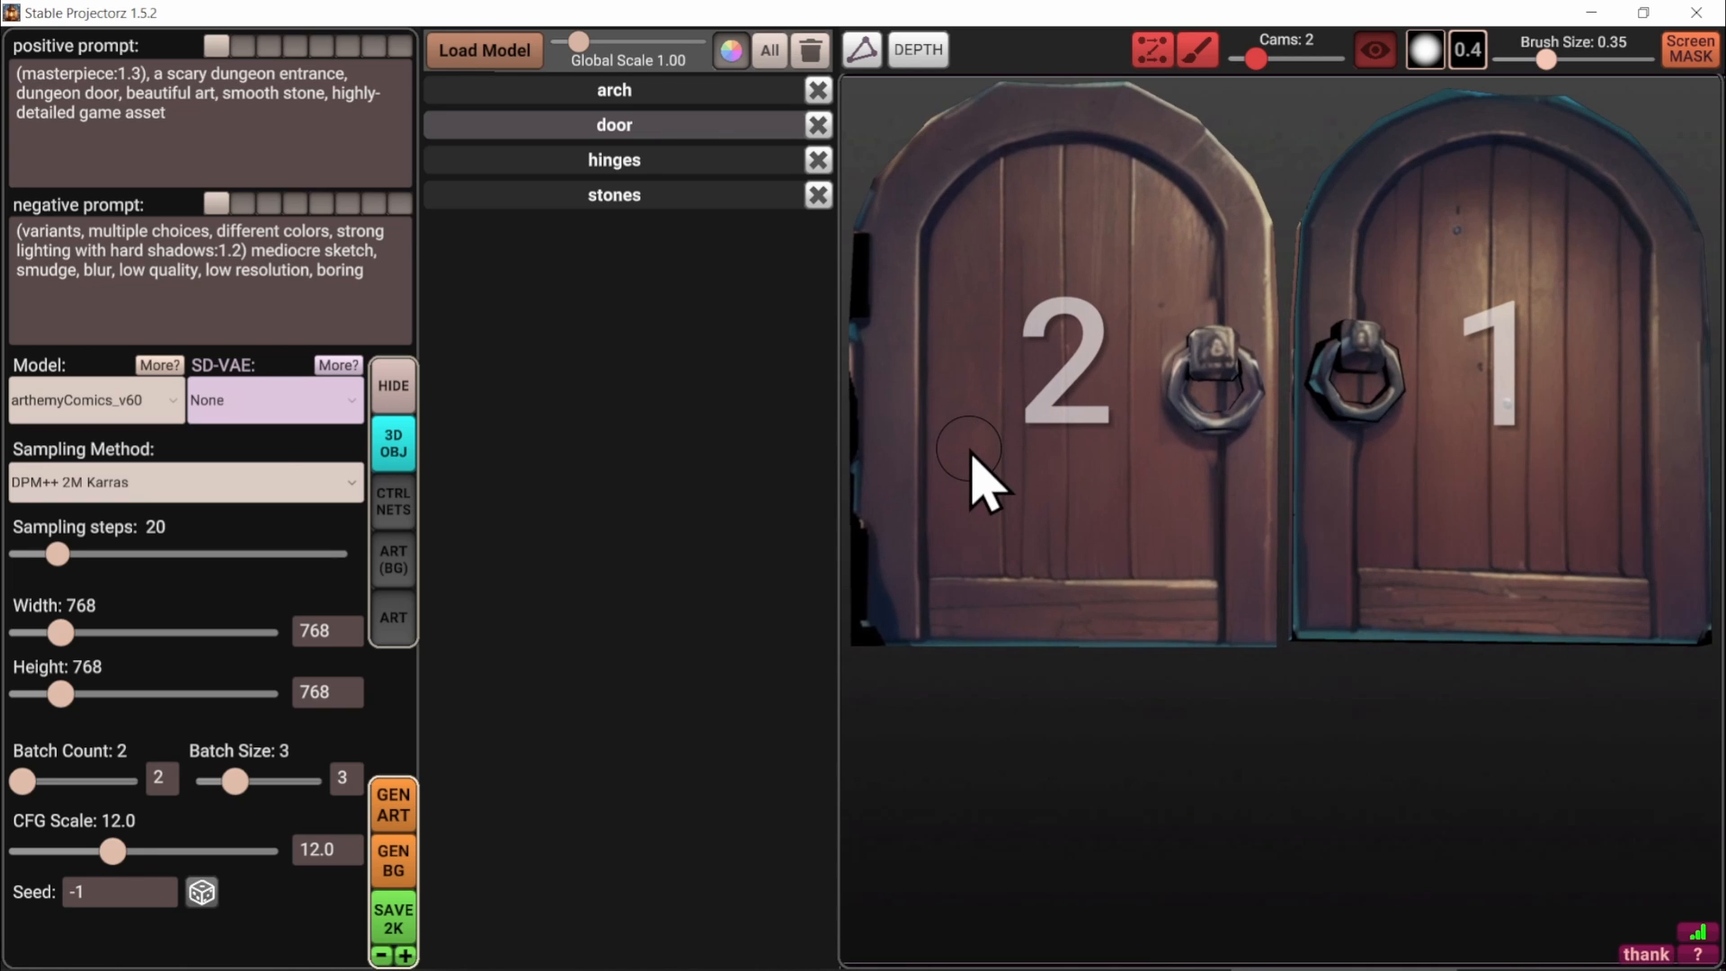
pyautogui.moveTo(970, 451); pyautogui.dragTo(974, 464, button='middle')
pyautogui.moveTo(1454, 512); pyautogui.dragTo(1458, 535, button='middle')
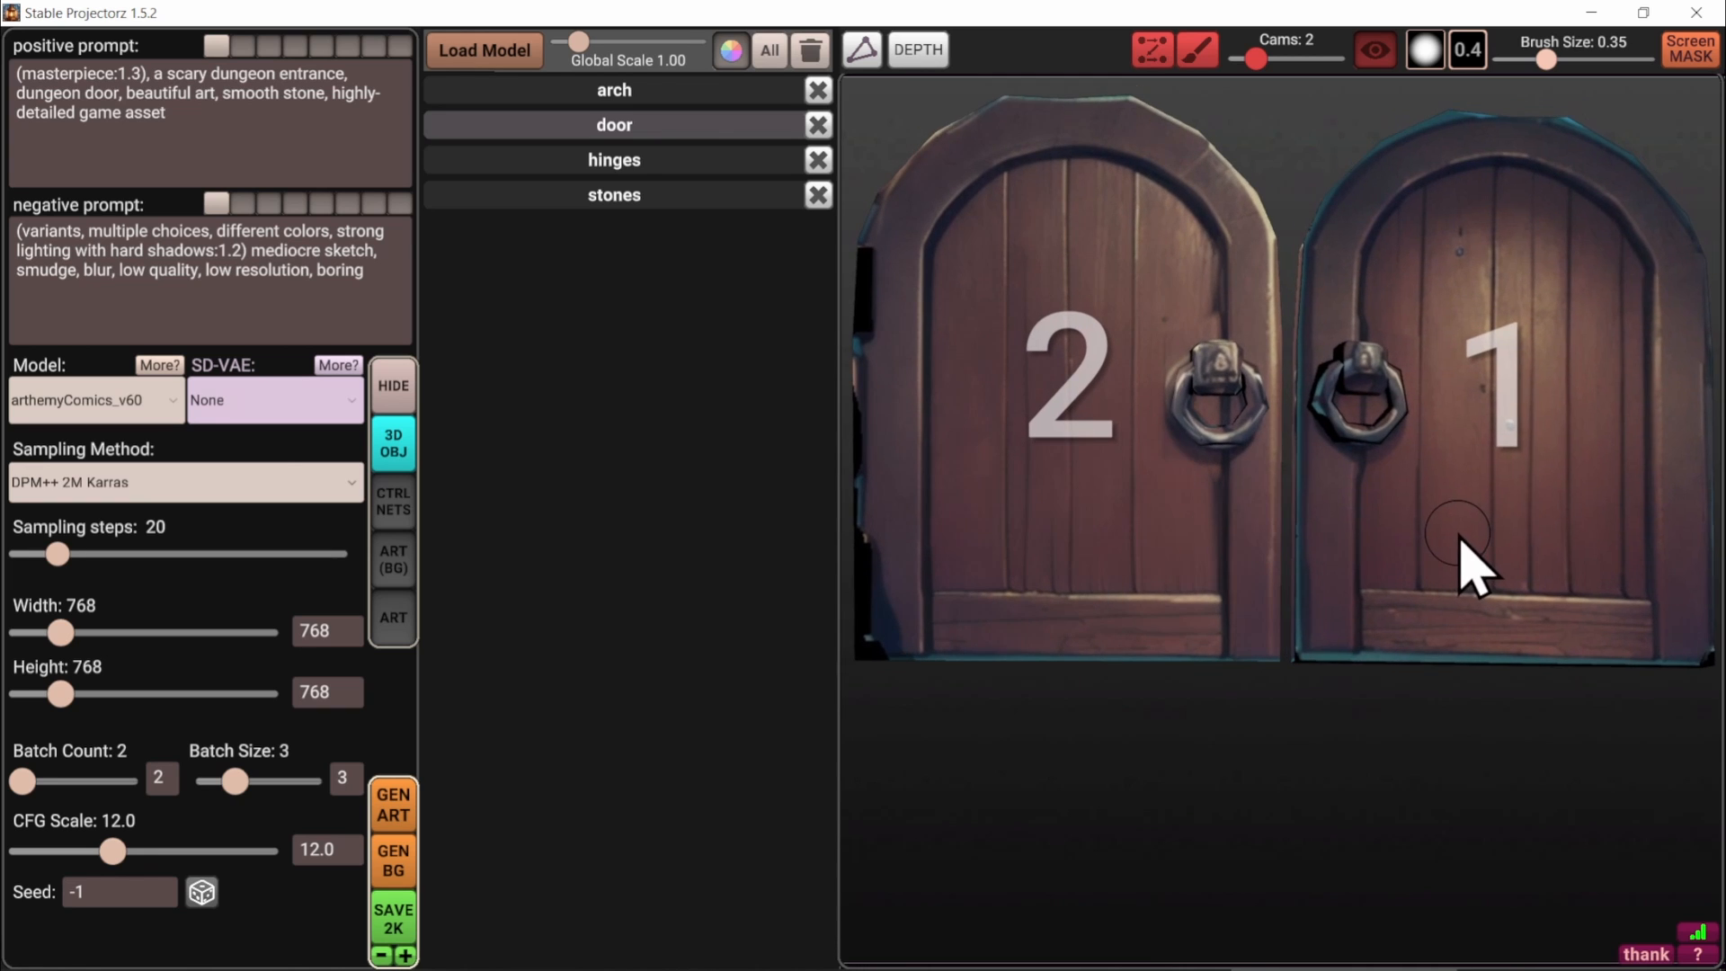
pyautogui.click(863, 50)
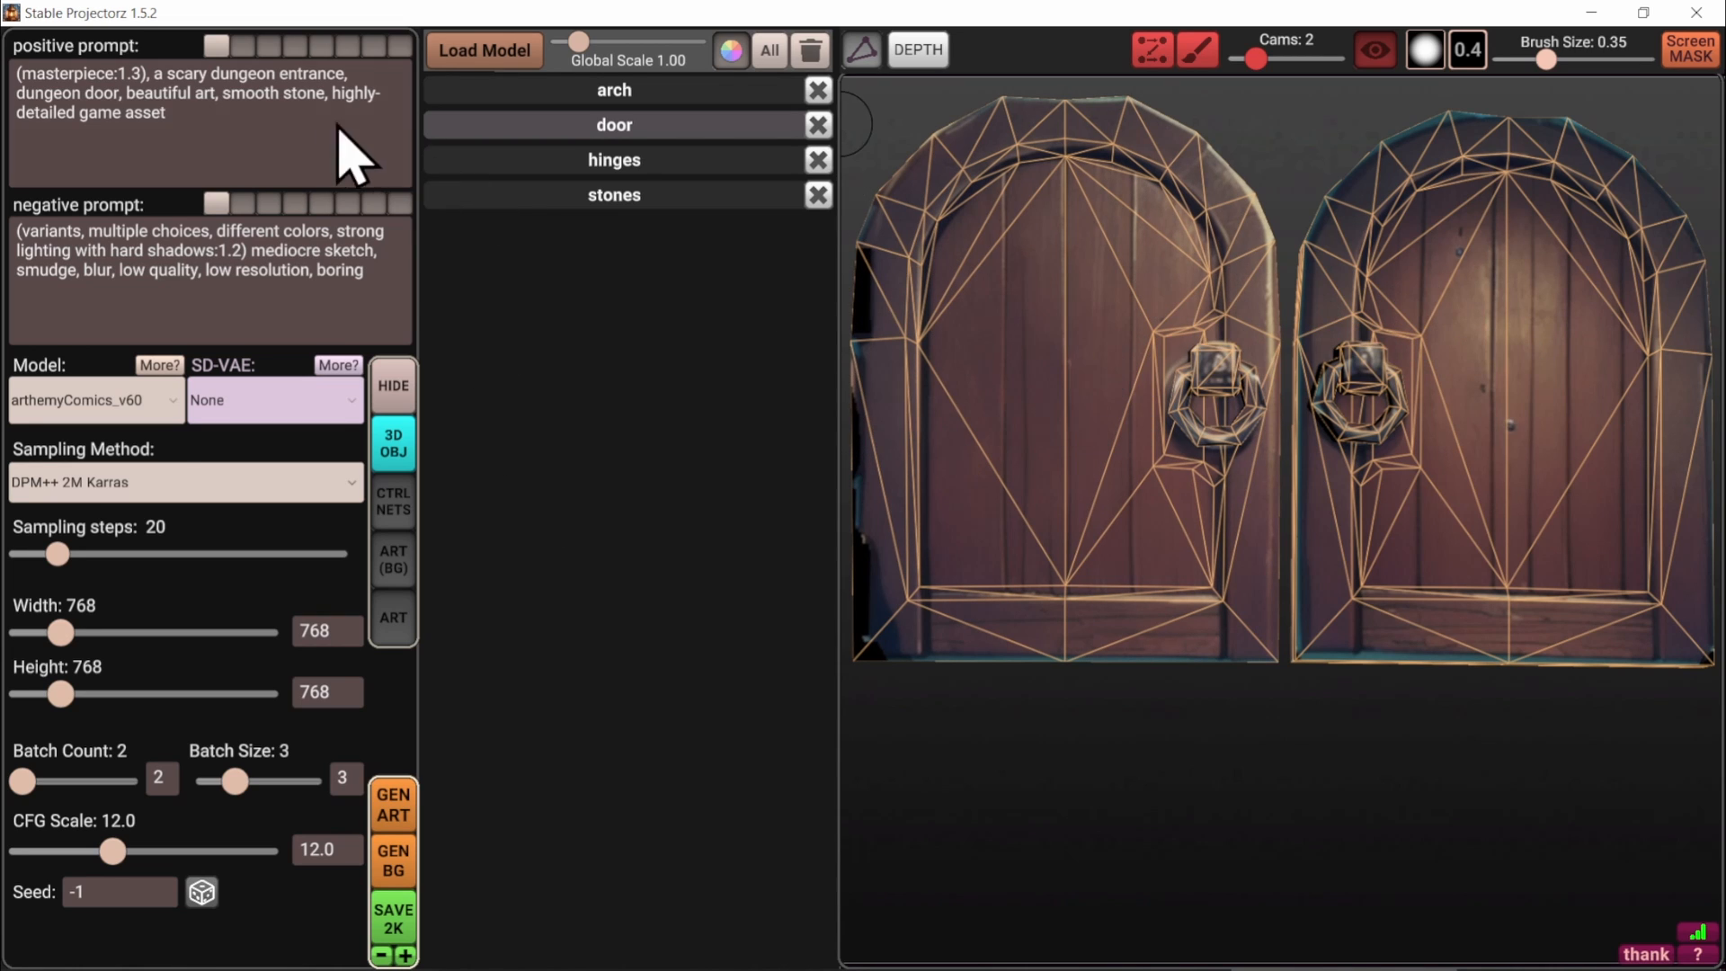
# Copy the dungeon entrance positive prompt into the second positive prompt slot
pyautogui.click(180, 117)
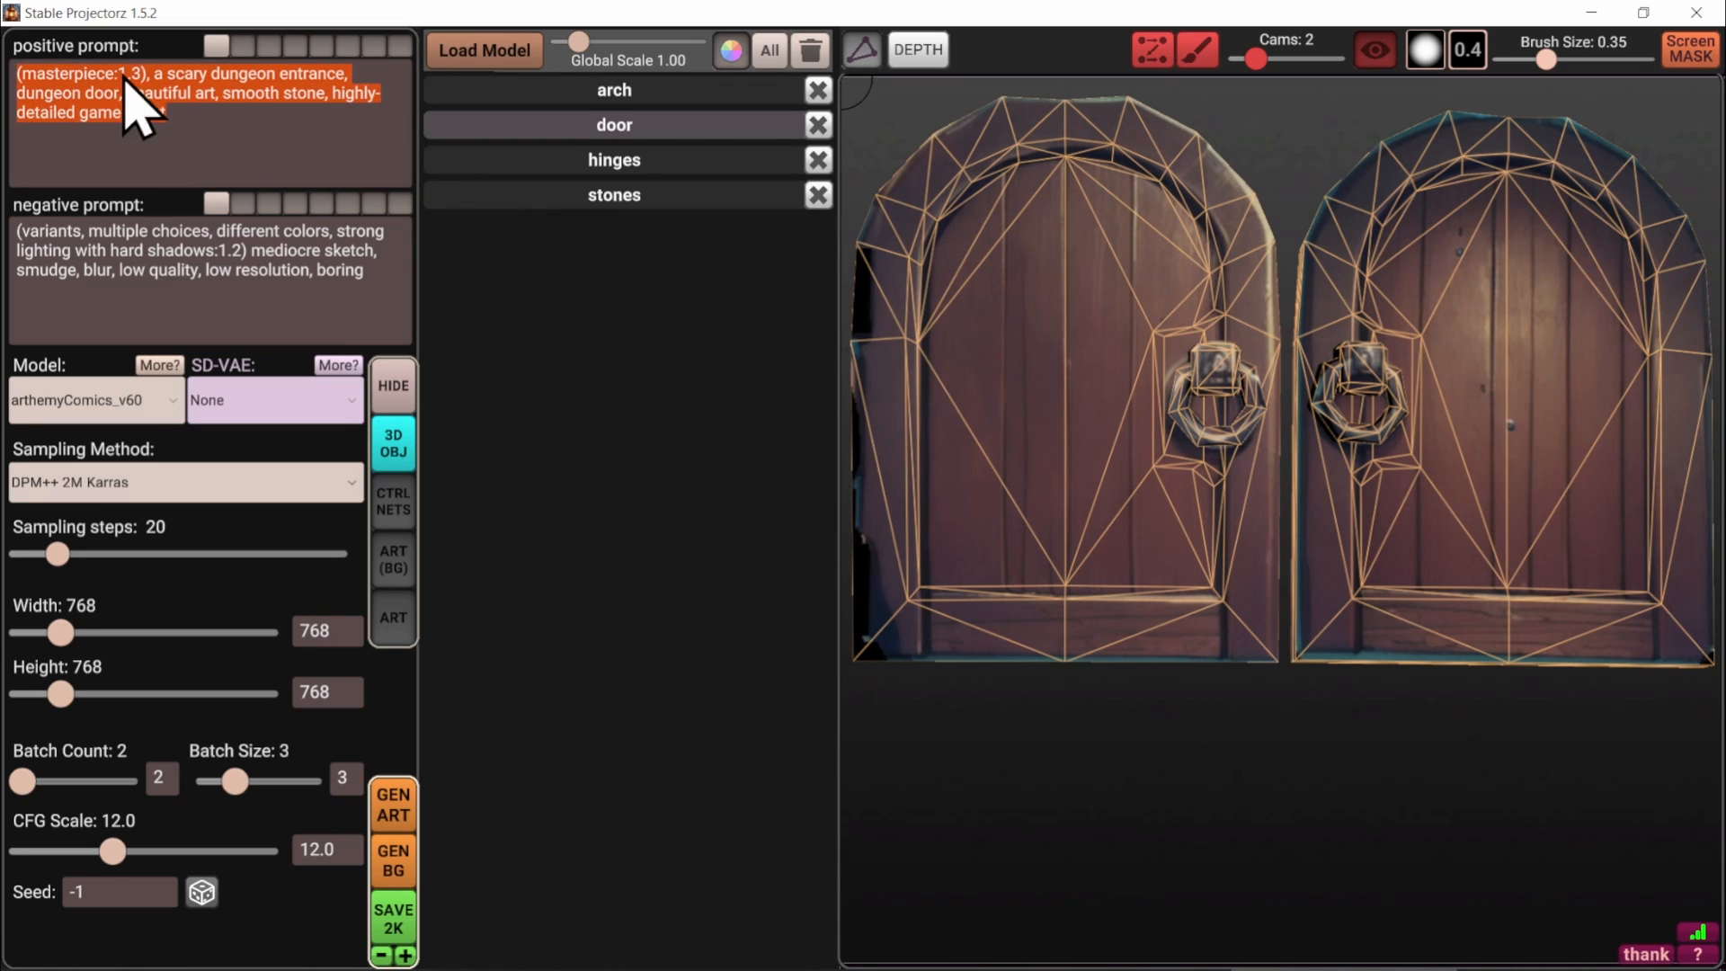
pyautogui.click(242, 45)
pyautogui.click(229, 108)
pyautogui.hotkey('ctrl', 'v')
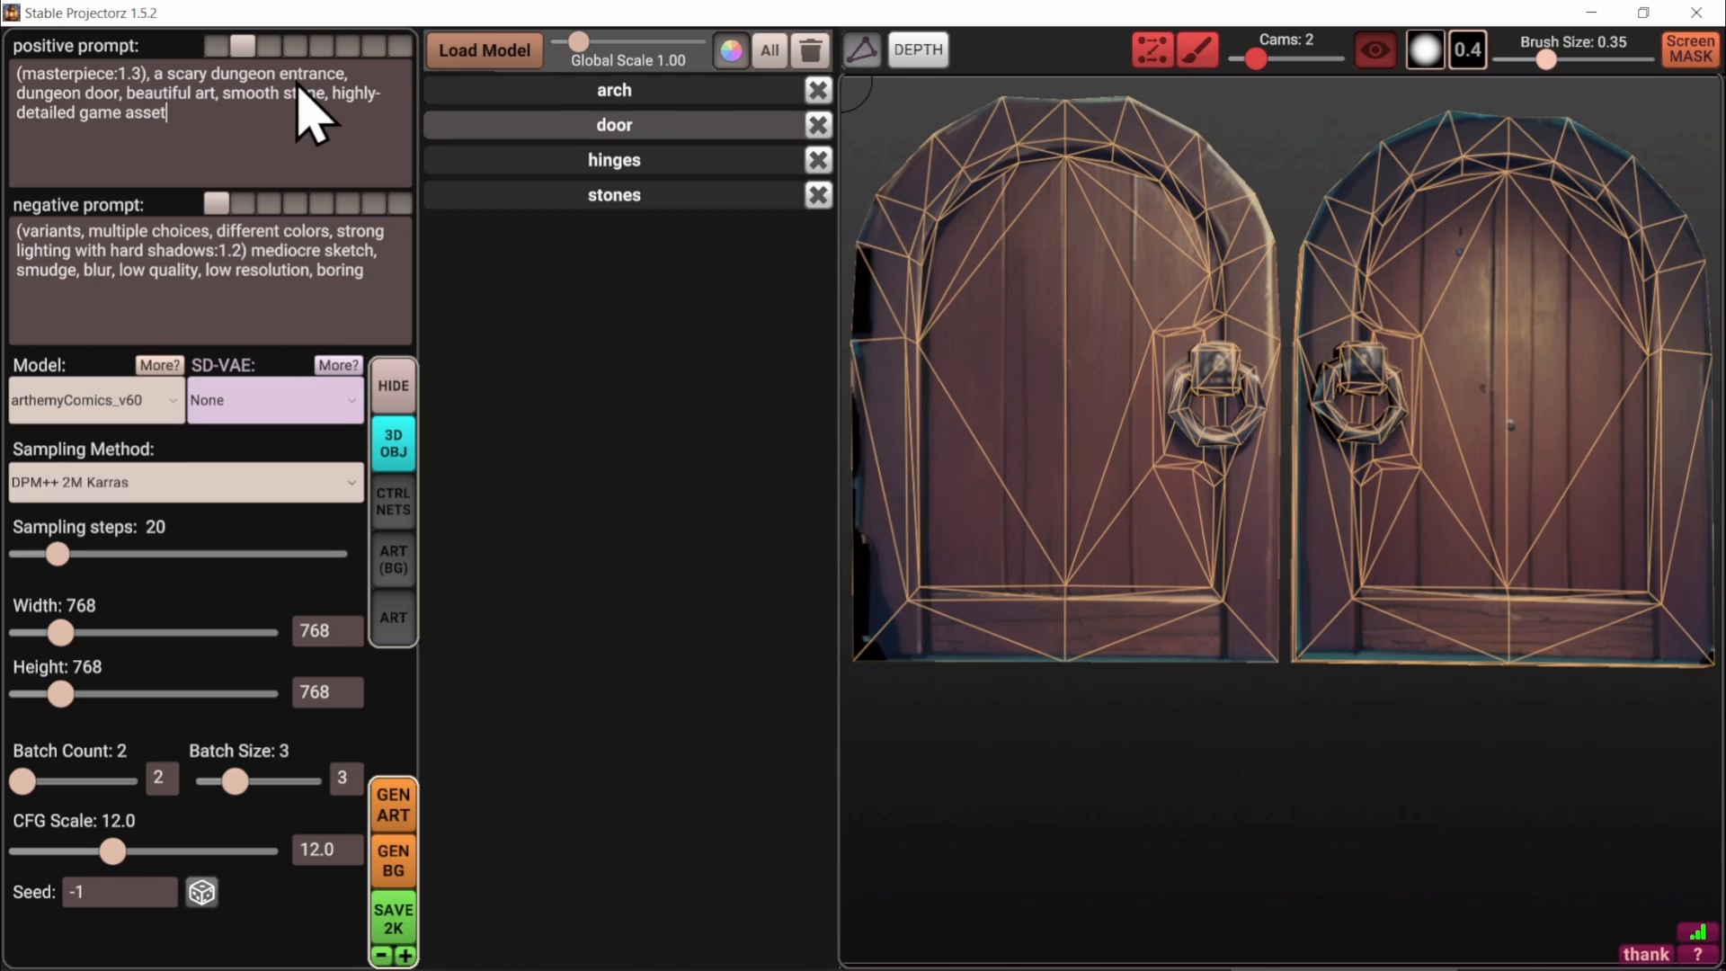
# Change the second positive prompt to "(masterpiece:1.3), an old scary wooden dungeon door, beautiful art, highly-detailed game asset"
pyautogui.moveTo(280, 77); pyautogui.dragTo(346, 78)
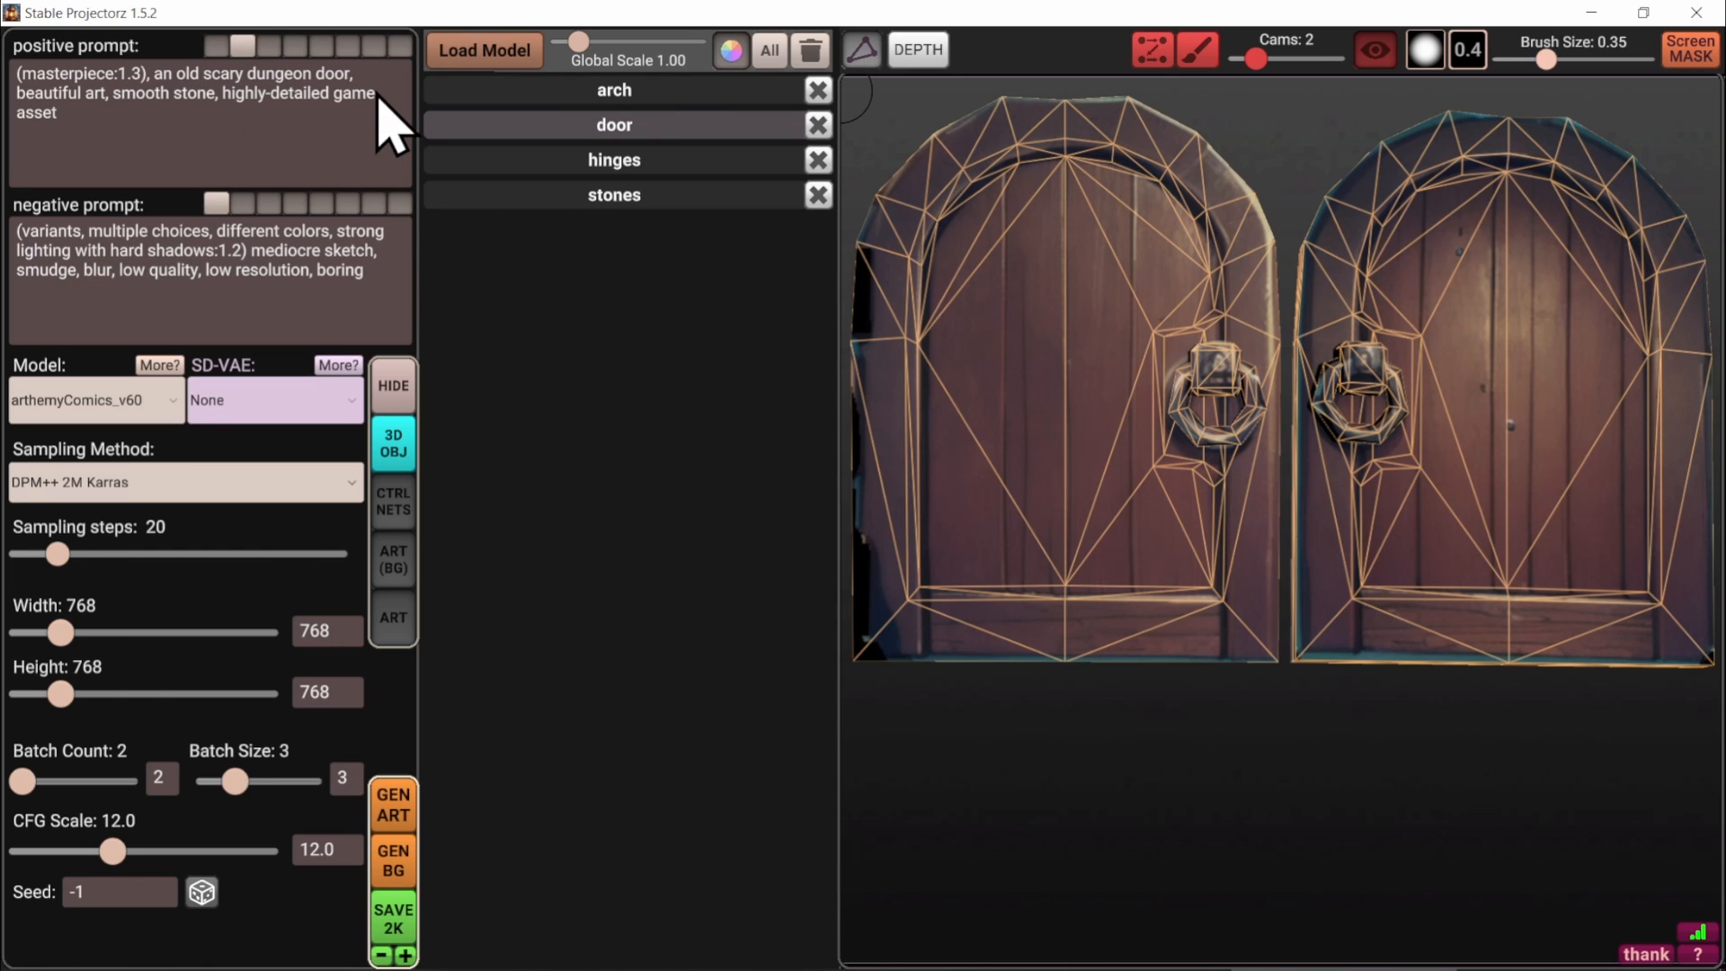
pyautogui.write('wooden')
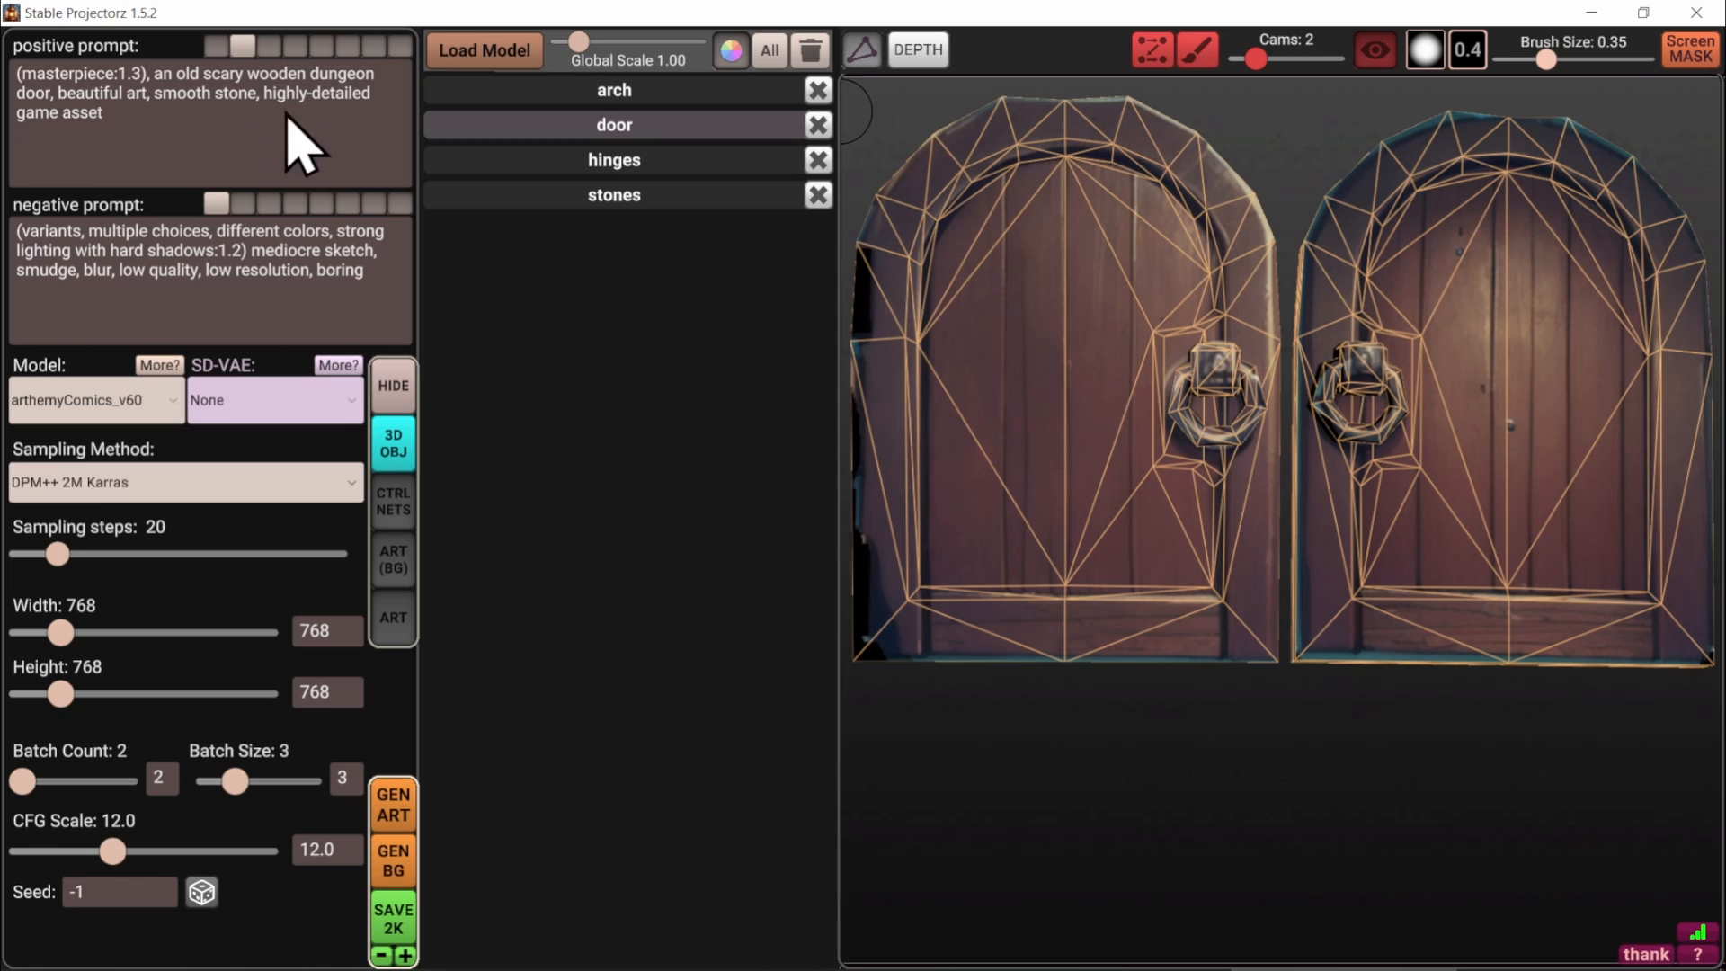
pyautogui.moveTo(263, 92); pyautogui.dragTo(150, 90)
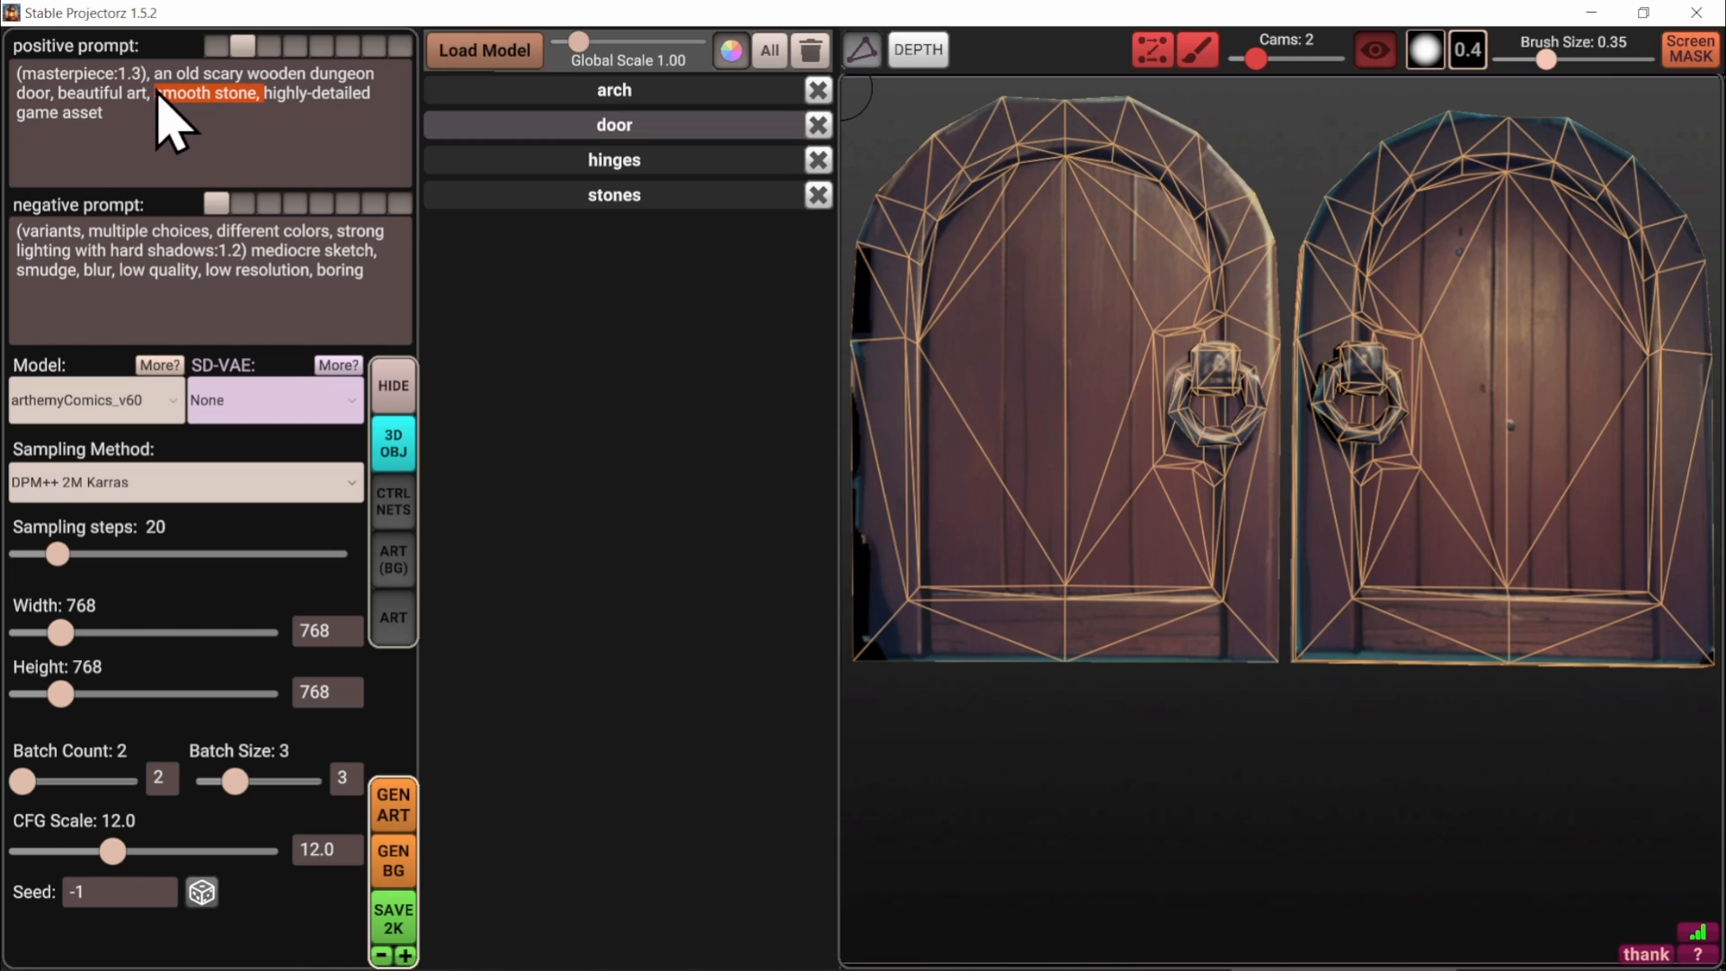
pyautogui.press('BackSpace')
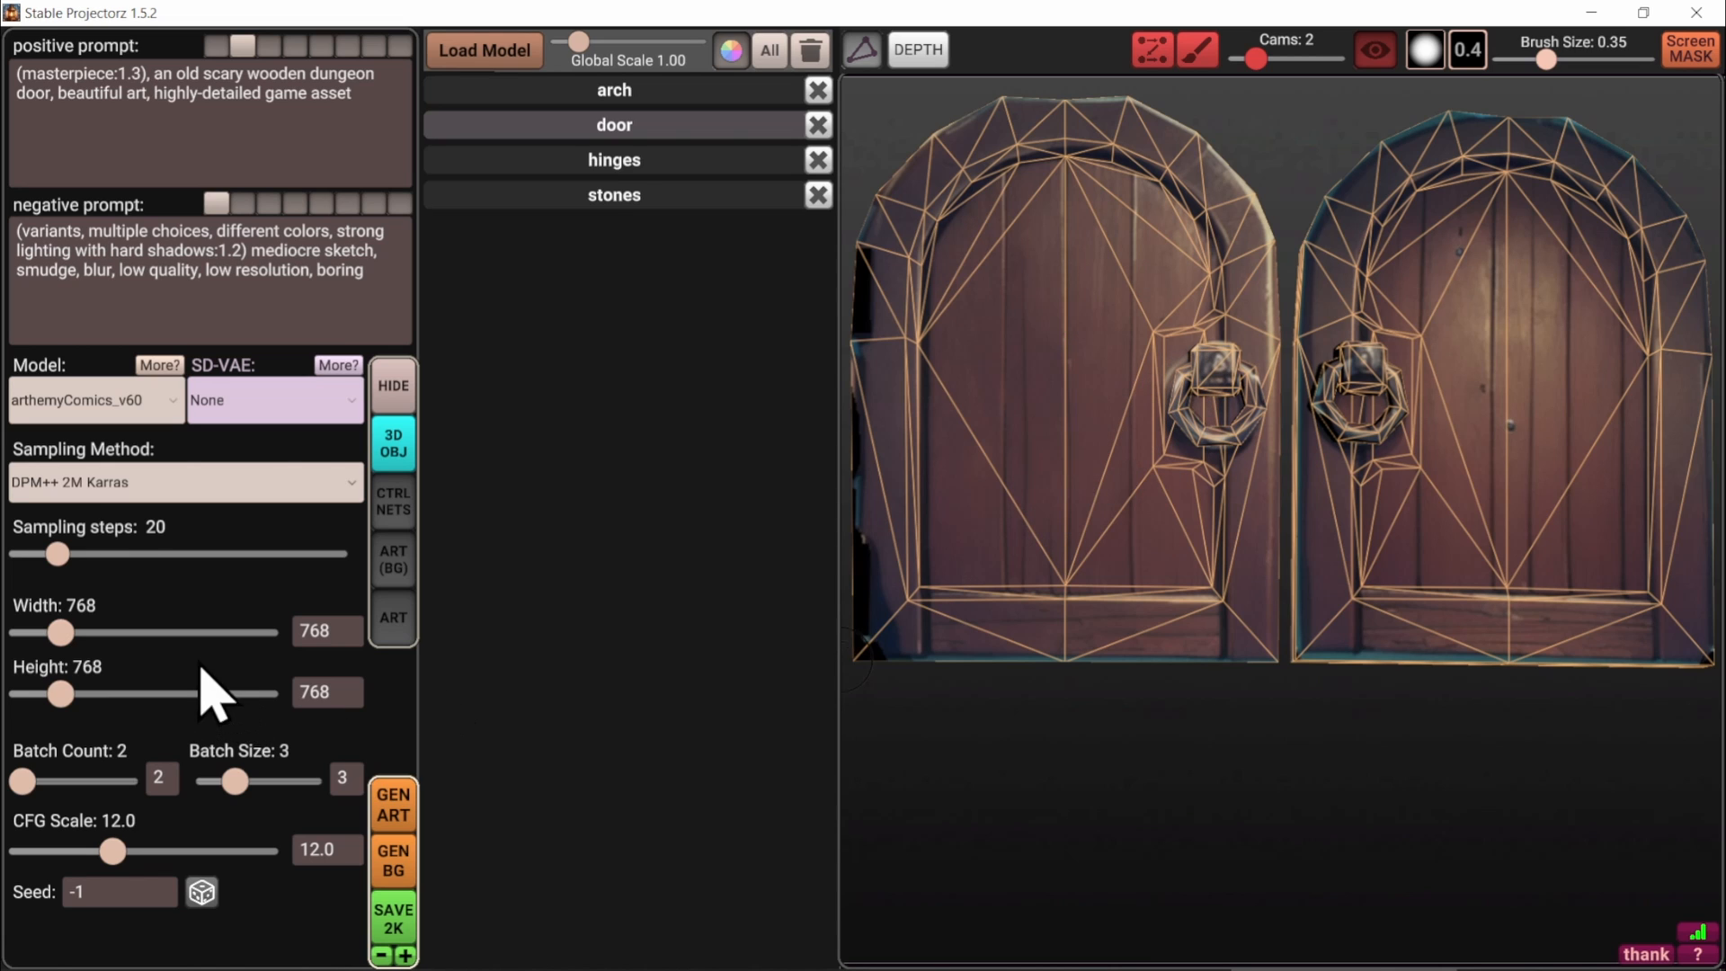
# Set the width and height of the generated images to 1024
pyautogui.click(329, 690)
pyautogui.write('1024')
pyautogui.press('Return')
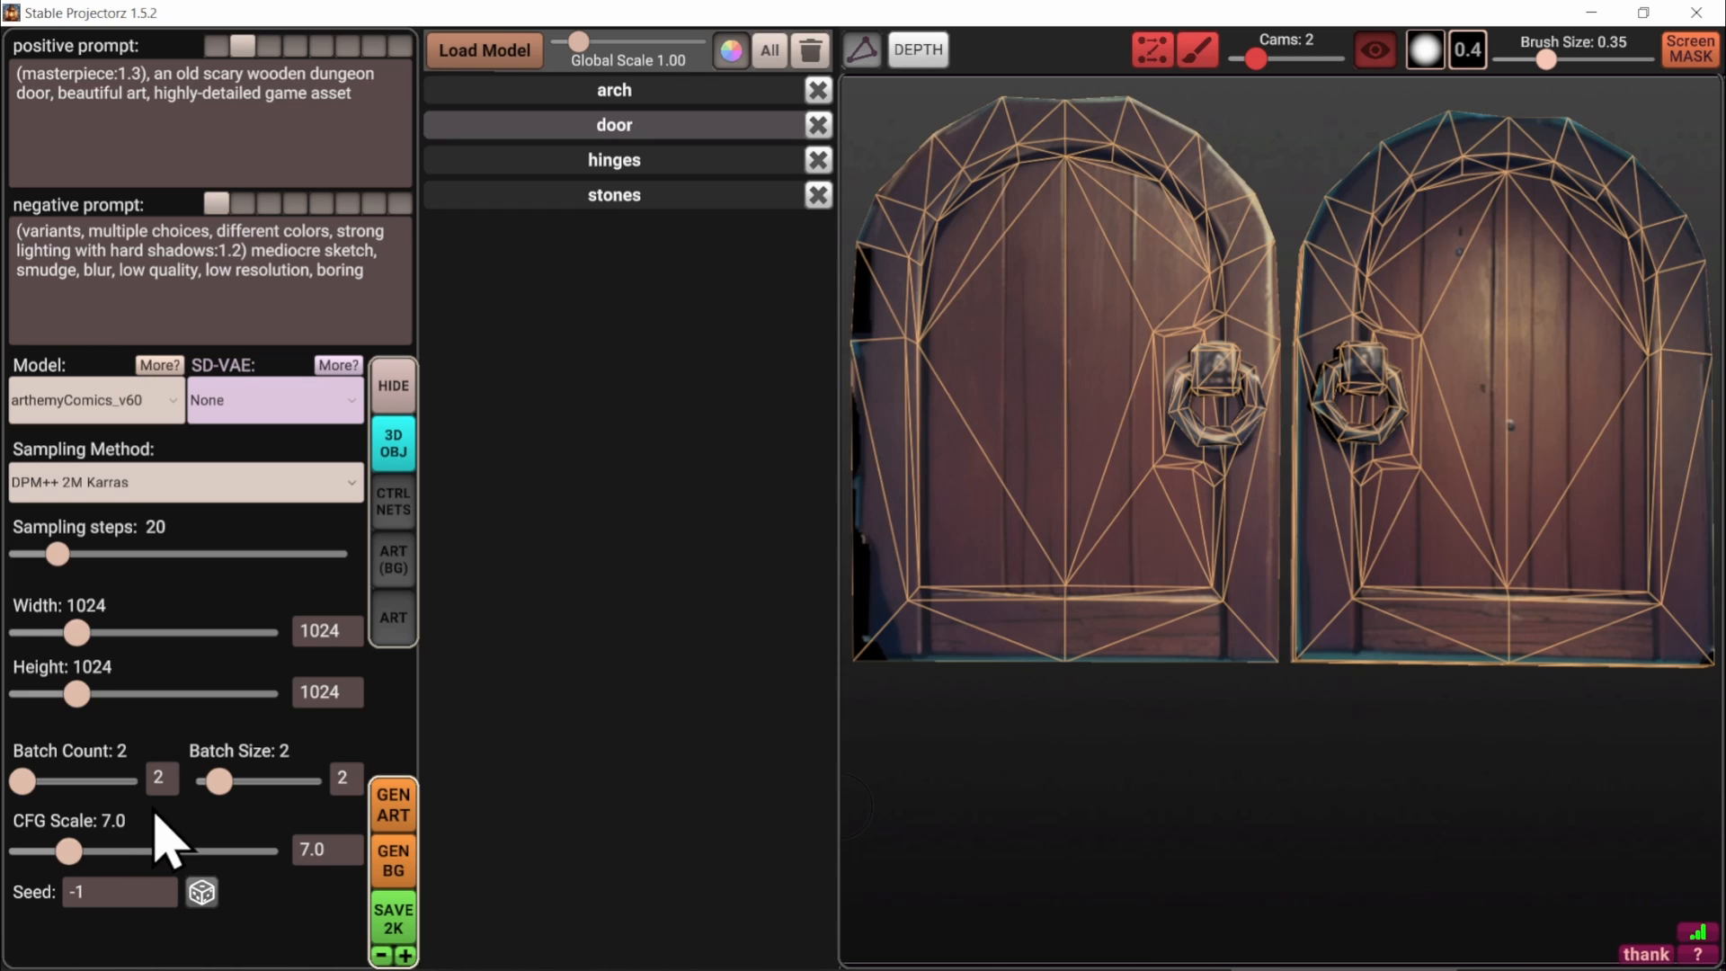
# Generate the art for the two door views and display the generated images as they are produced
pyautogui.click(397, 809)
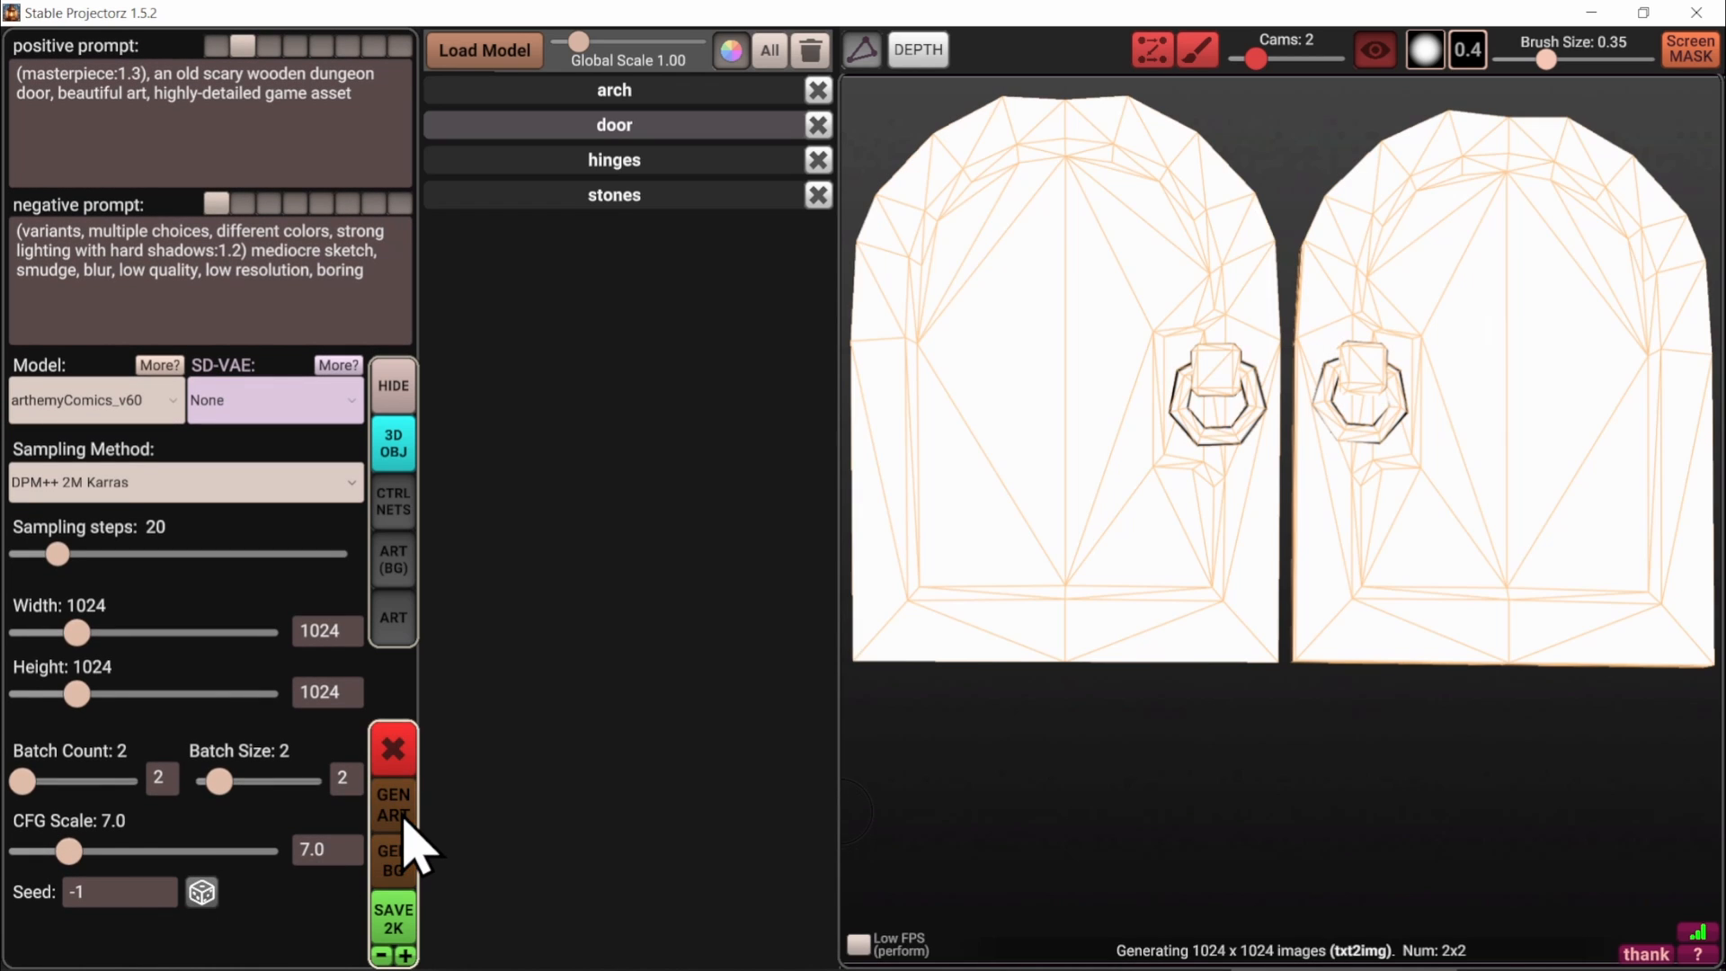
pyautogui.click(403, 633)
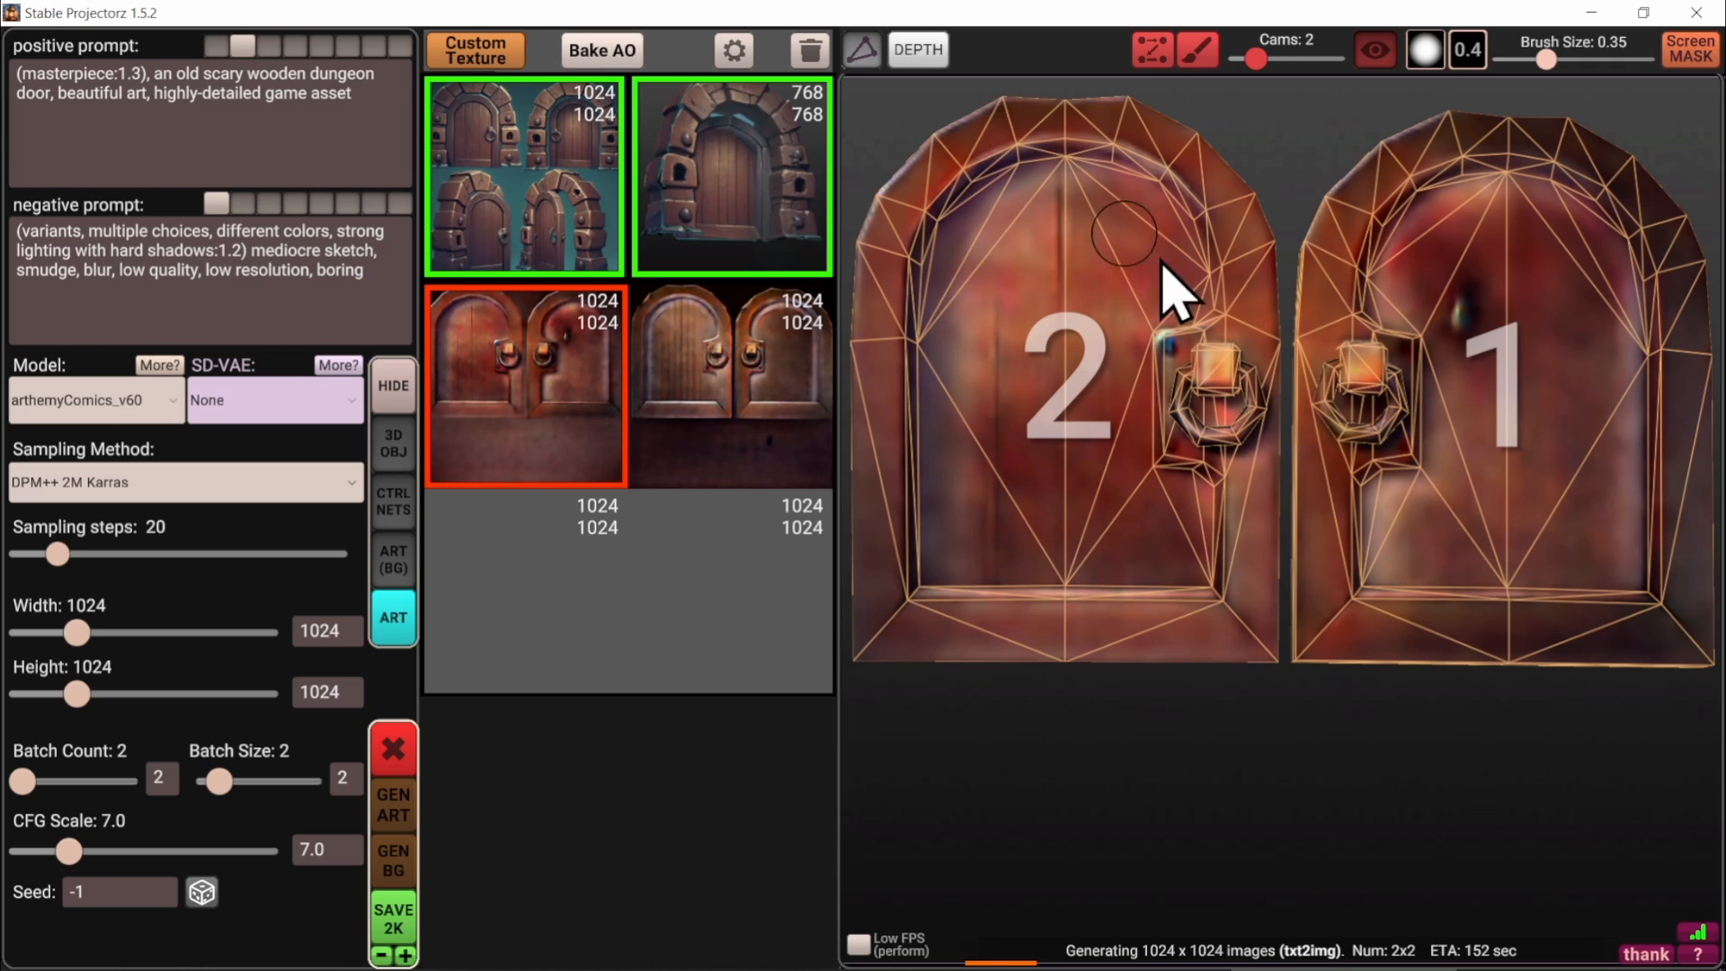
pyautogui.click(394, 496)
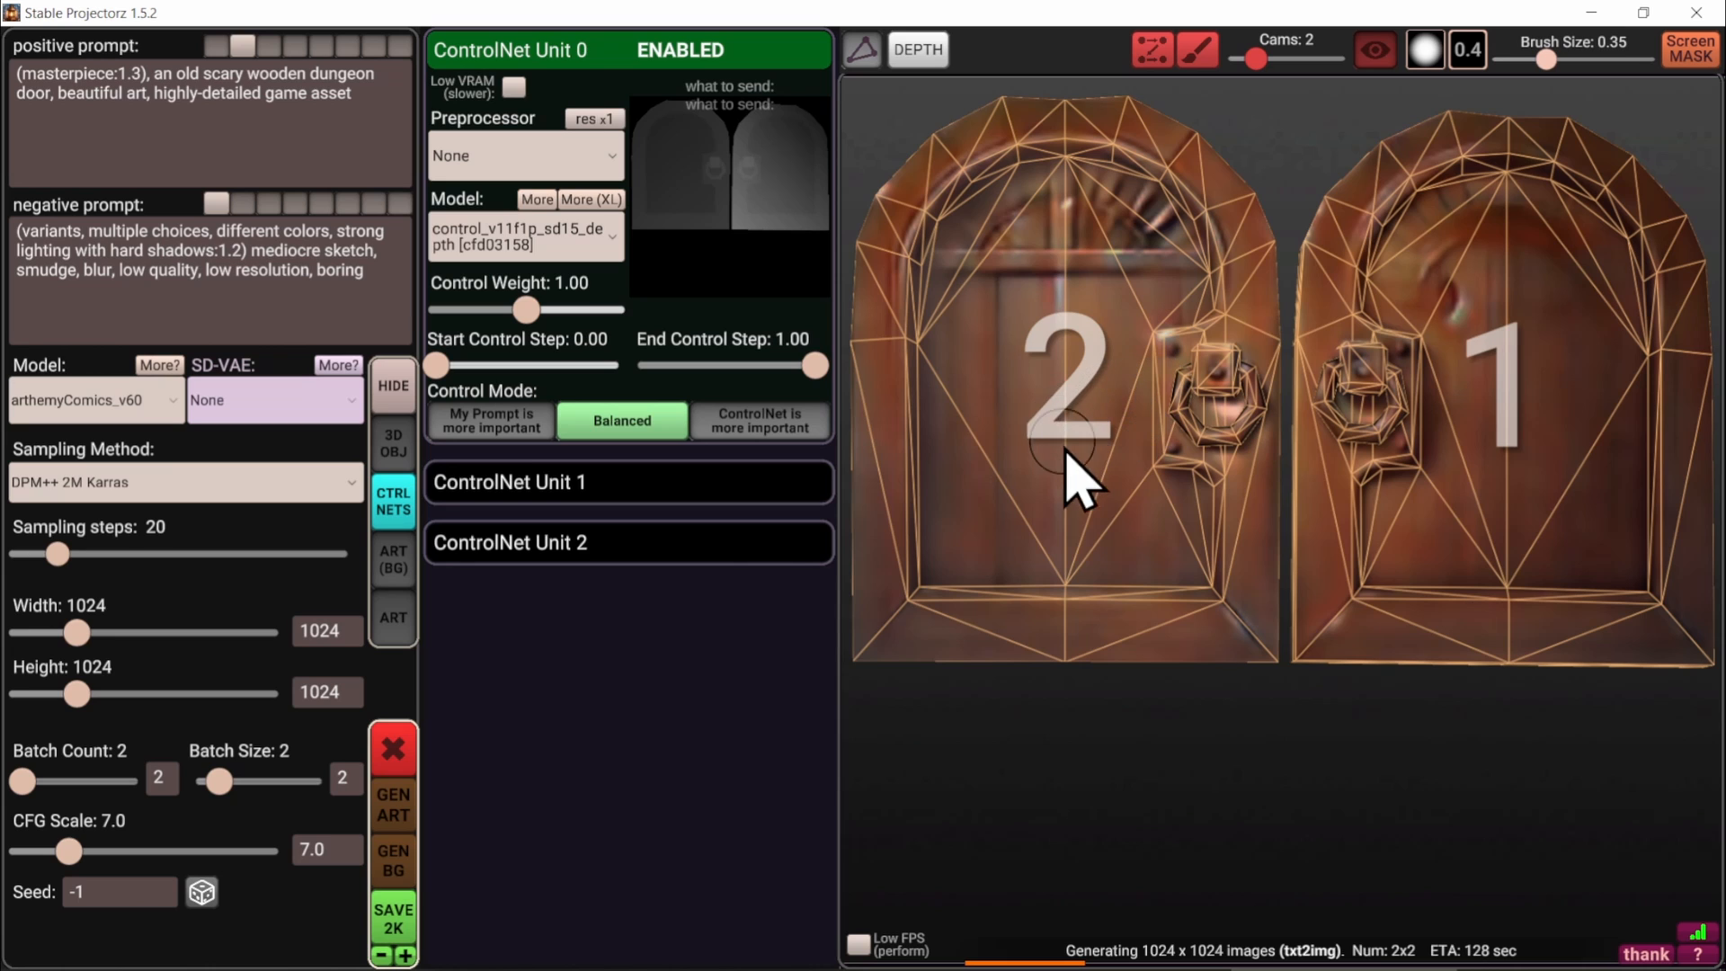
pyautogui.click(393, 449)
pyautogui.click(396, 557)
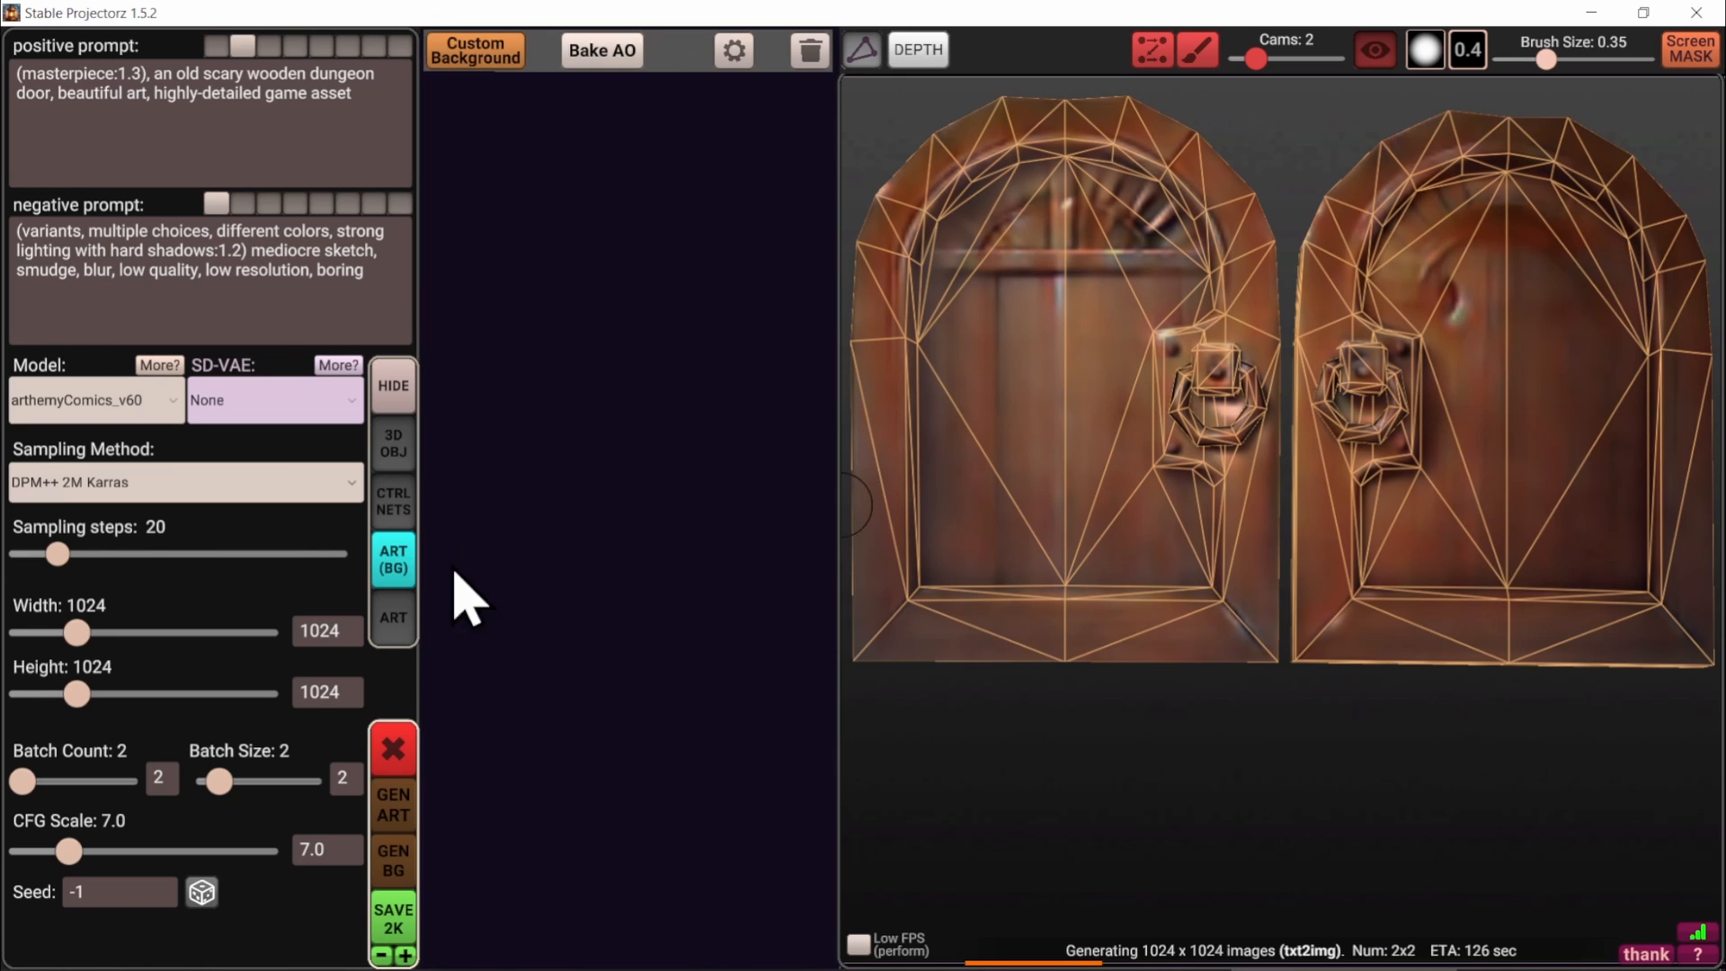
pyautogui.click(392, 618)
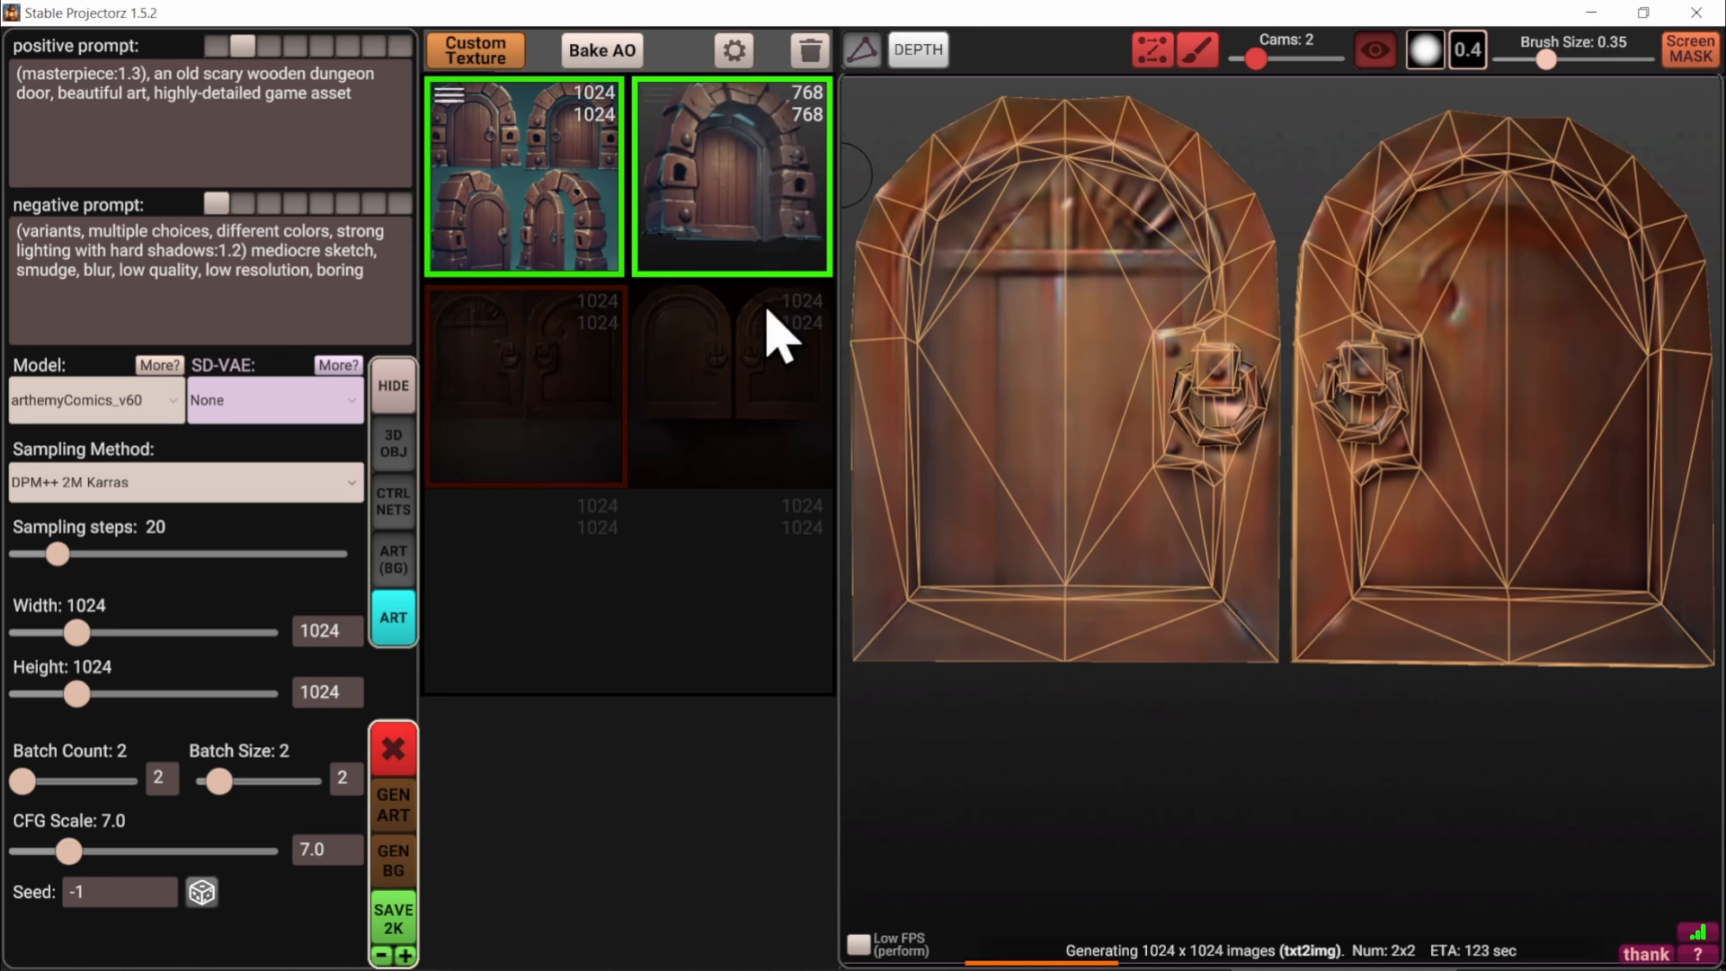
pyautogui.click(395, 506)
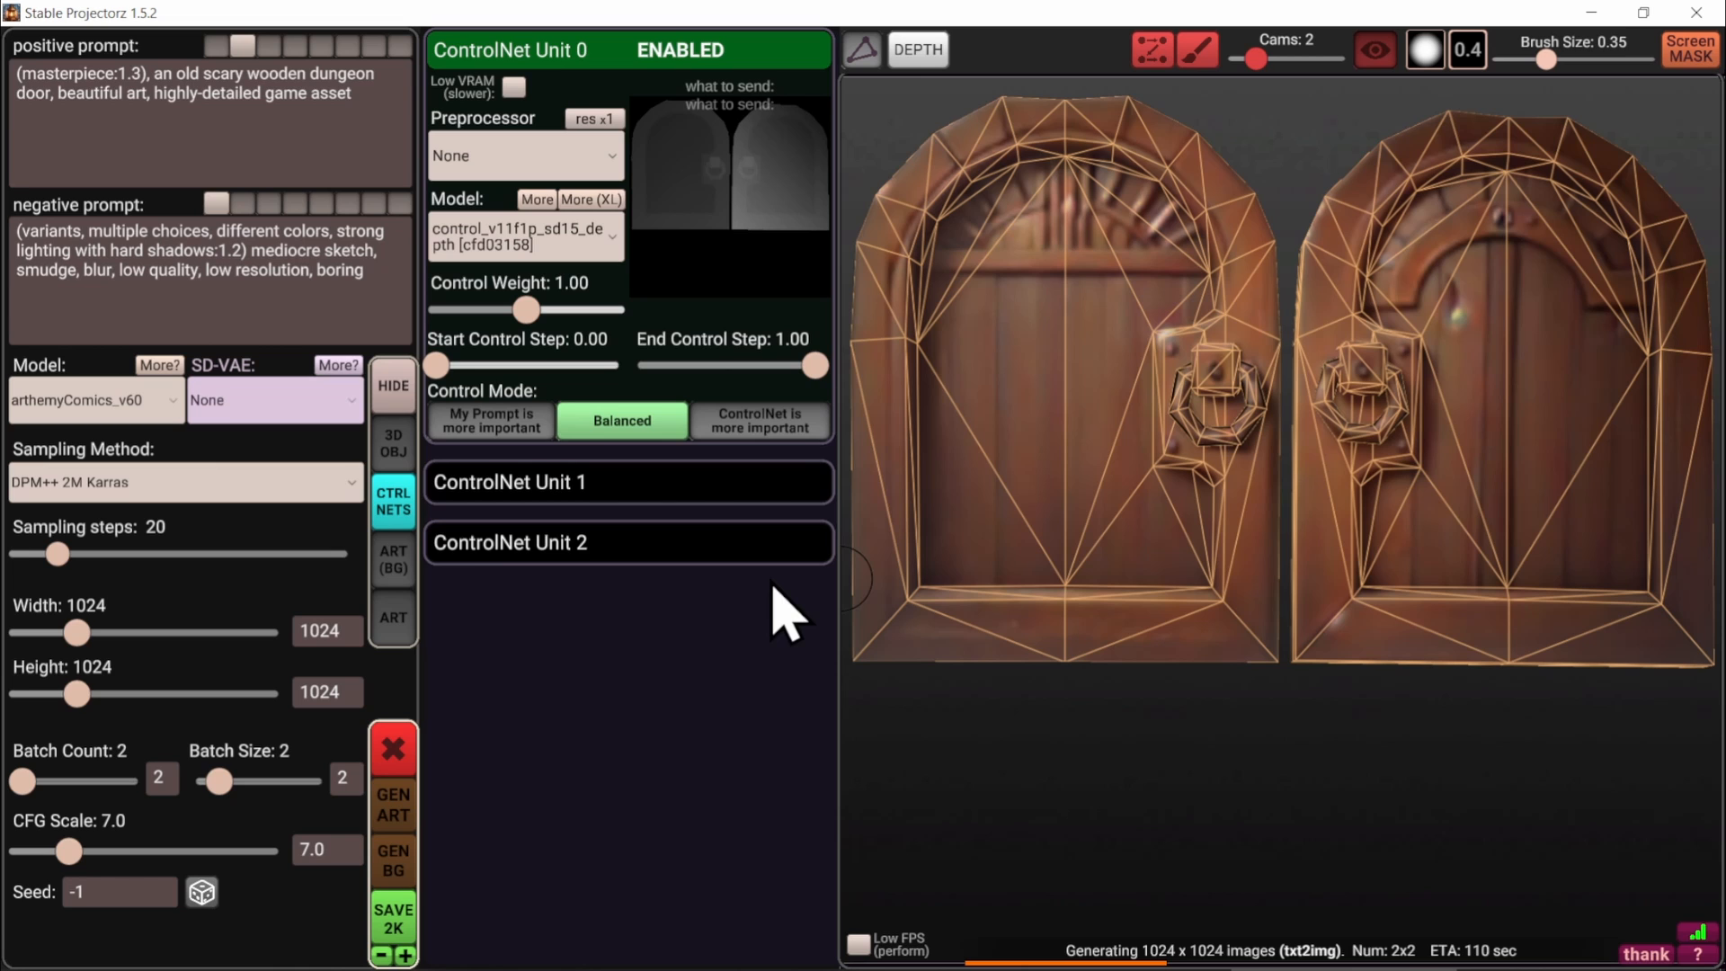
pyautogui.click(395, 620)
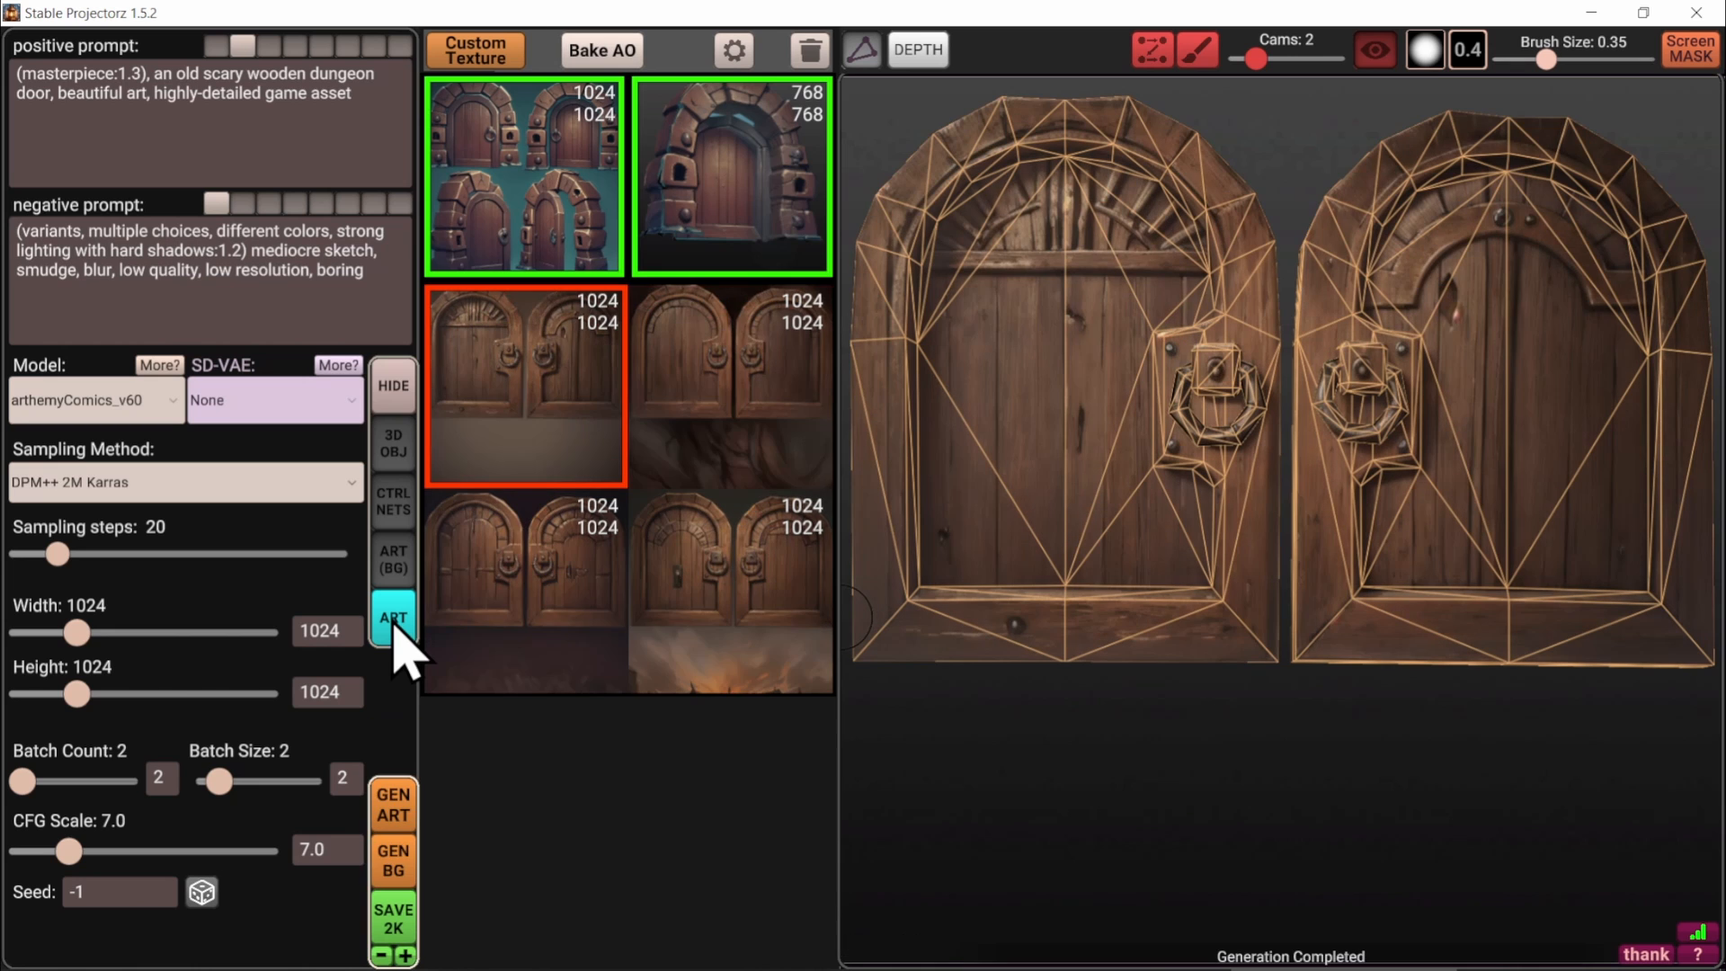
# Hide the mesh wireframe and bring the stones, hinges and arch back into view together with the door
pyautogui.click(862, 49)
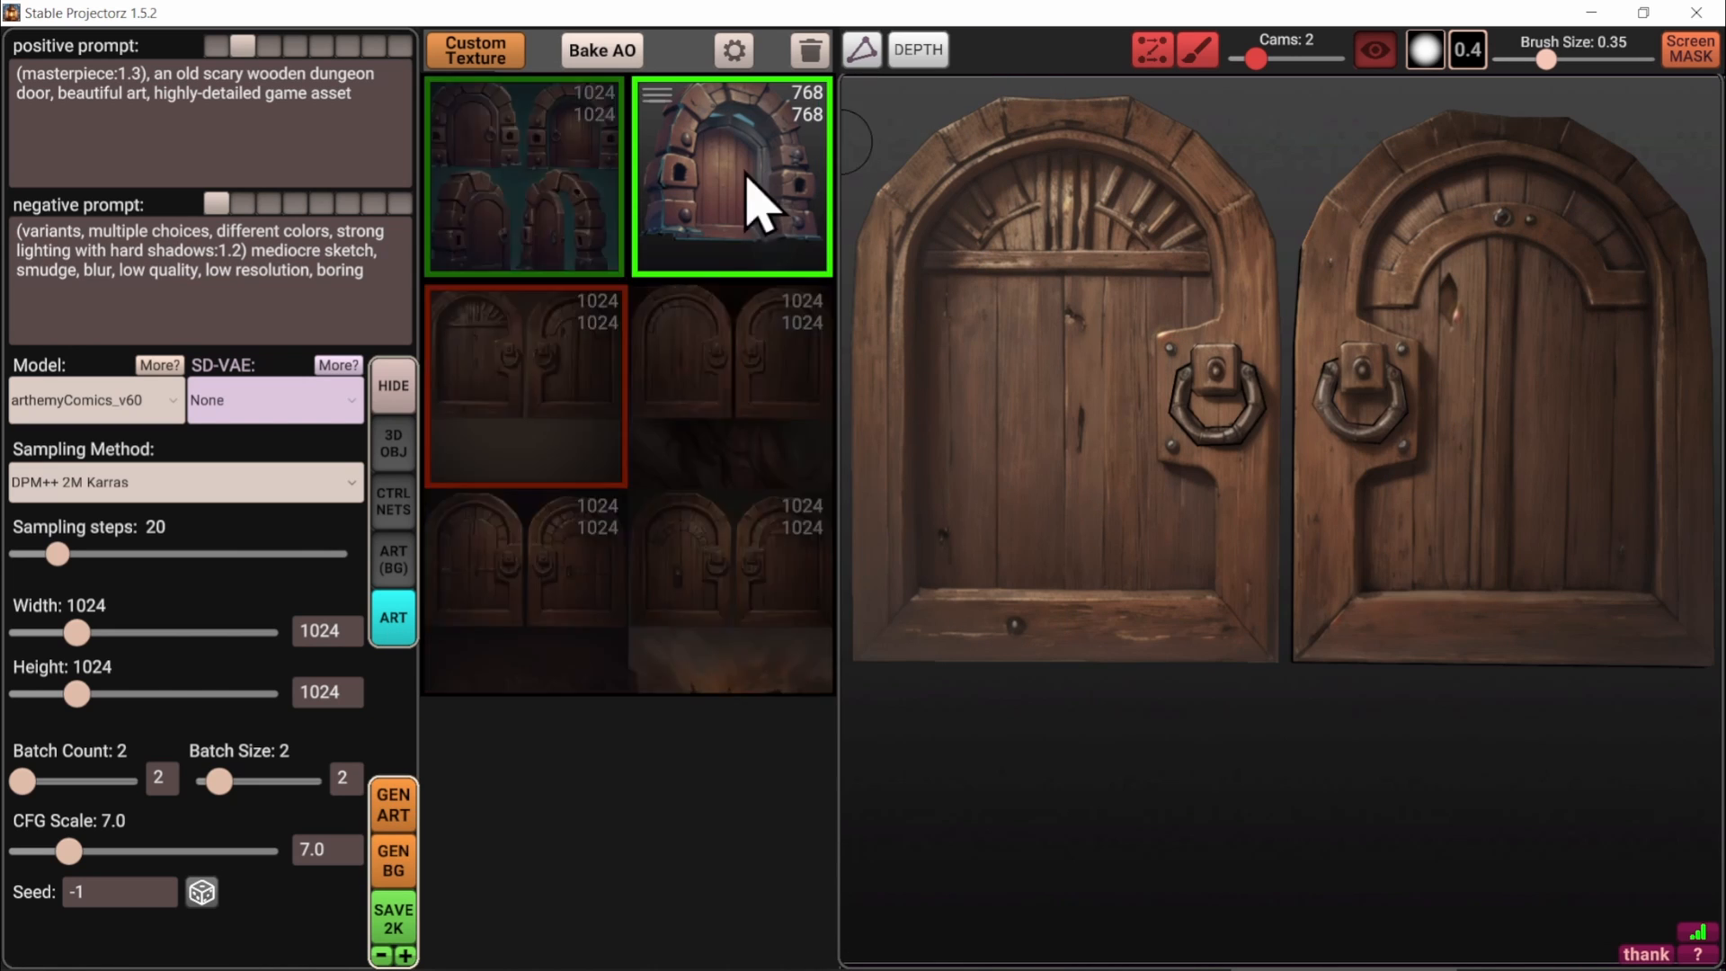
pyautogui.moveTo(459, 477)
pyautogui.click(406, 449)
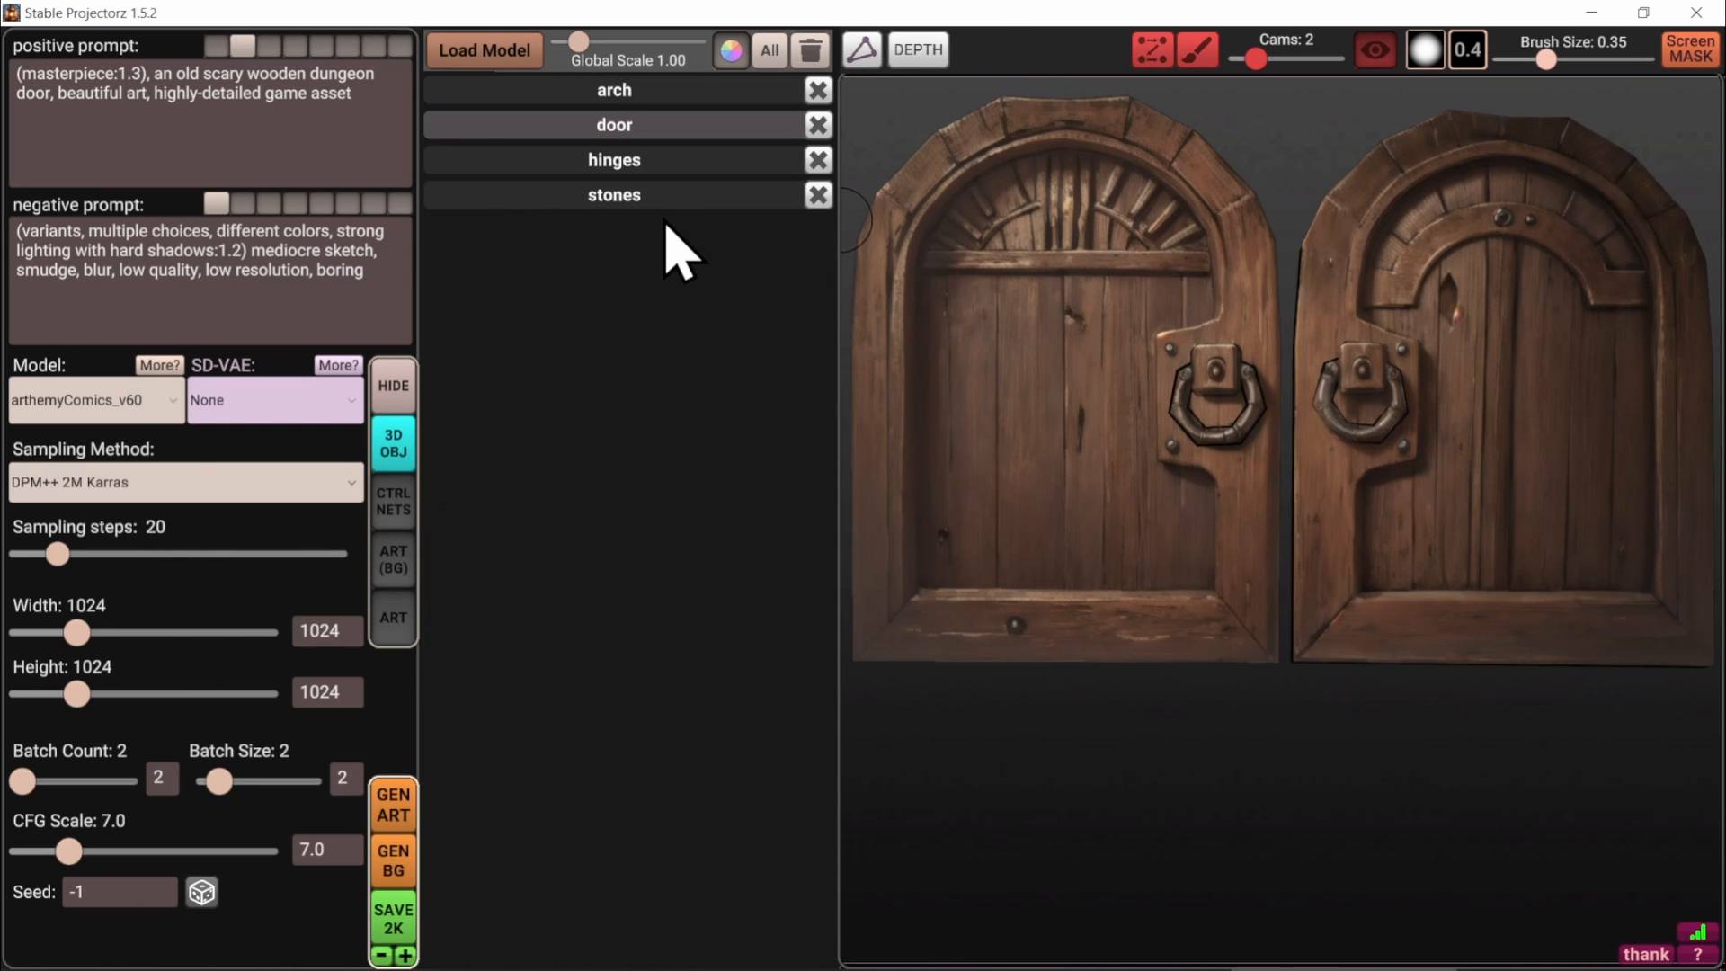
pyautogui.keyDown('shift'); pyautogui.click(656, 197); pyautogui.keyUp('shift')
pyautogui.keyDown('shift'); pyautogui.click(660, 163); pyautogui.keyUp('shift')
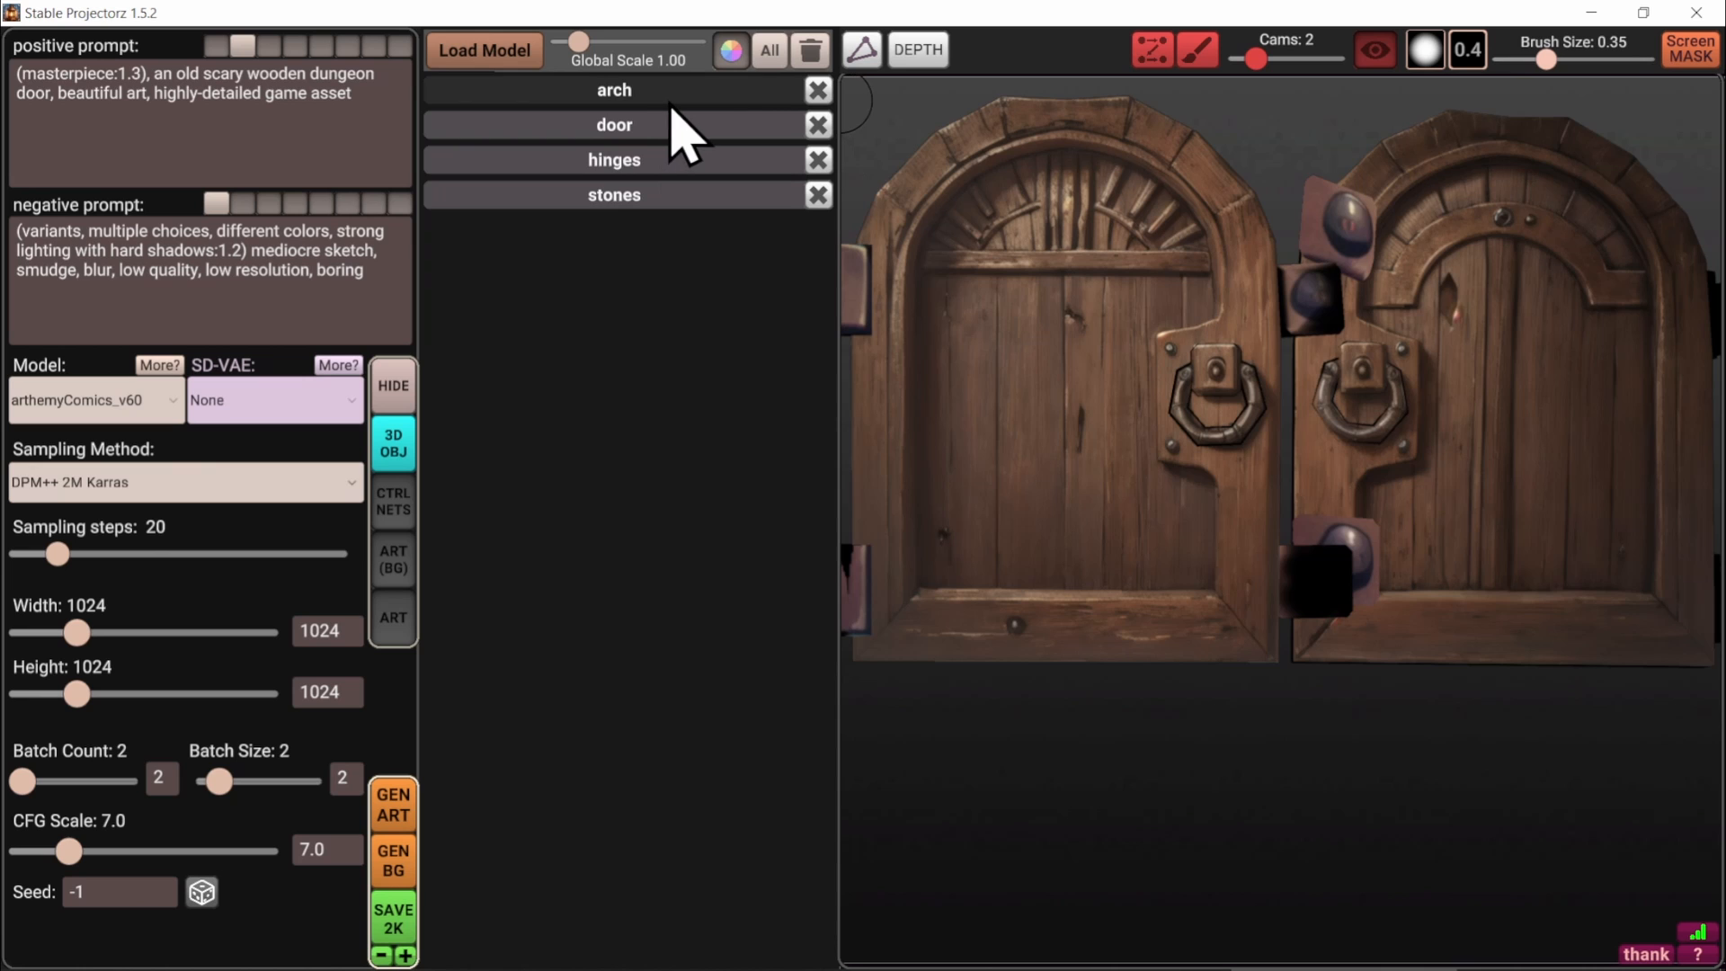
pyautogui.click(760, 52)
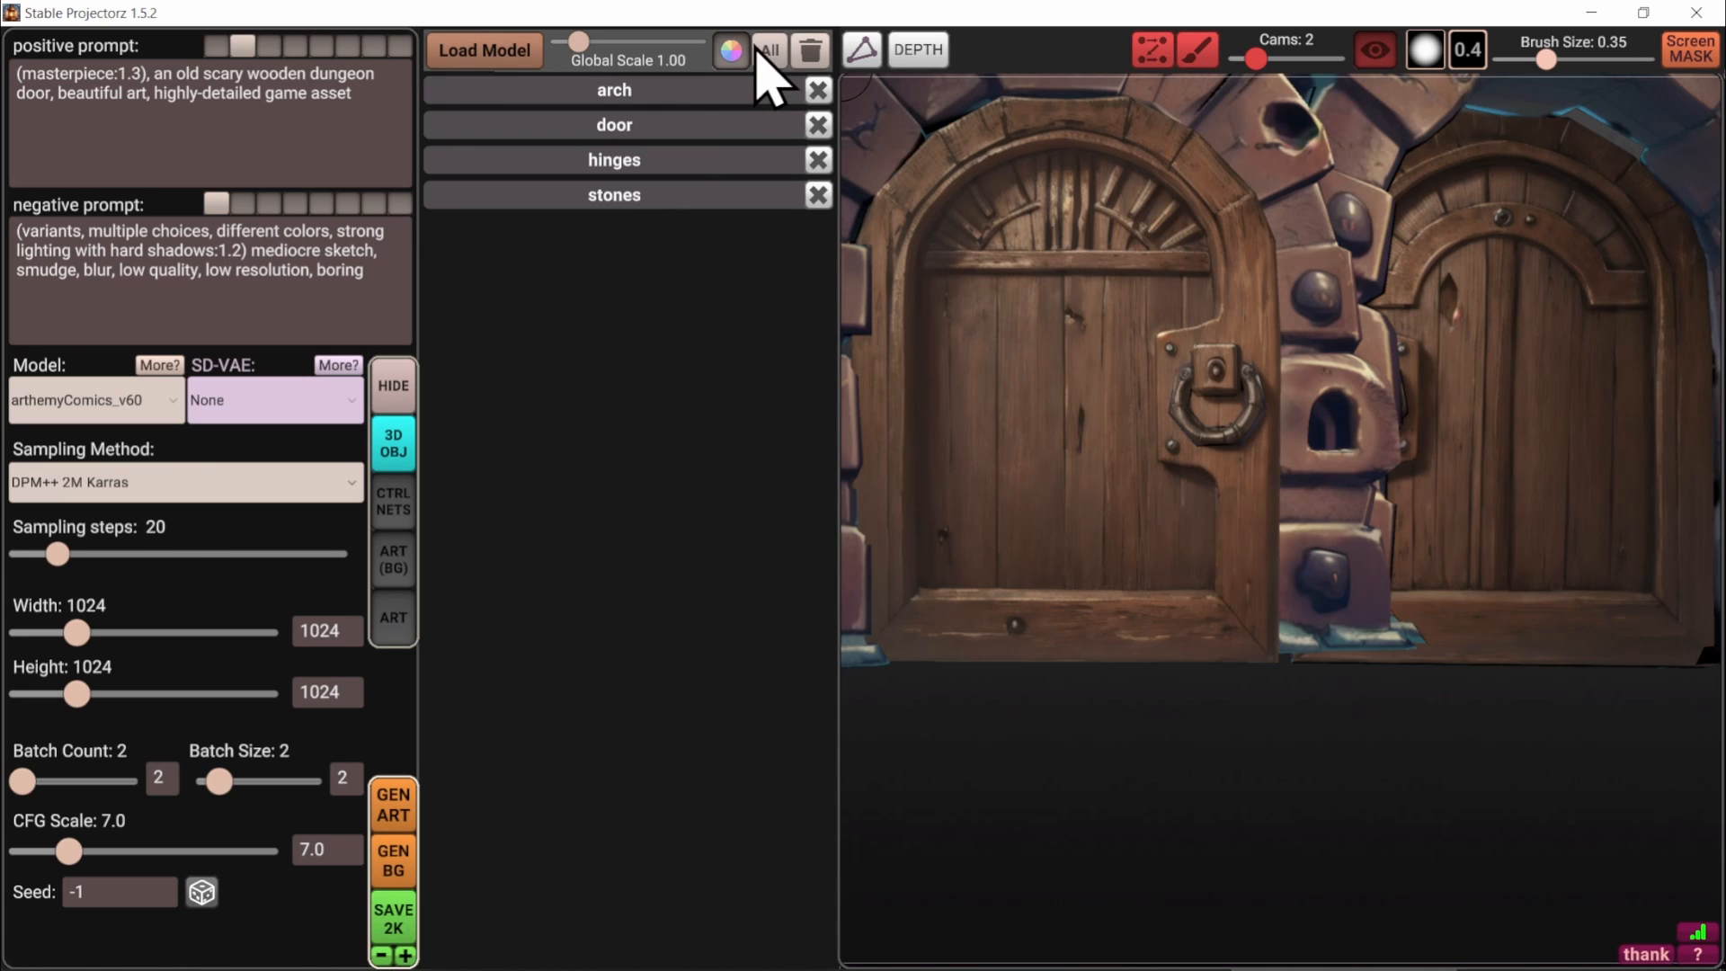
# Compare the generated door textures on the complete entrance in both views and apply the third image of the batch
pyautogui.click(392, 627)
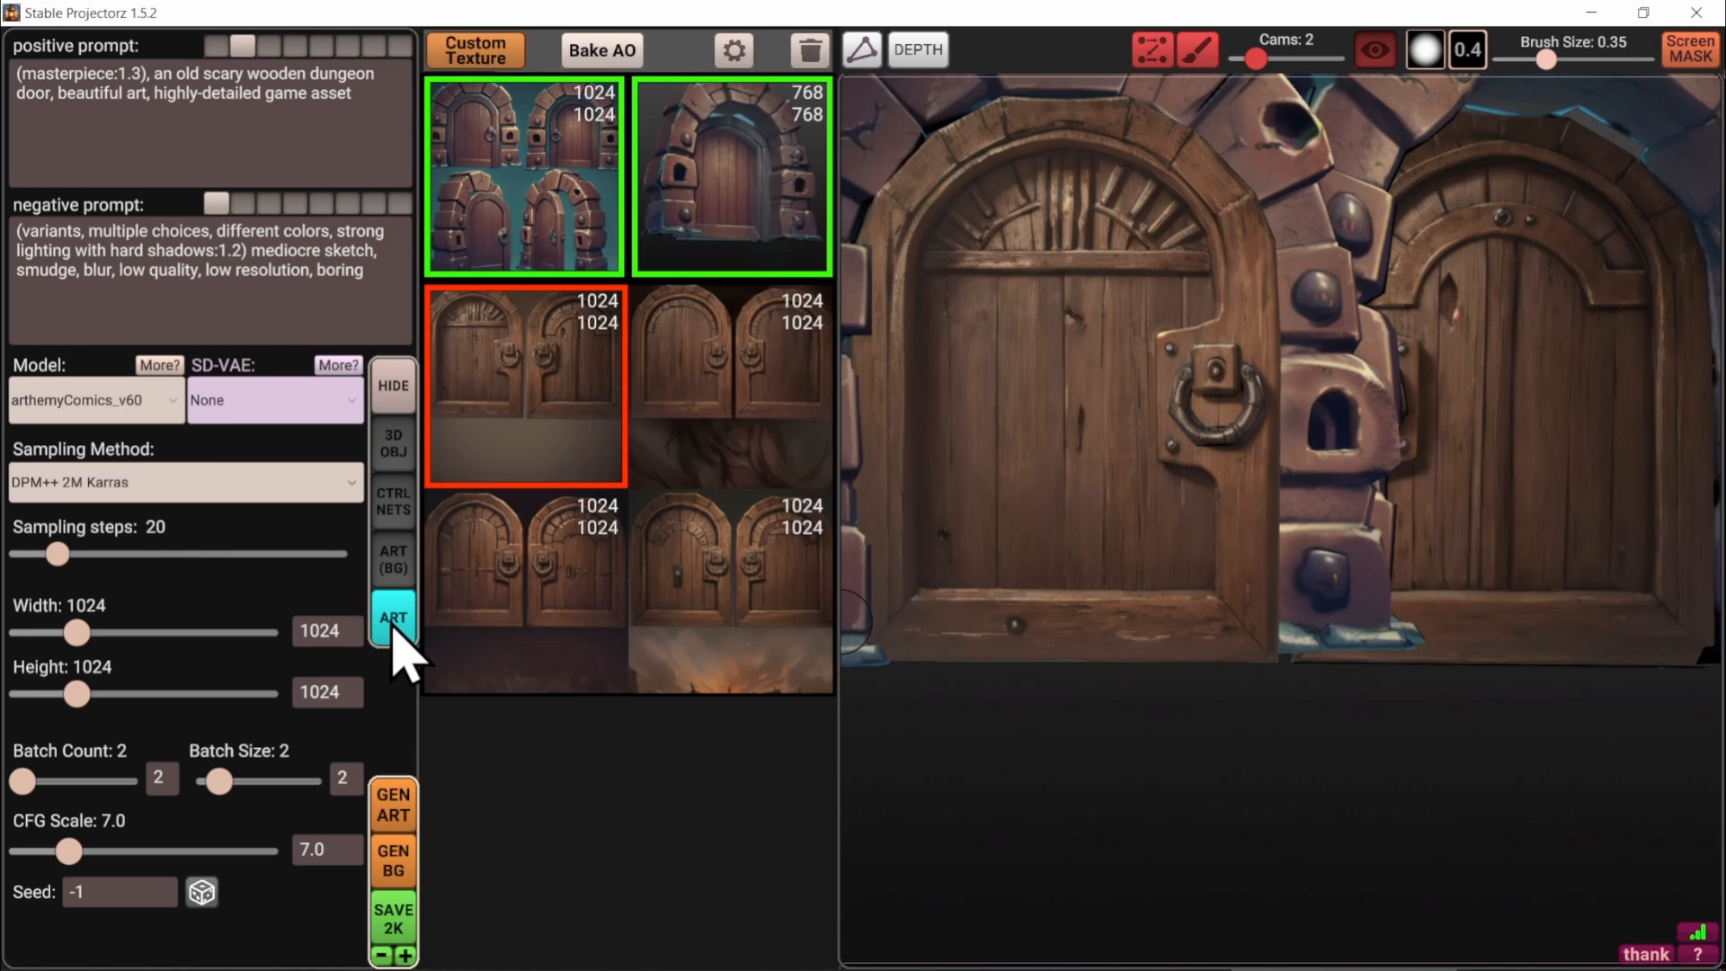
pyautogui.scroll(-2, 1078, 550)
pyautogui.scroll(-5, 1541, 477)
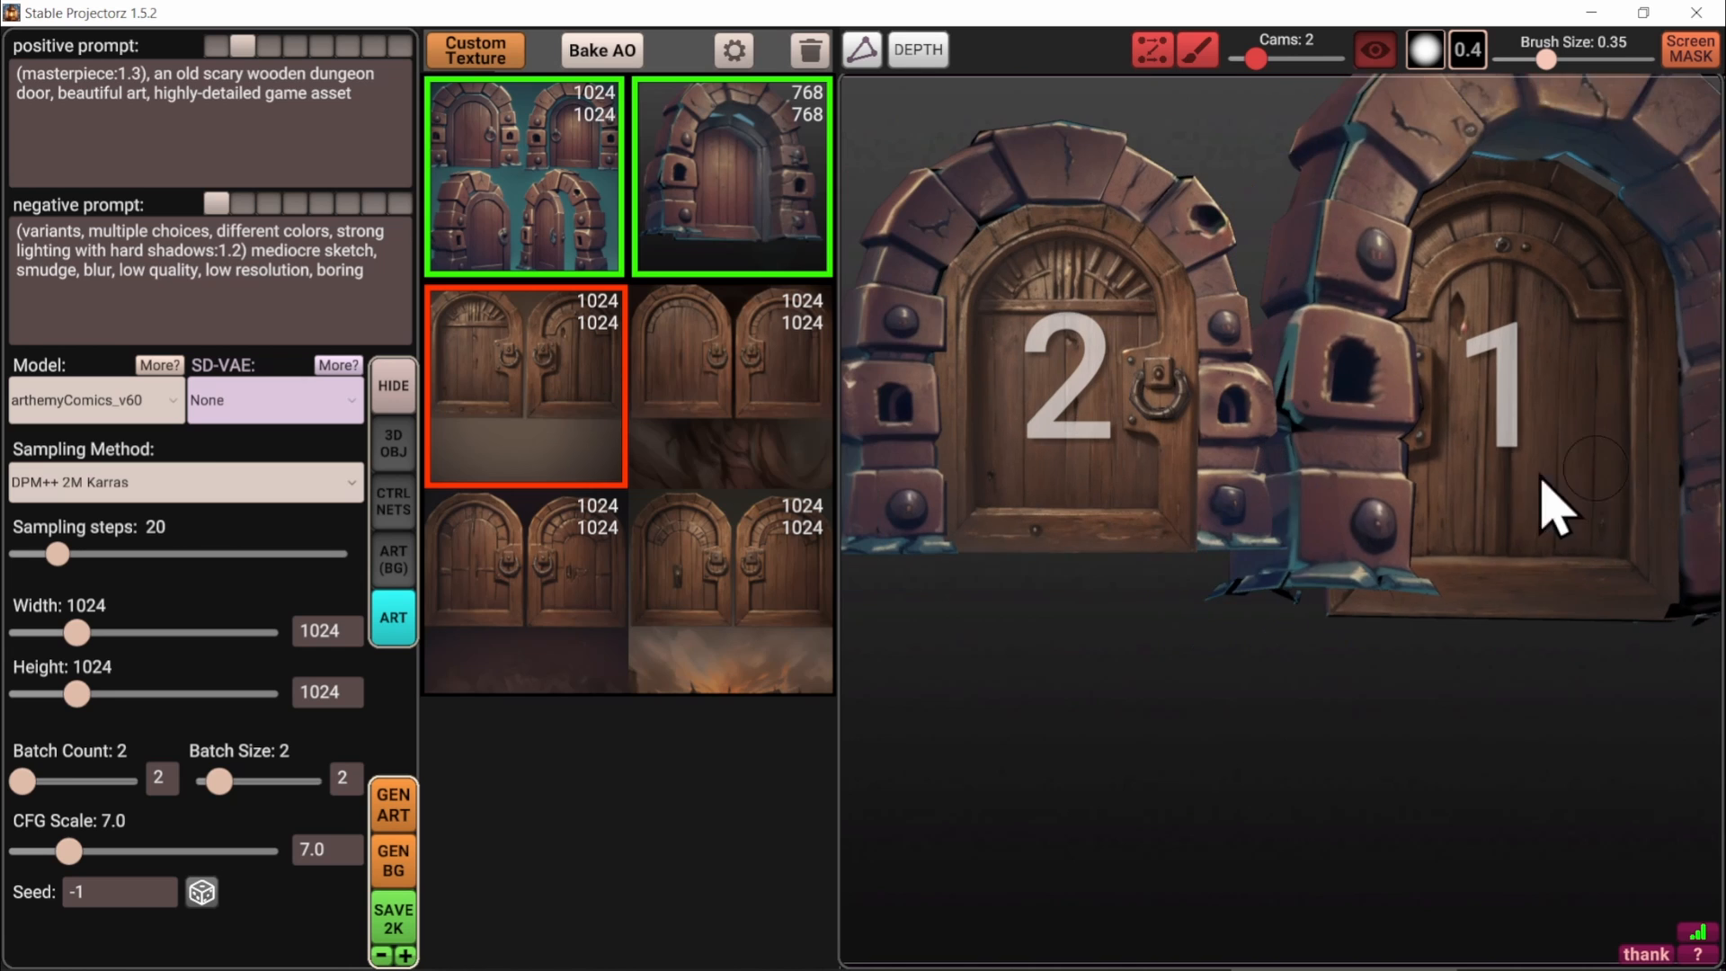
pyautogui.scroll(-1, 1070, 377)
pyautogui.moveTo(1488, 379)
pyautogui.keyDown('alt'); pyautogui.mouseDown()
pyautogui.moveTo(1212, 397)
pyautogui.moveTo(1491, 394)
pyautogui.moveTo(1472, 388)
pyautogui.mouseUp(); pyautogui.keyUp('alt')
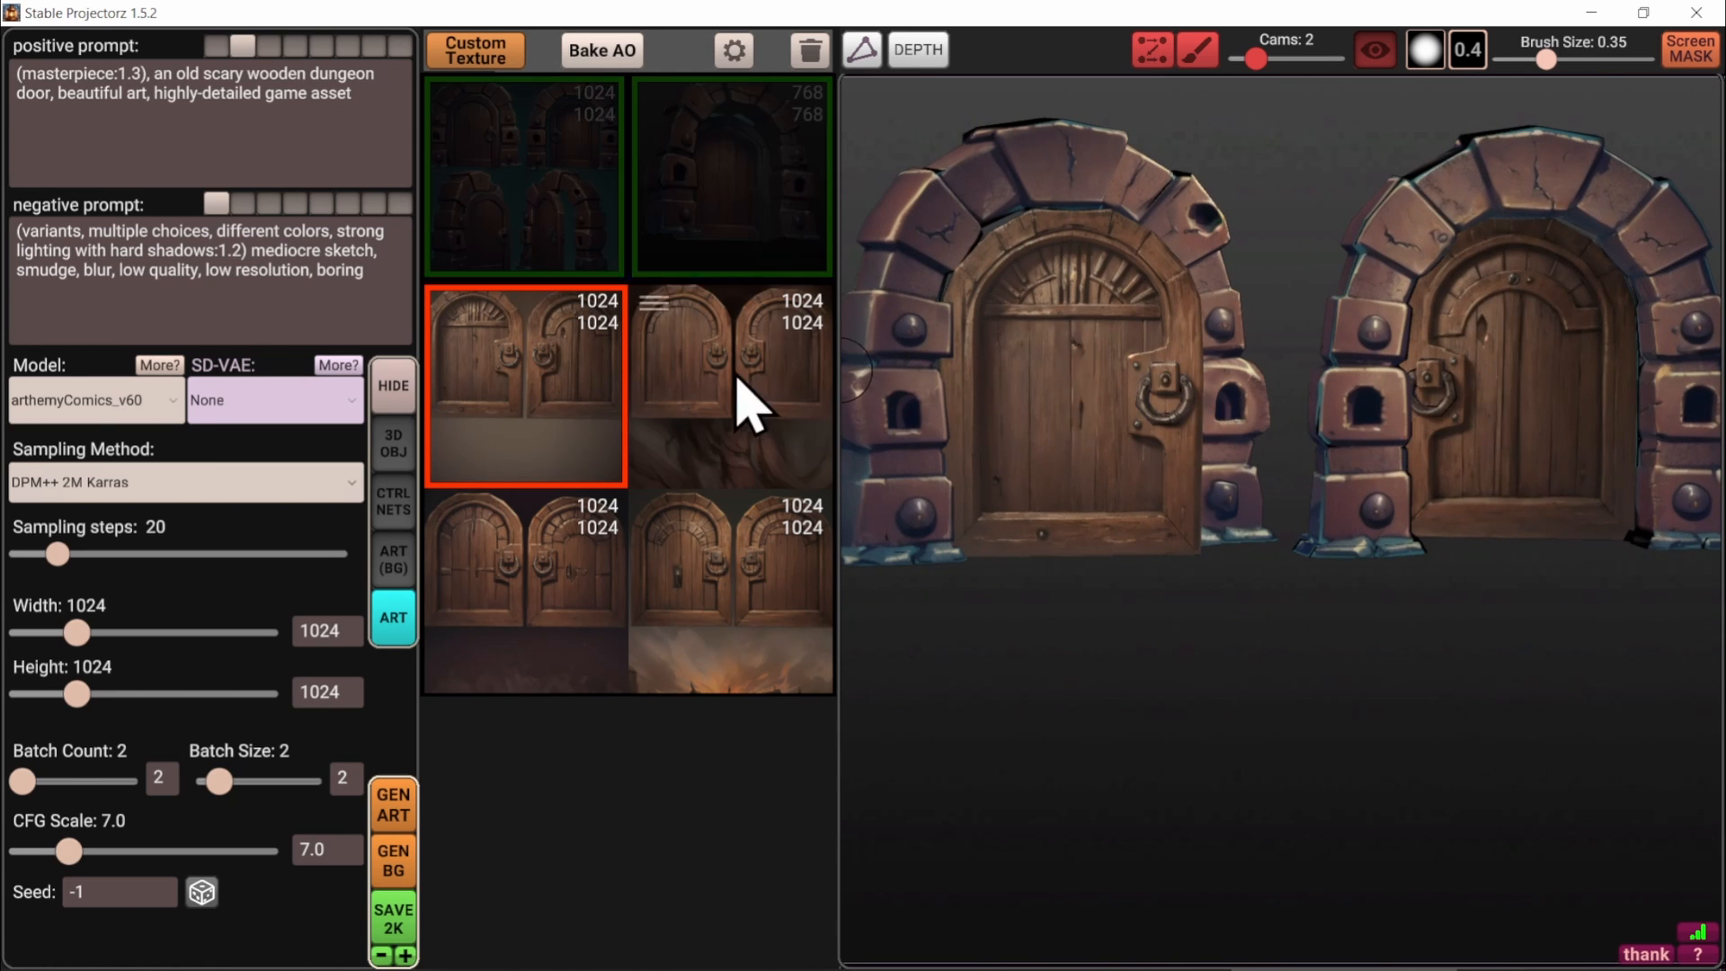
pyautogui.click(736, 381)
pyautogui.click(719, 545)
pyautogui.click(559, 543)
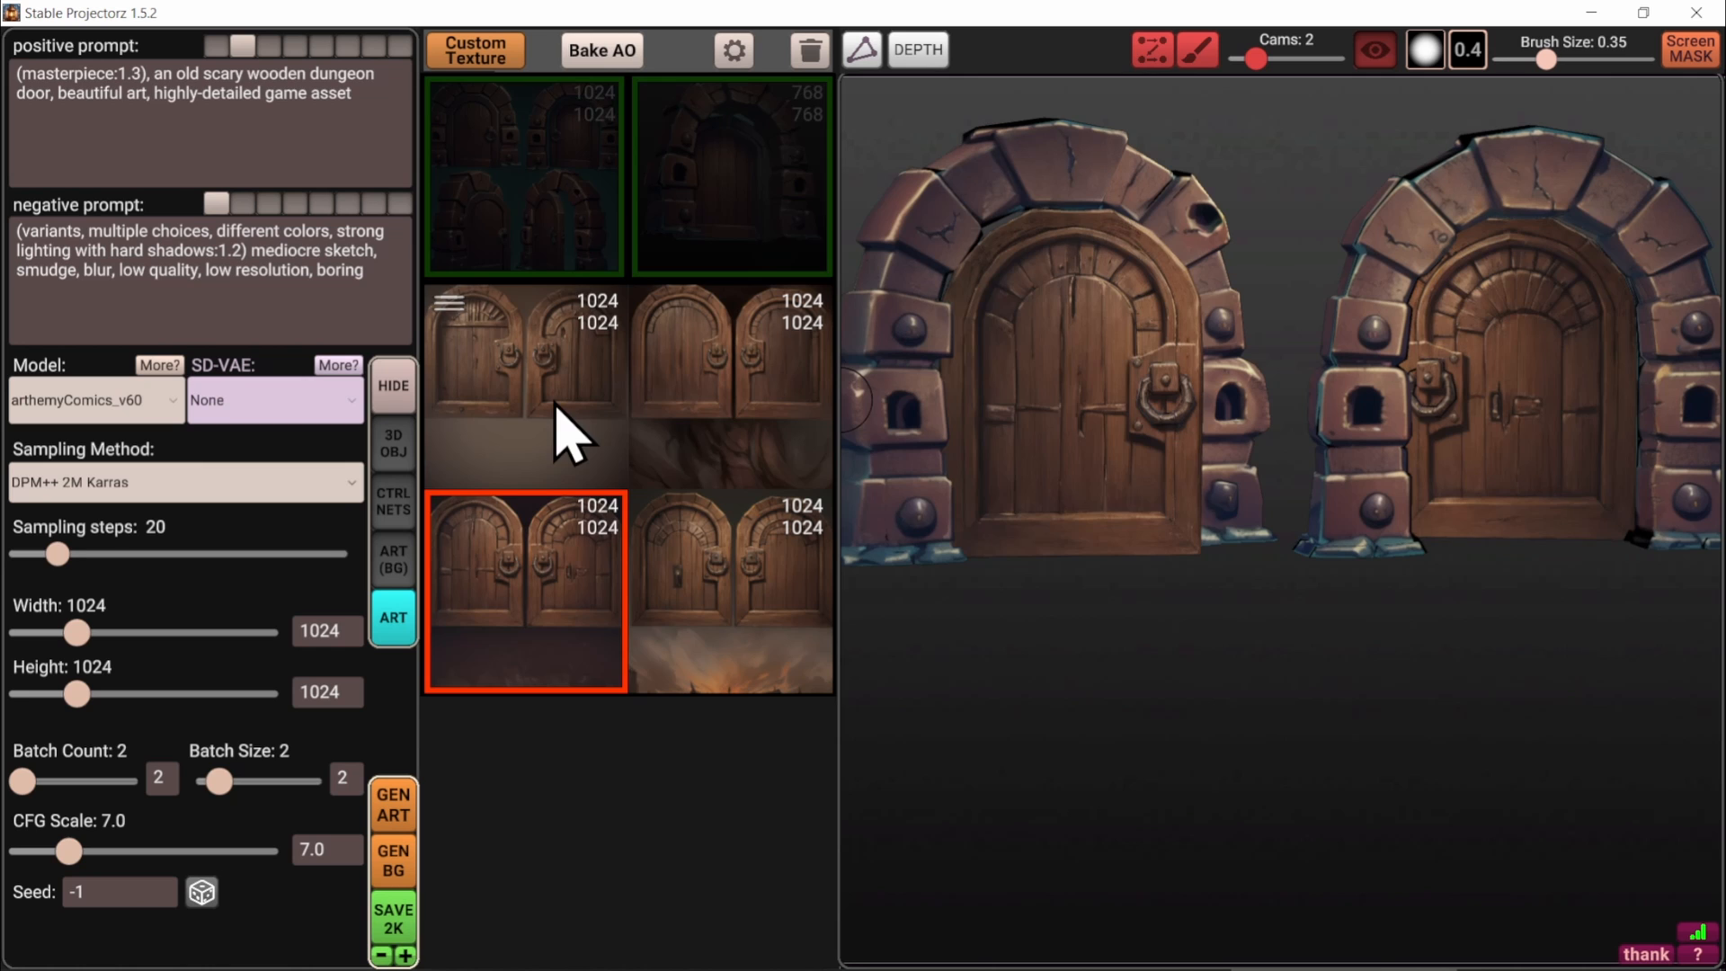
pyautogui.moveTo(560, 561)
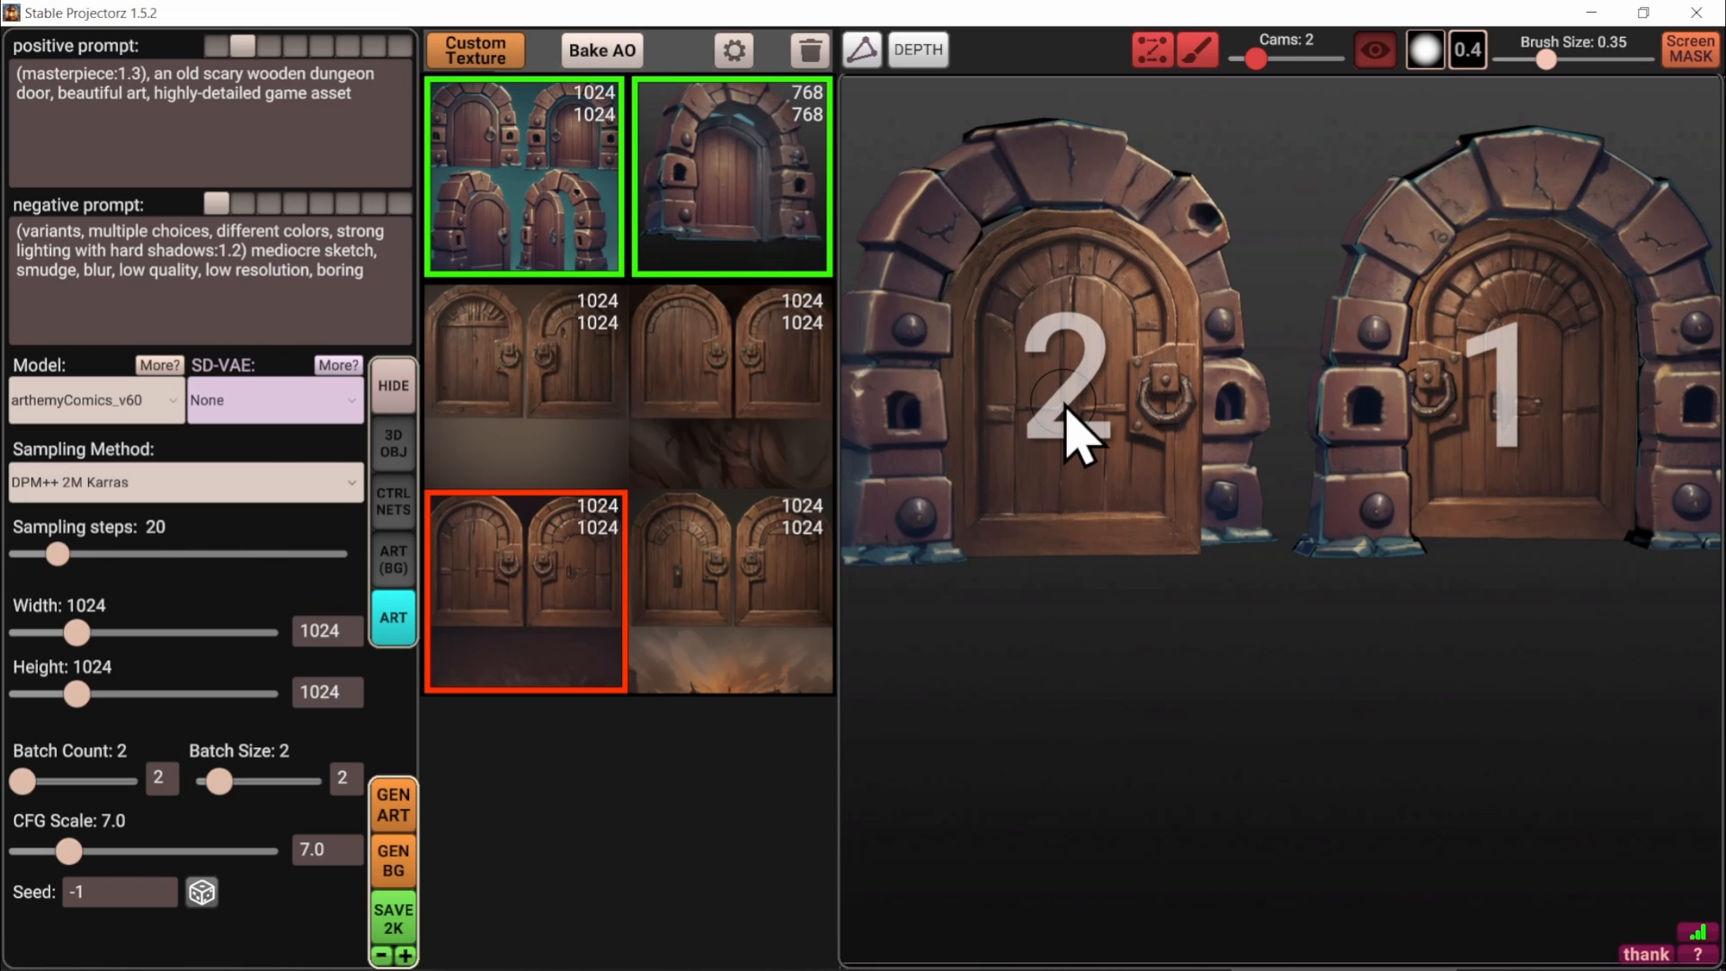
# Import dark.png from the pics folder as a custom background behind the entrance in a single camera view
pyautogui.moveTo(1067, 403); pyautogui.dragTo(1141, 459, button='middle')
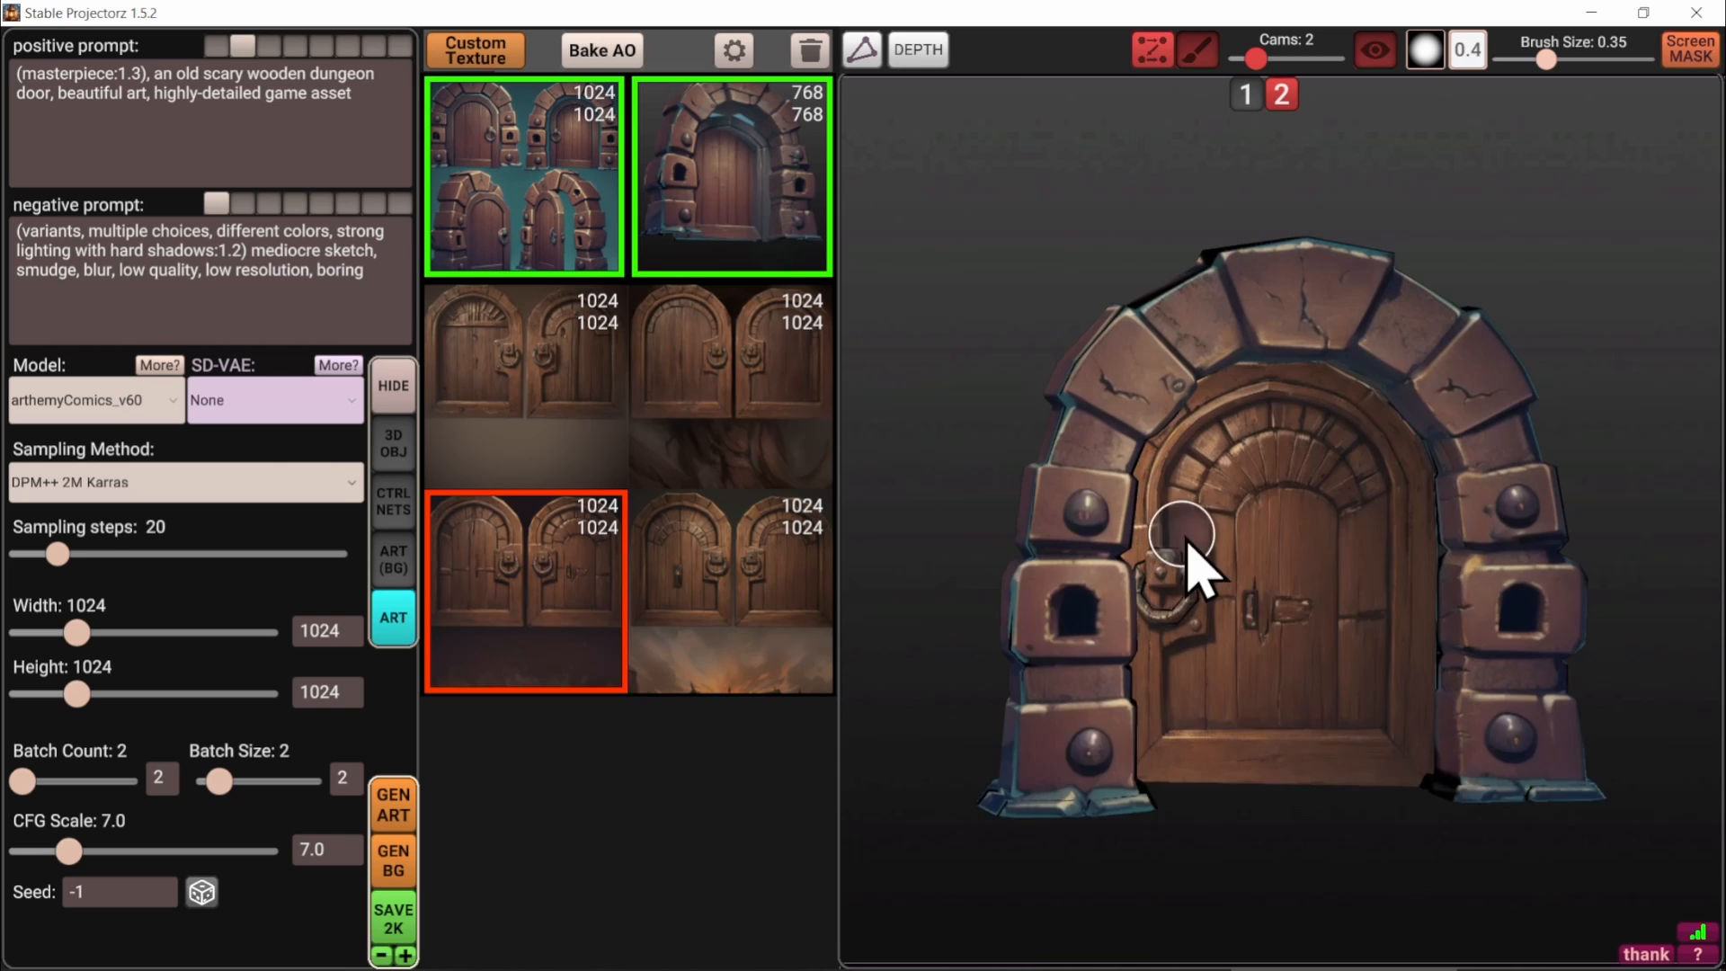
pyautogui.keyDown('alt'); pyautogui.moveTo(1185, 537); pyautogui.dragTo(1676, 652); pyautogui.keyUp('alt')
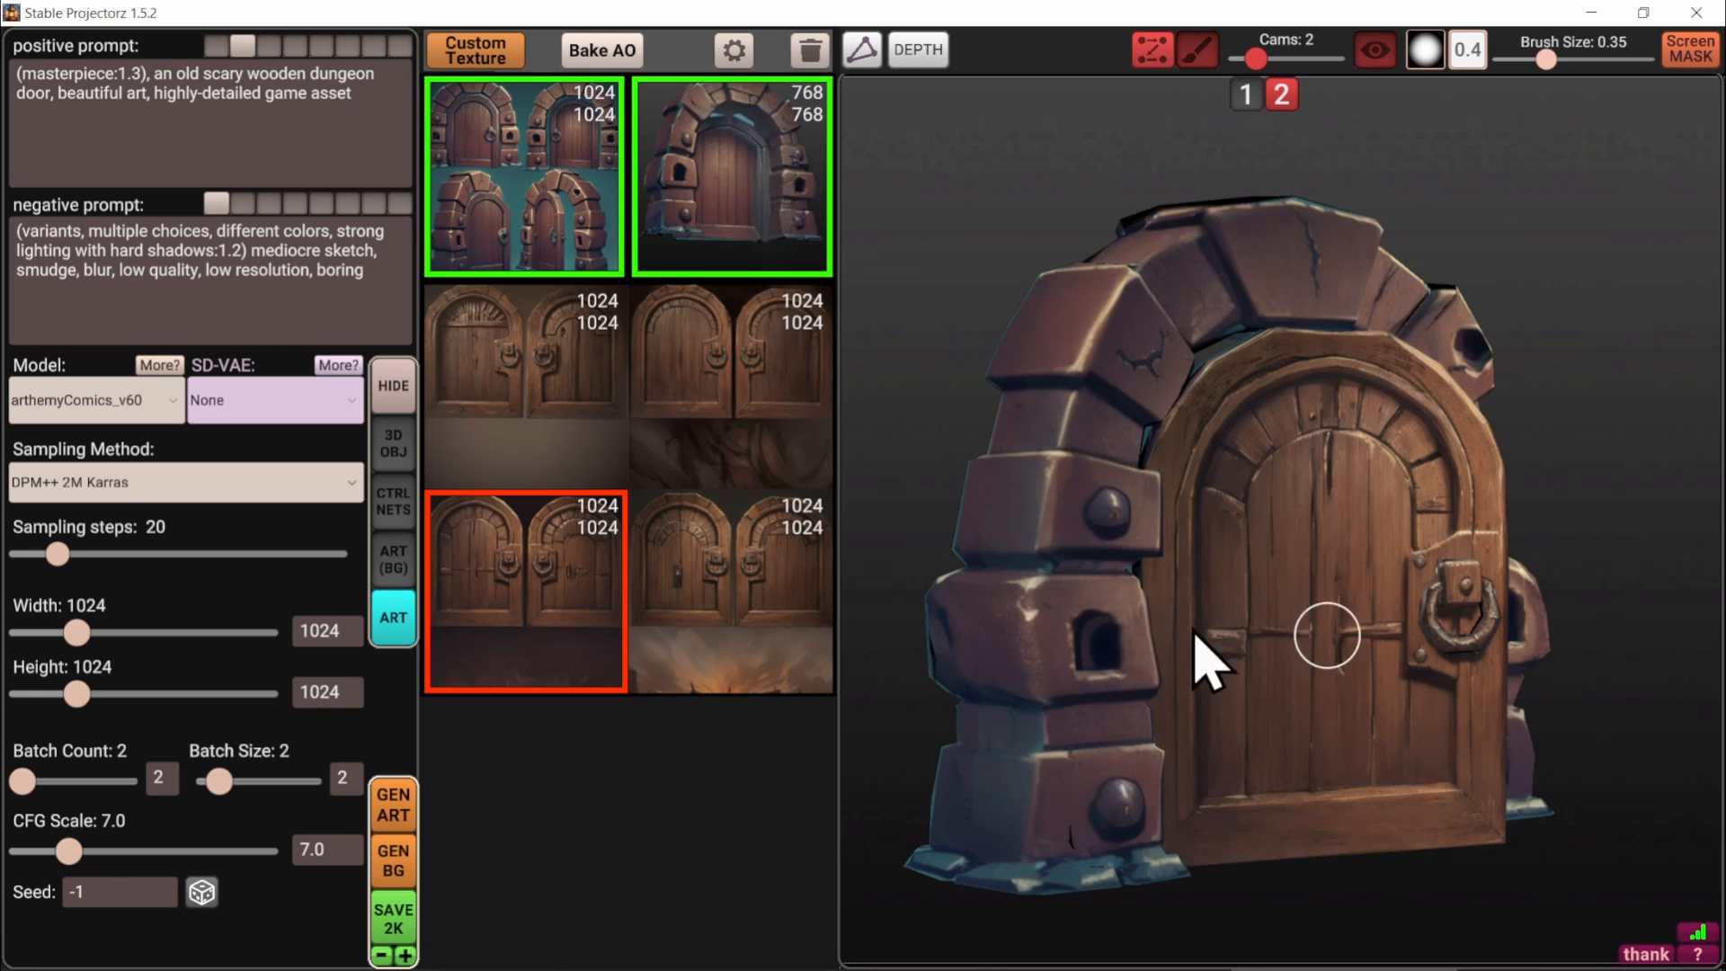
pyautogui.click(406, 566)
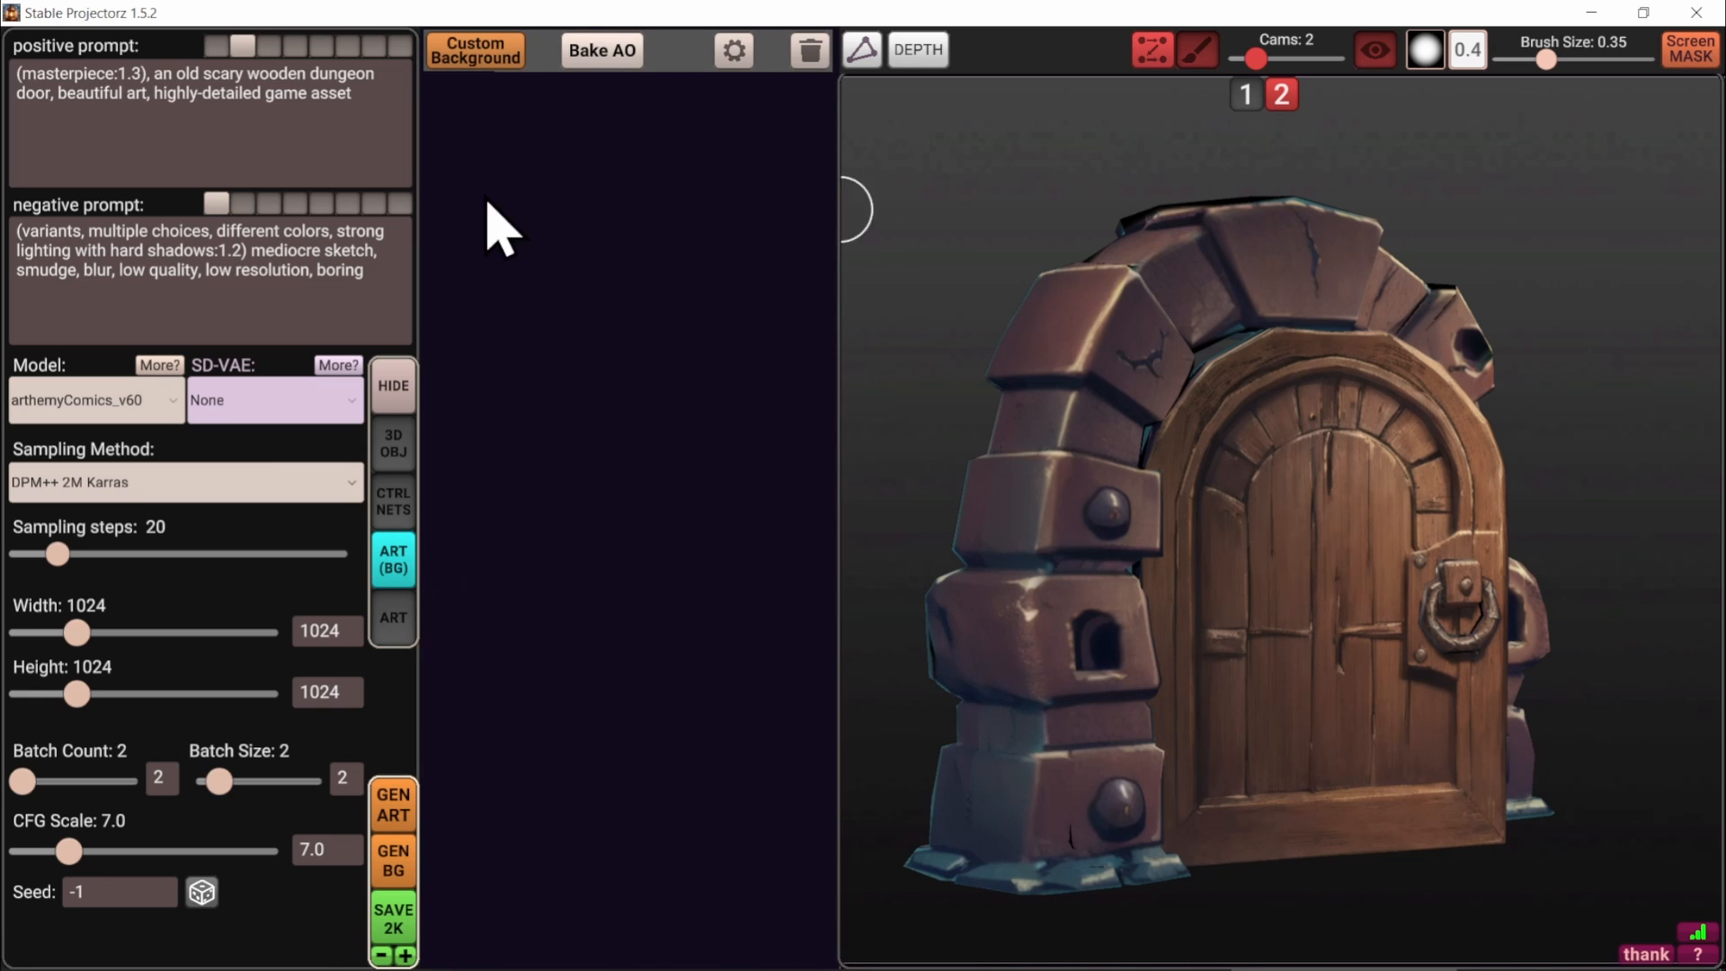
pyautogui.click(489, 61)
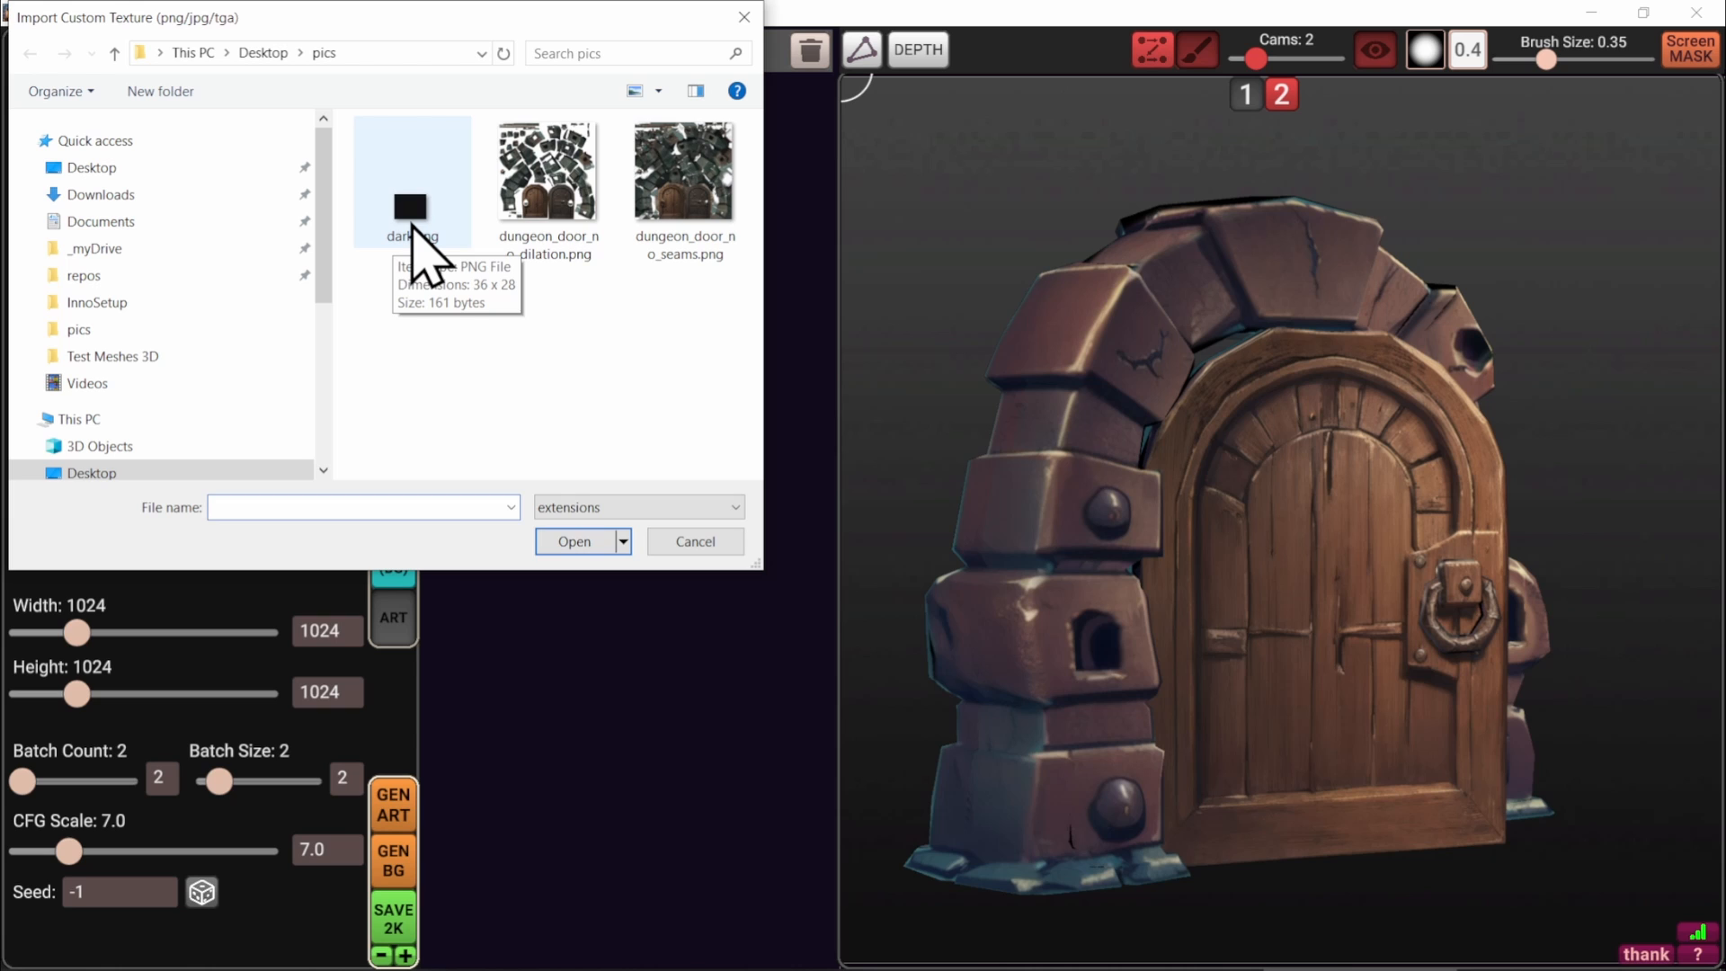
pyautogui.doubleClick(414, 229)
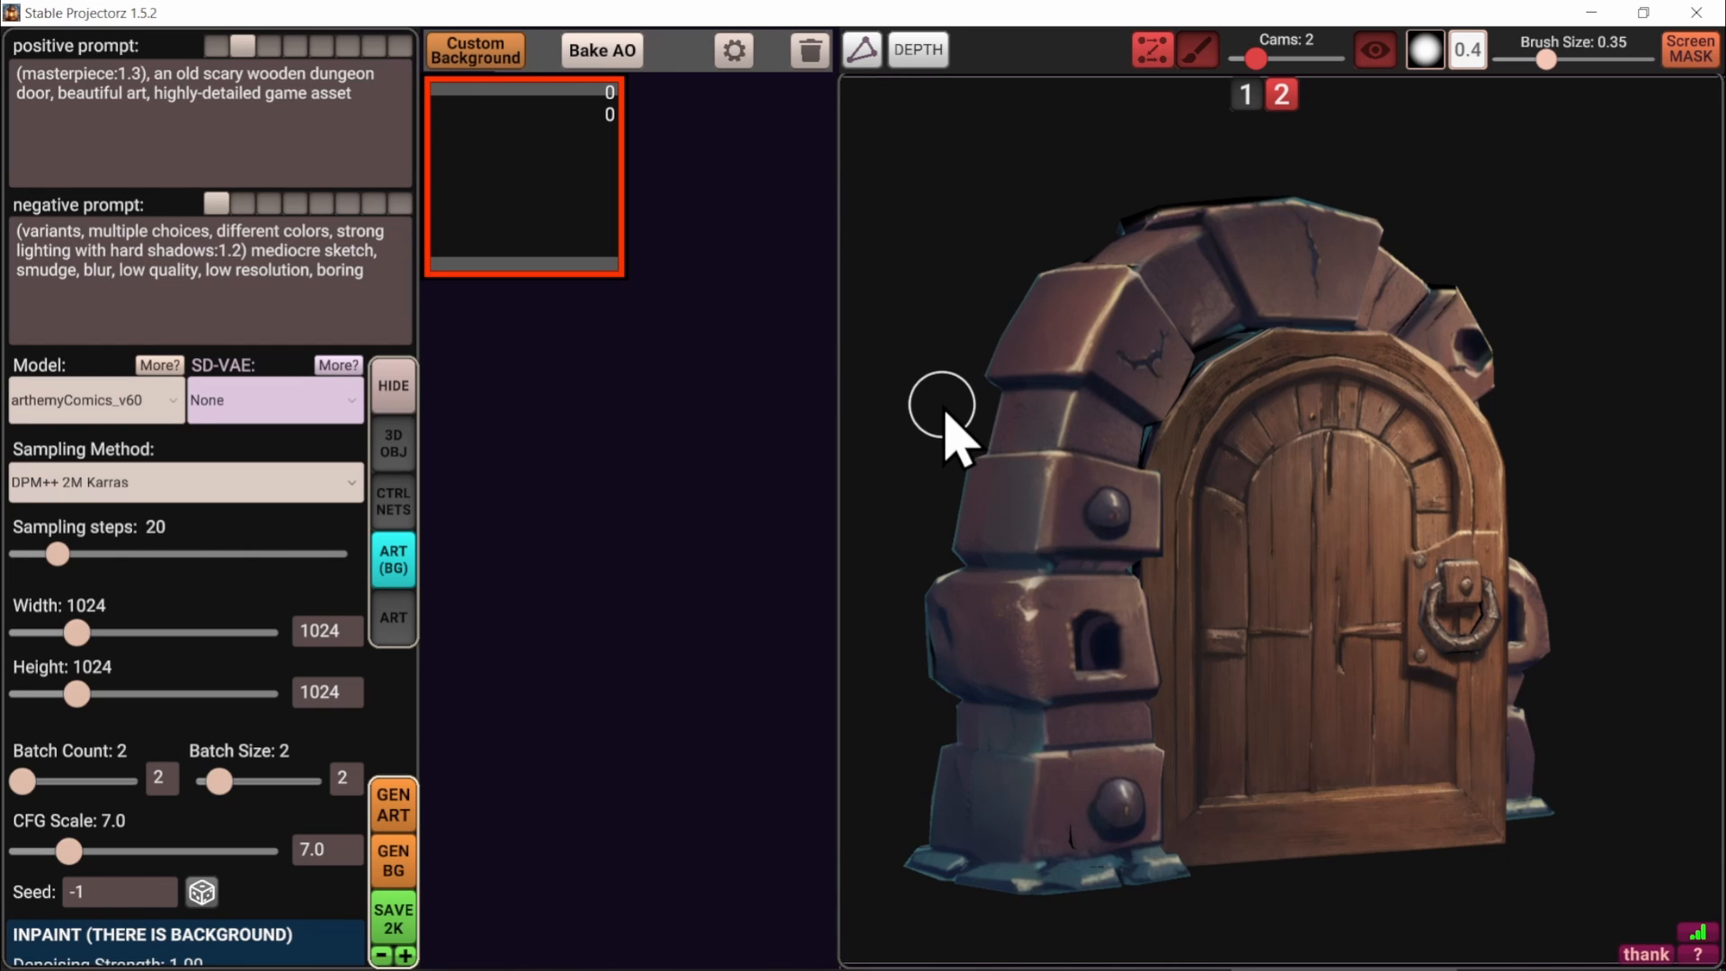
pyautogui.scroll(5, 1117, 589)
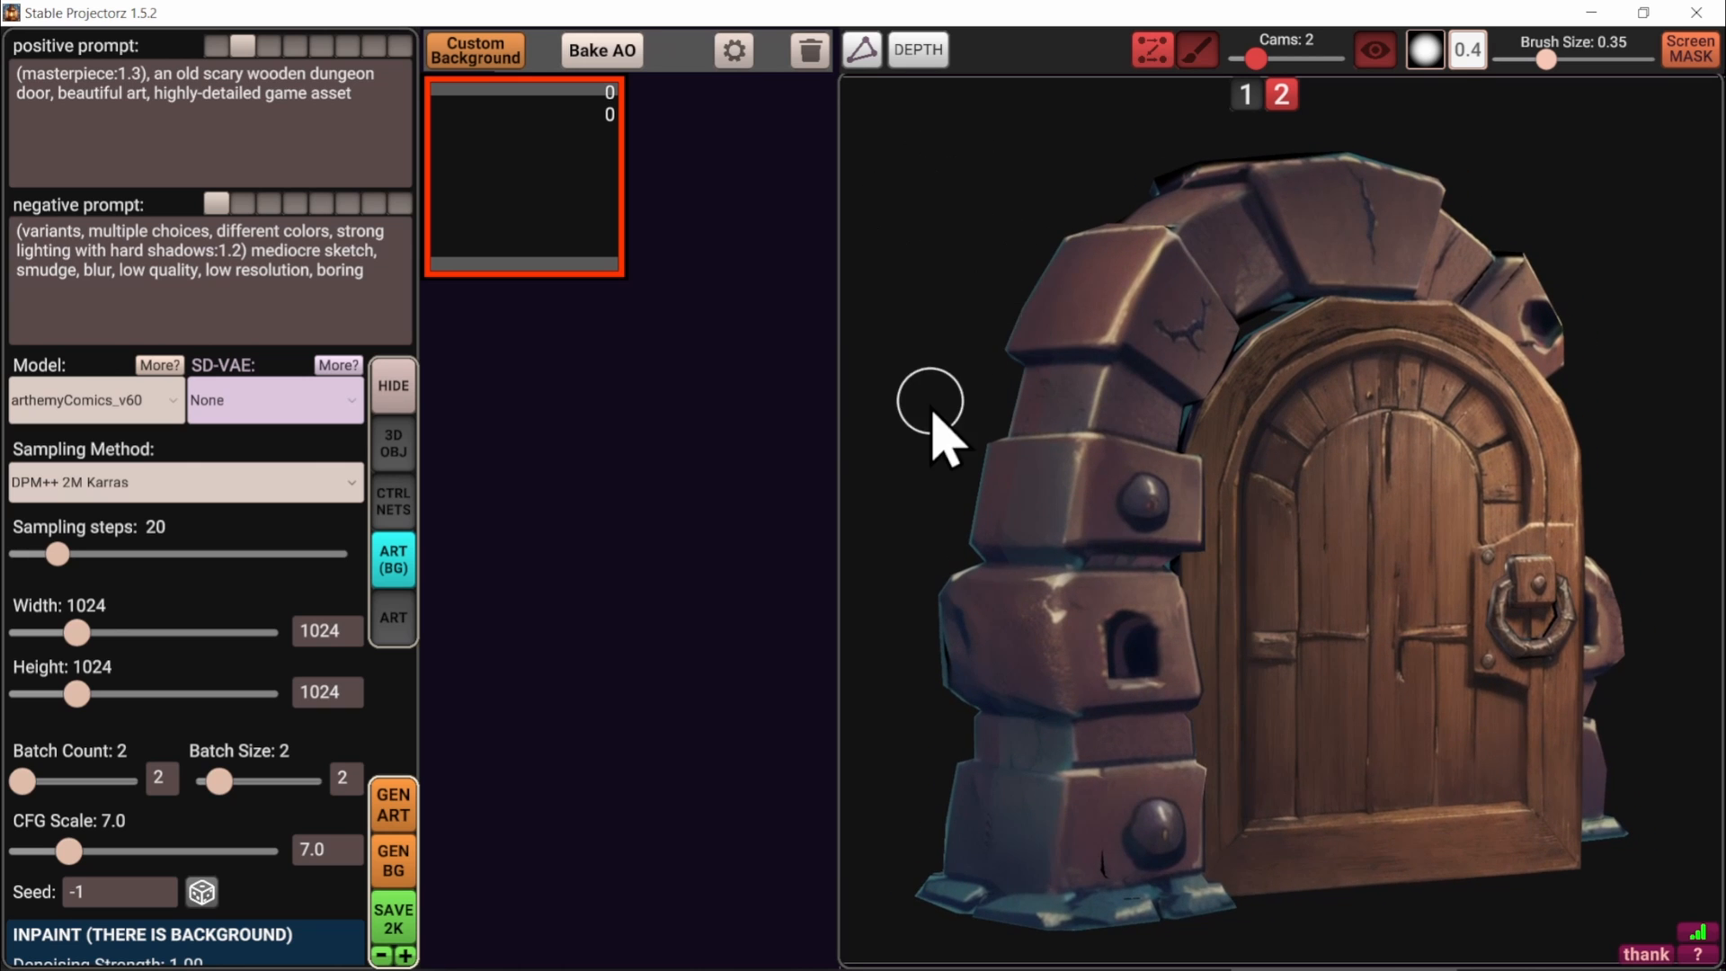
# Set the inpaint masked content to Original and the denoising strength to 0.77
pyautogui.scroll(-3, 374, 752)
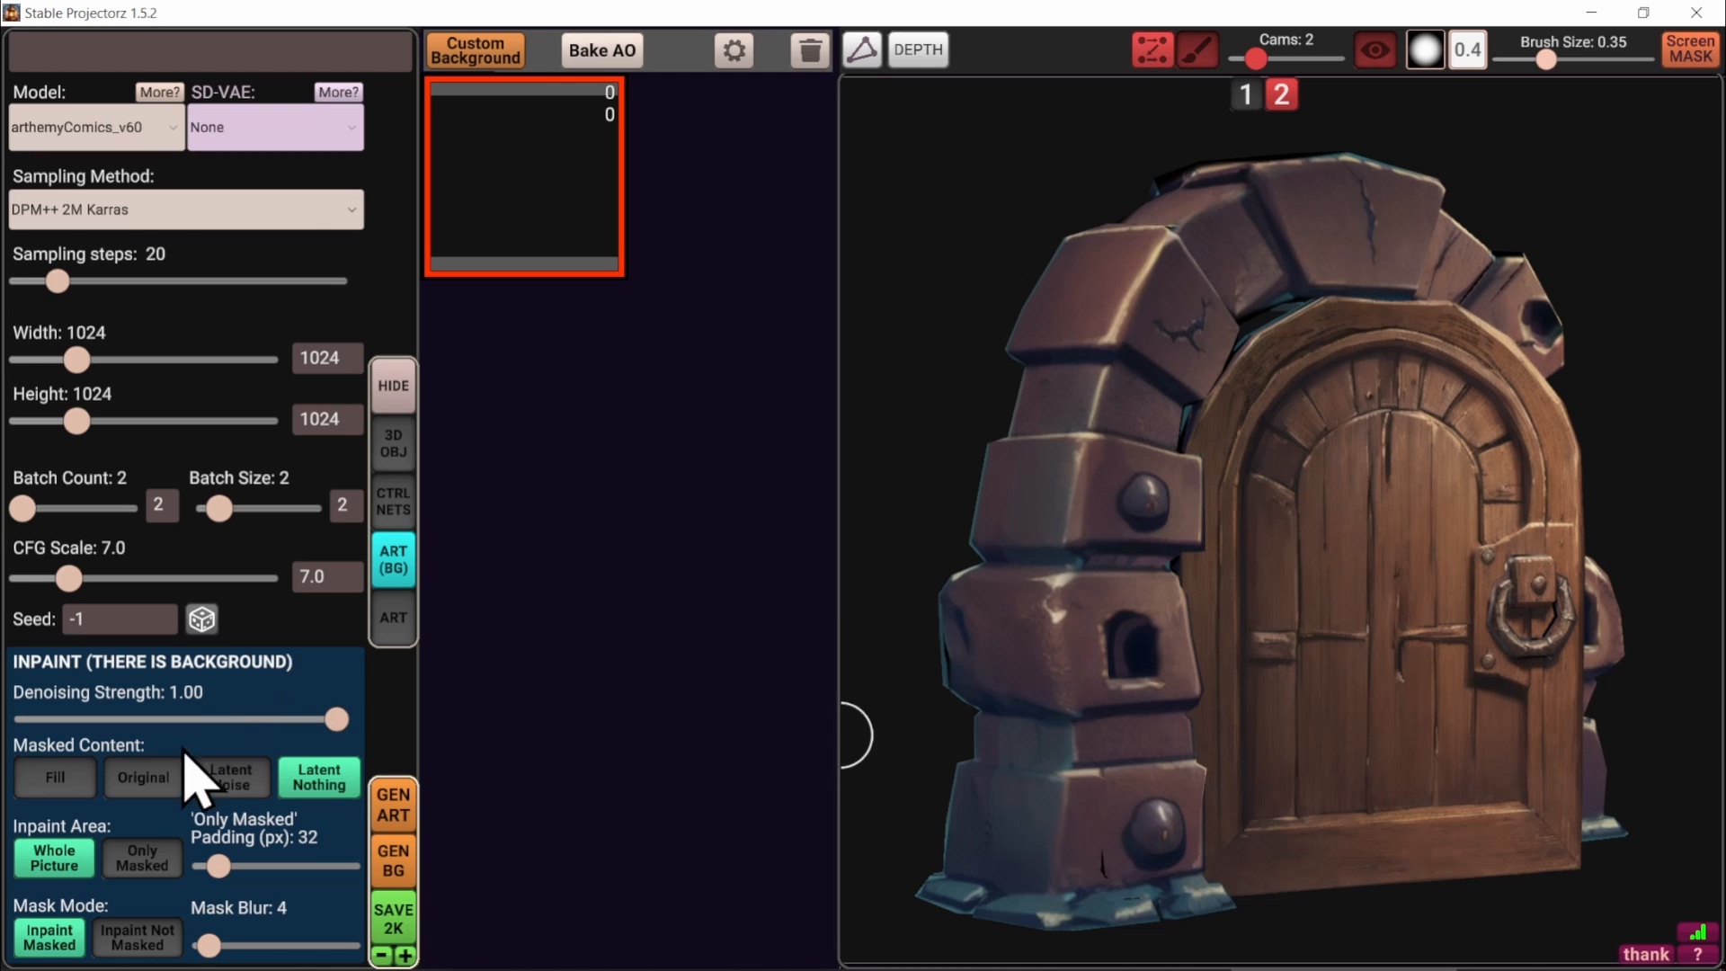
pyautogui.click(157, 777)
pyautogui.moveTo(321, 733); pyautogui.dragTo(284, 729)
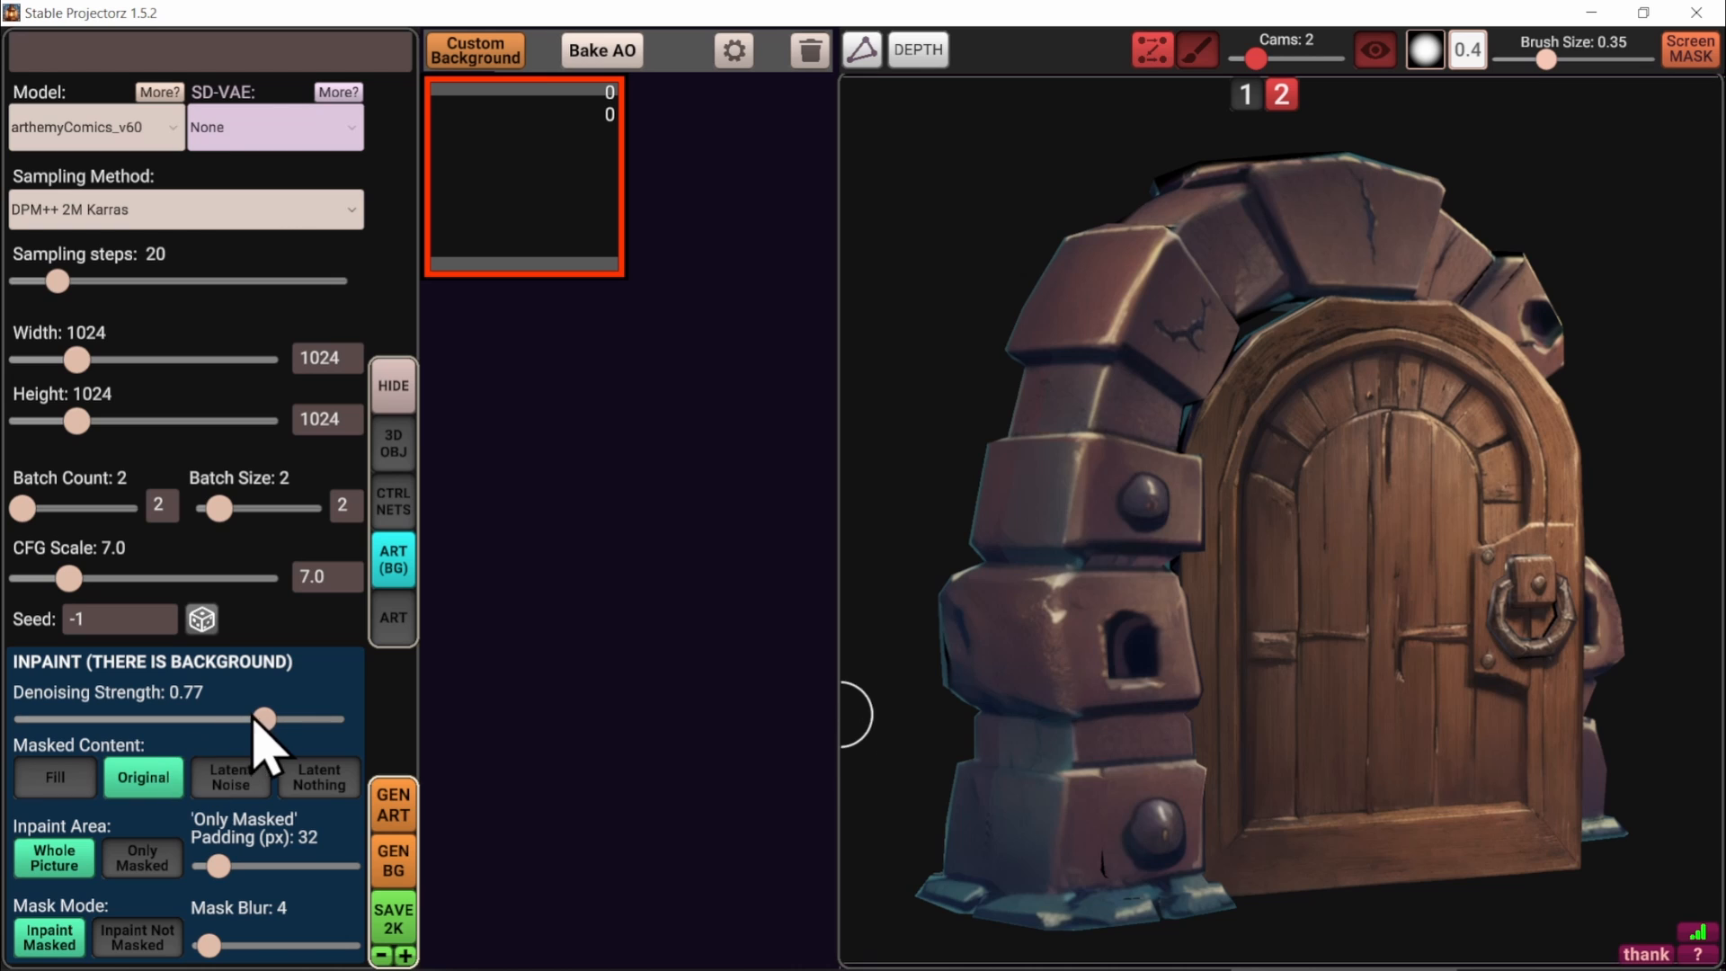
# Switch the positive prompt back to the first slot, which describes the scary dungeon entrance
pyautogui.scroll(3, 212, 500)
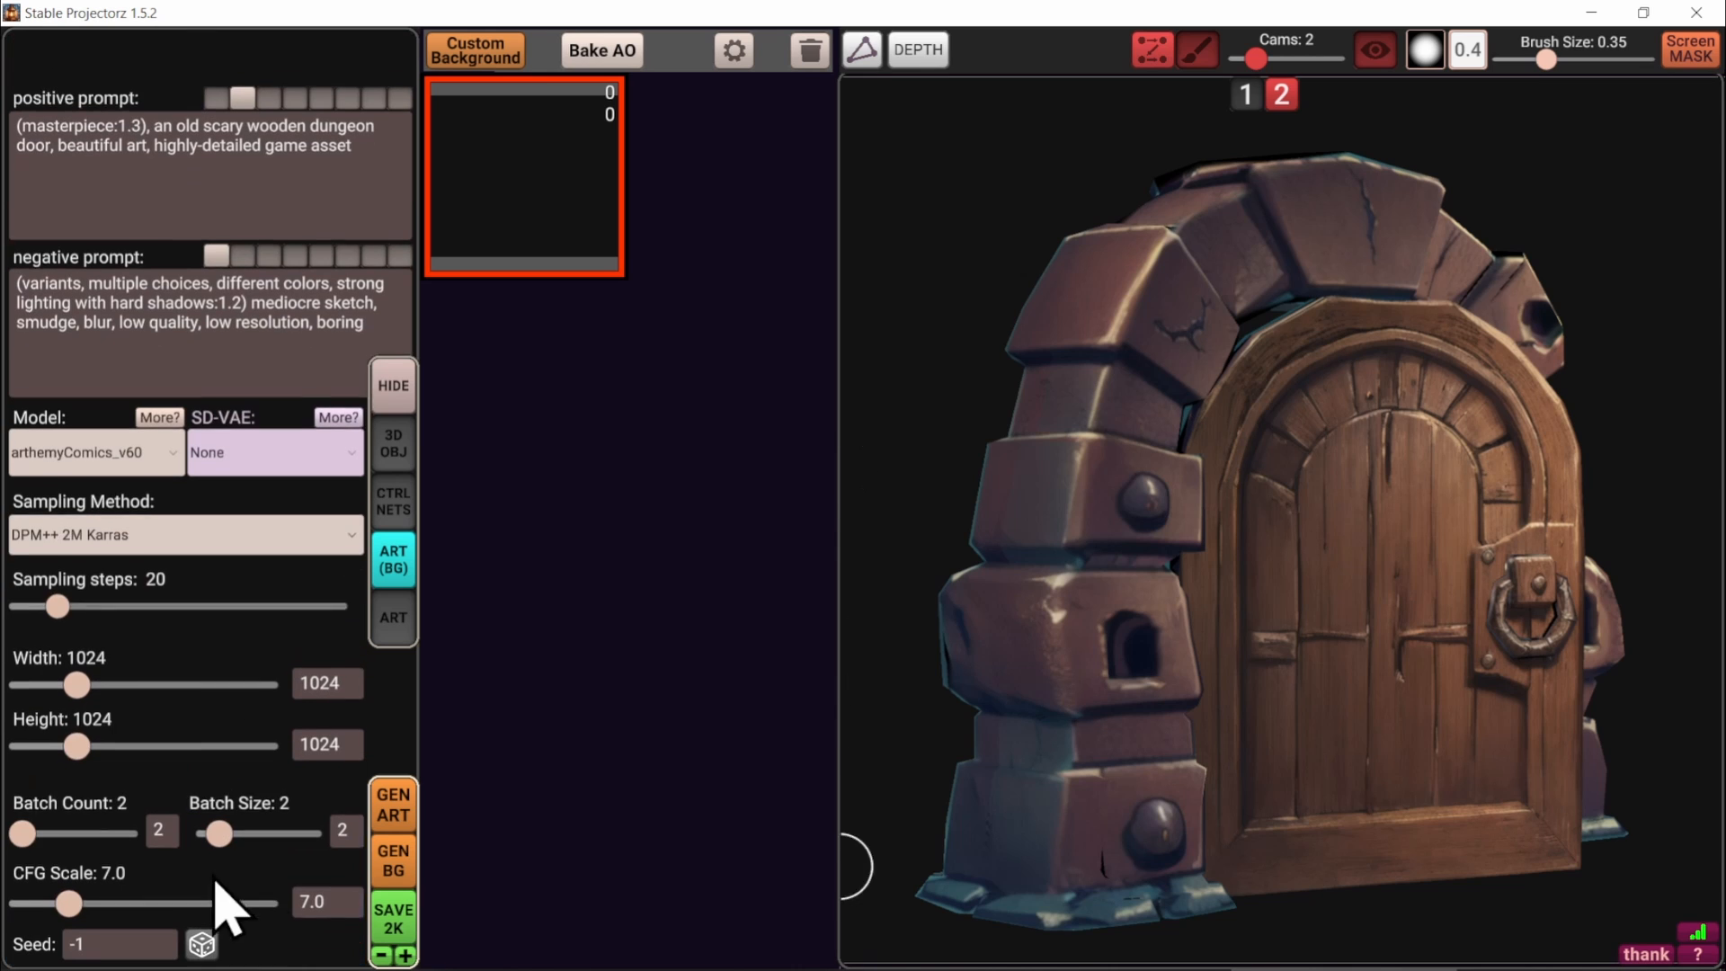
pyautogui.click(216, 45)
pyautogui.click(195, 91)
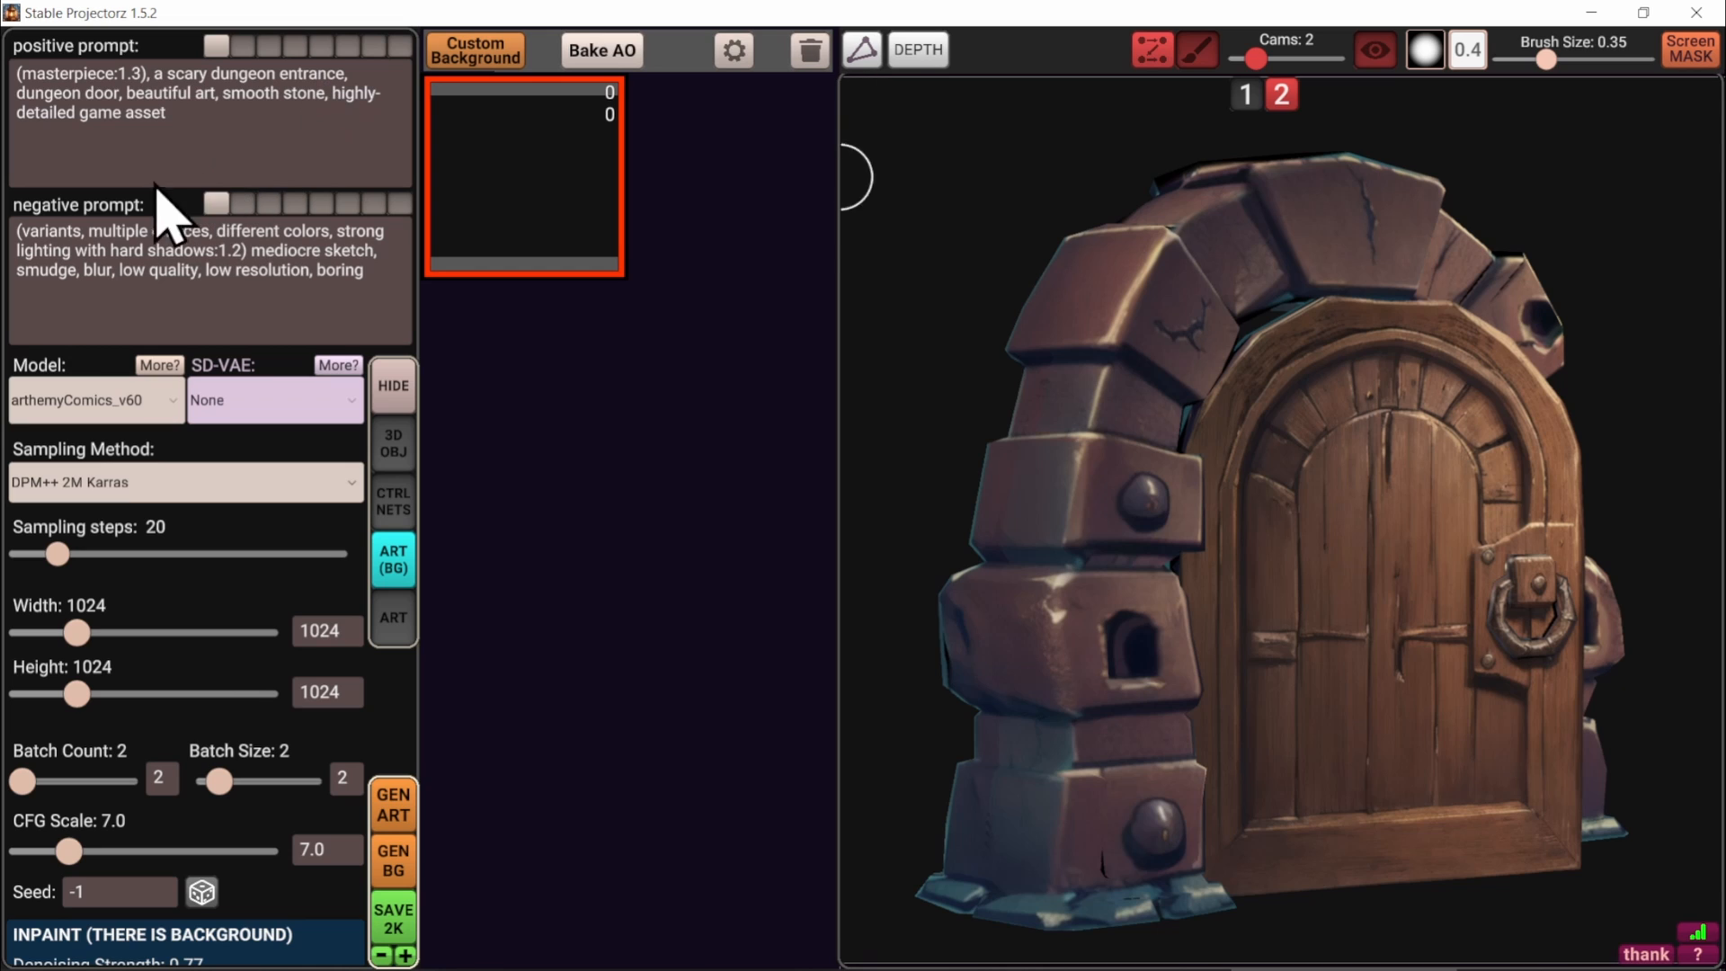
# Copy the negative prompt into the third negative slot and remove "variants, multiple choices, different colors," from the copy
pyautogui.click(205, 248)
pyautogui.hotkey('ctrl', 'a')
pyautogui.hotkey('ctrl', 'c')
pyautogui.click(270, 206)
pyautogui.click(249, 254)
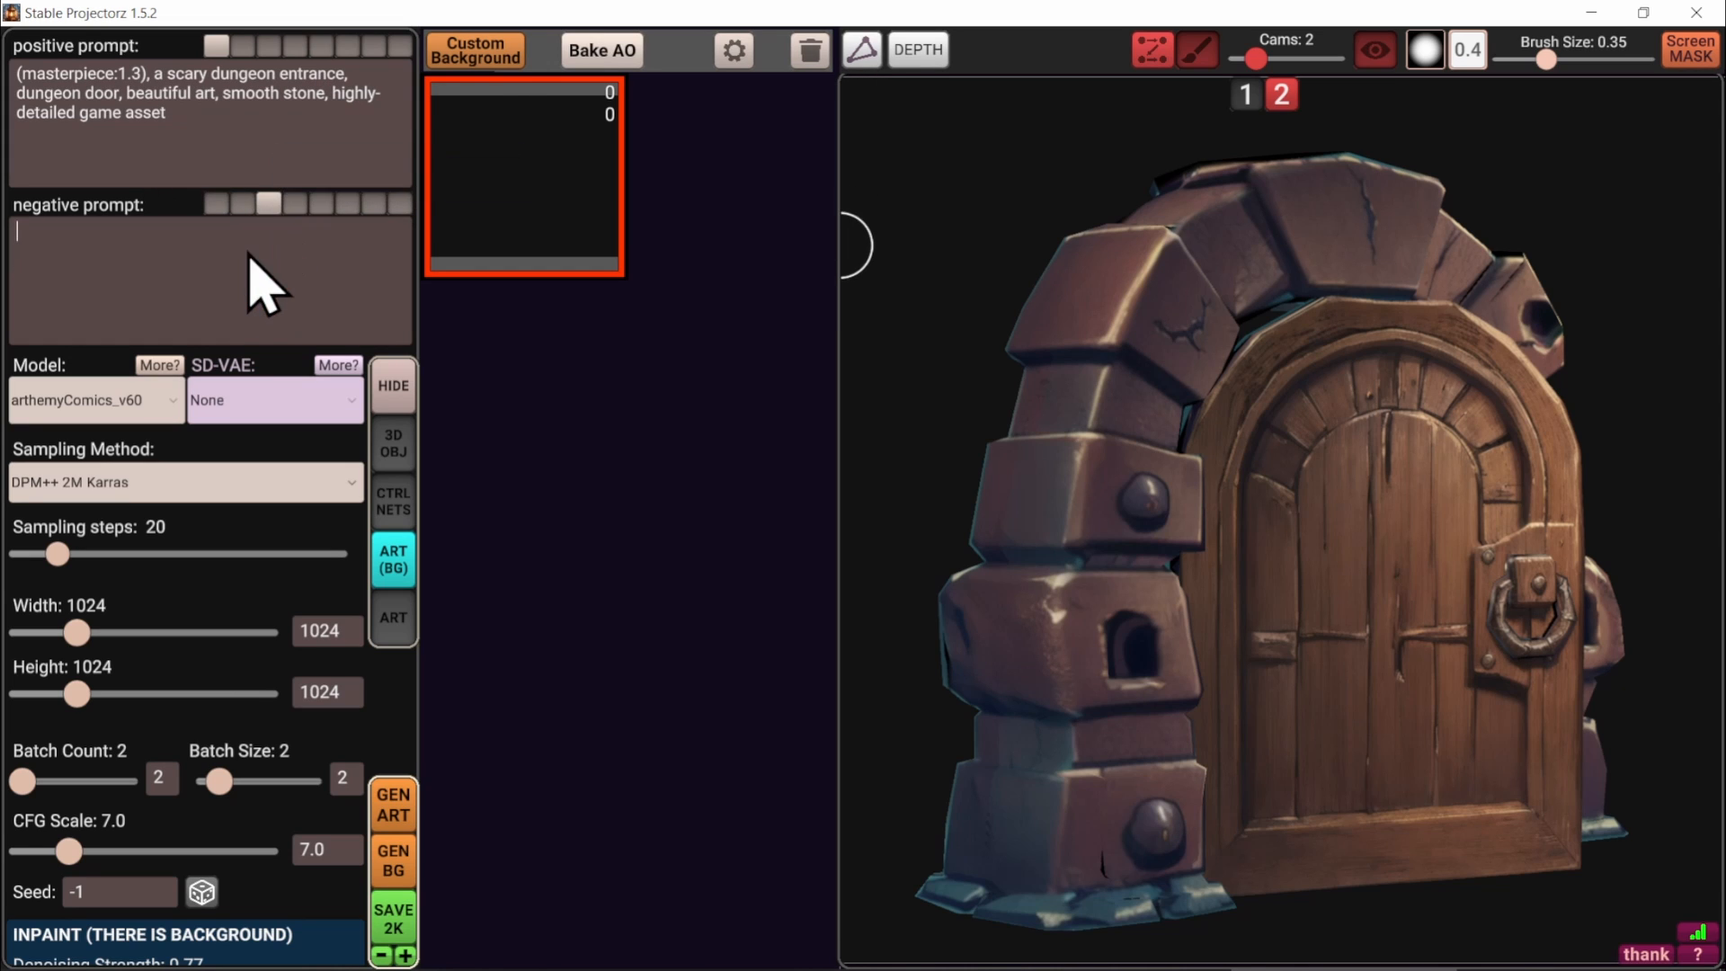
pyautogui.hotkey('ctrl', 'v')
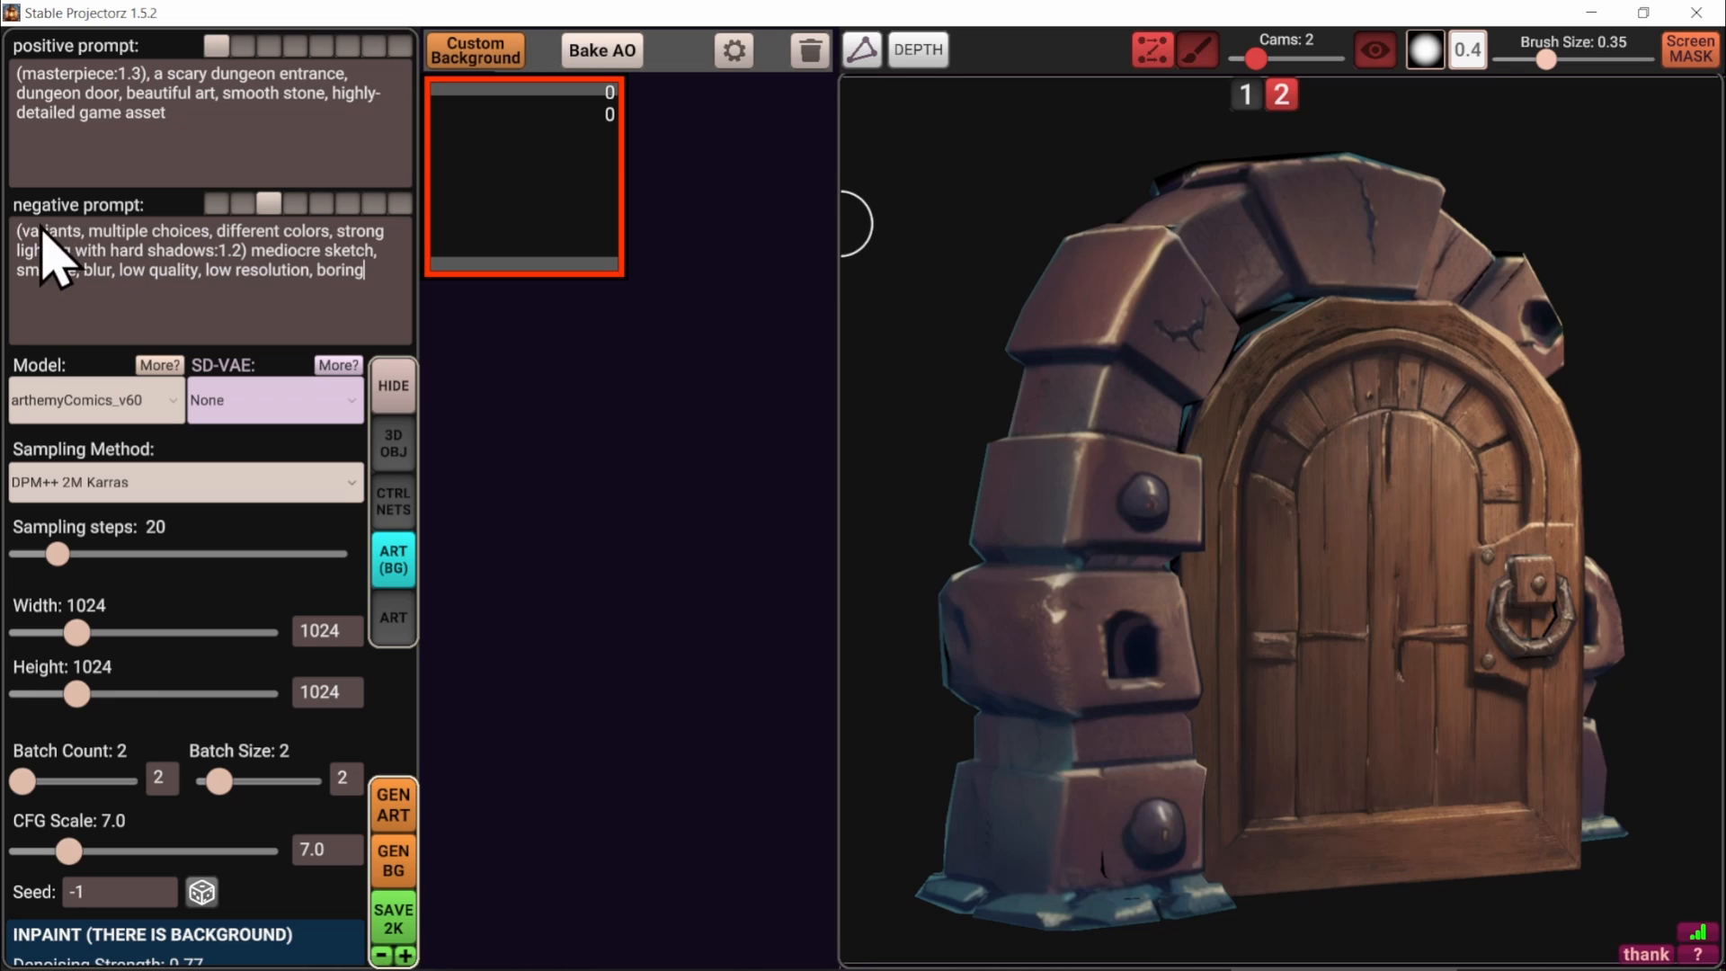
pyautogui.moveTo(19, 235); pyautogui.dragTo(311, 245)
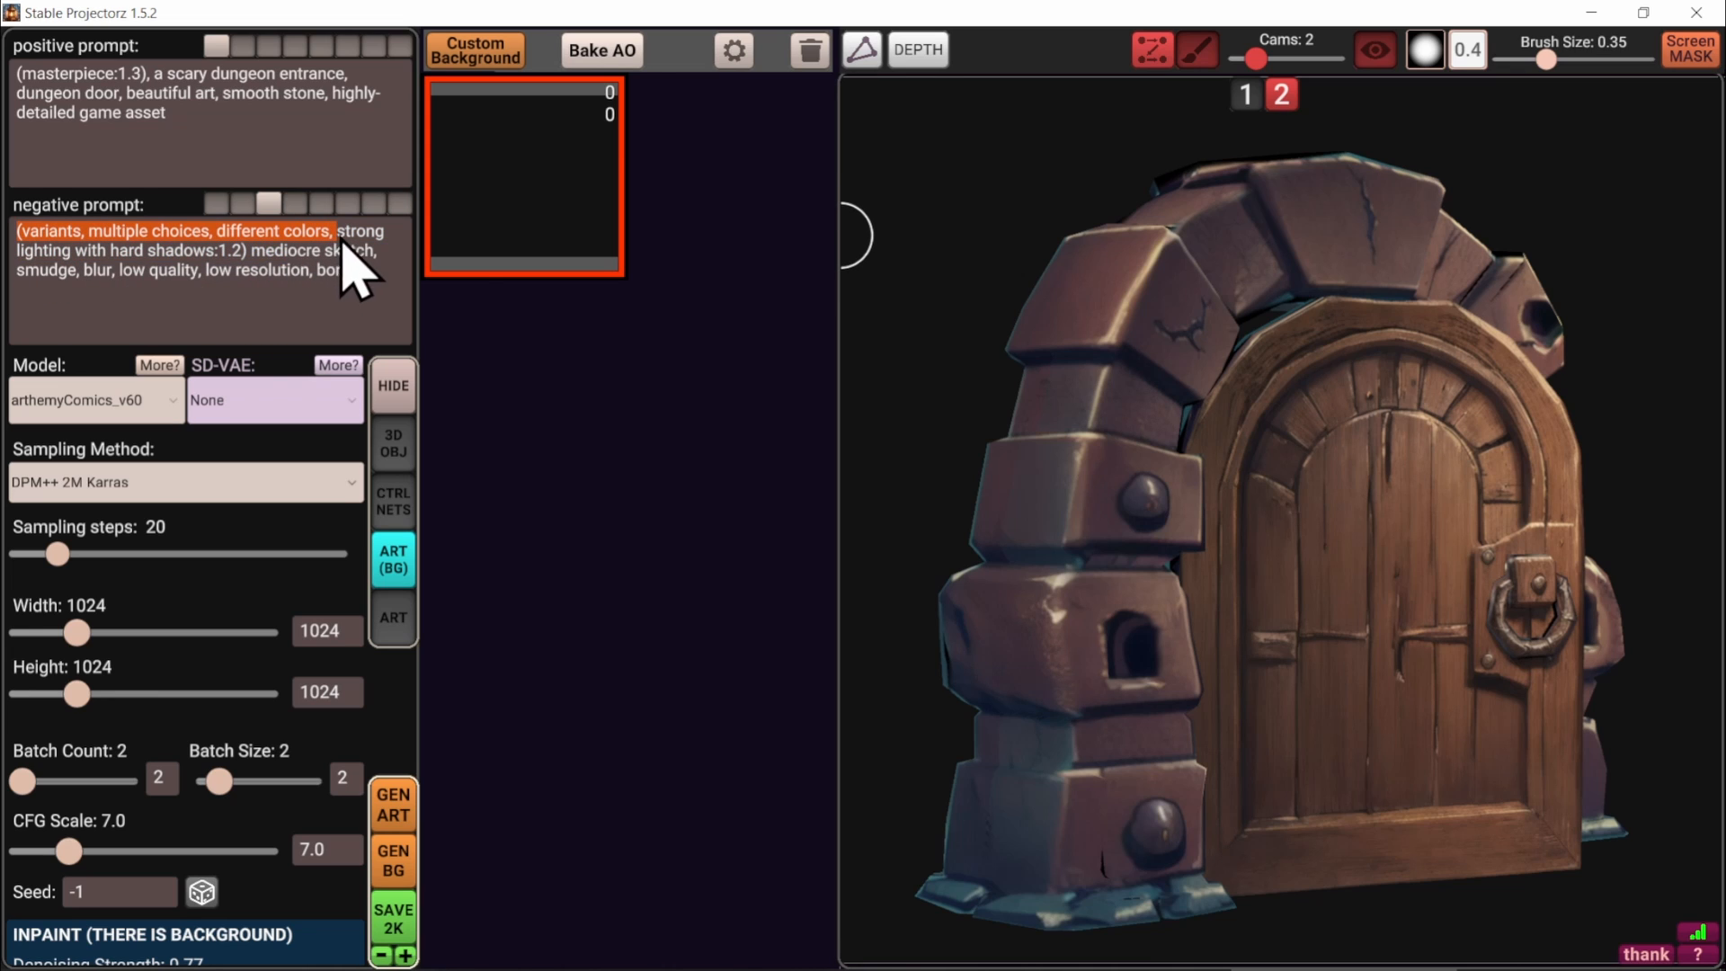
pyautogui.press('BackSpace')
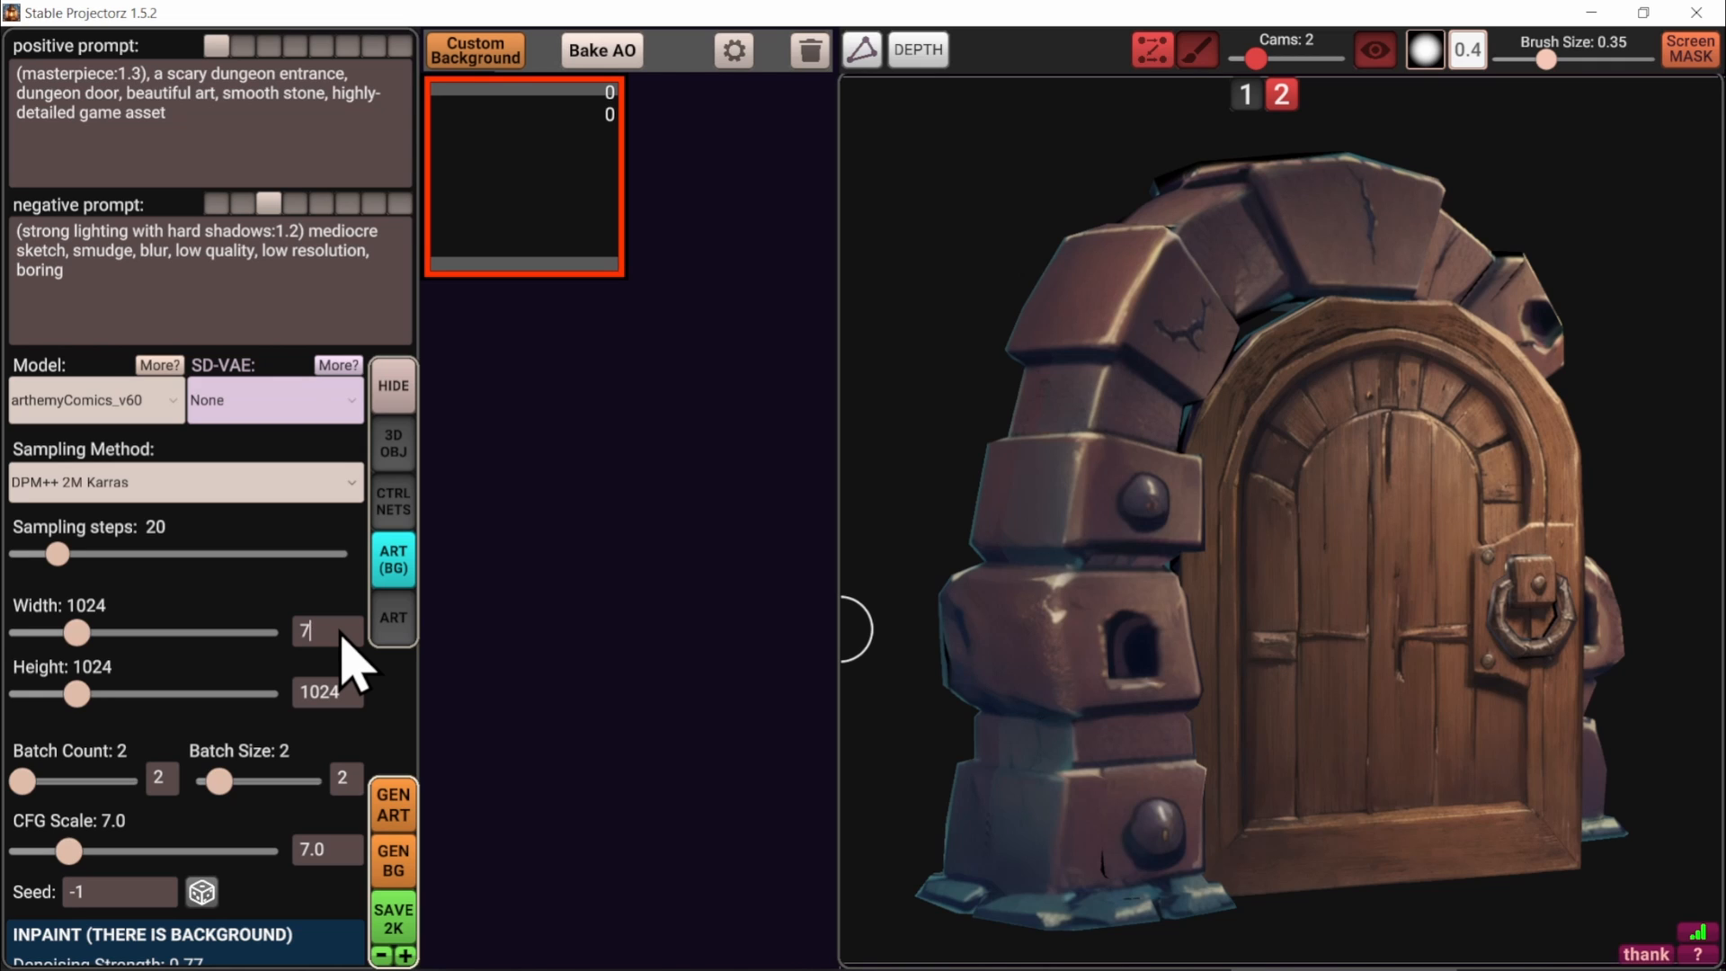
# Set the width and height of the generated images to 768
pyautogui.click(356, 690)
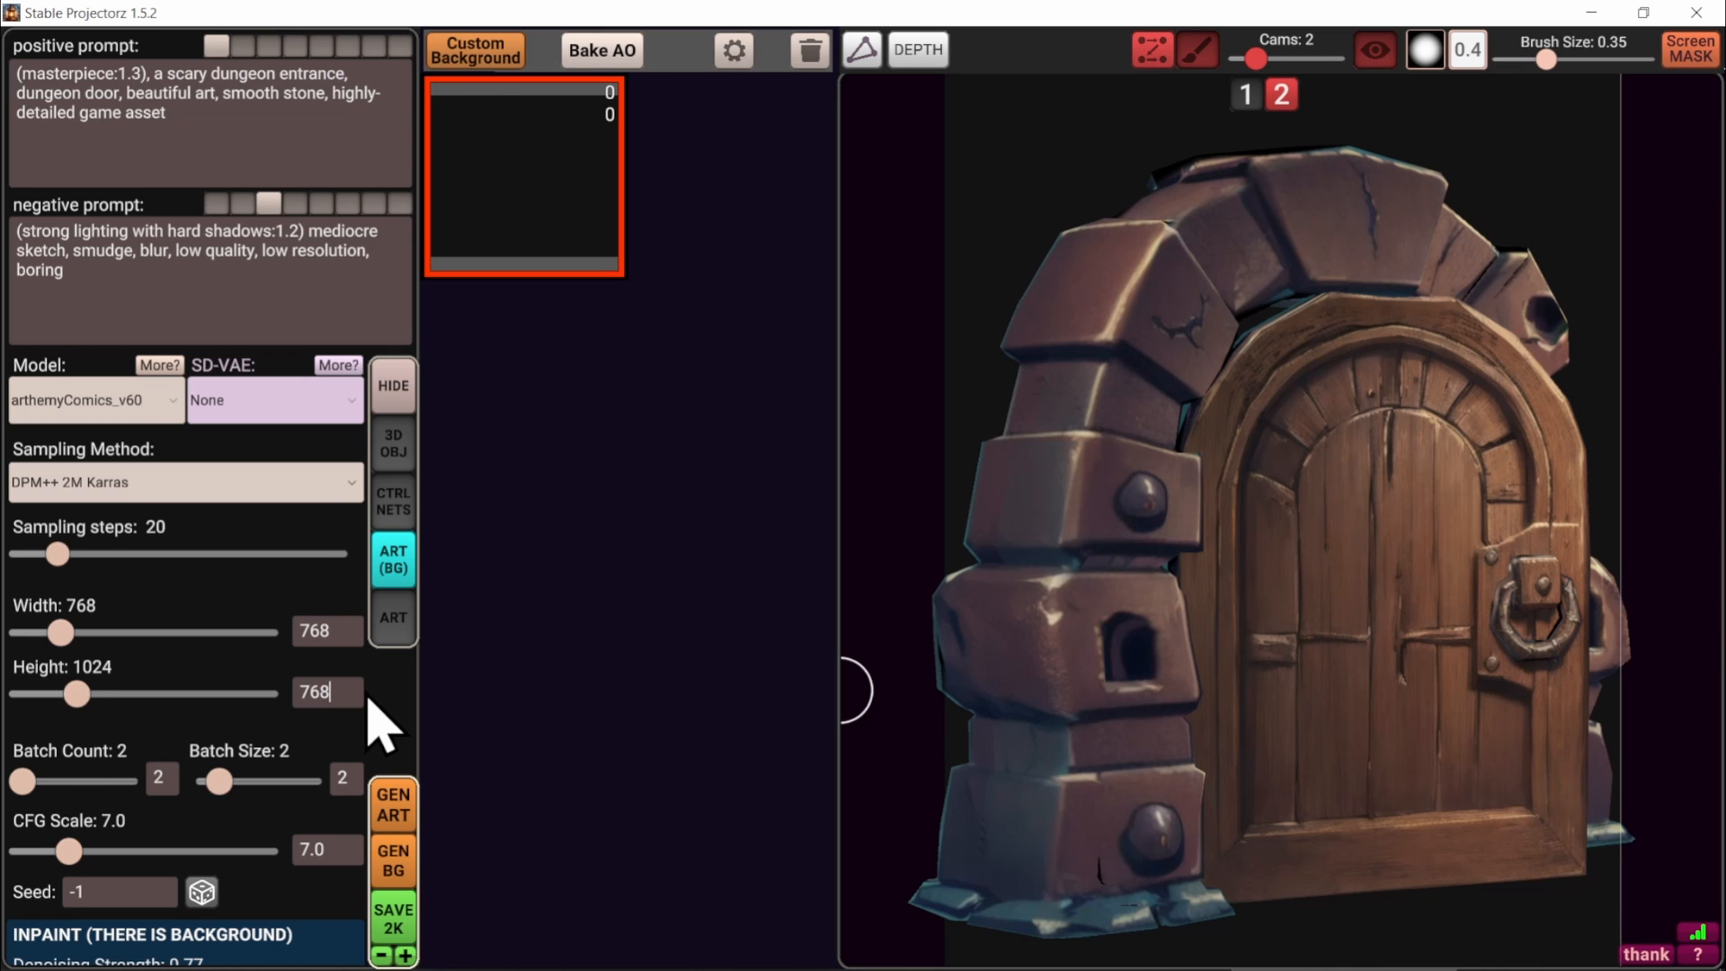
pyautogui.press('Return')
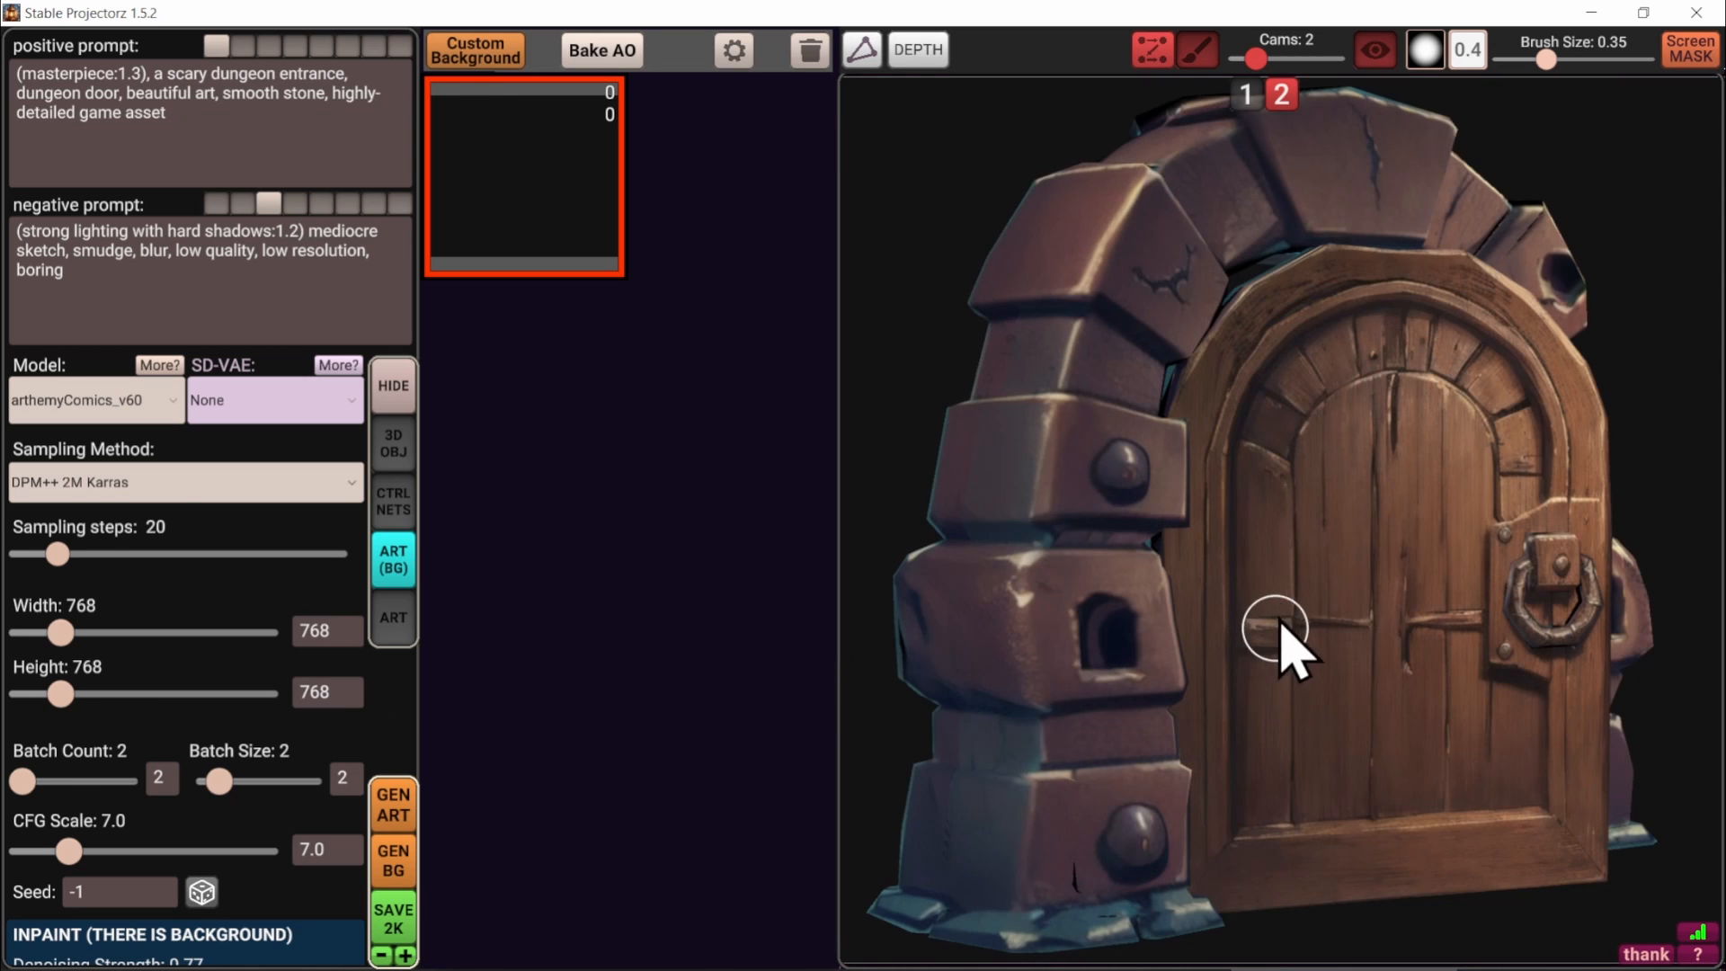
# Adjust the camera perspective and frame the whole entrance closely from a three-quarter angle
pyautogui.moveTo(1329, 54)
pyautogui.moveTo(1314, 105); pyautogui.dragTo(1279, 124)
pyautogui.scroll(5, 1336, 460)
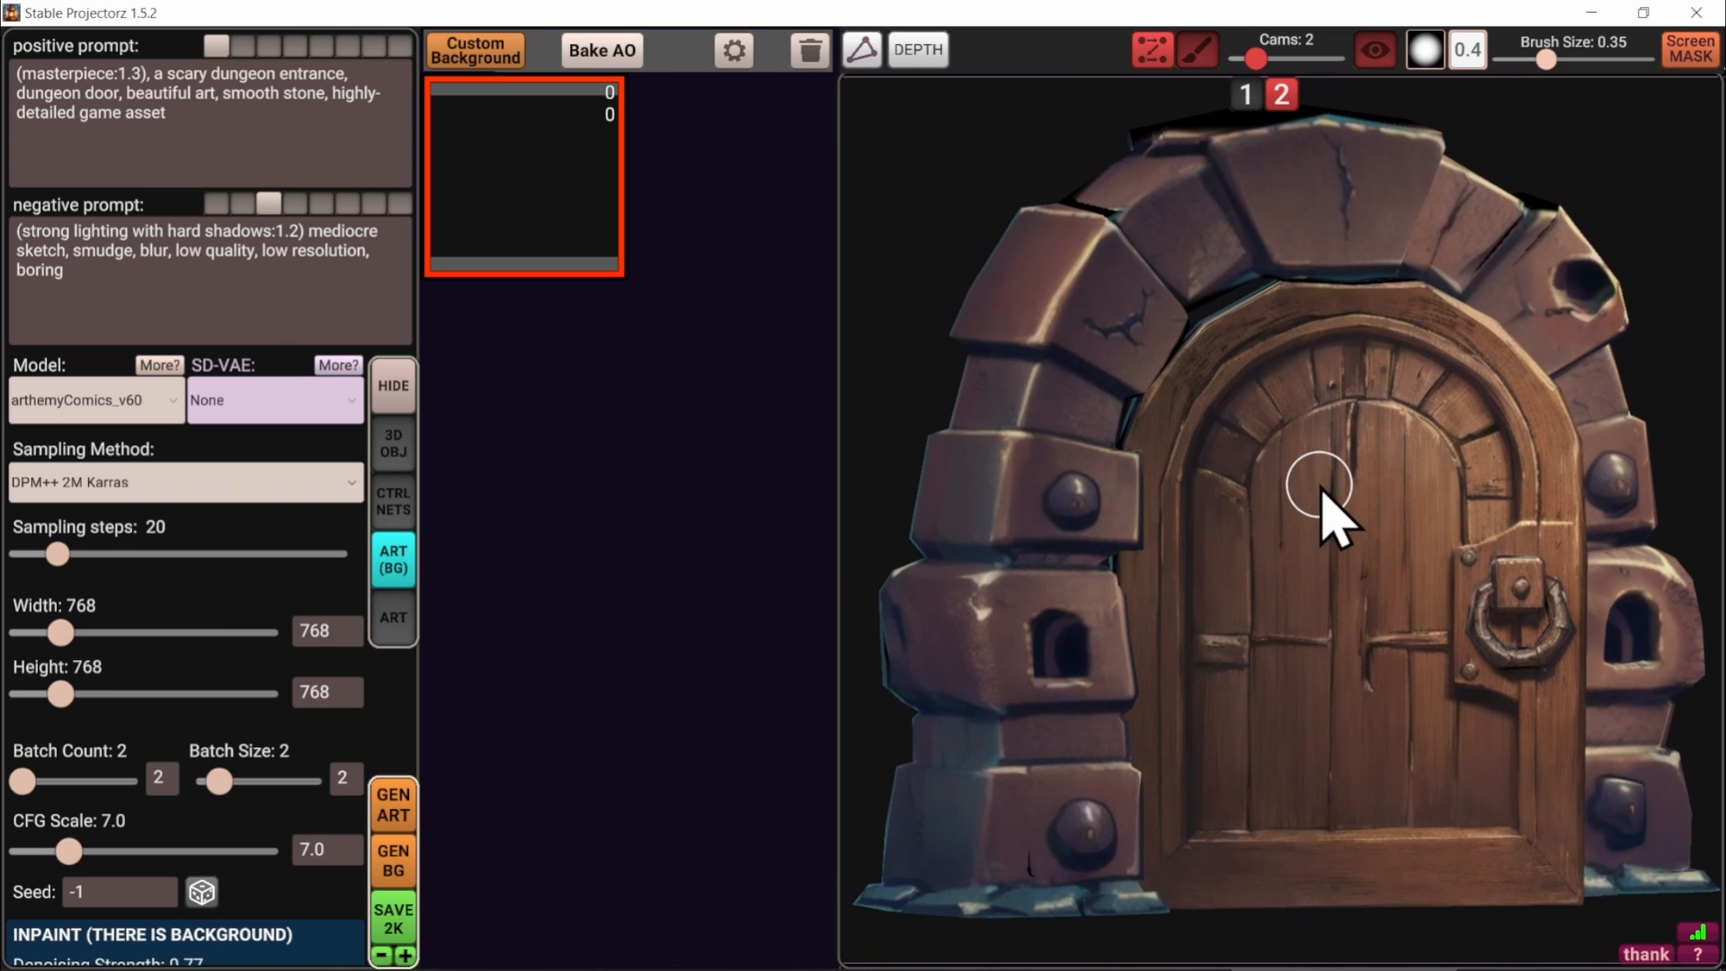
pyautogui.moveTo(1248, 59)
pyautogui.moveTo(1286, 108); pyautogui.dragTo(1451, 144)
pyautogui.moveTo(1279, 468); pyautogui.dragTo(1222, 454, button='right')
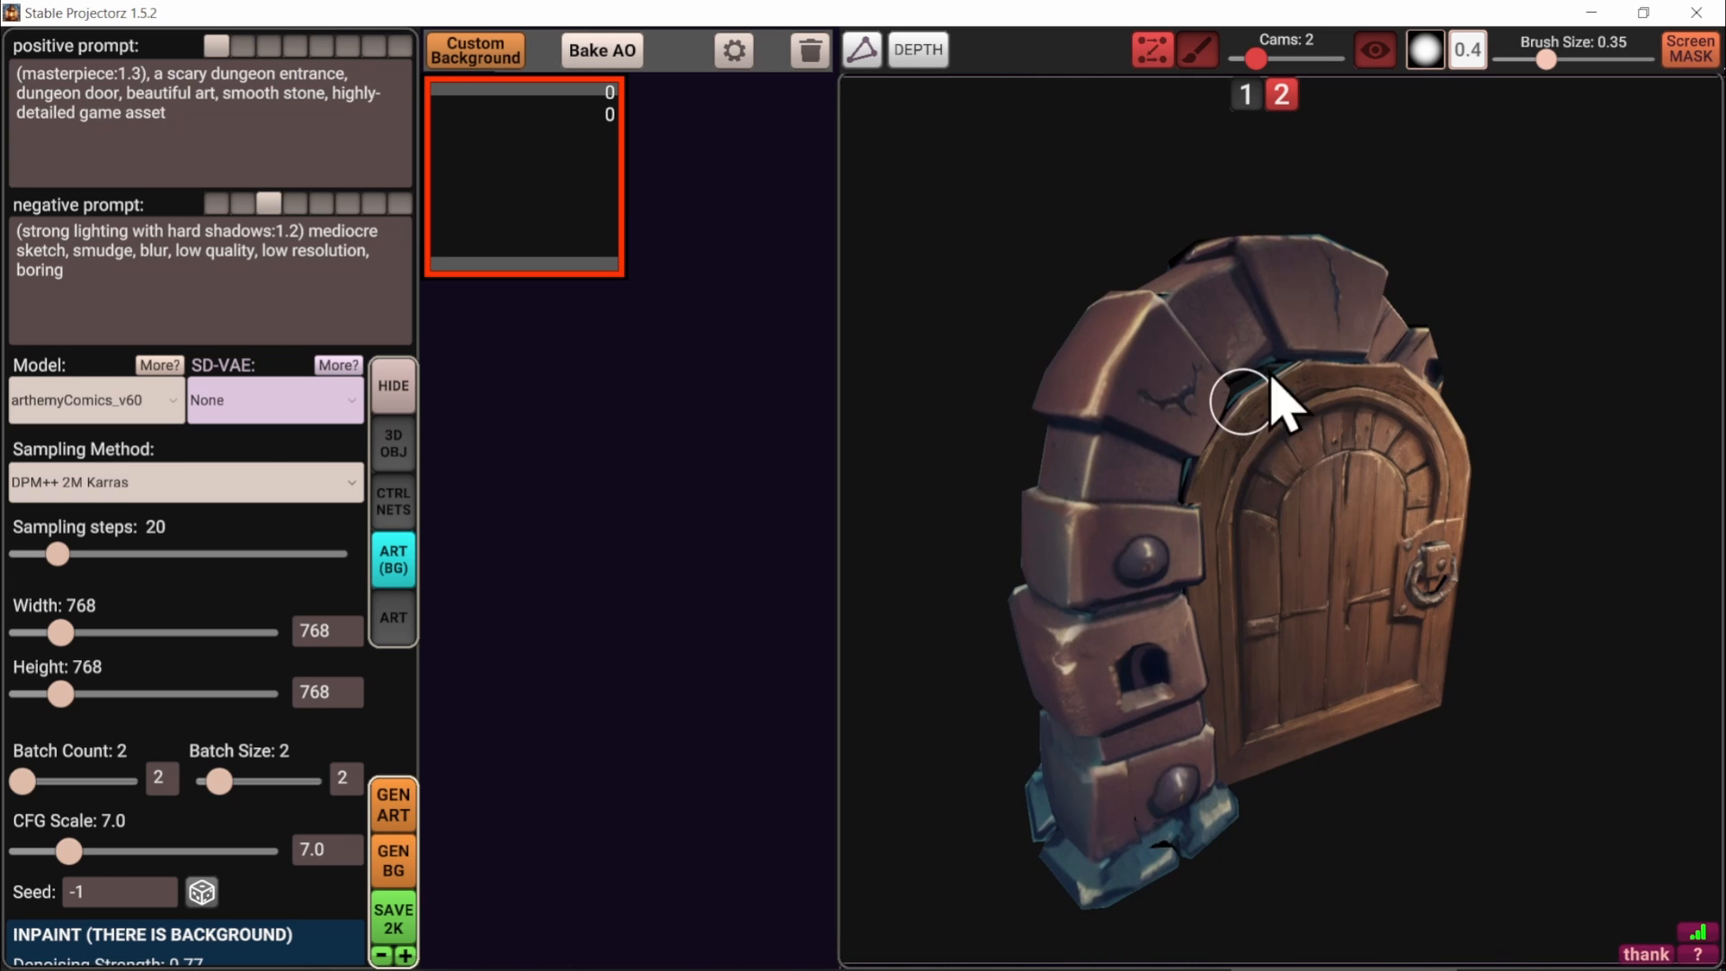
pyautogui.moveTo(1328, 45)
pyautogui.moveTo(1413, 106); pyautogui.dragTo(1300, 109)
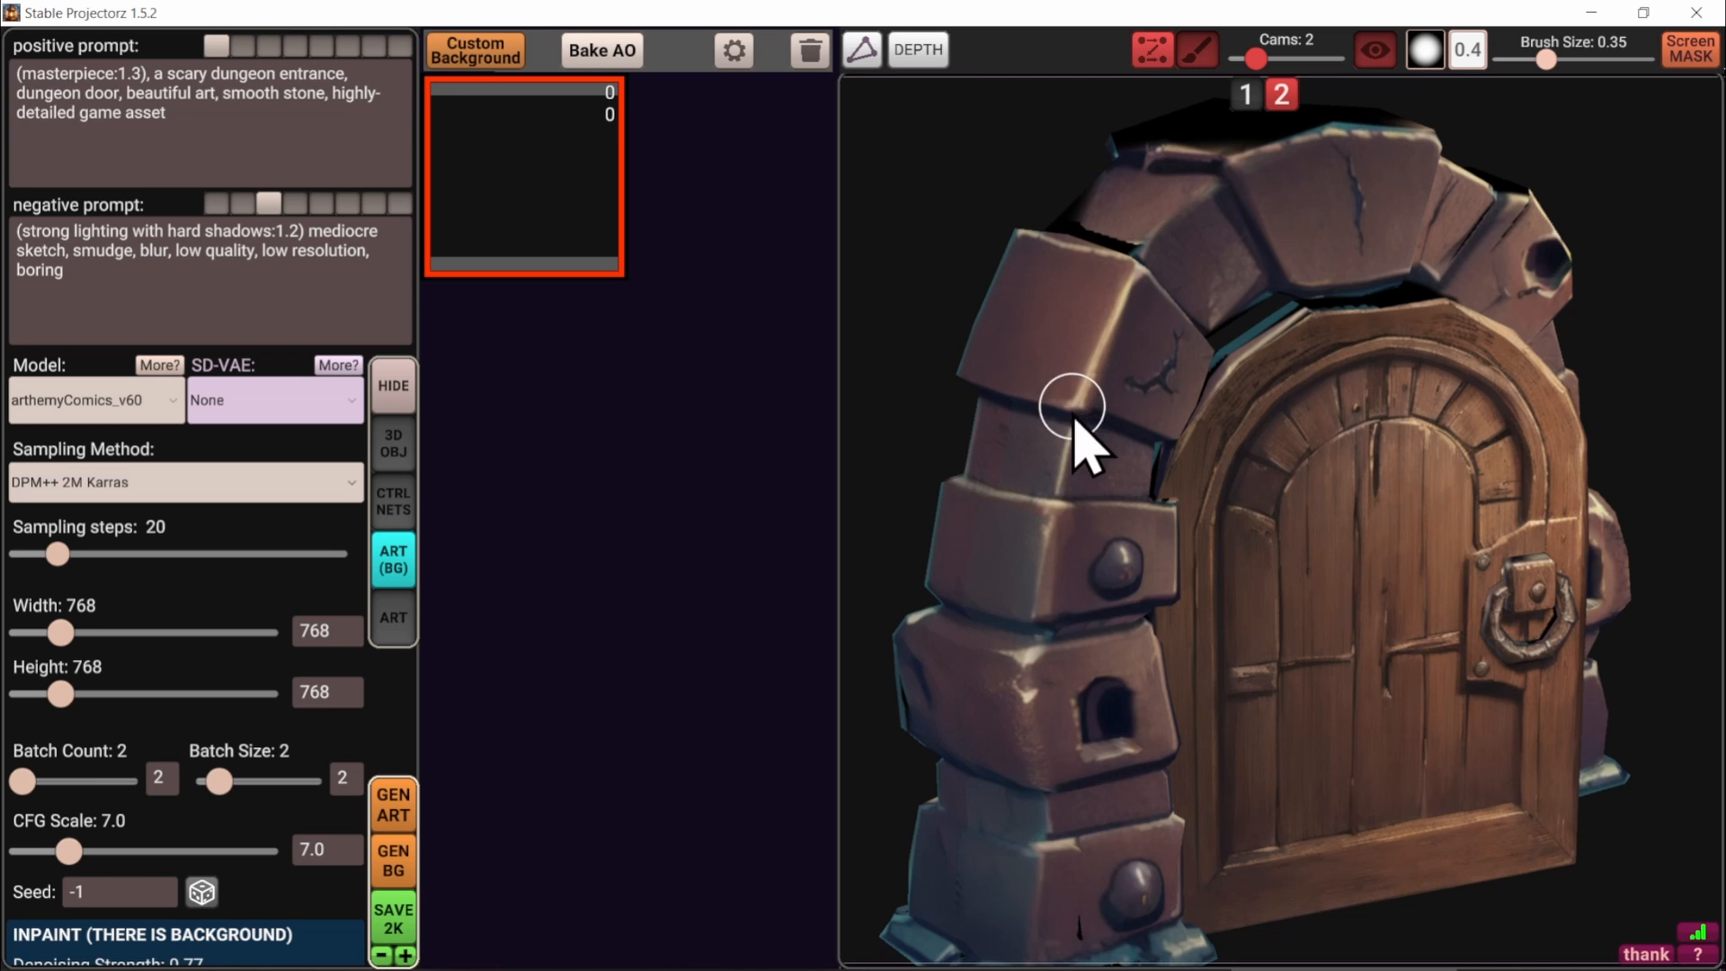
# Orbit around the entrance and frame all of it from a slight three-quarter angle showing the door's ring handle
pyautogui.moveTo(1030, 515); pyautogui.dragTo(1251, 311, button='middle')
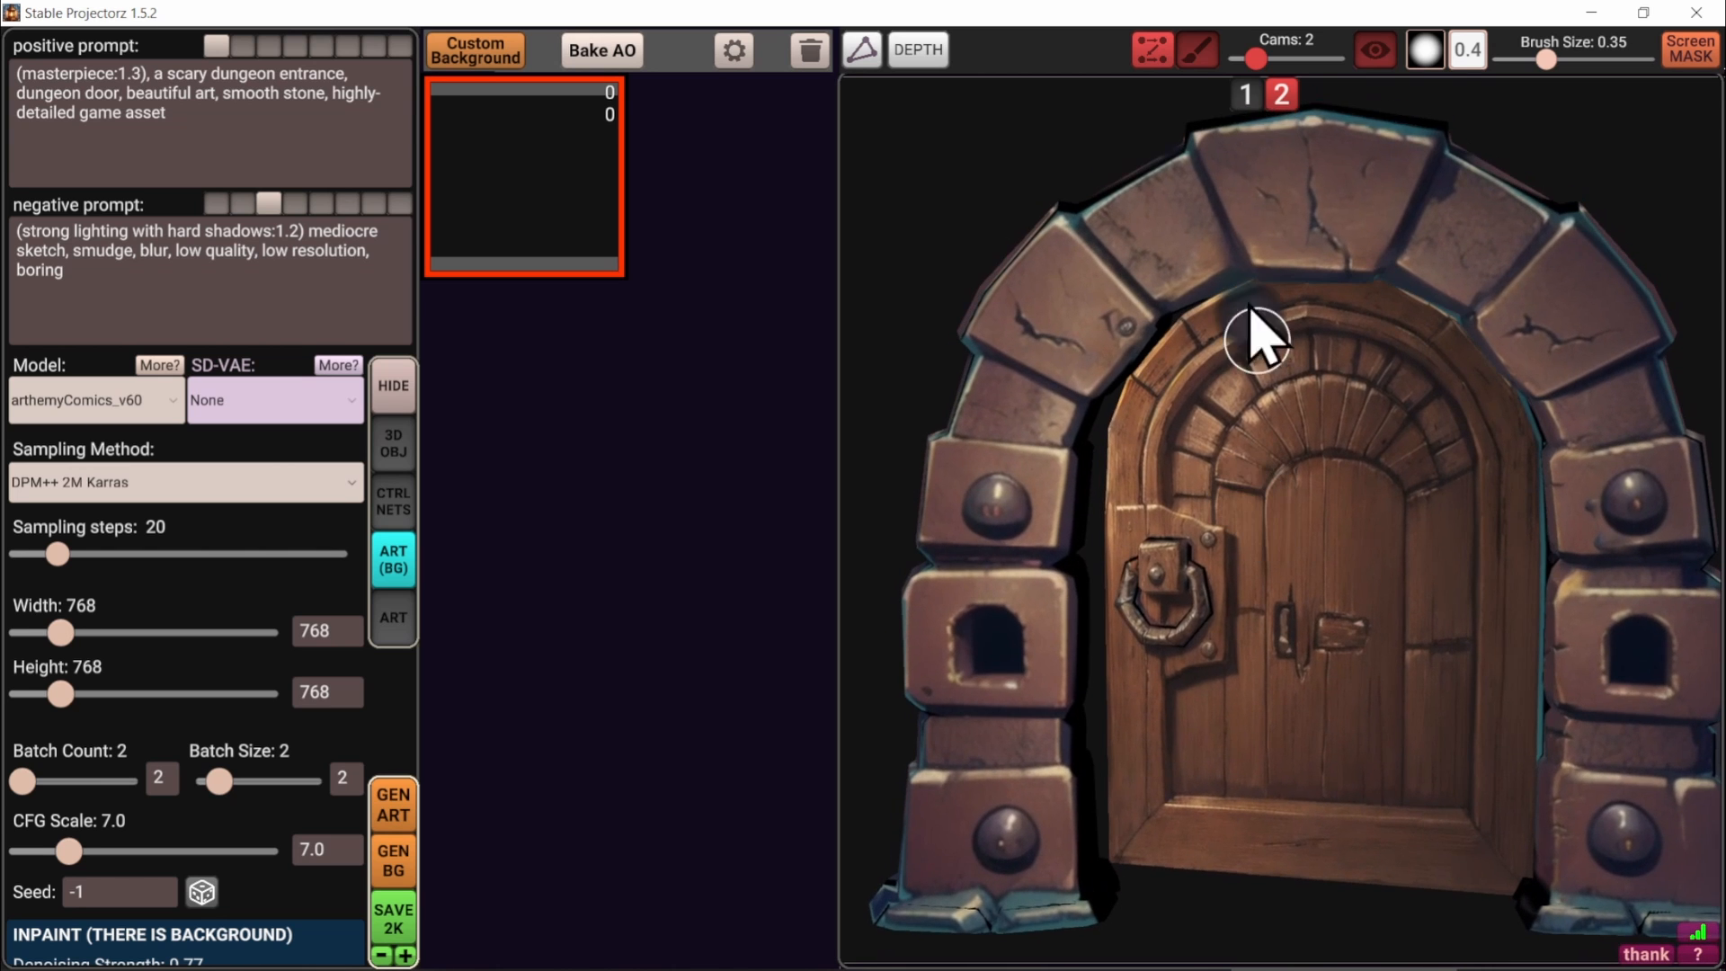
pyautogui.moveTo(1268, 54)
pyautogui.moveTo(1305, 112); pyautogui.dragTo(1391, 113)
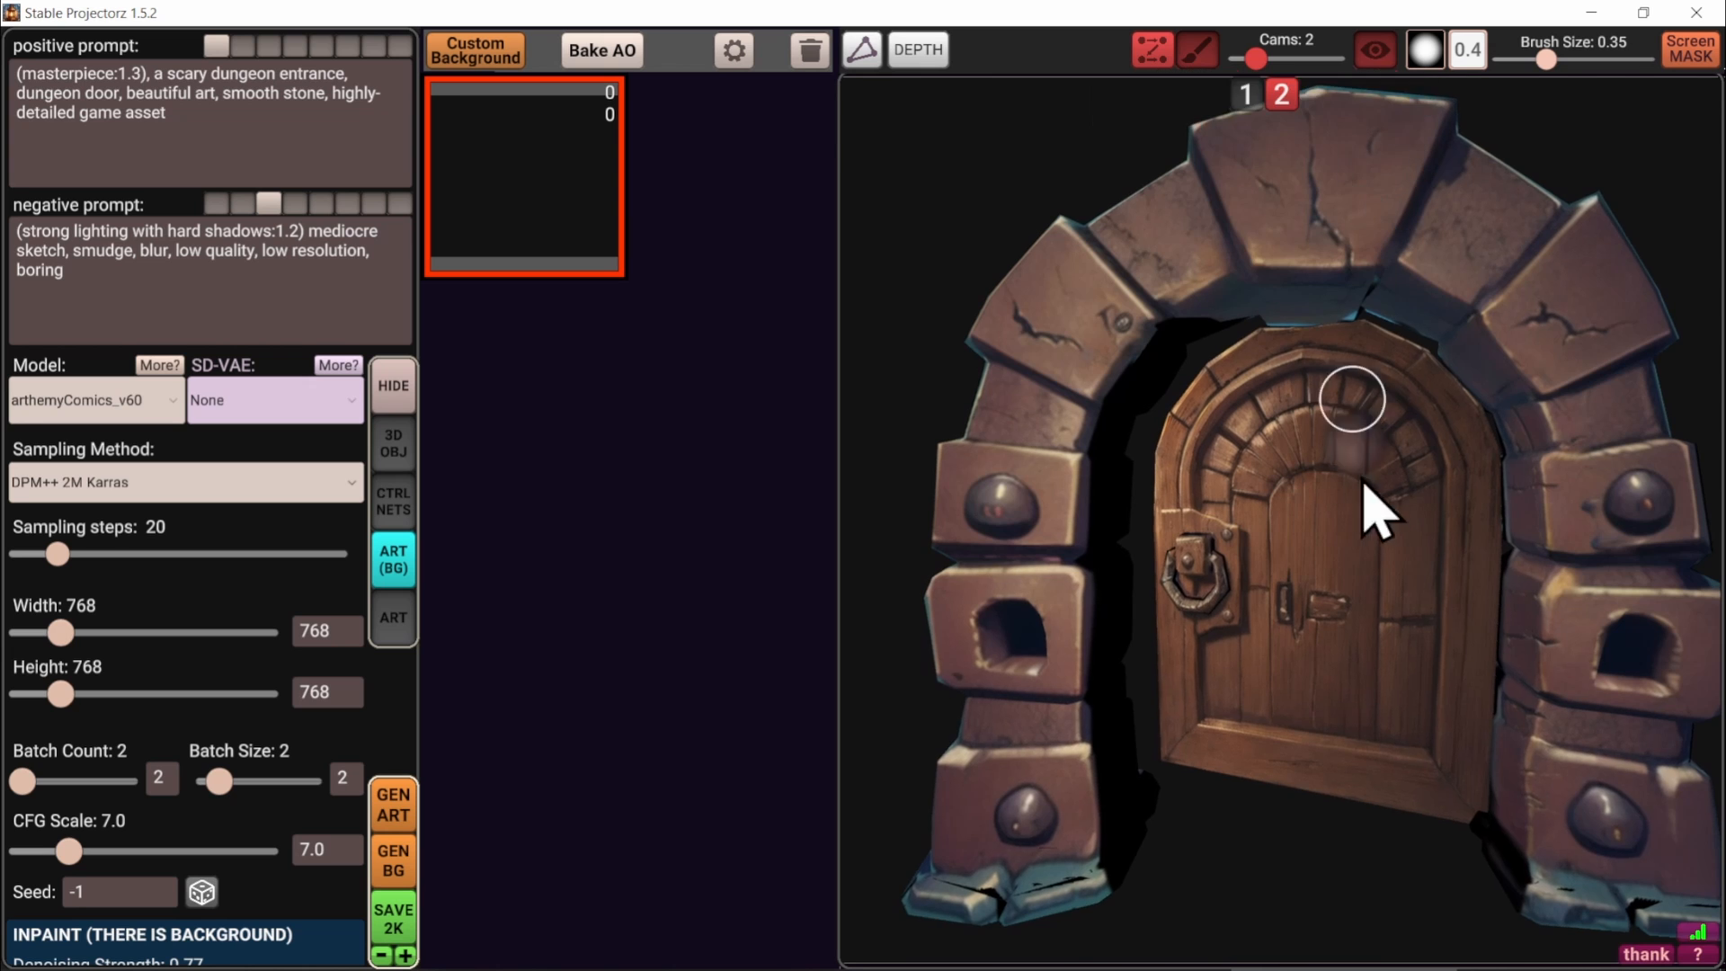
pyautogui.scroll(2, 1393, 566)
pyautogui.moveTo(1396, 576); pyautogui.dragTo(1360, 540, button='middle')
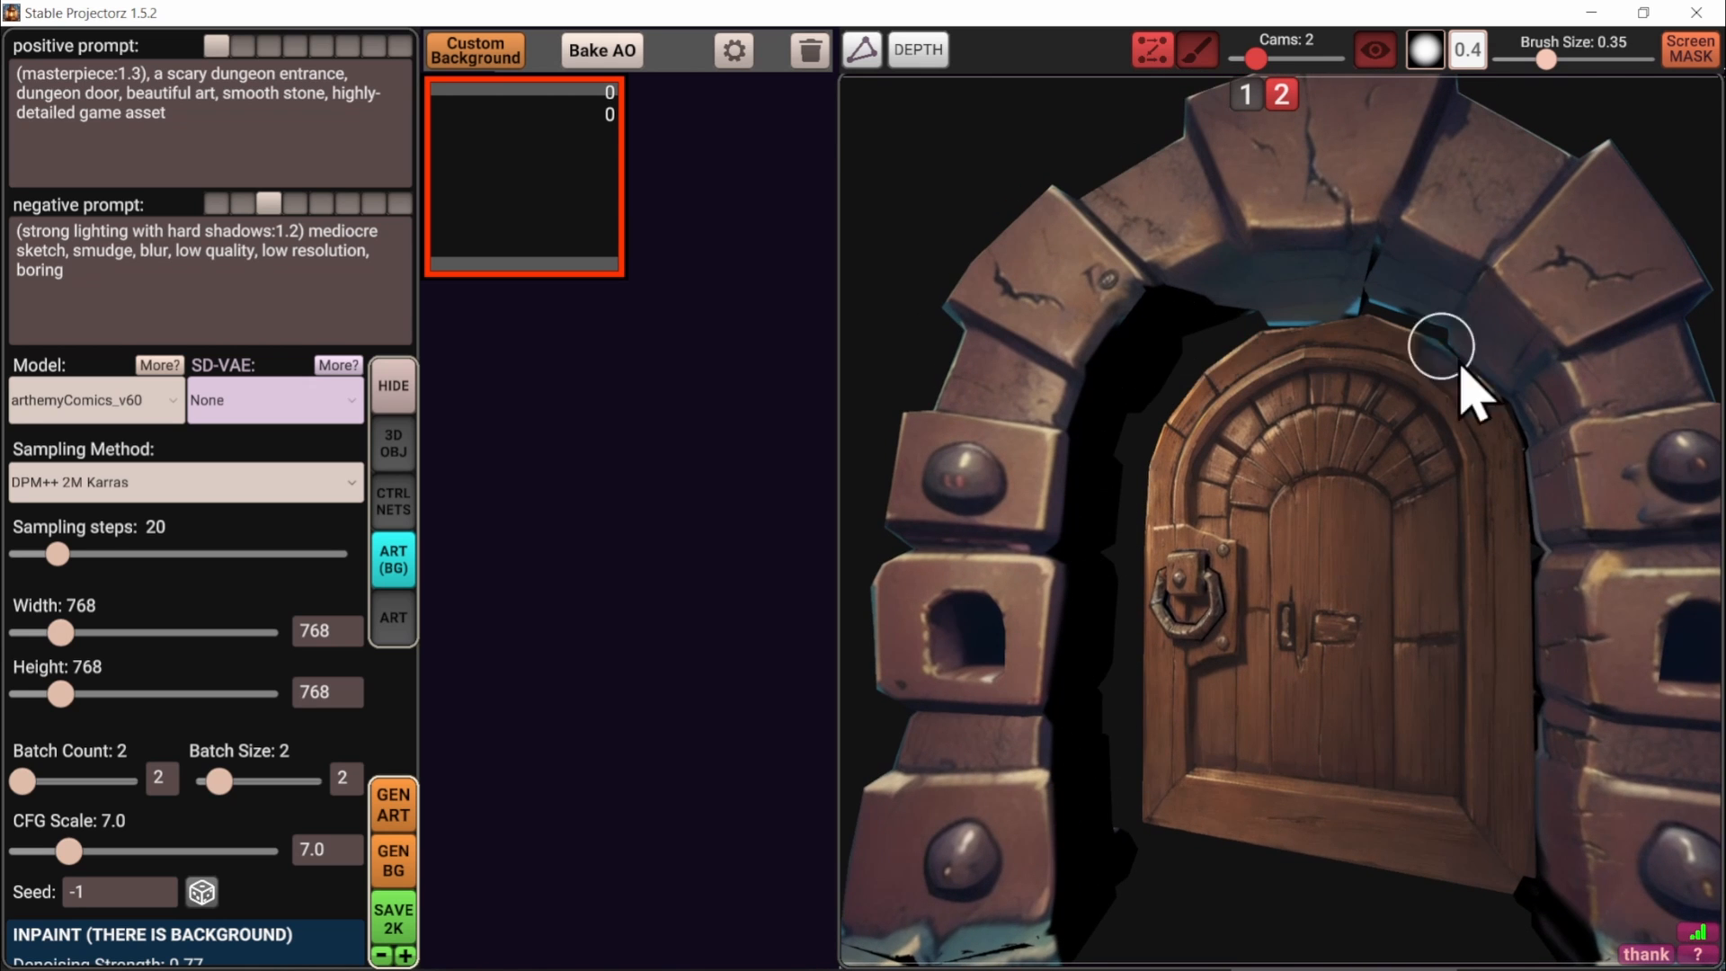
pyautogui.moveTo(1310, 84)
pyautogui.moveTo(1382, 104); pyautogui.dragTo(1287, 113)
pyautogui.moveTo(1371, 404); pyautogui.dragTo(1248, 490, button='middle')
pyautogui.scroll(-2, 1359, 597)
pyautogui.moveTo(1359, 597); pyautogui.dragTo(1309, 686, button='middle')
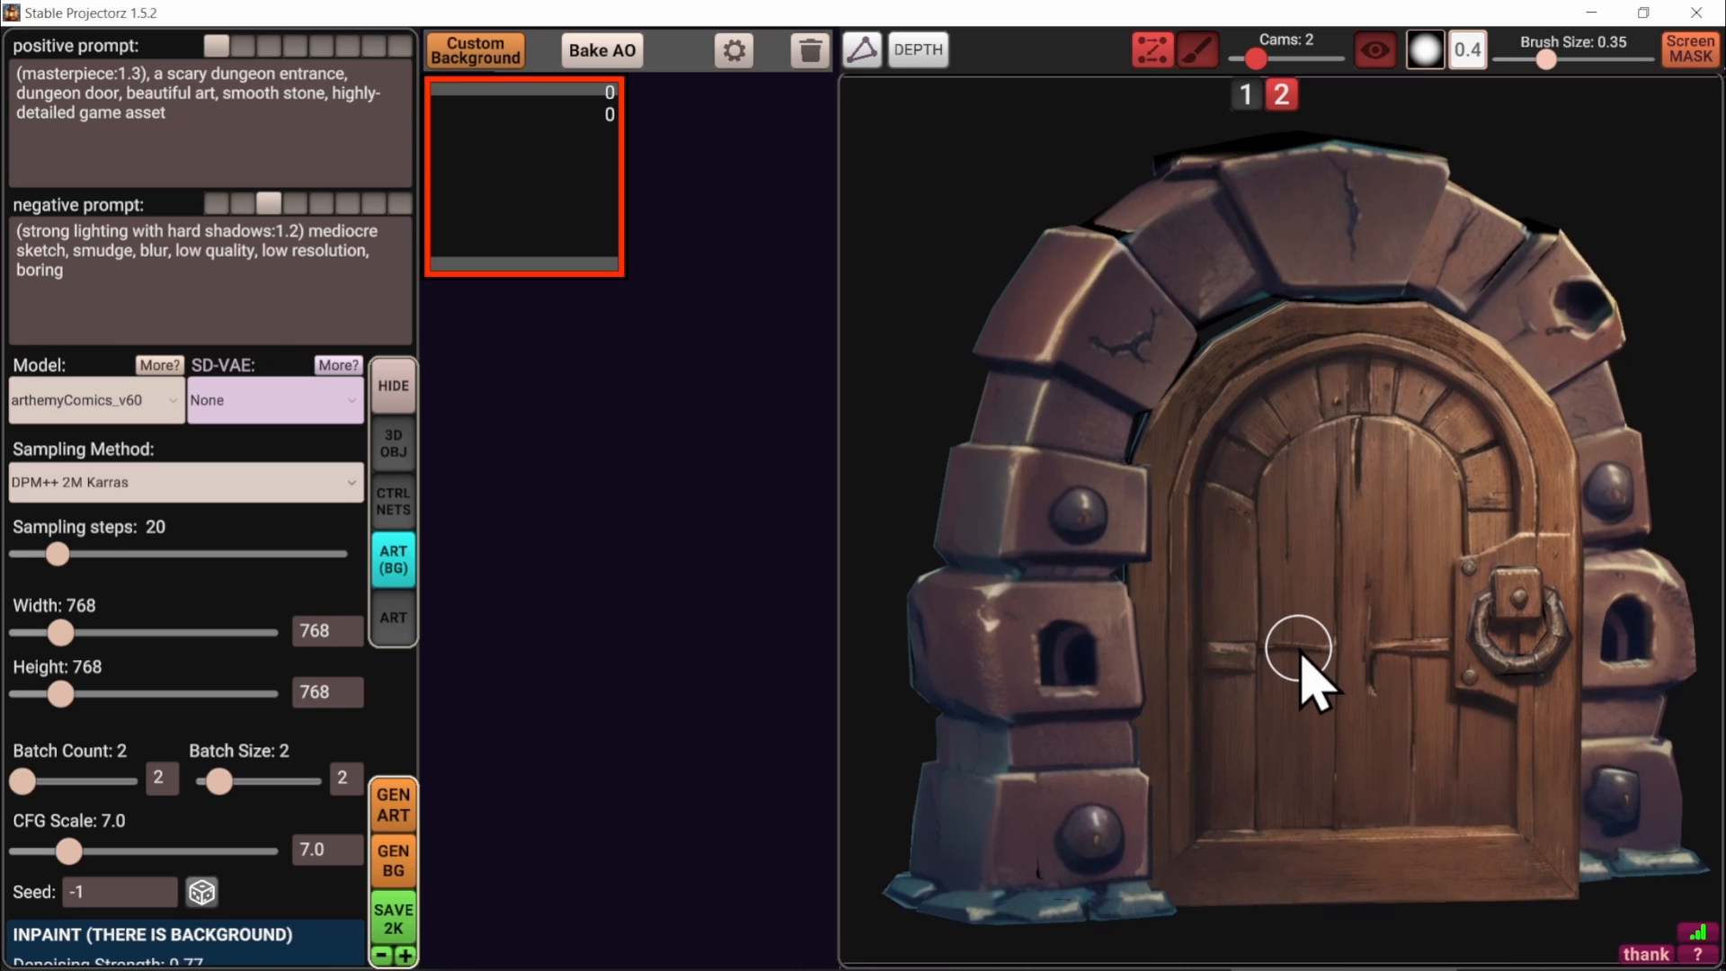
# Generate a batch of 768 x 768 inpaint textures for the framed view and bring the new results into view
pyautogui.scroll(-1, 269, 710)
pyautogui.scroll(-3, 278, 723)
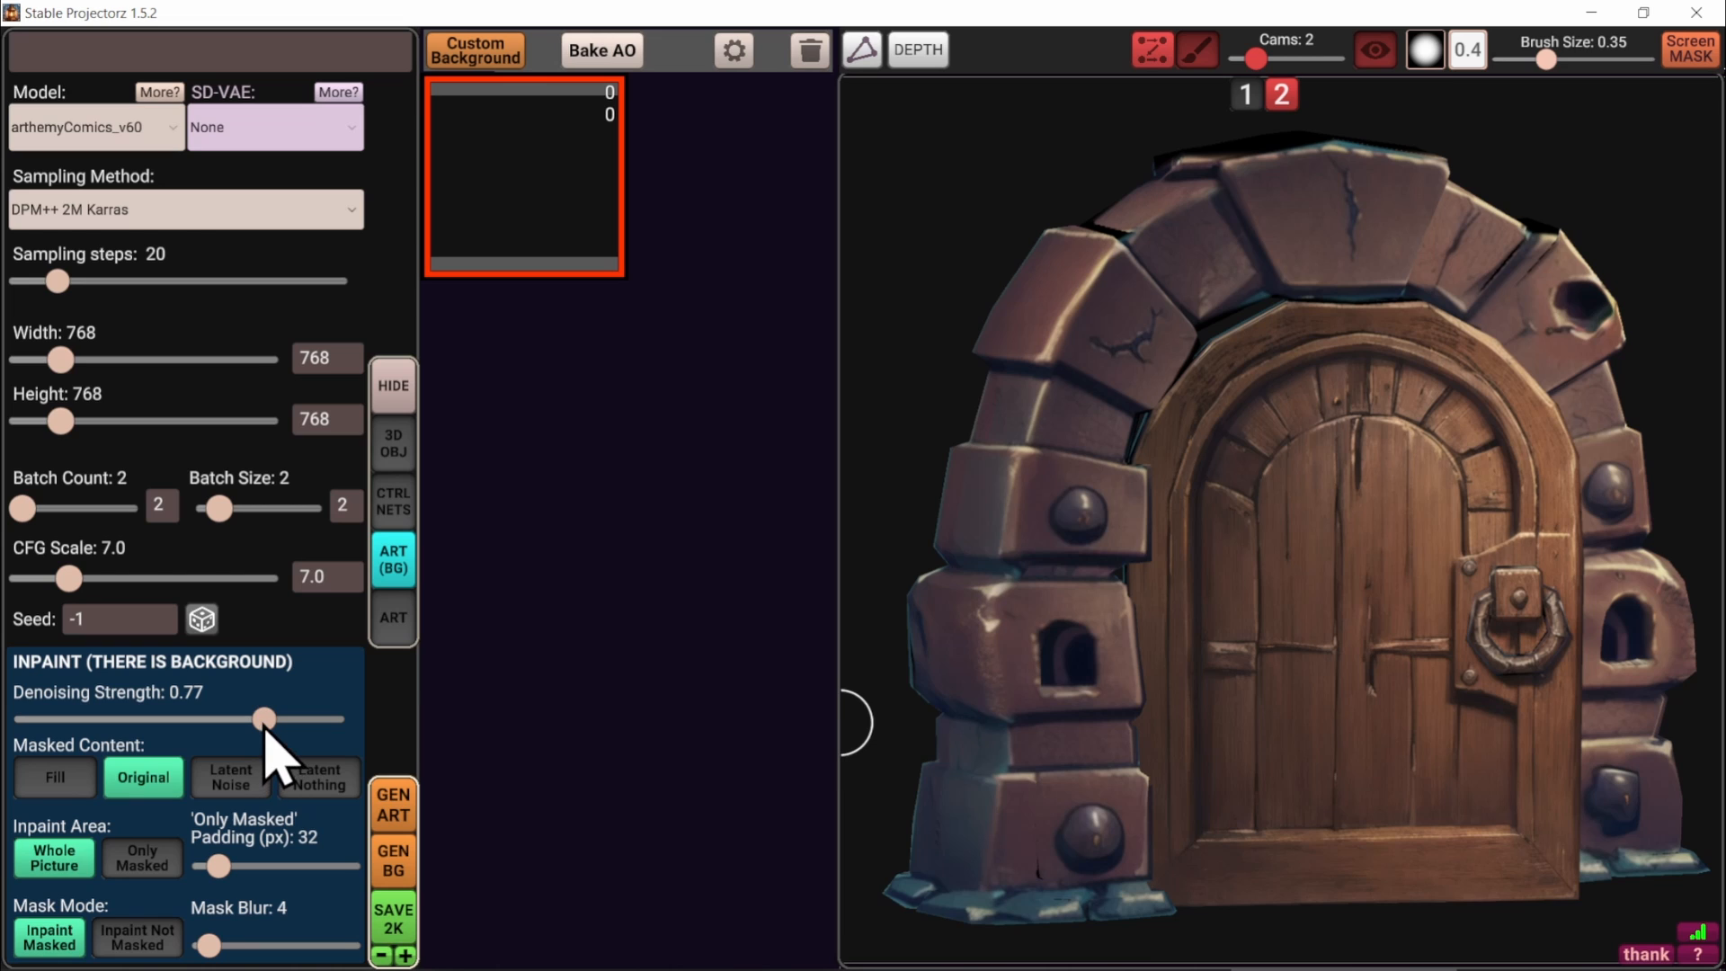
pyautogui.click(405, 809)
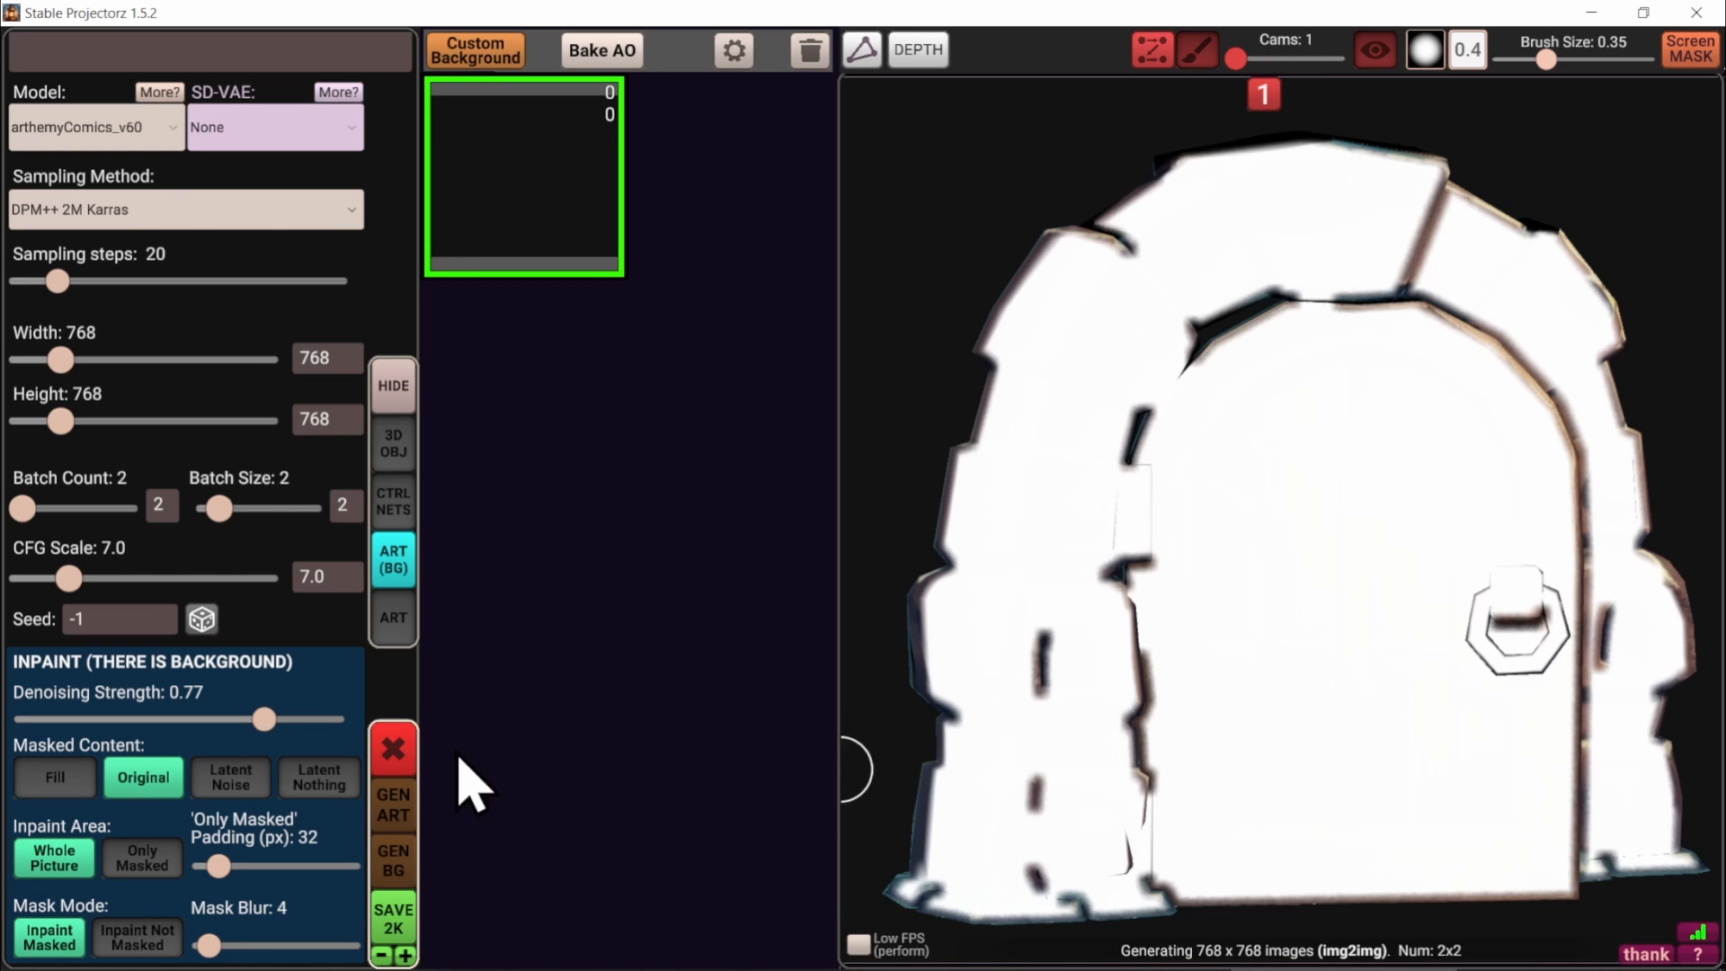
pyautogui.click(396, 617)
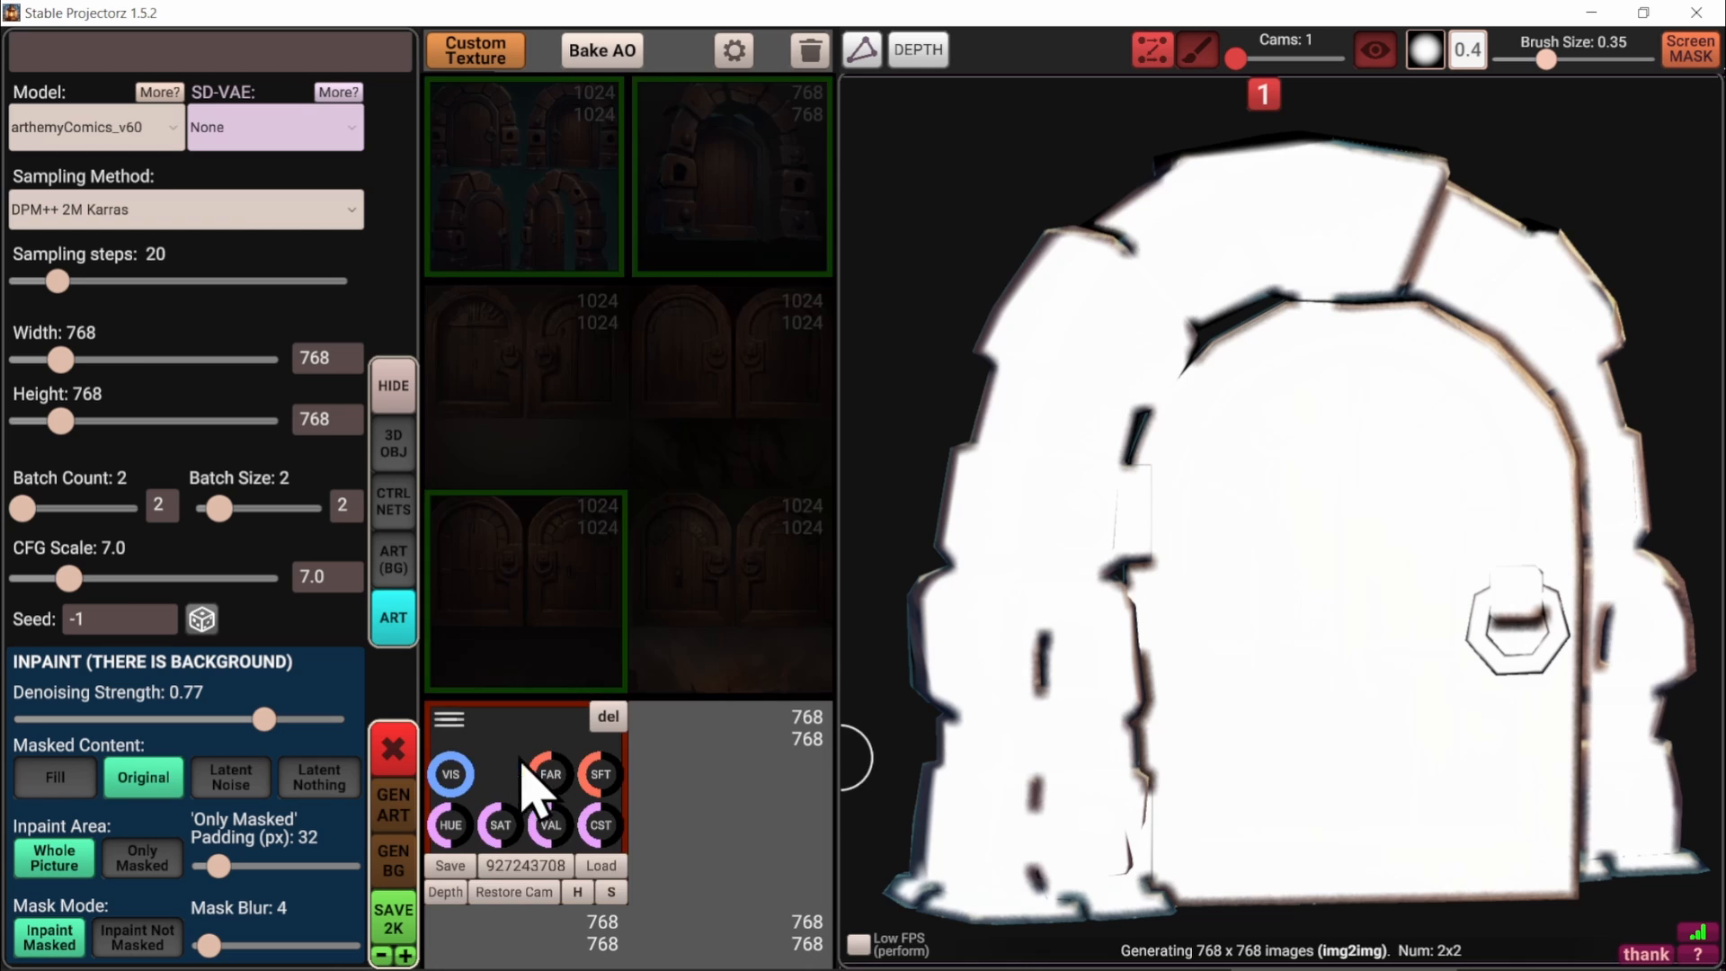
pyautogui.scroll(-3, 550, 630)
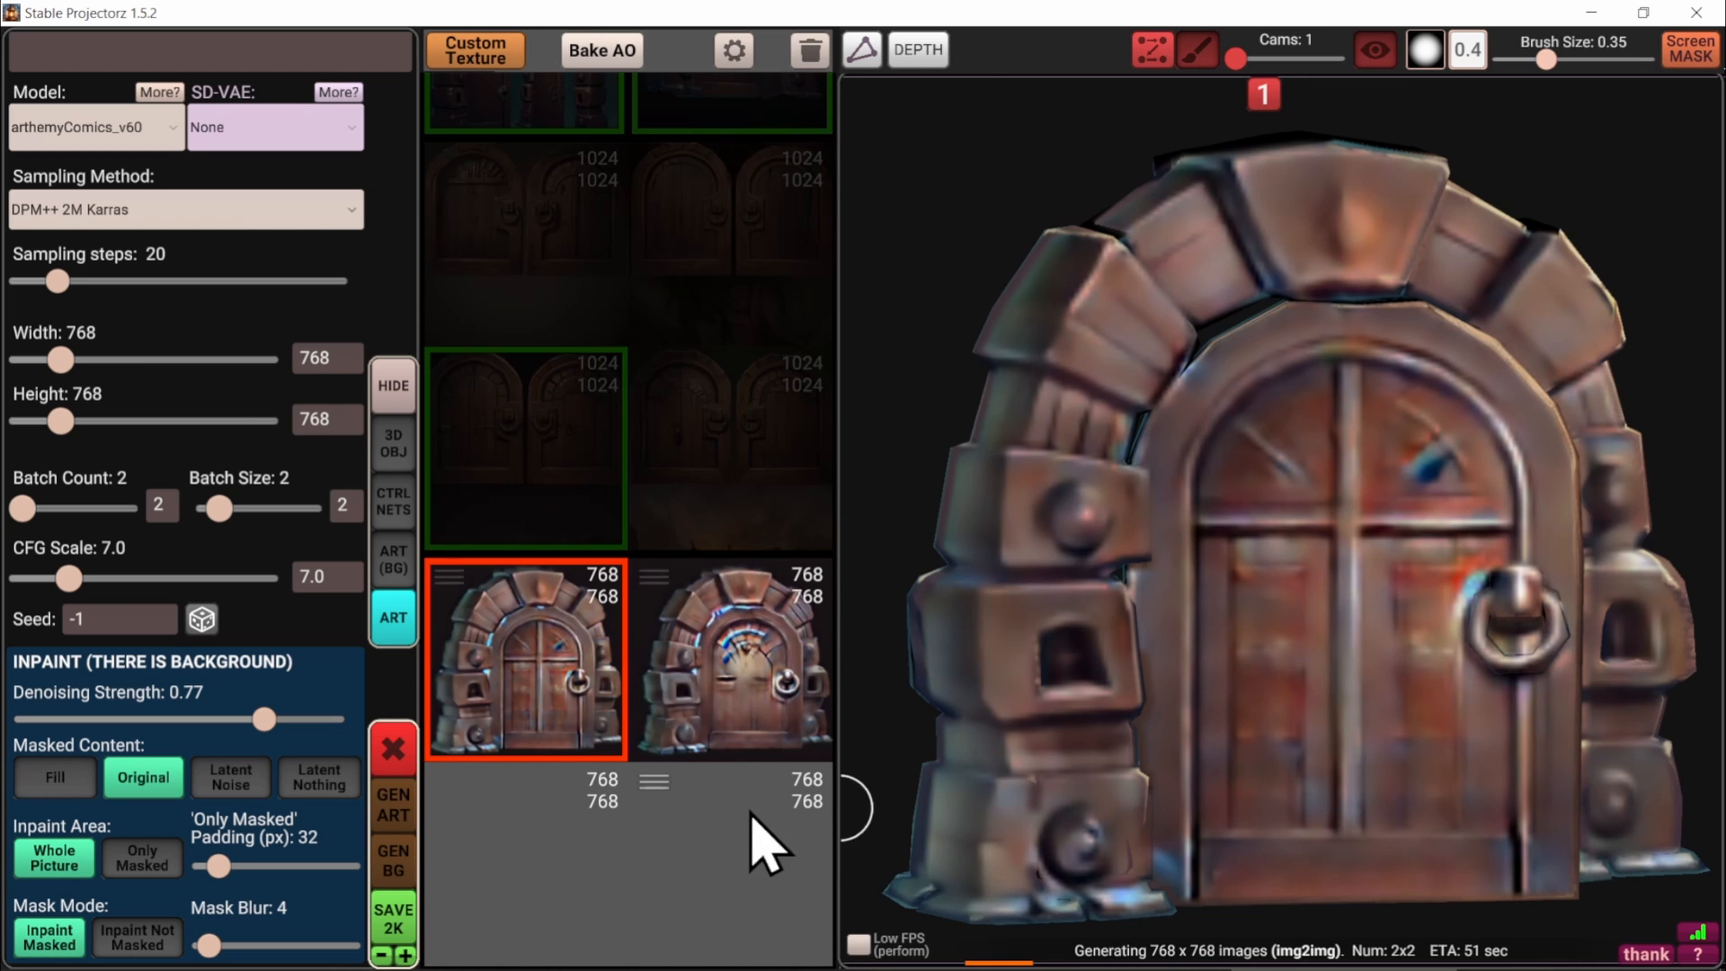
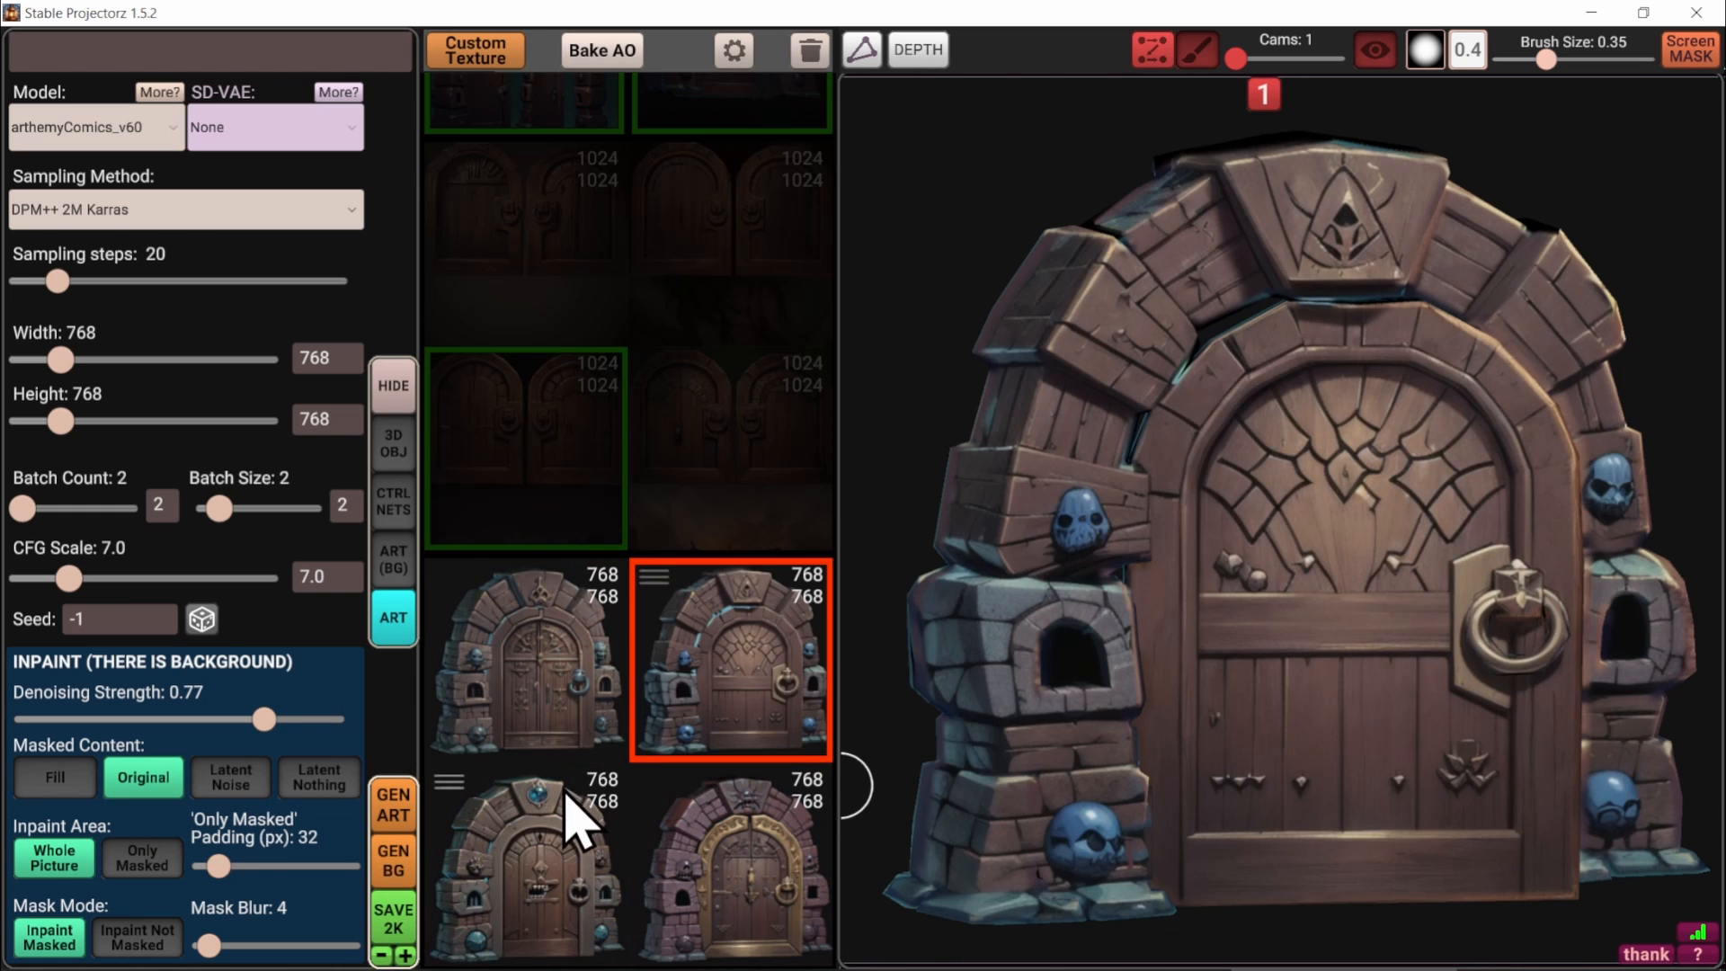
# Preview the gem variant, apply the first variant with blue skulls and an ornate double door, and adjust its saturation
pyautogui.click(576, 815)
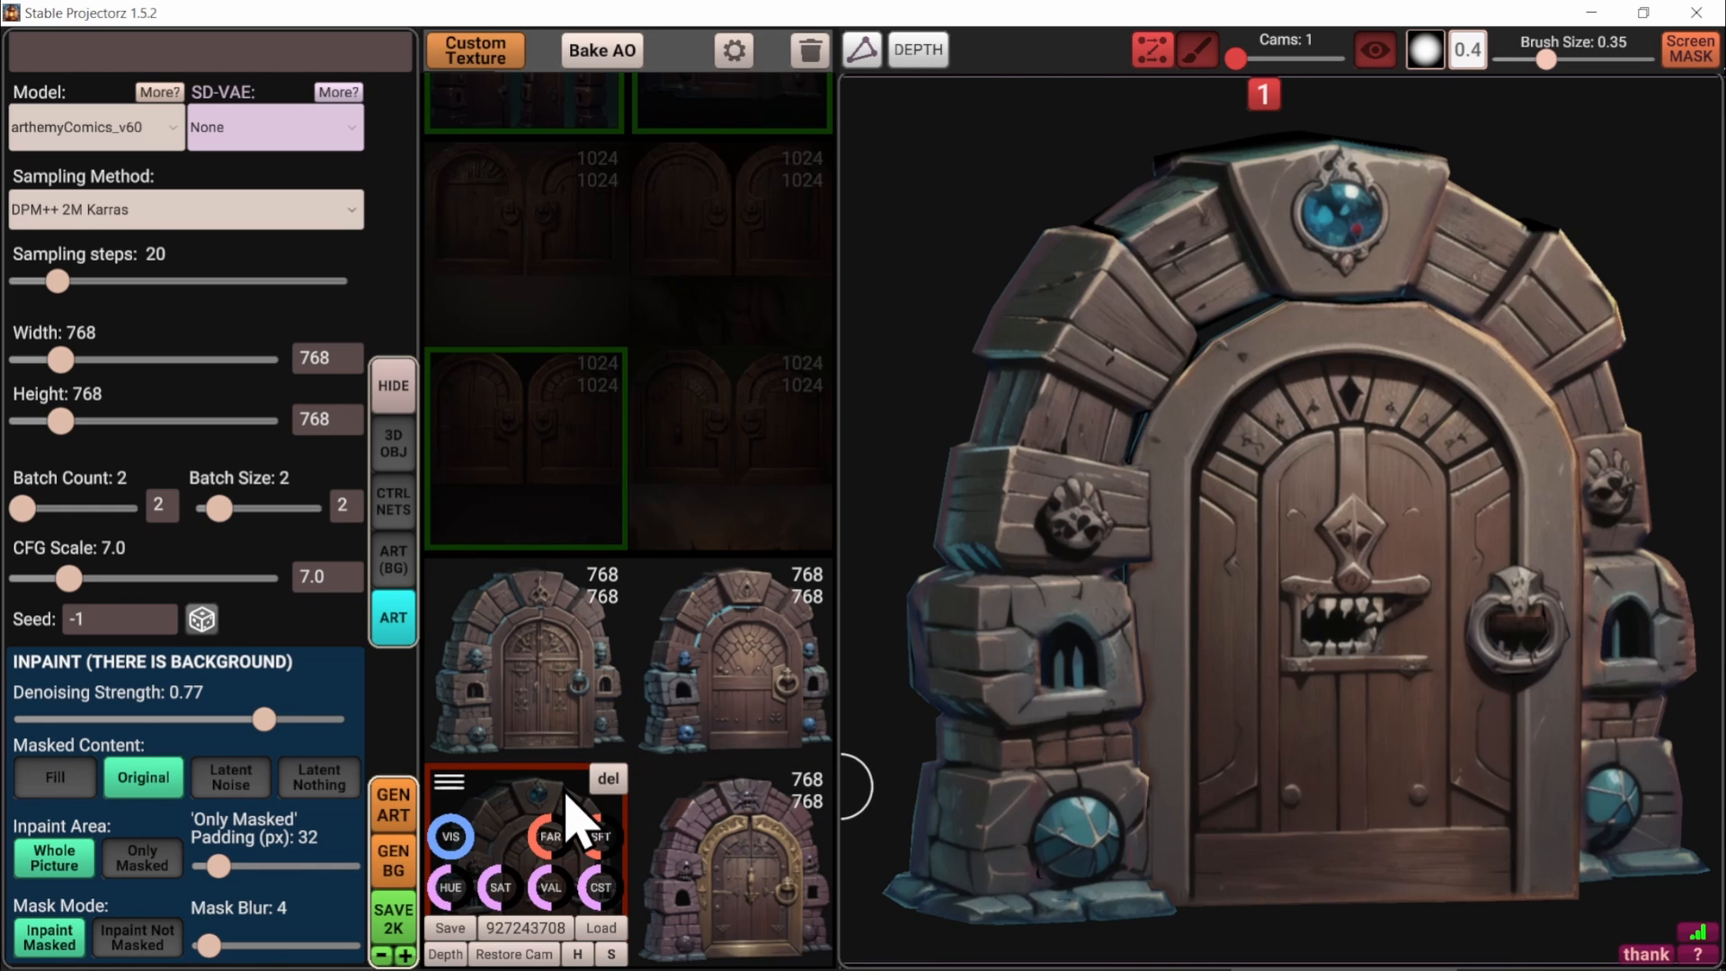
pyautogui.click(536, 708)
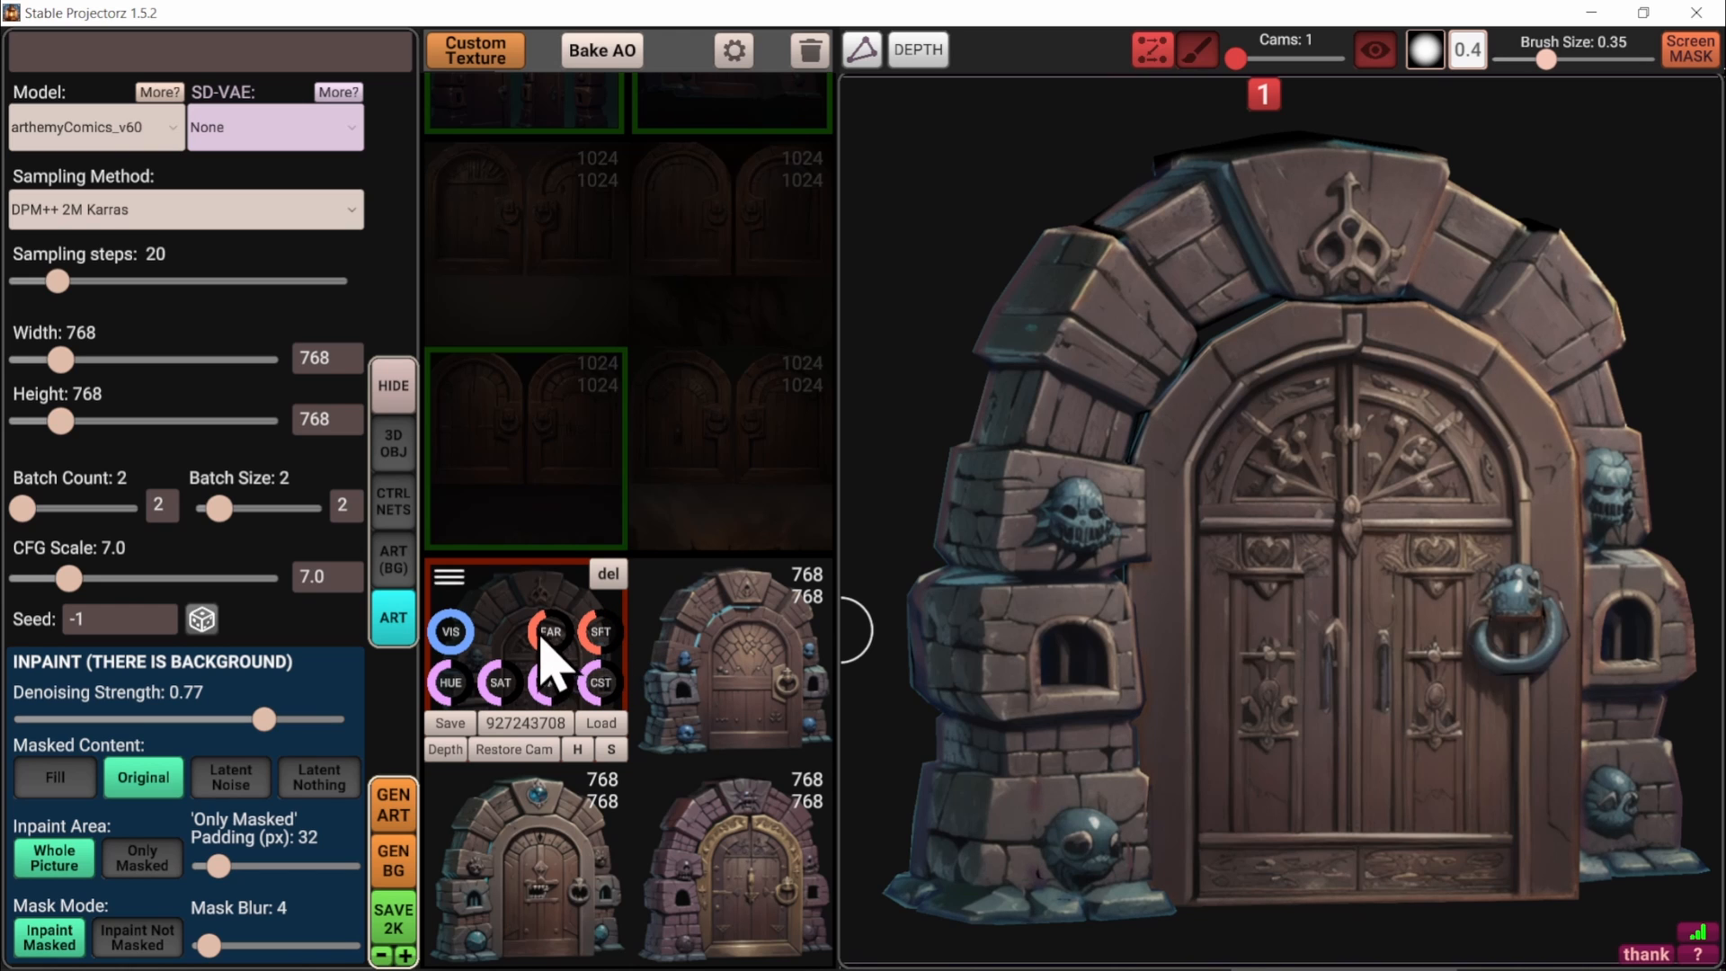
pyautogui.moveTo(490, 689)
pyautogui.mouseDown()
pyautogui.moveTo(533, 684)
pyautogui.moveTo(455, 703)
pyautogui.moveTo(530, 694)
pyautogui.moveTo(478, 694)
pyautogui.mouseUp()
# Set up a black mask brush with opacity 0.3 and size 0.29 at the outer side of the nearest pillar
pyautogui.scroll(2, 1336, 515)
pyautogui.scroll(-4, 1312, 503)
pyautogui.keyDown('alt'); pyautogui.moveTo(1292, 474); pyautogui.dragTo(1361, 494); pyautogui.keyUp('alt')
pyautogui.moveTo(1136, 481); pyautogui.dragTo(1162, 454, button='right')
pyautogui.click(1482, 47)
pyautogui.scroll(3, 1294, 162)
pyautogui.moveTo(1227, 140); pyautogui.dragTo(1240, 210, button='middle')
pyautogui.press('3')
pyautogui.scroll(3, 1118, 359)
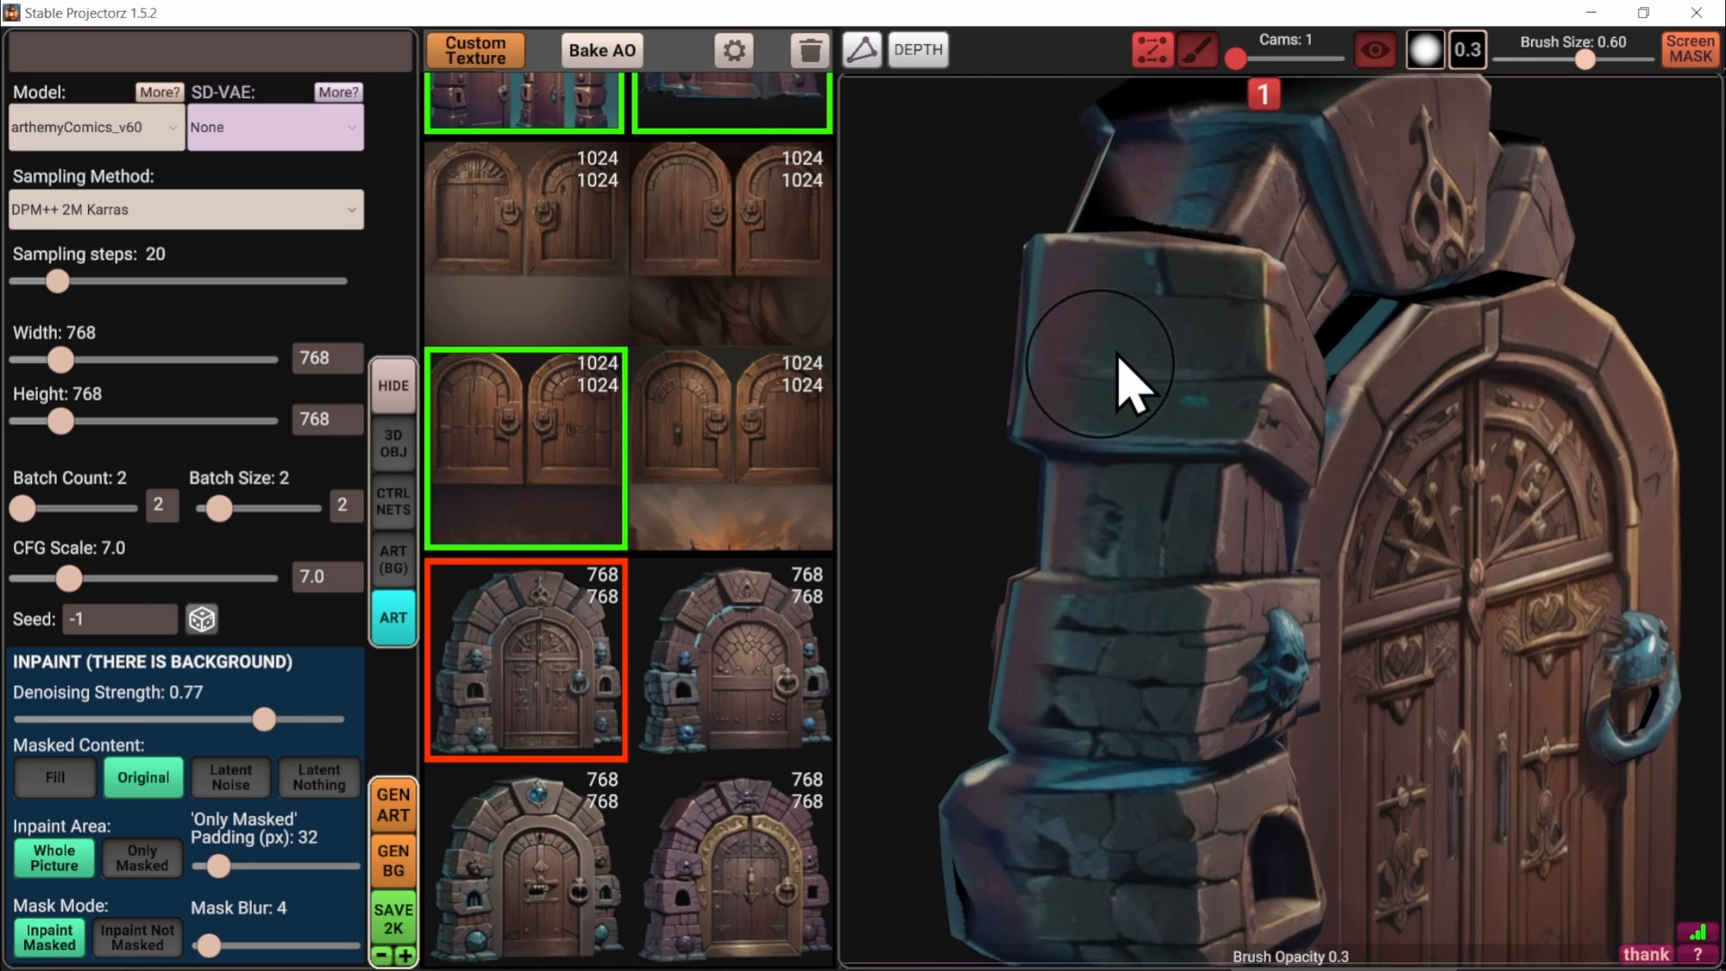
pyautogui.moveTo(1085, 417); pyautogui.dragTo(1049, 414, button='right')
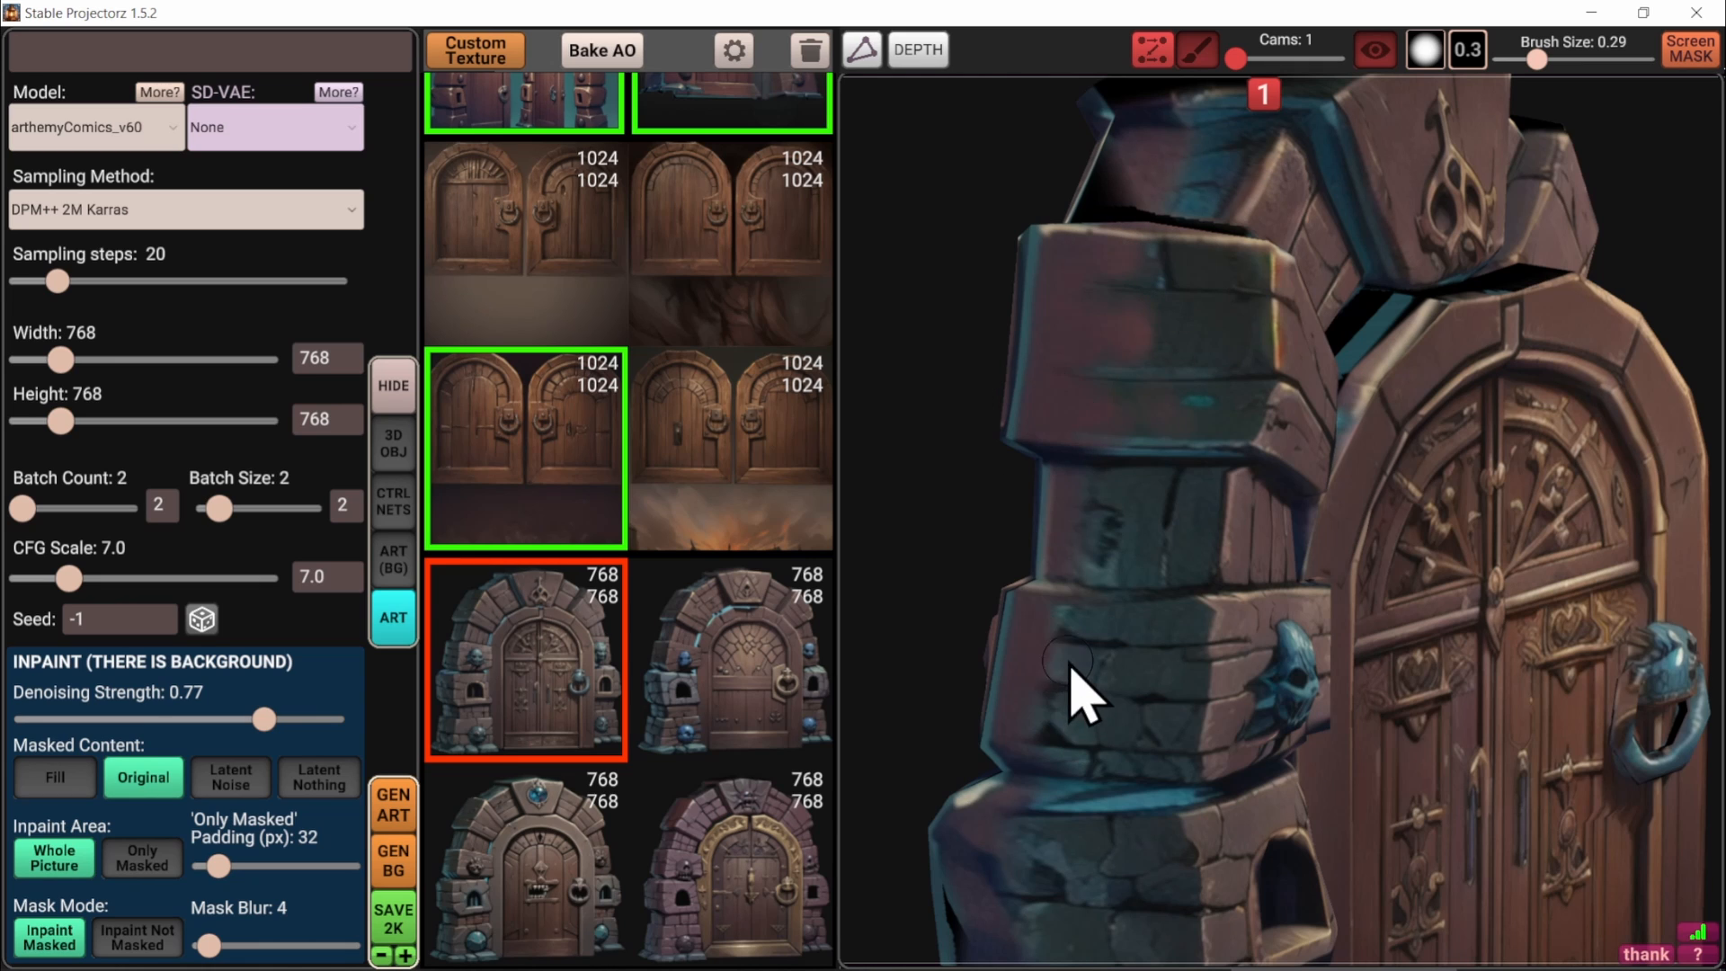
# Blend the new projection into the pillar's outer side blocks with the white brush, and switch the brush back to black
pyautogui.press('x')
pyautogui.moveTo(1032, 661); pyautogui.dragTo(1050, 688)
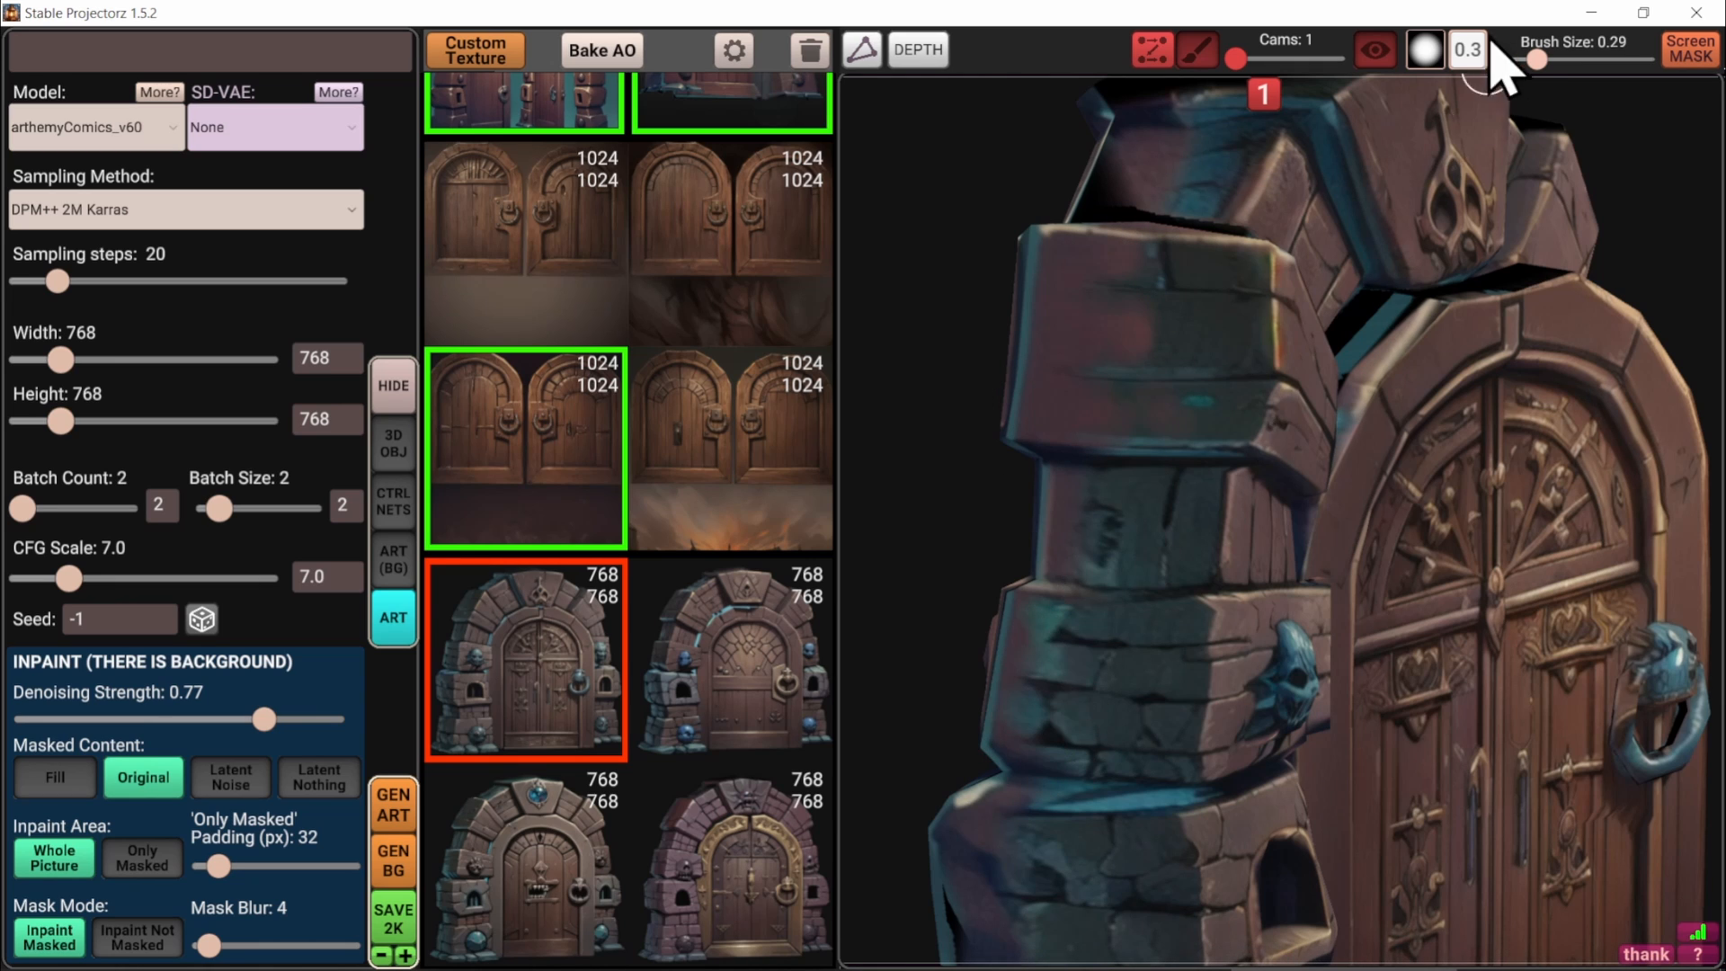
pyautogui.moveTo(964, 798); pyautogui.dragTo(1032, 537, button='middle')
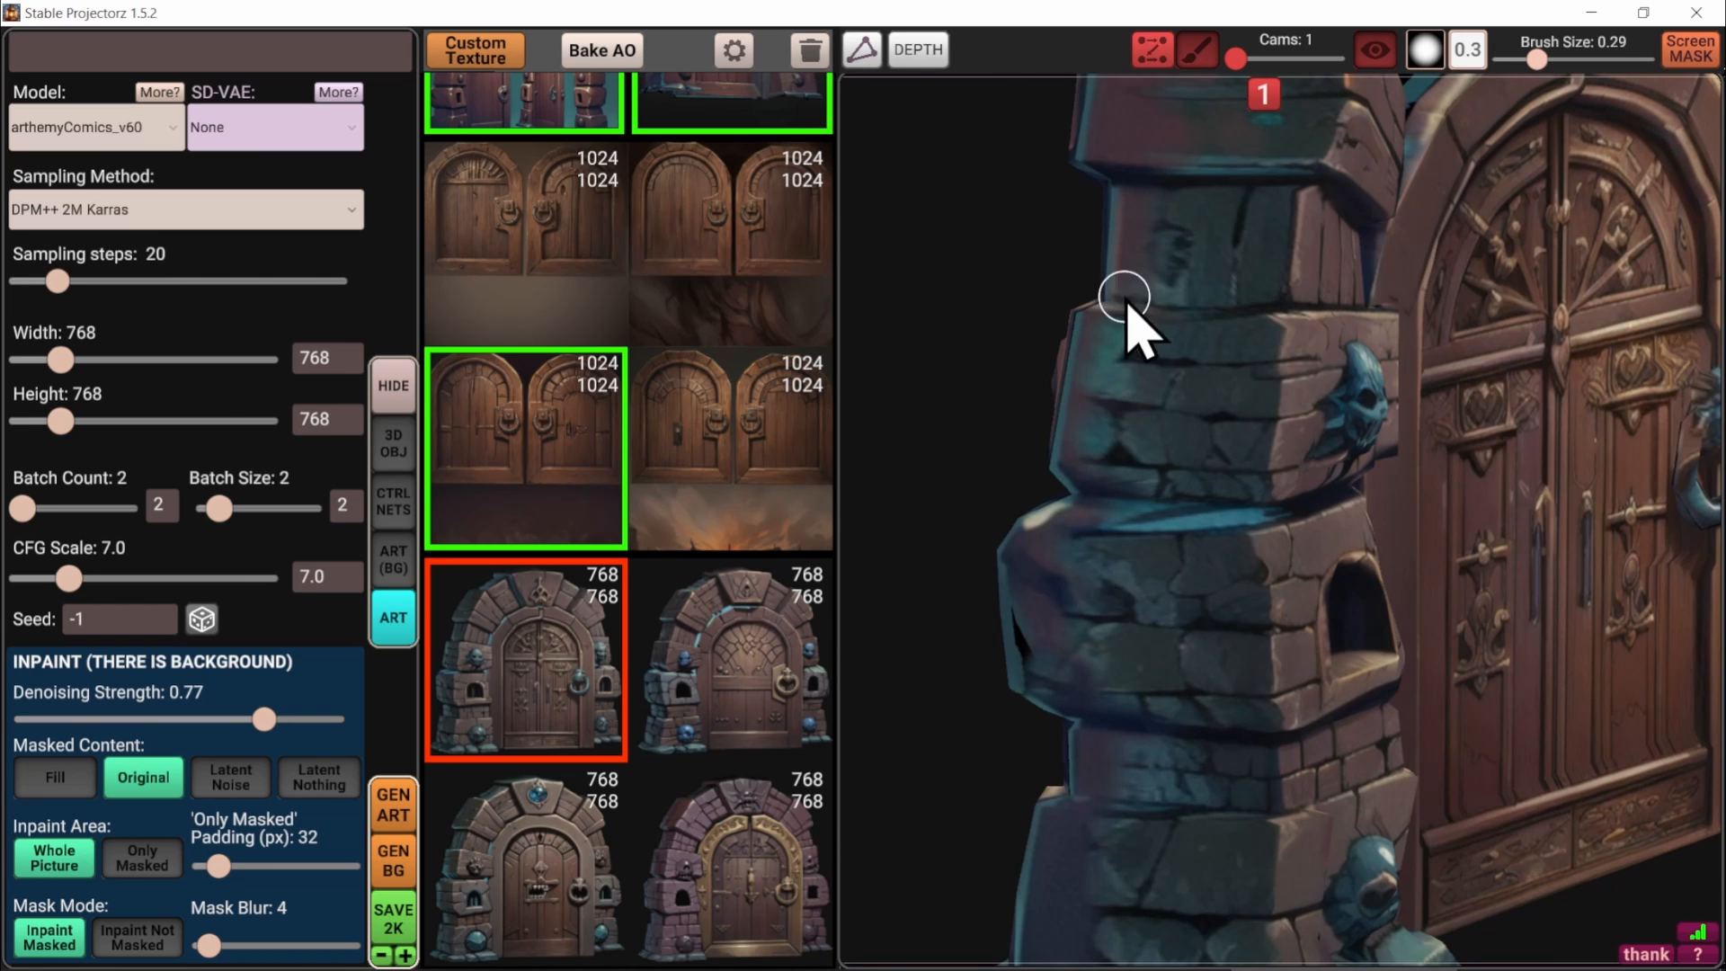
pyautogui.scroll(-2, 1159, 429)
pyautogui.press('x')
# Blend the new projection into the outer side blocks of the opposite pillar, around the skull and the small window
pyautogui.moveTo(1144, 462)
pyautogui.keyDown('alt'); pyautogui.mouseDown()
pyautogui.moveTo(1406, 550)
pyautogui.moveTo(1510, 609)
pyautogui.mouseUp(); pyautogui.keyUp('alt')
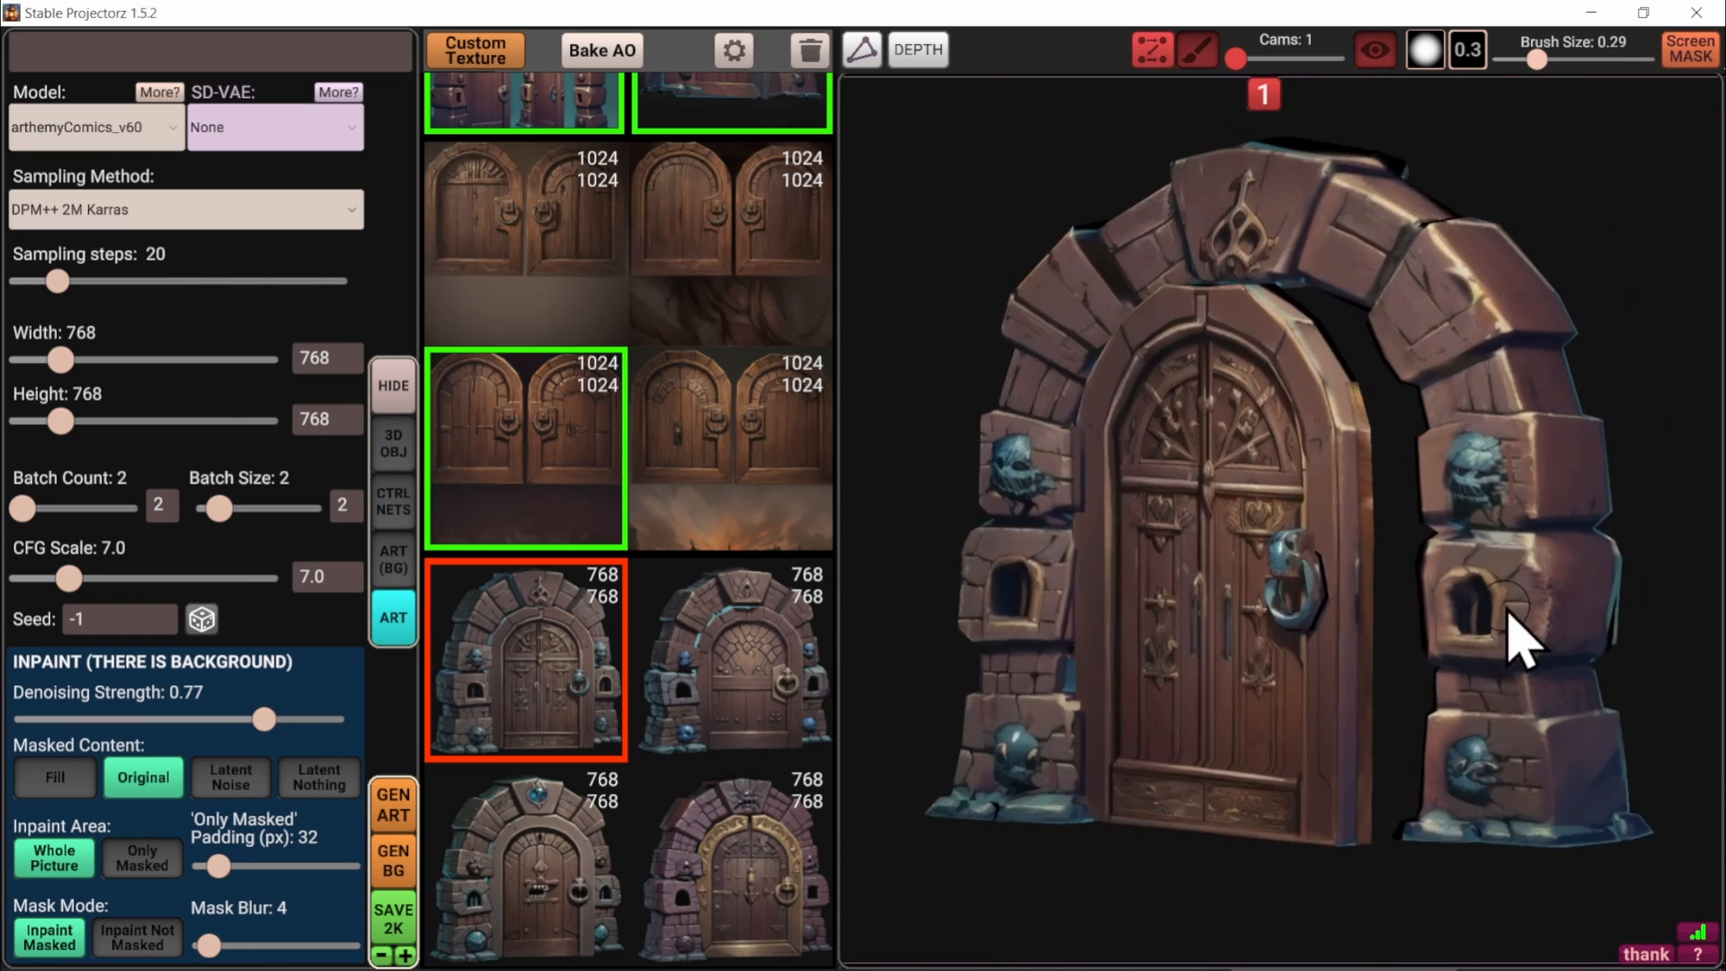
pyautogui.scroll(4, 1510, 609)
pyautogui.moveTo(1510, 608); pyautogui.dragTo(1376, 652, button='middle')
pyautogui.keyDown('alt'); pyautogui.moveTo(1375, 651); pyautogui.dragTo(1213, 517); pyautogui.keyUp('alt')
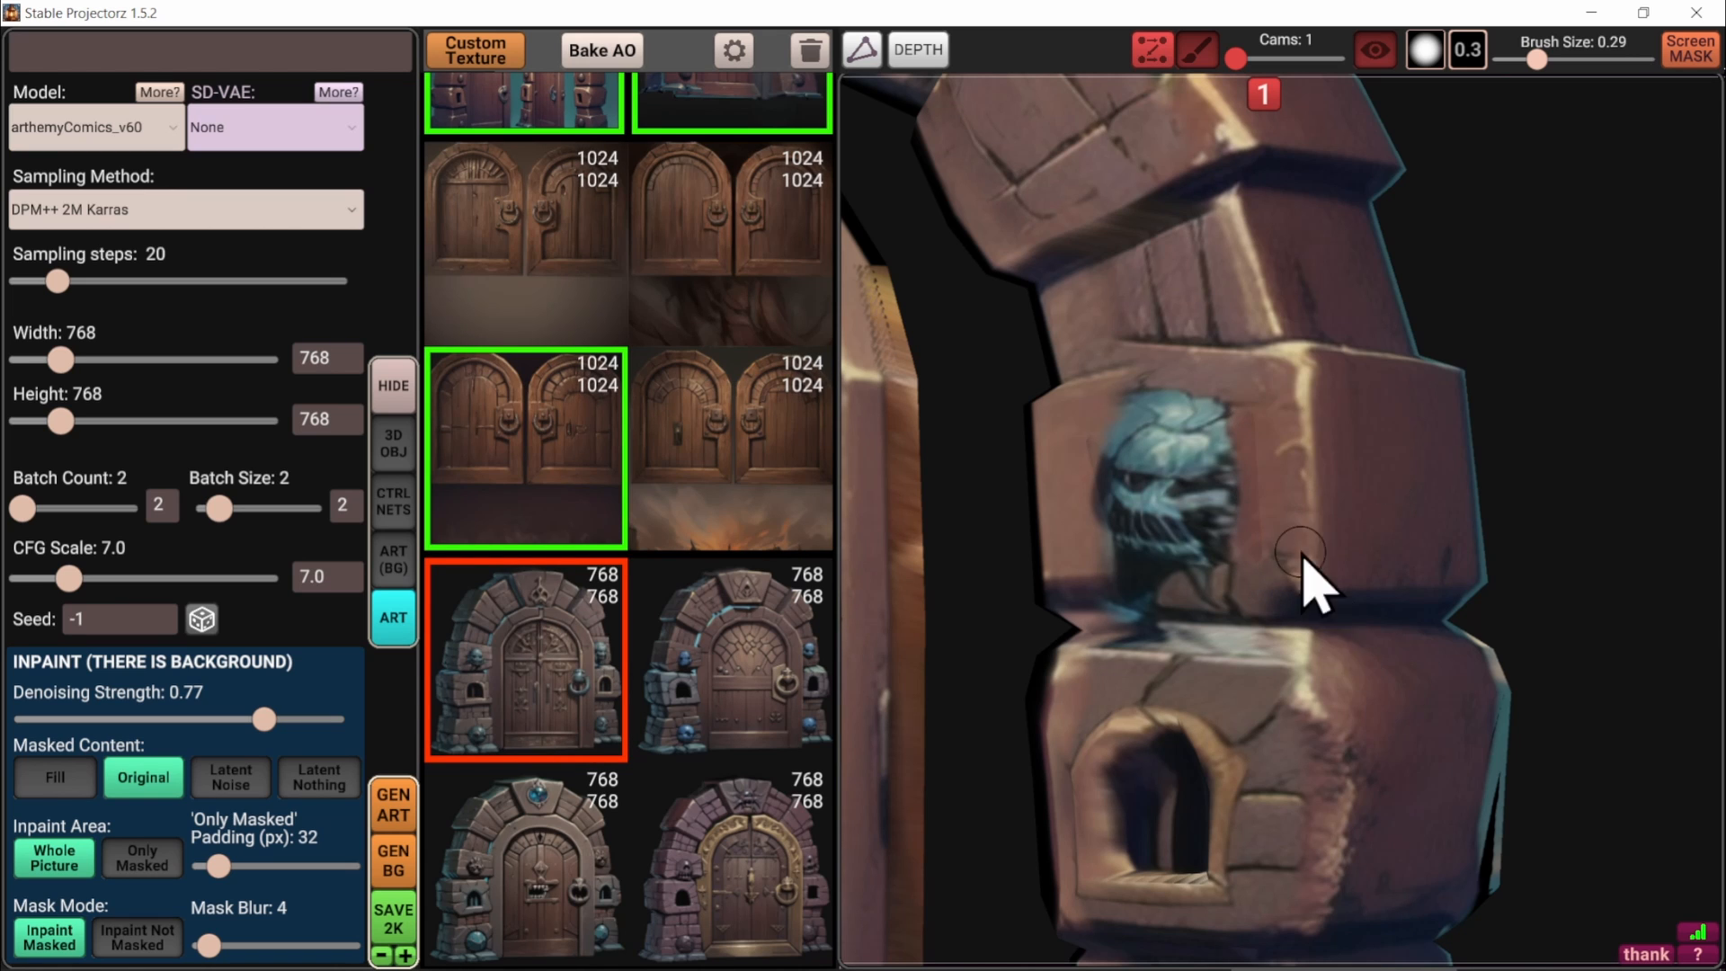
pyautogui.keyDown('alt'); pyautogui.moveTo(1300, 551); pyautogui.dragTo(1344, 586); pyautogui.keyUp('alt')
pyautogui.moveTo(1345, 587); pyautogui.dragTo(1263, 293, button='middle')
pyautogui.press('x')
pyautogui.press('x')
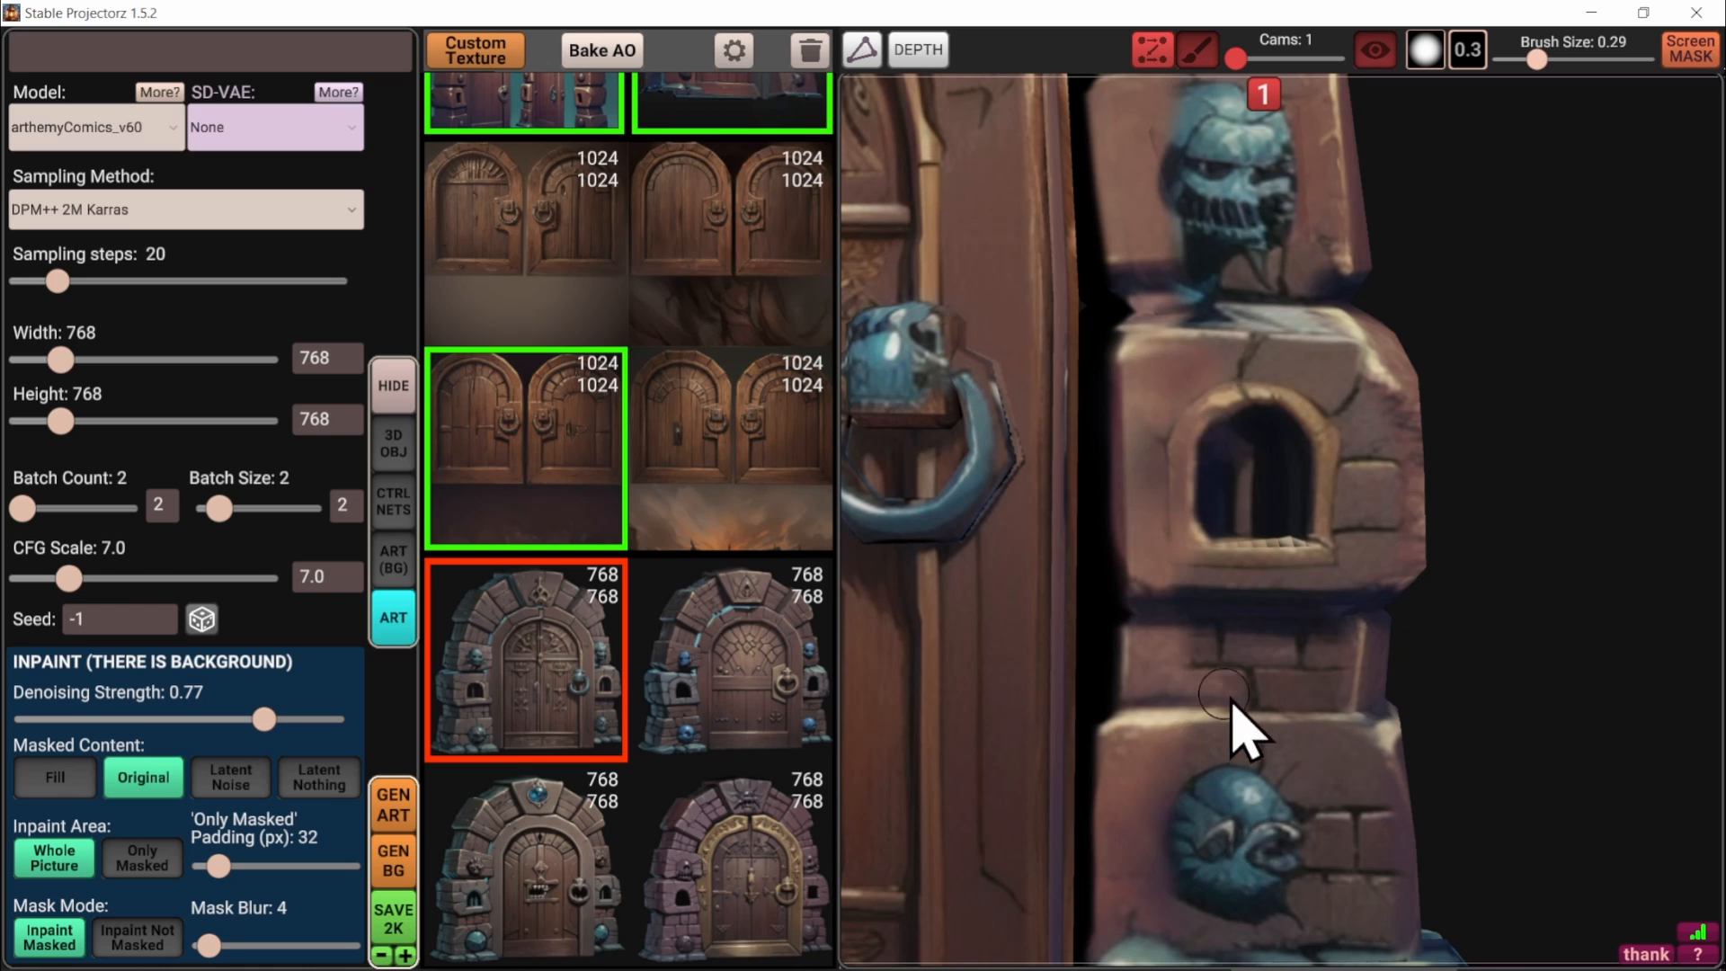
pyautogui.press('Up')
pyautogui.press('Down')
# Frame the whole entrance from the opposite three-quarter angle, facing the plain wooden side of the door, and show the background art
pyautogui.scroll(-4, 1294, 769)
pyautogui.moveTo(1236, 265); pyautogui.dragTo(1407, 318, button='middle')
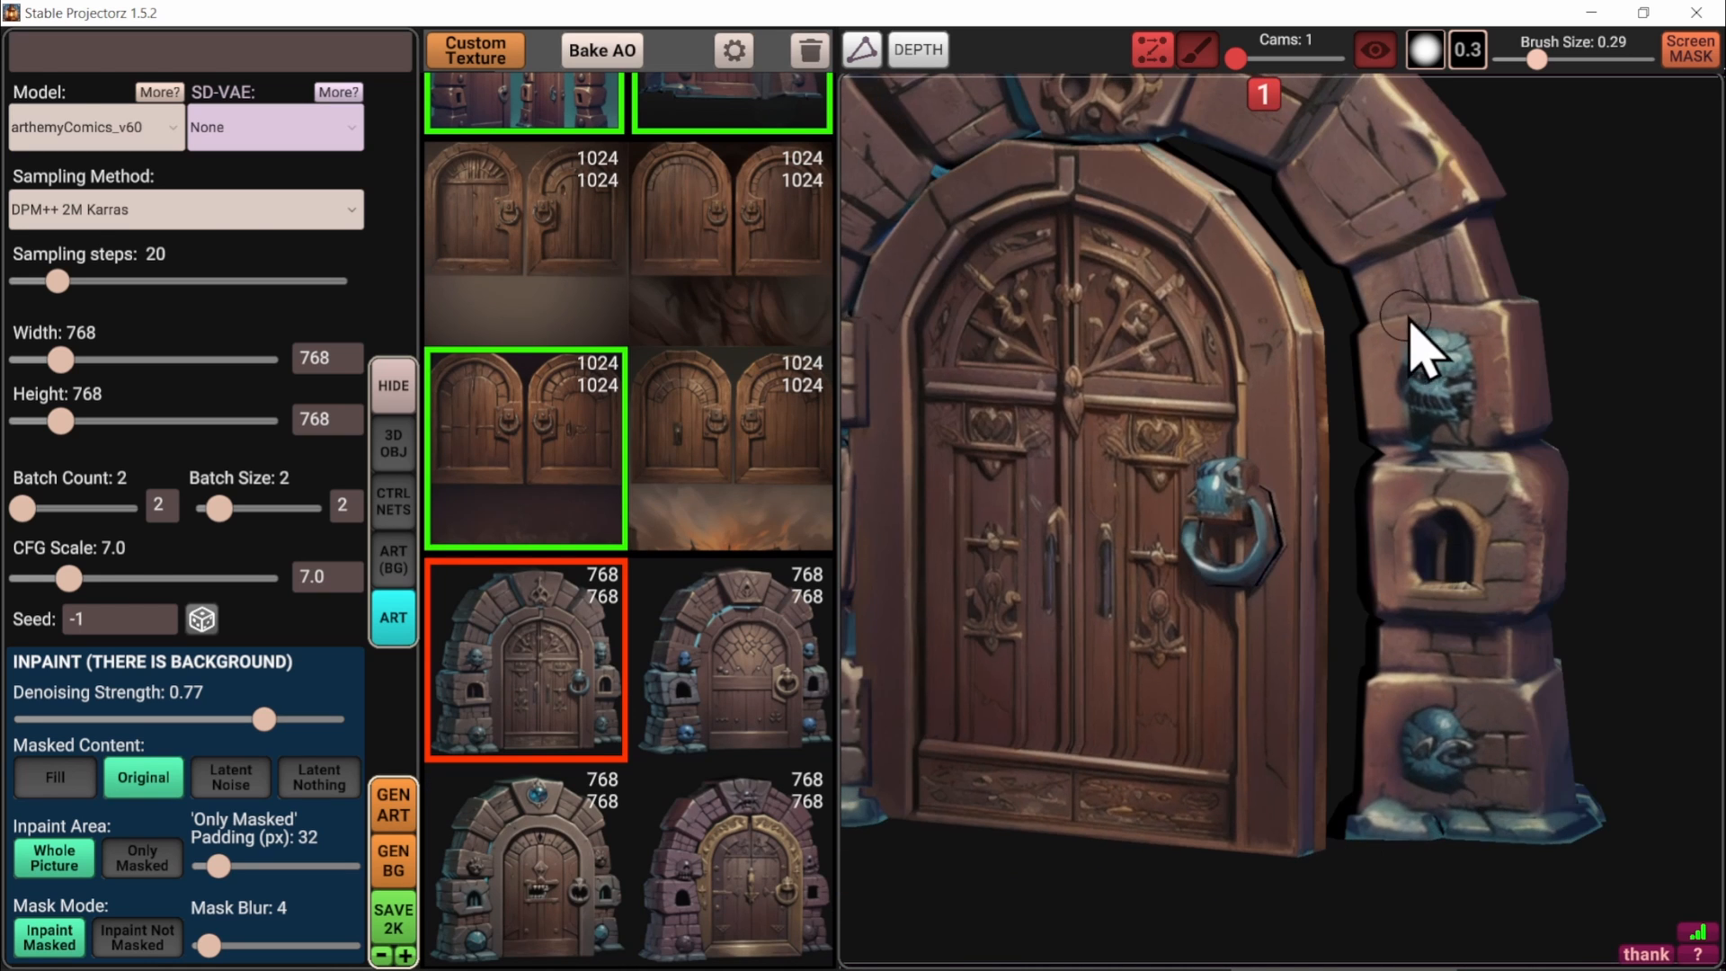
pyautogui.scroll(-3, 1528, 449)
pyautogui.scroll(-3, 1417, 462)
pyautogui.keyDown('alt'); pyautogui.moveTo(1425, 449); pyautogui.dragTo(1173, 440); pyautogui.keyUp('alt')
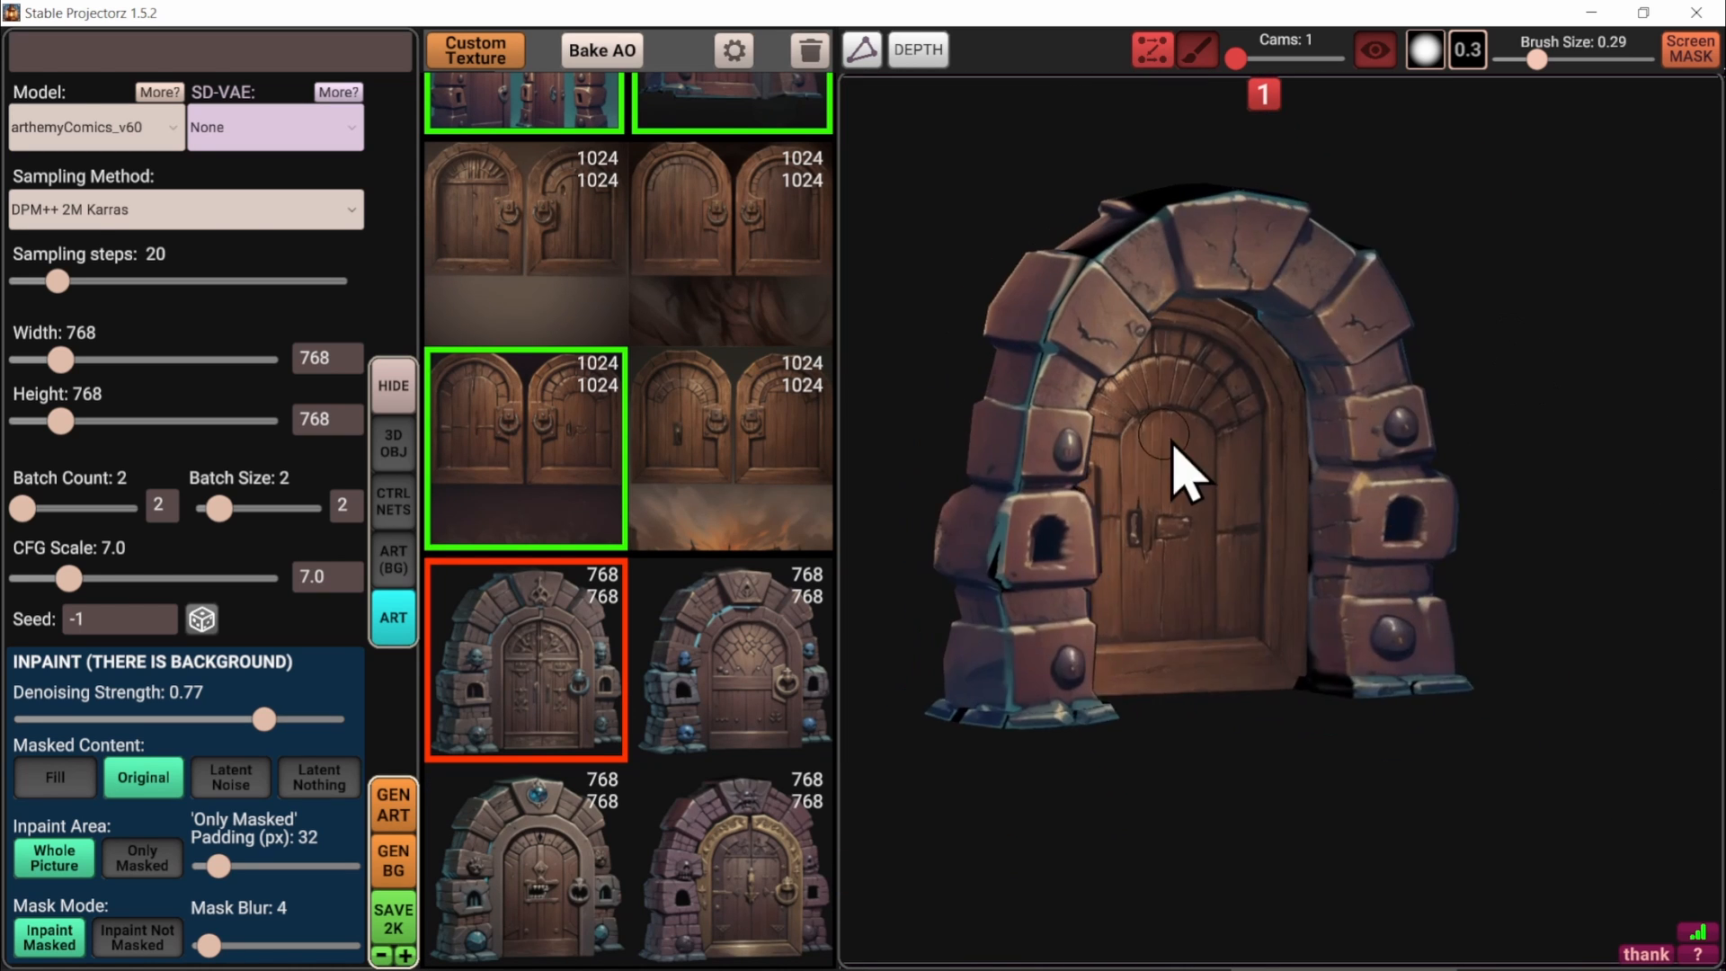
pyautogui.scroll(5, 1367, 539)
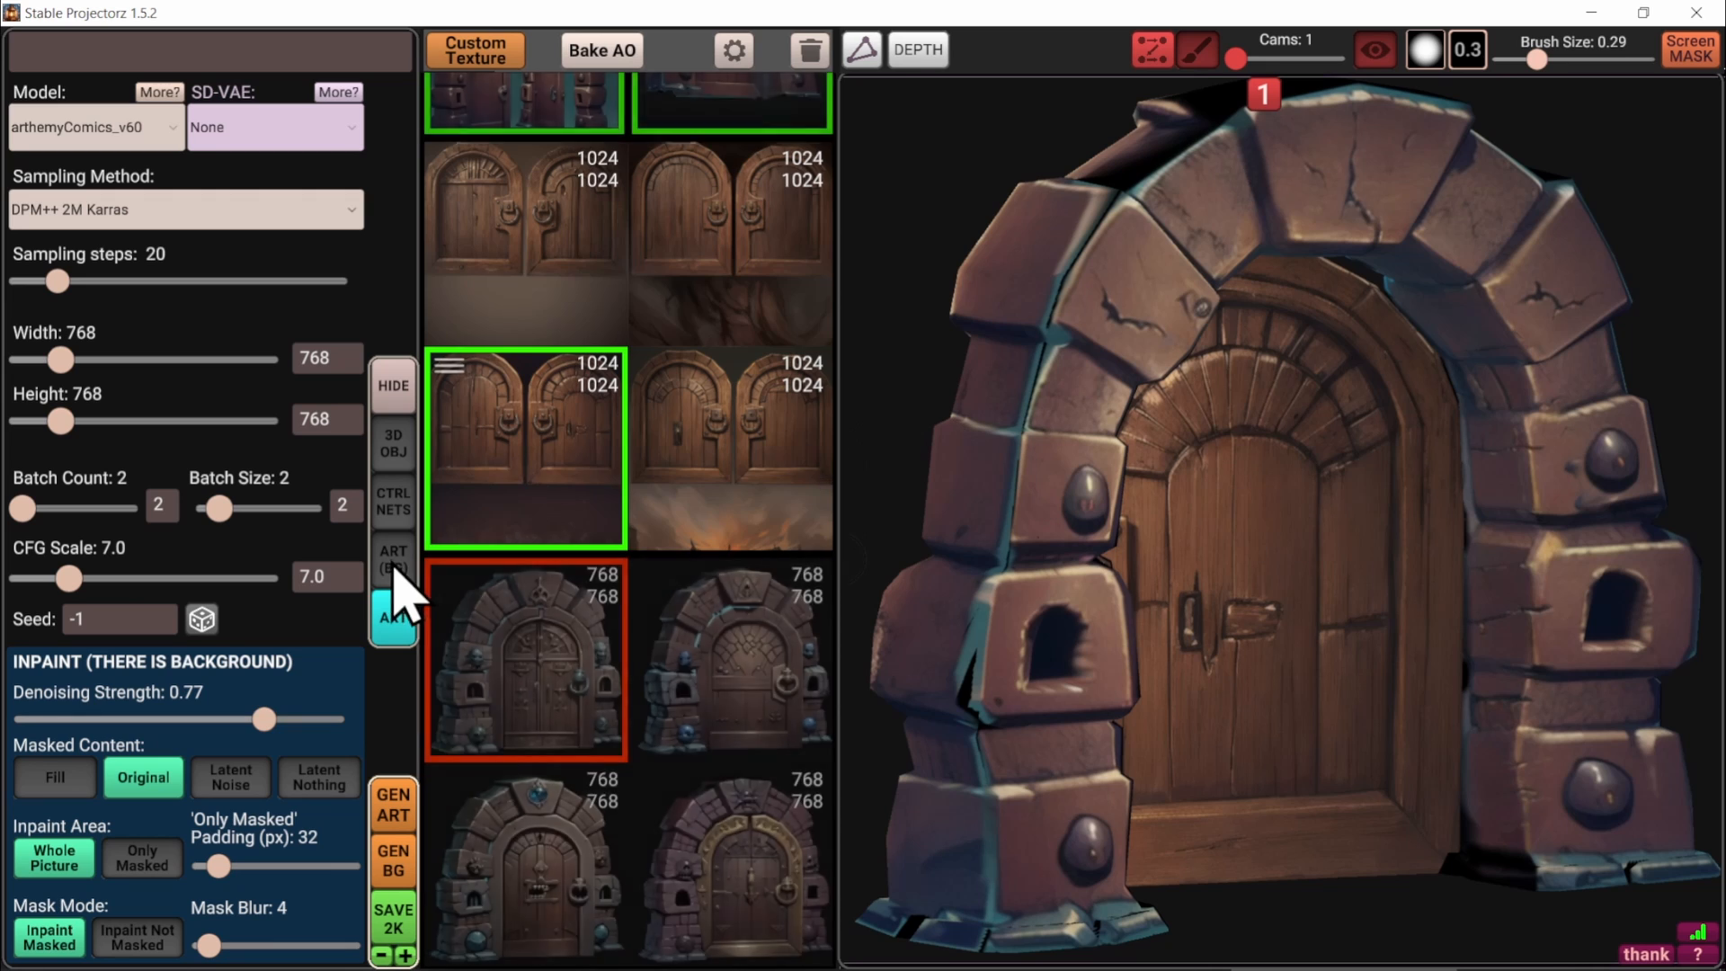
pyautogui.click(394, 567)
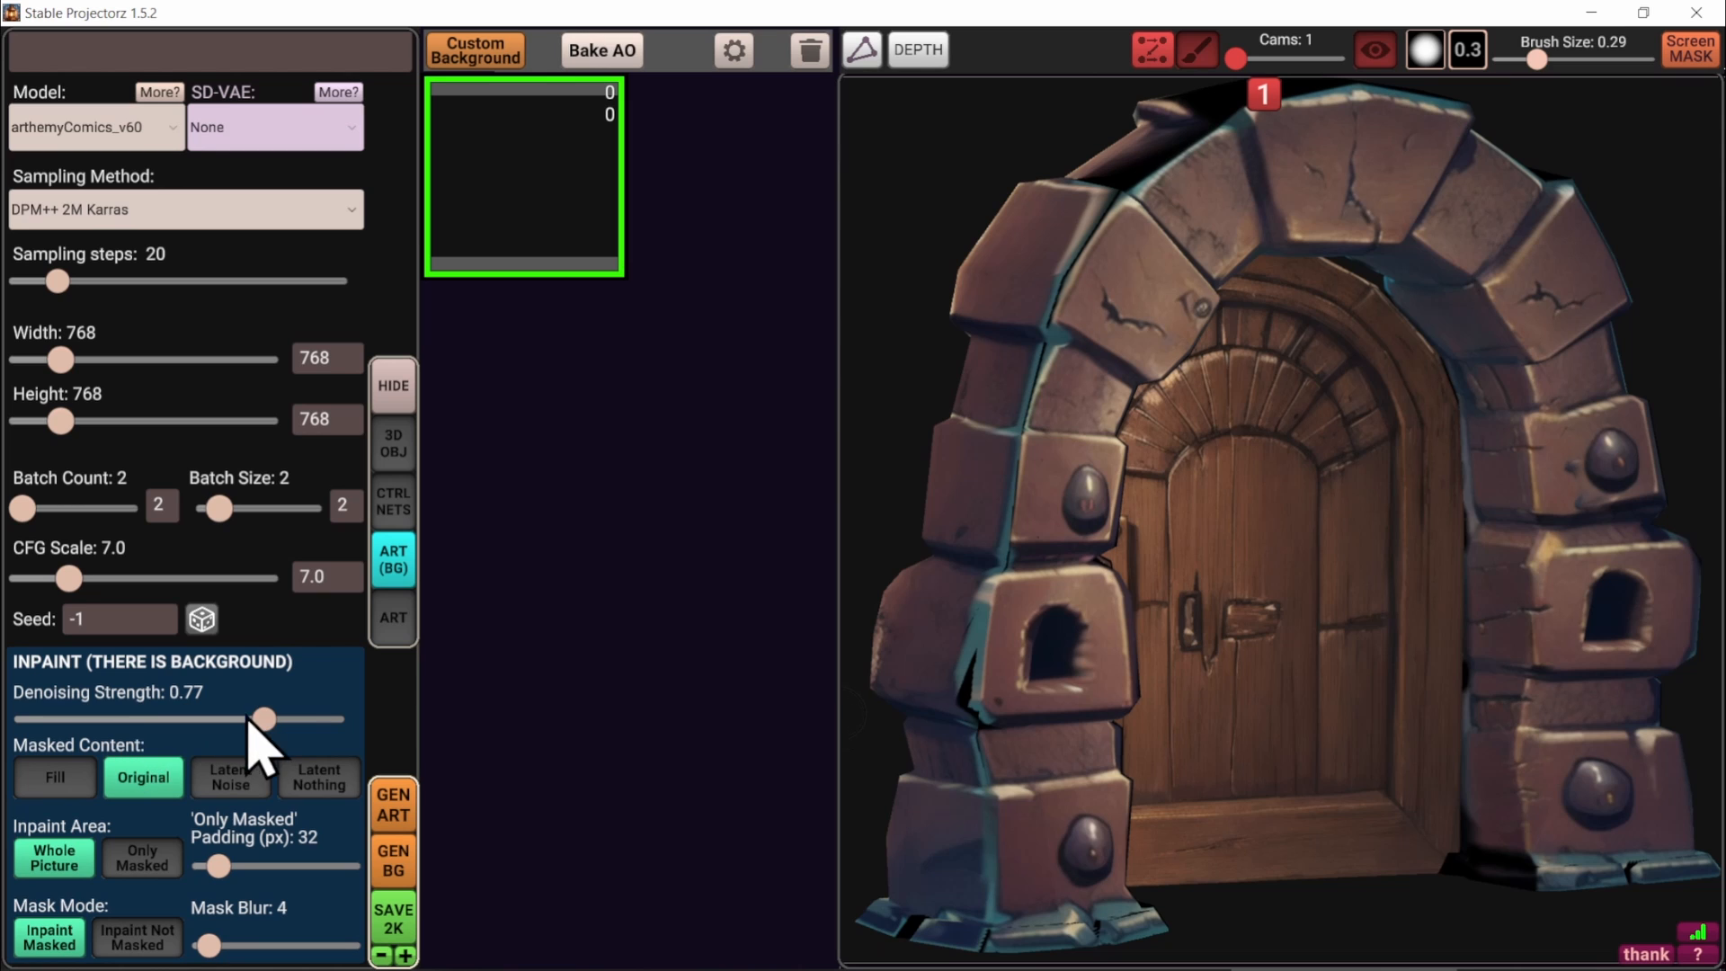
pyautogui.moveTo(1052, 690); pyautogui.dragTo(1113, 647, button='middle')
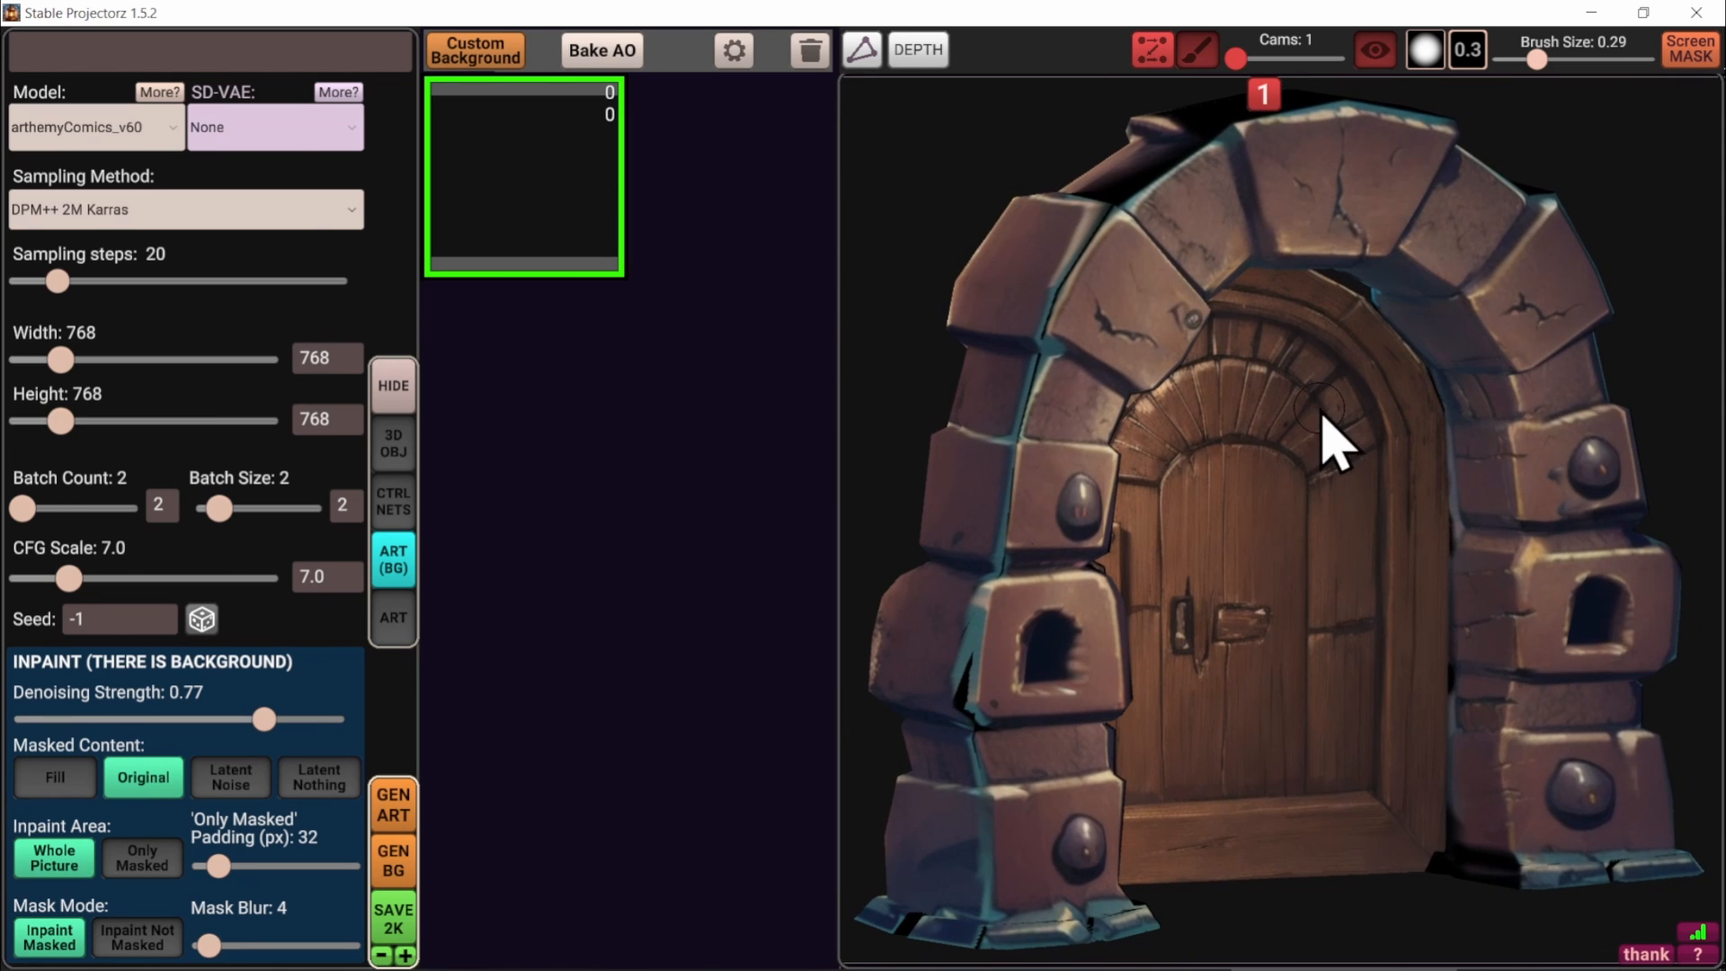
# Generate another 2 x 2 batch of inpaint textures from this side and bring the newest results into view
pyautogui.scroll(3, 261, 270)
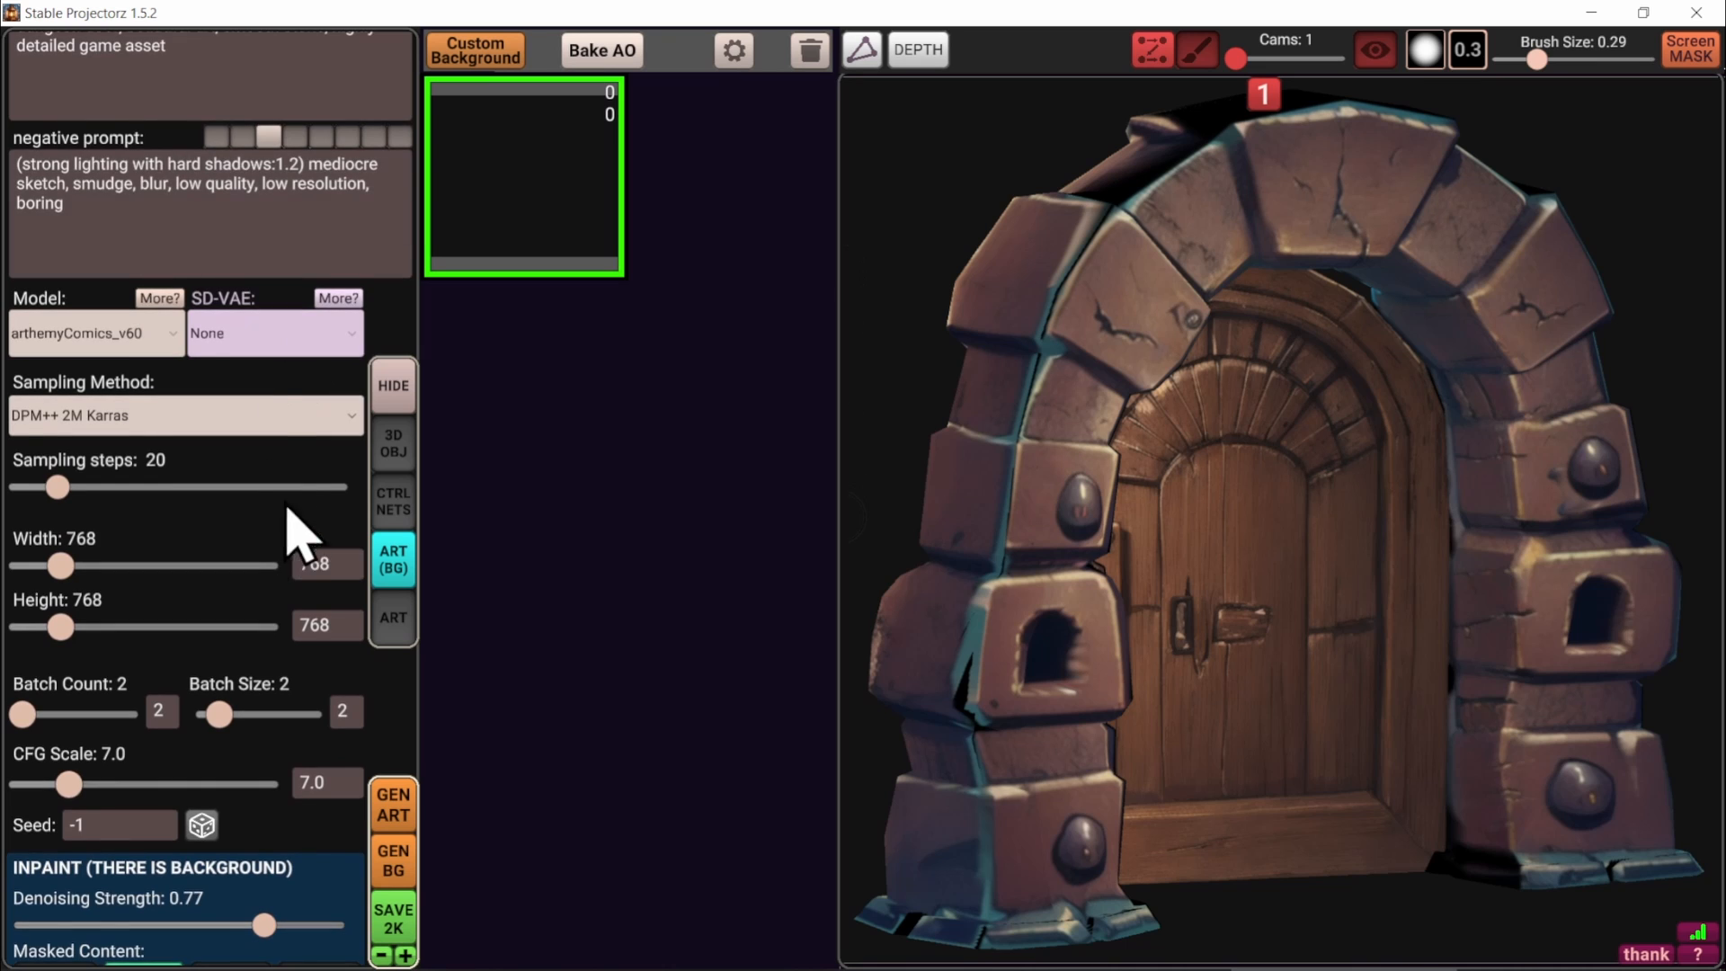
pyautogui.scroll(-3, 162, 414)
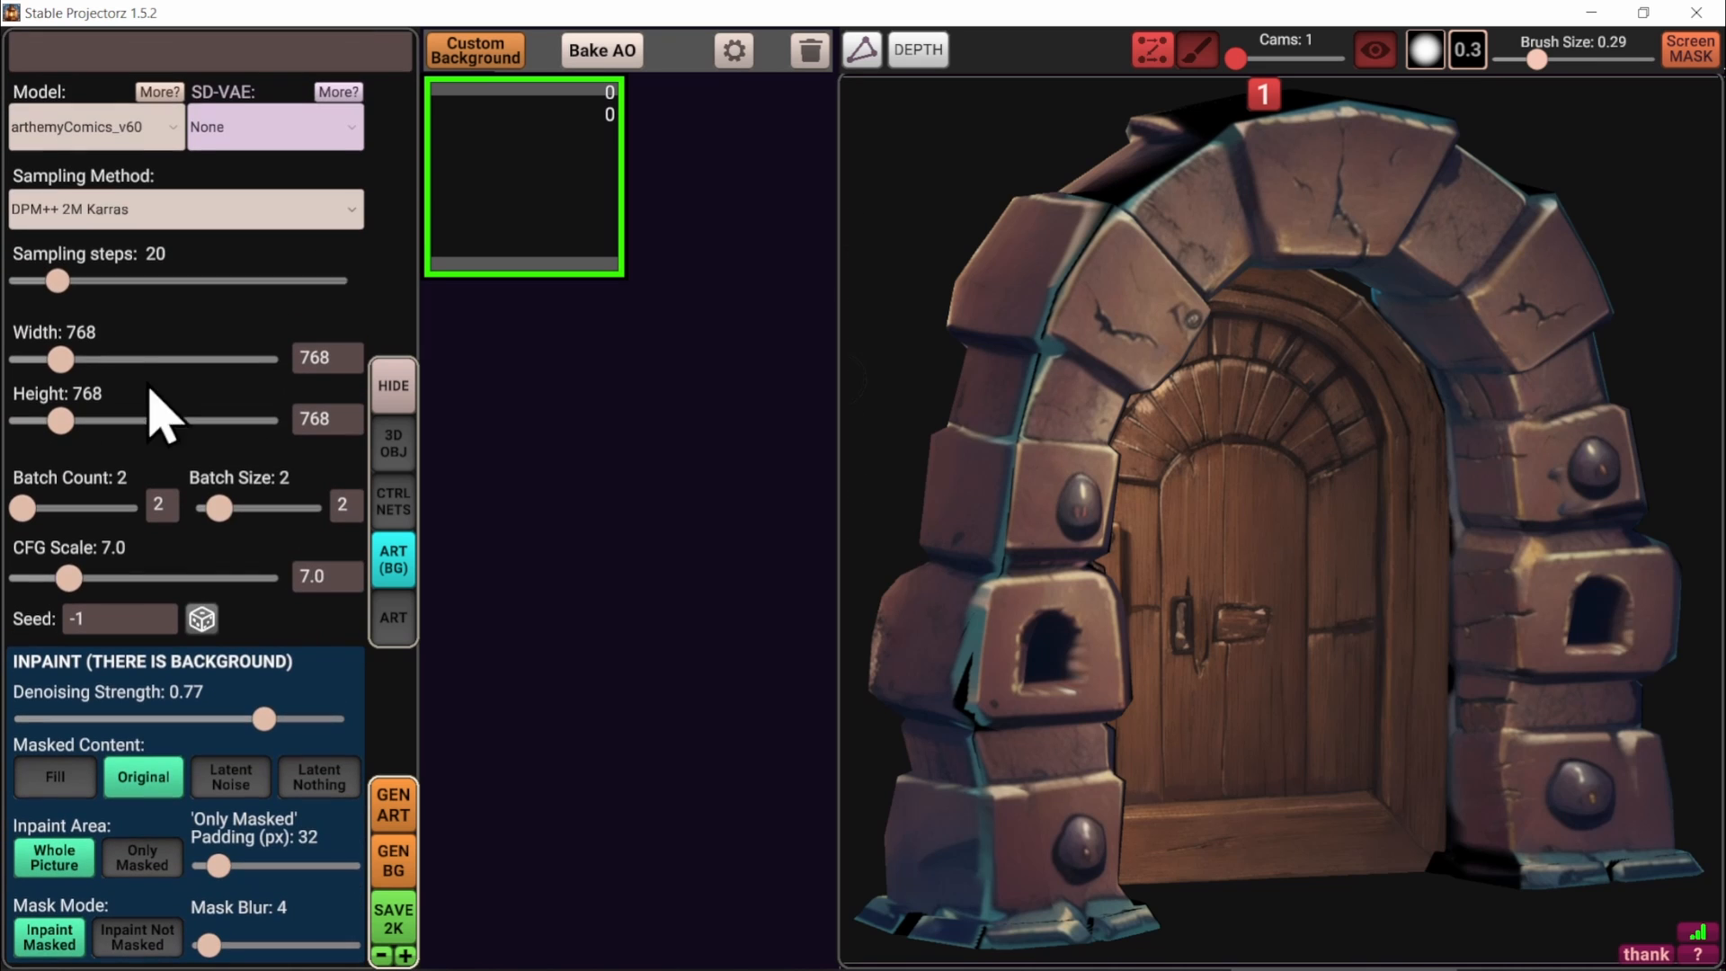
pyautogui.click(393, 805)
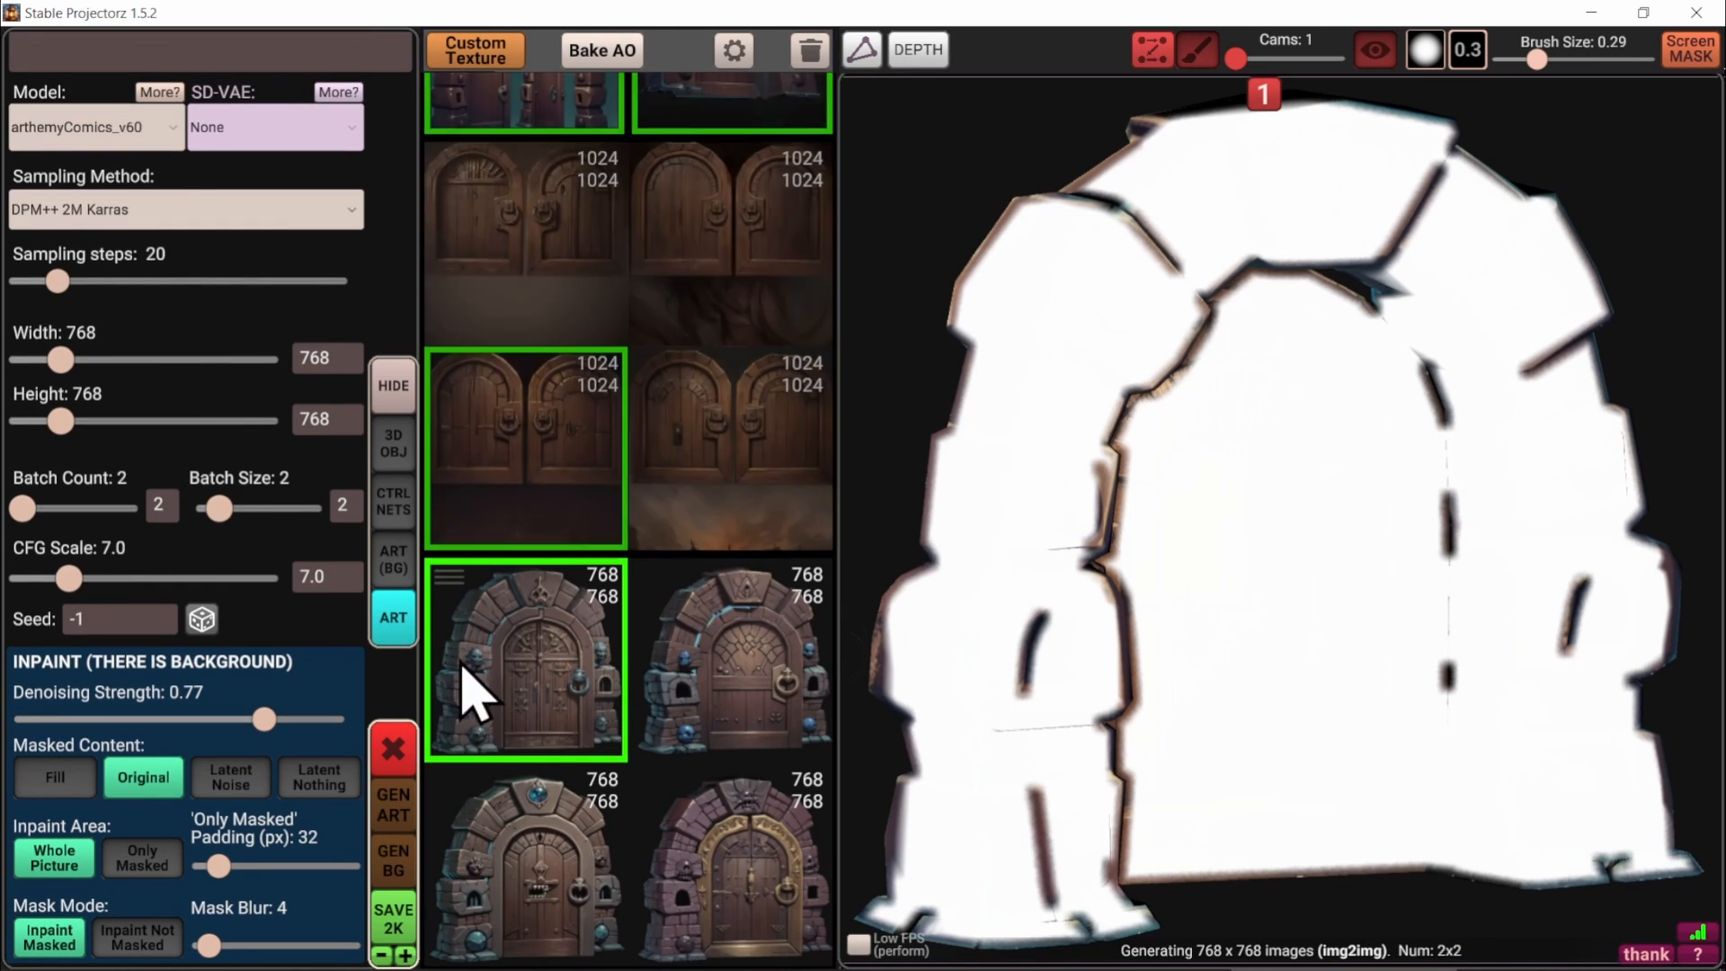
pyautogui.scroll(-3, 728, 764)
pyautogui.scroll(-3, 737, 710)
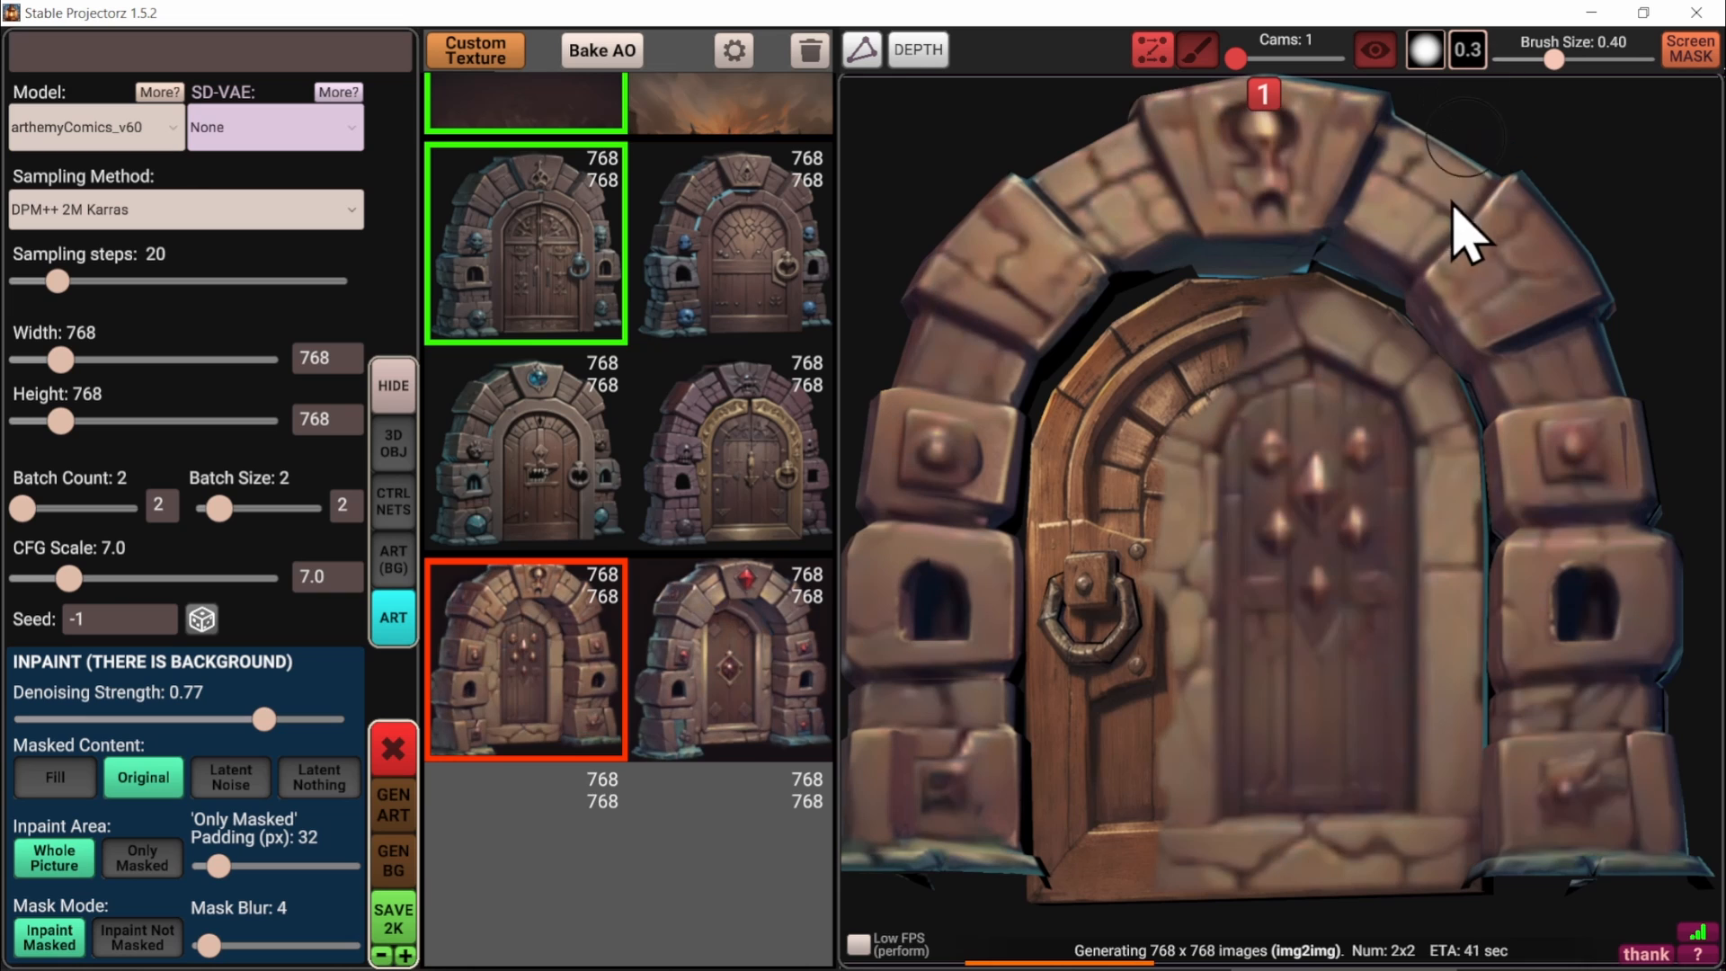
# Mask the new projection off the whole wooden door with a black brush at opacity 1, checking the mask overlay
pyautogui.press('0')
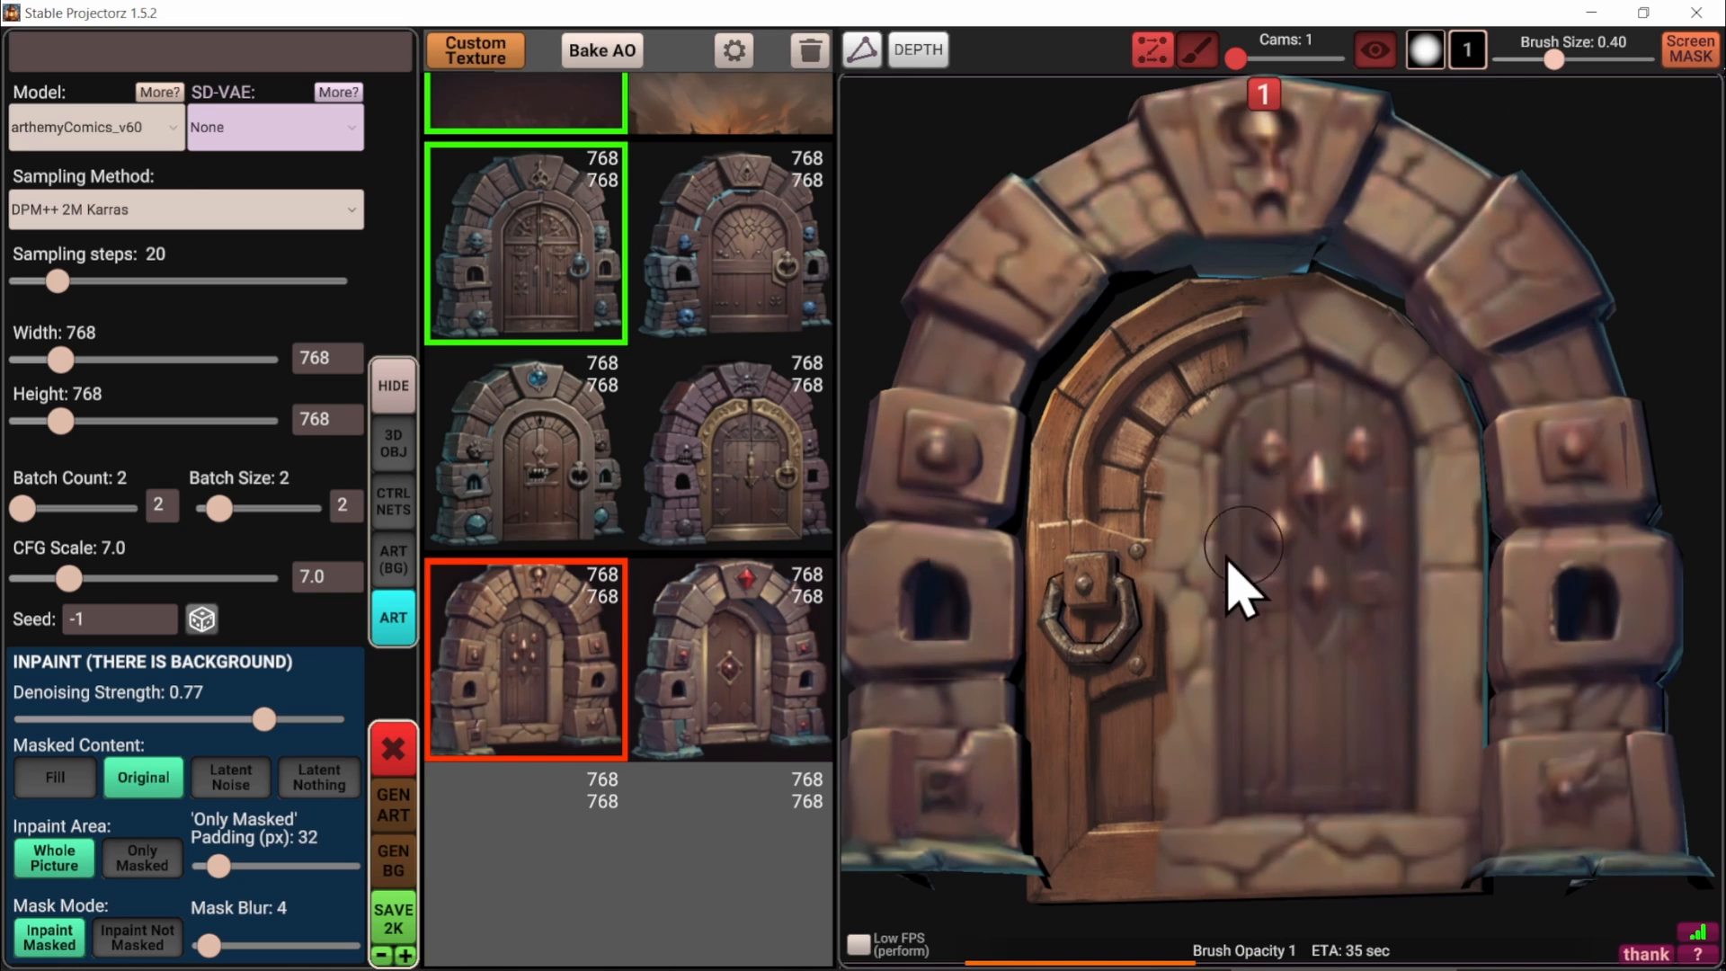
pyautogui.moveTo(1211, 402)
pyautogui.mouseDown()
pyautogui.moveTo(1195, 917)
pyautogui.moveTo(1241, 801)
pyautogui.moveTo(1267, 339)
pyautogui.moveTo(1303, 327)
pyautogui.mouseUp()
pyautogui.press('v')
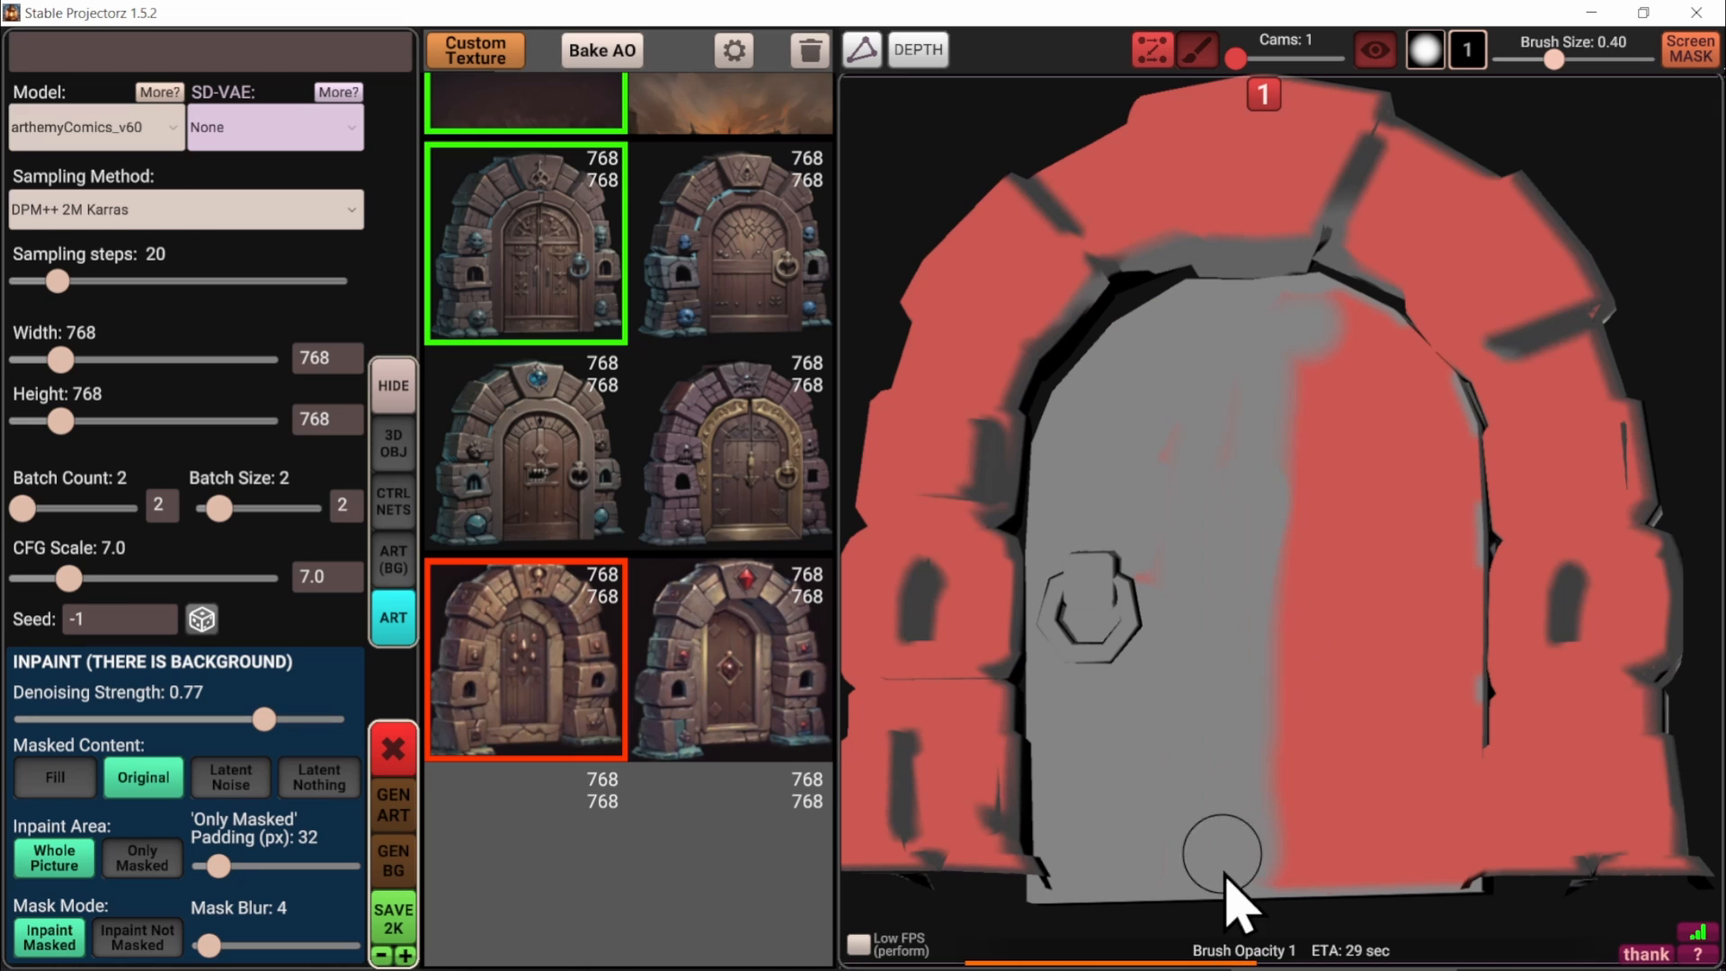
pyautogui.moveTo(1205, 411); pyautogui.dragTo(1115, 885)
pyautogui.moveTo(1205, 332)
pyautogui.mouseDown()
pyautogui.moveTo(1348, 331)
pyautogui.moveTo(1305, 903)
pyautogui.moveTo(1244, 416)
pyautogui.moveTo(1394, 416)
pyautogui.moveTo(1407, 452)
pyautogui.moveTo(1375, 387)
pyautogui.moveTo(1359, 683)
pyautogui.moveTo(1391, 859)
pyautogui.moveTo(1420, 509)
pyautogui.moveTo(1399, 447)
pyautogui.moveTo(1434, 908)
pyautogui.mouseUp()
pyautogui.keyDown('alt'); pyautogui.moveTo(1334, 524); pyautogui.dragTo(1404, 537); pyautogui.keyUp('alt')
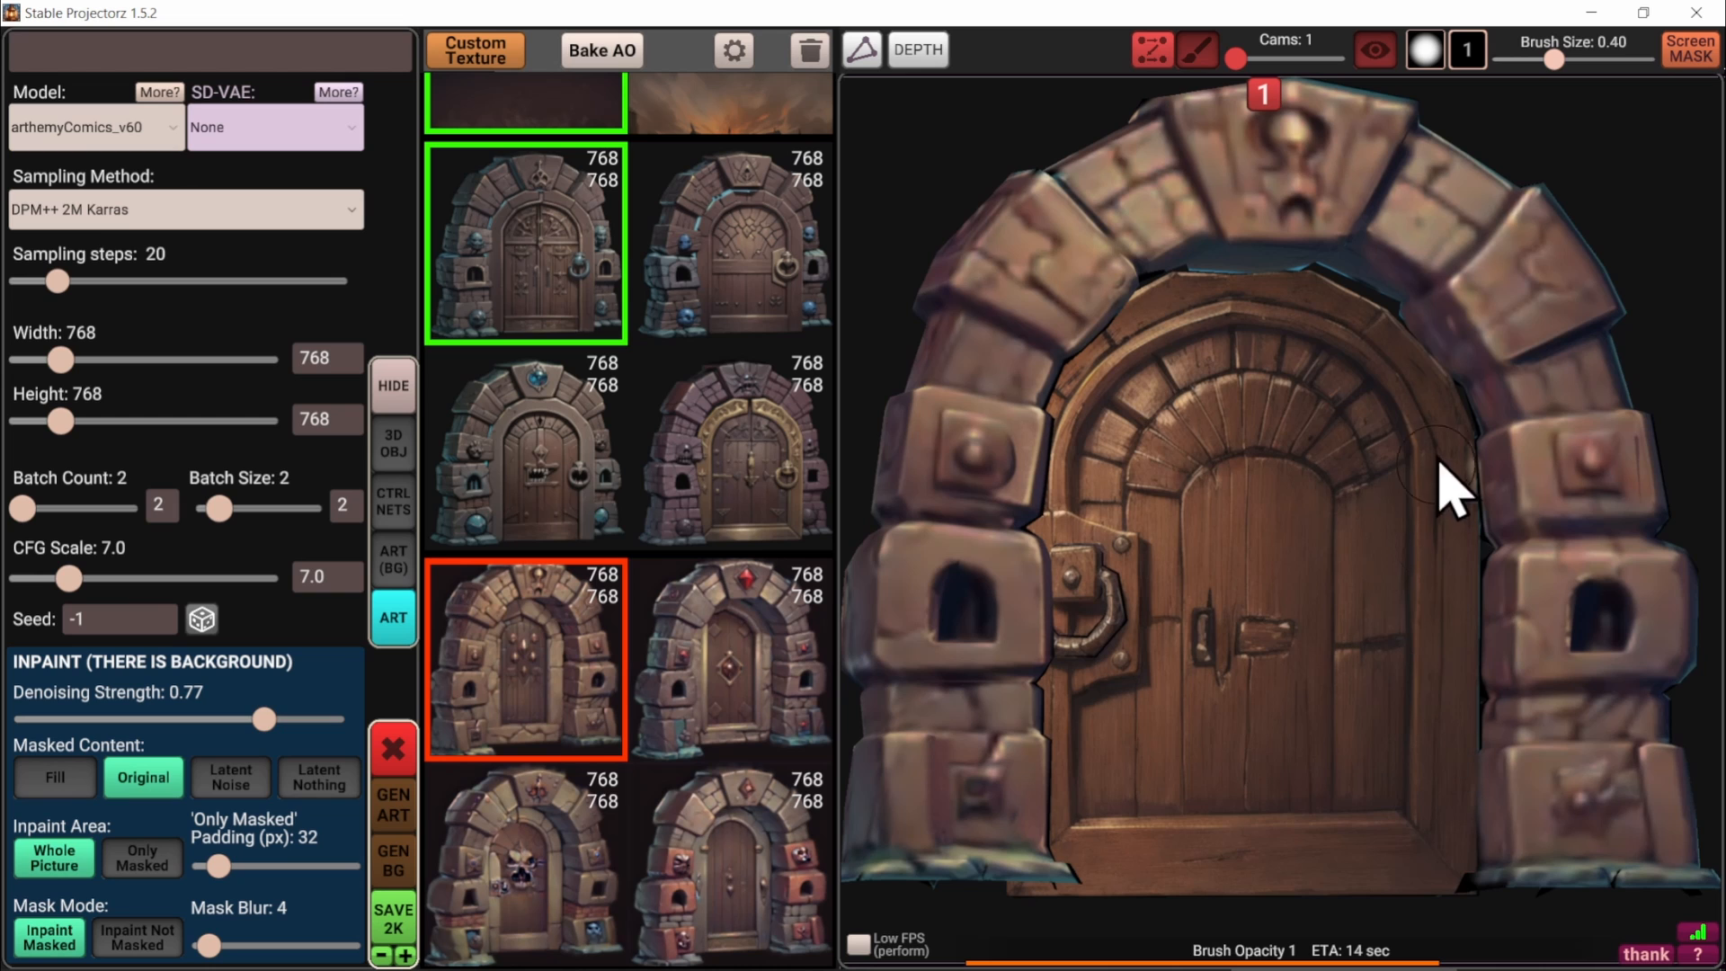
# Inspect the first new variant on the pillar's outer side and set the mask brush to white with opacity 0.4
pyautogui.keyDown('alt'); pyautogui.moveTo(1070, 535); pyautogui.dragTo(1419, 530); pyautogui.keyUp('alt')
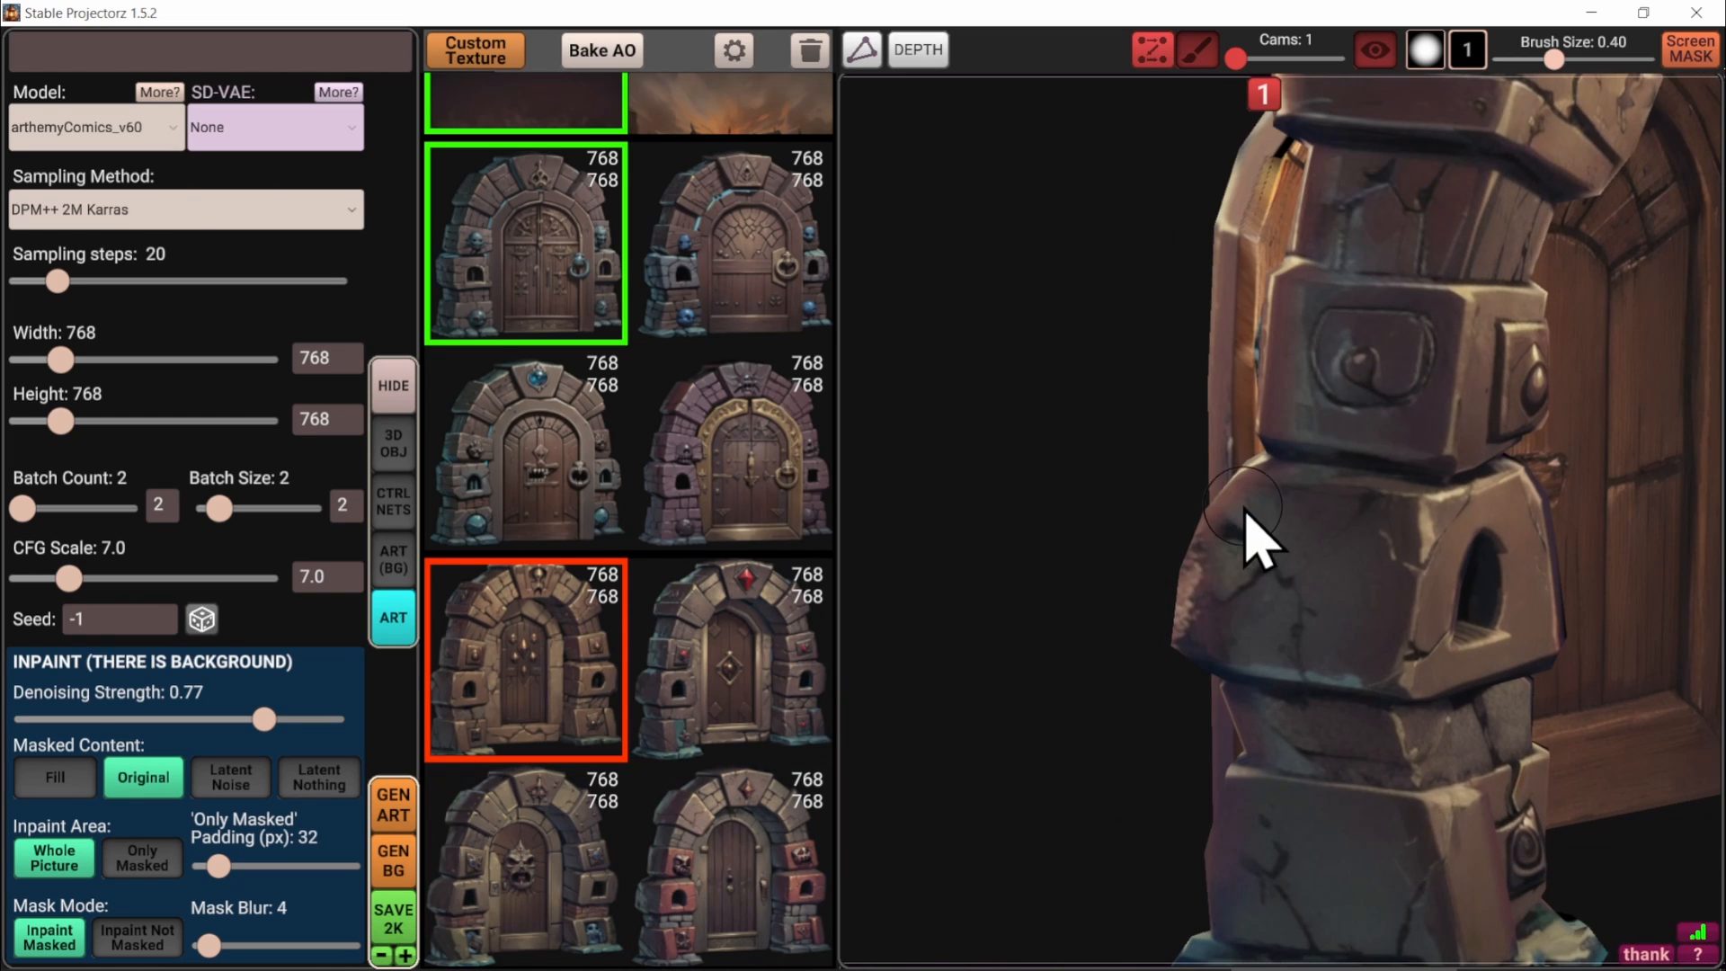
pyautogui.moveTo(533, 656)
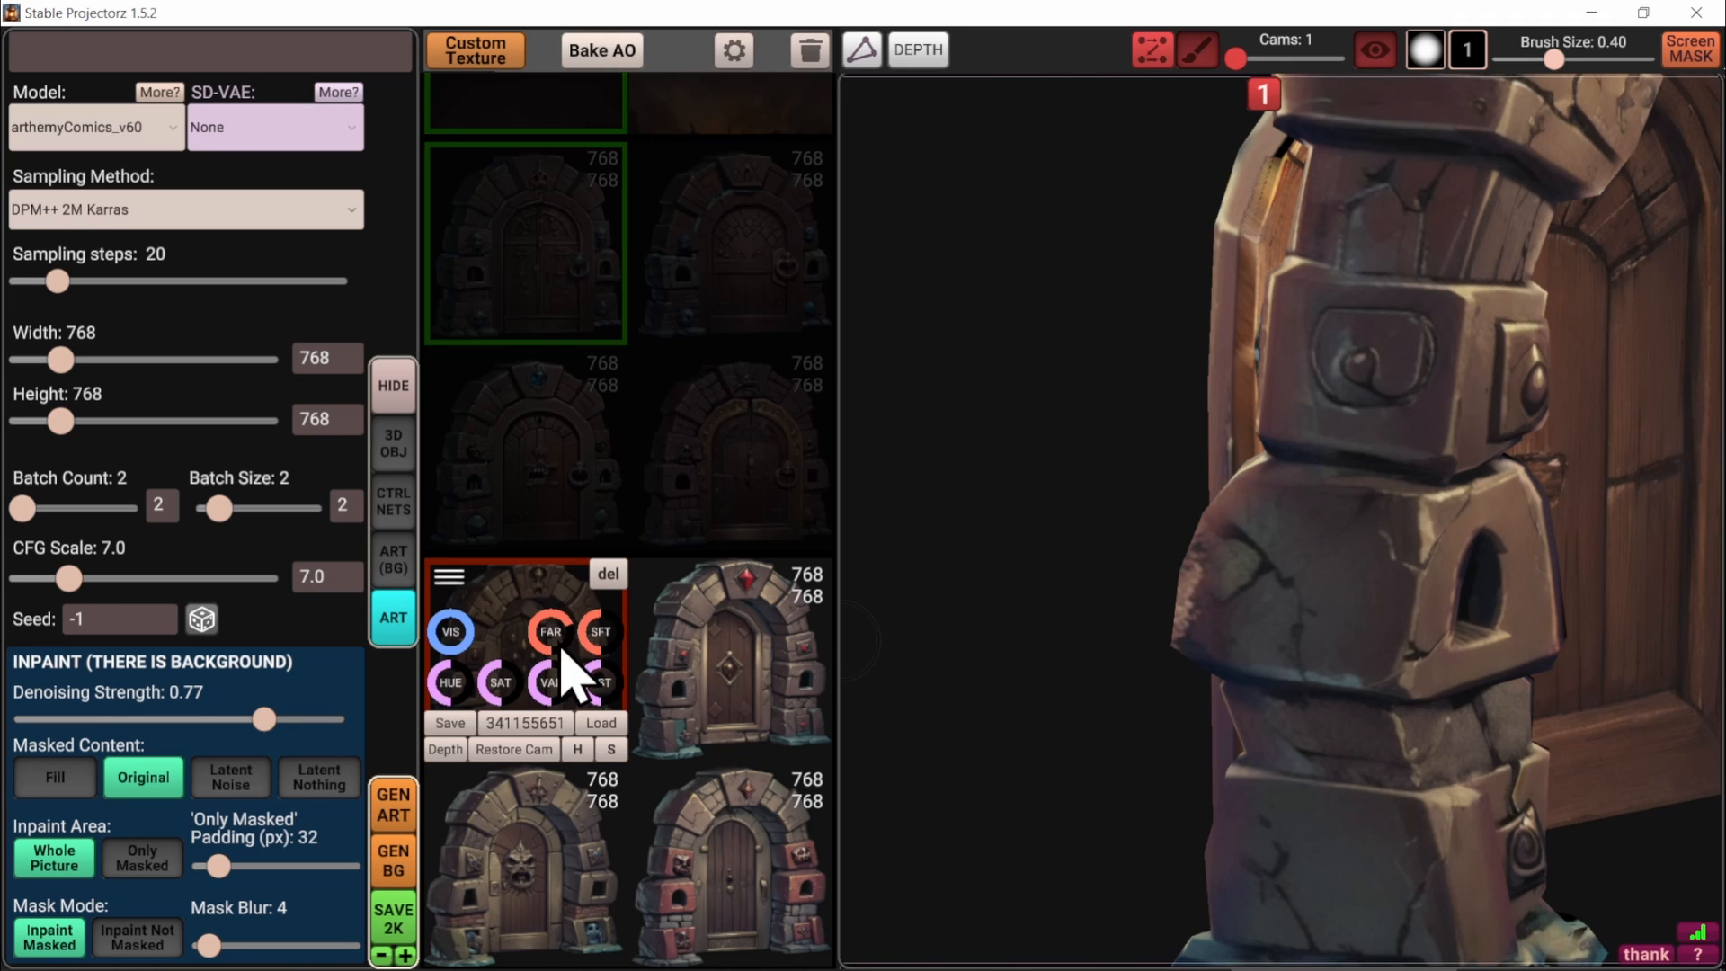
pyautogui.moveTo(1630, 631); pyautogui.dragTo(1560, 464, button='middle')
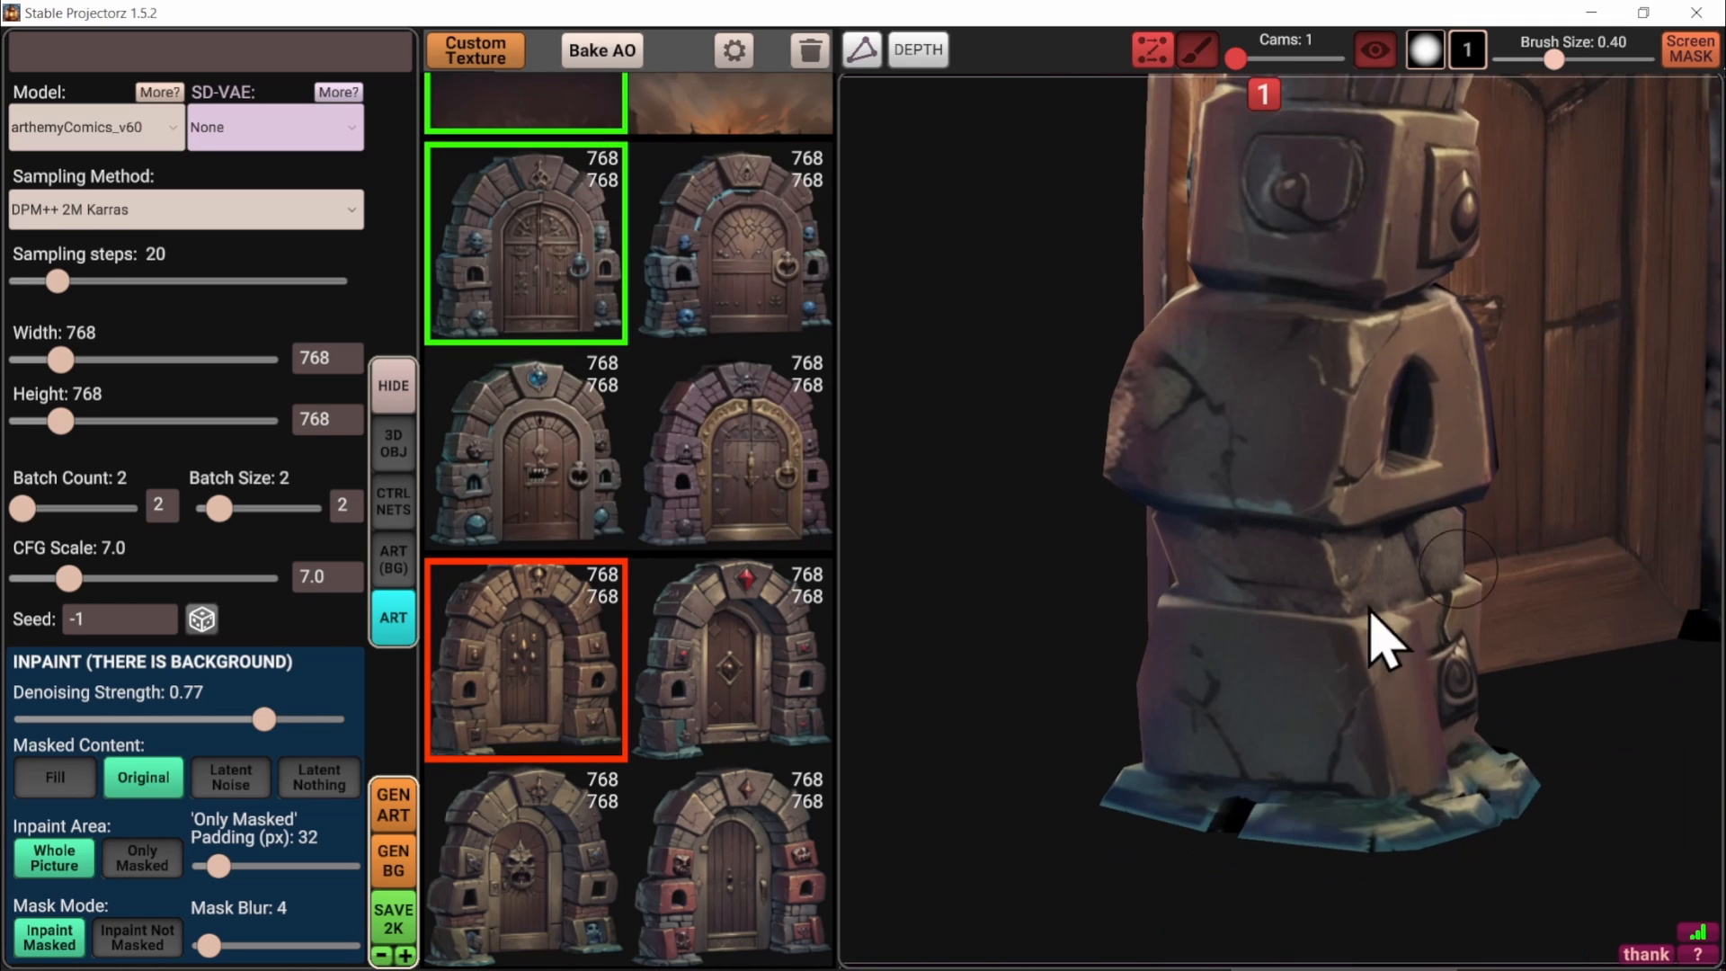
pyautogui.press('x')
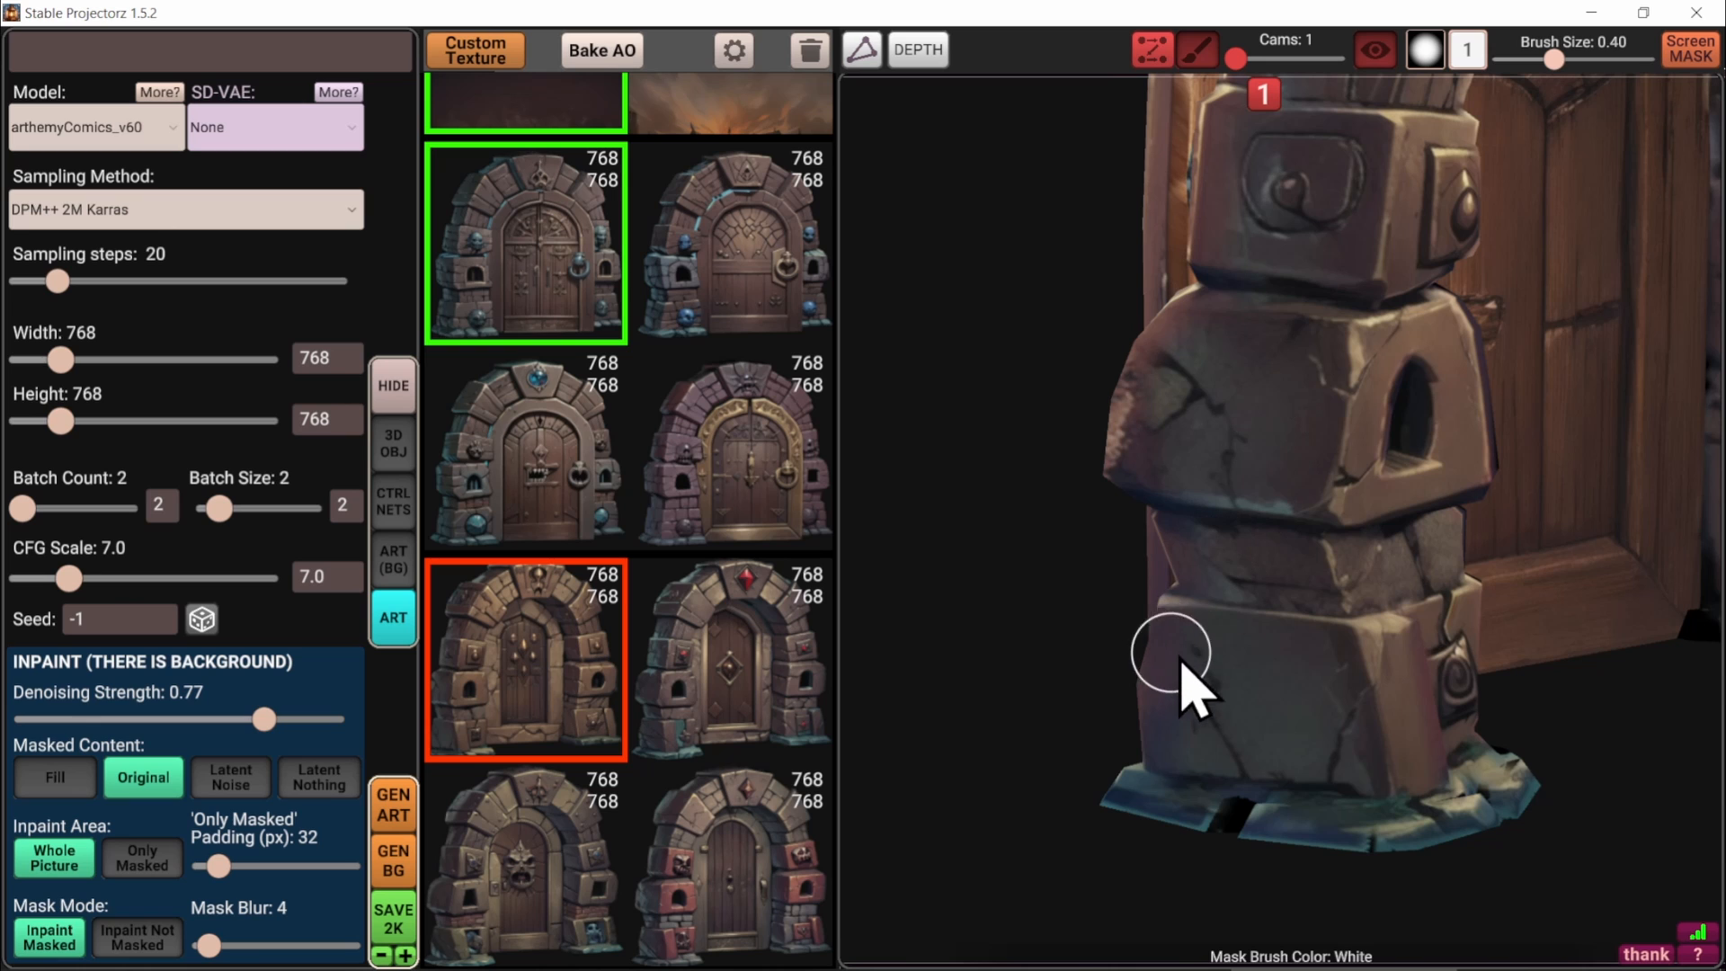
pyautogui.press('4')
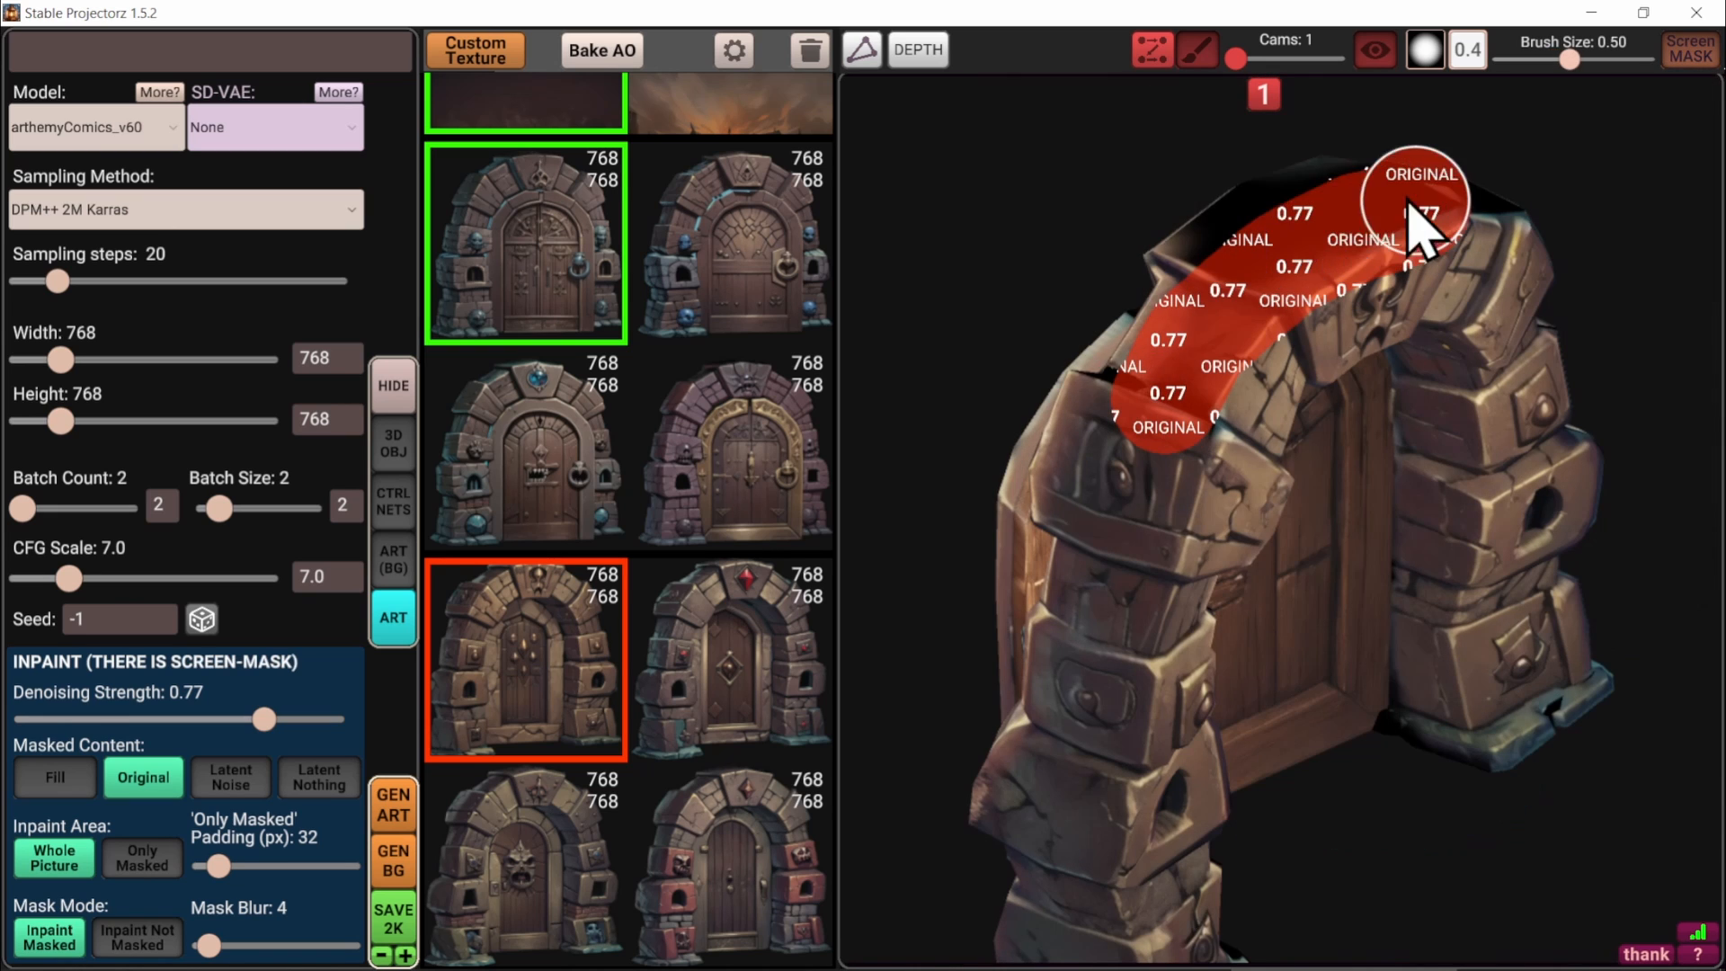
# Try an inpaint screen mask painted over the top stones of the arch, and switch the screen mask off
pyautogui.moveTo(1416, 221); pyautogui.dragTo(1151, 387)
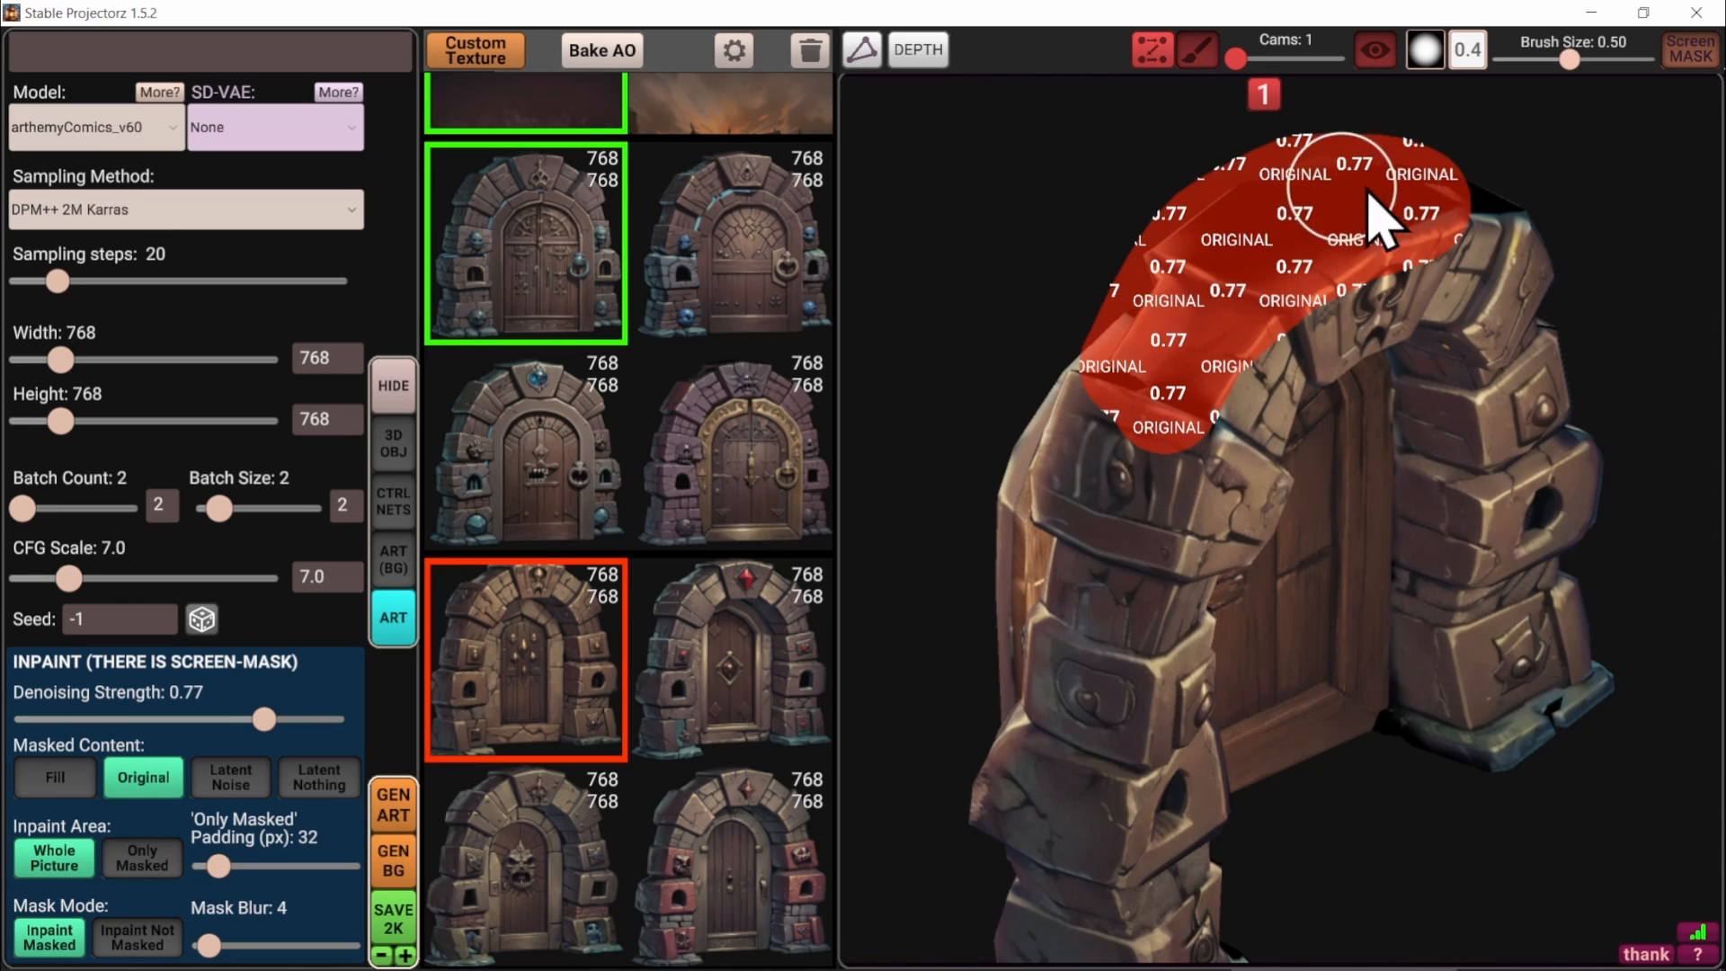
pyautogui.moveTo(1533, 224)
pyautogui.mouseDown()
pyautogui.moveTo(1295, 251)
pyautogui.moveTo(1202, 396)
pyautogui.moveTo(1146, 401)
pyautogui.mouseUp()
pyautogui.moveTo(493, 678)
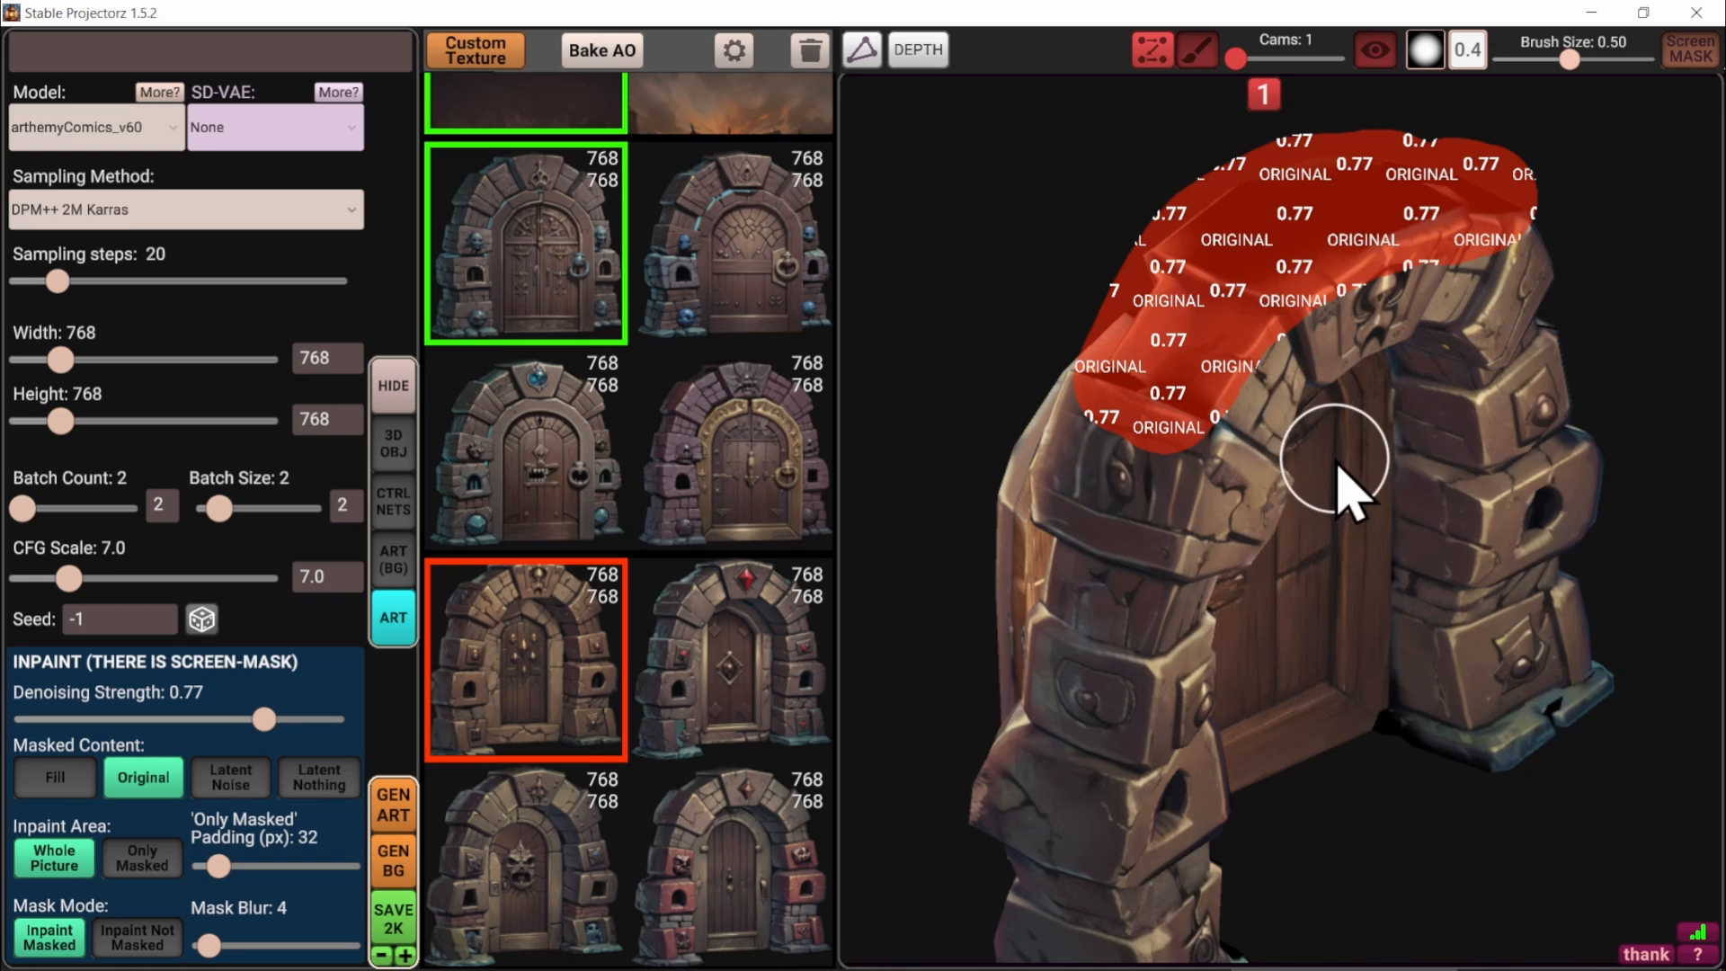
pyautogui.moveTo(1321, 462); pyautogui.dragTo(1333, 407, button='middle')
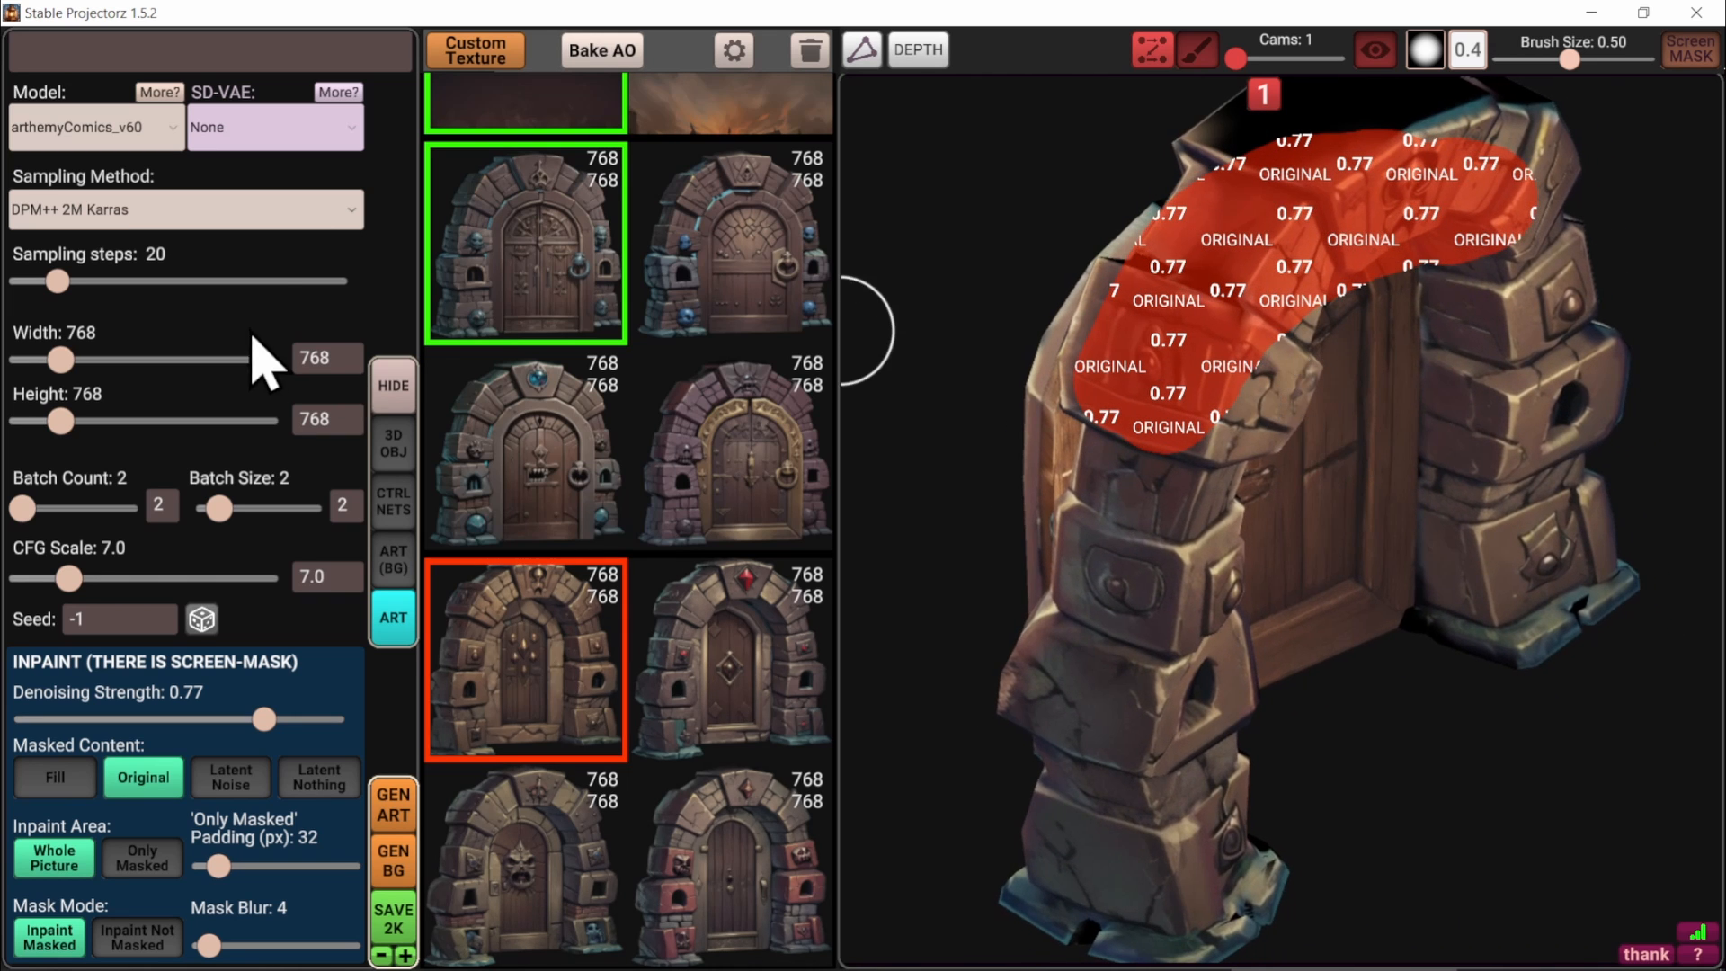
pyautogui.scroll(5, 273, 325)
pyautogui.press('w')
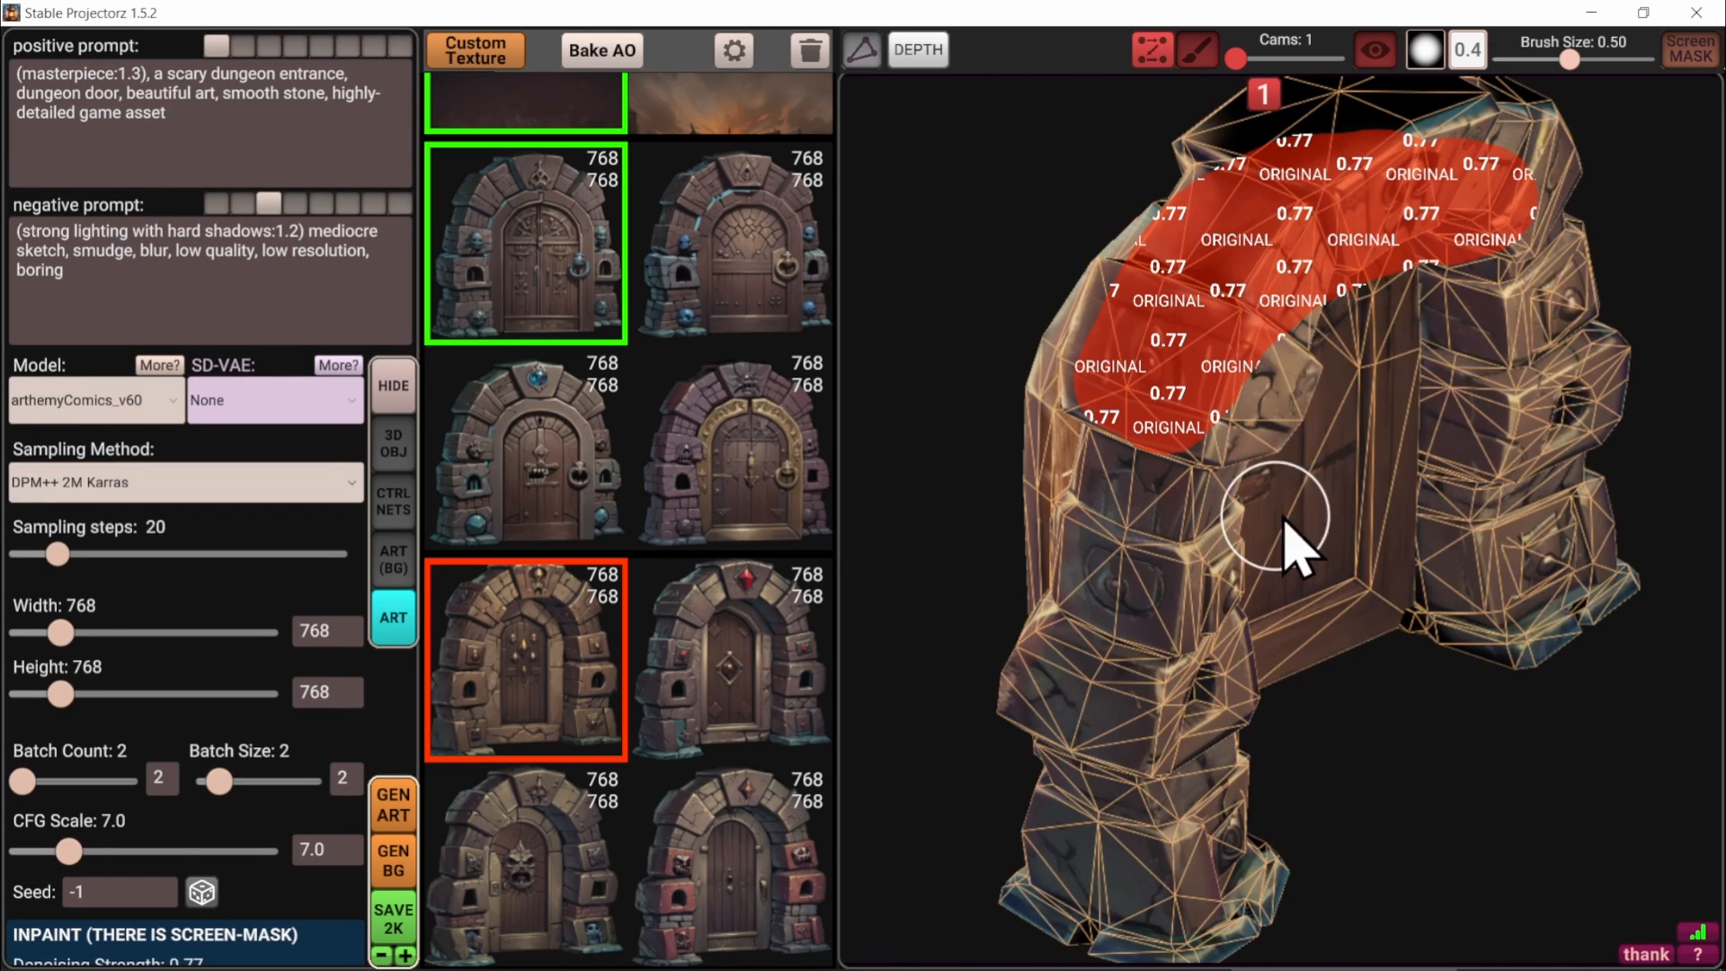
pyautogui.press('w')
pyautogui.click(1692, 56)
# Examine the blended textures on the arch, both pillars and the wooden door from several angles
pyautogui.scroll(1, 1313, 266)
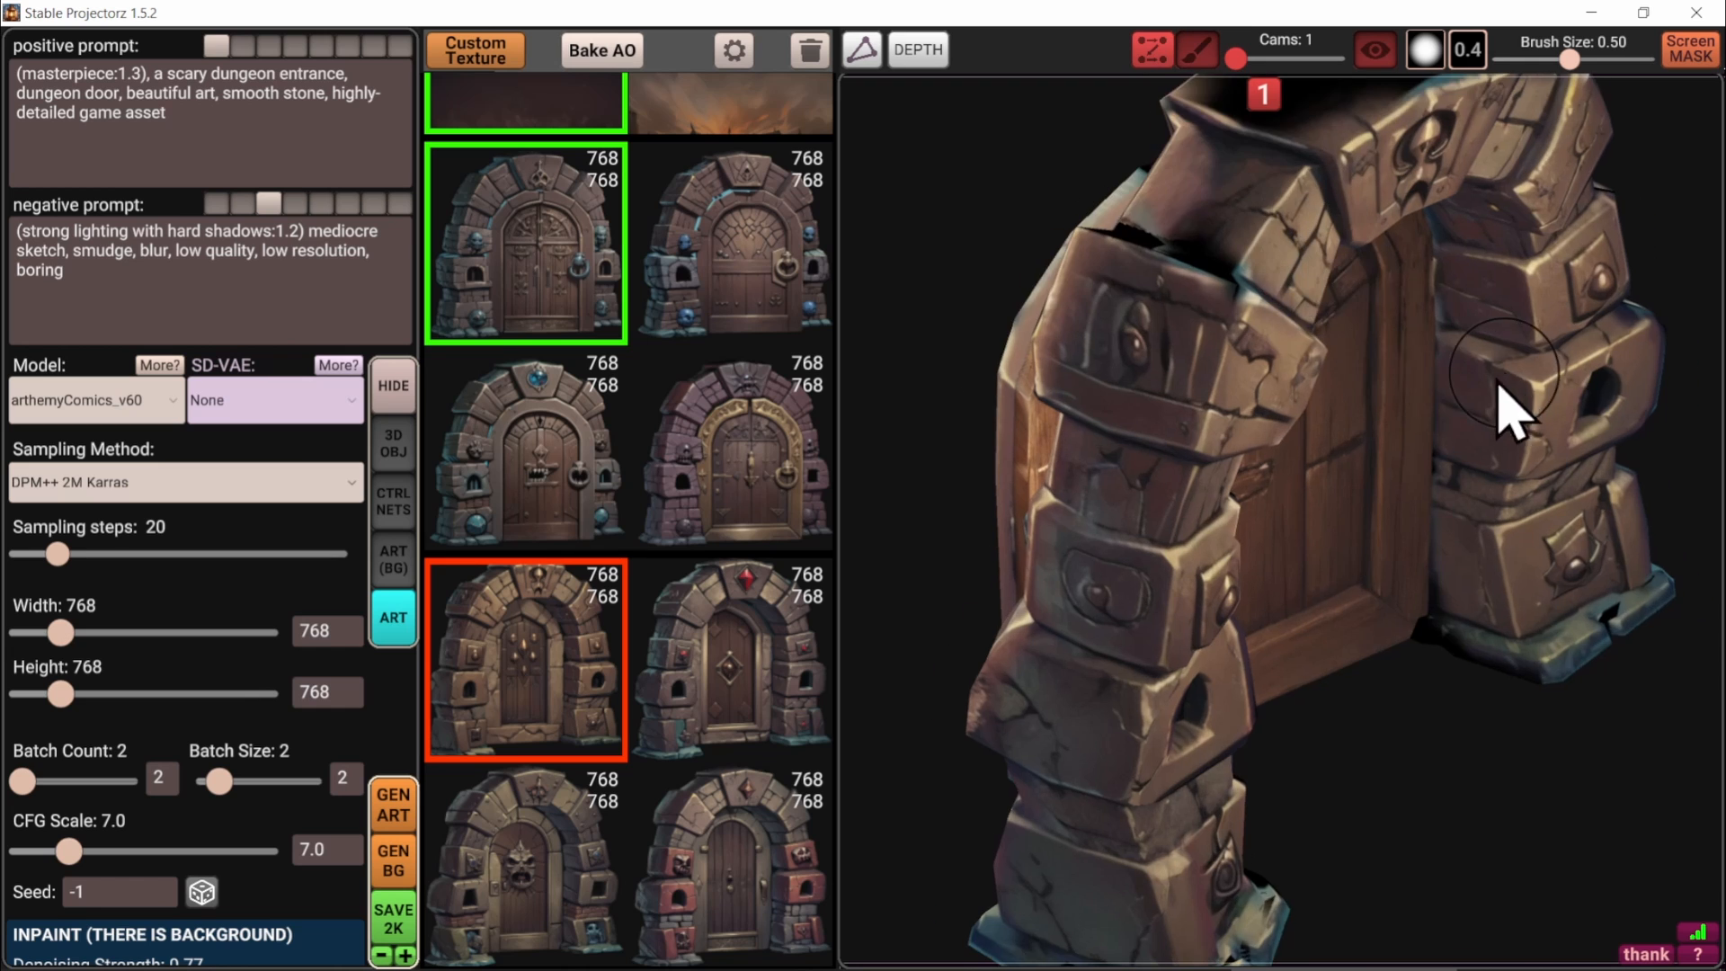
pyautogui.moveTo(1497, 382); pyautogui.dragTo(1323, 406, button='right')
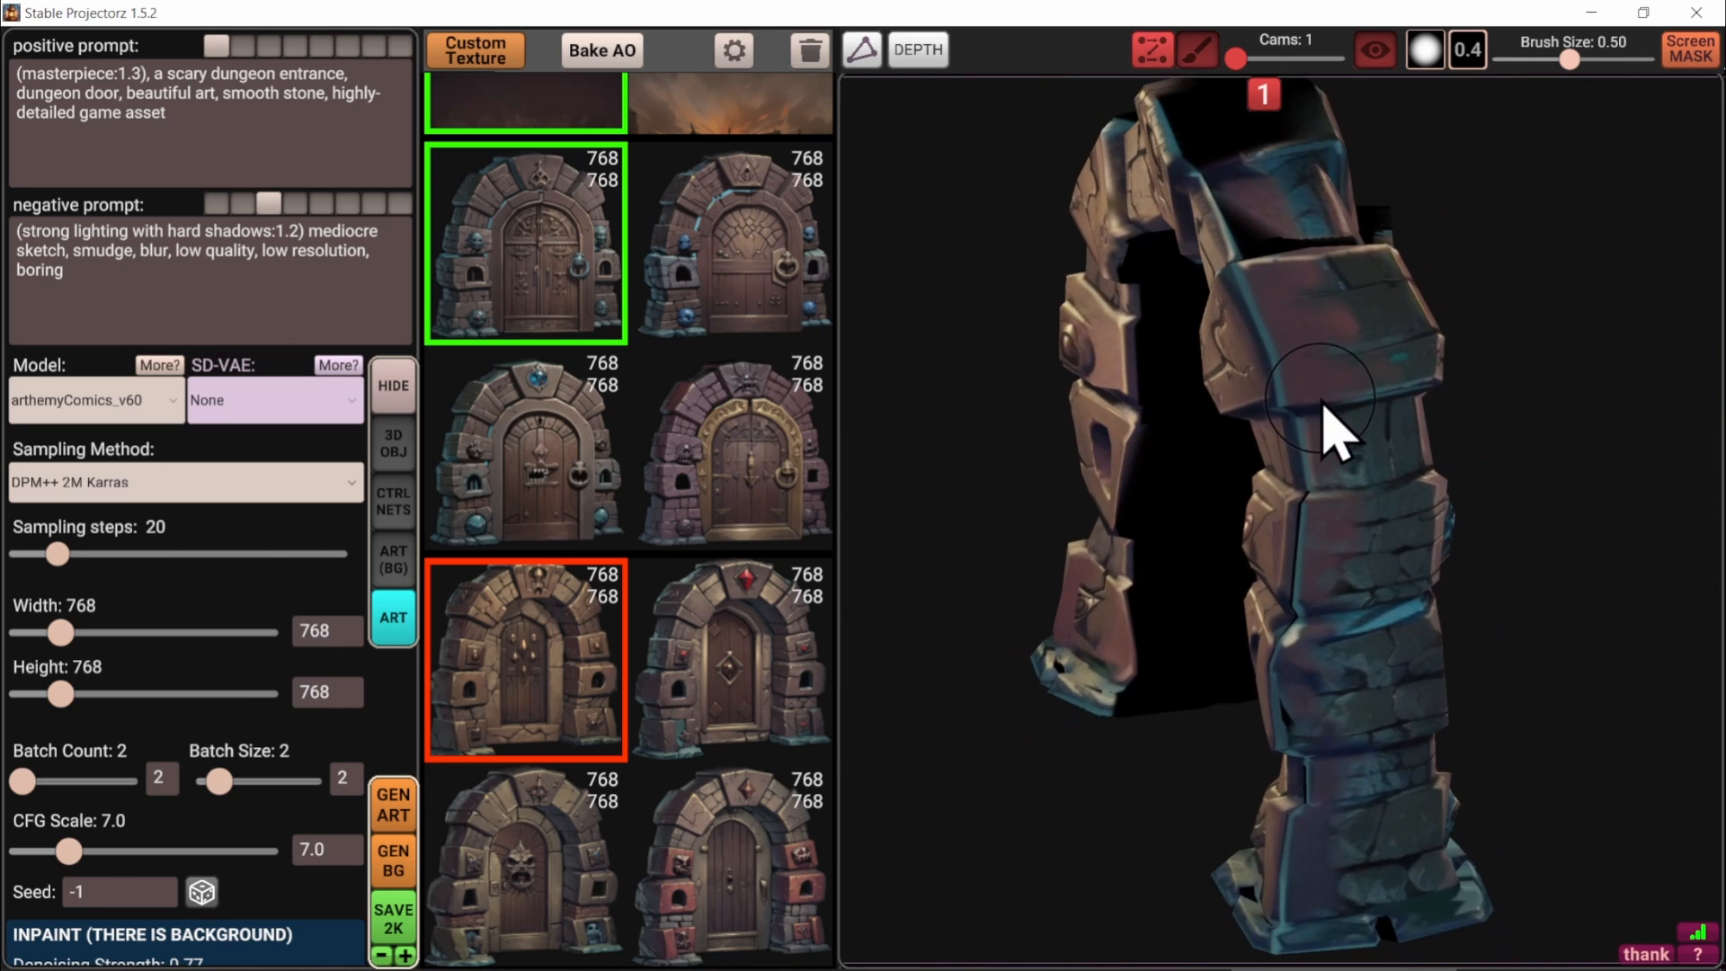
pyautogui.scroll(-1, 1323, 406)
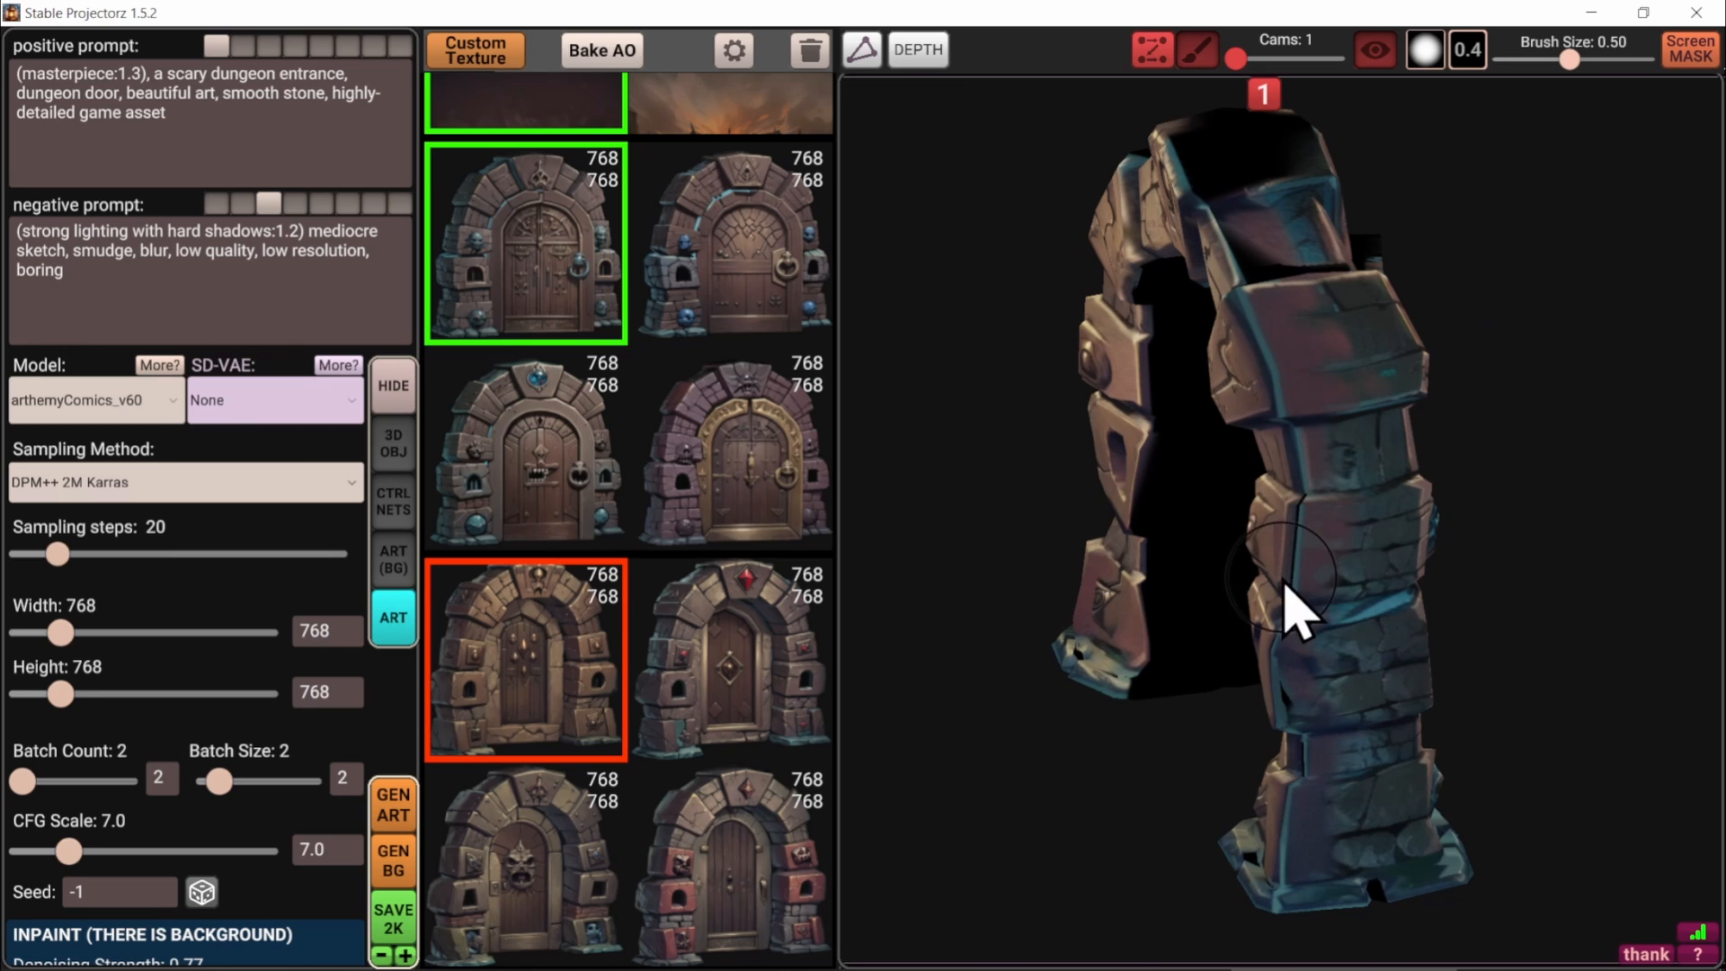
pyautogui.moveTo(1259, 570); pyautogui.dragTo(1301, 559, button='right')
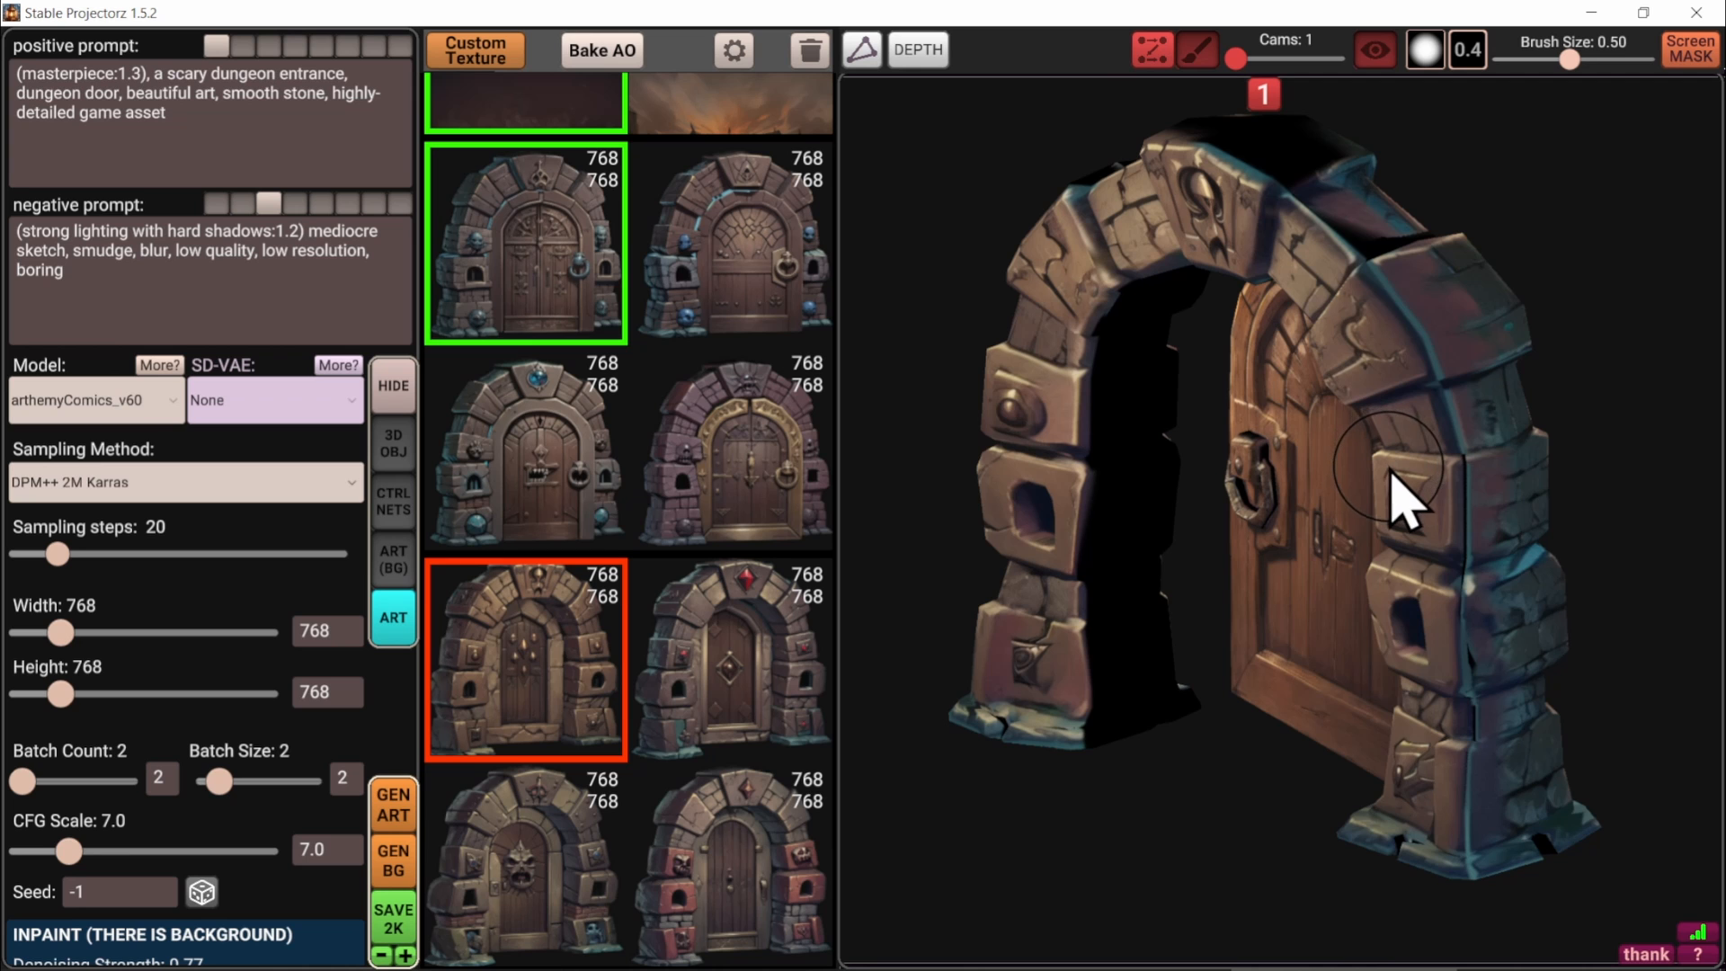
pyautogui.moveTo(1389, 503); pyautogui.dragTo(1573, 504, button='right')
pyautogui.moveTo(1225, 417); pyautogui.dragTo(1258, 503, button='right')
pyautogui.moveTo(562, 629)
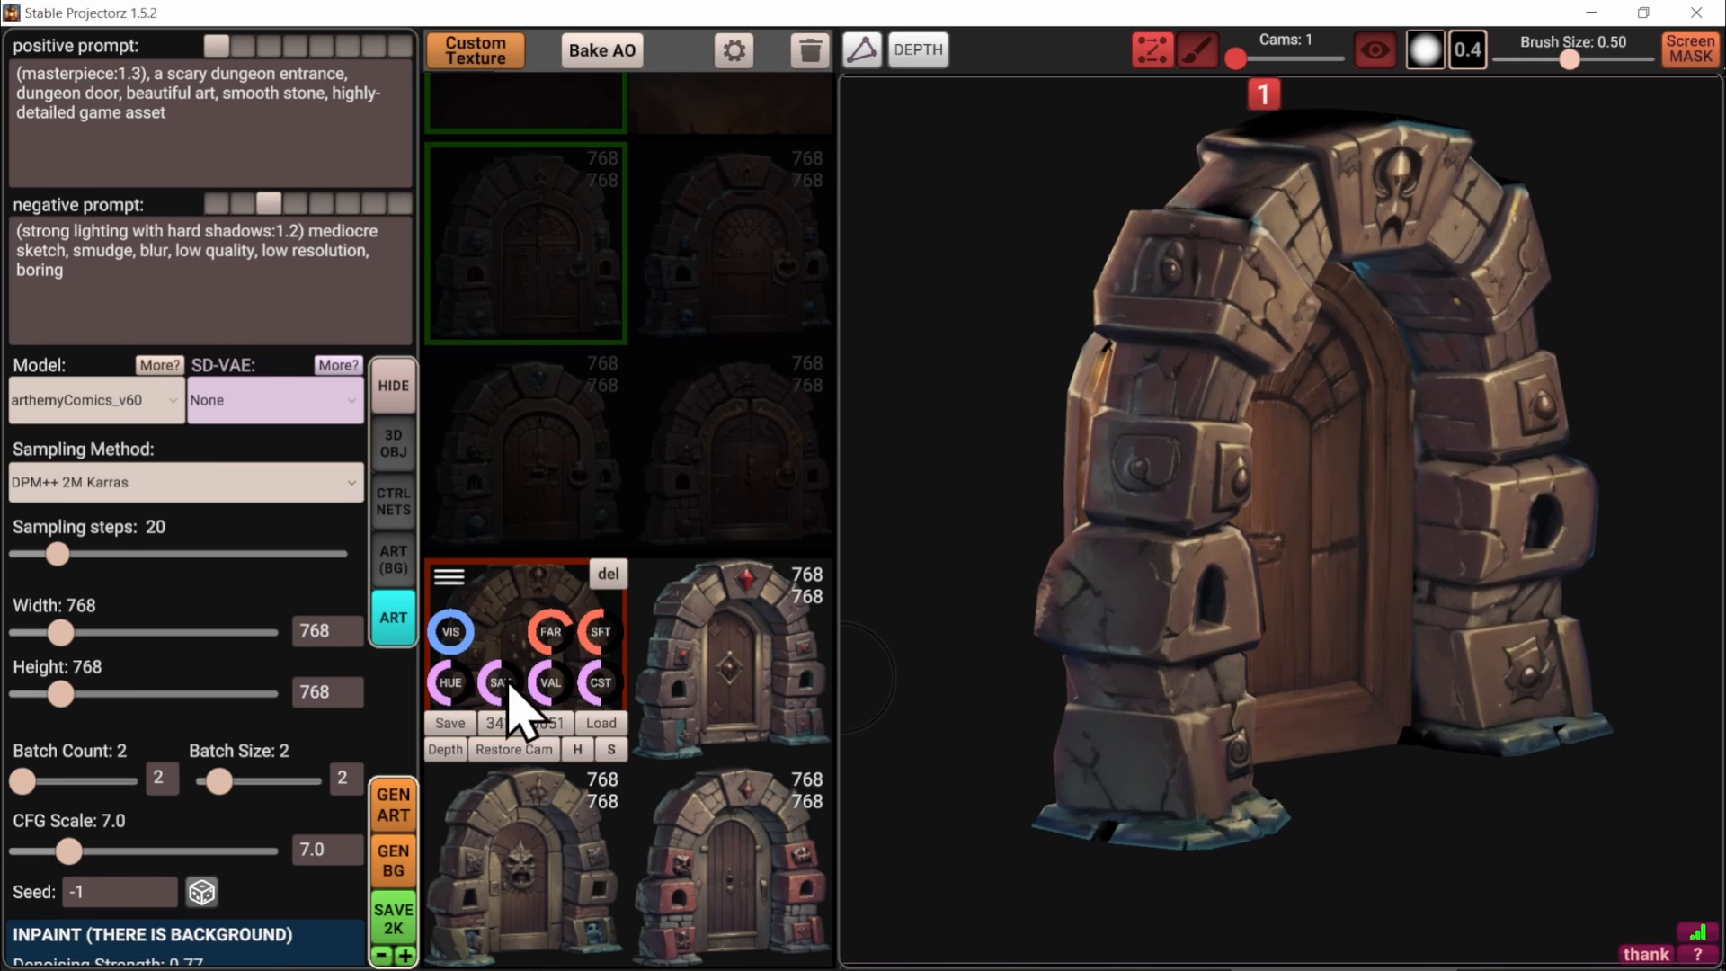
pyautogui.moveTo(1175, 686); pyautogui.dragTo(1330, 558, button='right')
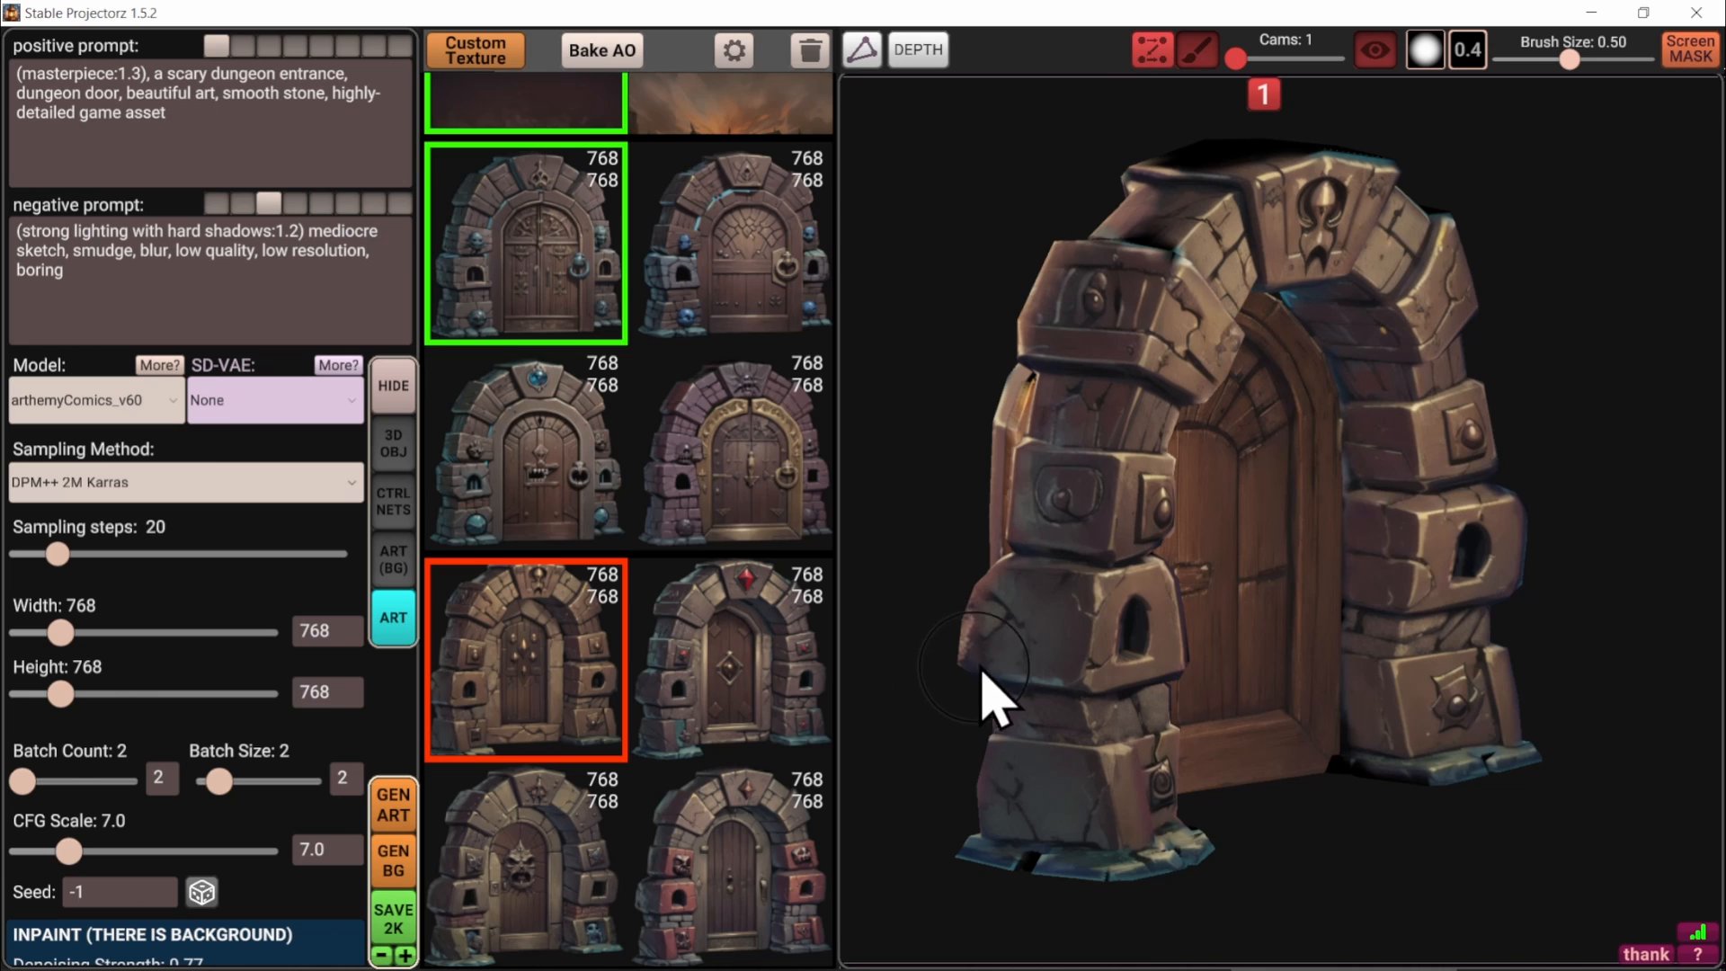
# Delete all unused generated variants, keeping only the selected image of each projection
pyautogui.moveTo(506, 688)
pyautogui.scroll(2, 506, 630)
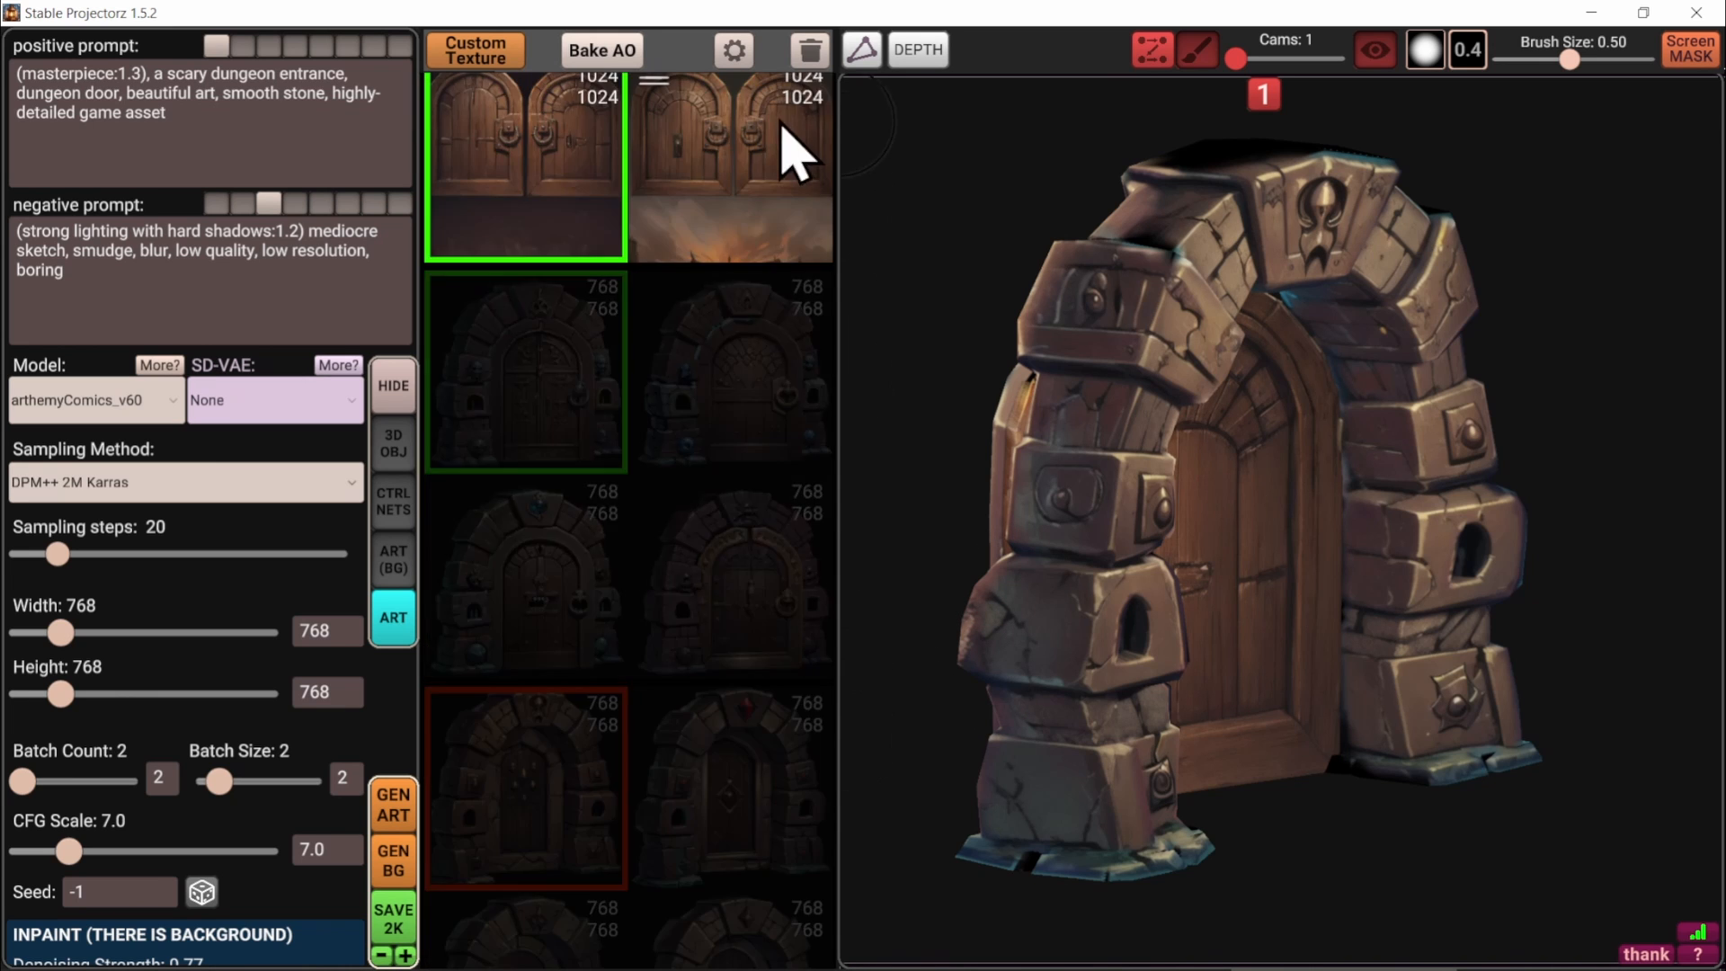
pyautogui.click(811, 54)
pyautogui.click(780, 482)
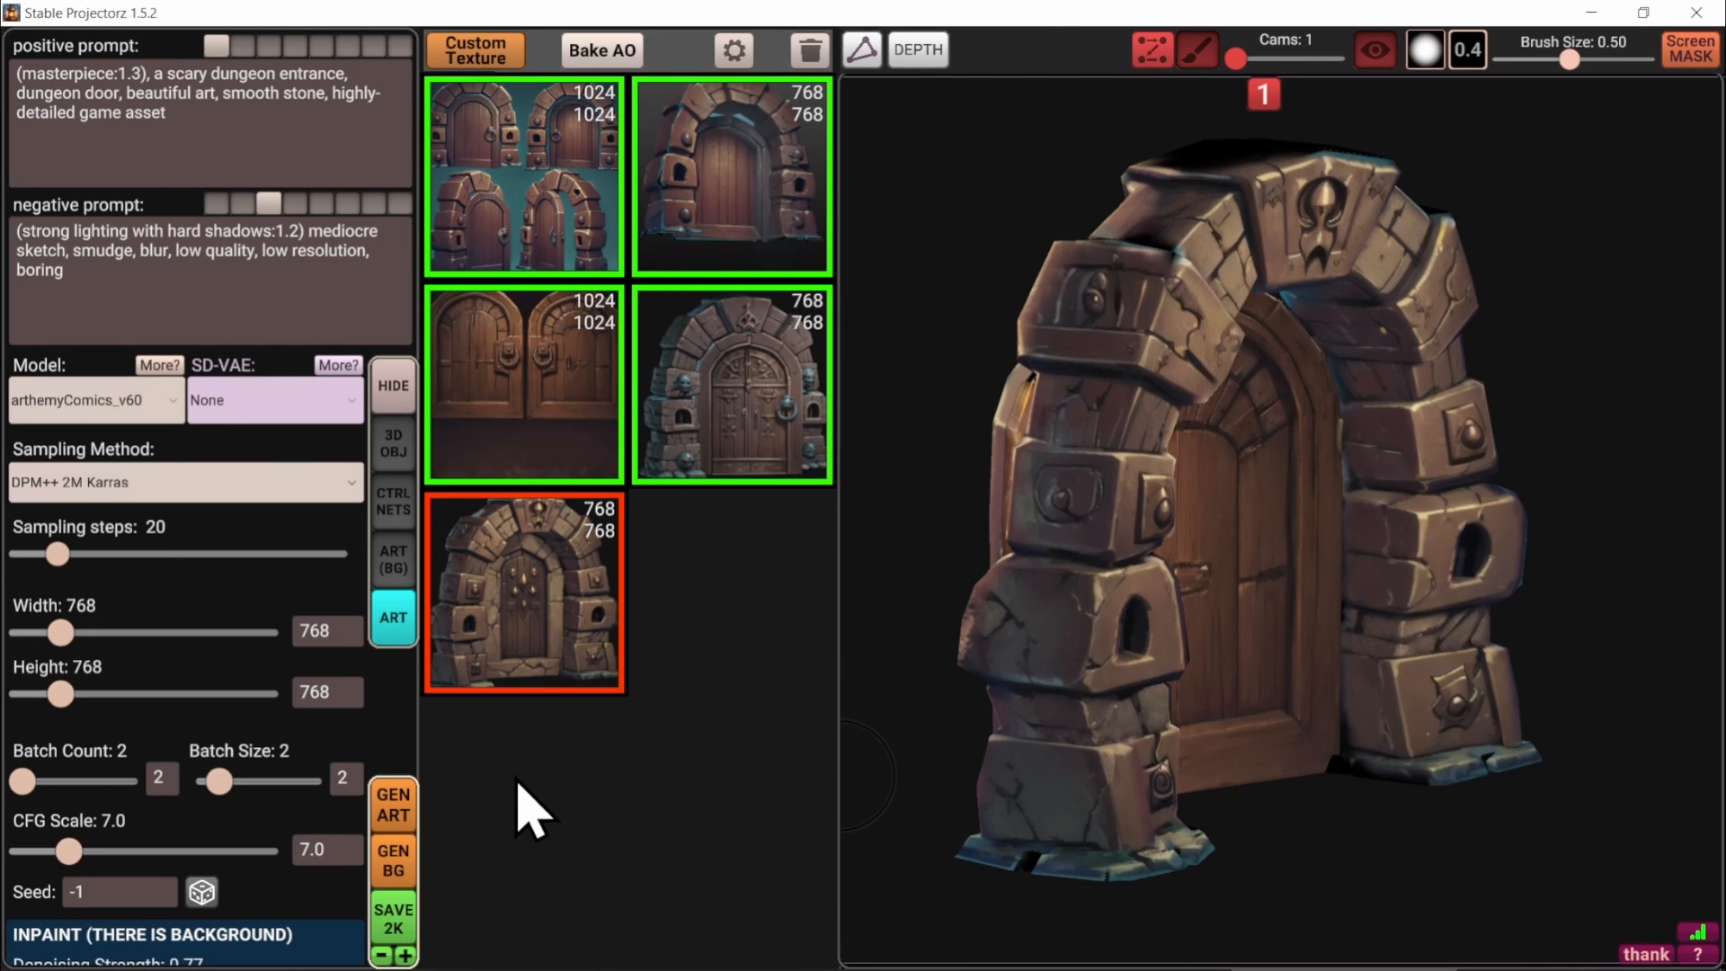
# Export the final 2K texture with dilation to the pics folder as dungeon_door
pyautogui.keyDown('alt'); pyautogui.moveTo(1034, 686); pyautogui.dragTo(1213, 691); pyautogui.keyUp('alt')
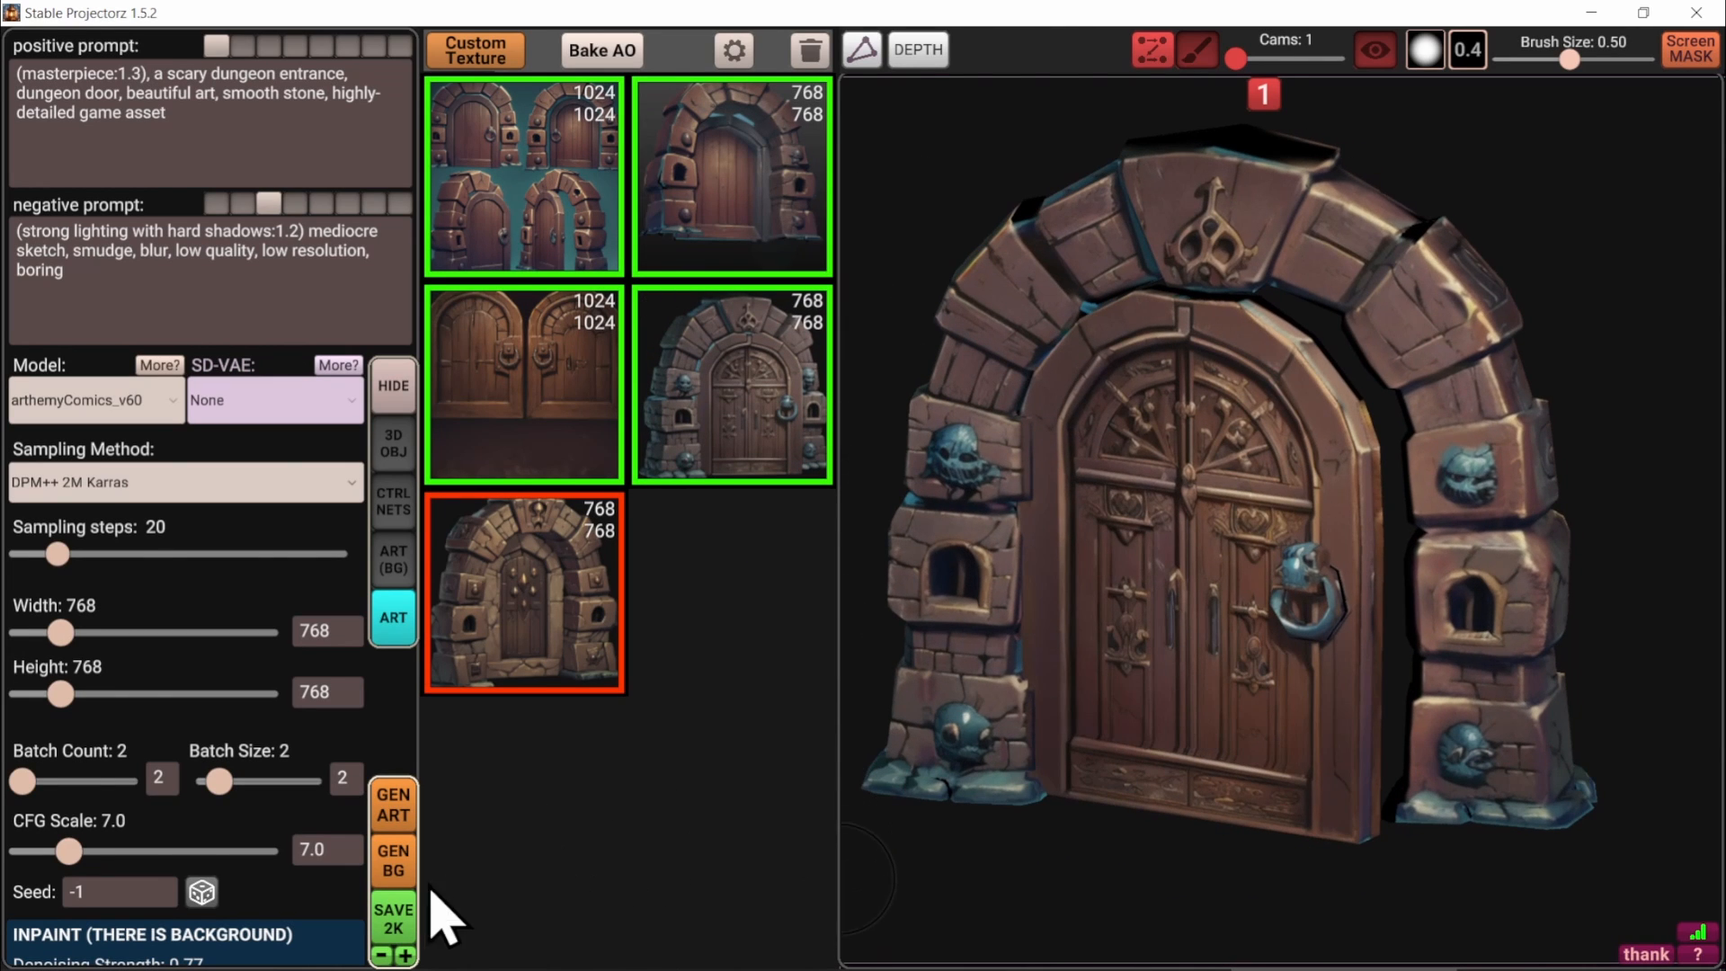
pyautogui.moveTo(404, 908)
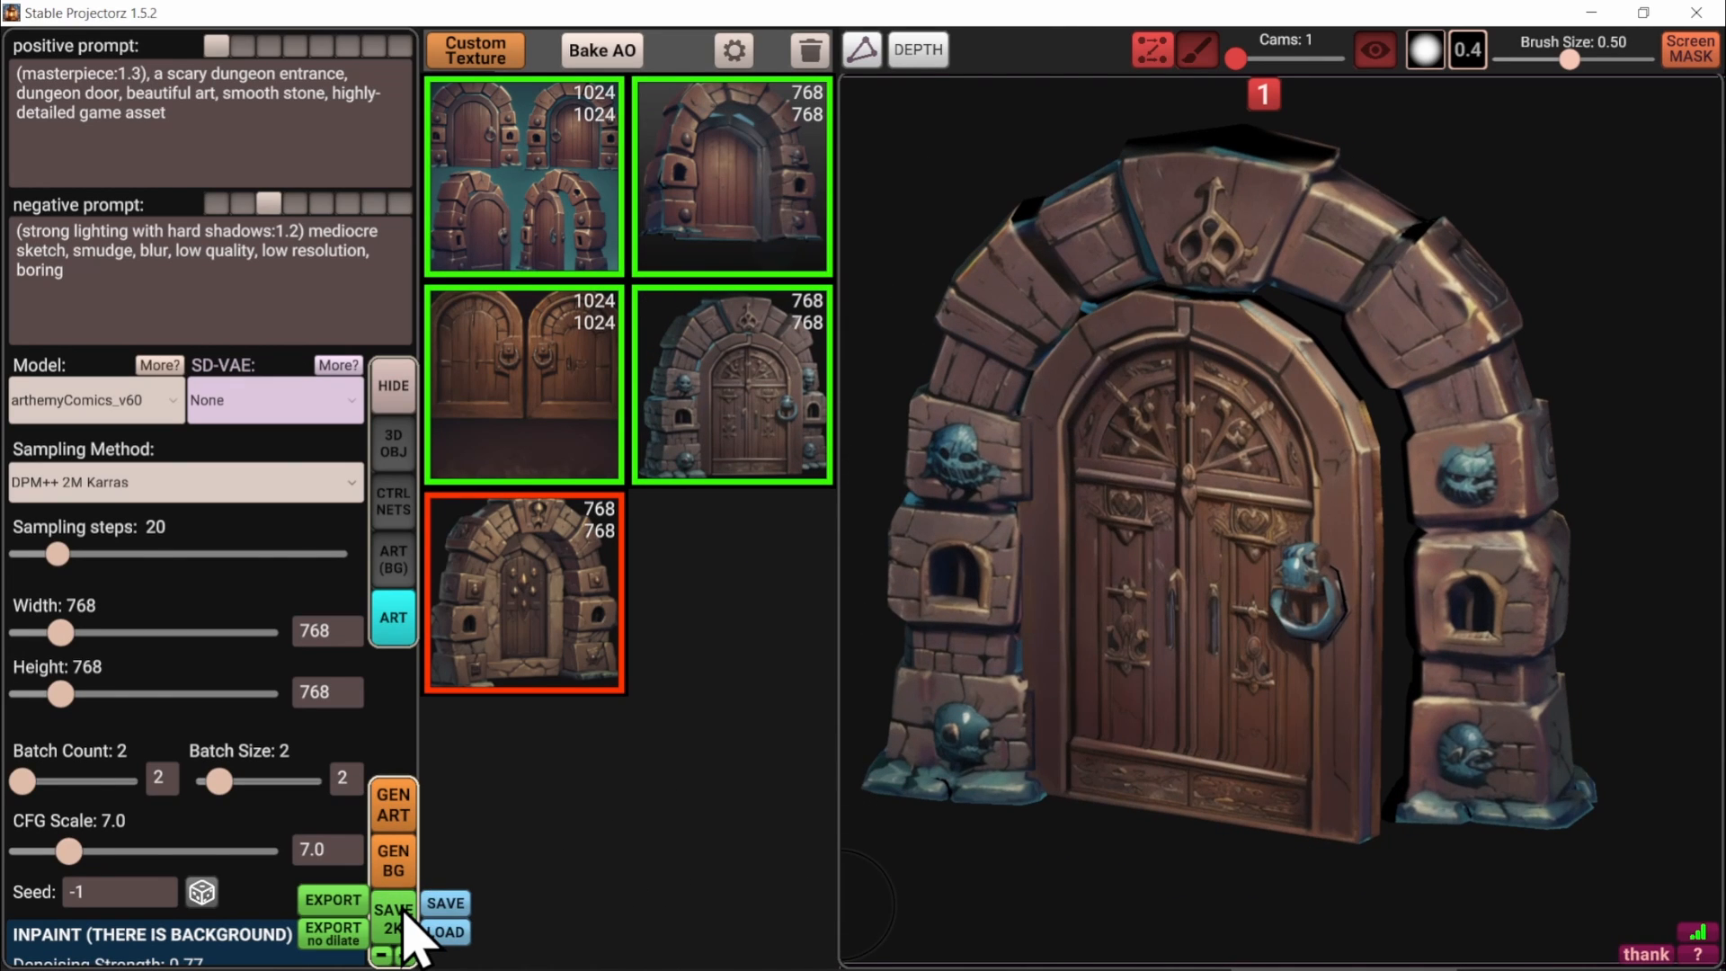
pyautogui.click(341, 903)
pyautogui.write('dungeon_door')
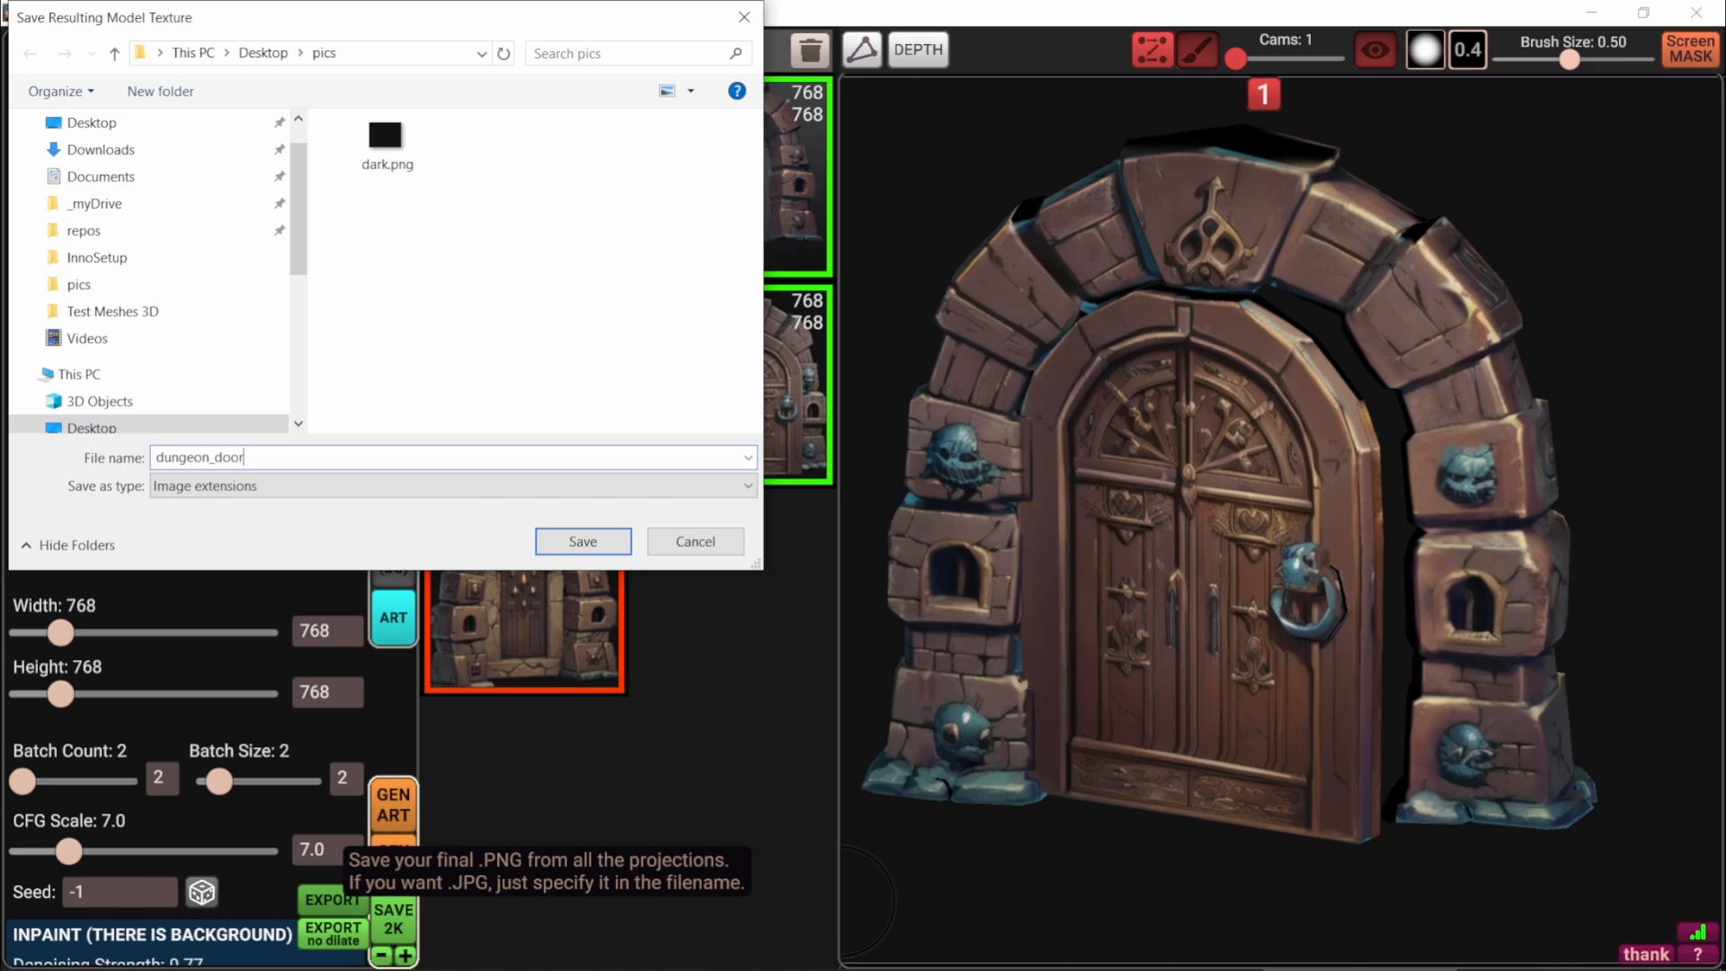
pyautogui.click(586, 542)
# Export the texture again without dilation to the pics folder as dungeon_door_no_dilate
pyautogui.moveTo(398, 923)
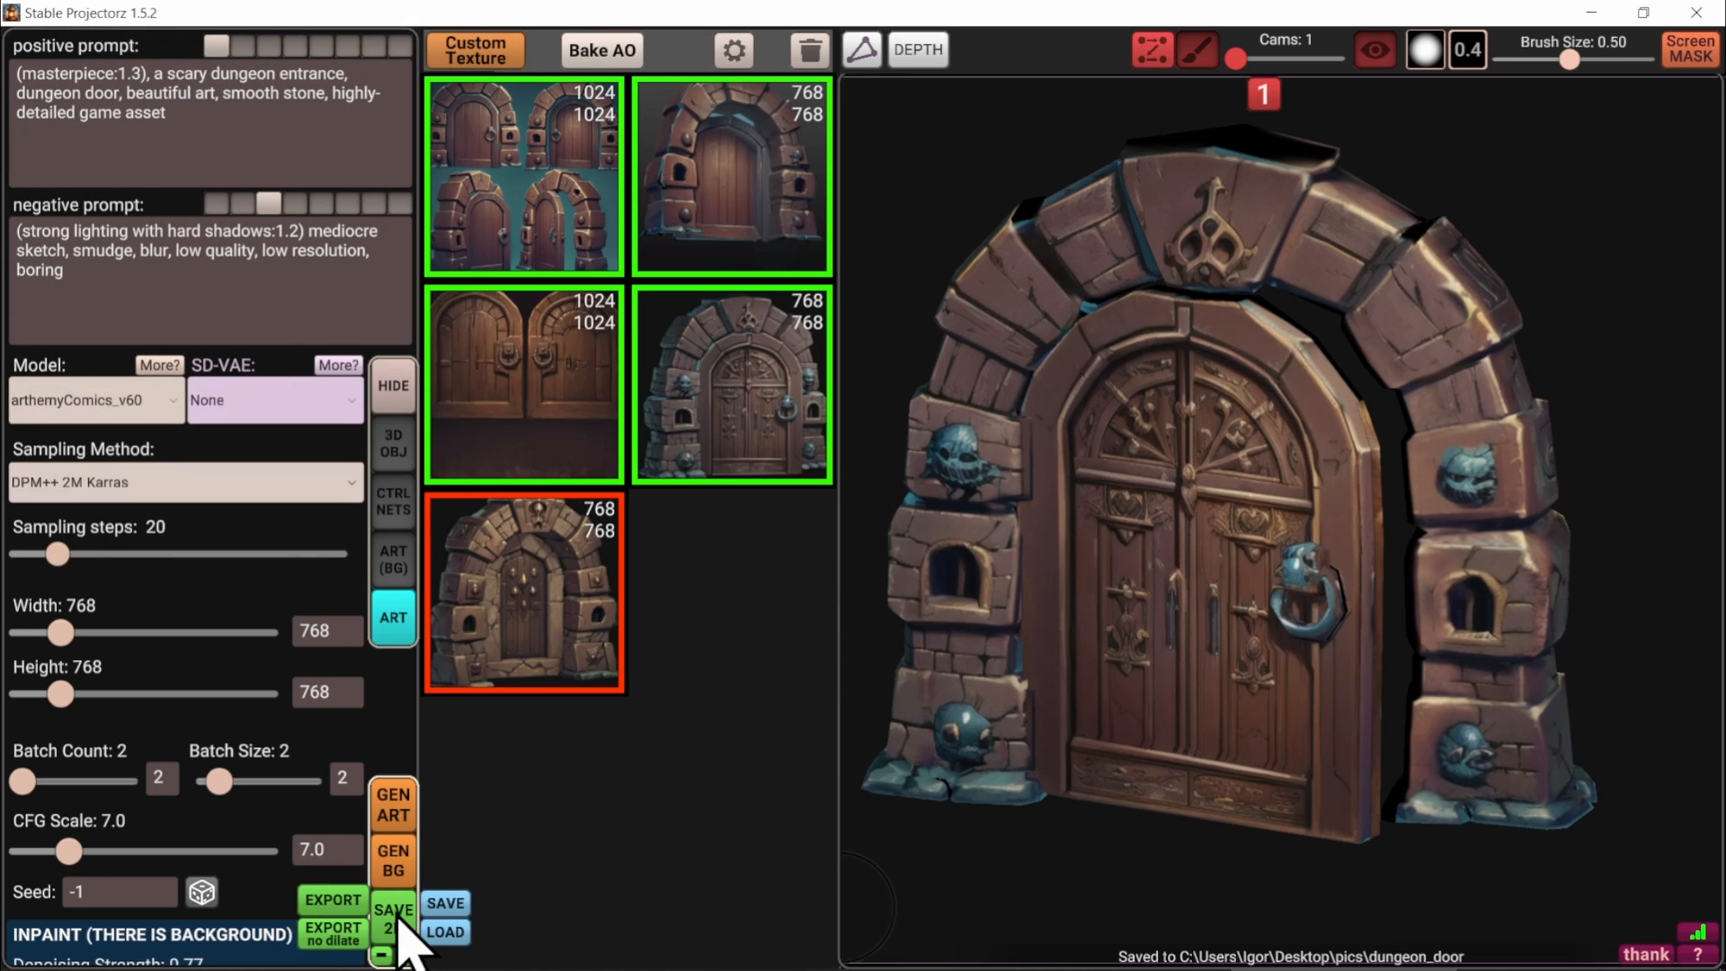
pyautogui.click(333, 933)
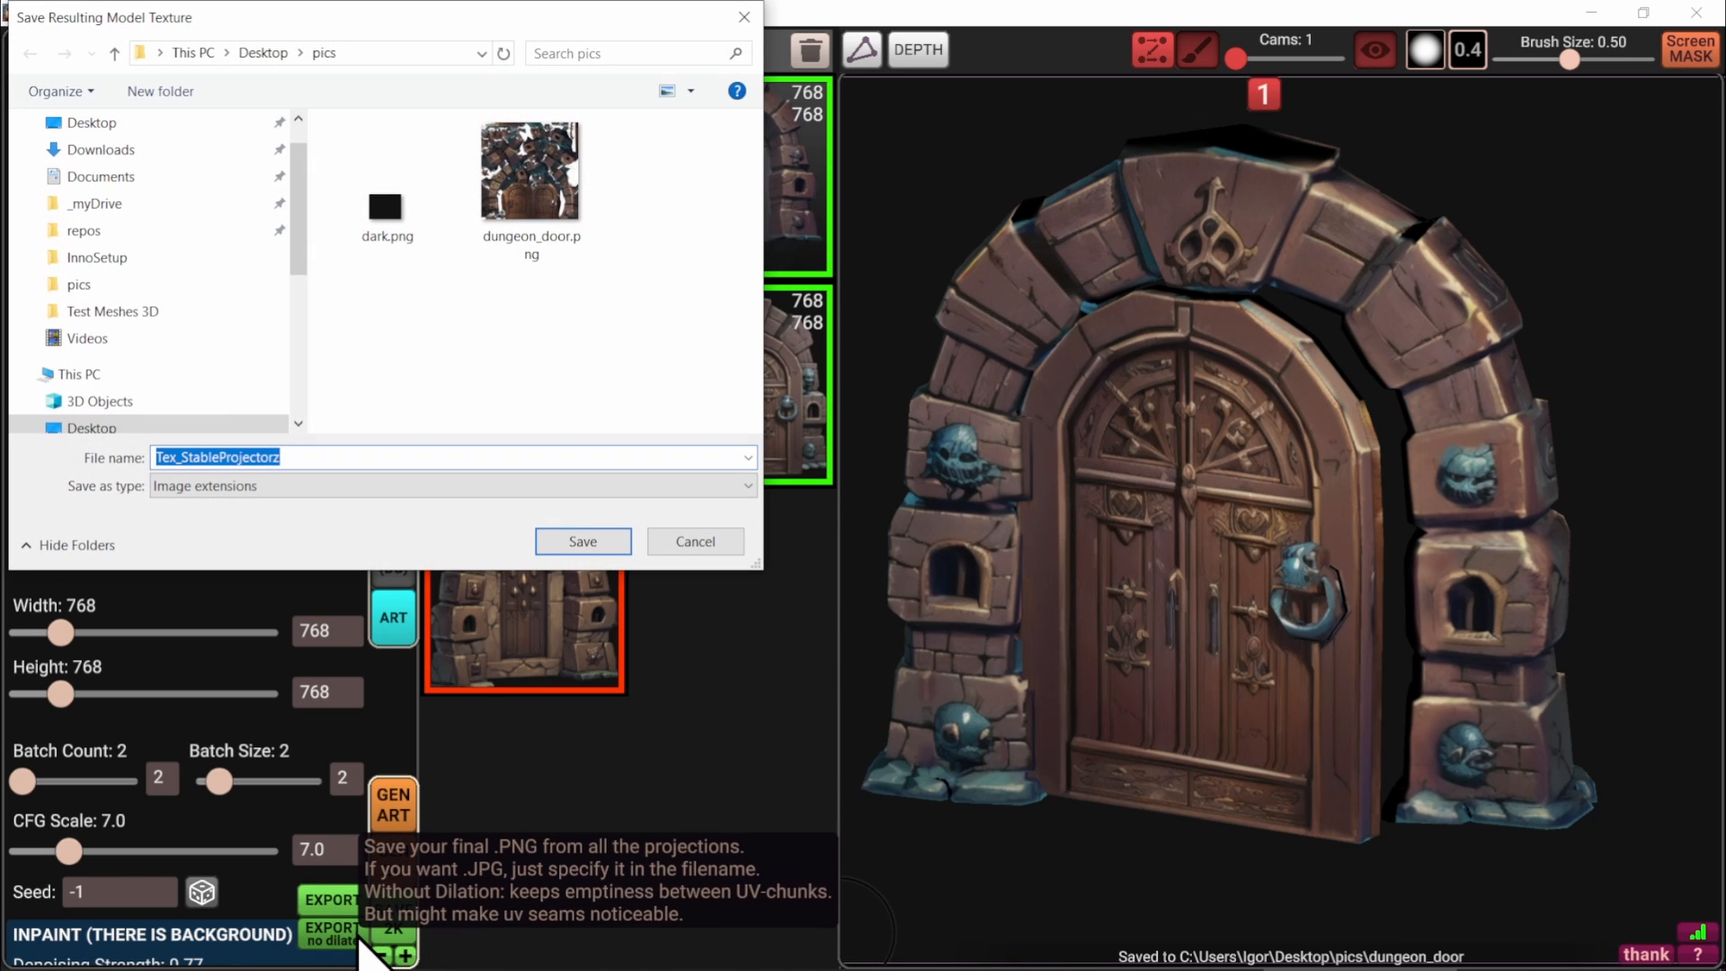
pyautogui.write('dungeon')
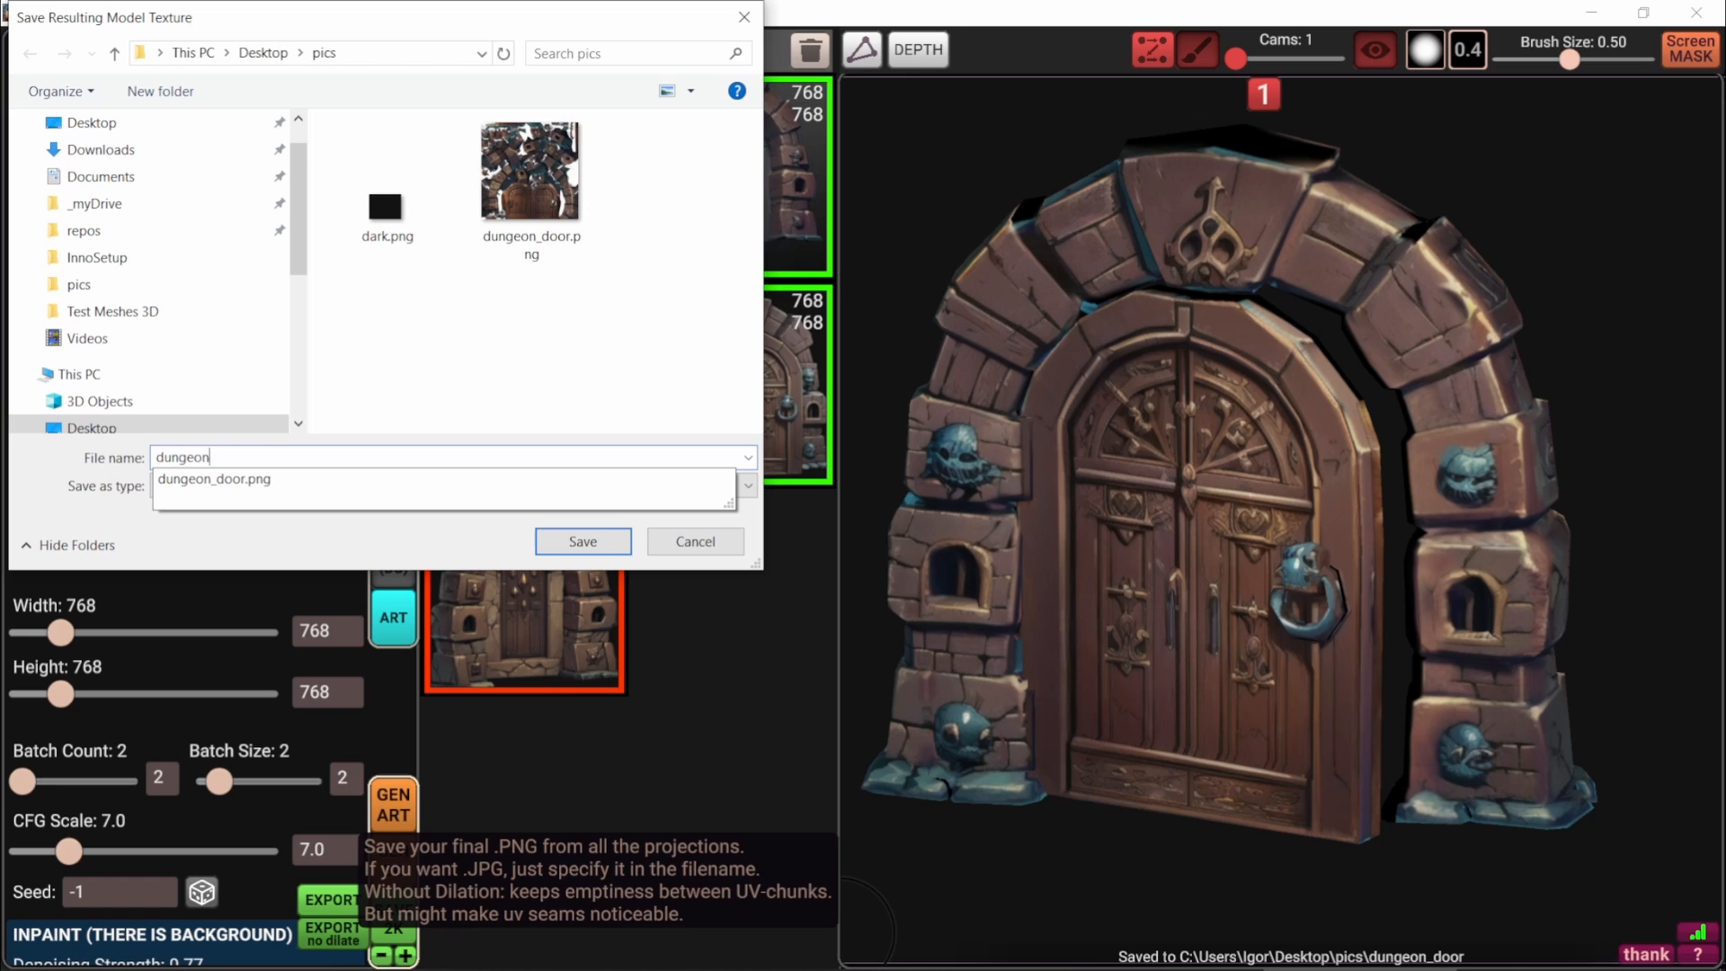
pyautogui.write('_door_no_dilate')
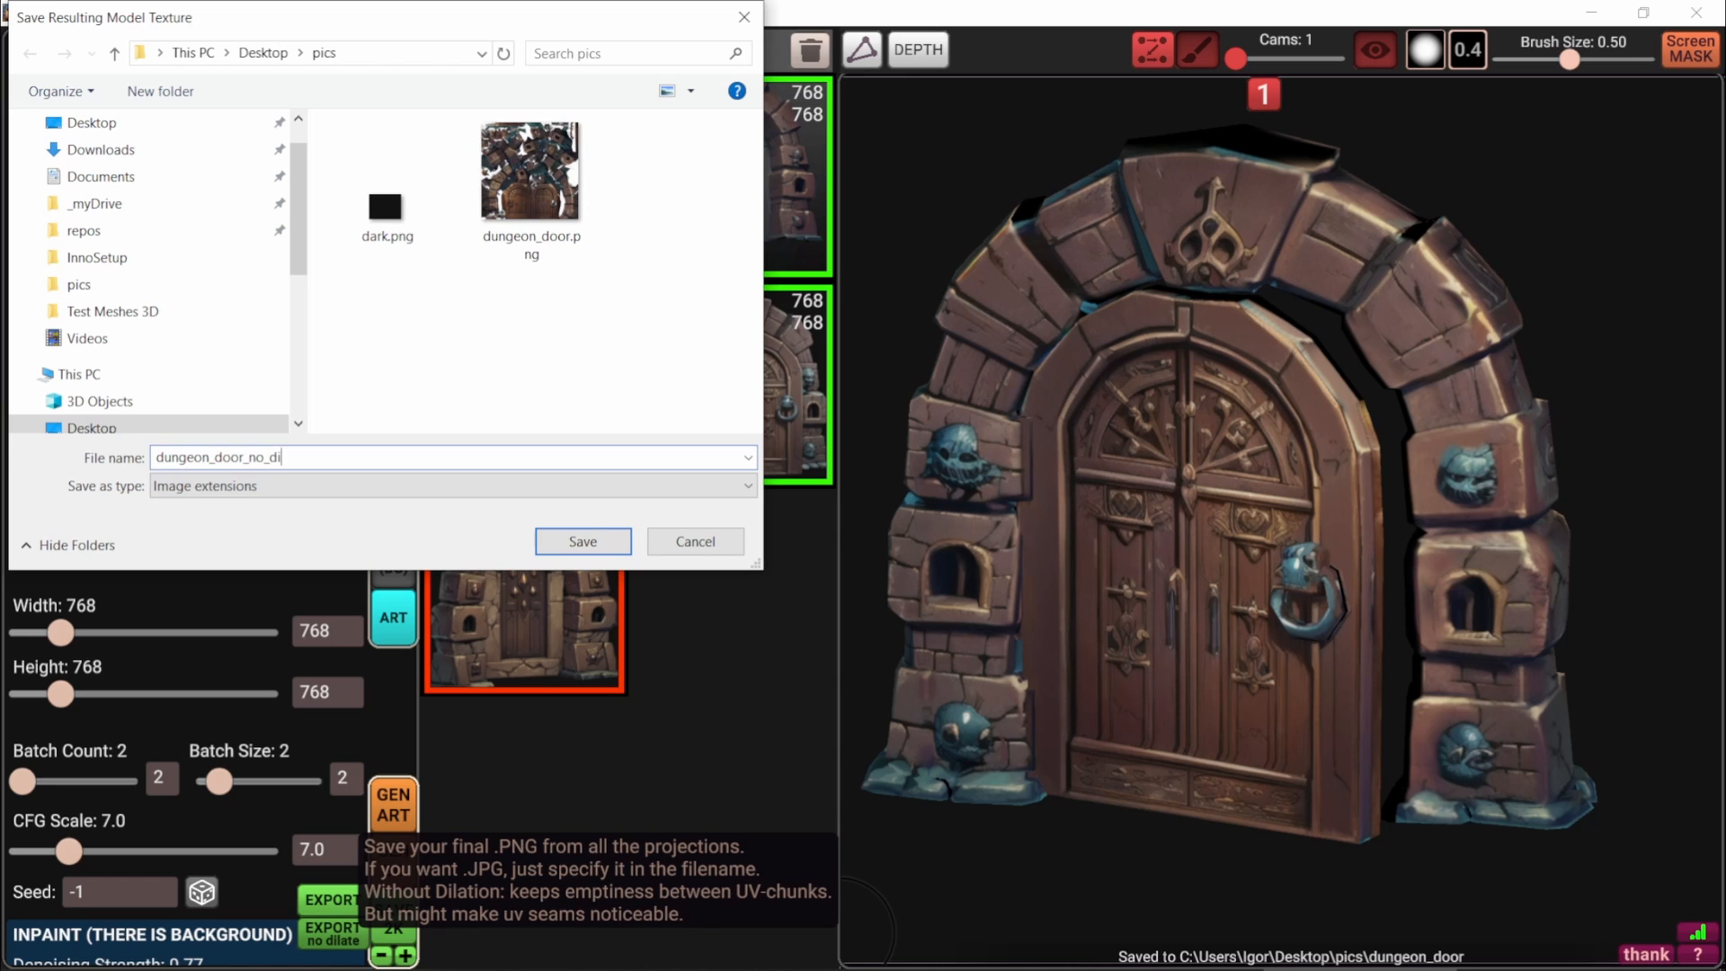
pyautogui.press('Return')
# Examine the edges of the UV islands around the doors in dungeon_door_no_dilate.png in the image viewer, and put the viewer away
pyautogui.scroll(5, 924, 760)
pyautogui.scroll(5, 845, 576)
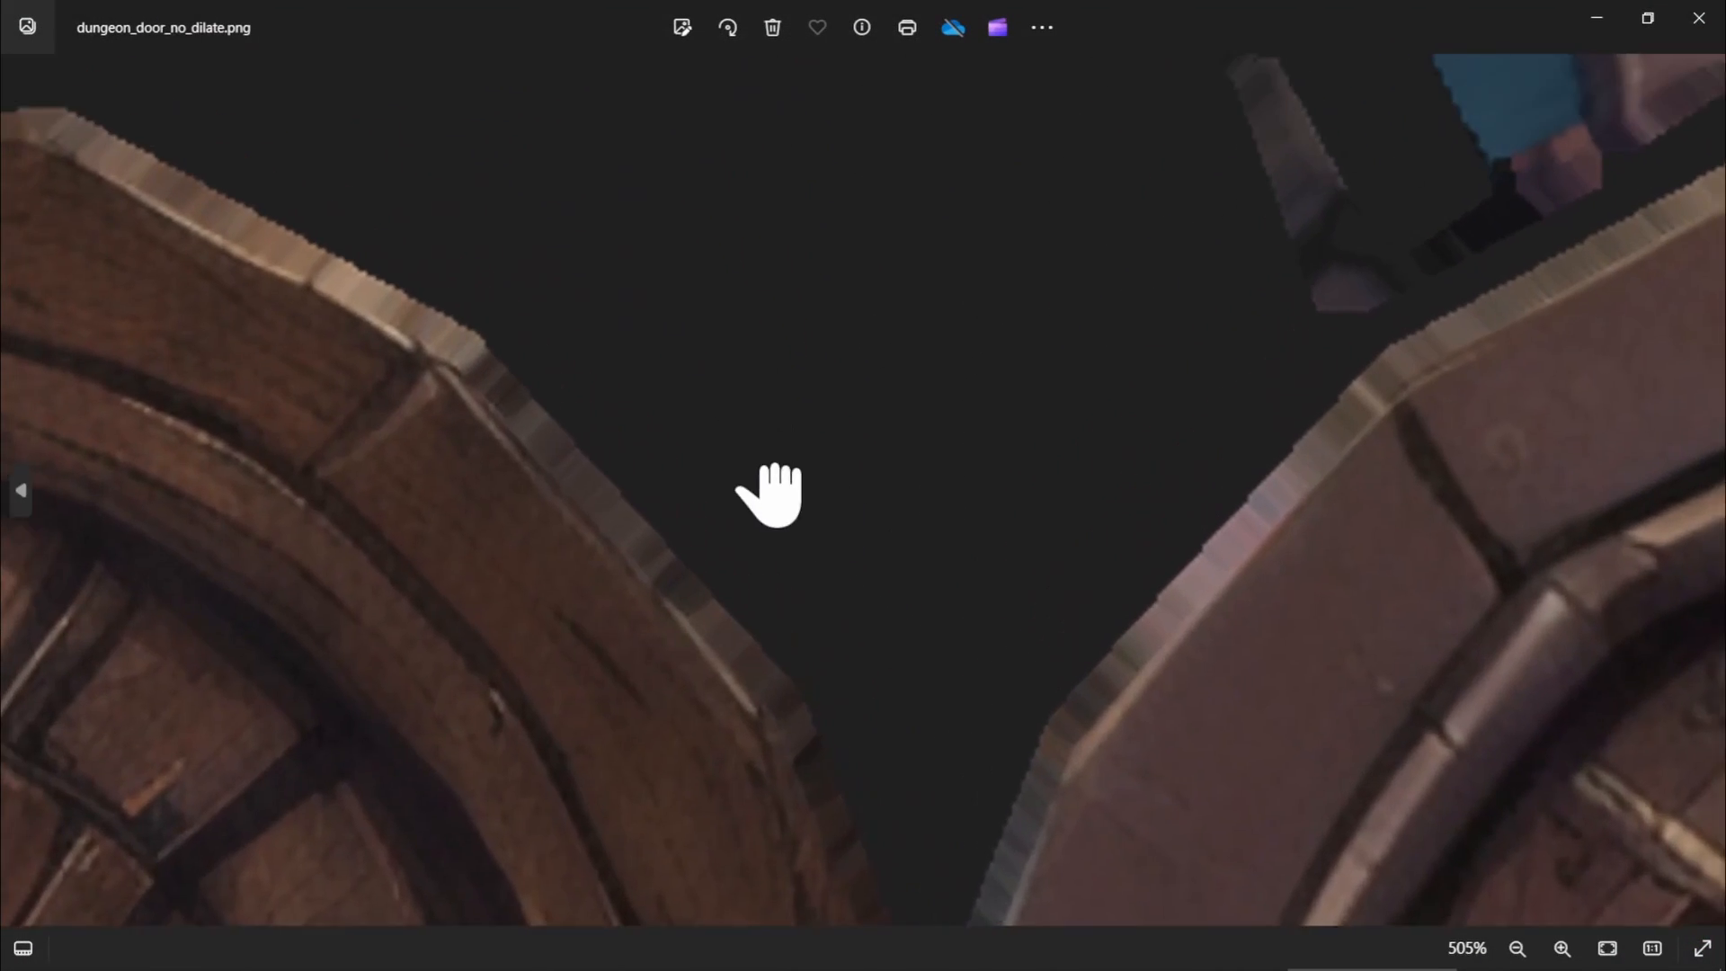
pyautogui.moveTo(770, 493); pyautogui.dragTo(834, 666)
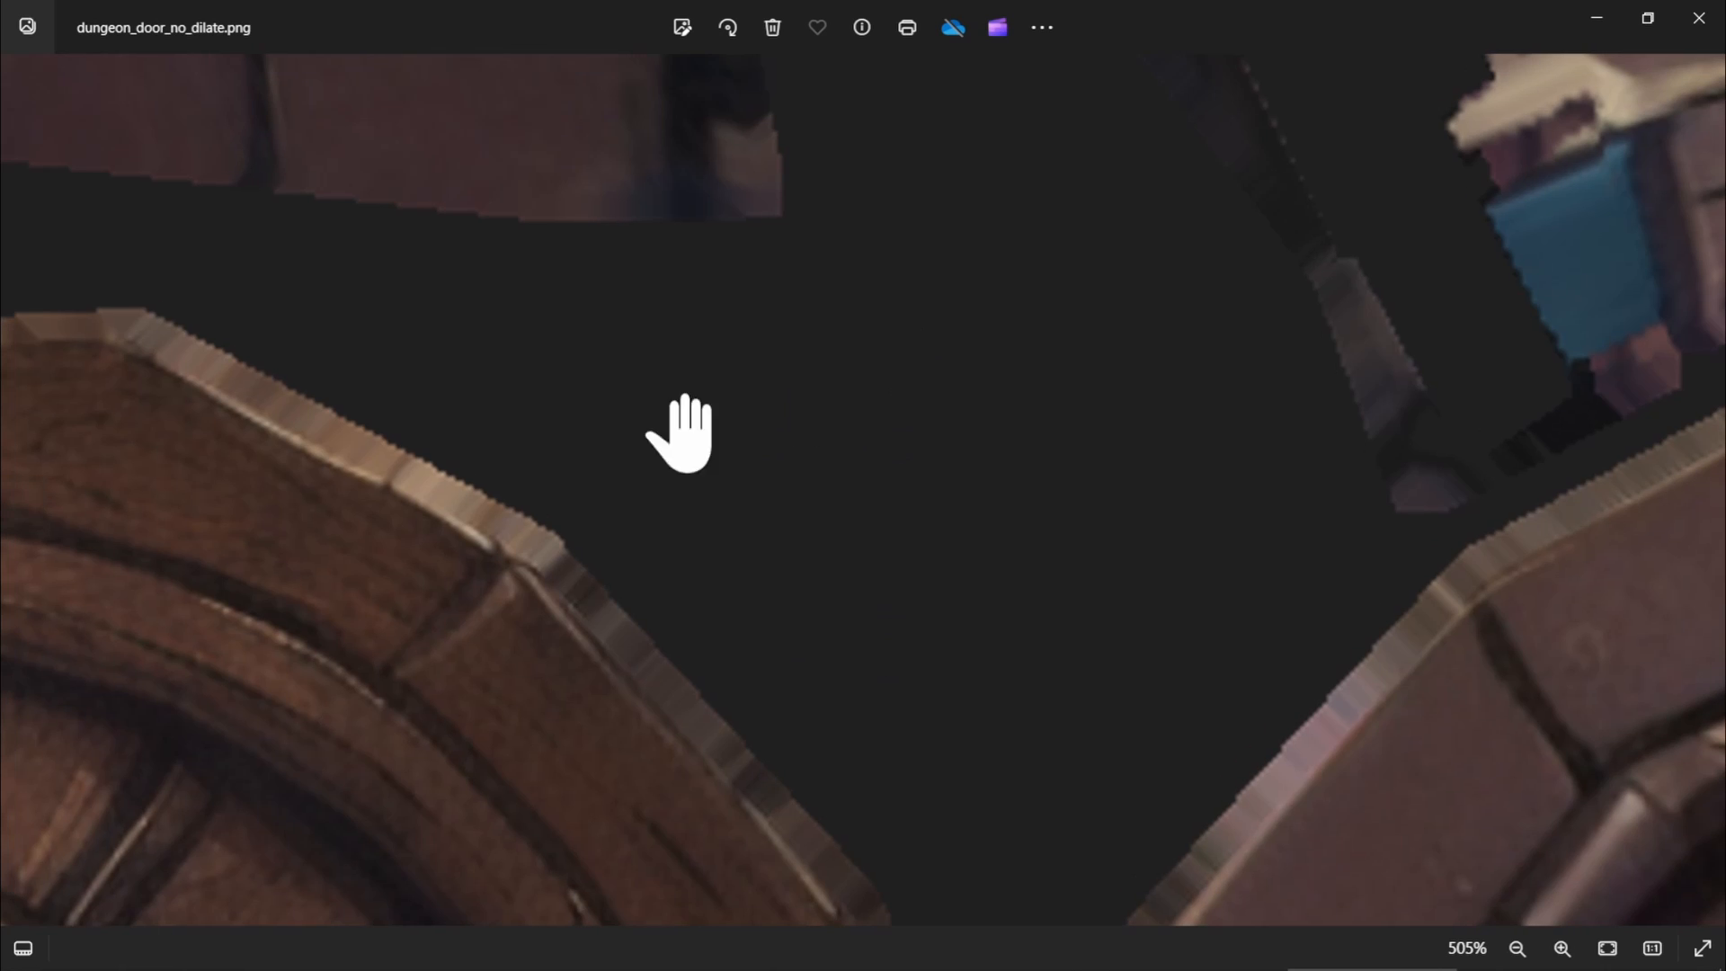
pyautogui.moveTo(678, 431); pyautogui.dragTo(1483, 493)
pyautogui.scroll(-2, 961, 557)
pyautogui.moveTo(730, 616); pyautogui.dragTo(1083, 409)
pyautogui.scroll(2, 1106, 396)
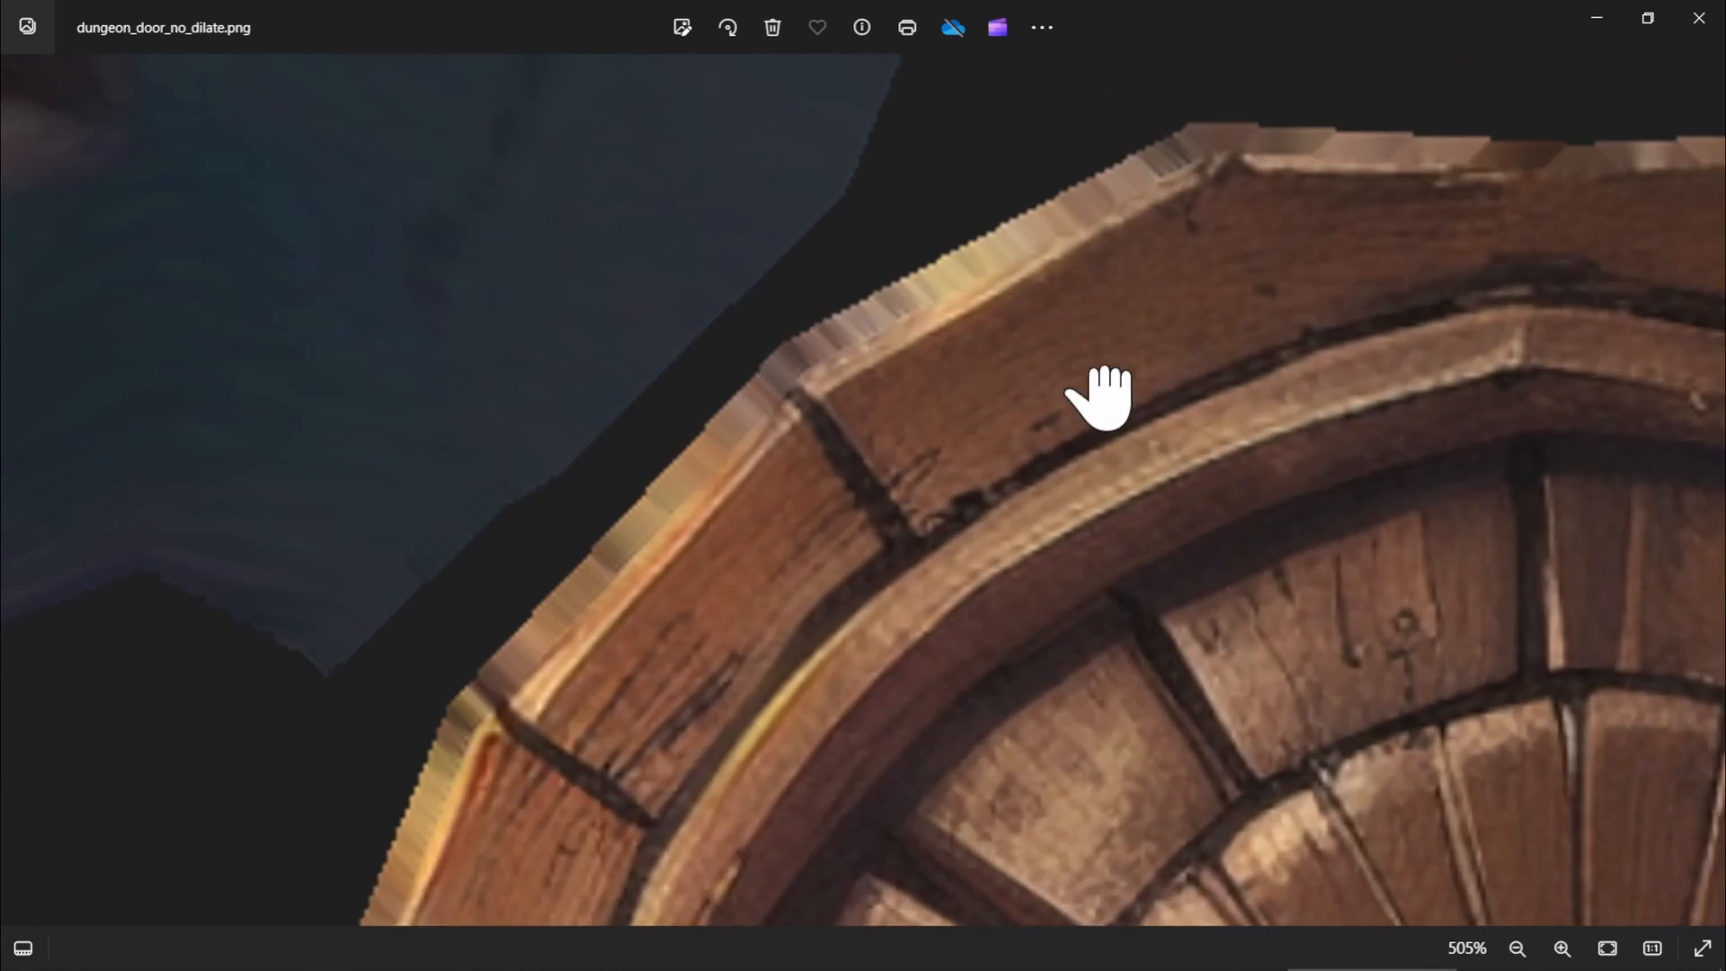
pyautogui.scroll(2, 939, 431)
pyautogui.scroll(3, 1048, 616)
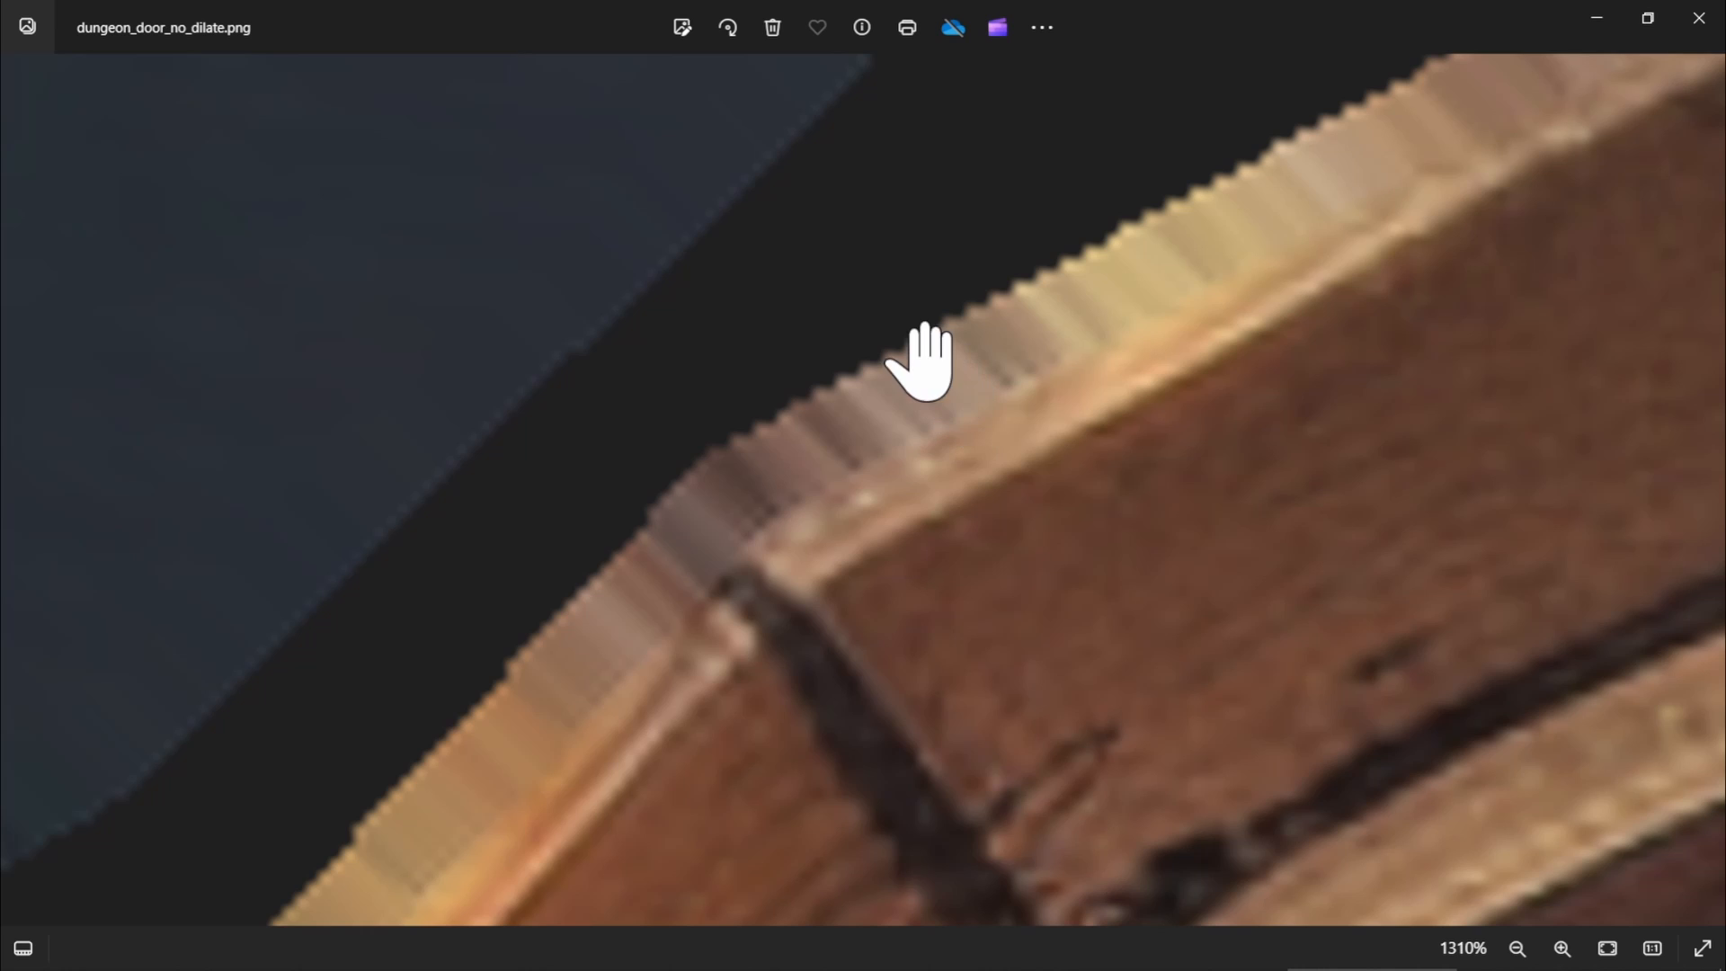
pyautogui.scroll(-3, 989, 387)
pyautogui.scroll(3, 1078, 630)
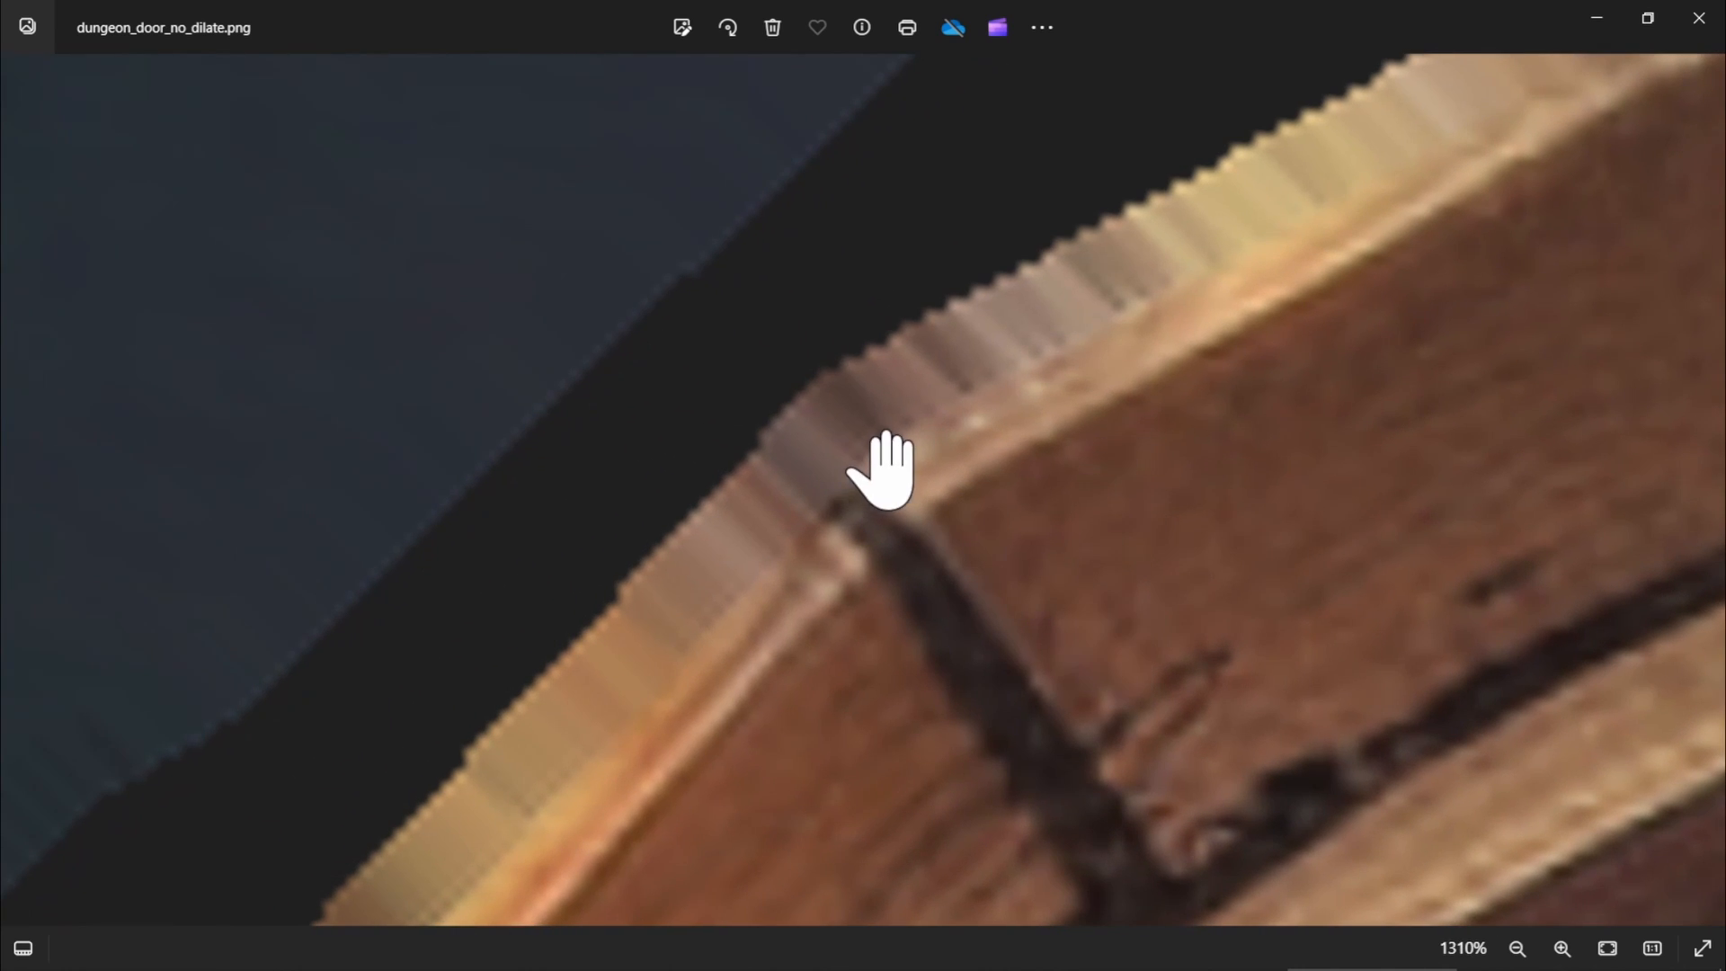
pyautogui.scroll(-5, 854, 391)
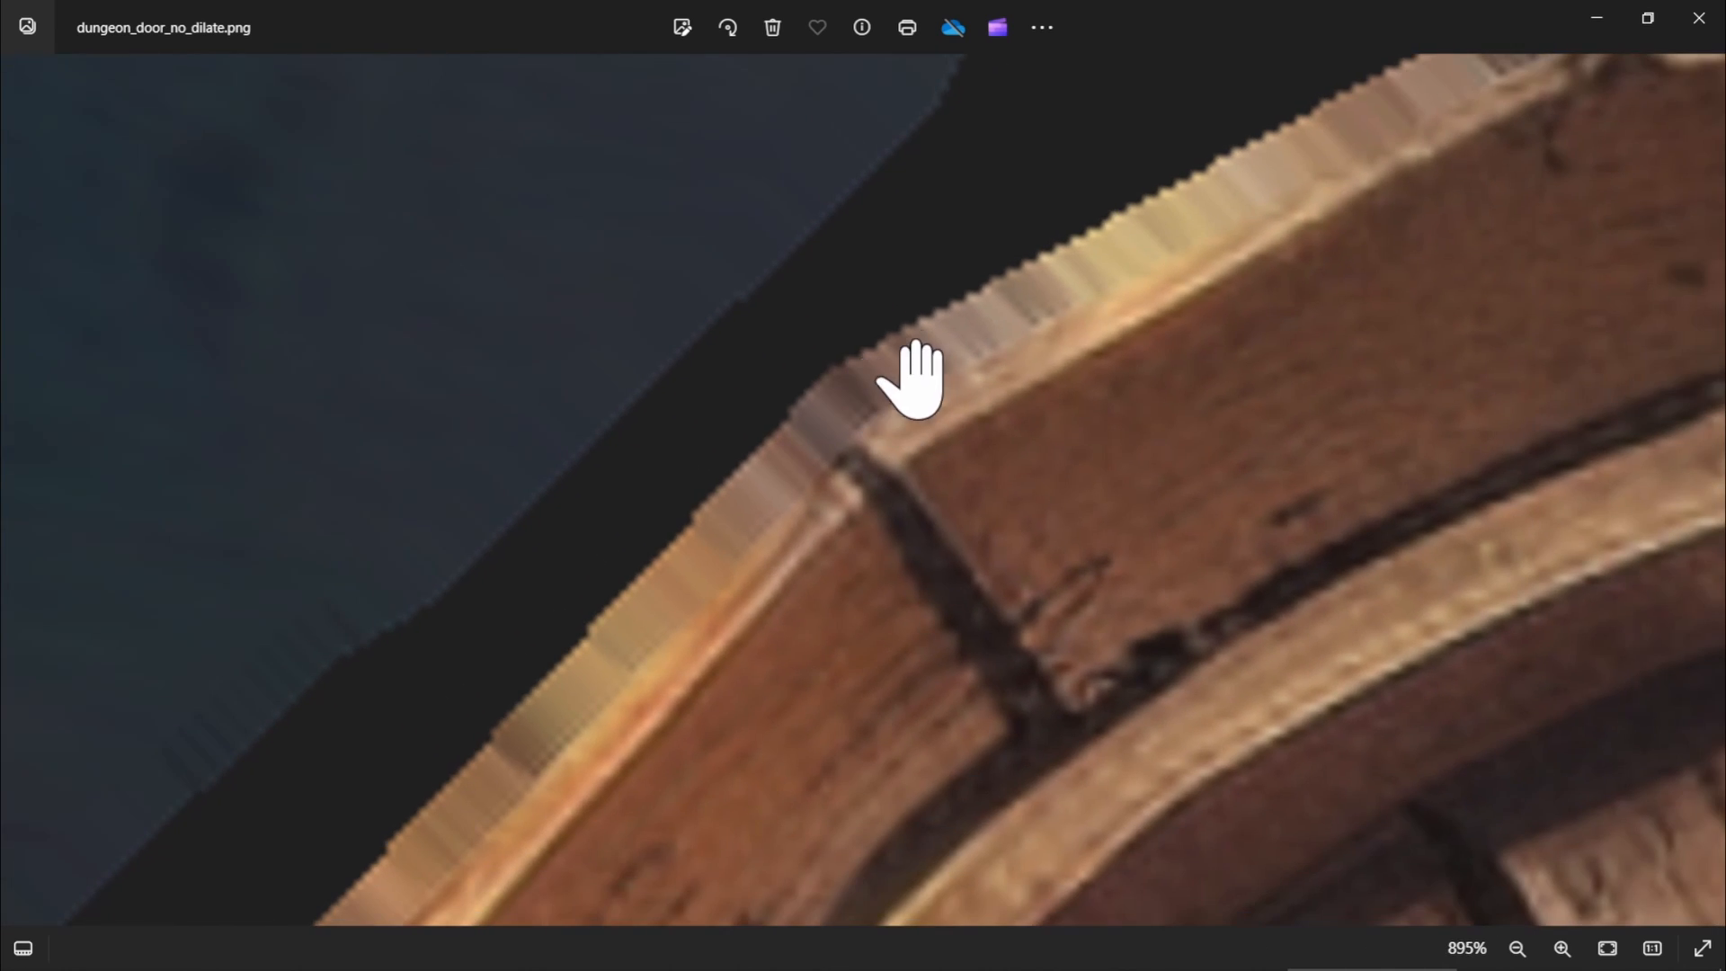
pyautogui.scroll(-4, 976, 544)
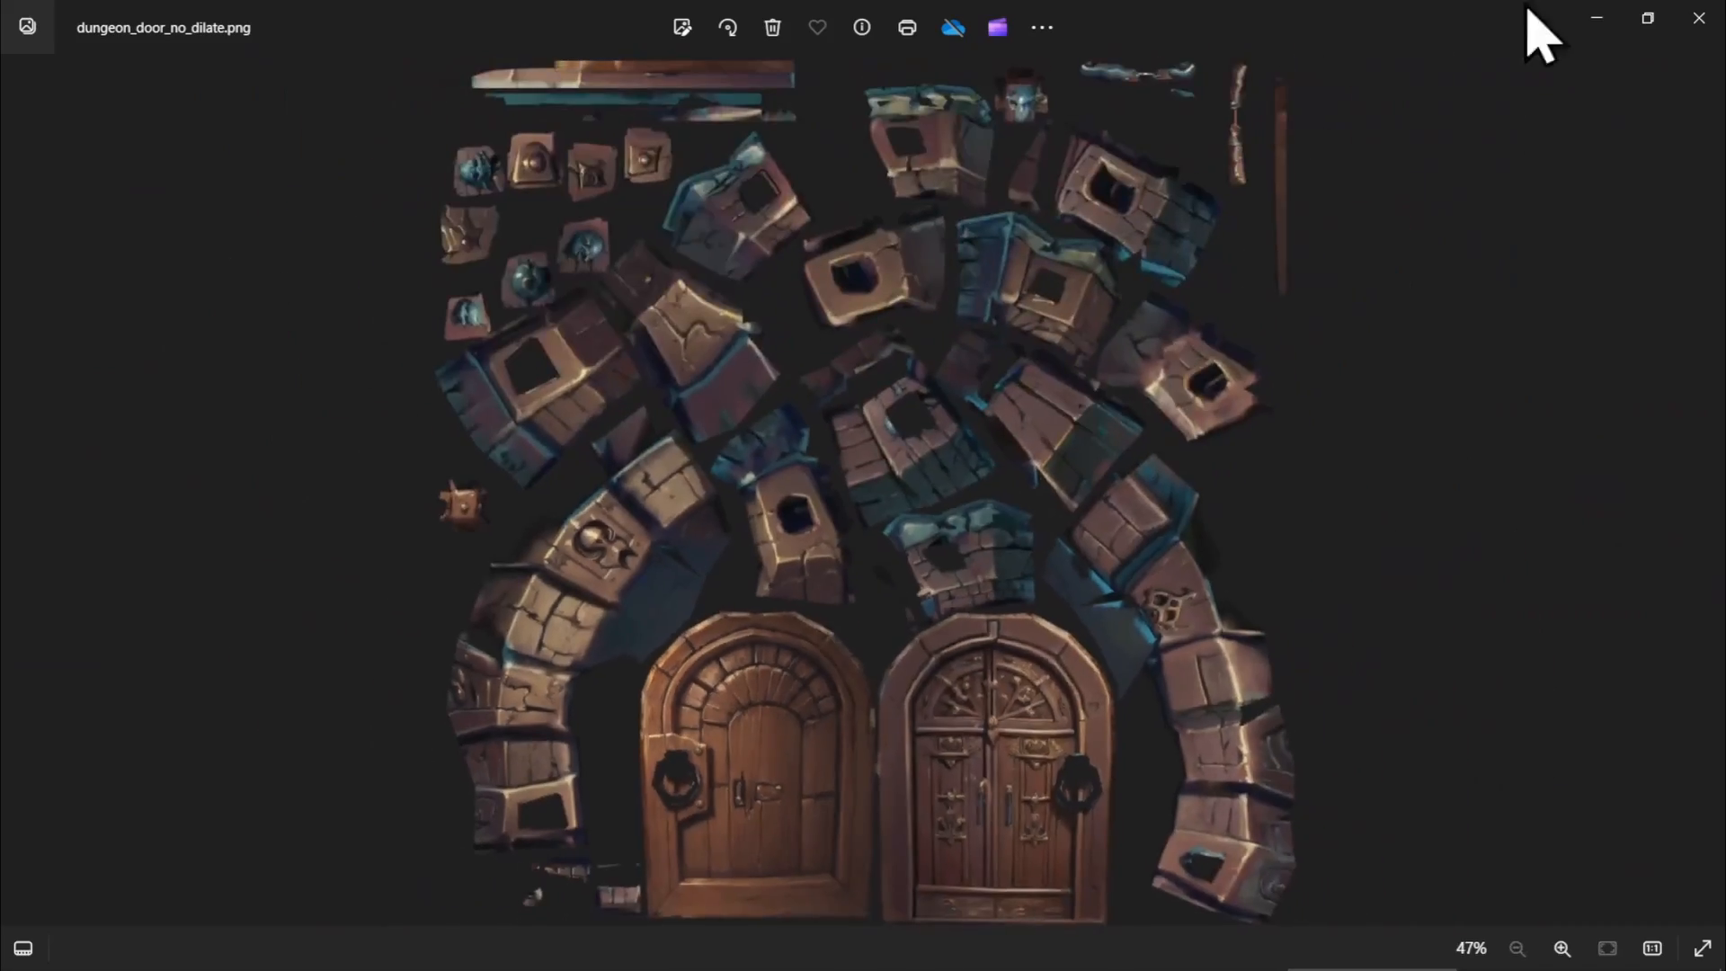
pyautogui.click(1596, 18)
# Open dungeon_door.png in the image viewer, examine the dilated fill between the UV islands, and close it
pyautogui.doubleClick(717, 571)
pyautogui.scroll(5, 836, 656)
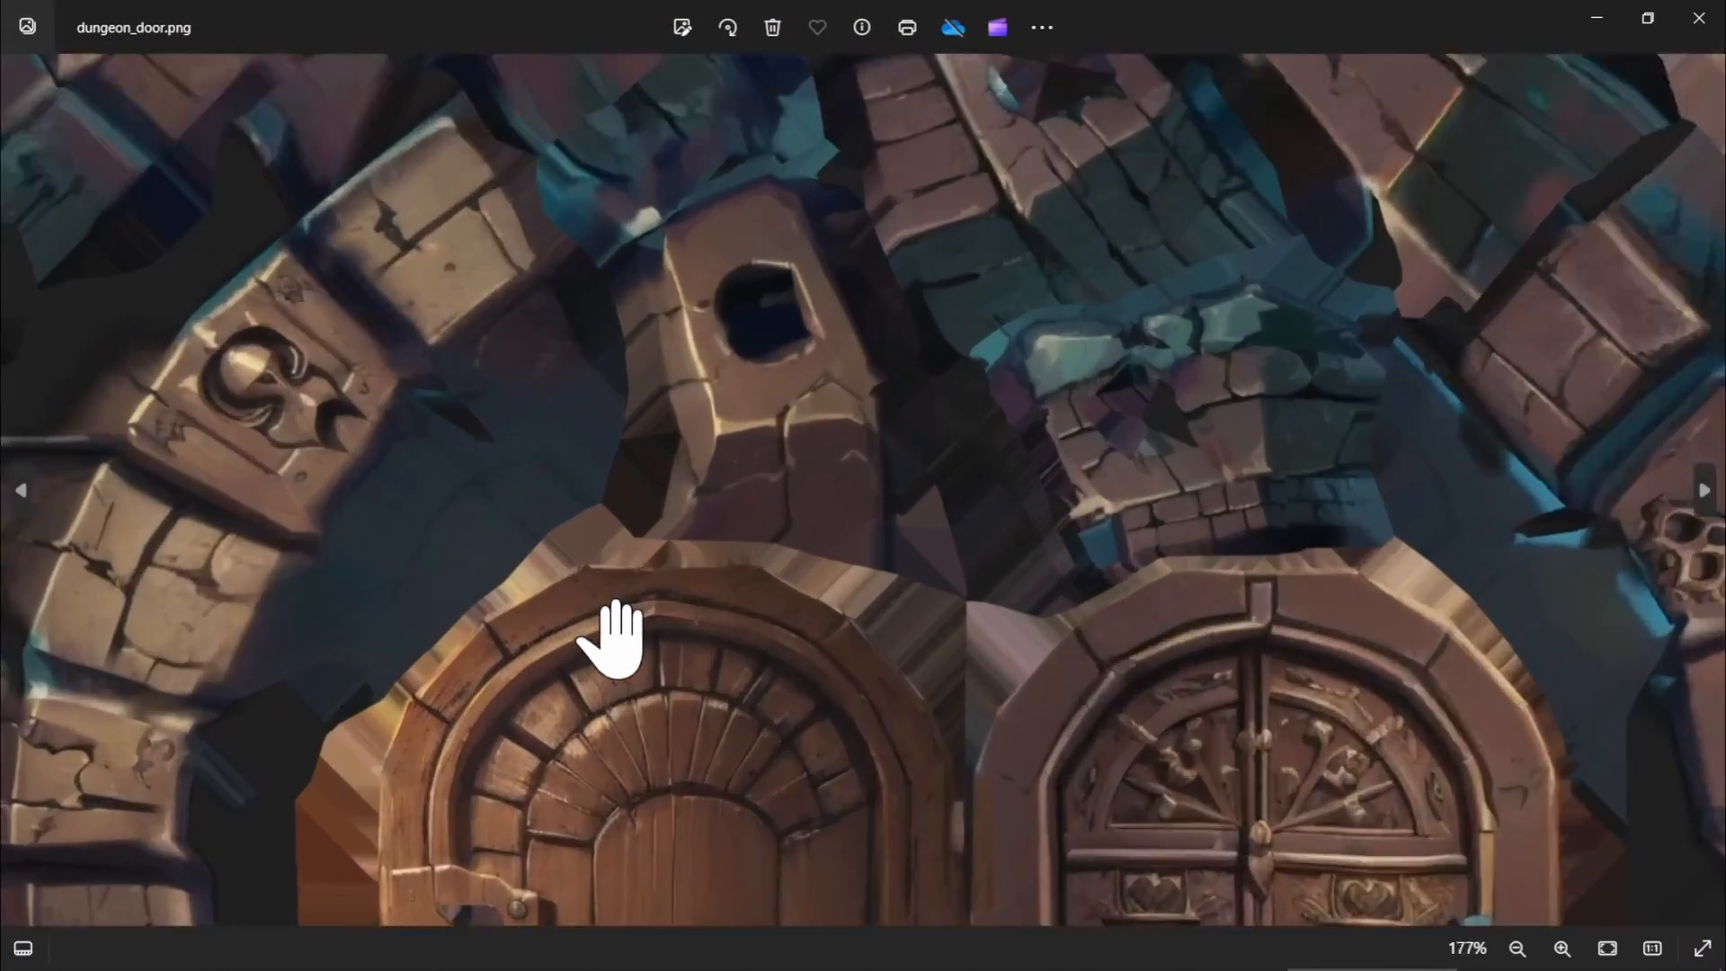
pyautogui.scroll(2, 917, 592)
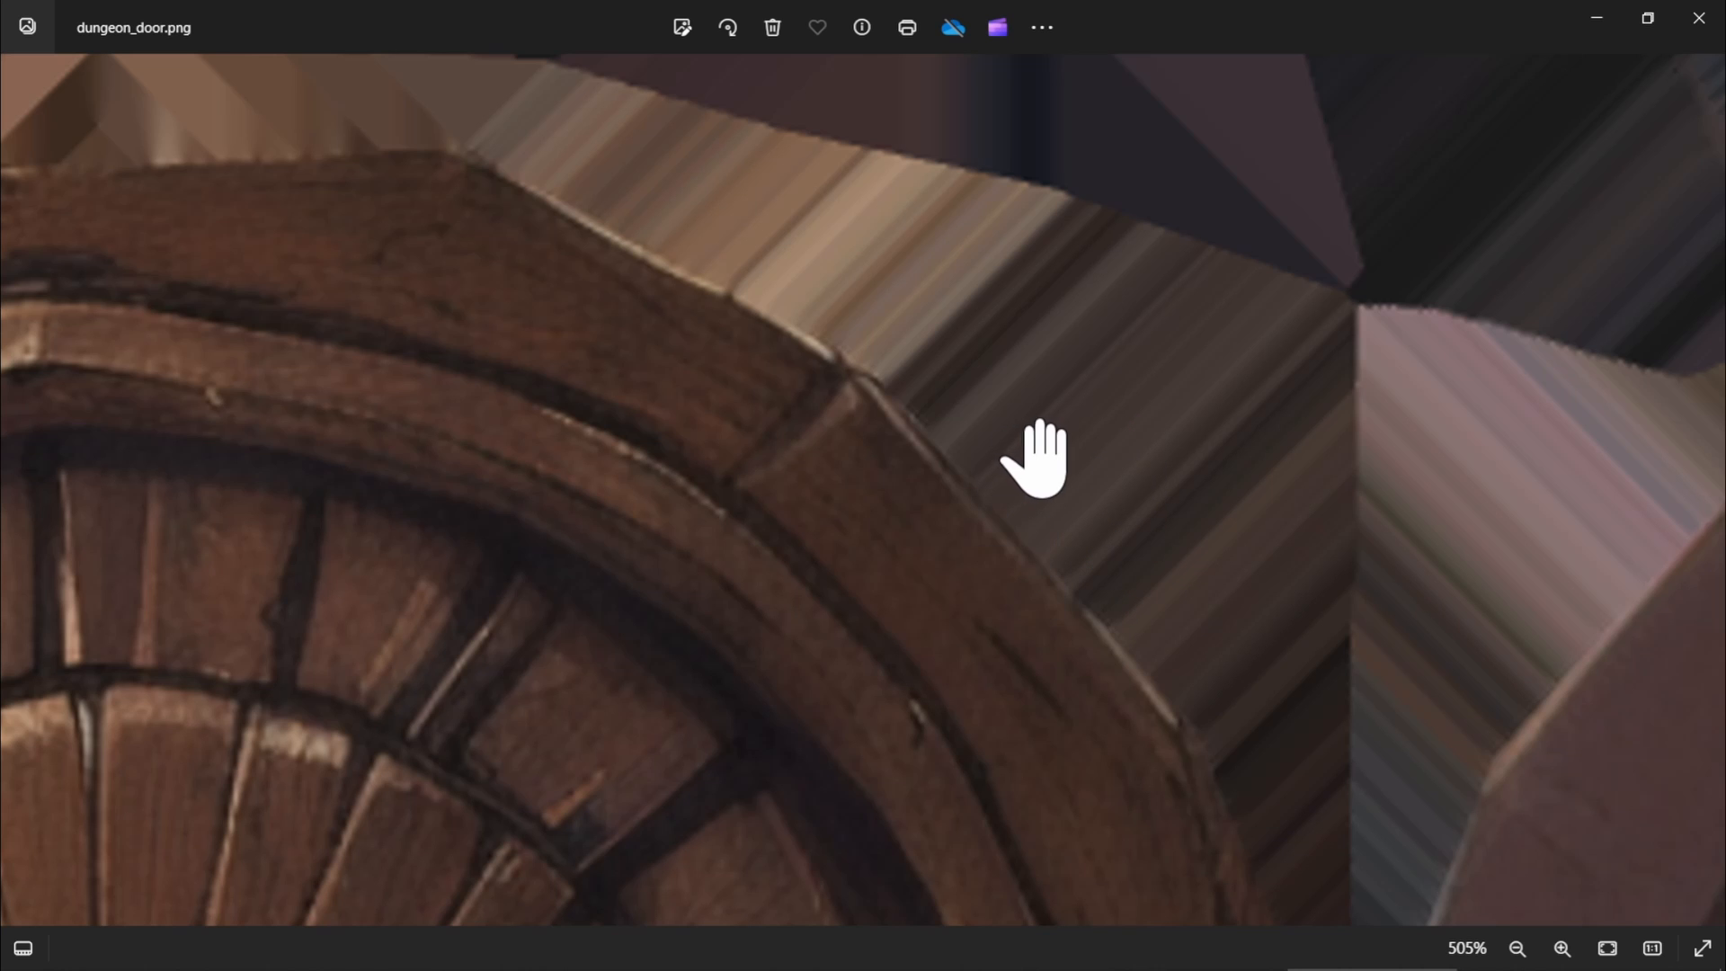
pyautogui.scroll(-5, 1059, 460)
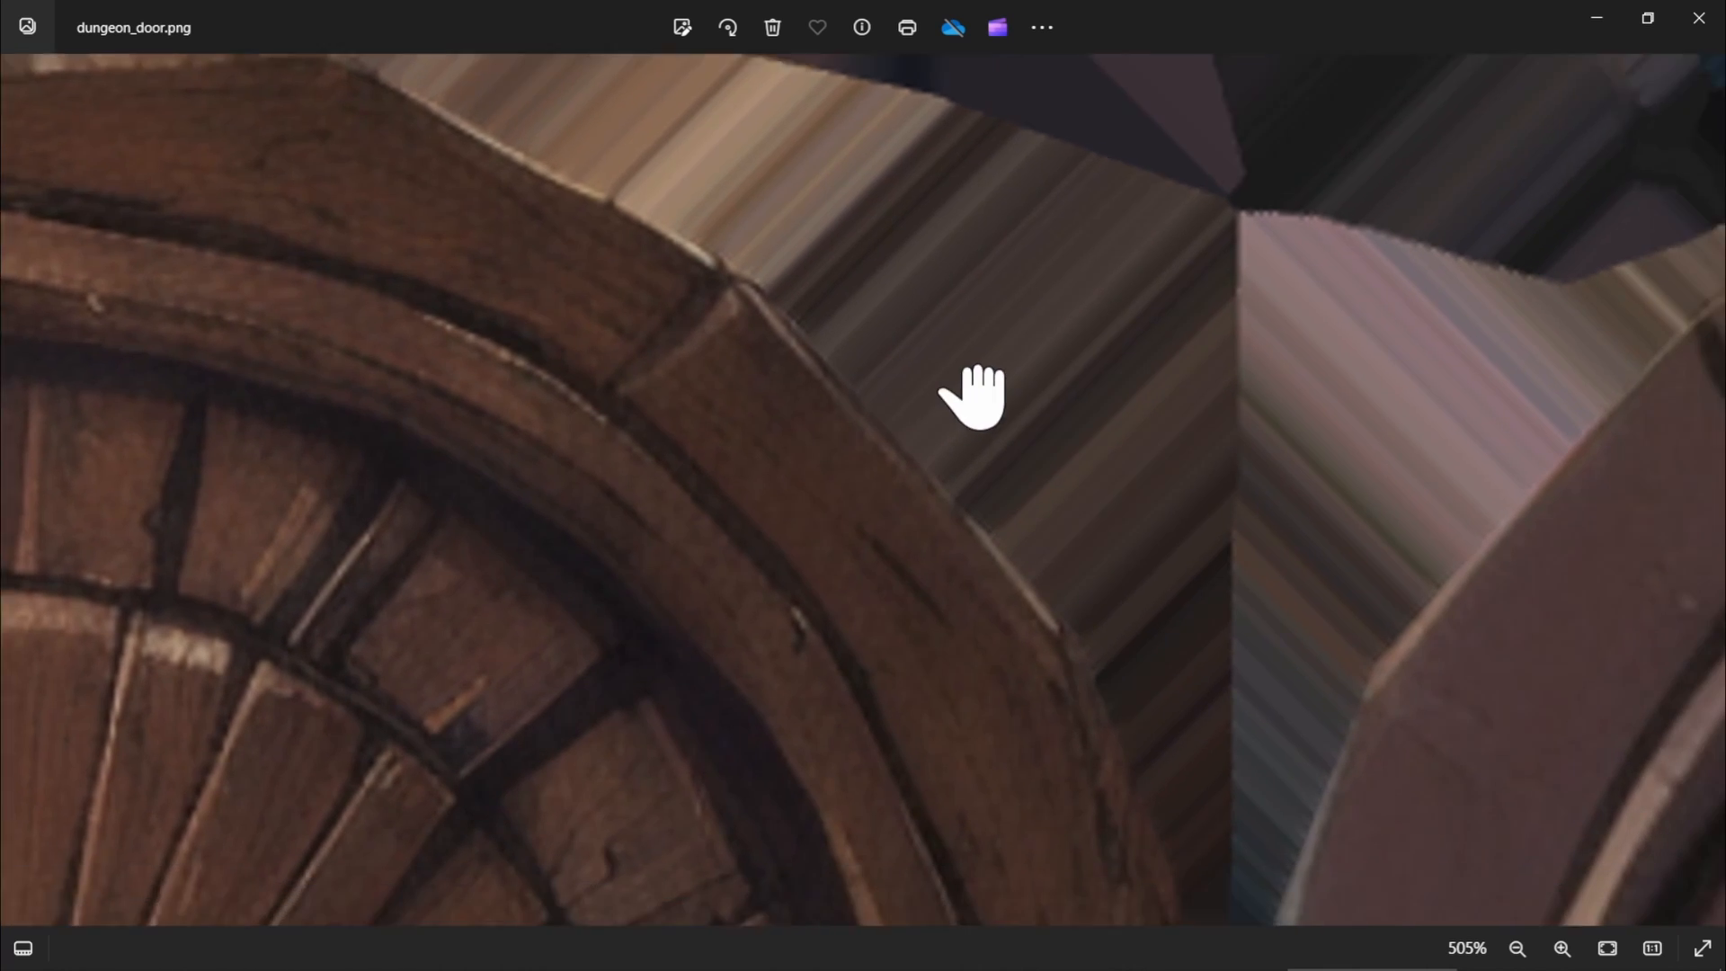
pyautogui.scroll(-12, 999, 511)
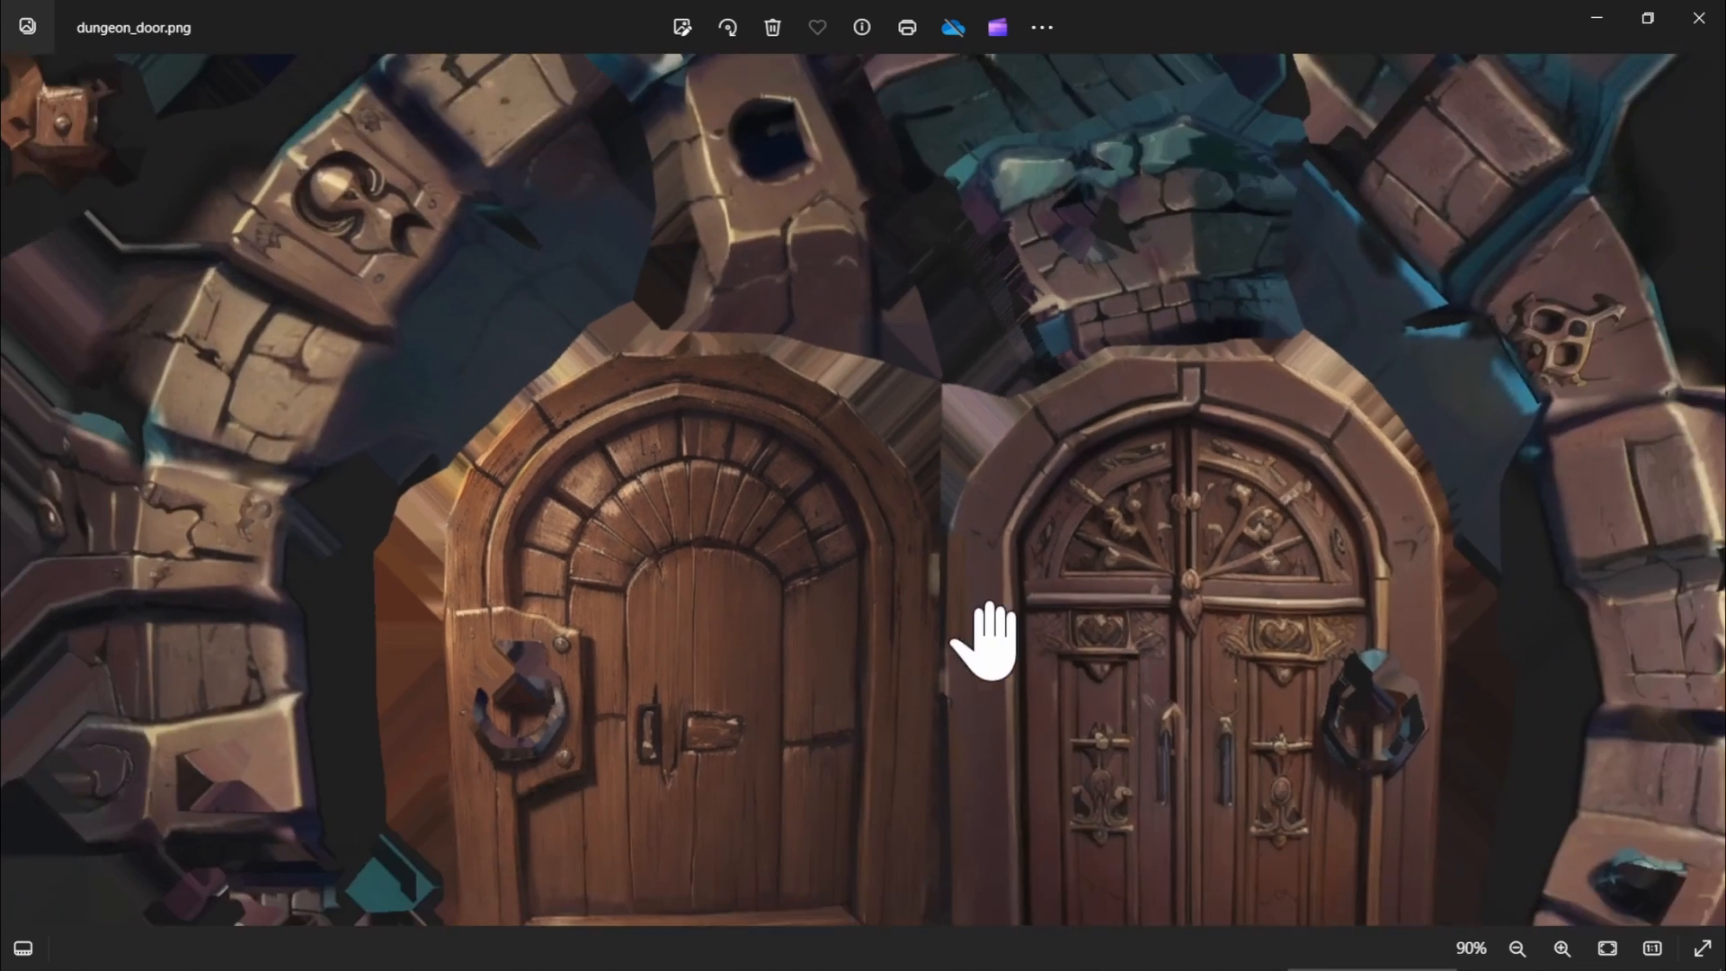
pyautogui.scroll(-2, 697, 677)
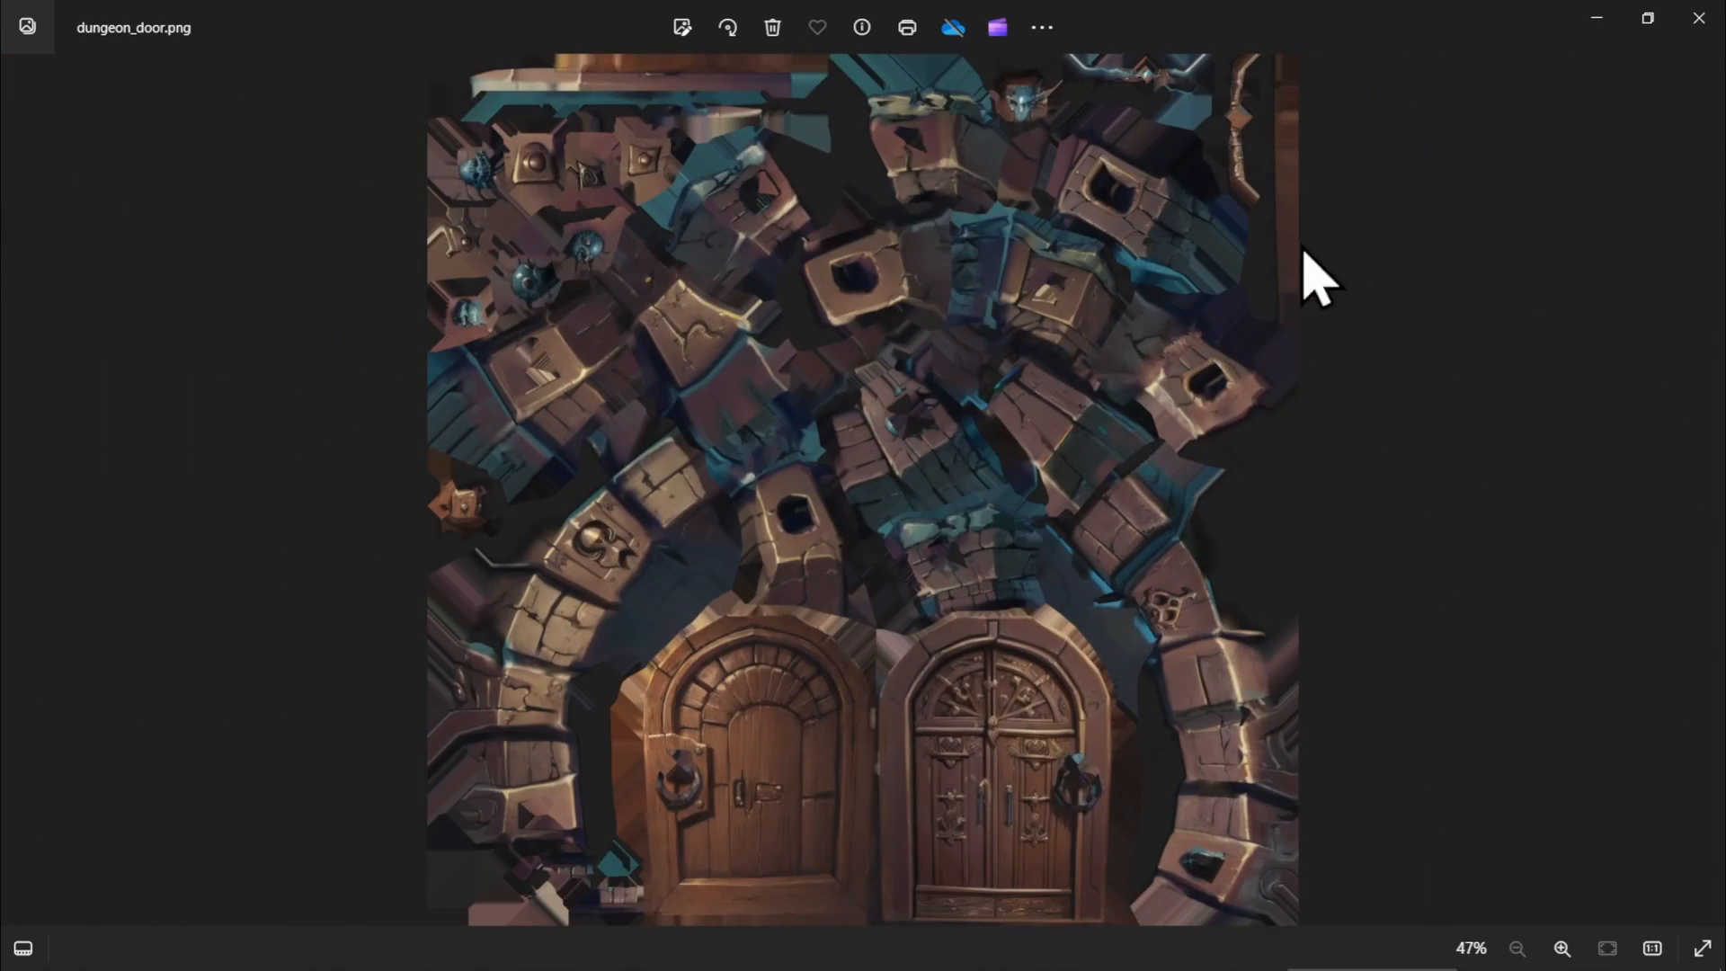
pyautogui.click(1697, 18)
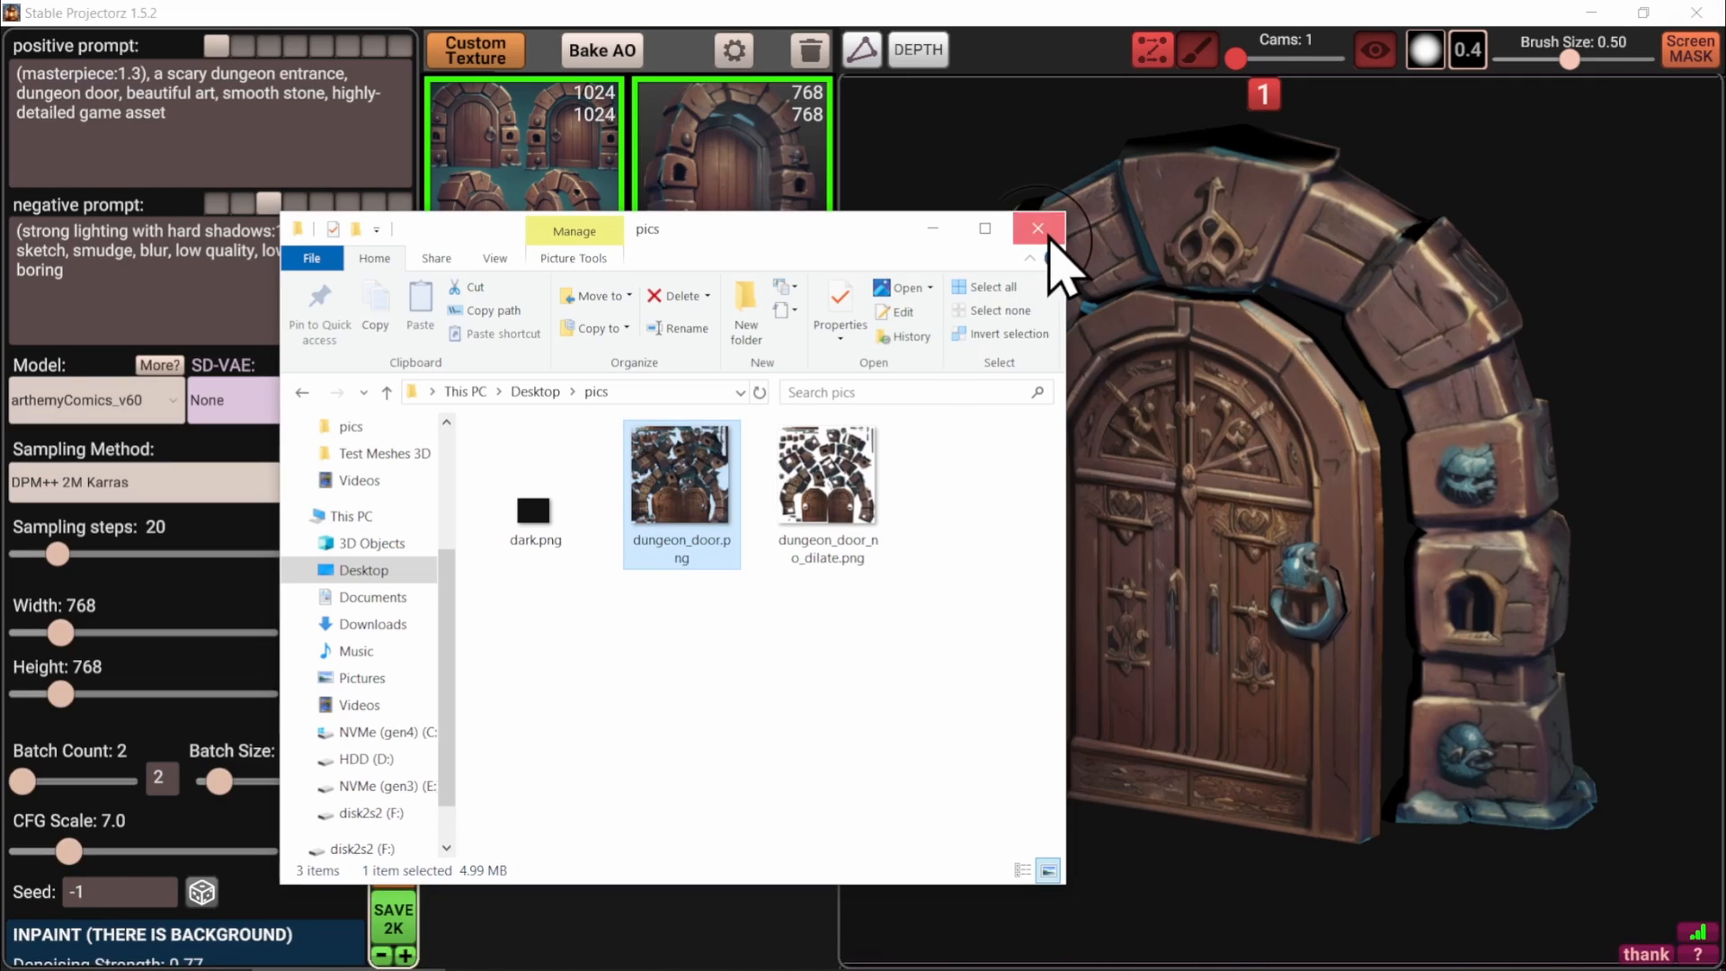
# Close the pics folder and raise the texture save resolution to 4K
pyautogui.click(1038, 229)
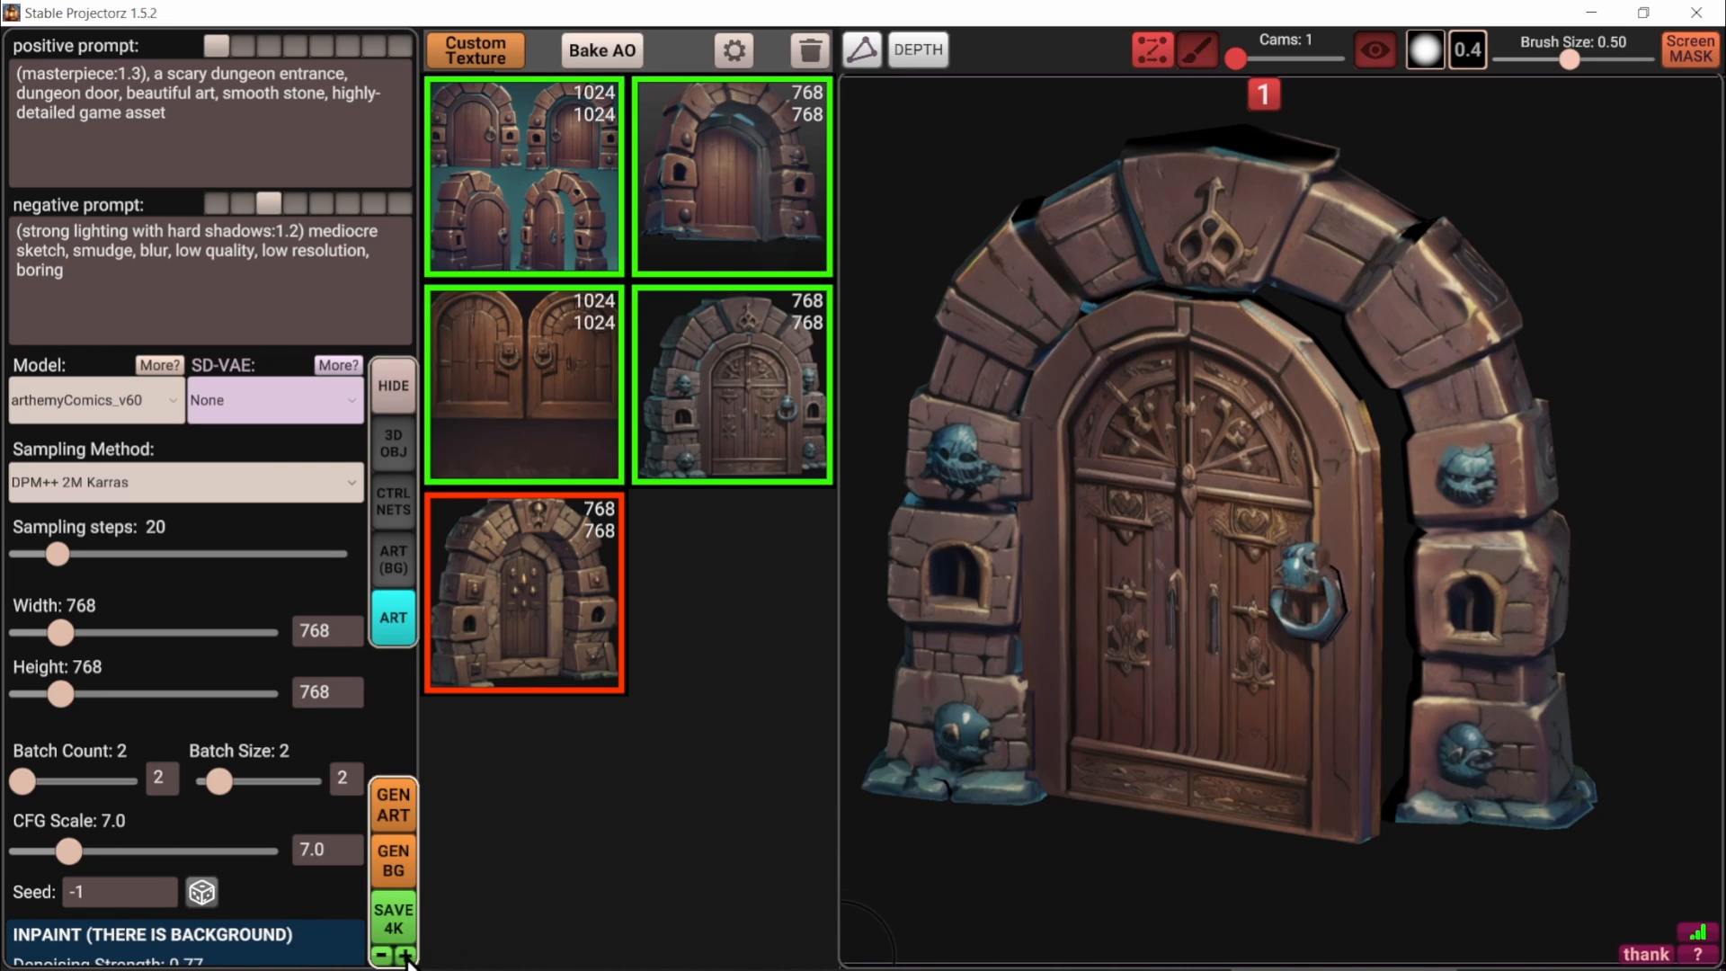
pyautogui.moveTo(396, 935)
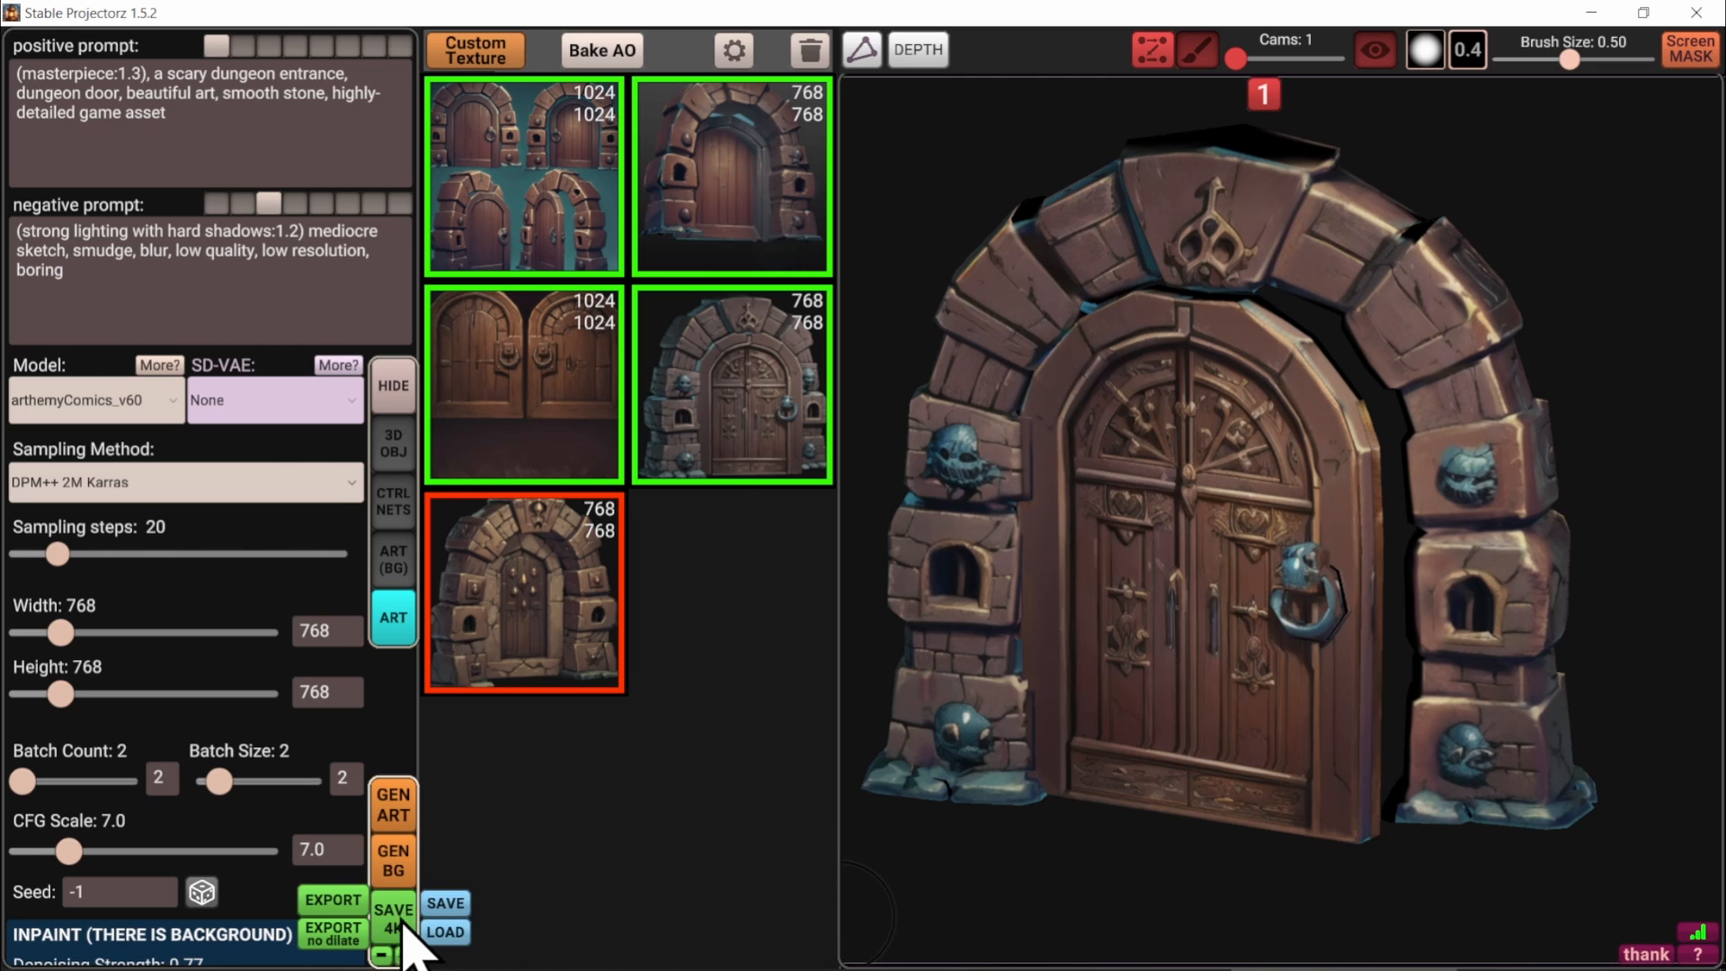
pyautogui.moveTo(1052, 602); pyautogui.dragTo(1434, 516, button='right')
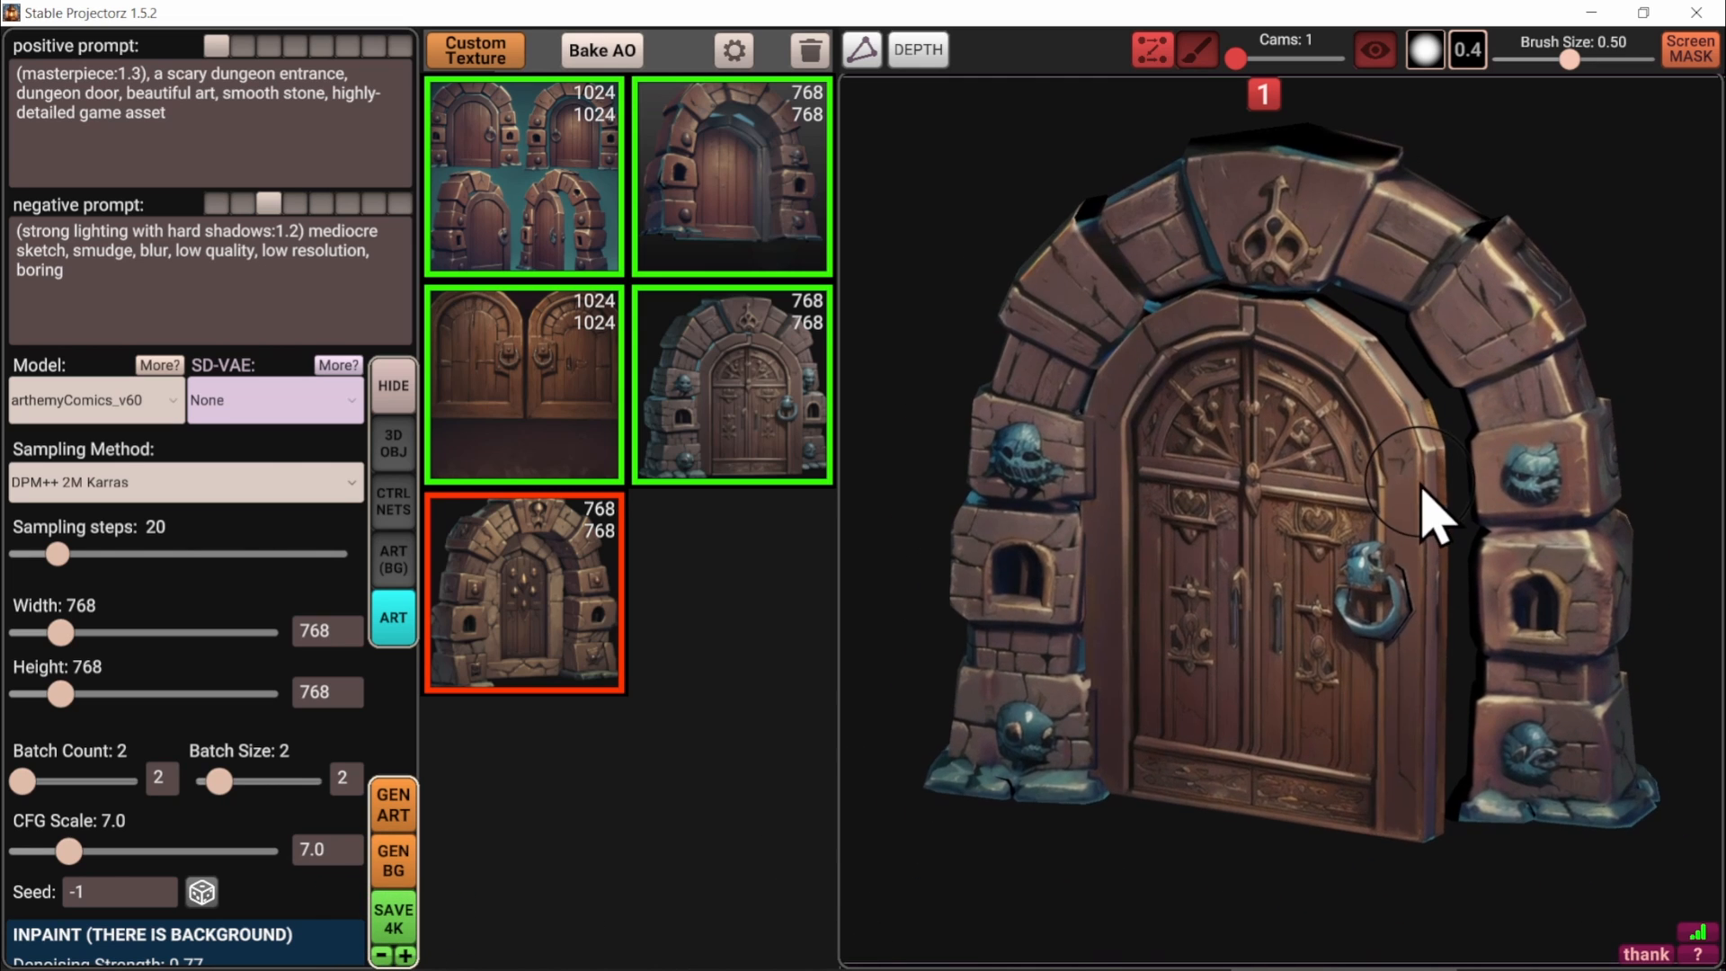
# Try the texture resolution at 0.2K, examine the detail on the door and arch, and restore it to 4K
pyautogui.click(383, 956)
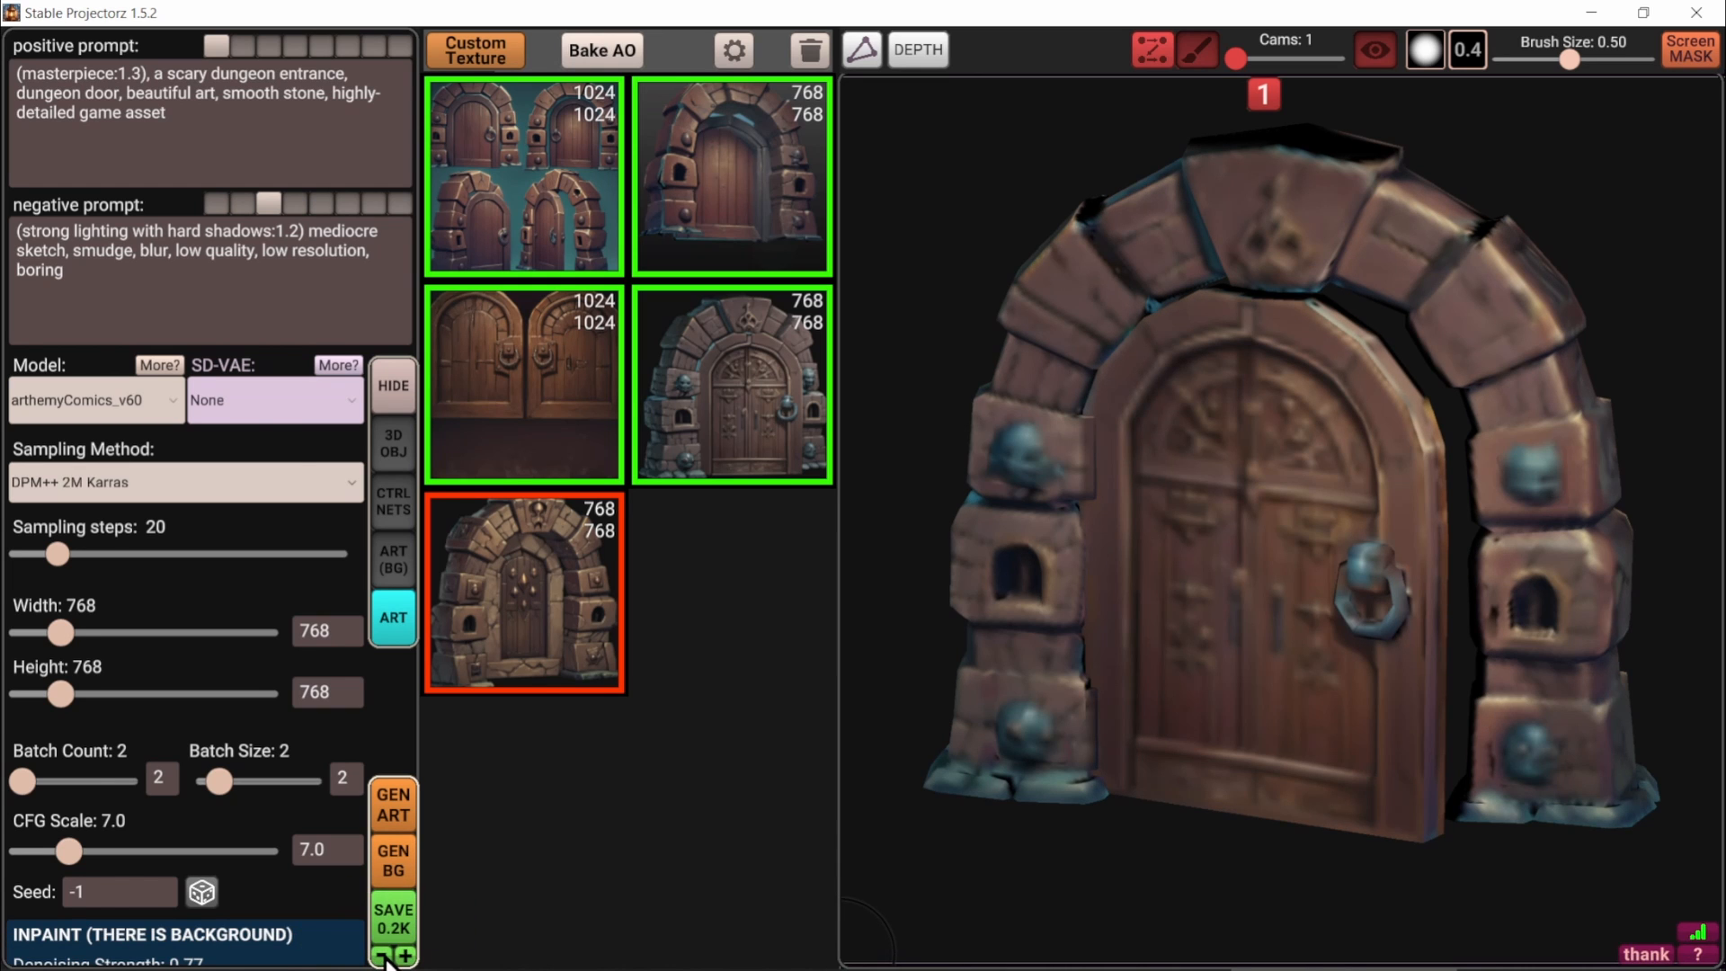
pyautogui.scroll(5, 1230, 661)
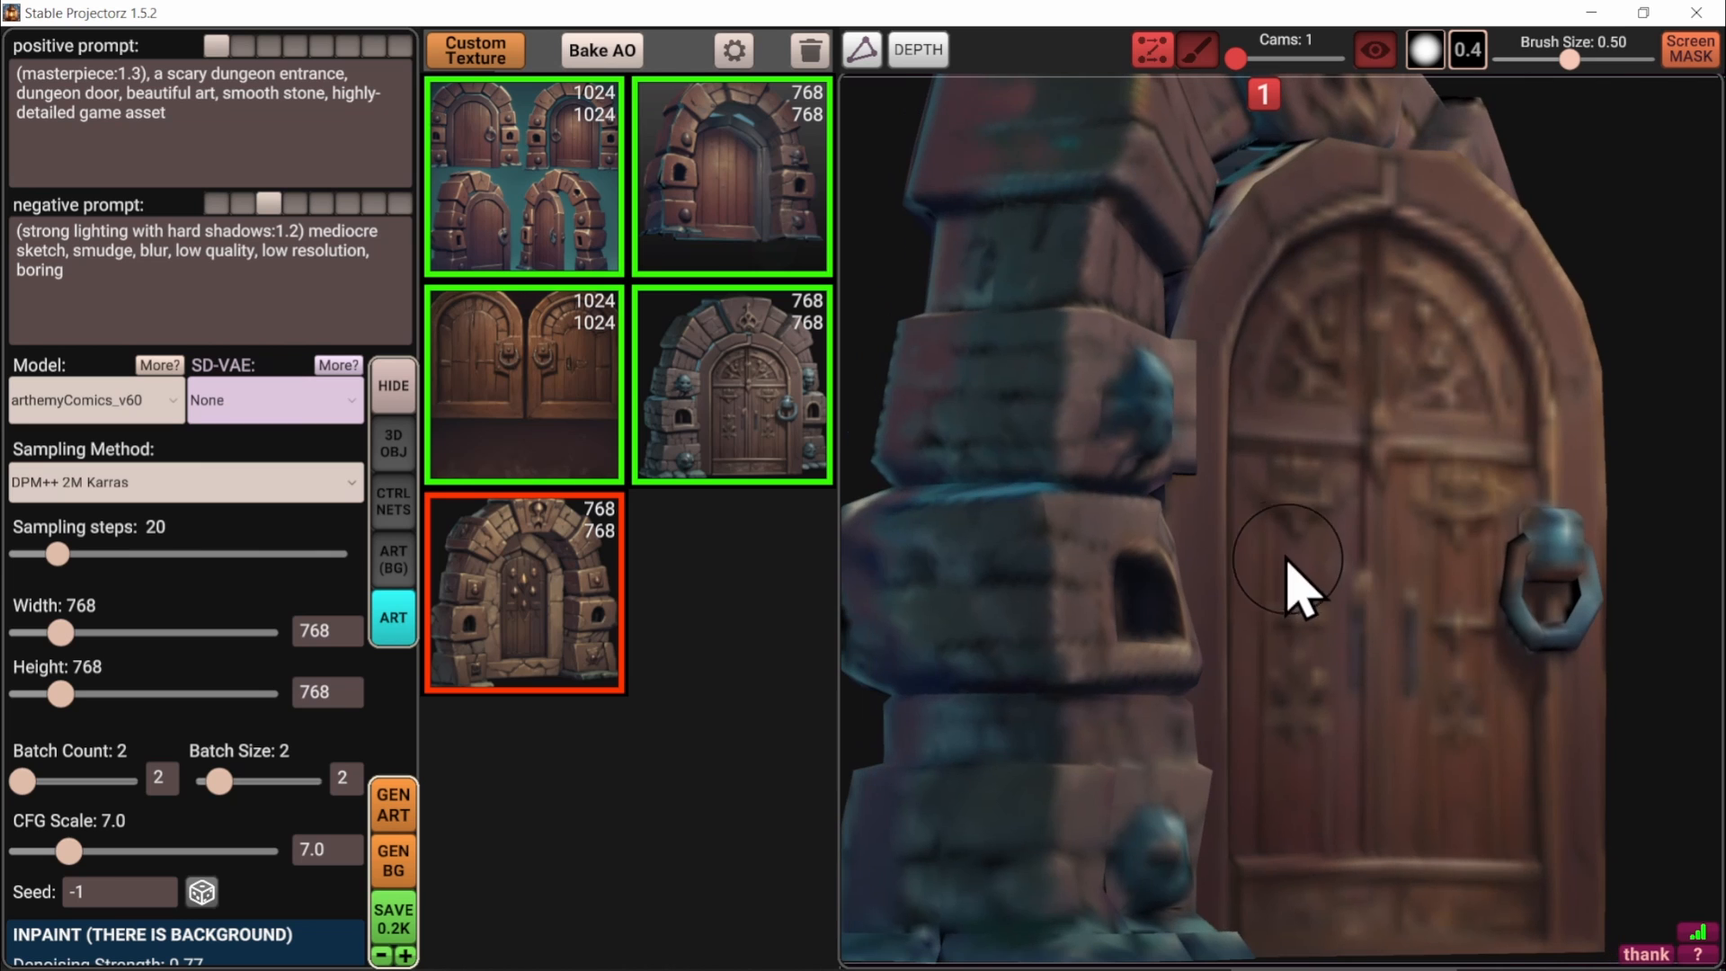
pyautogui.scroll(-2, 1321, 467)
pyautogui.moveTo(1347, 471); pyautogui.dragTo(1374, 507, button='middle')
pyautogui.keyDown('alt'); pyautogui.moveTo(1374, 507); pyautogui.dragTo(1318, 510); pyautogui.keyUp('alt')
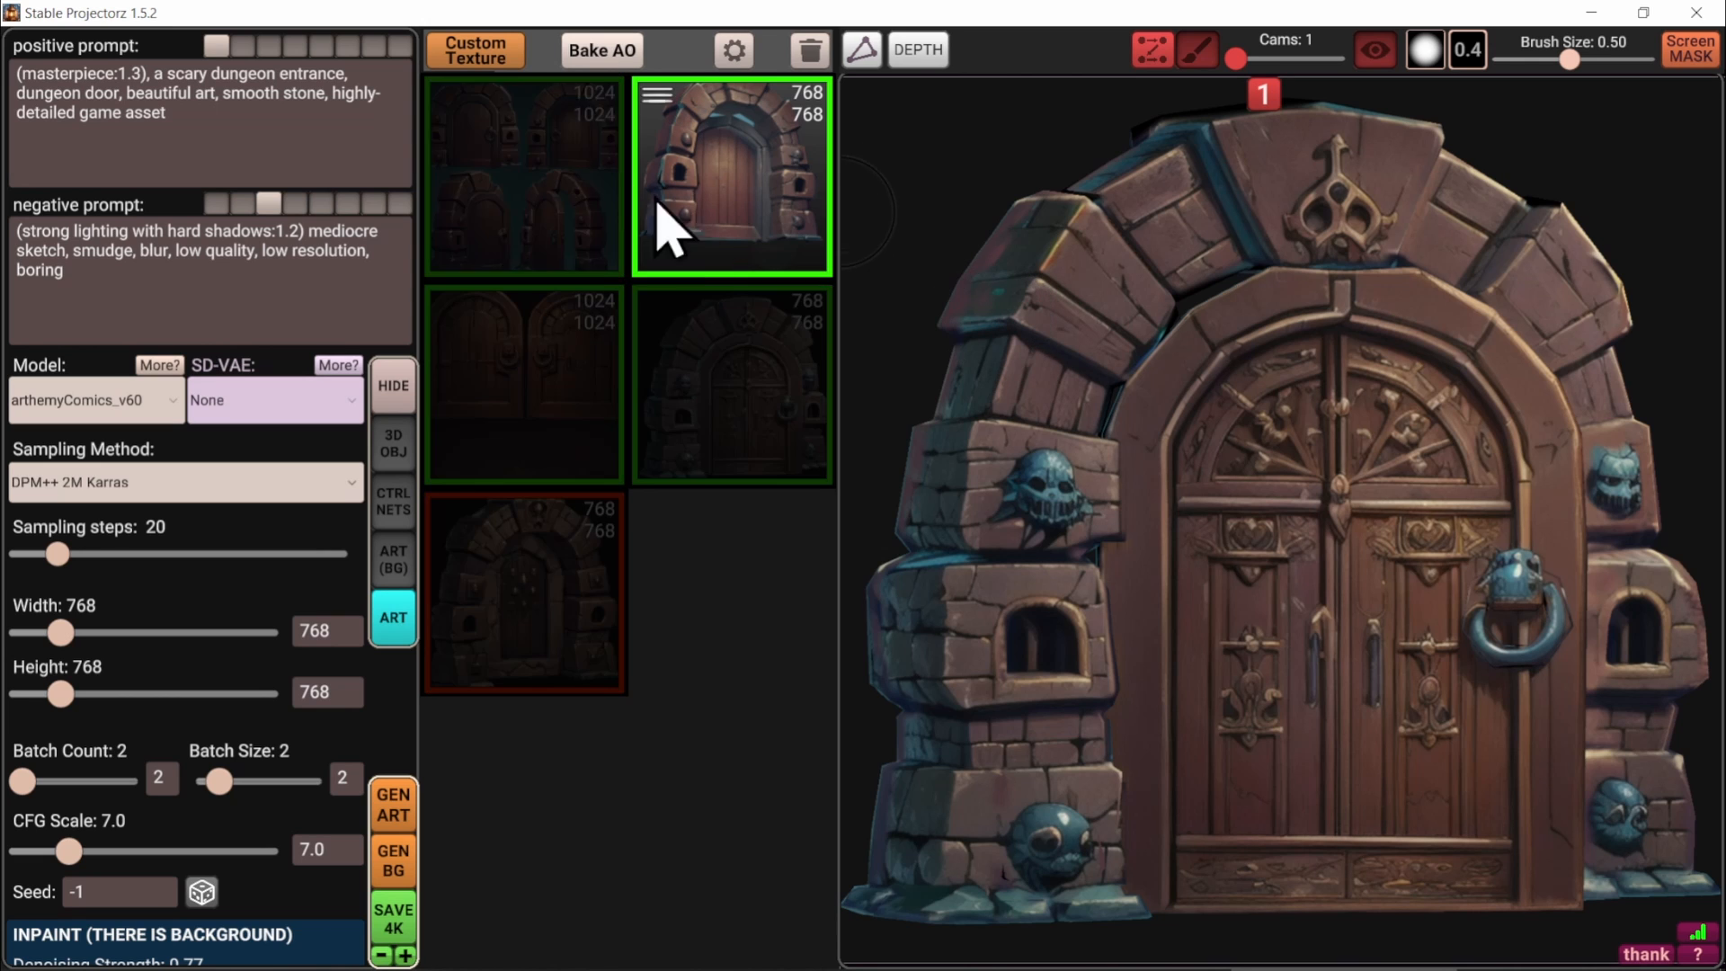
# Delete all the projected art textures from the dungeon entrance model
pyautogui.click(604, 93)
pyautogui.click(604, 93)
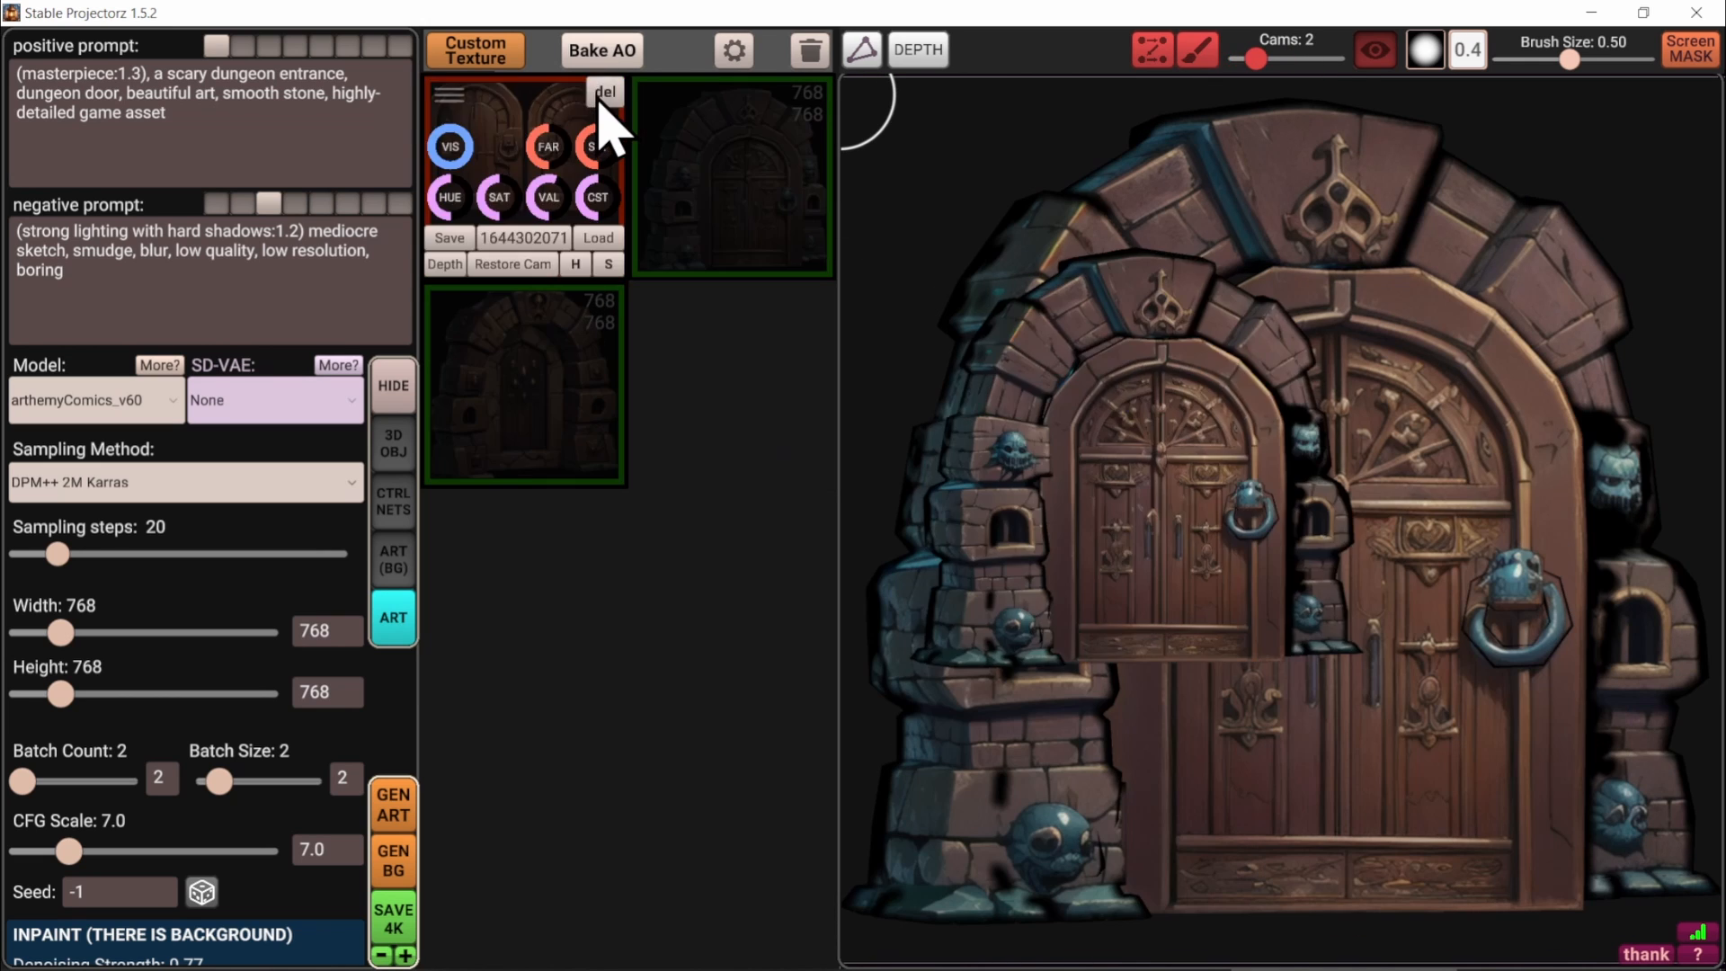
pyautogui.click(604, 93)
pyautogui.click(604, 93)
pyautogui.click(604, 93)
pyautogui.click(604, 93)
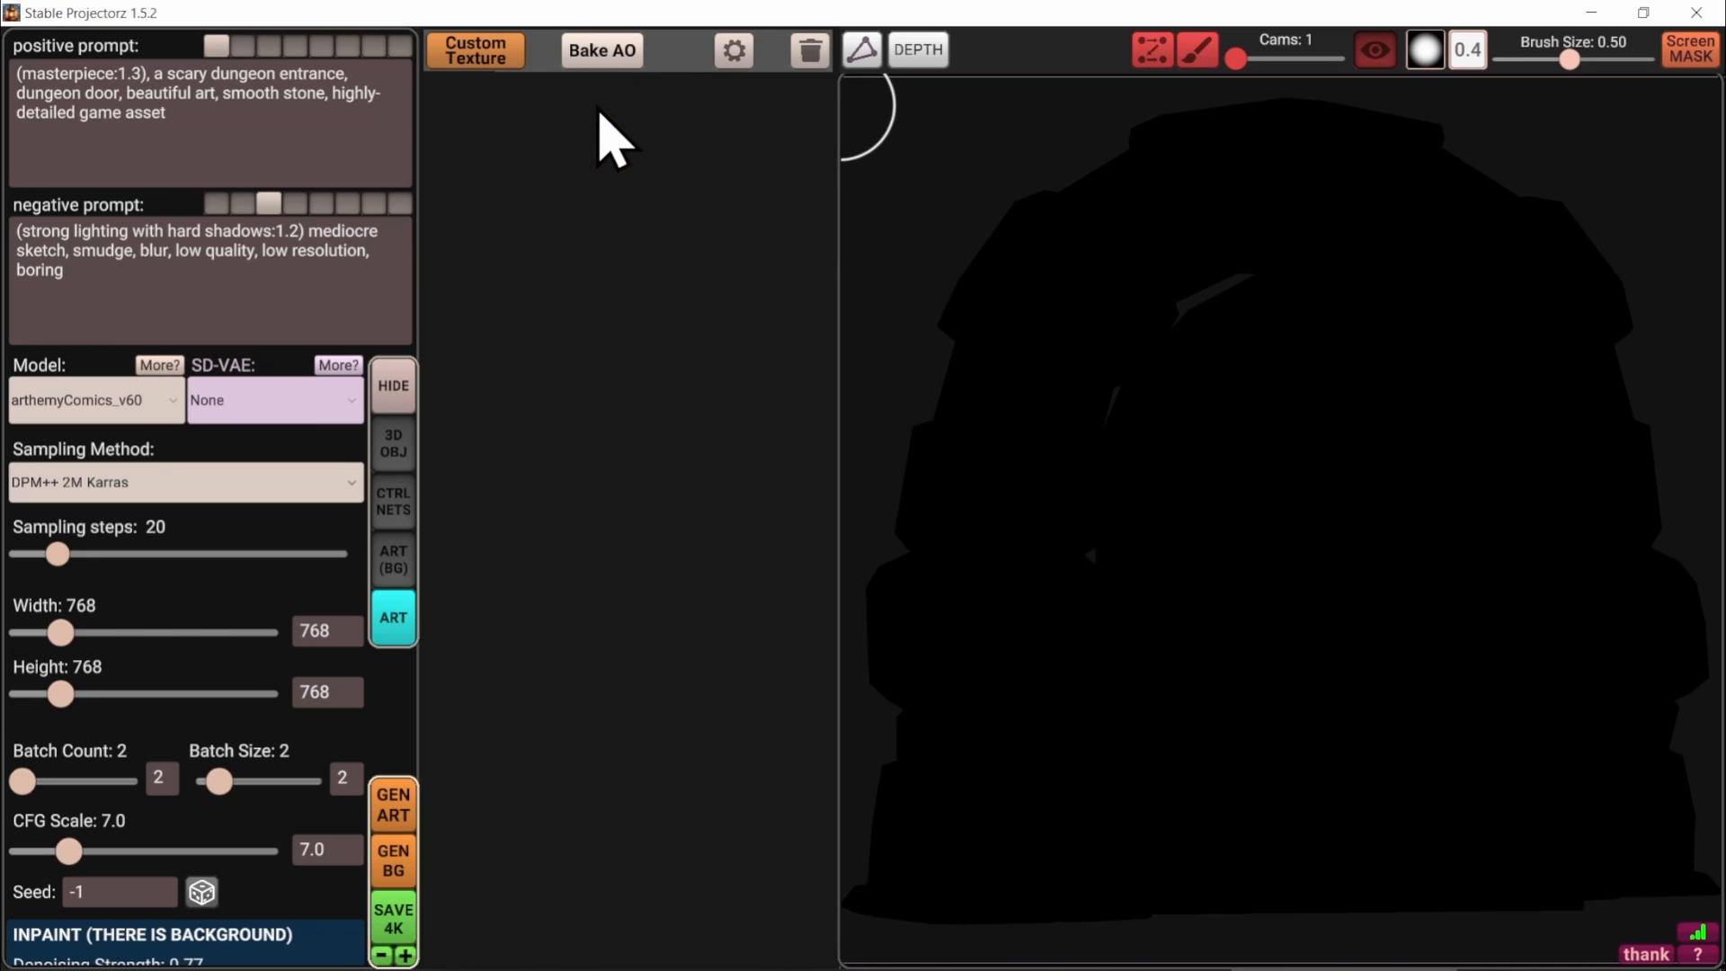
# Delete the empty entry from the background art list
pyautogui.click(393, 562)
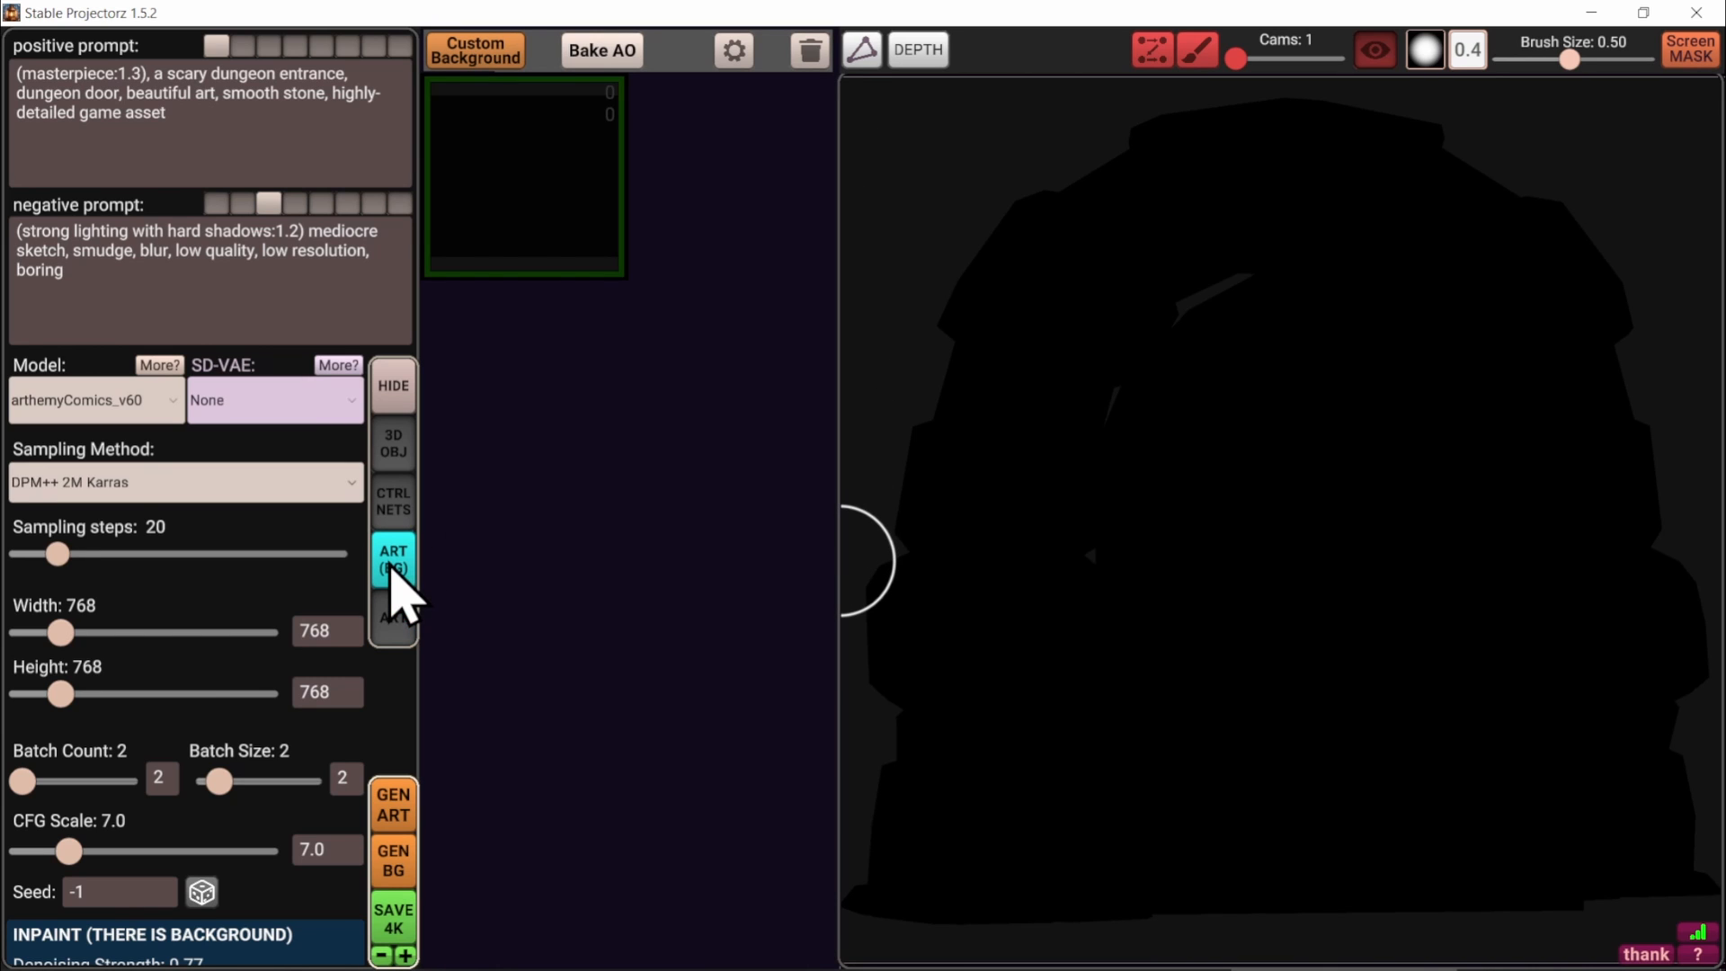
pyautogui.moveTo(593, 122)
pyautogui.click(608, 93)
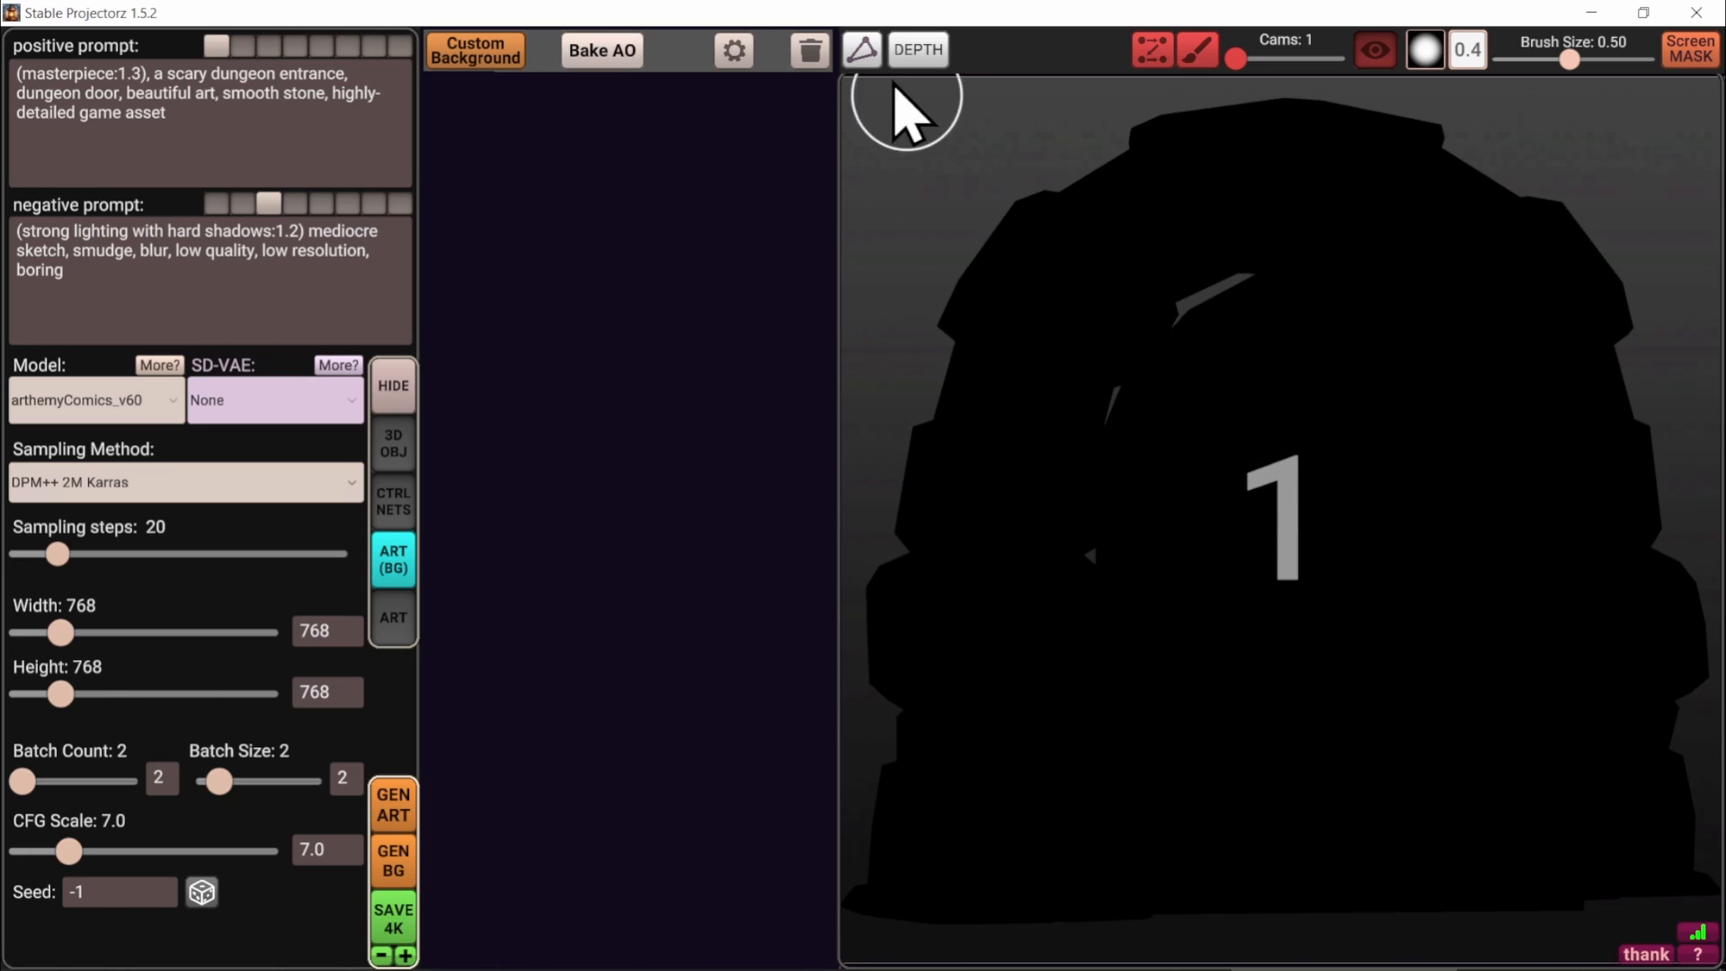
# Show the model's wireframe, move the door completely out of the camera view, and set the image width to 1024
pyautogui.scroll(-5, 1271, 520)
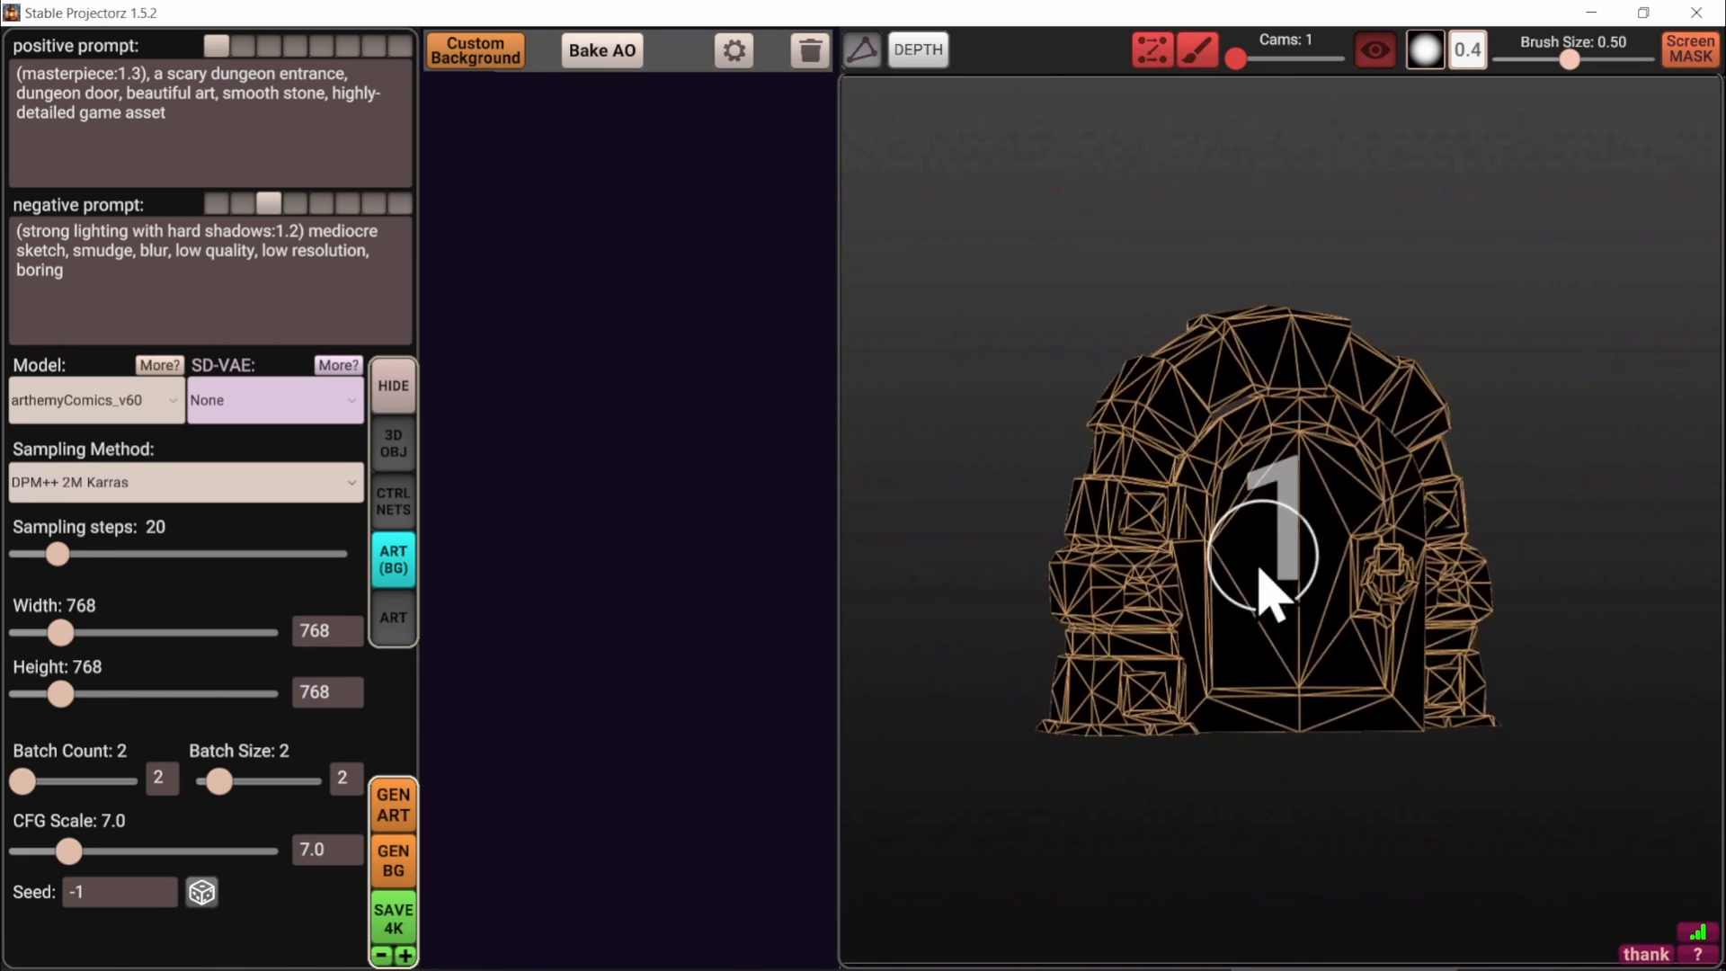
pyautogui.keyDown('alt'); pyautogui.moveTo(1262, 562); pyautogui.dragTo(1277, 545); pyautogui.keyUp('alt')
pyautogui.moveTo(1277, 546); pyautogui.dragTo(1582, 562, button='middle')
pyautogui.moveTo(1137, 530); pyautogui.dragTo(1510, 575, button='middle')
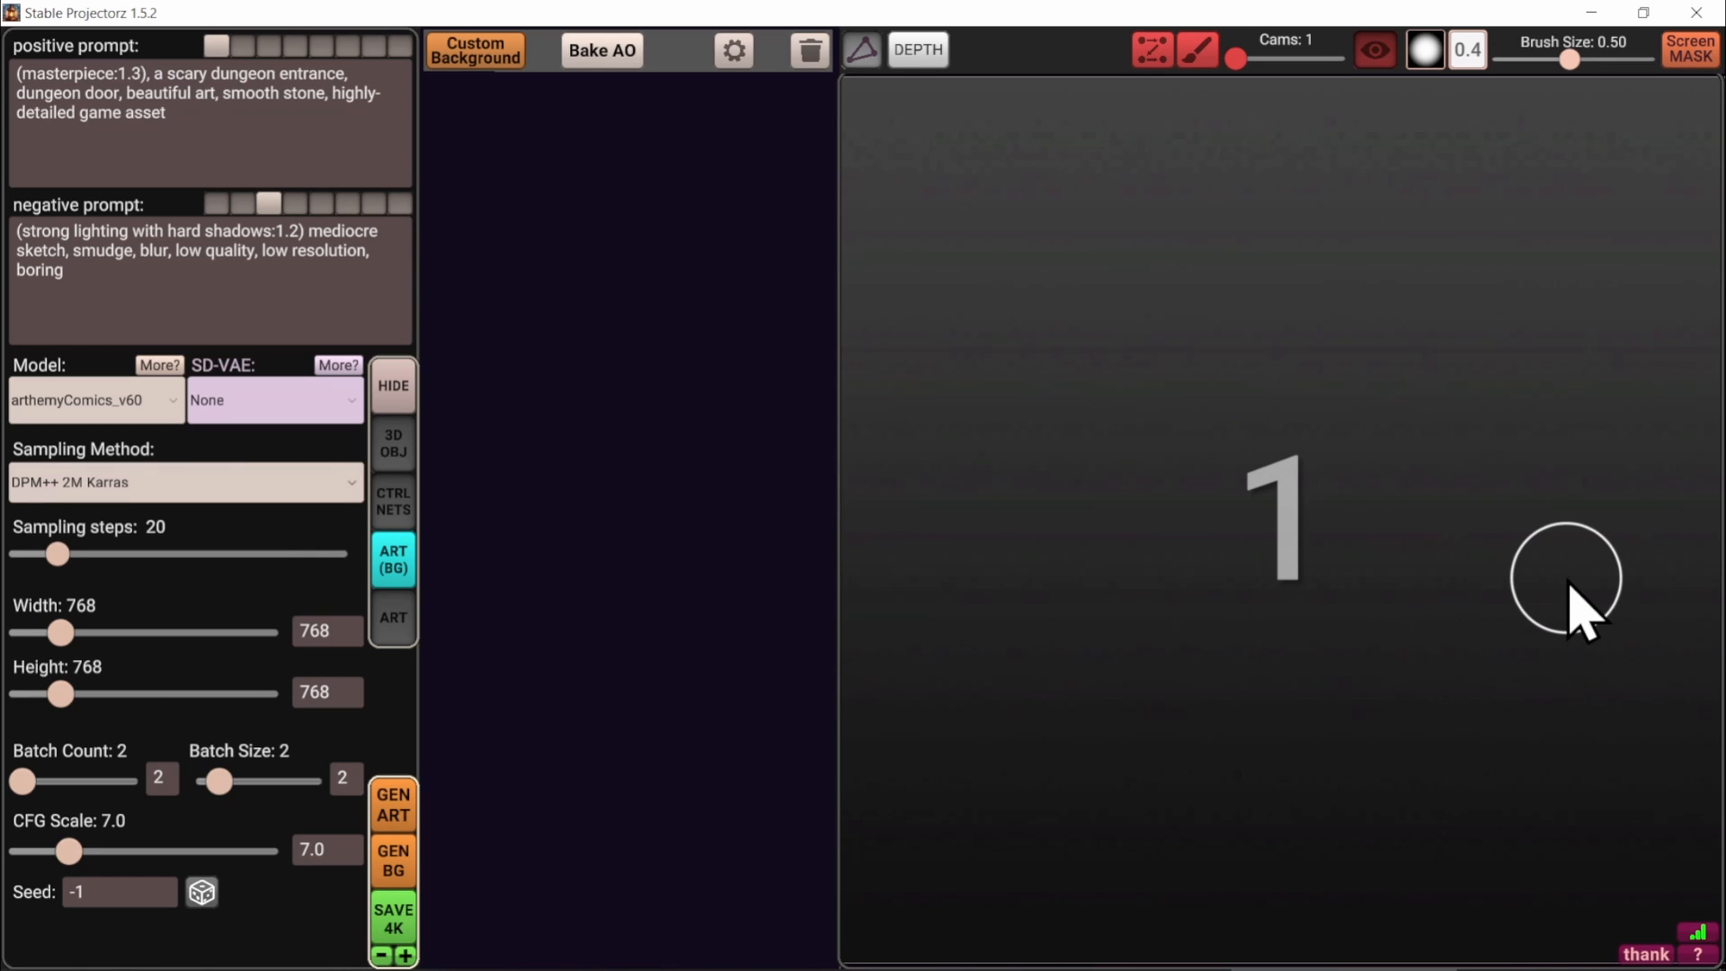
pyautogui.click(329, 631)
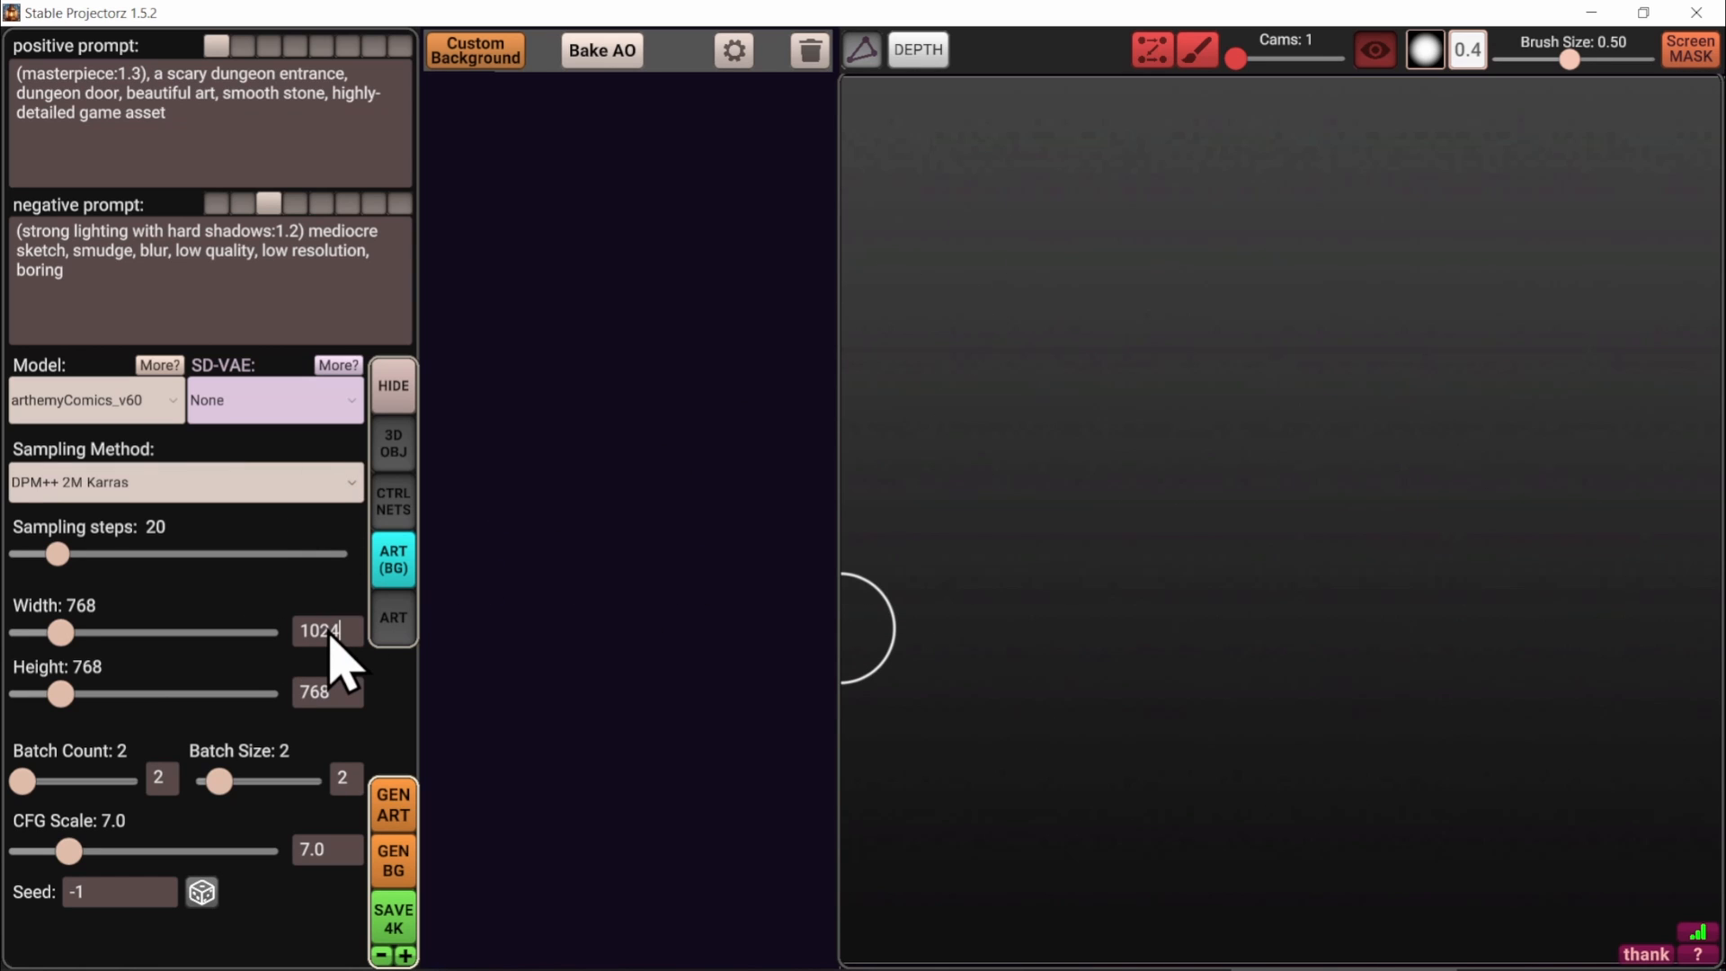
pyautogui.press('Return')
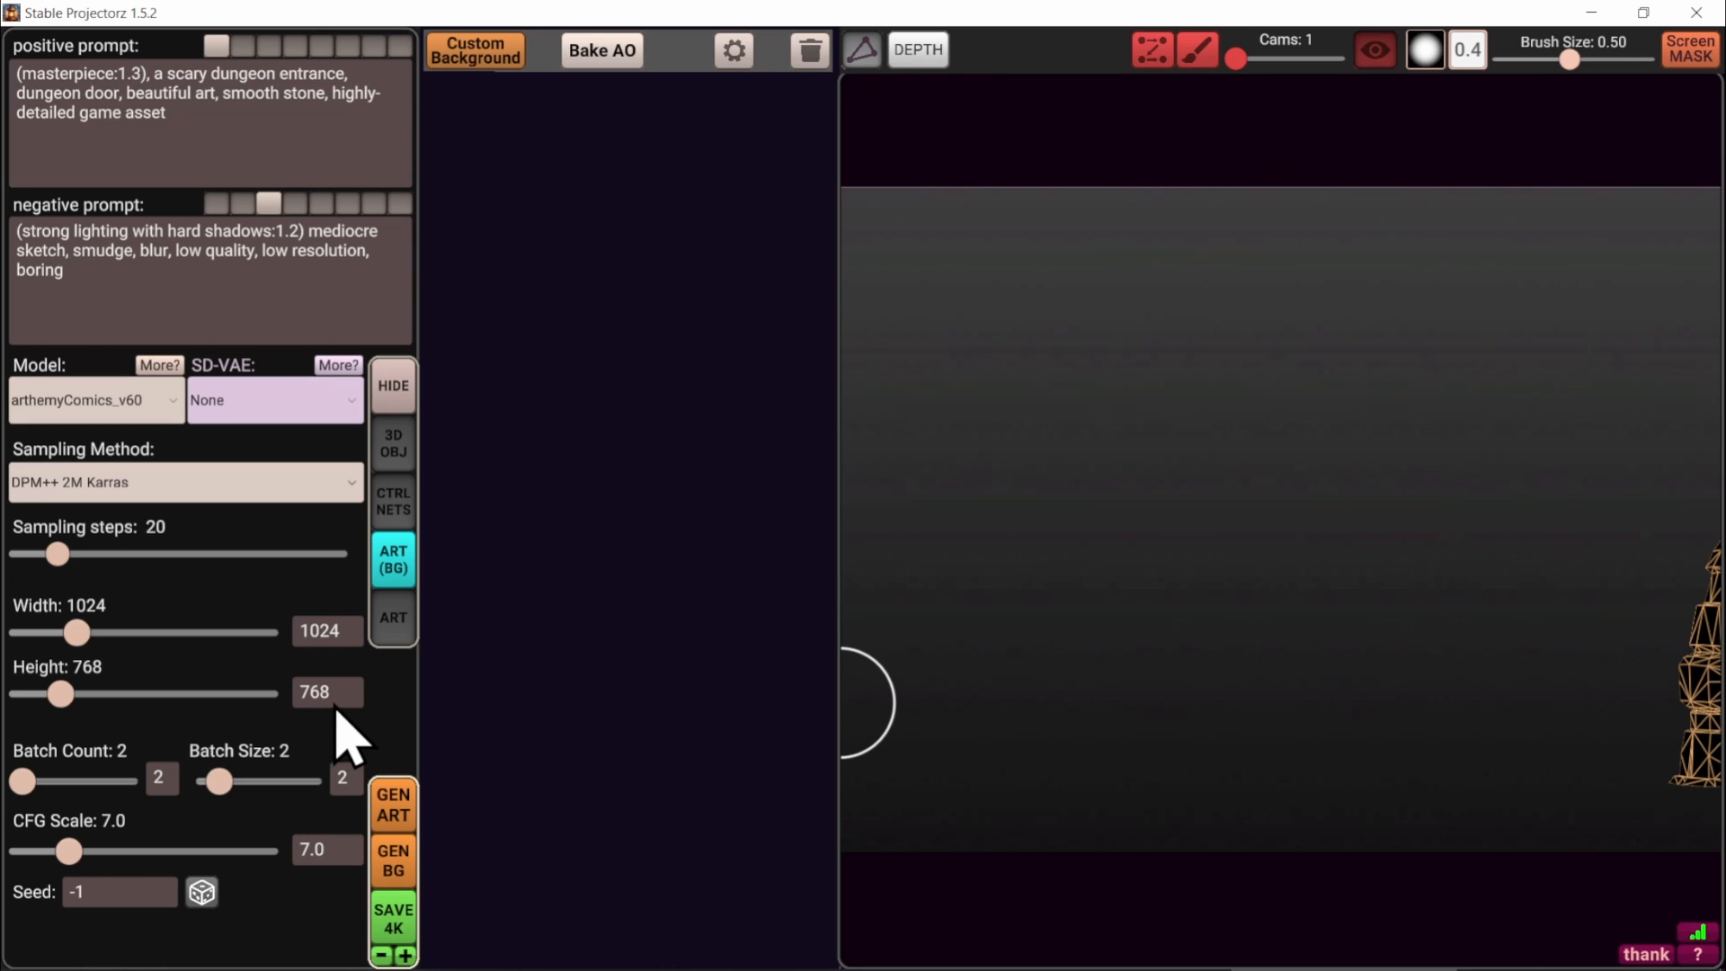
# Copy the entrance prompt into the third positive prompt slot and rewrite it as "(masterpiece:1.3), dungeon room, smooth stones, highly-detailed catacombs illustration, beautiful art"
pyautogui.click(200, 146)
pyautogui.hotkey('ctrl', 'c')
pyautogui.click(242, 45)
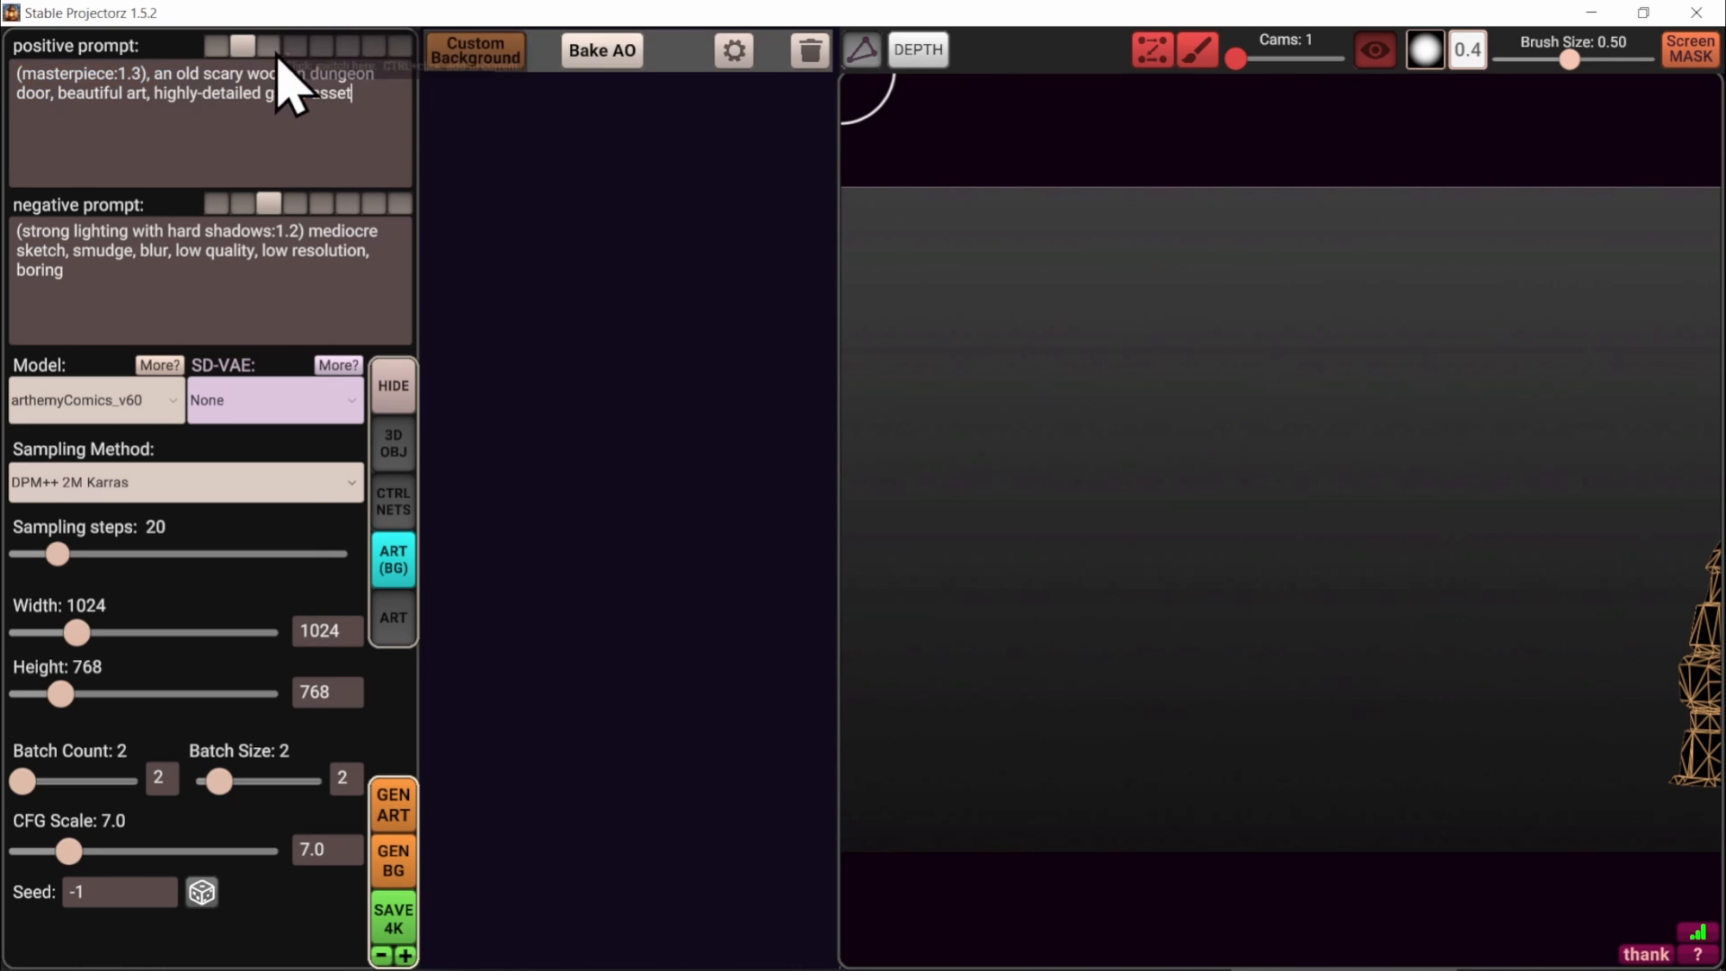
pyautogui.click(273, 49)
pyautogui.hotkey('ctrl', 'v')
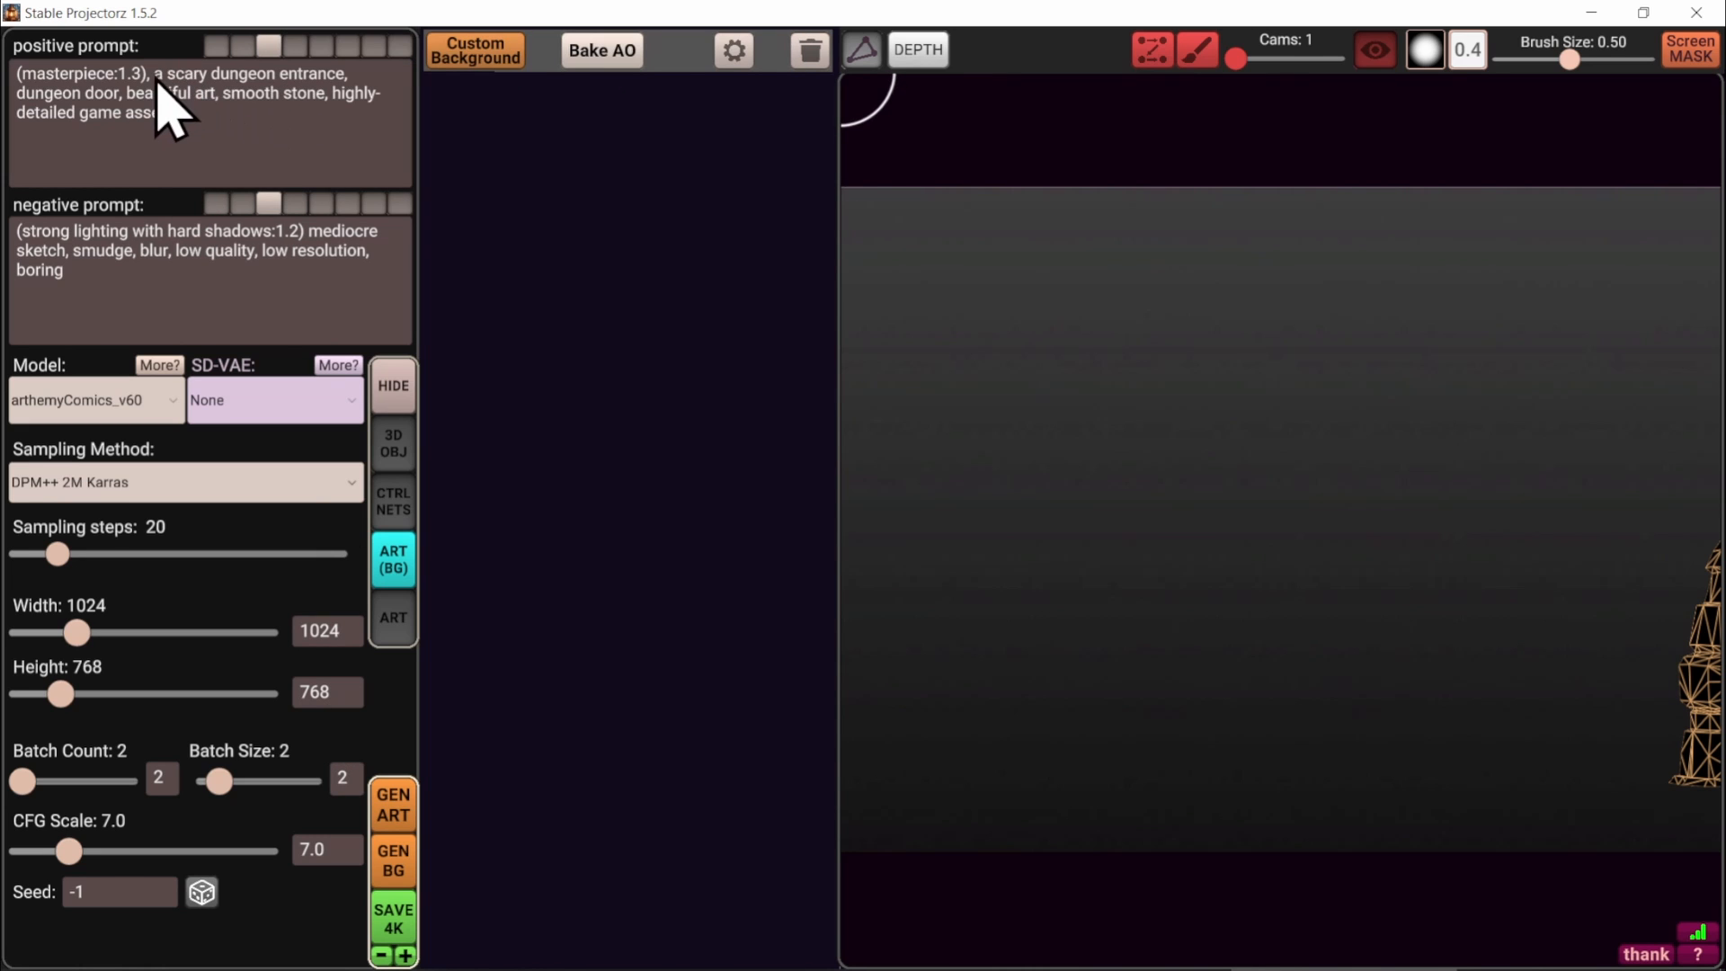
pyautogui.moveTo(153, 79); pyautogui.dragTo(200, 115)
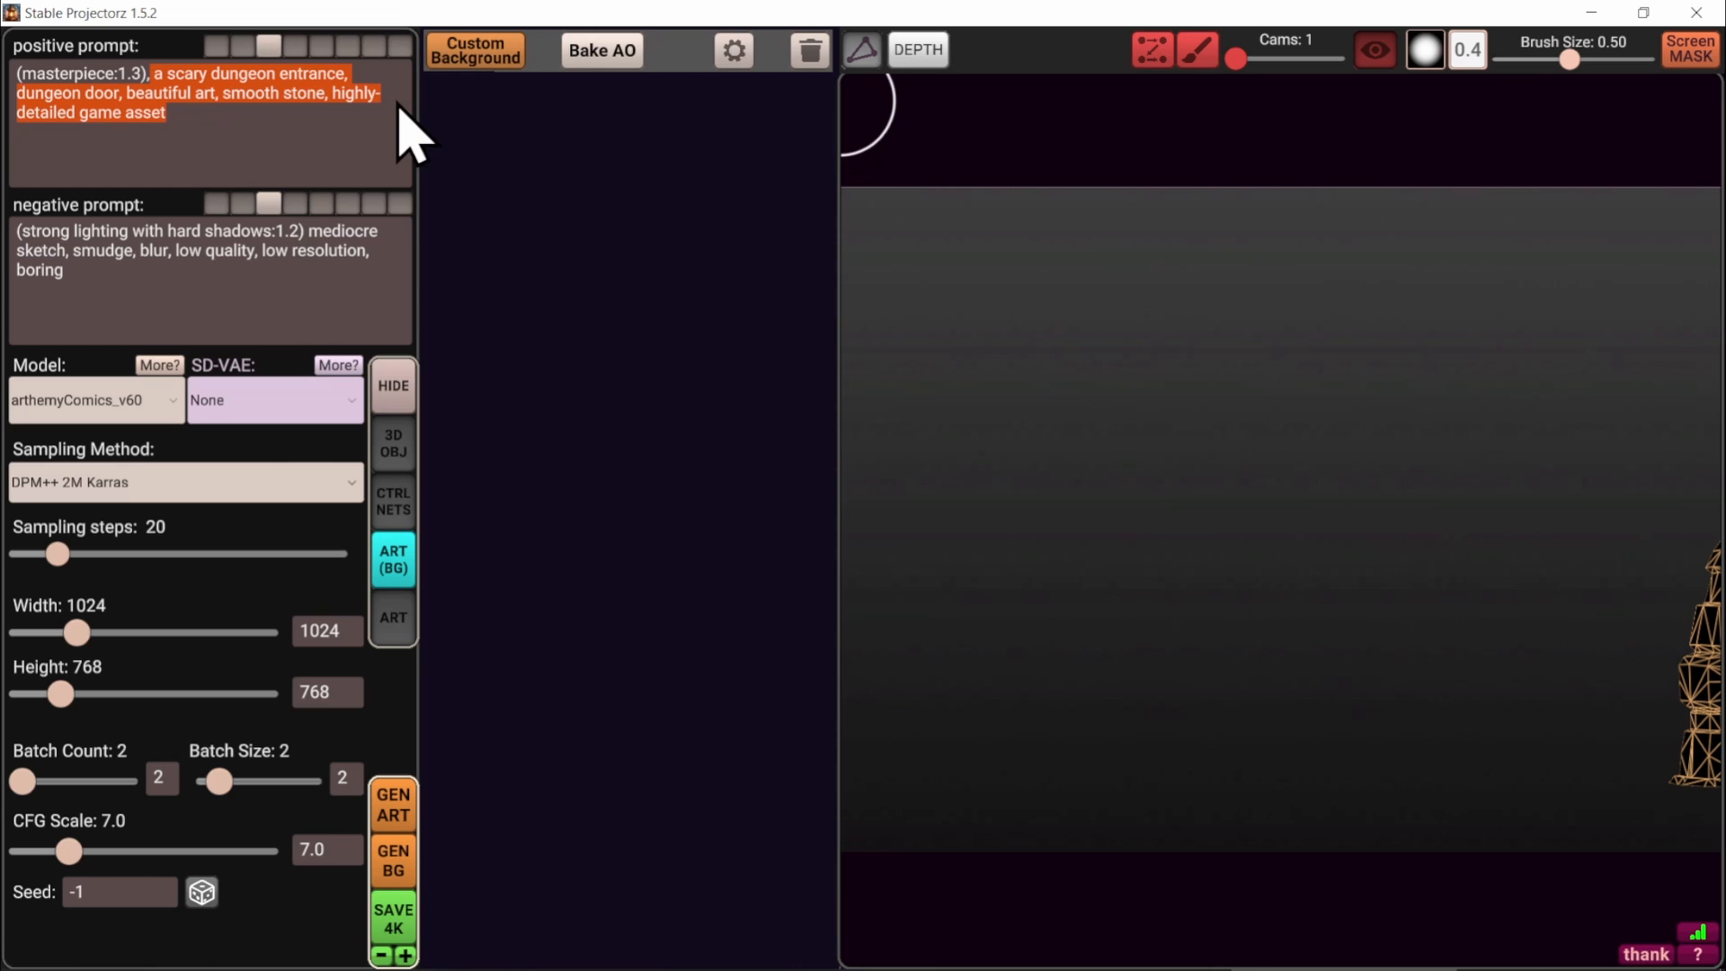
pyautogui.press('BackSpace')
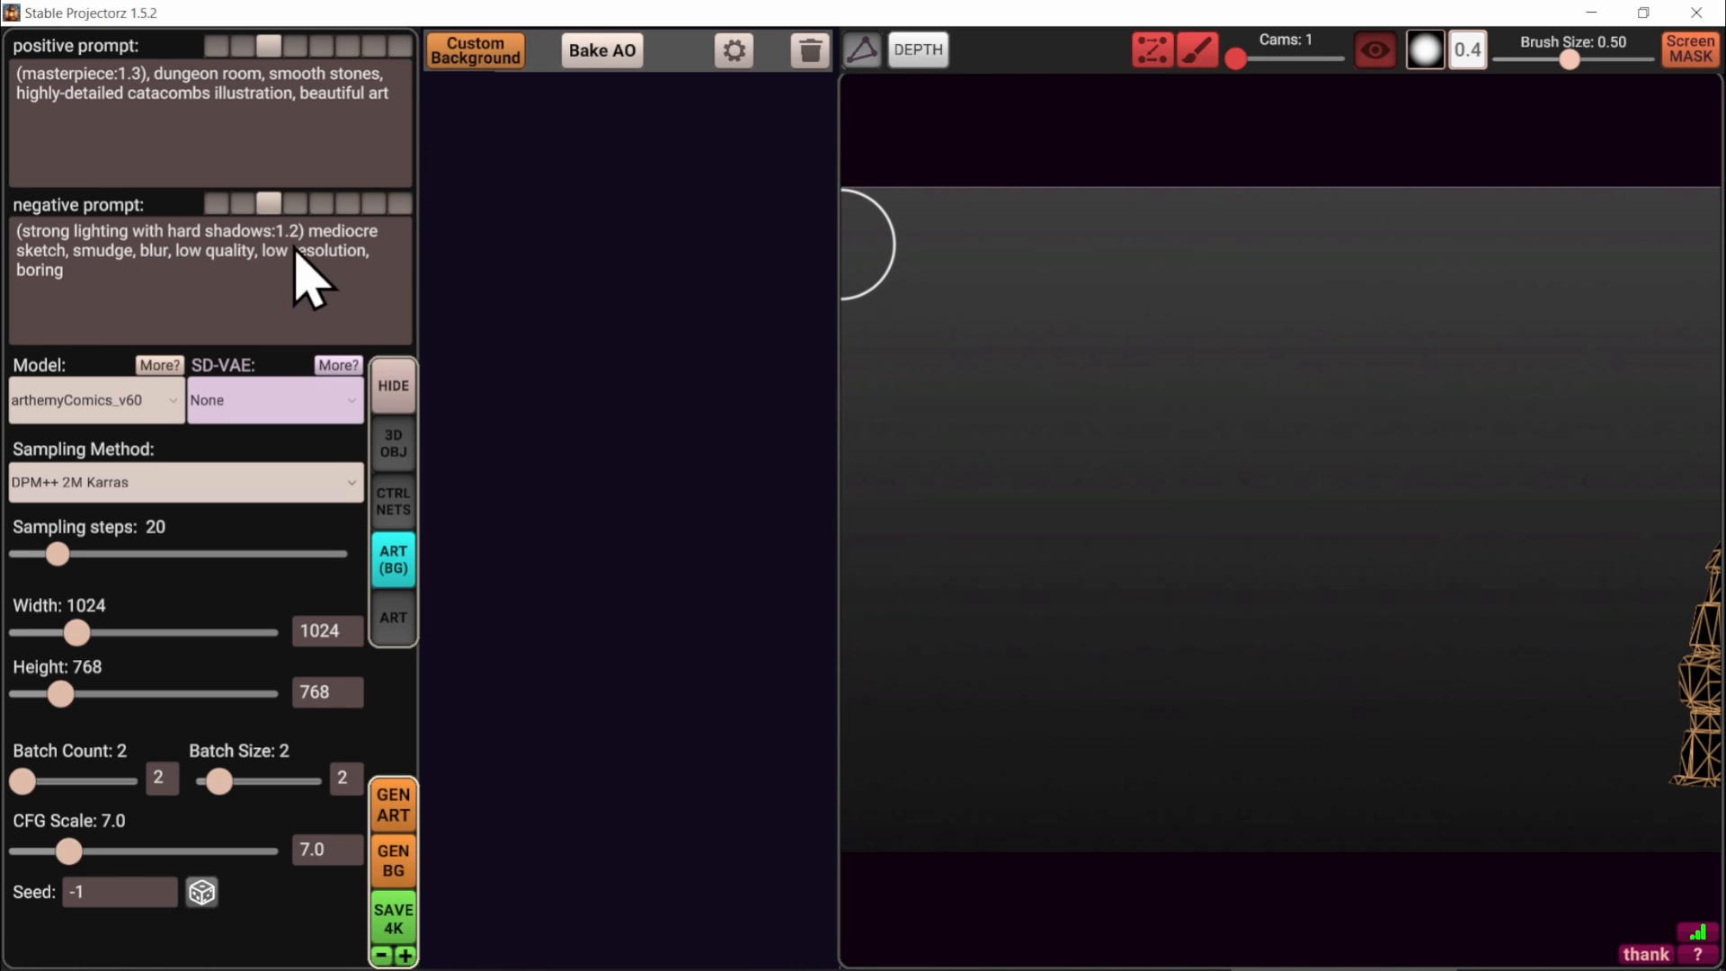
# Remove "(strong lighting with hard shadows:1.2)" from the negative prompt and generate the dungeon room backgrounds
pyautogui.moveTo(307, 231); pyautogui.dragTo(18, 232)
pyautogui.press('BackSpace')
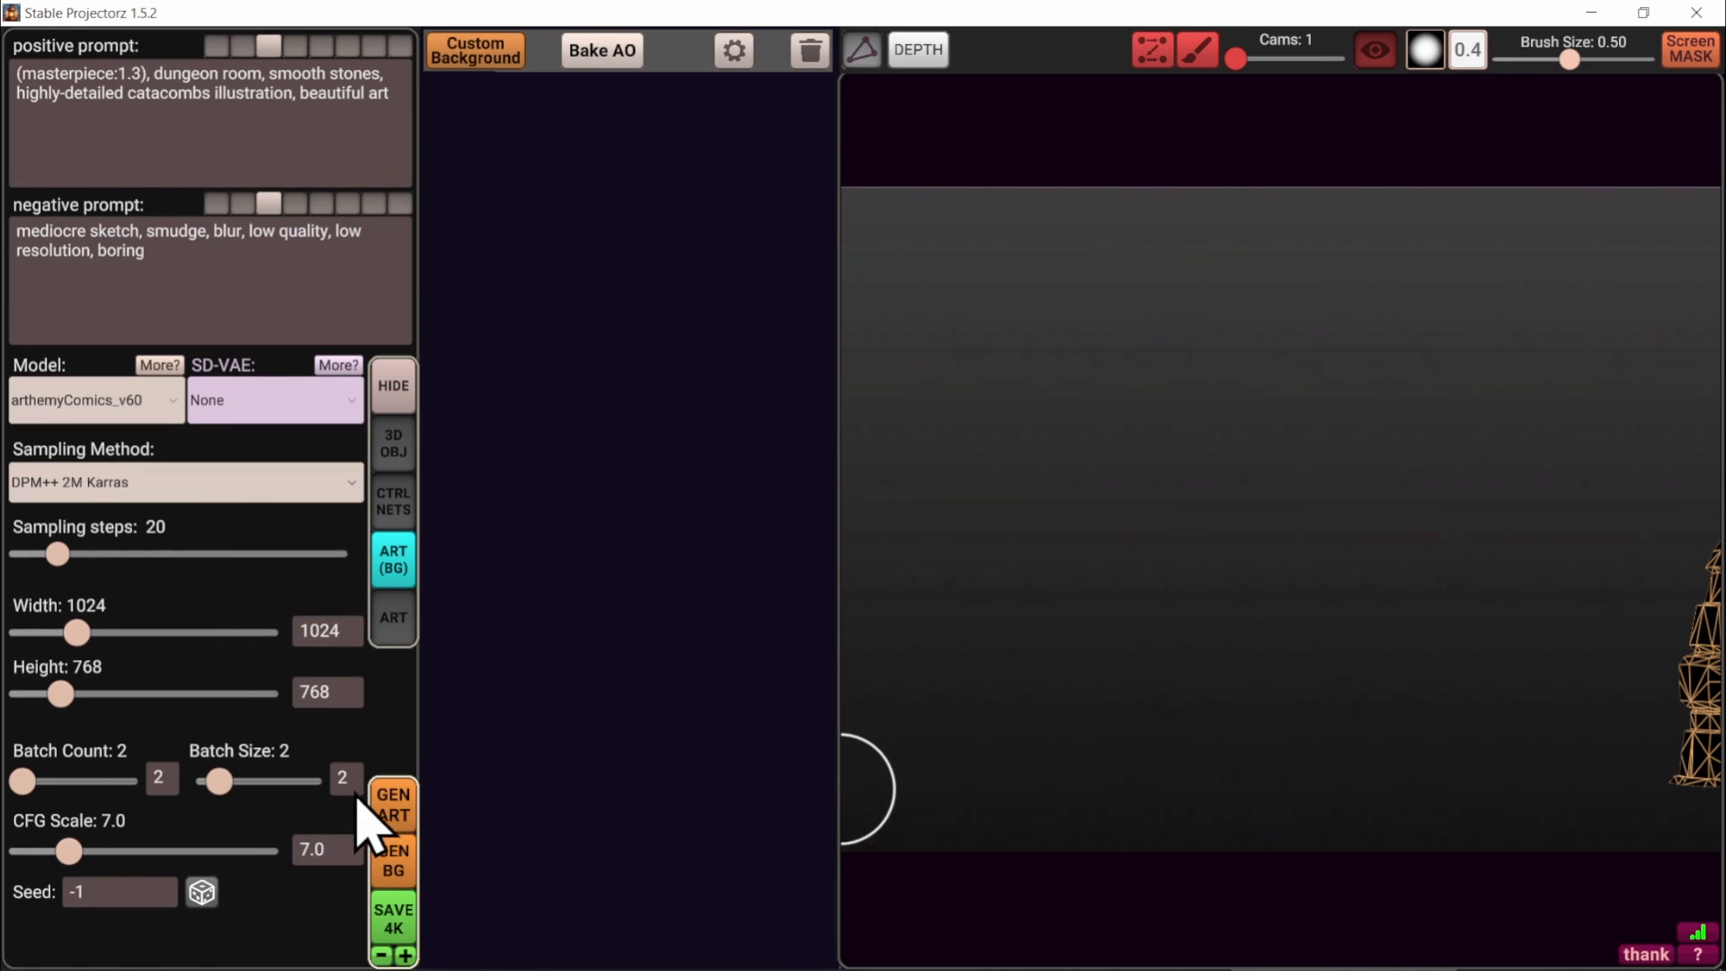
pyautogui.click(386, 805)
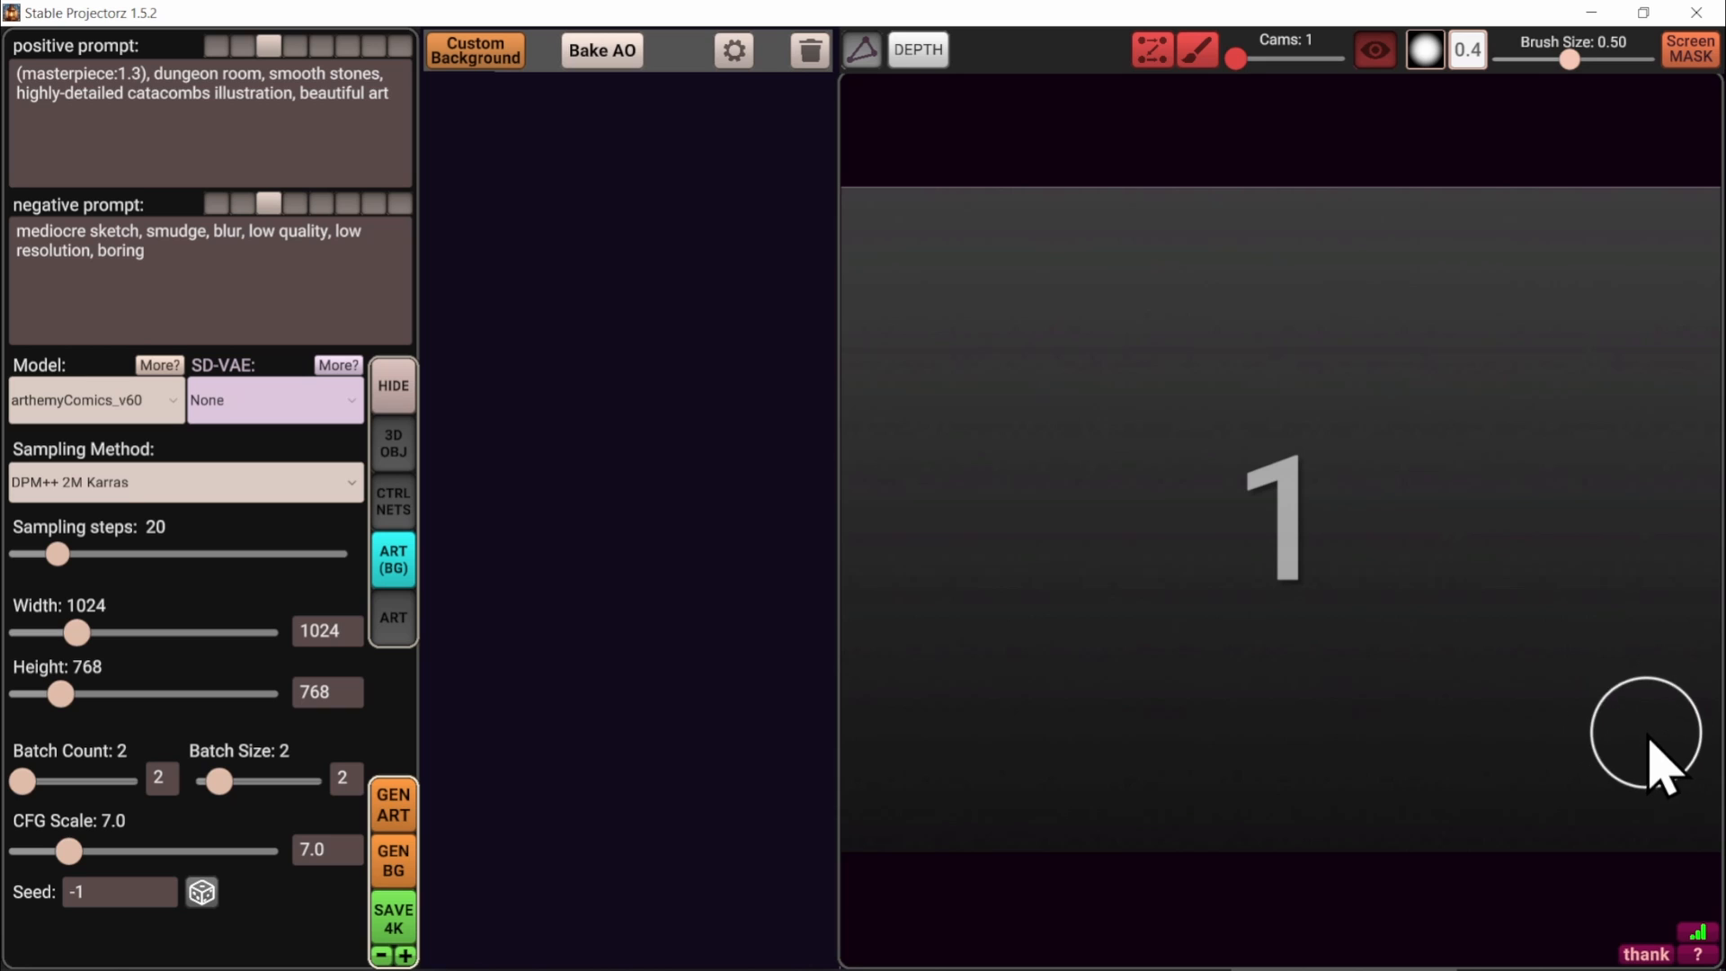
pyautogui.click(392, 865)
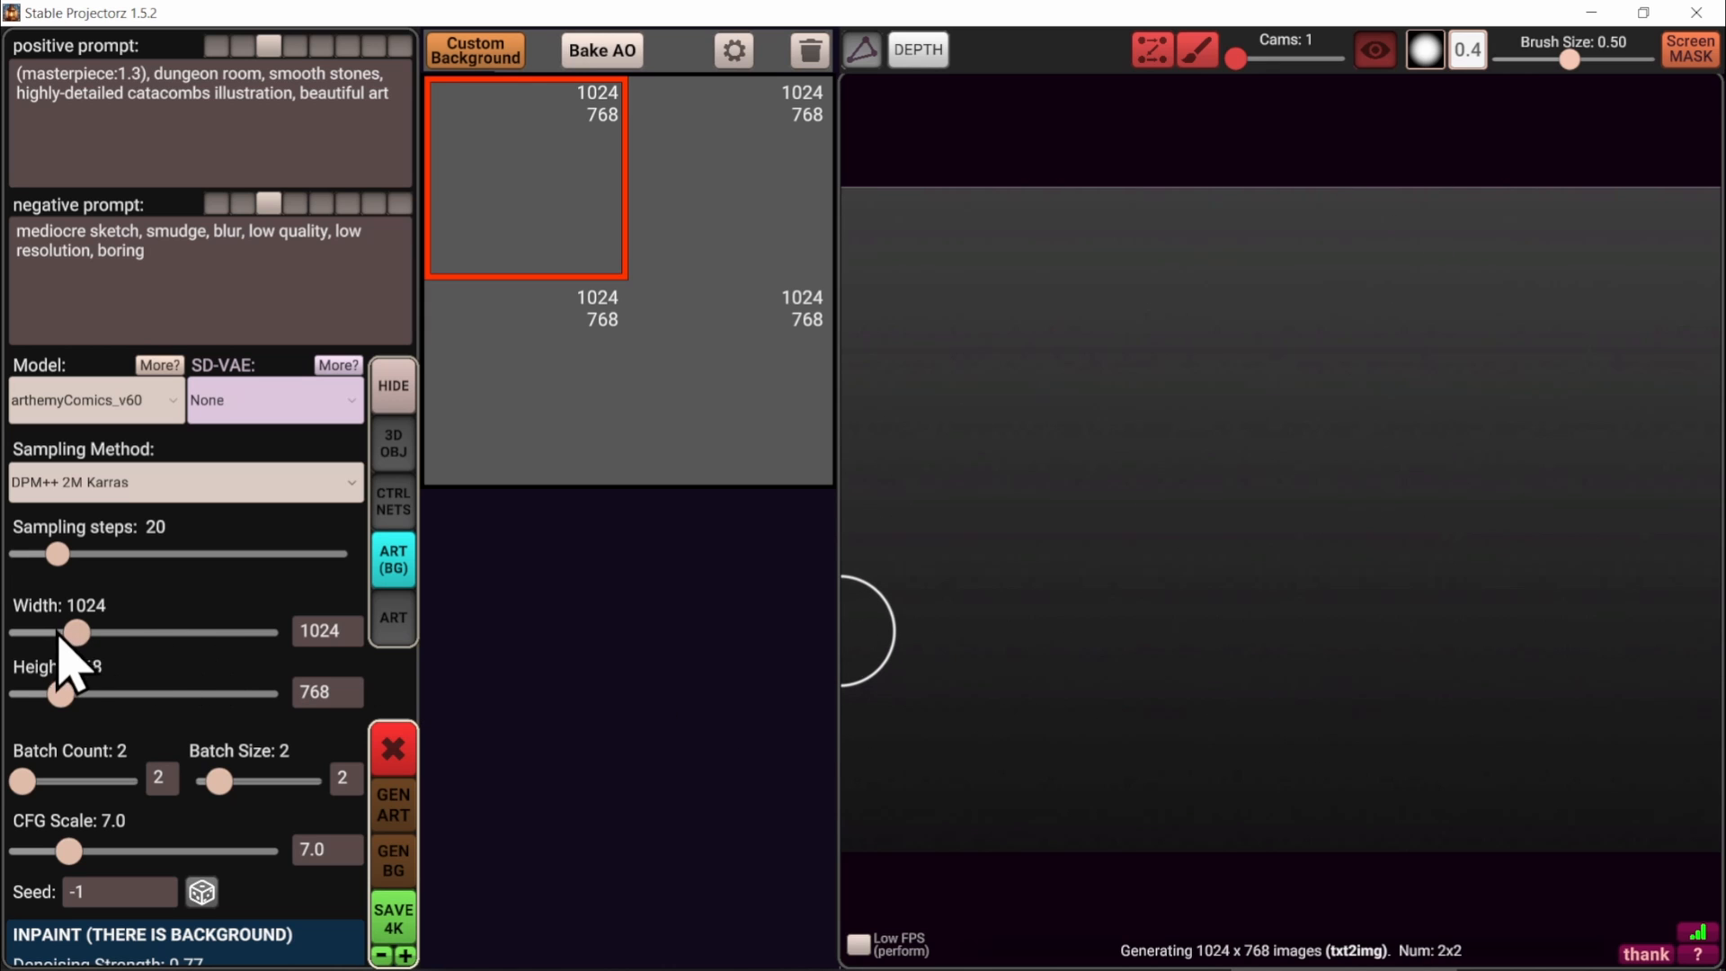
# Try narrower image widths such as 784 and 512 during the generation, and set the width back to 1024
pyautogui.moveTo(80, 634)
pyautogui.mouseDown()
pyautogui.moveTo(104, 636)
pyautogui.moveTo(63, 634)
pyautogui.mouseUp()
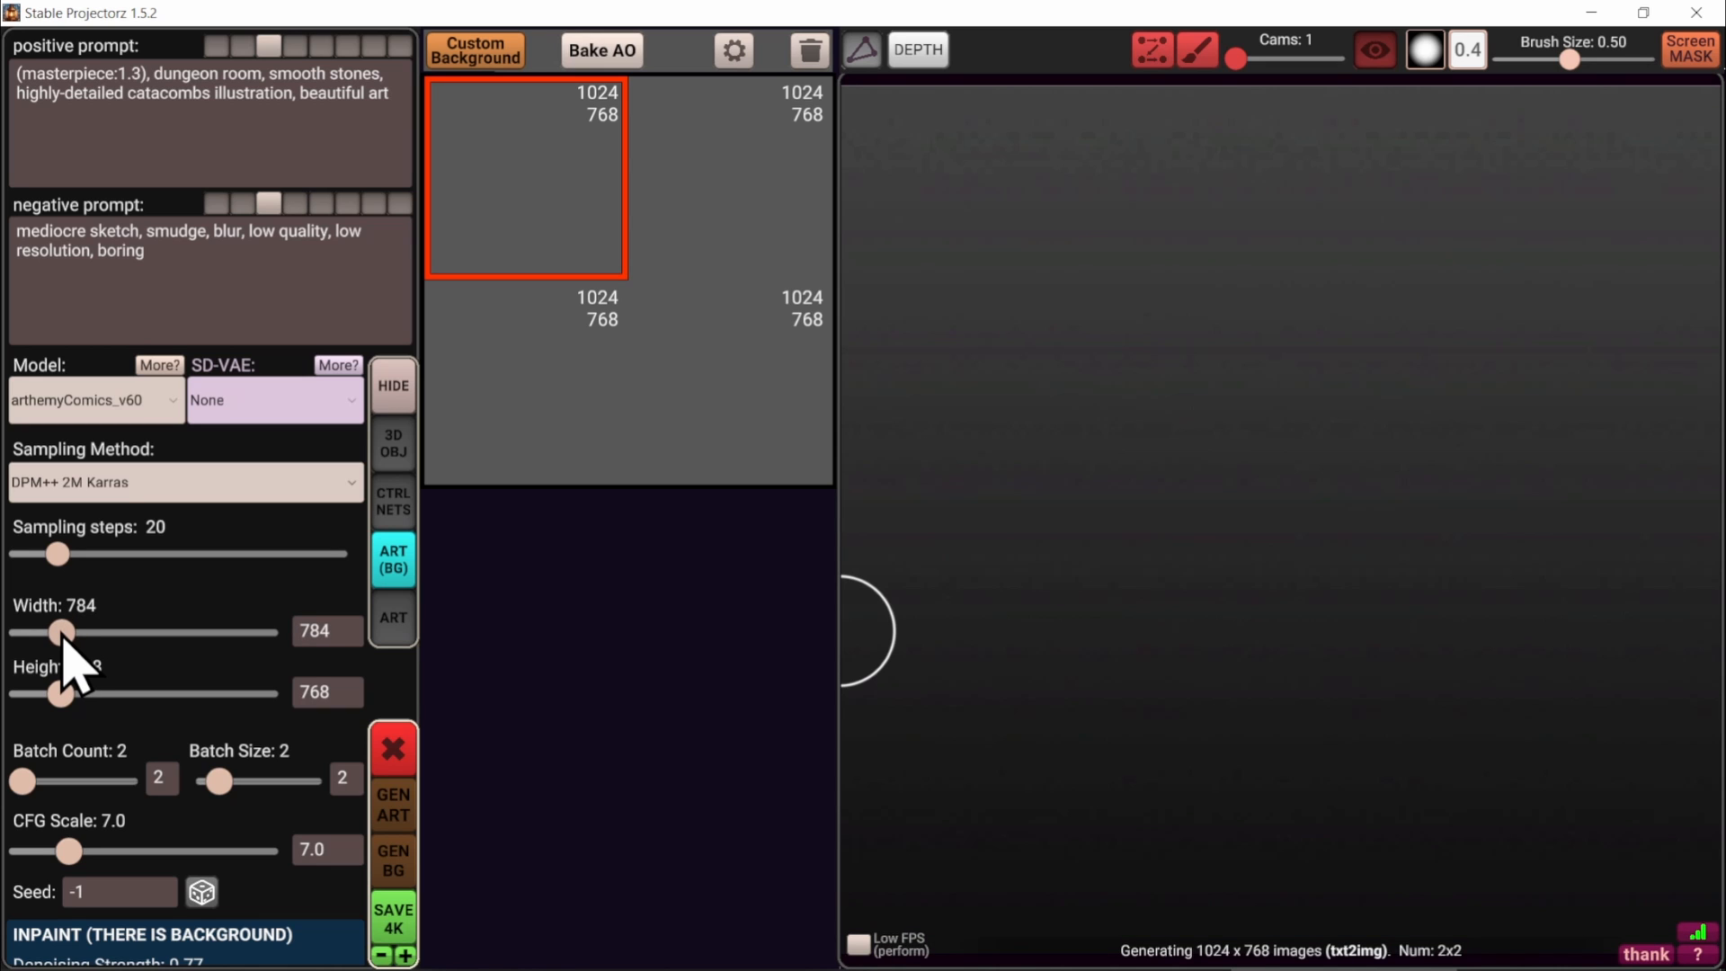
pyautogui.moveTo(63, 633); pyautogui.dragTo(62, 633)
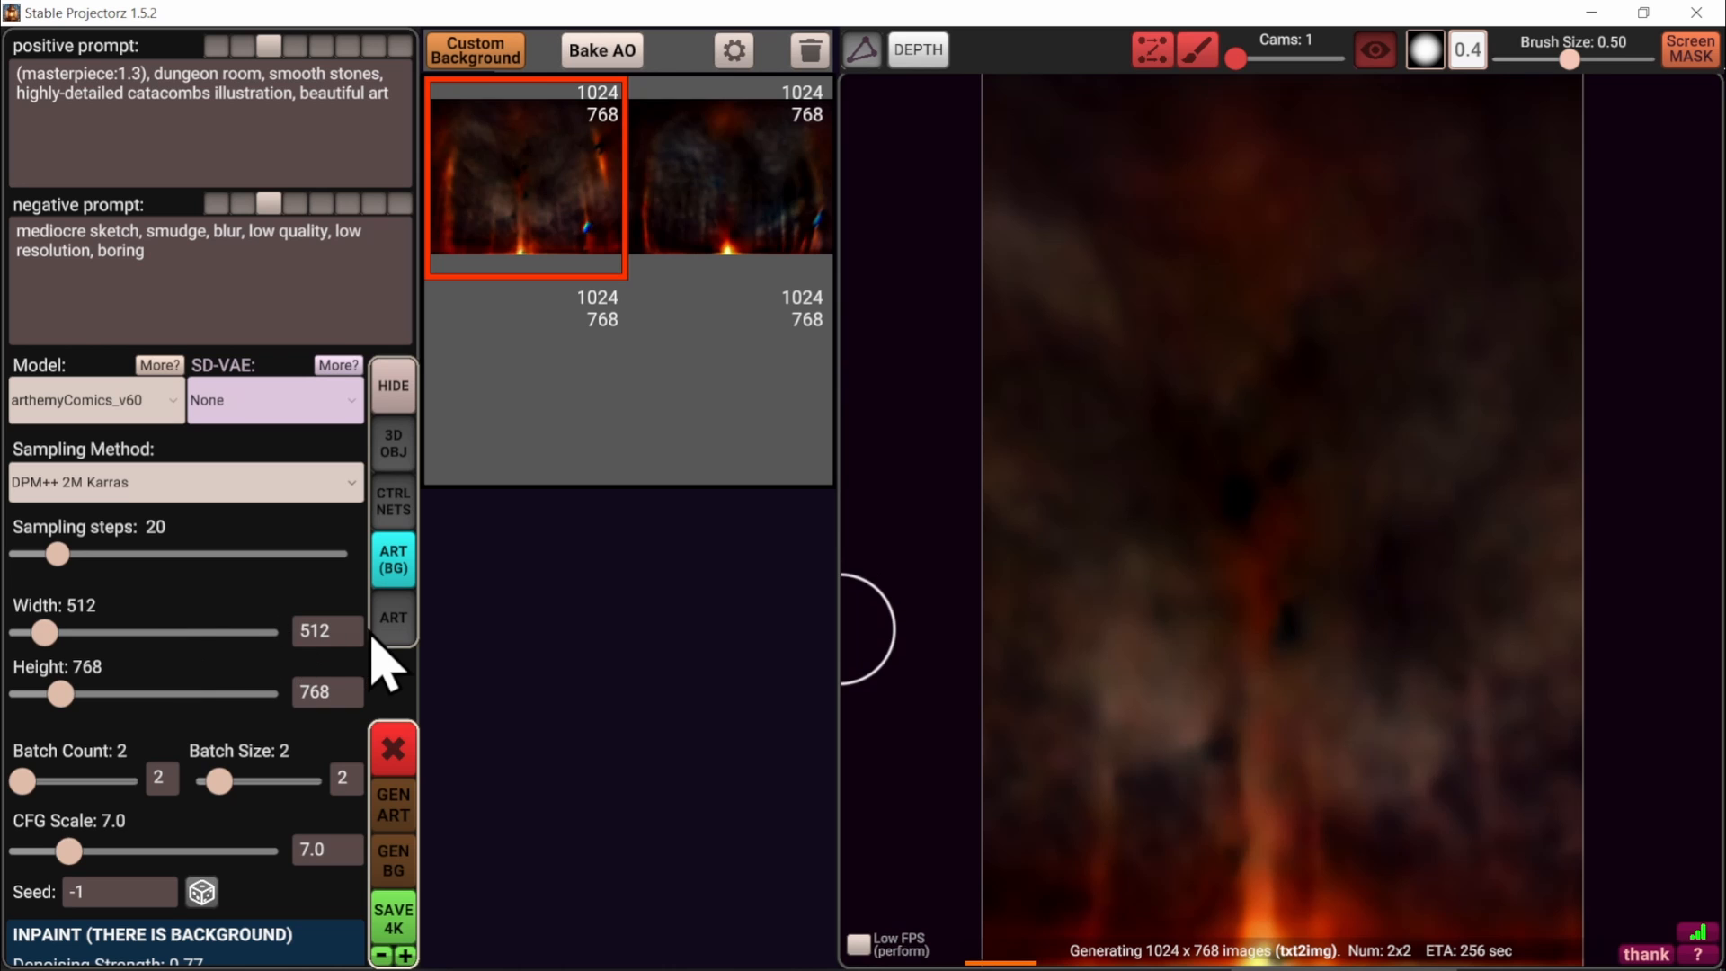
pyautogui.click(340, 633)
pyautogui.write('1024')
pyautogui.press('Return')
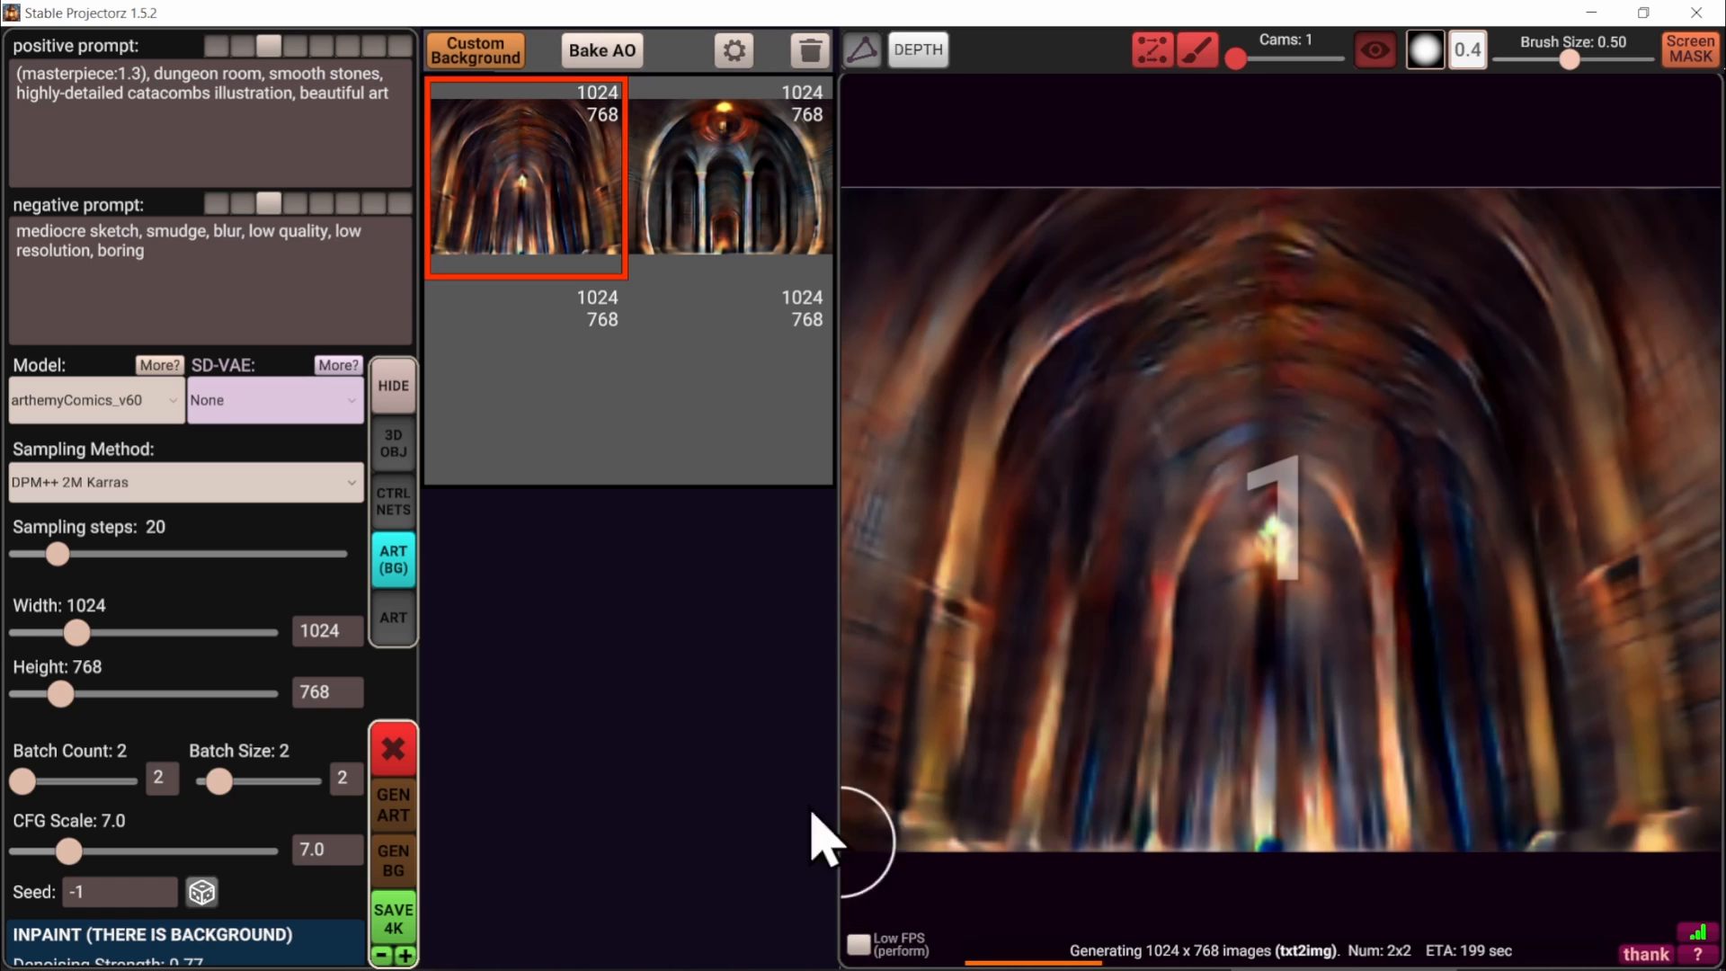
# Check the depth image sent by ControlNet Unit 0 and disable the unit
pyautogui.click(395, 510)
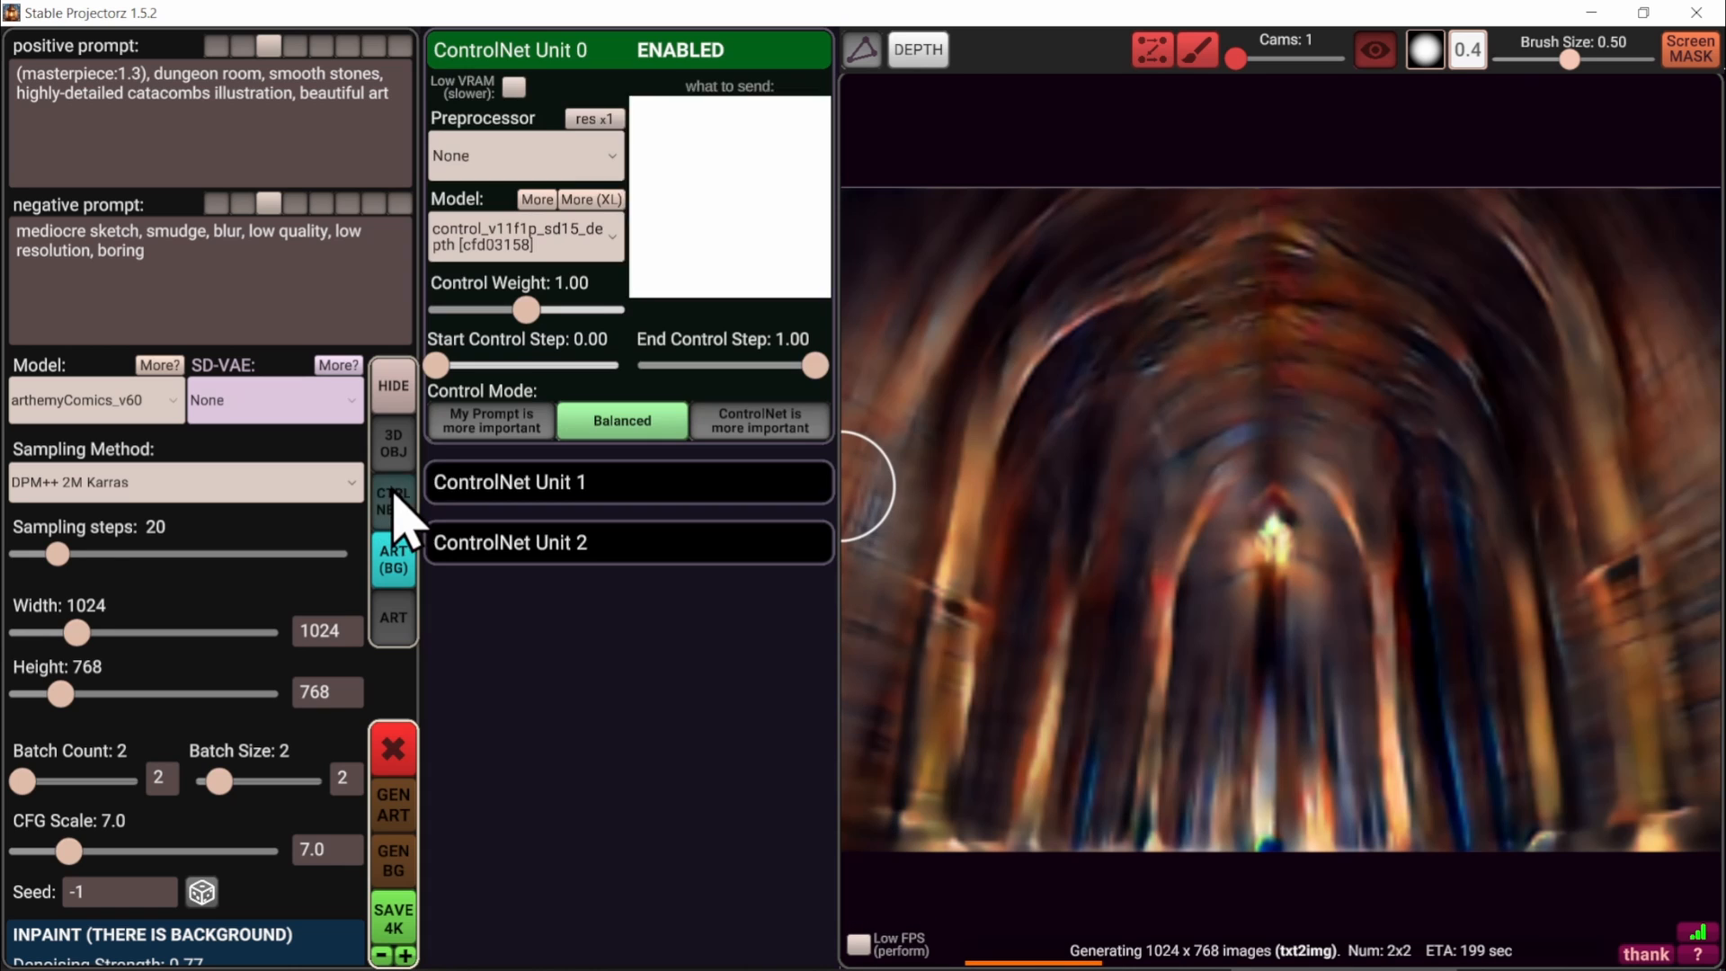
pyautogui.click(703, 57)
pyautogui.click(693, 56)
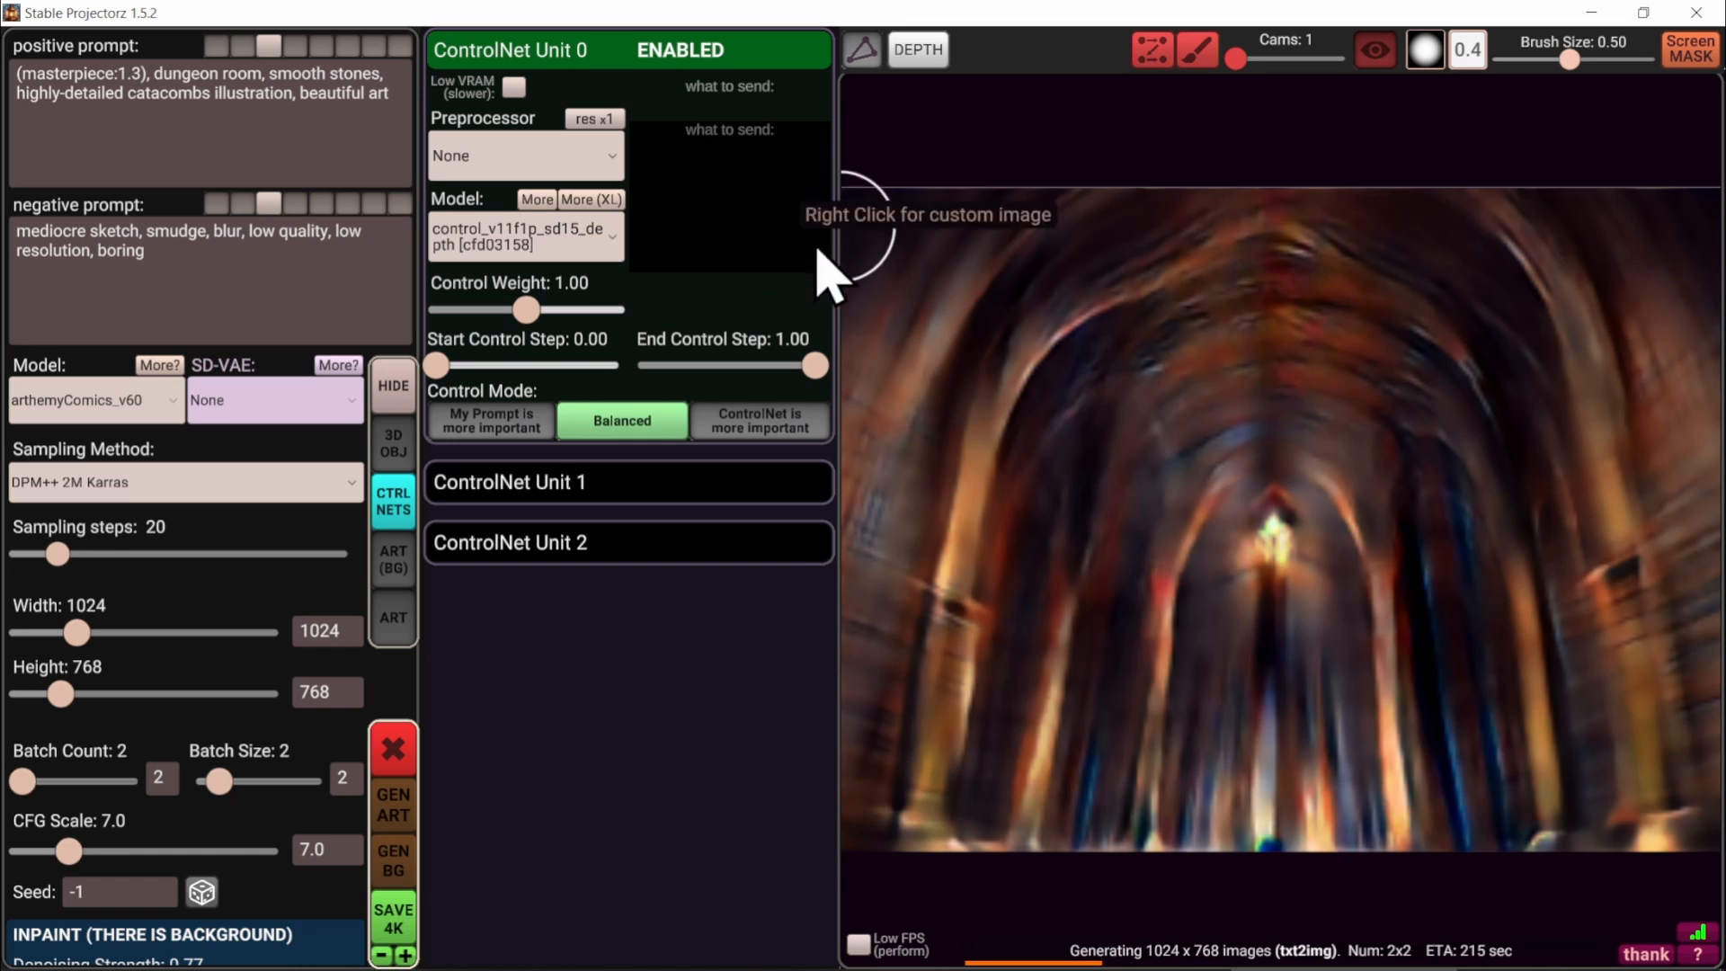
pyautogui.press('f')
pyautogui.moveTo(1354, 509); pyautogui.dragTo(1124, 374, button='right')
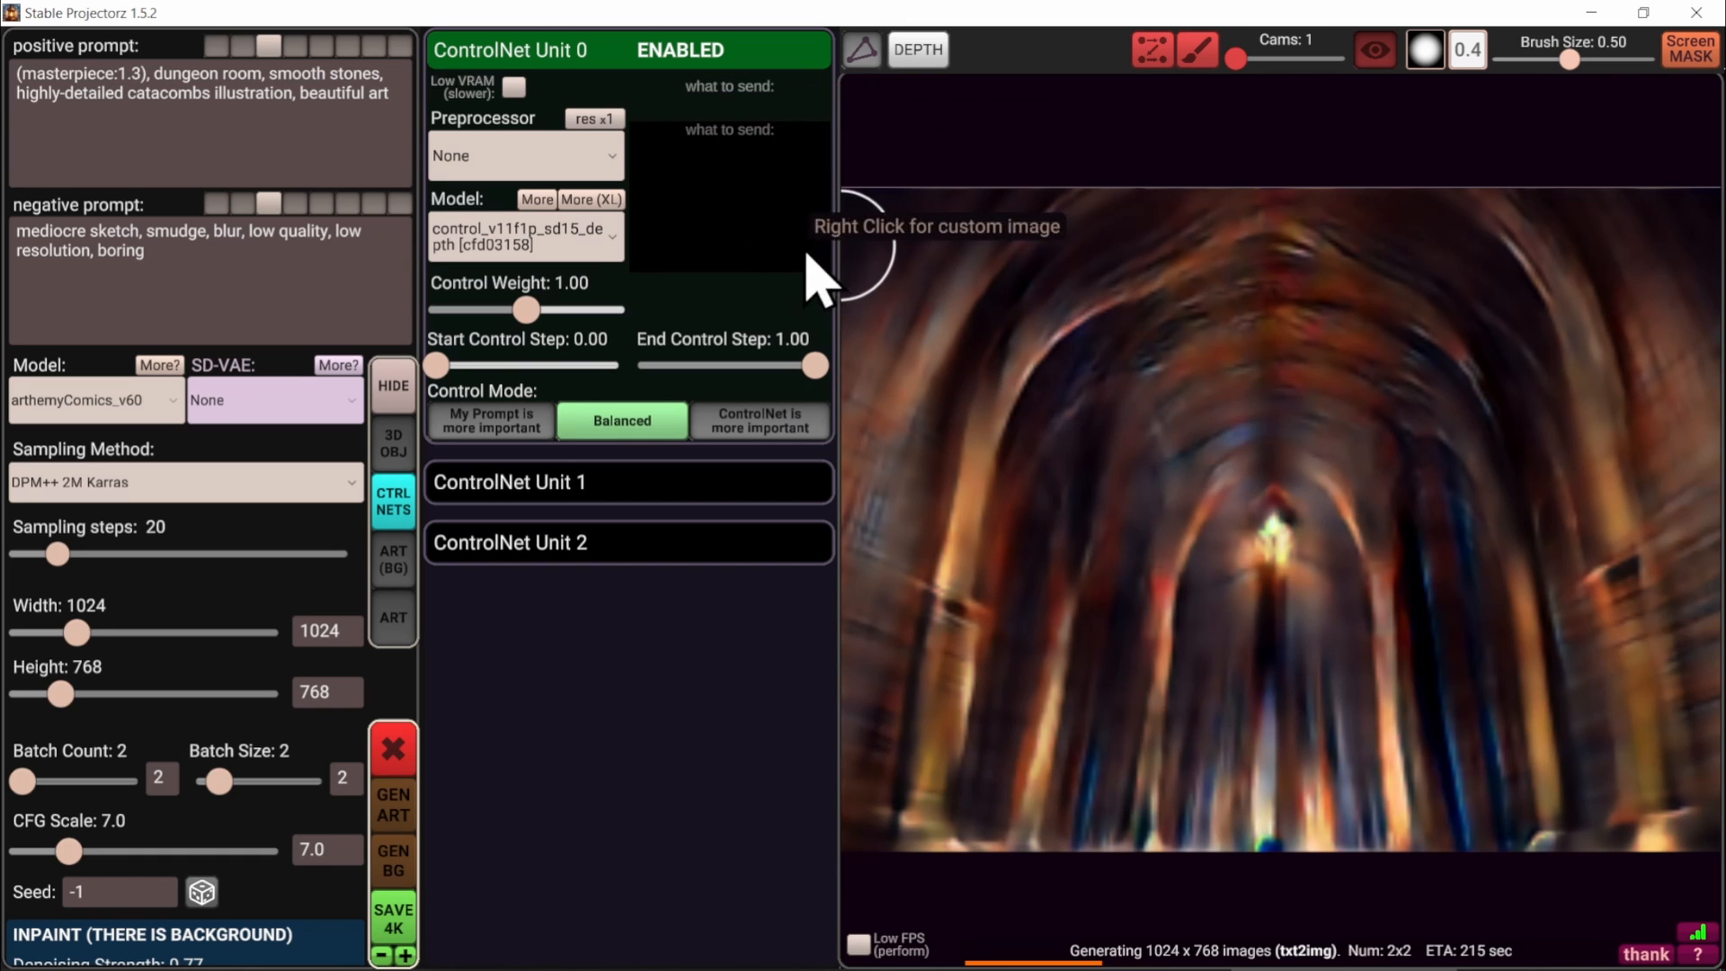
pyautogui.click(762, 50)
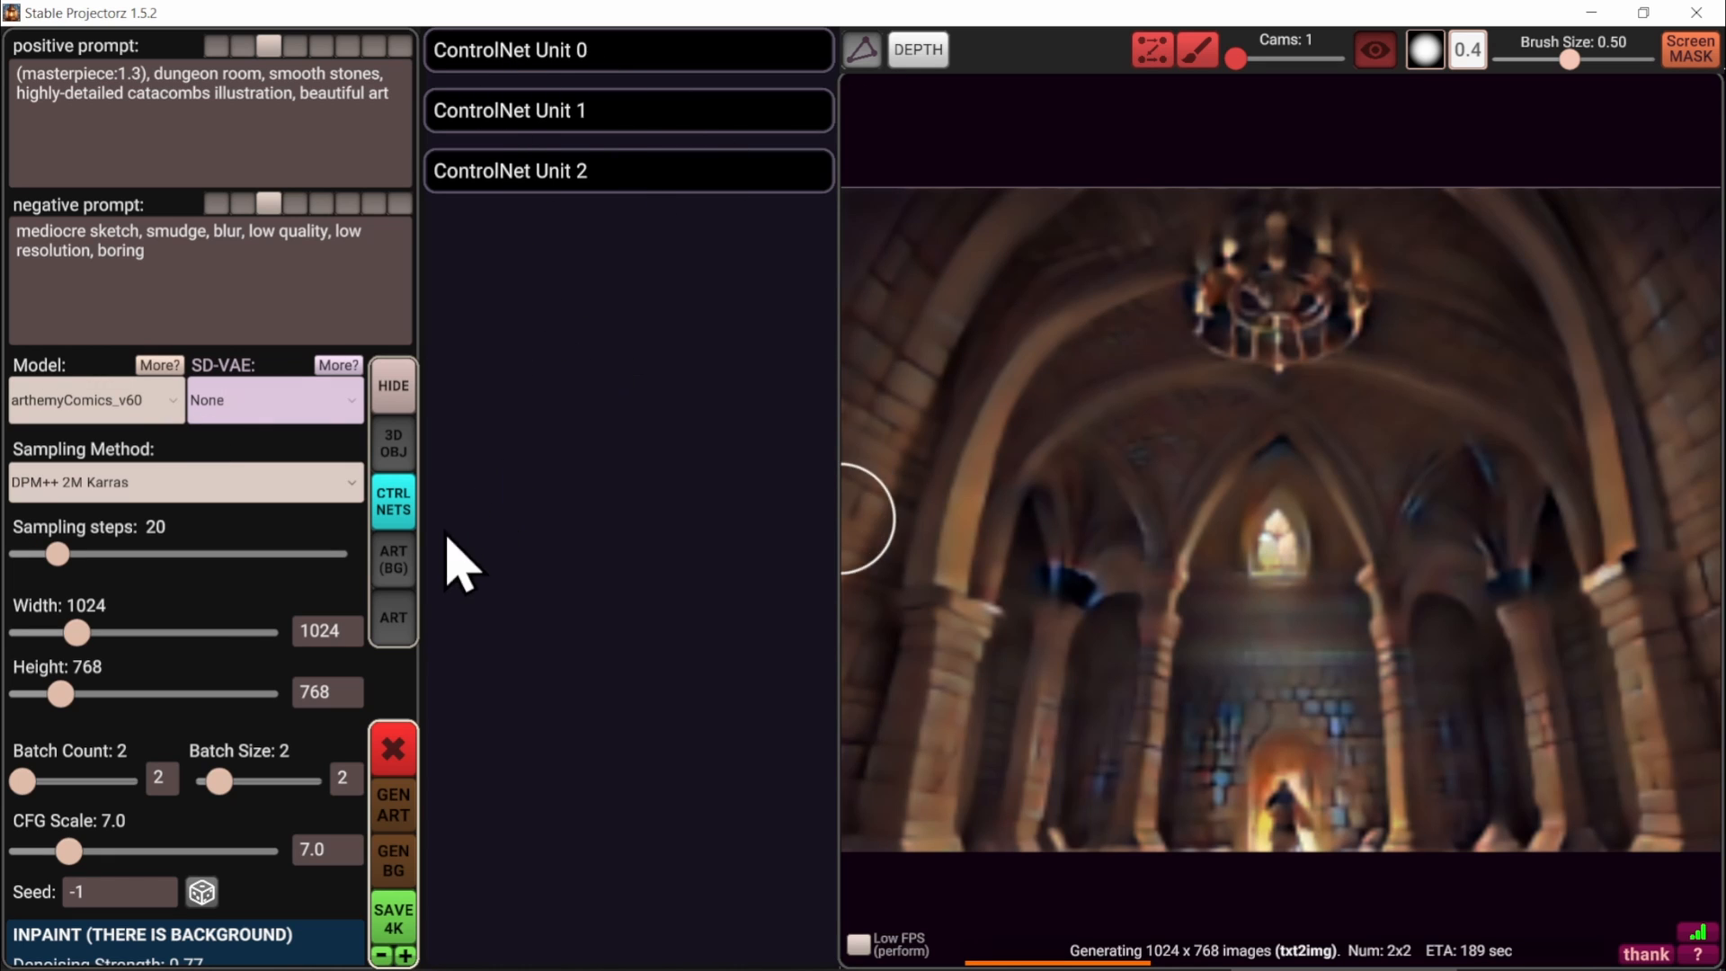
# Compare the generated dungeon room backgrounds and select the first one, with the chandelier and small arched window
pyautogui.click(393, 559)
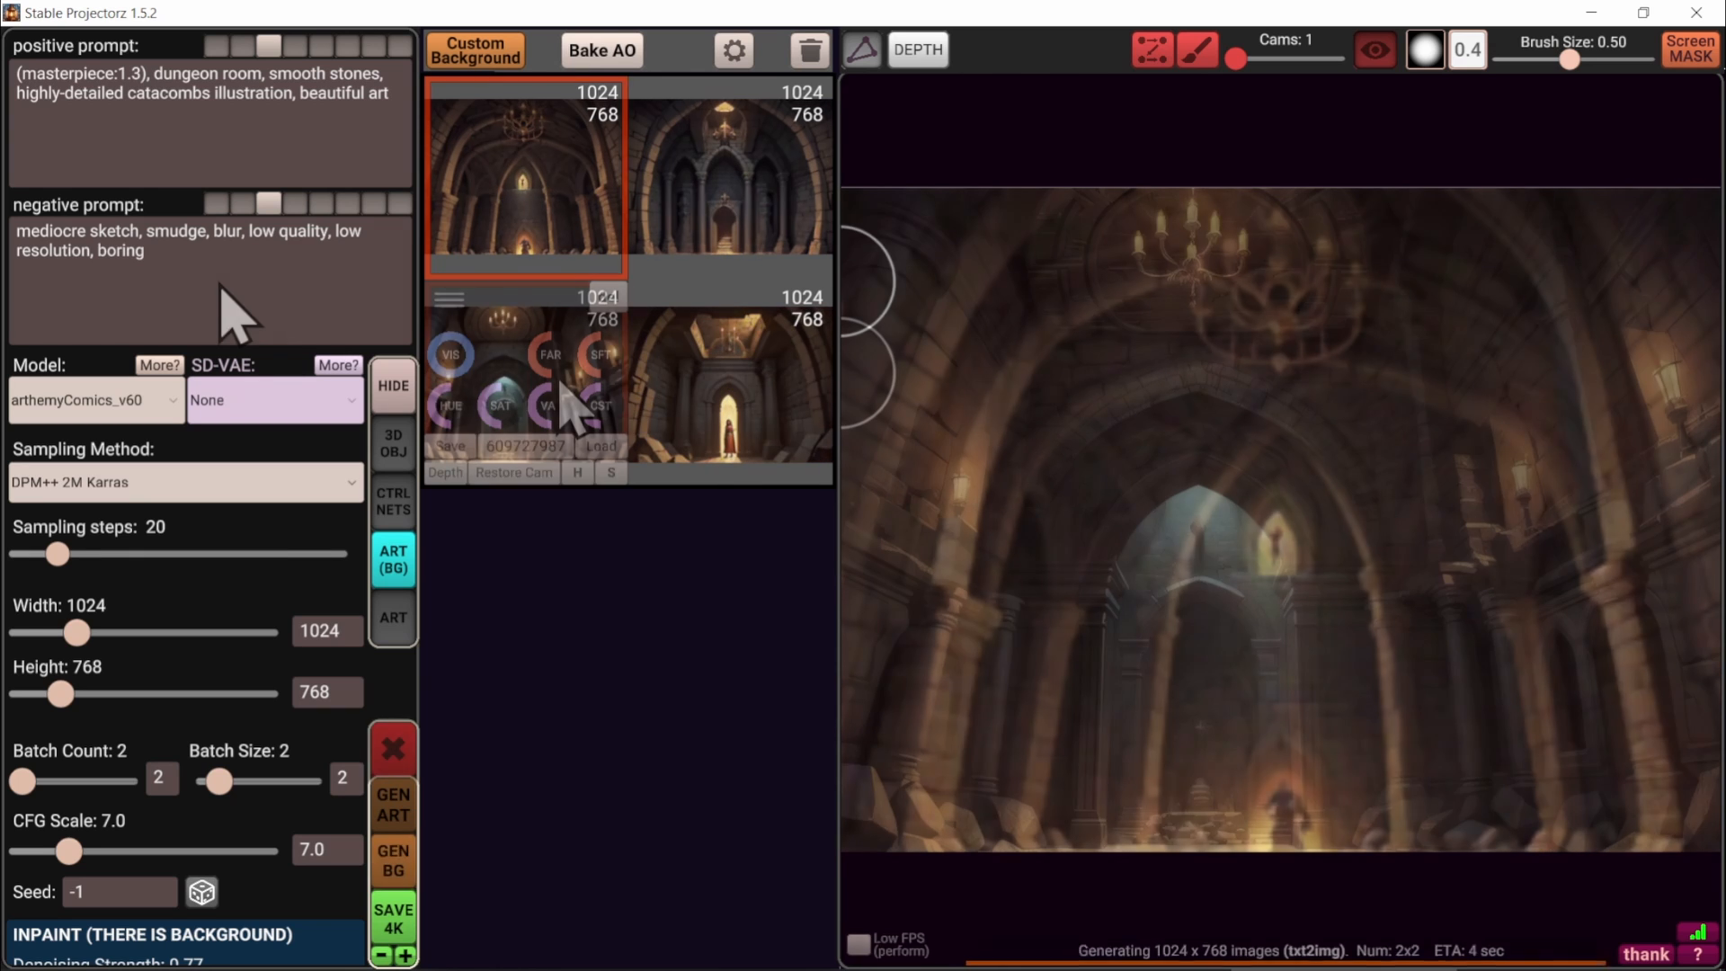
pyautogui.moveTo(561, 382)
pyautogui.click(555, 193)
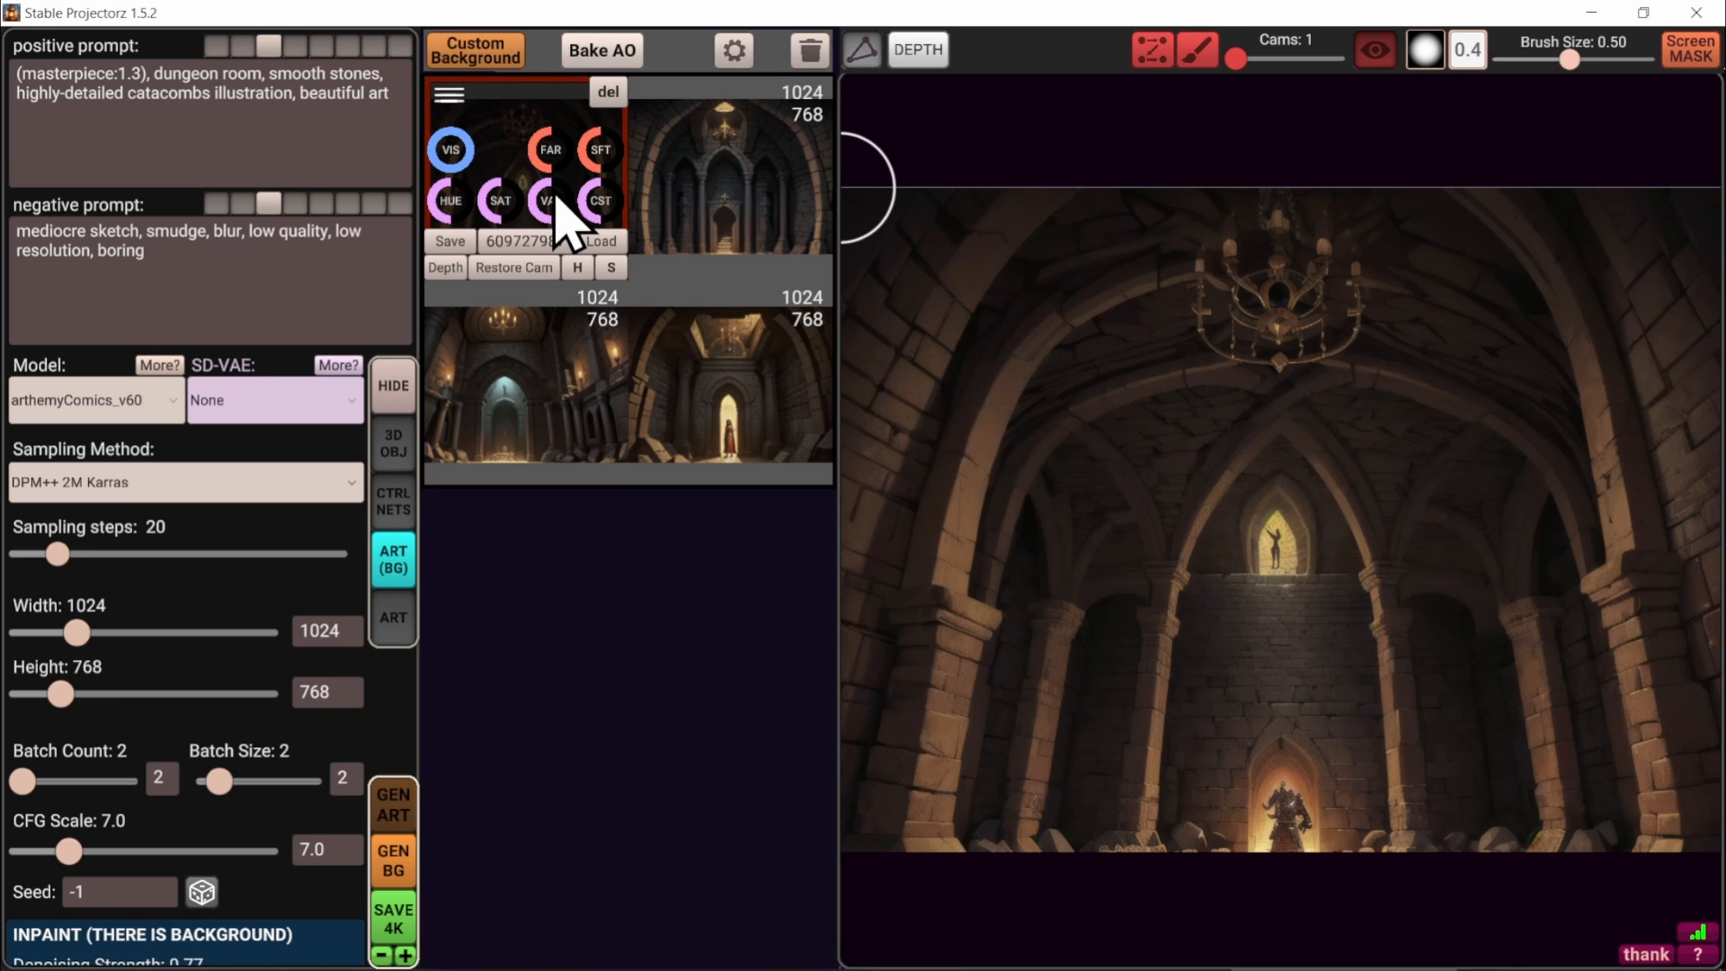
# Bring the wireframe door back into view and position it on the ground in the lower-left part of the background
pyautogui.click(1392, 632)
pyautogui.scroll(1, 1391, 633)
pyautogui.moveTo(1359, 603); pyautogui.dragTo(1202, 651, button='middle')
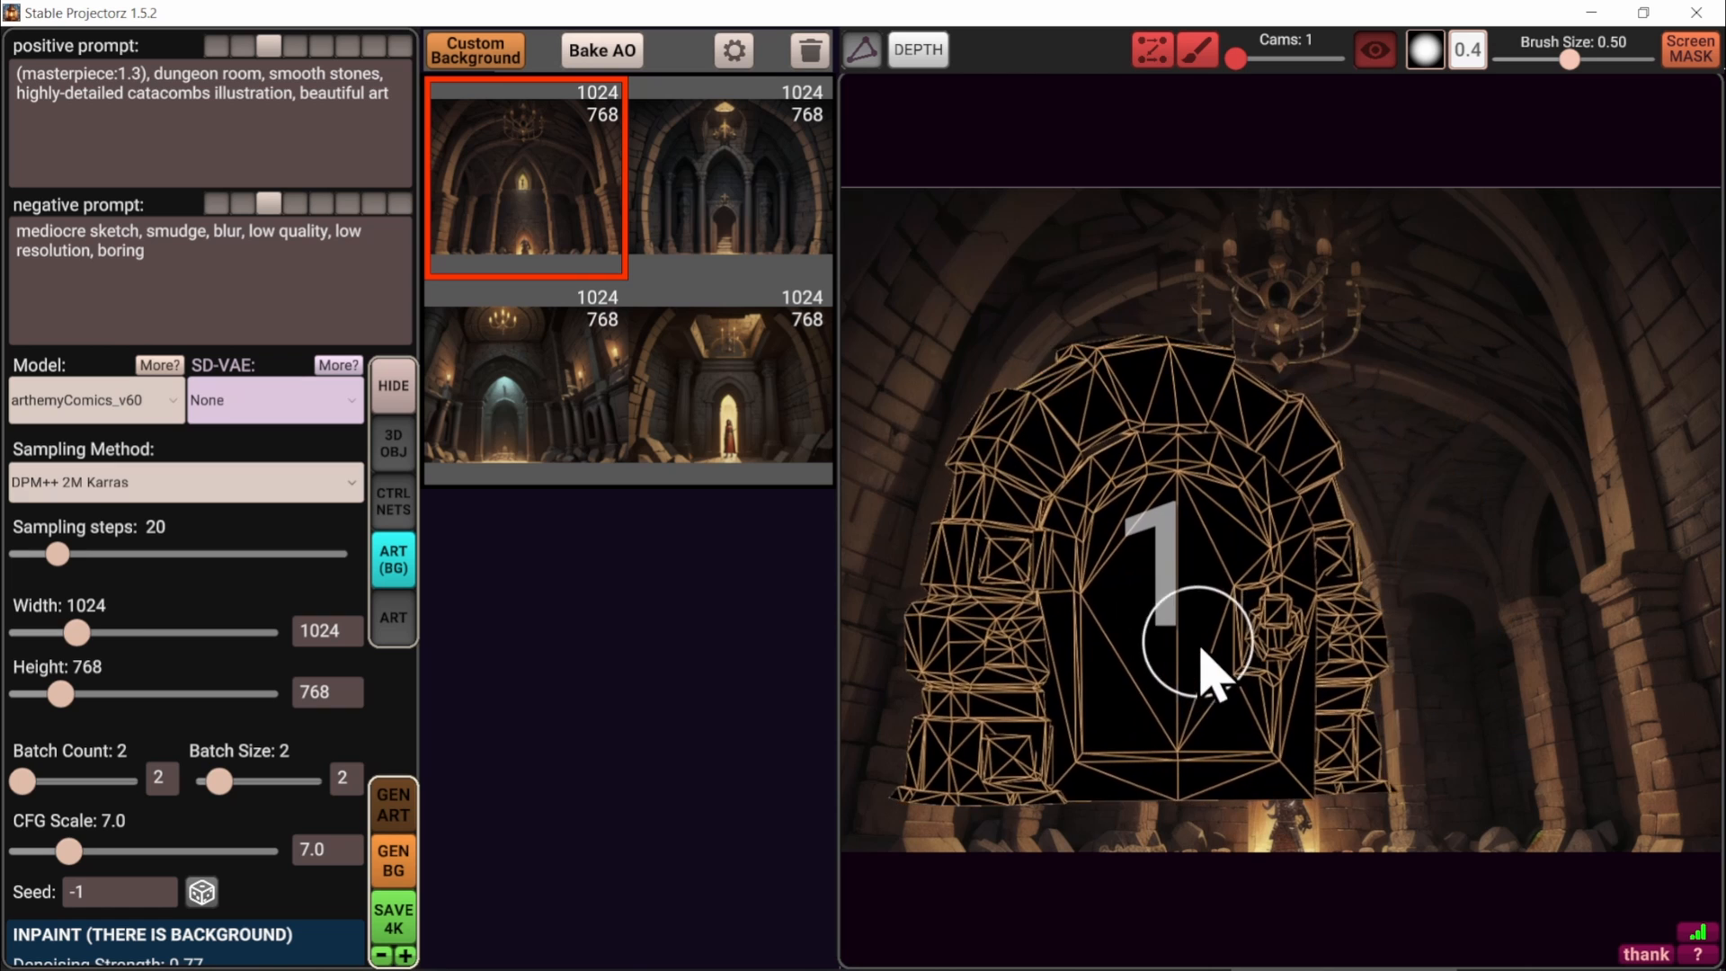
pyautogui.keyDown('alt'); pyautogui.moveTo(1202, 651); pyautogui.dragTo(1228, 629); pyautogui.keyUp('alt')
pyautogui.moveTo(1227, 630); pyautogui.dragTo(1049, 697, button='middle')
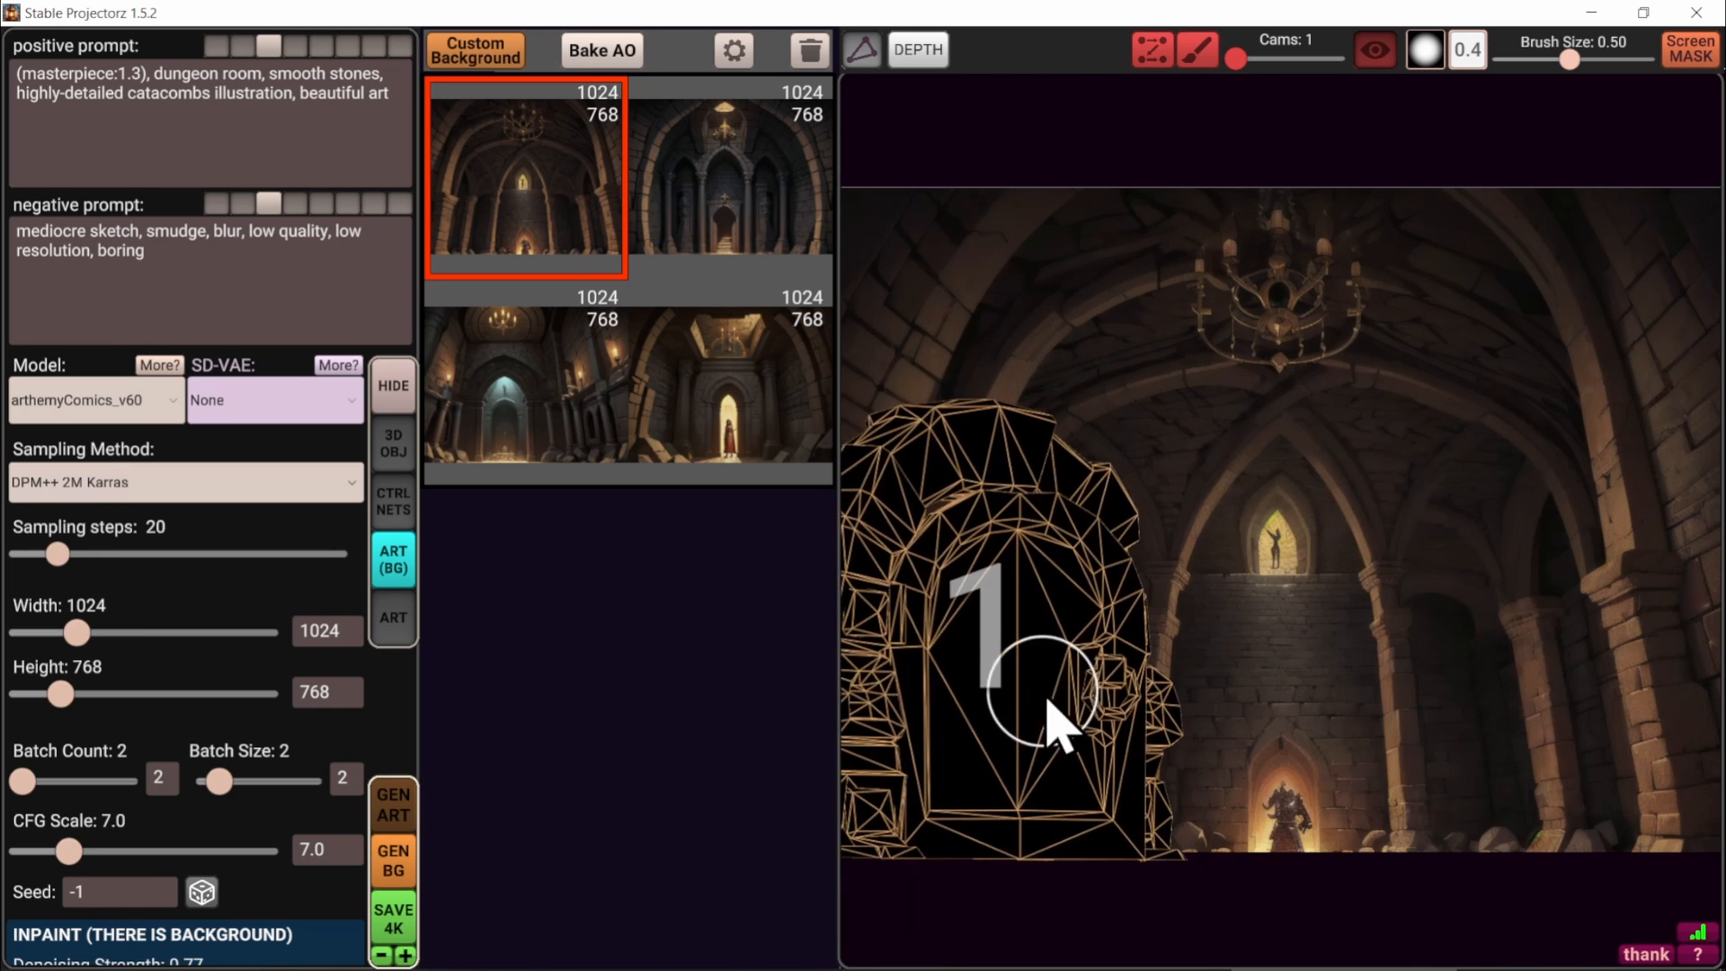
pyautogui.keyDown('alt'); pyautogui.moveTo(1049, 697); pyautogui.dragTo(1101, 615); pyautogui.keyUp('alt')
pyautogui.moveTo(1101, 615)
pyautogui.mouseDown(button='middle')
pyautogui.moveTo(1063, 599)
pyautogui.moveTo(1129, 628)
pyautogui.mouseUp(button='middle')
pyautogui.scroll(-1, 1063, 598)
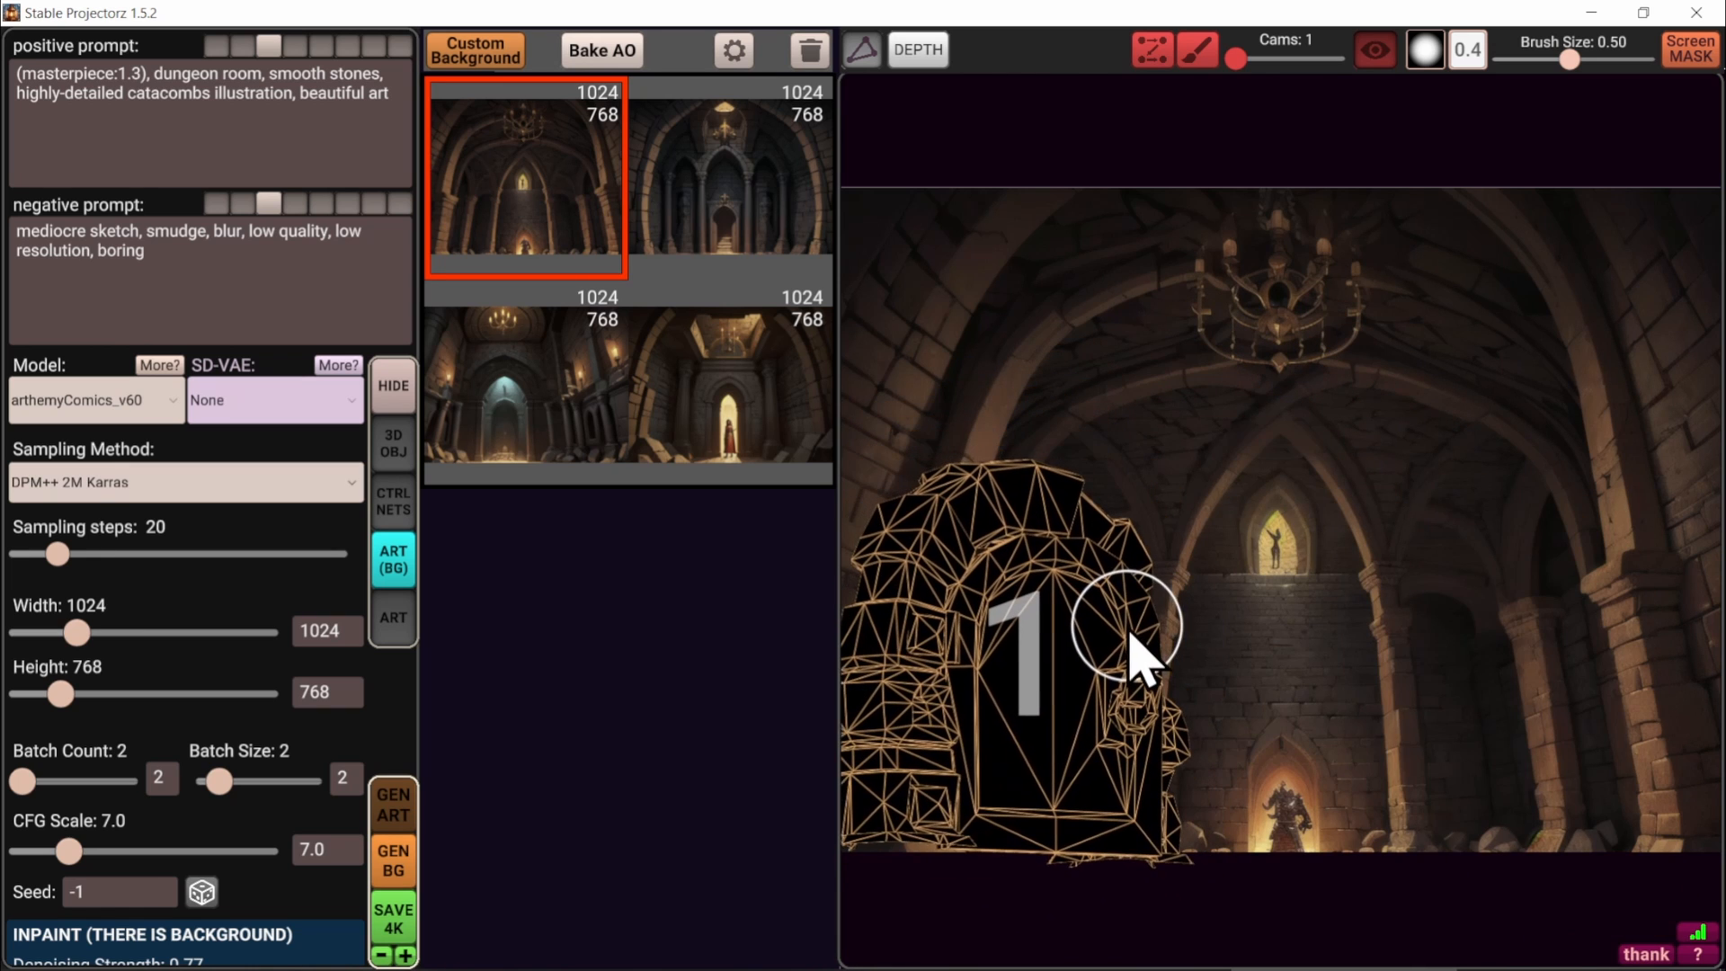
pyautogui.keyDown('alt'); pyautogui.moveTo(1129, 629); pyautogui.dragTo(1129, 633); pyautogui.keyUp('alt')
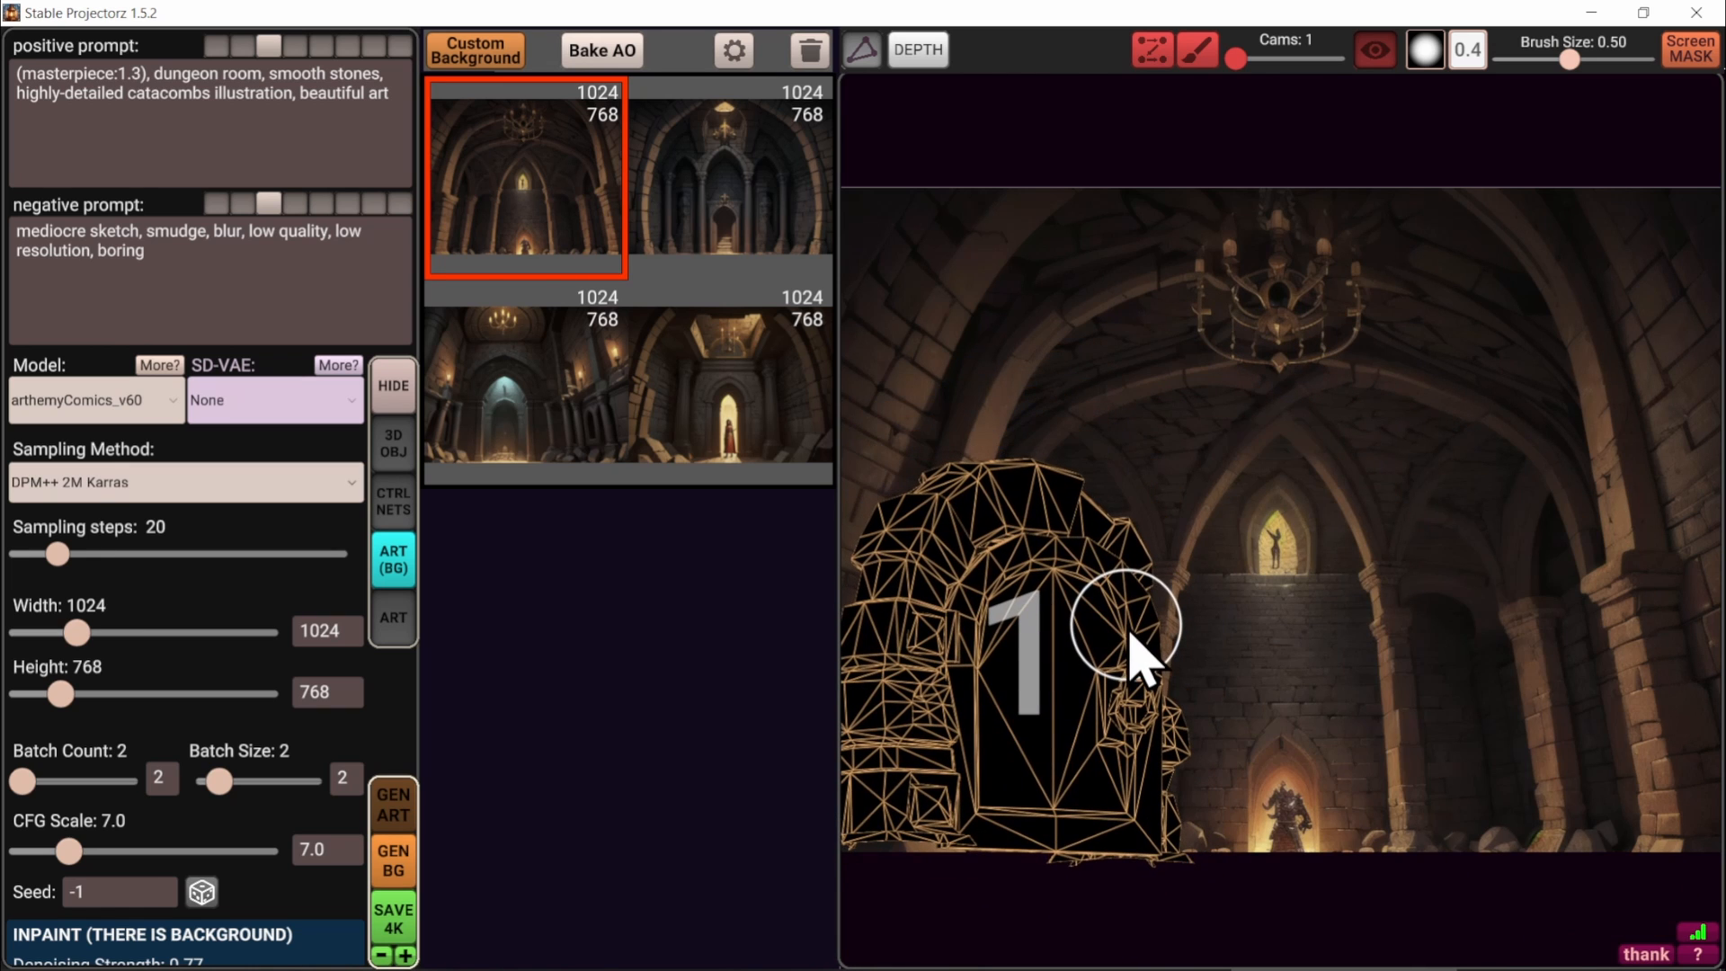
# Prepare the door art generation with ControlNet Unit 0 enabled, a batch count of 1, and the scary dungeon entrance prompt
pyautogui.click(392, 508)
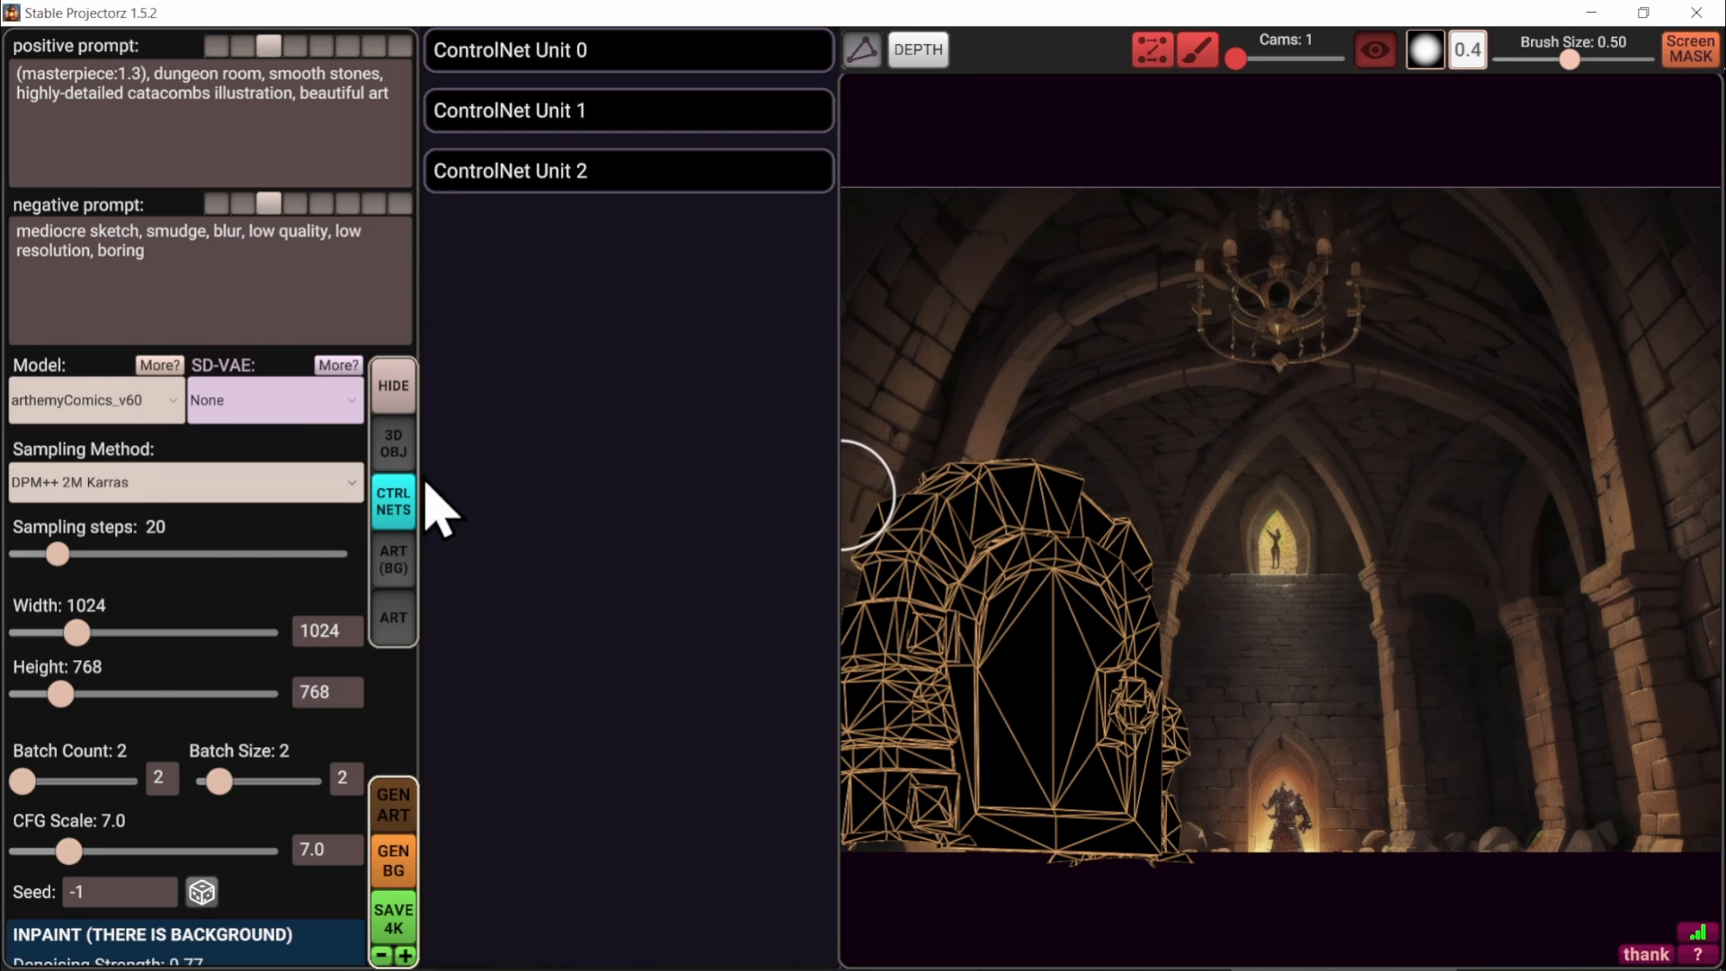
pyautogui.click(635, 56)
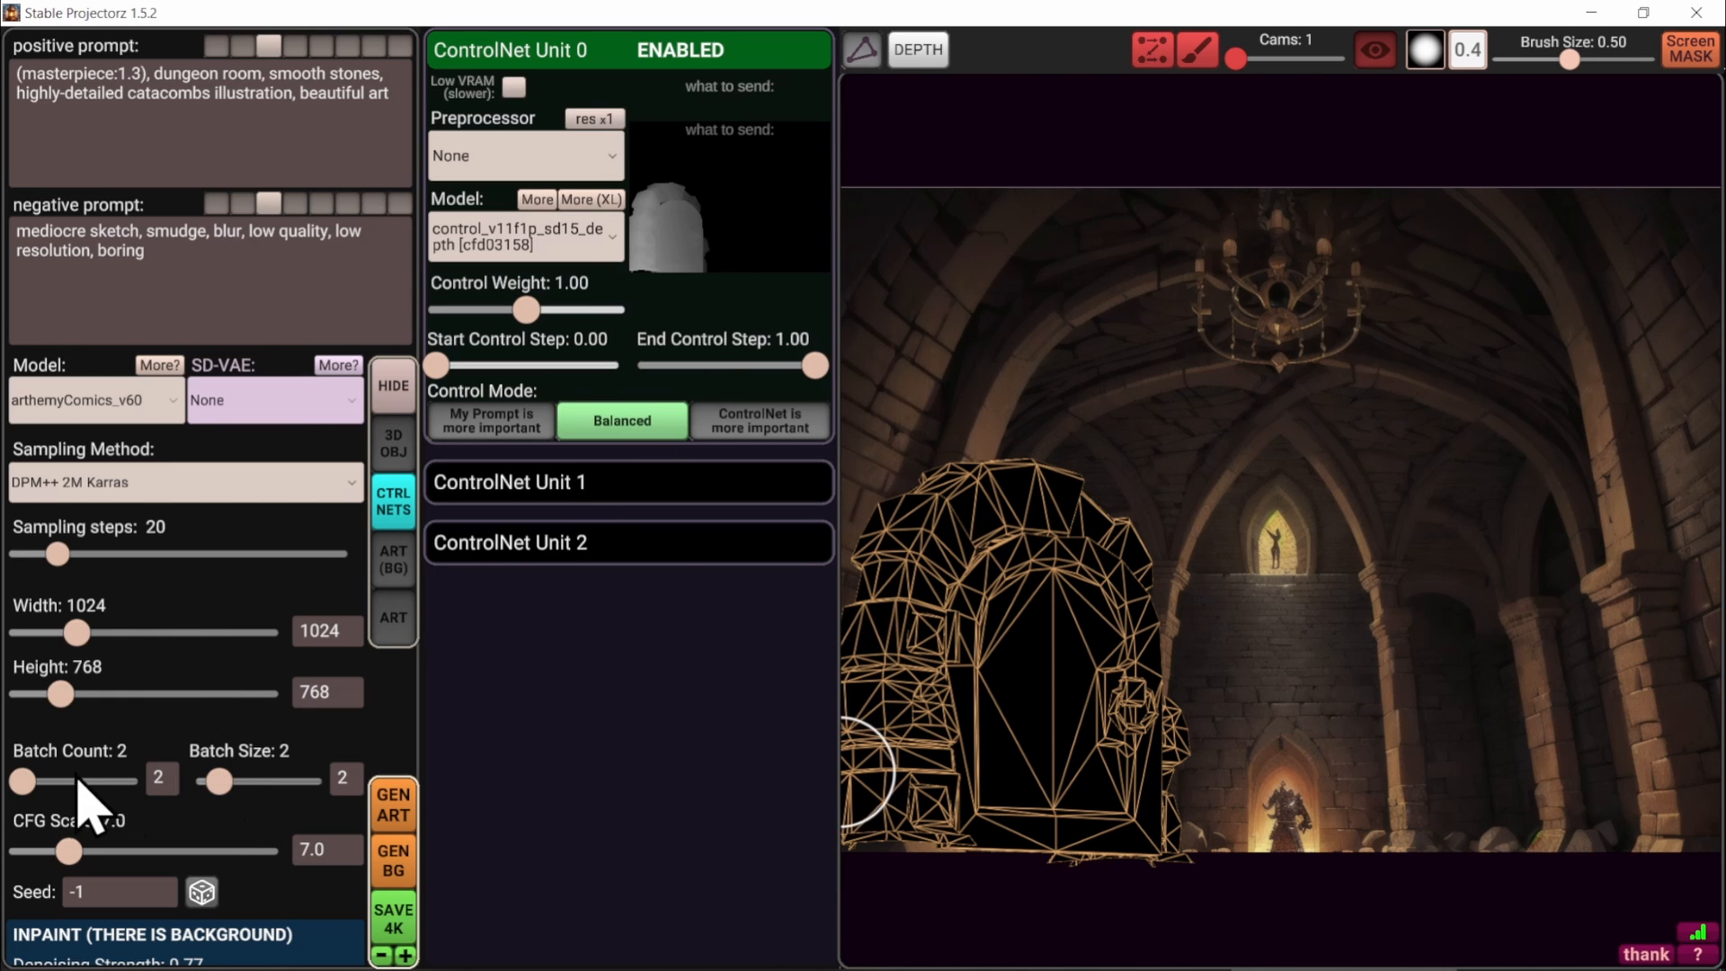
pyautogui.moveTo(27, 778); pyautogui.dragTo(11, 780)
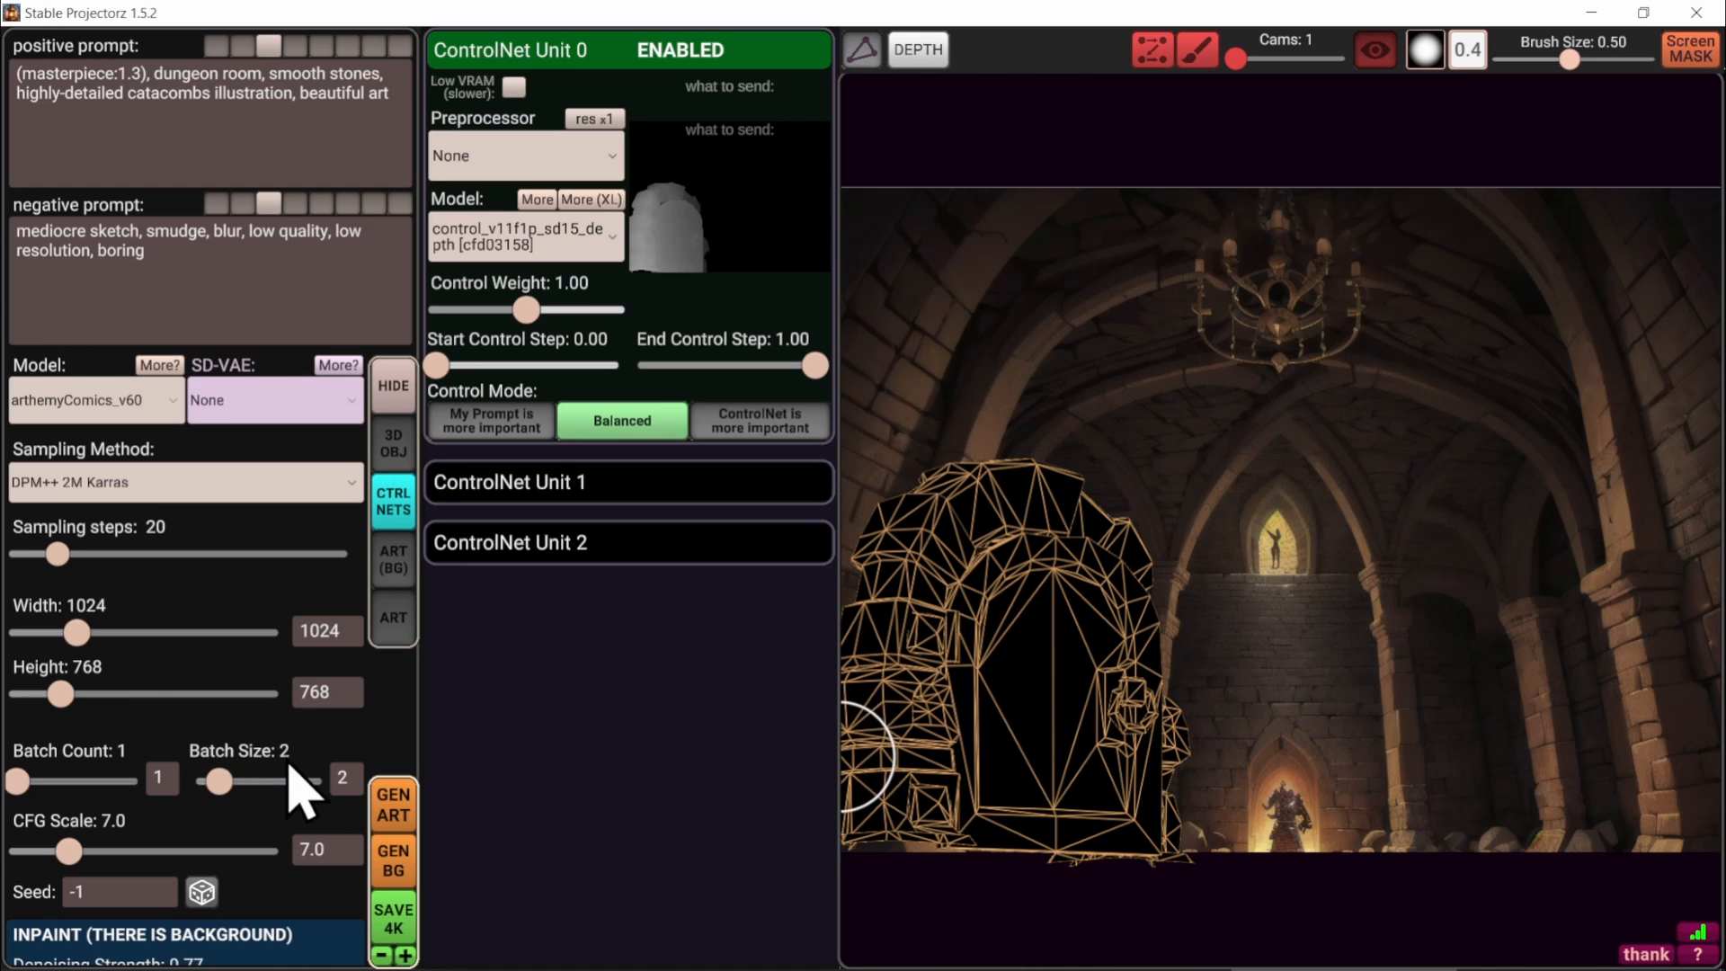
pyautogui.click(215, 45)
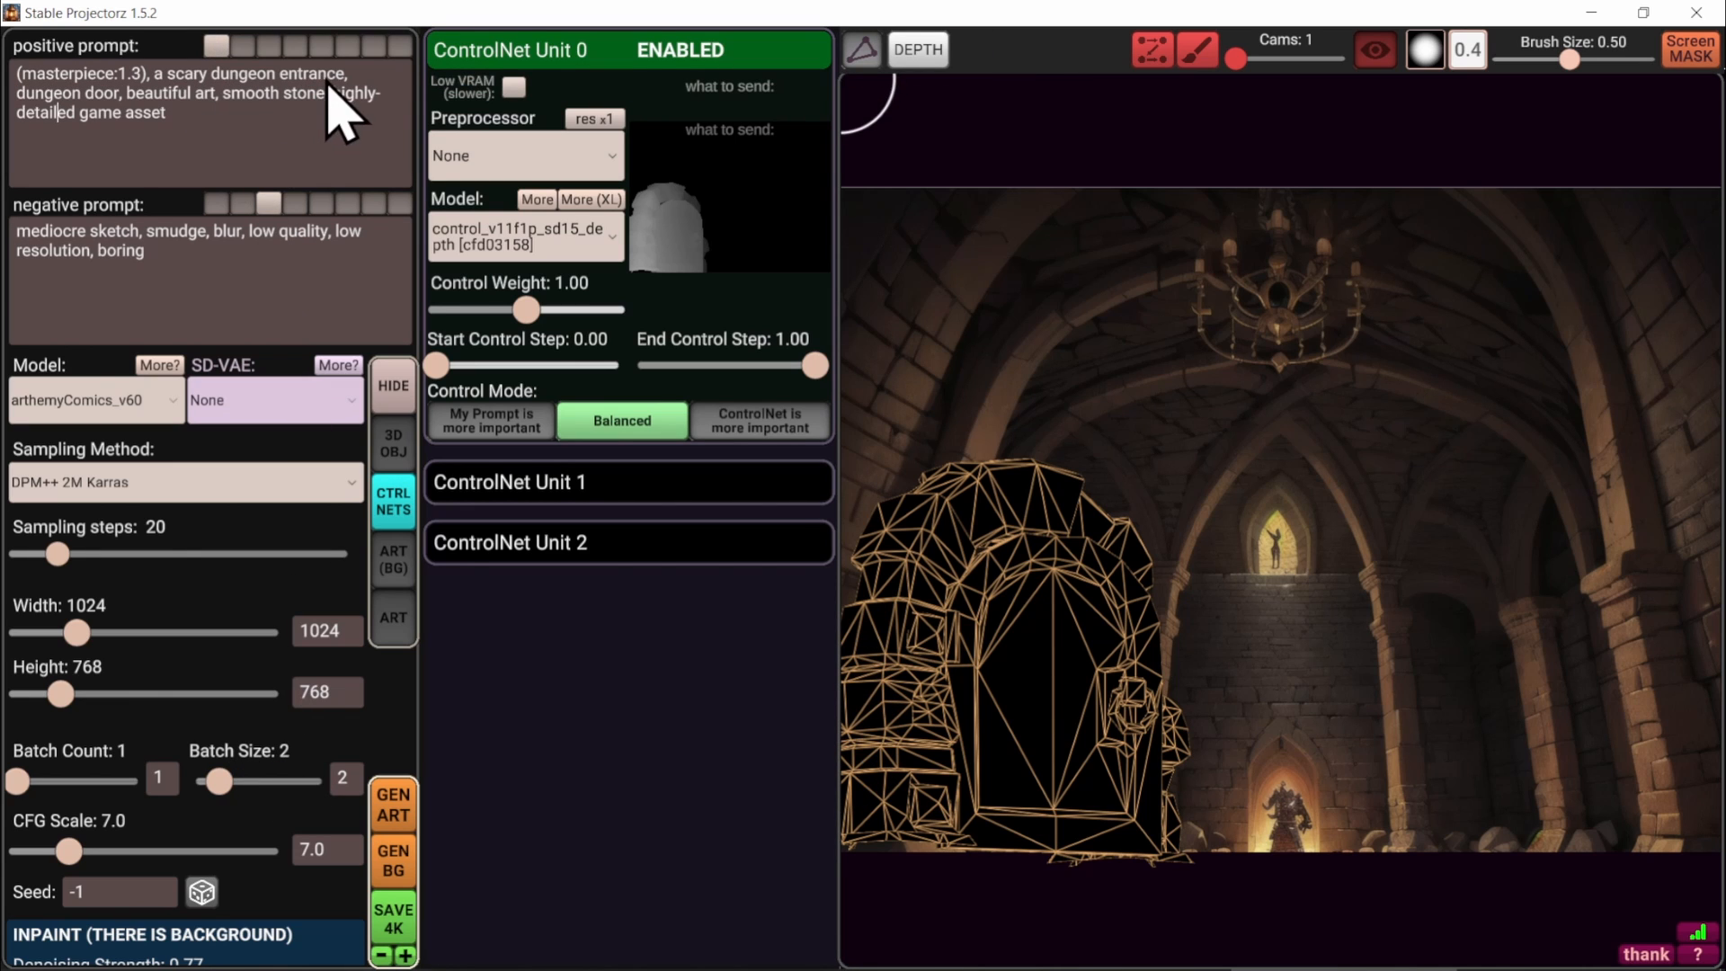
pyautogui.click(395, 805)
pyautogui.click(398, 633)
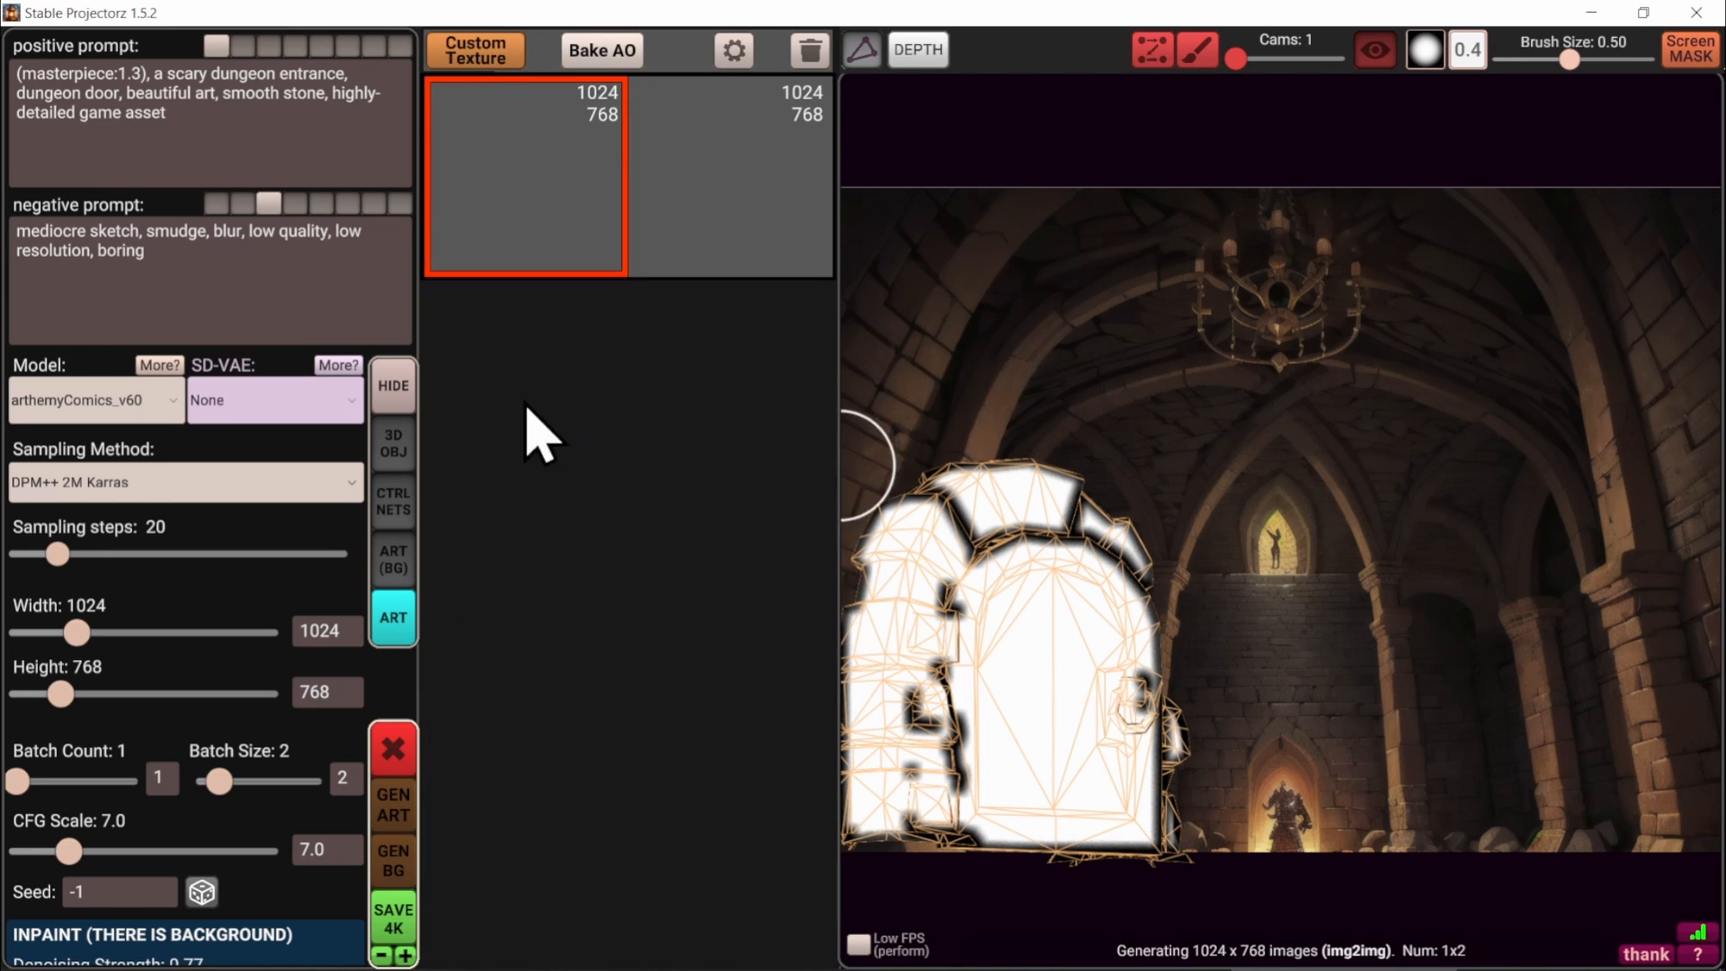
pyautogui.moveTo(582, 214)
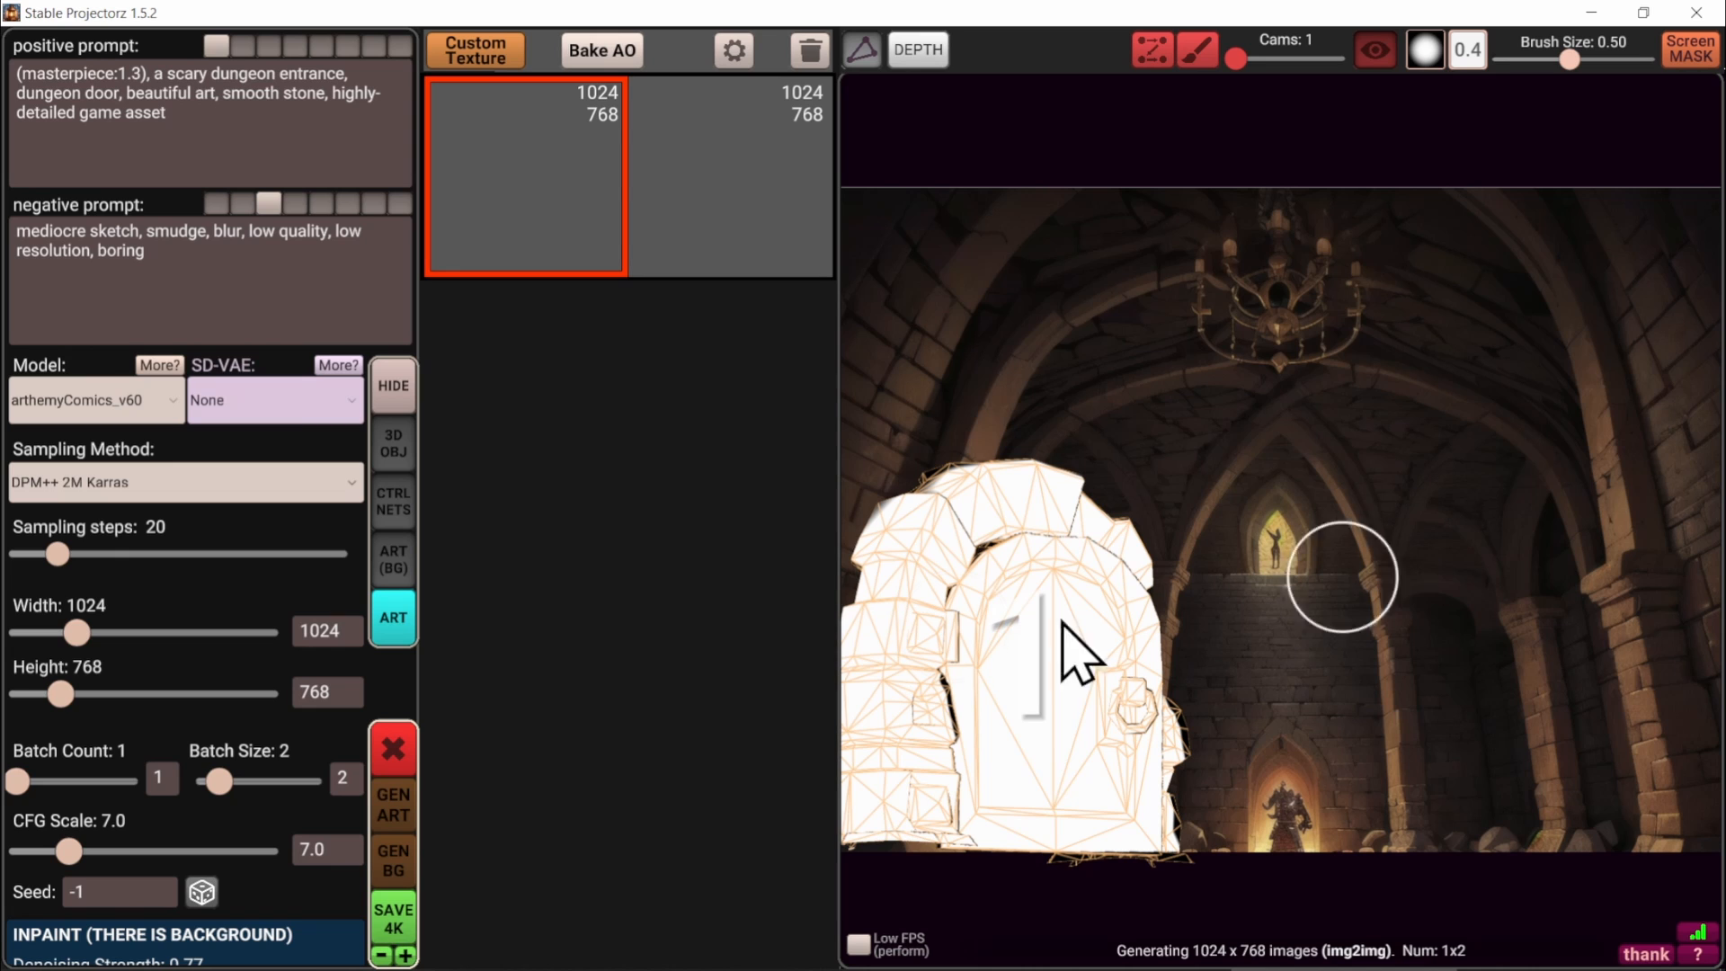
pyautogui.scroll(-3, 181, 478)
pyautogui.scroll(-1, 305, 845)
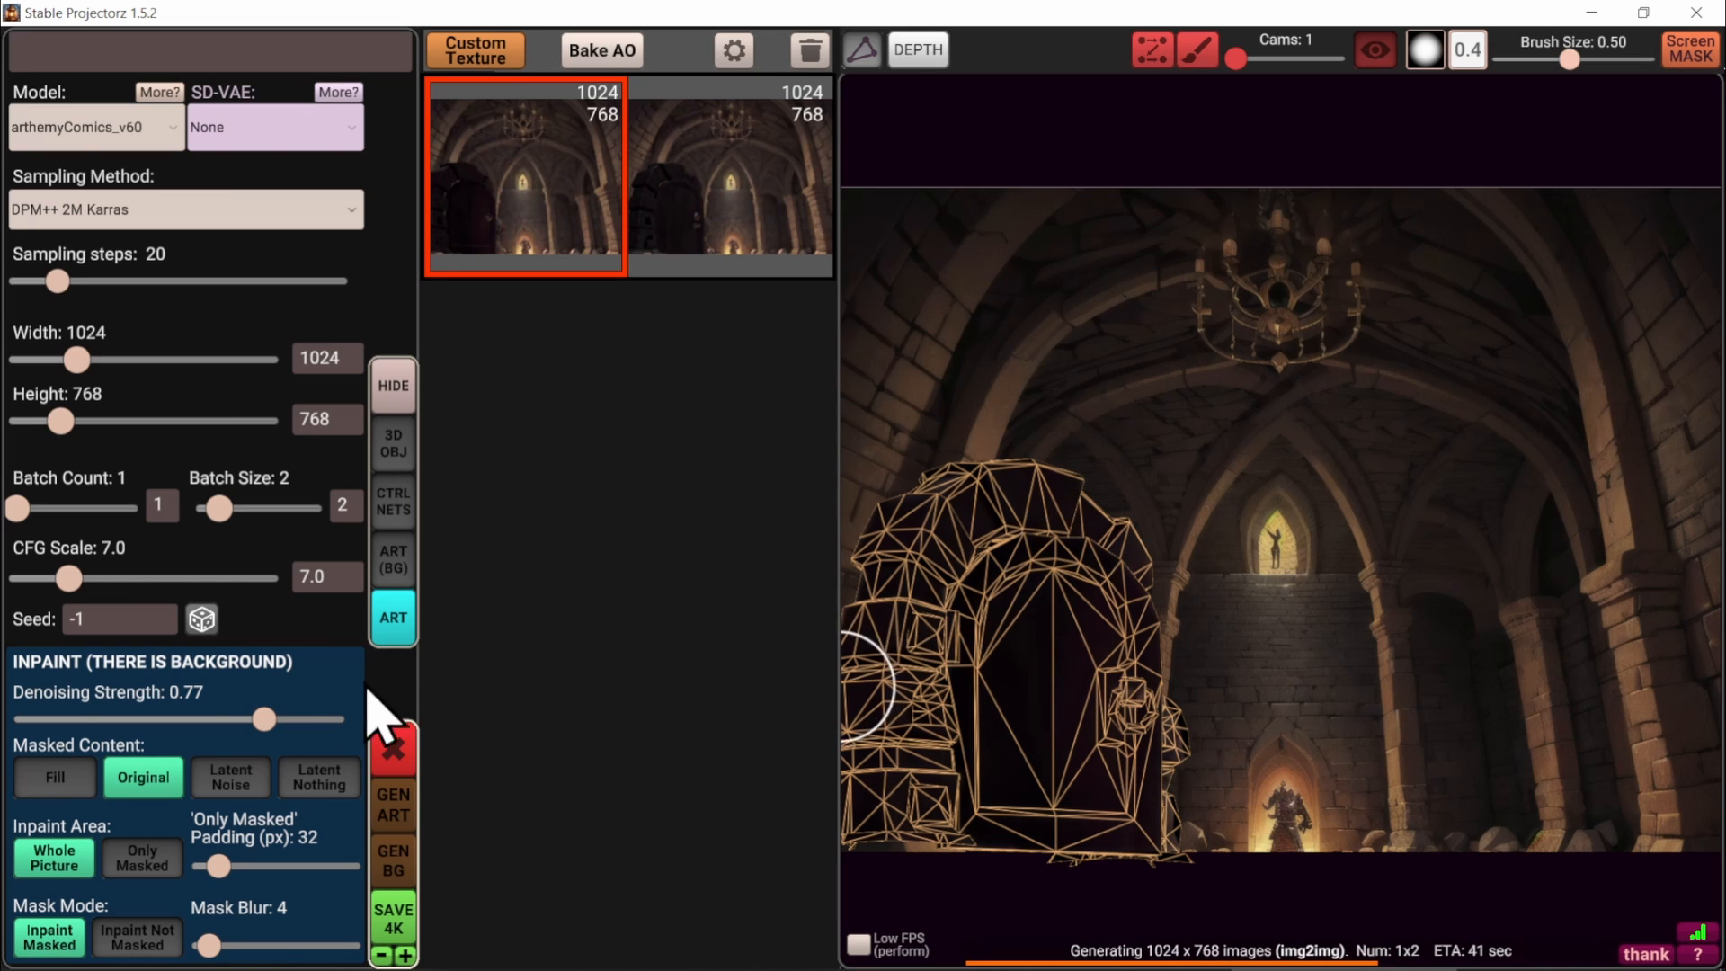
pyautogui.click(388, 760)
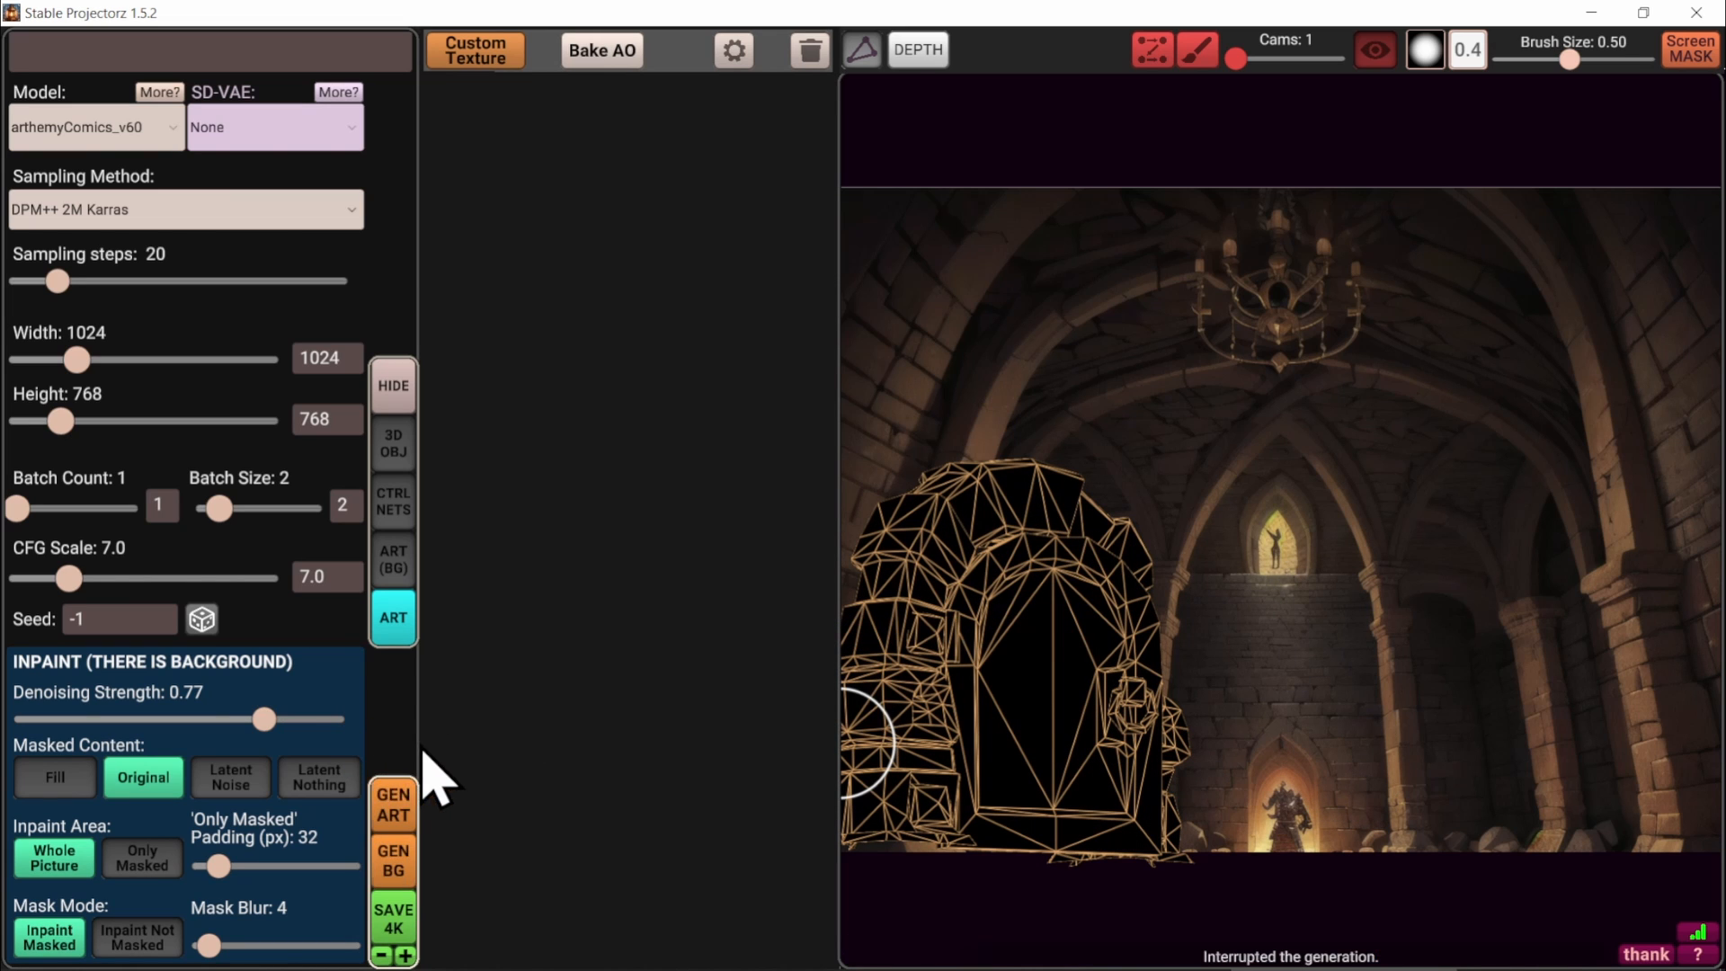
# Set the inpaint masked content to Latent Nothing with a denoising strength of 1.00 and generate the door art
pyautogui.click(320, 778)
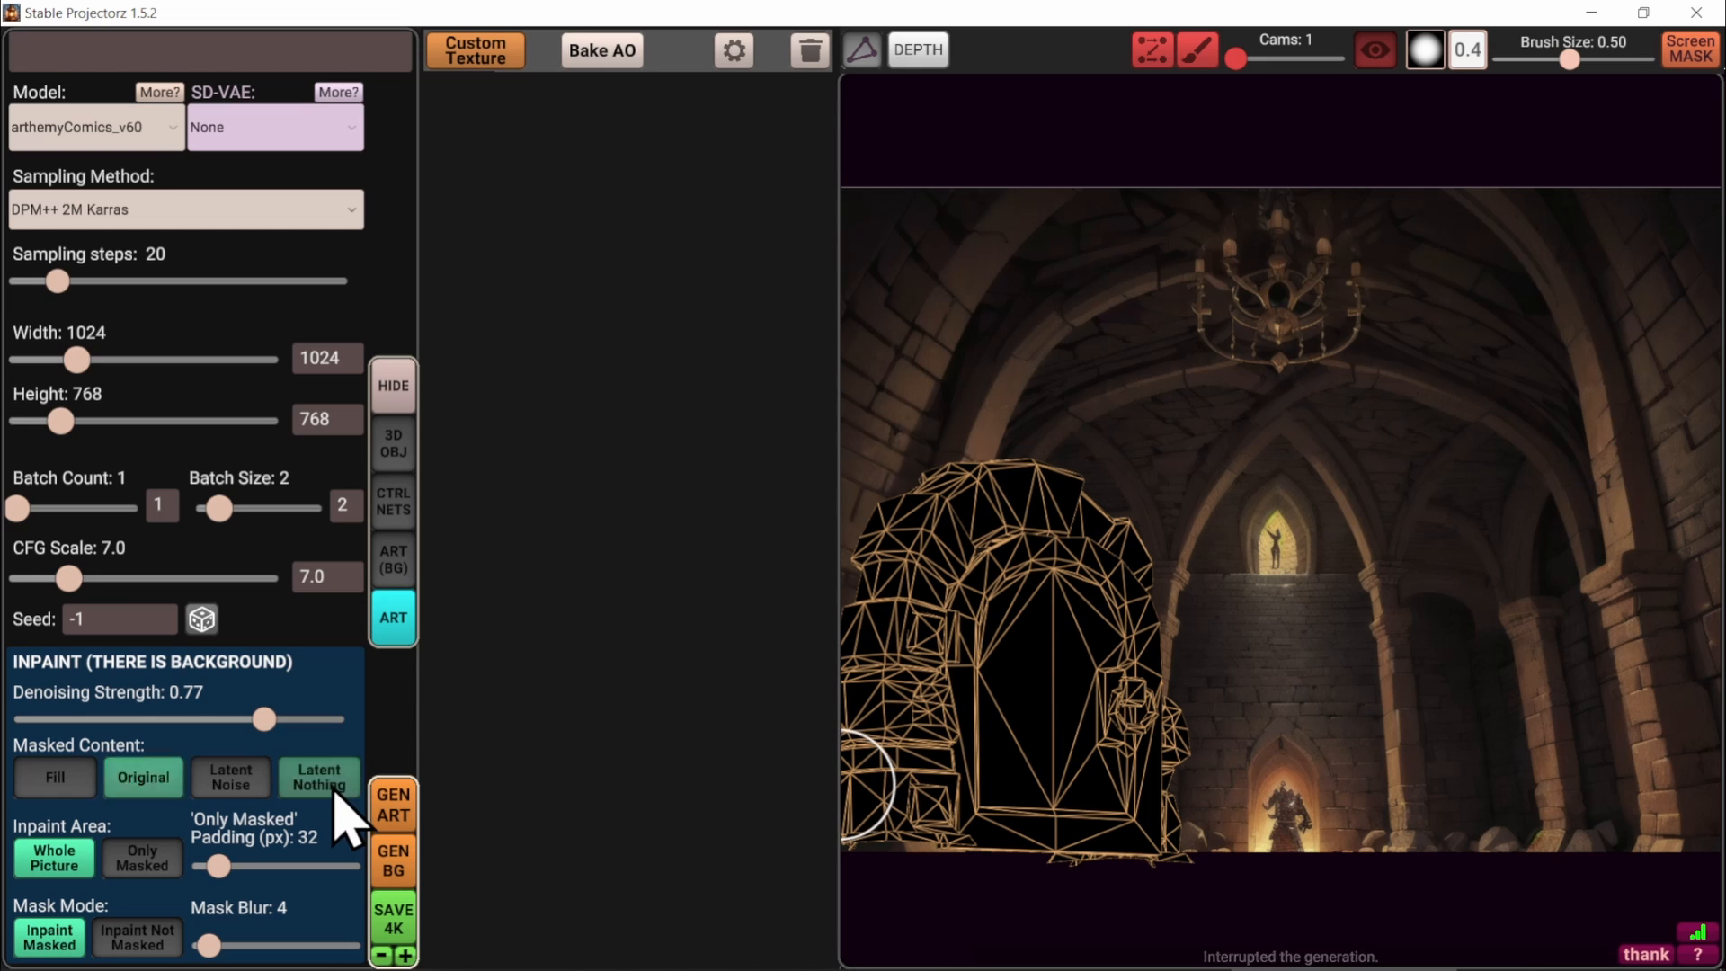
pyautogui.moveTo(263, 719); pyautogui.dragTo(362, 723)
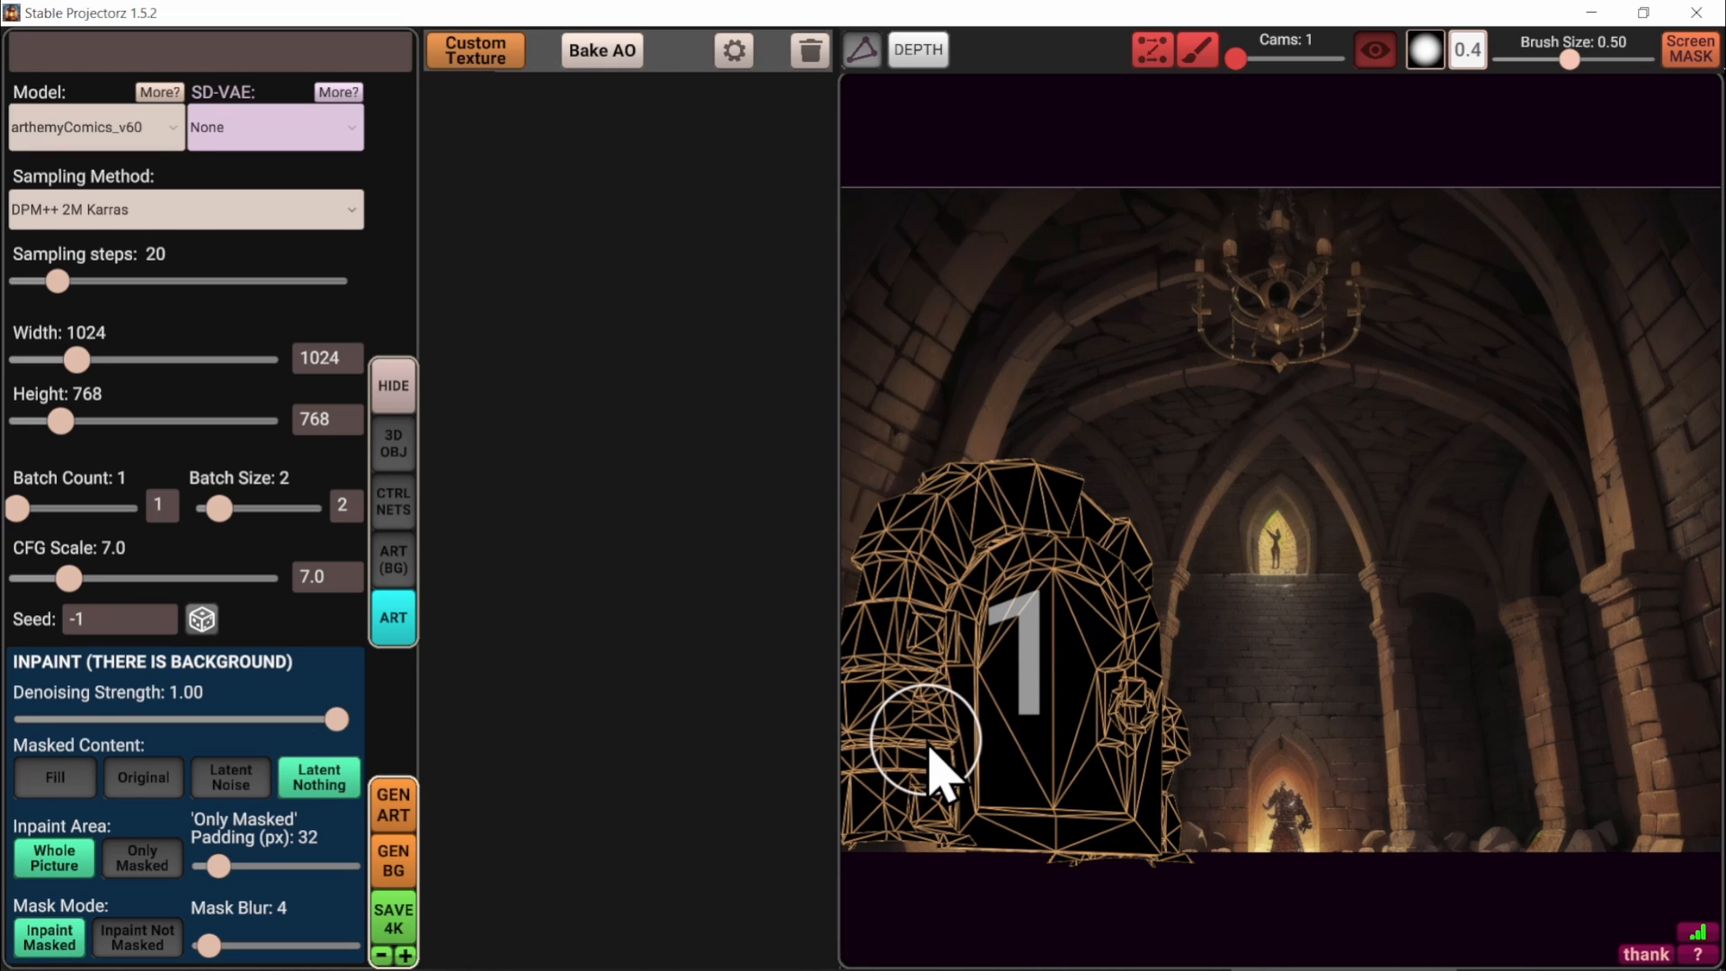
pyautogui.moveTo(336, 719)
pyautogui.mouseDown()
pyautogui.moveTo(320, 732)
pyautogui.moveTo(363, 725)
pyautogui.mouseUp()
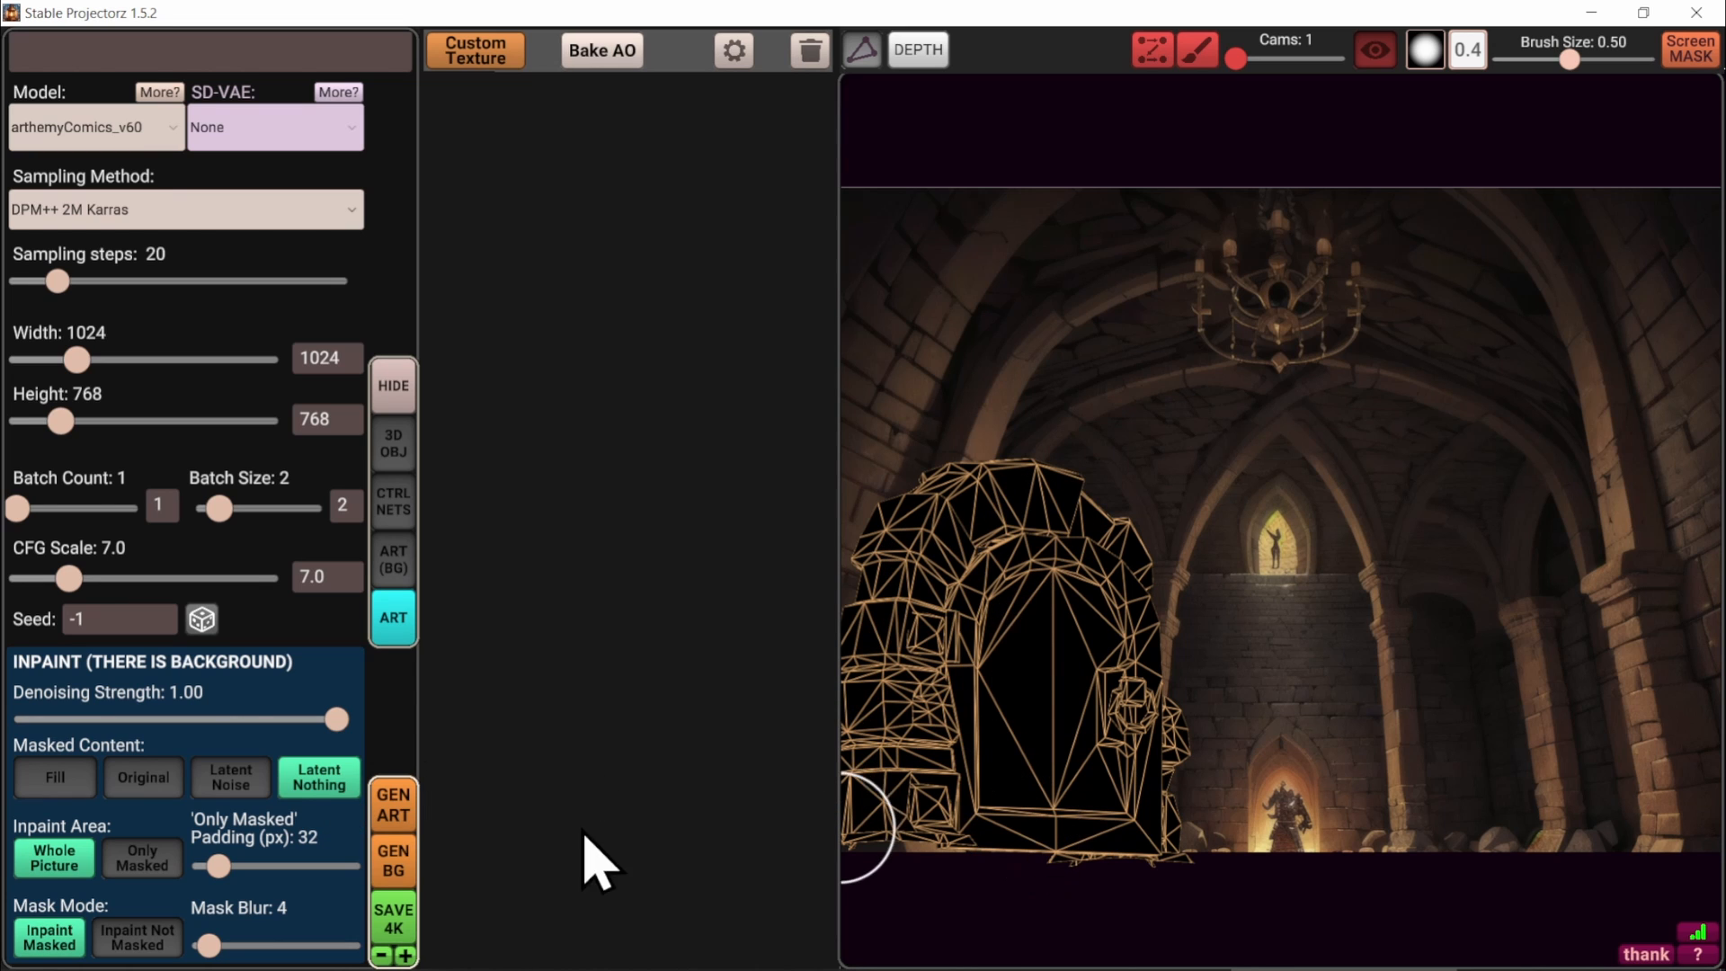
pyautogui.click(396, 813)
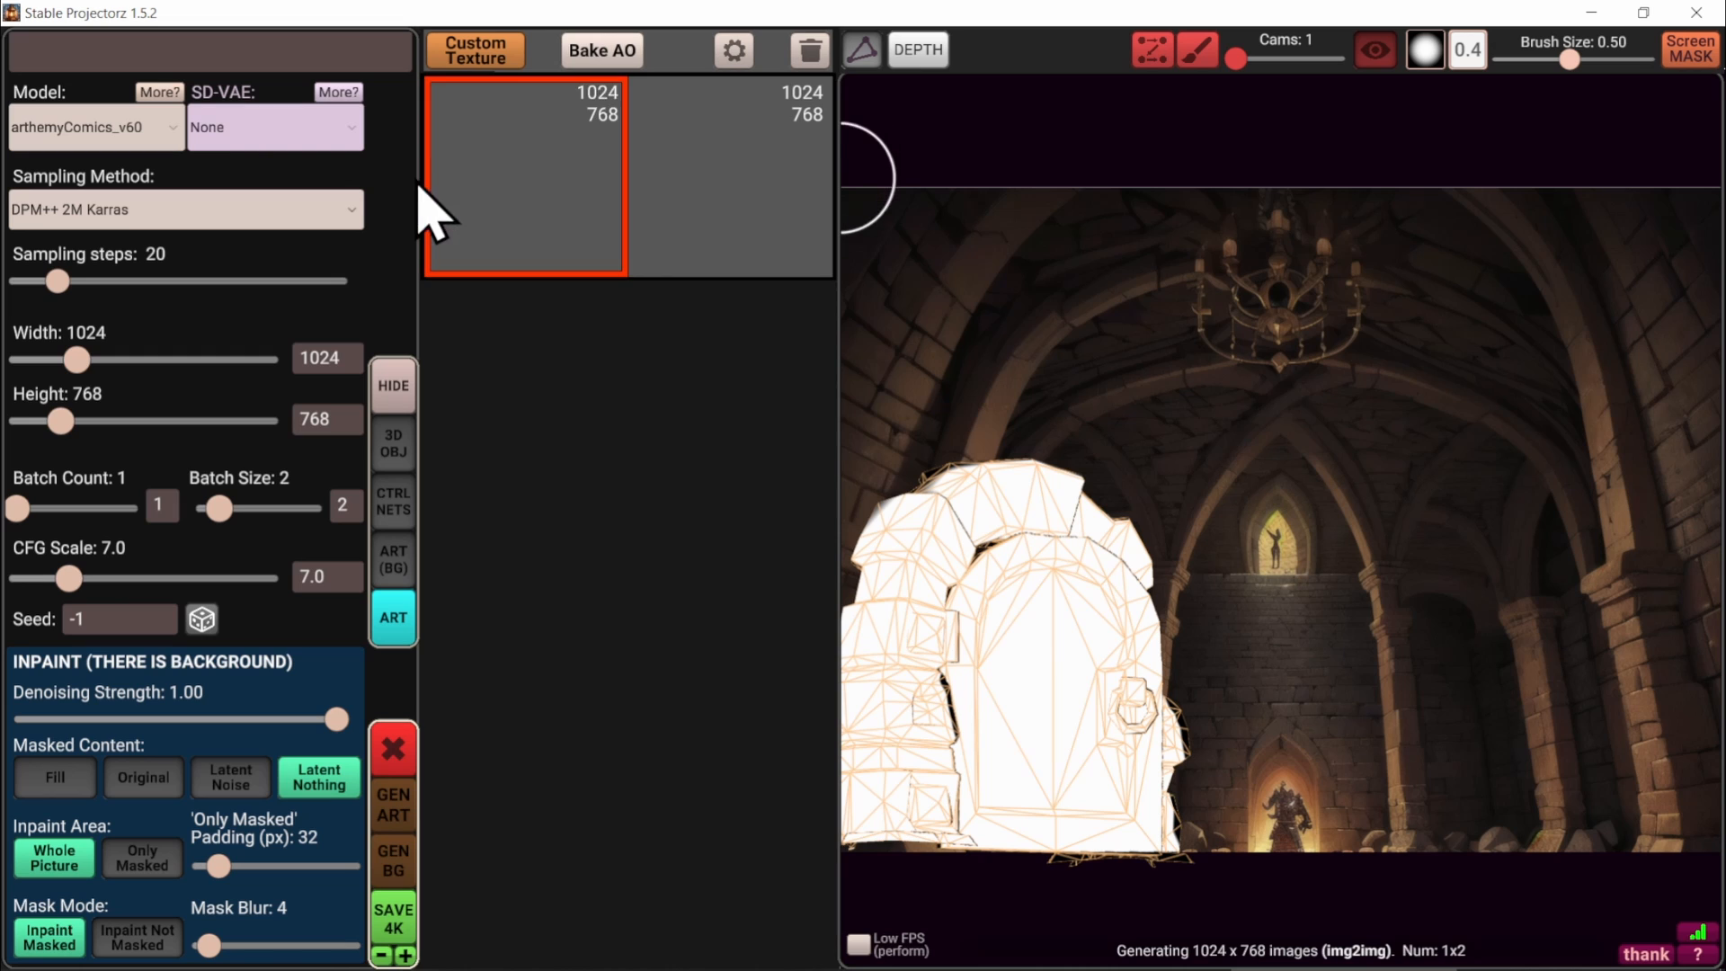
# Hide the wireframe and compare the two generated door textures against the dungeon background
pyautogui.click(867, 50)
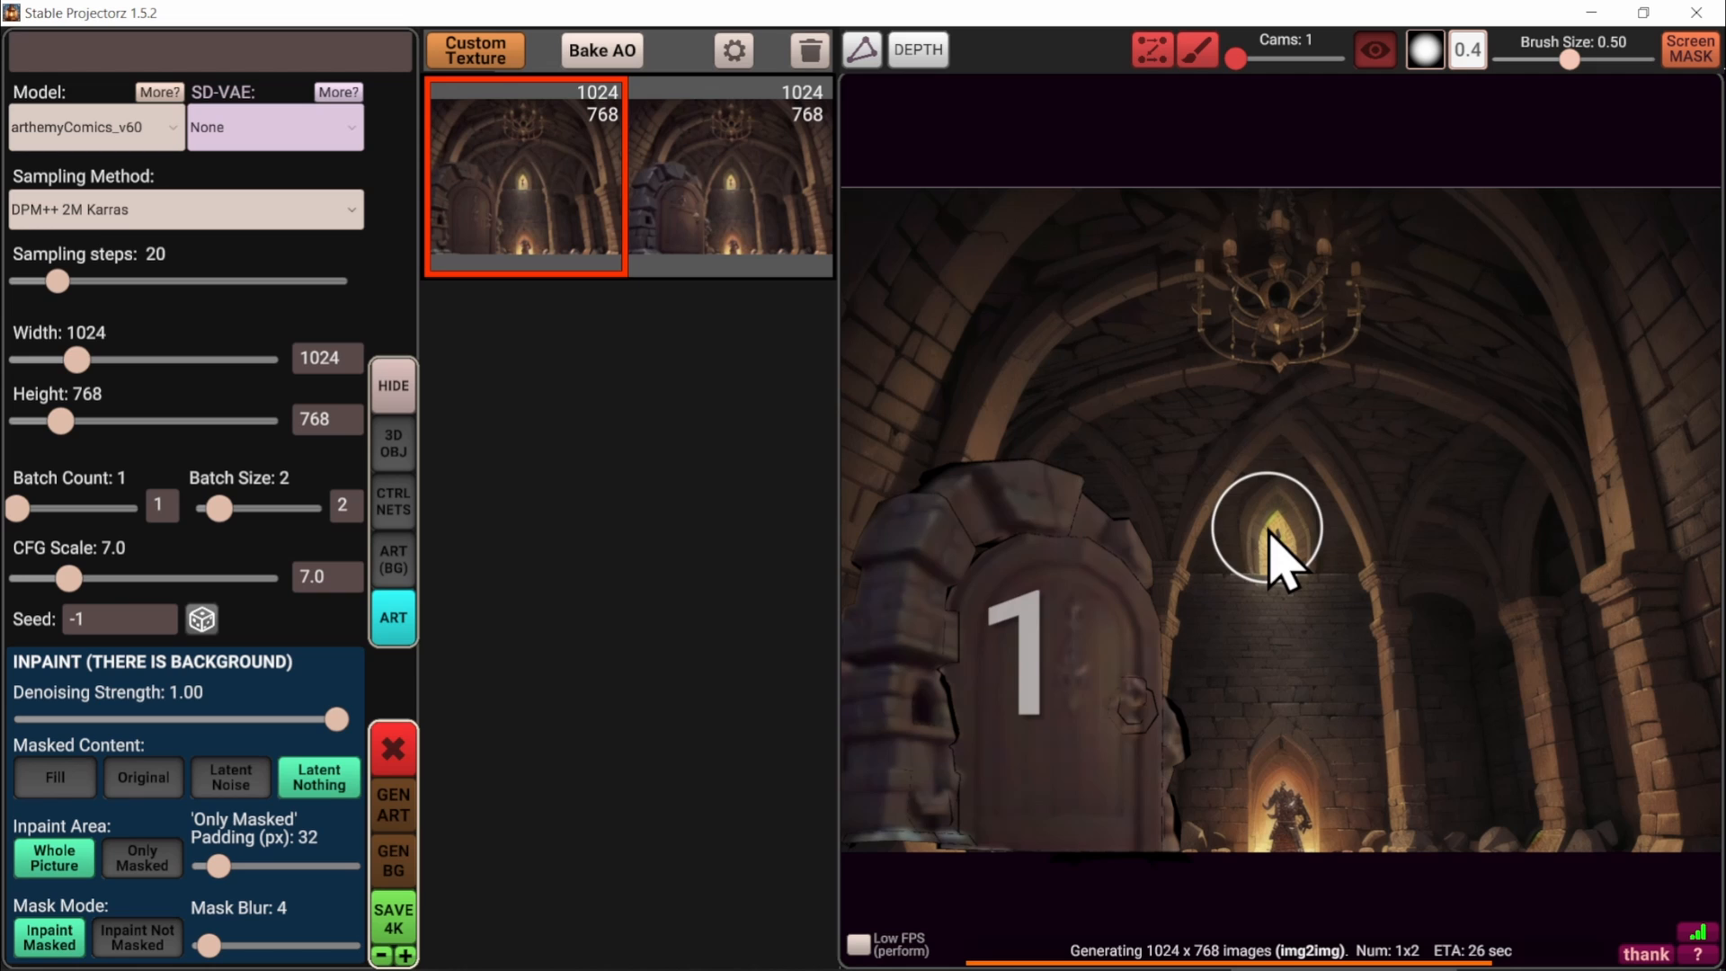
pyautogui.click(807, 212)
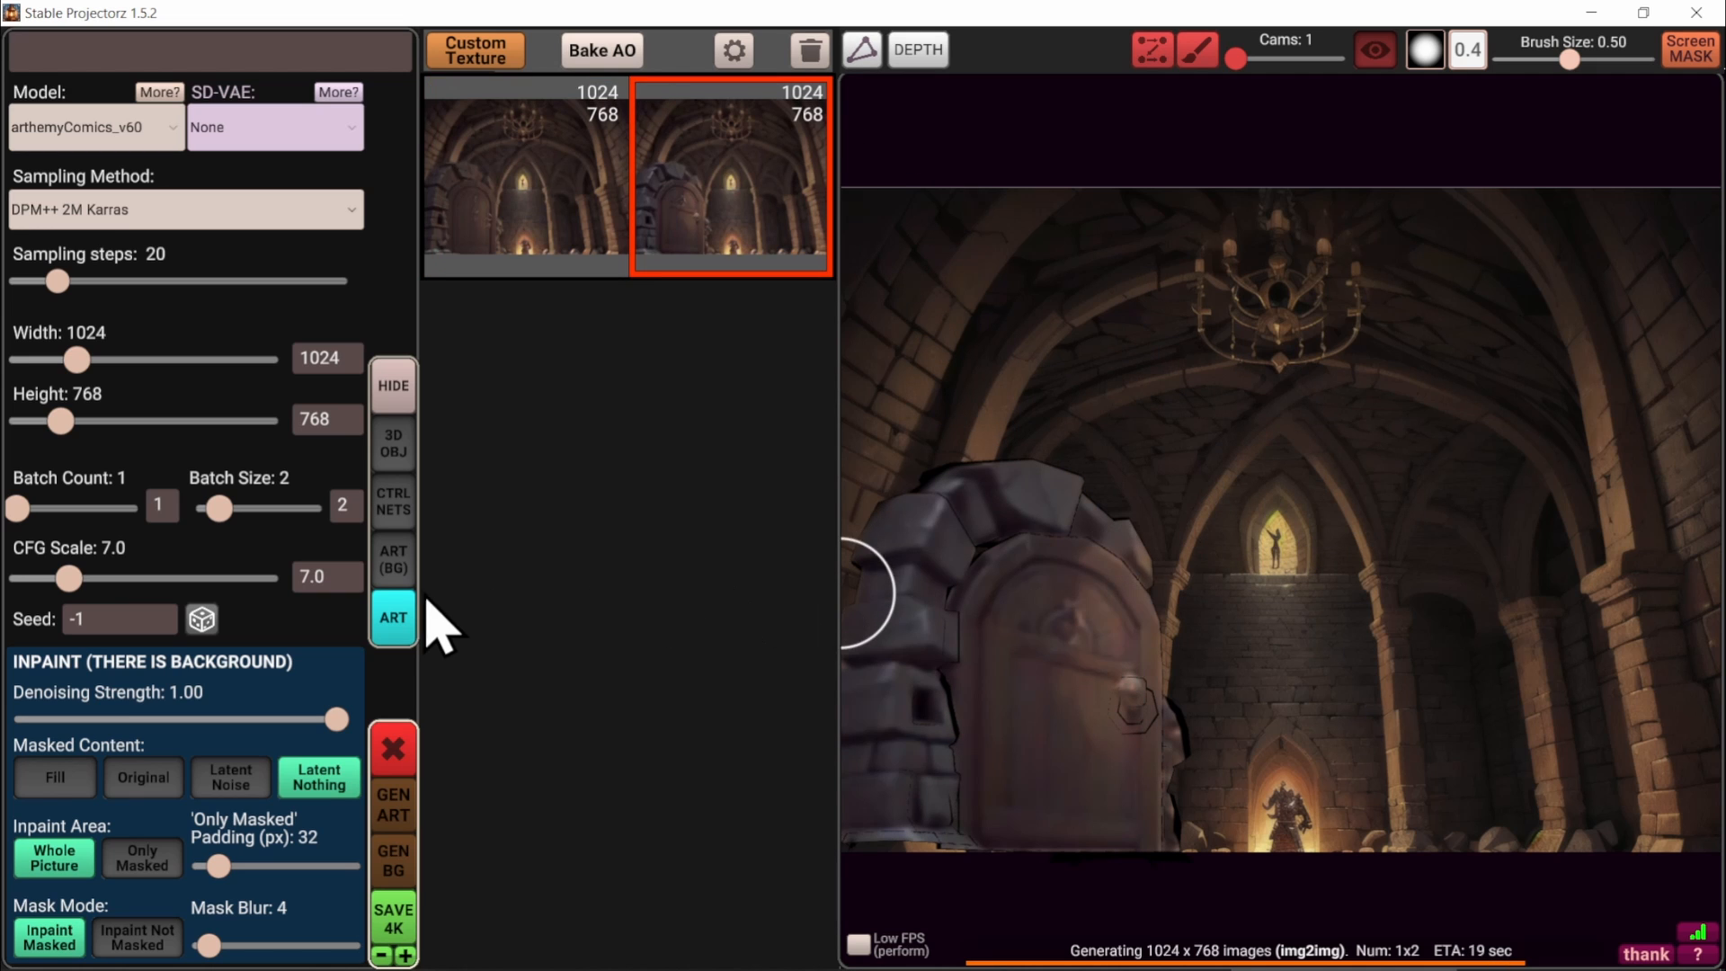
pyautogui.click(395, 562)
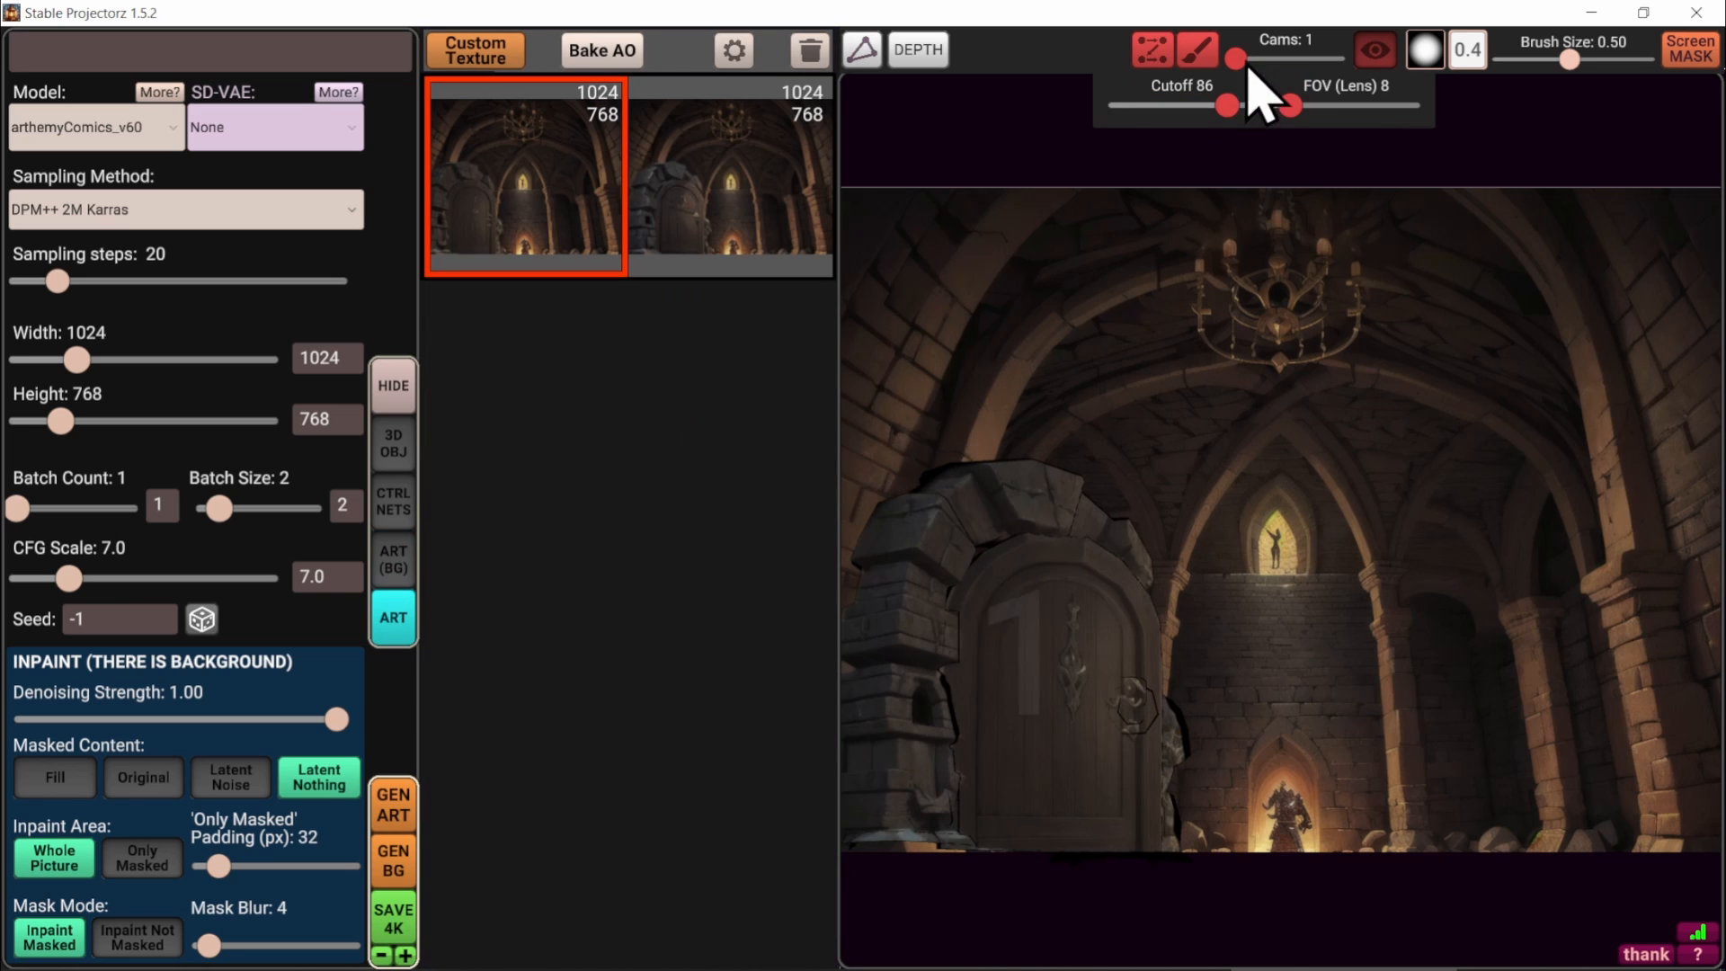
# Set the number of cameras to 4 and angle the doors in views 1, 2 and 3 differently
pyautogui.moveTo(1242, 63); pyautogui.dragTo(1295, 59)
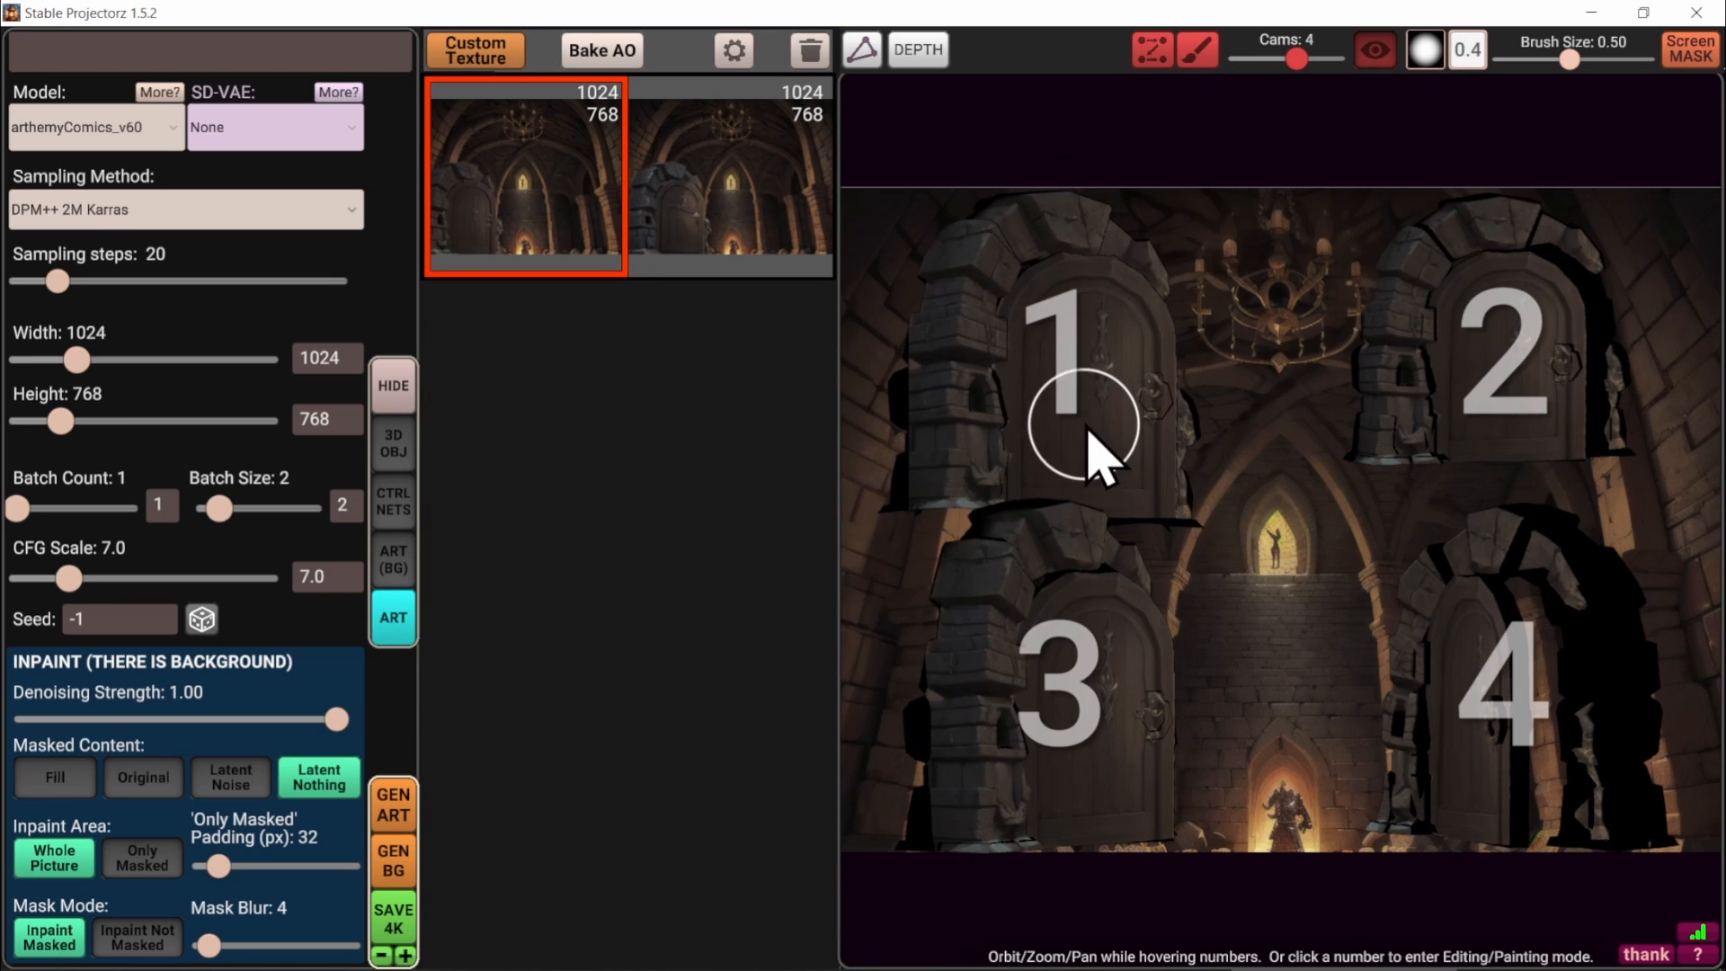
pyautogui.scroll(-2, 1068, 727)
pyautogui.moveTo(1078, 709); pyautogui.dragTo(1104, 720, button='middle')
pyautogui.keyDown('alt'); pyautogui.moveTo(1130, 718); pyautogui.dragTo(1090, 771); pyautogui.keyUp('alt')
pyautogui.press('w')
pyautogui.keyDown('alt'); pyautogui.moveTo(1141, 417); pyautogui.dragTo(1036, 420); pyautogui.keyUp('alt')
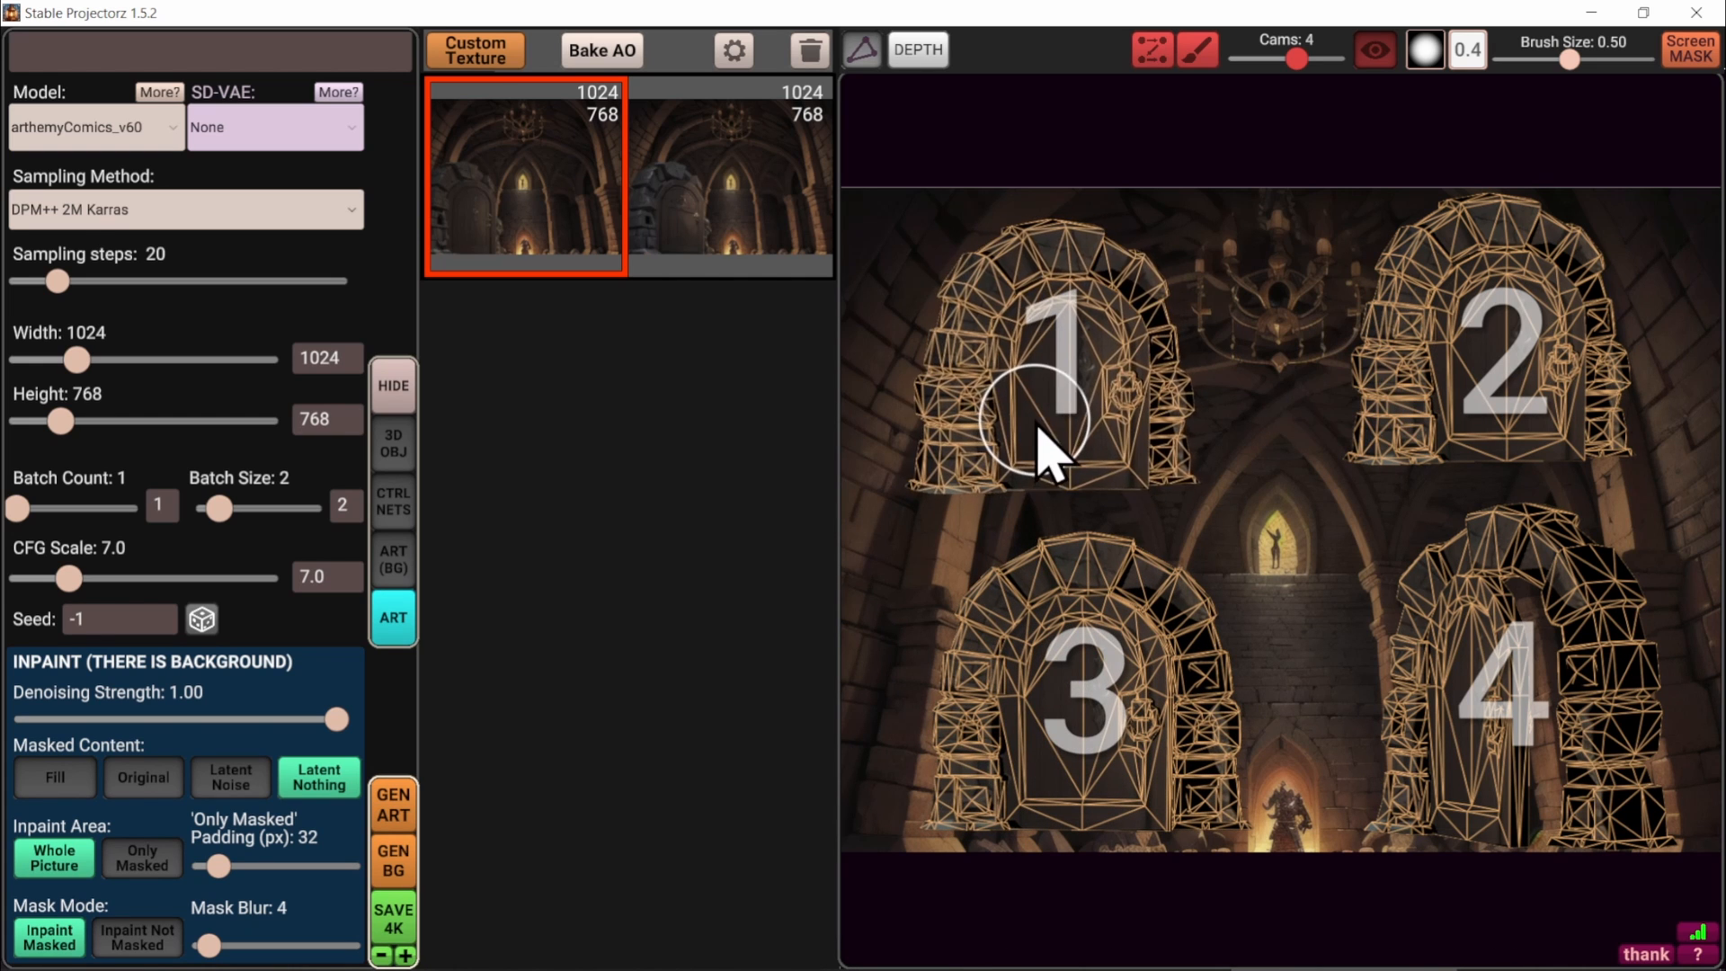
pyautogui.scroll(2, 1079, 410)
pyautogui.scroll(-2, 1085, 415)
pyautogui.keyDown('alt'); pyautogui.moveTo(1553, 397); pyautogui.dragTo(1495, 427); pyautogui.keyUp('alt')
pyautogui.scroll(2, 1501, 378)
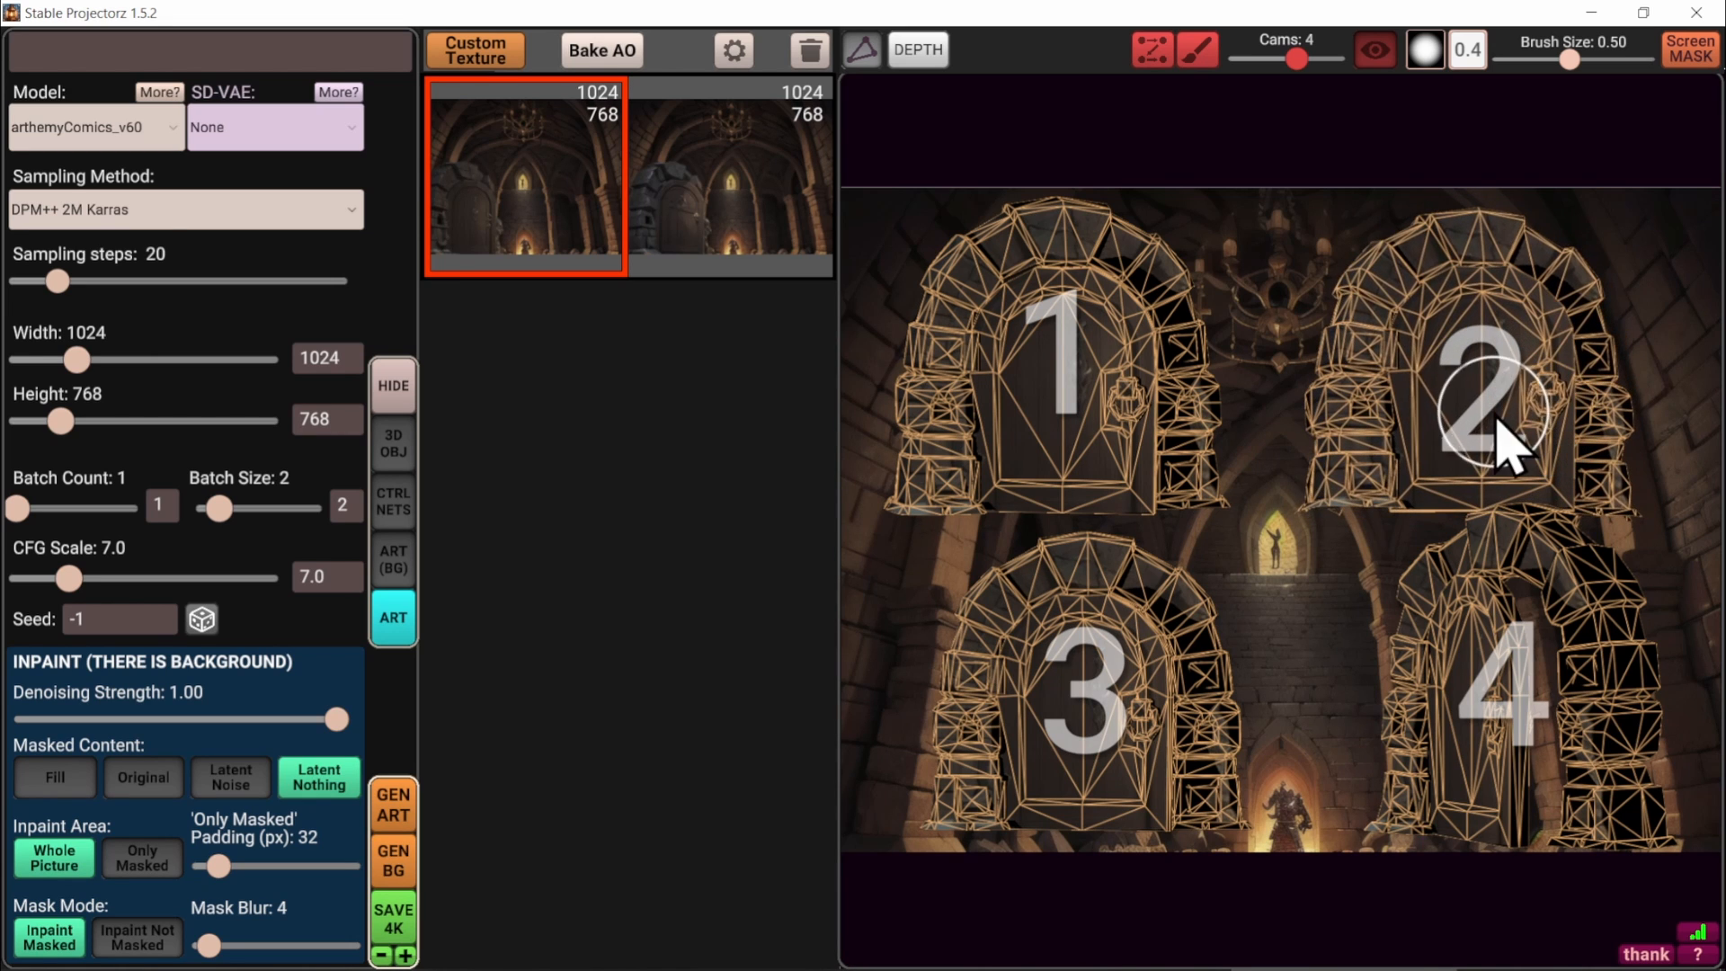
# Spread the four door views apart, with view 1 near the center, view 2 at the far left, and view 4 turned toward the right edge
pyautogui.moveTo(1167, 661)
pyautogui.keyDown('alt'); pyautogui.mouseDown()
pyautogui.moveTo(1144, 720)
pyautogui.moveTo(1237, 743)
pyautogui.moveTo(1098, 713)
pyautogui.moveTo(1117, 724)
pyautogui.moveTo(1086, 730)
pyautogui.mouseUp(); pyautogui.keyUp('alt')
pyautogui.moveTo(1085, 730); pyautogui.dragTo(1060, 736, button='middle')
pyautogui.moveTo(1074, 362); pyautogui.dragTo(1288, 543, button='middle')
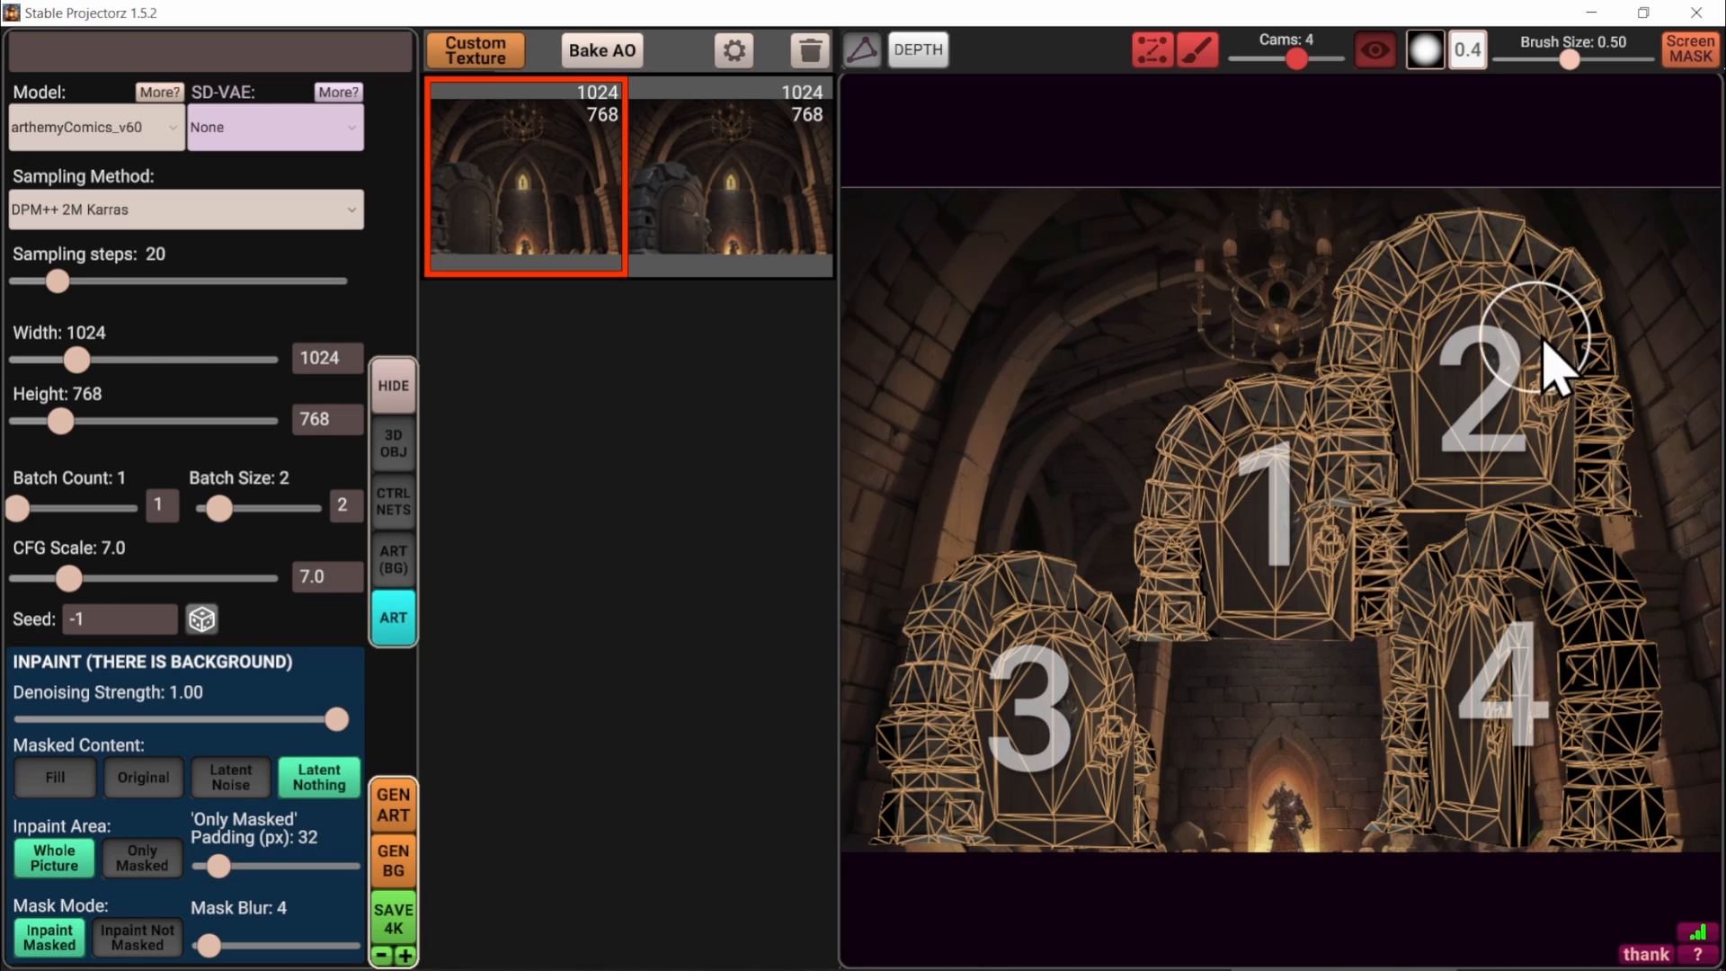
pyautogui.moveTo(1452, 366); pyautogui.dragTo(960, 403, button='middle')
pyautogui.keyDown('alt'); pyautogui.moveTo(1648, 781); pyautogui.dragTo(1541, 705); pyautogui.keyUp('alt')
pyautogui.moveTo(1541, 705); pyautogui.dragTo(1594, 701, button='middle')
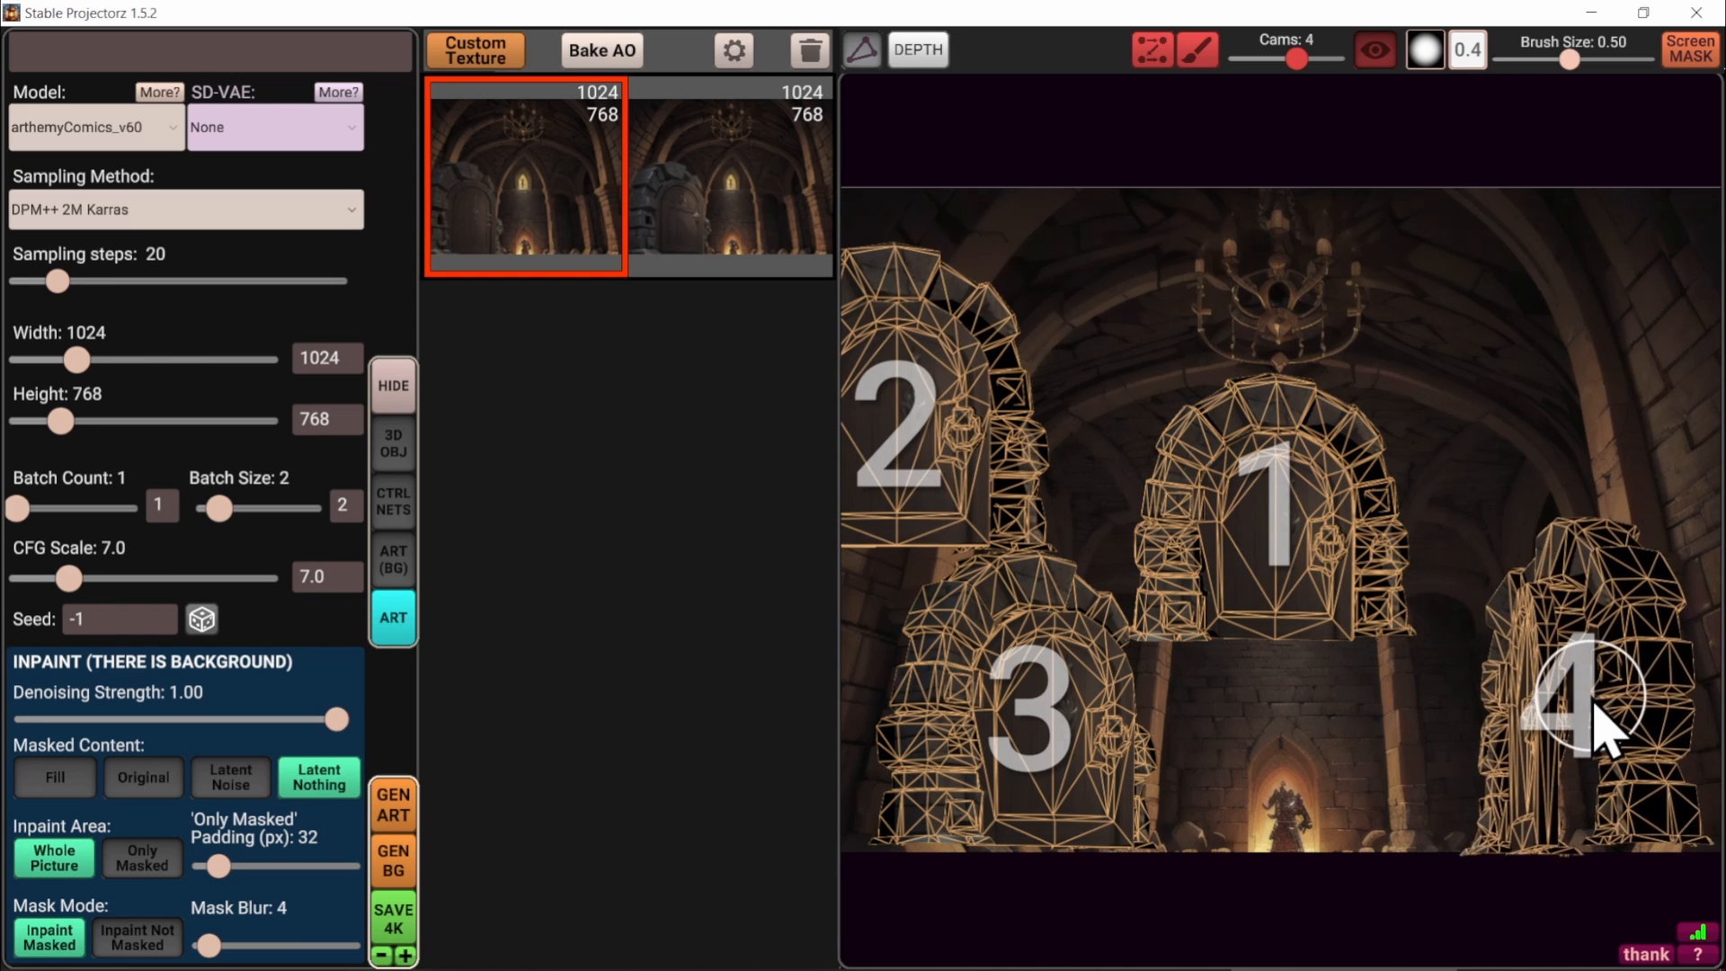
pyautogui.keyDown('alt'); pyautogui.moveTo(1594, 702); pyautogui.dragTo(1604, 707); pyautogui.keyUp('alt')
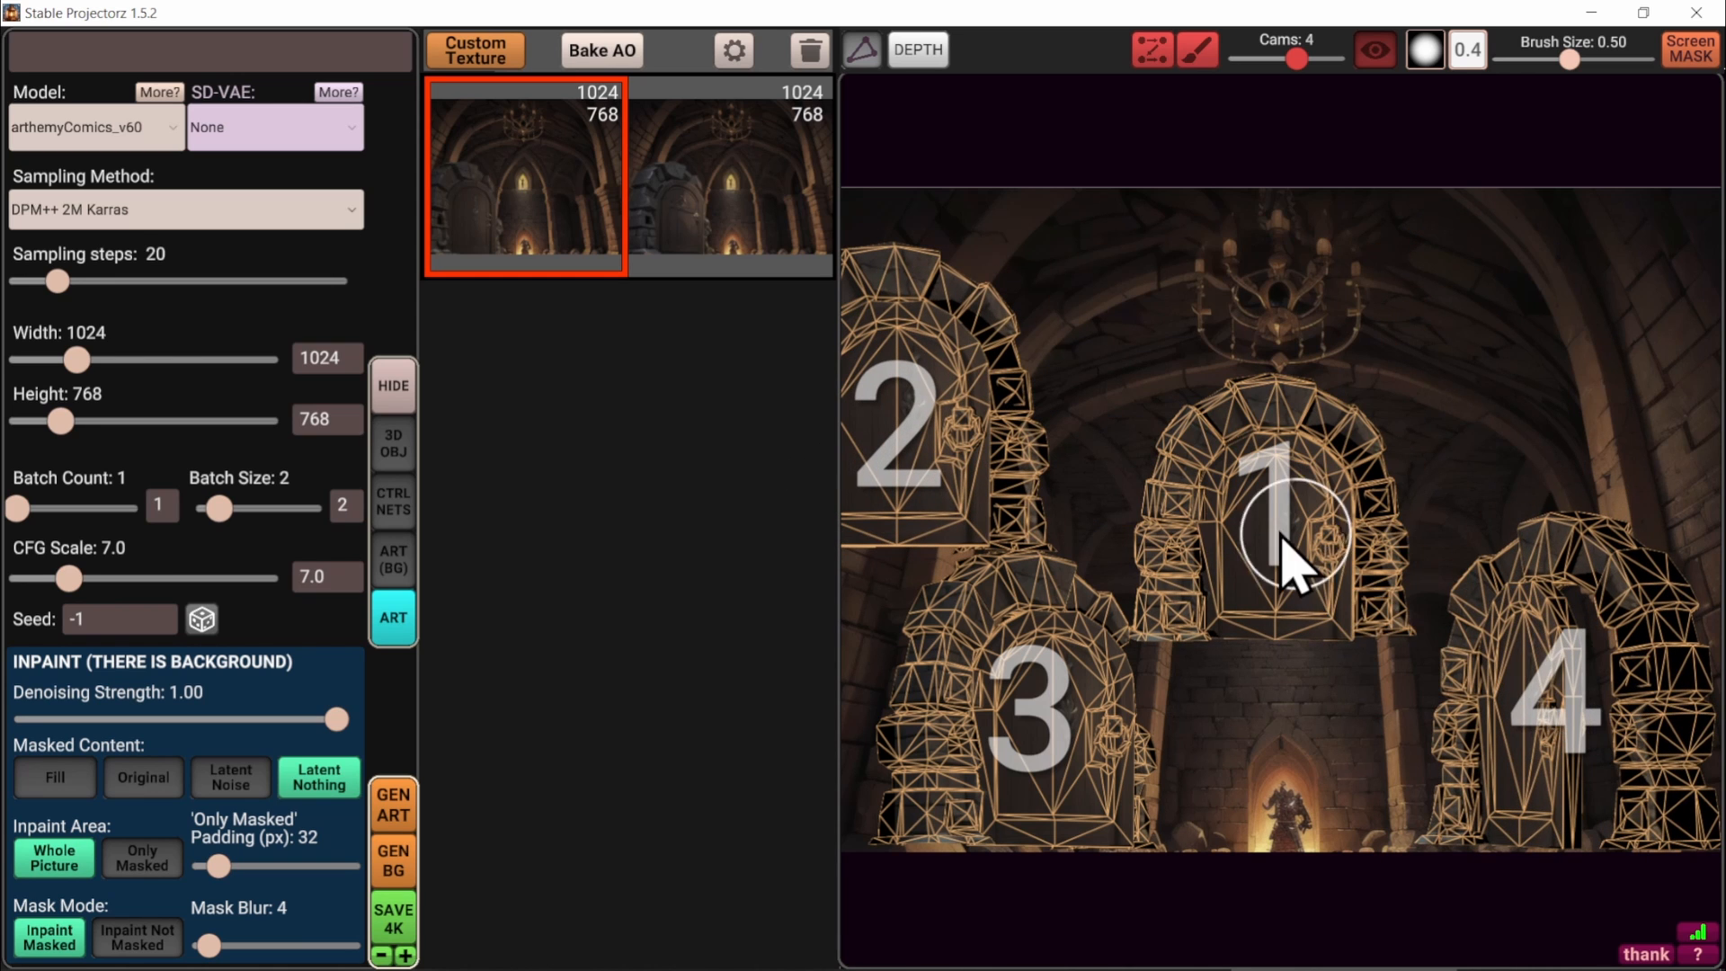
# Enlarge the door in view 1, place view 2 beside view 4, and return to a single camera
pyautogui.scroll(5, 1312, 521)
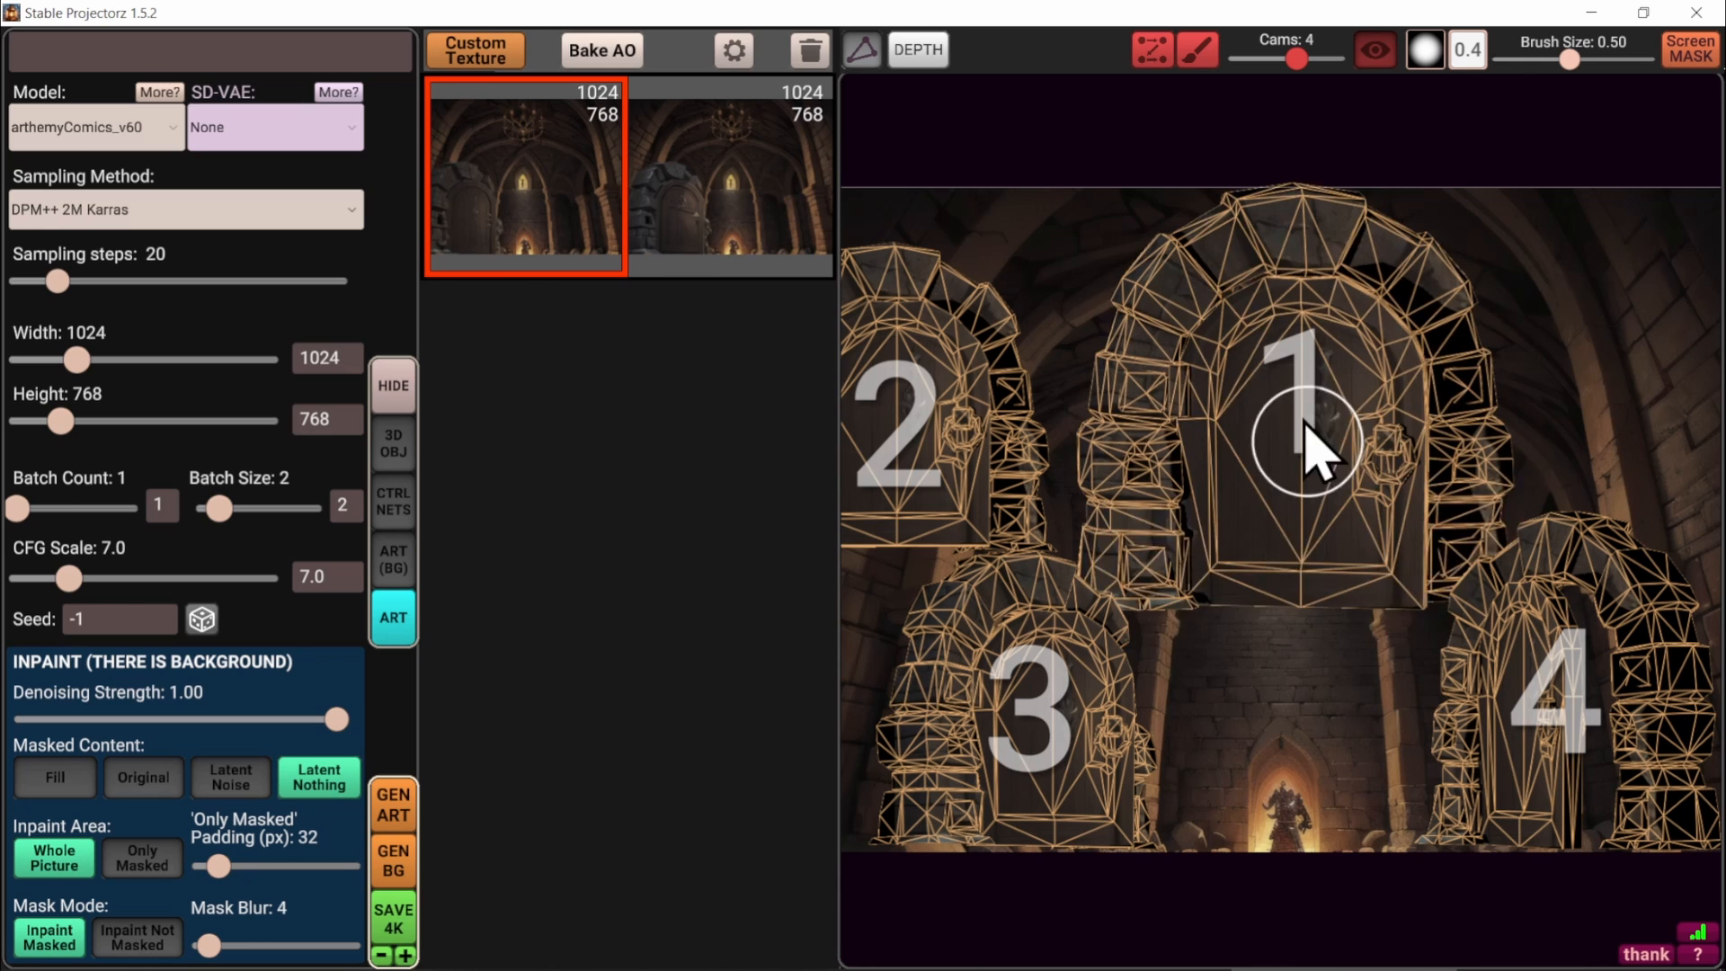
pyautogui.moveTo(1303, 420); pyautogui.dragTo(1309, 506, button='middle')
pyautogui.scroll(-3, 1339, 433)
pyautogui.moveTo(917, 430); pyautogui.dragTo(1415, 707)
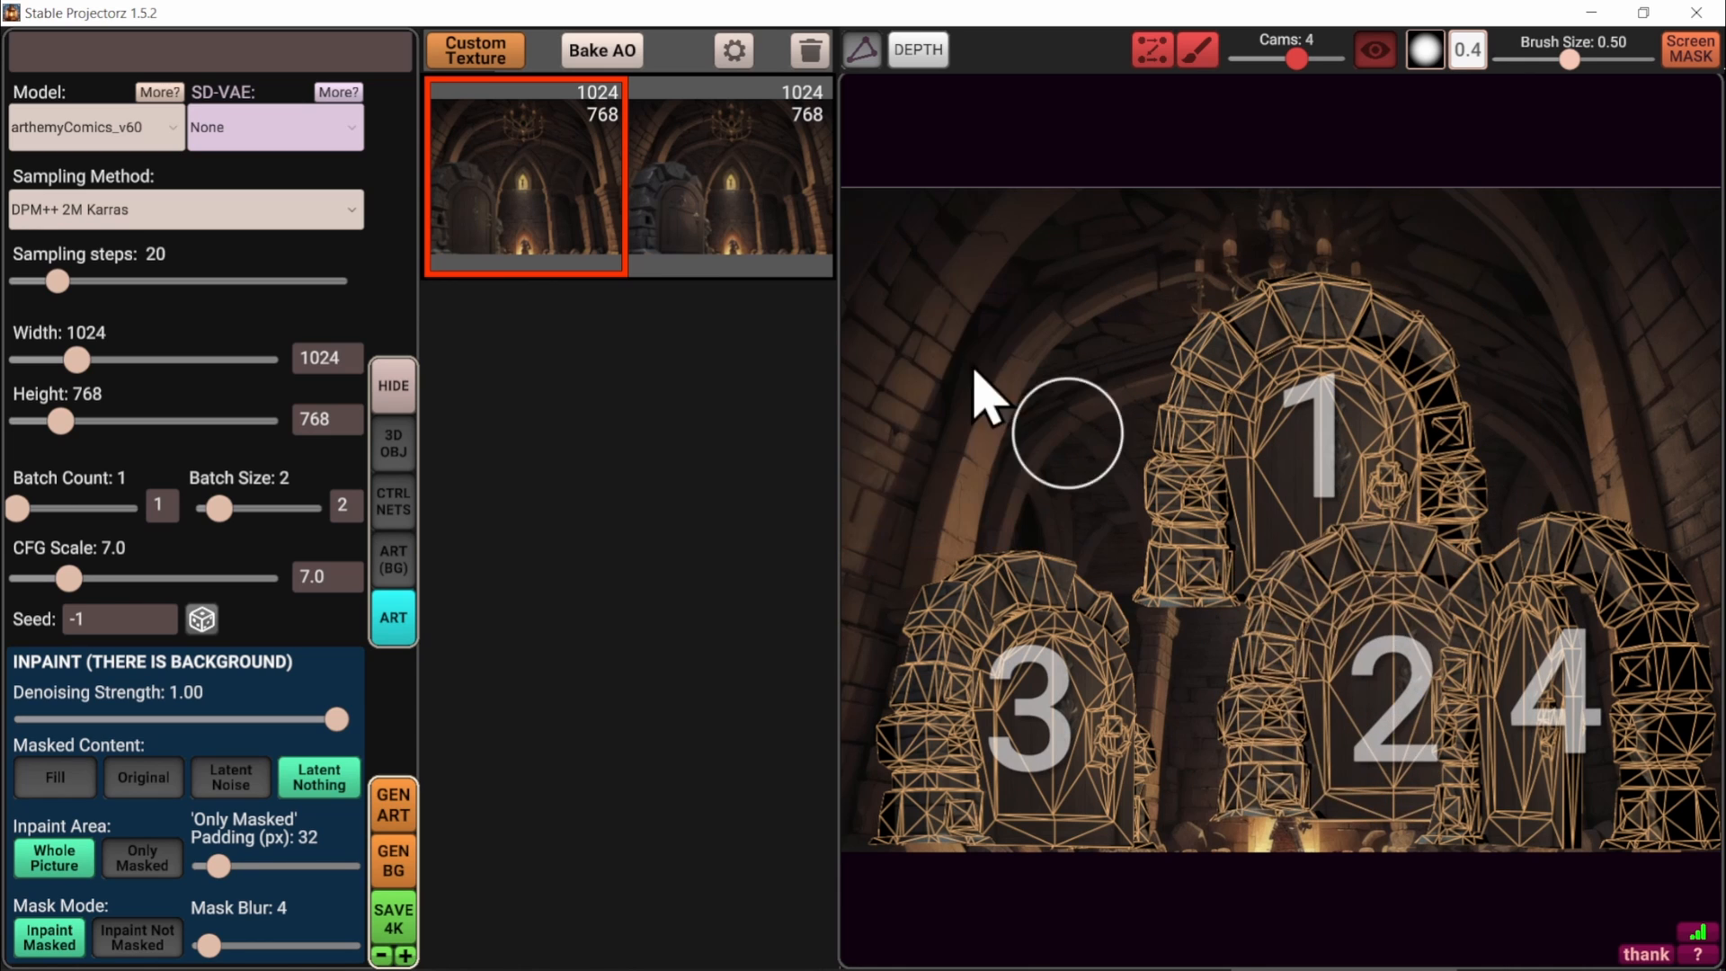
pyautogui.scroll(1, 1319, 396)
pyautogui.scroll(1, 1341, 426)
pyautogui.moveTo(1341, 427); pyautogui.dragTo(1348, 382)
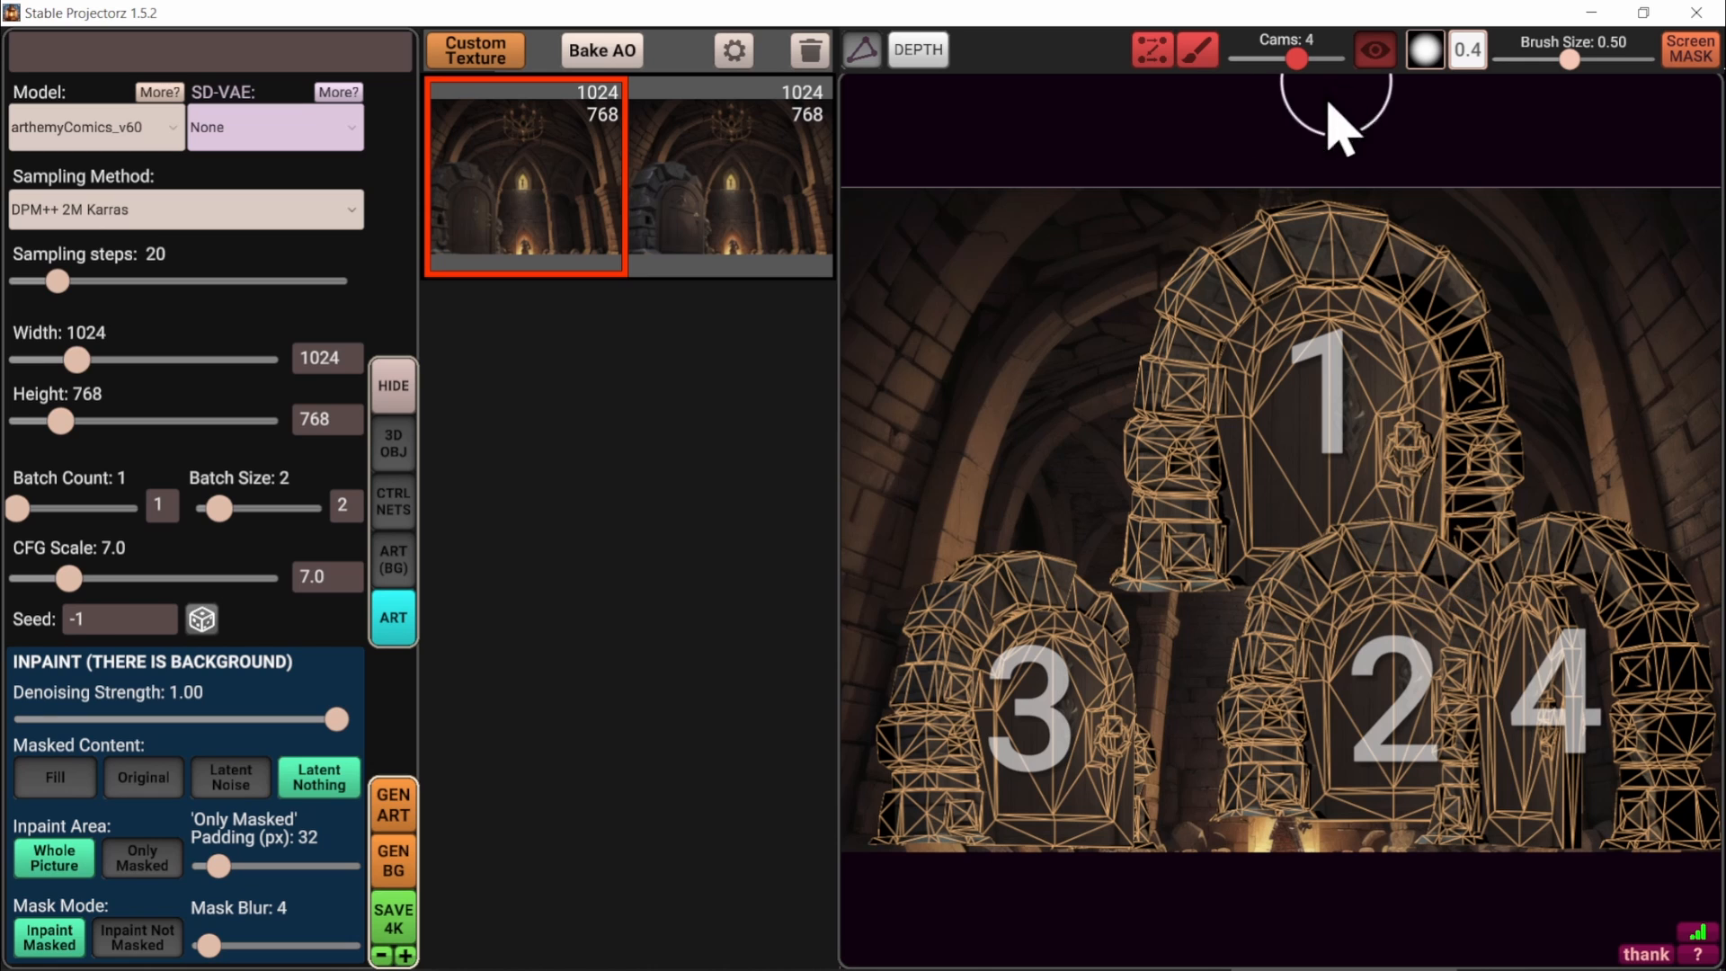
pyautogui.moveTo(1301, 63)
pyautogui.moveTo(1294, 58); pyautogui.dragTo(1236, 58)
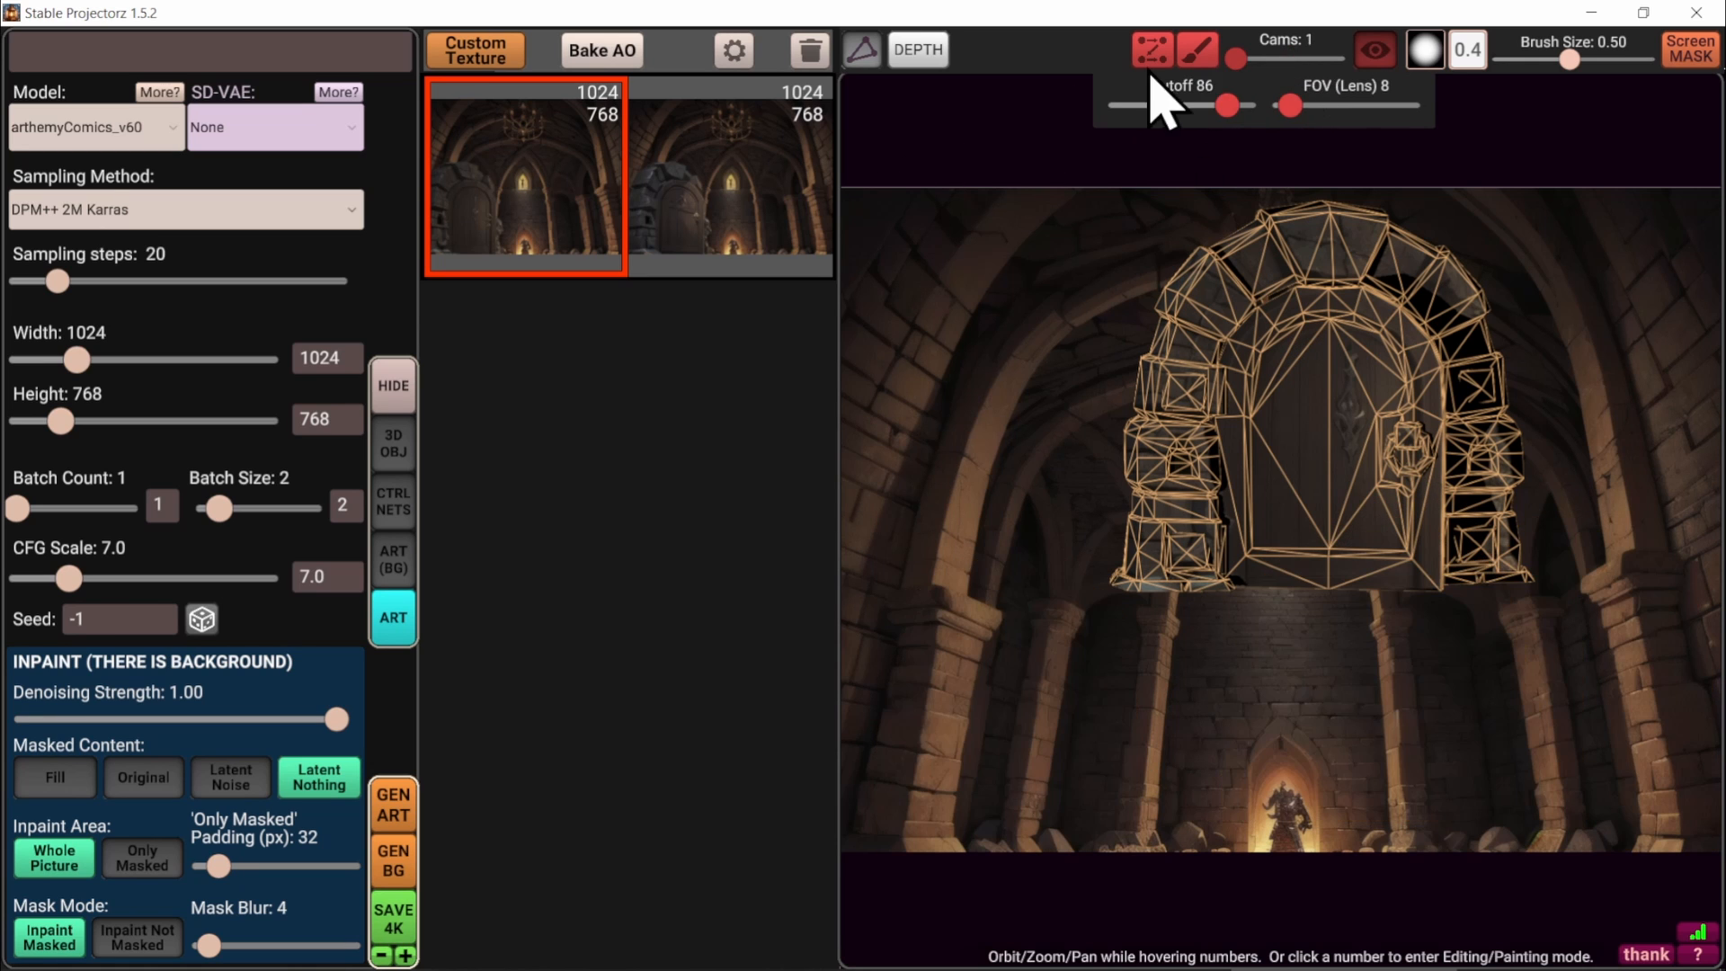
# Hide the wireframe and examine the door's projected texture coverage from different angles
pyautogui.scroll(2, 1252, 539)
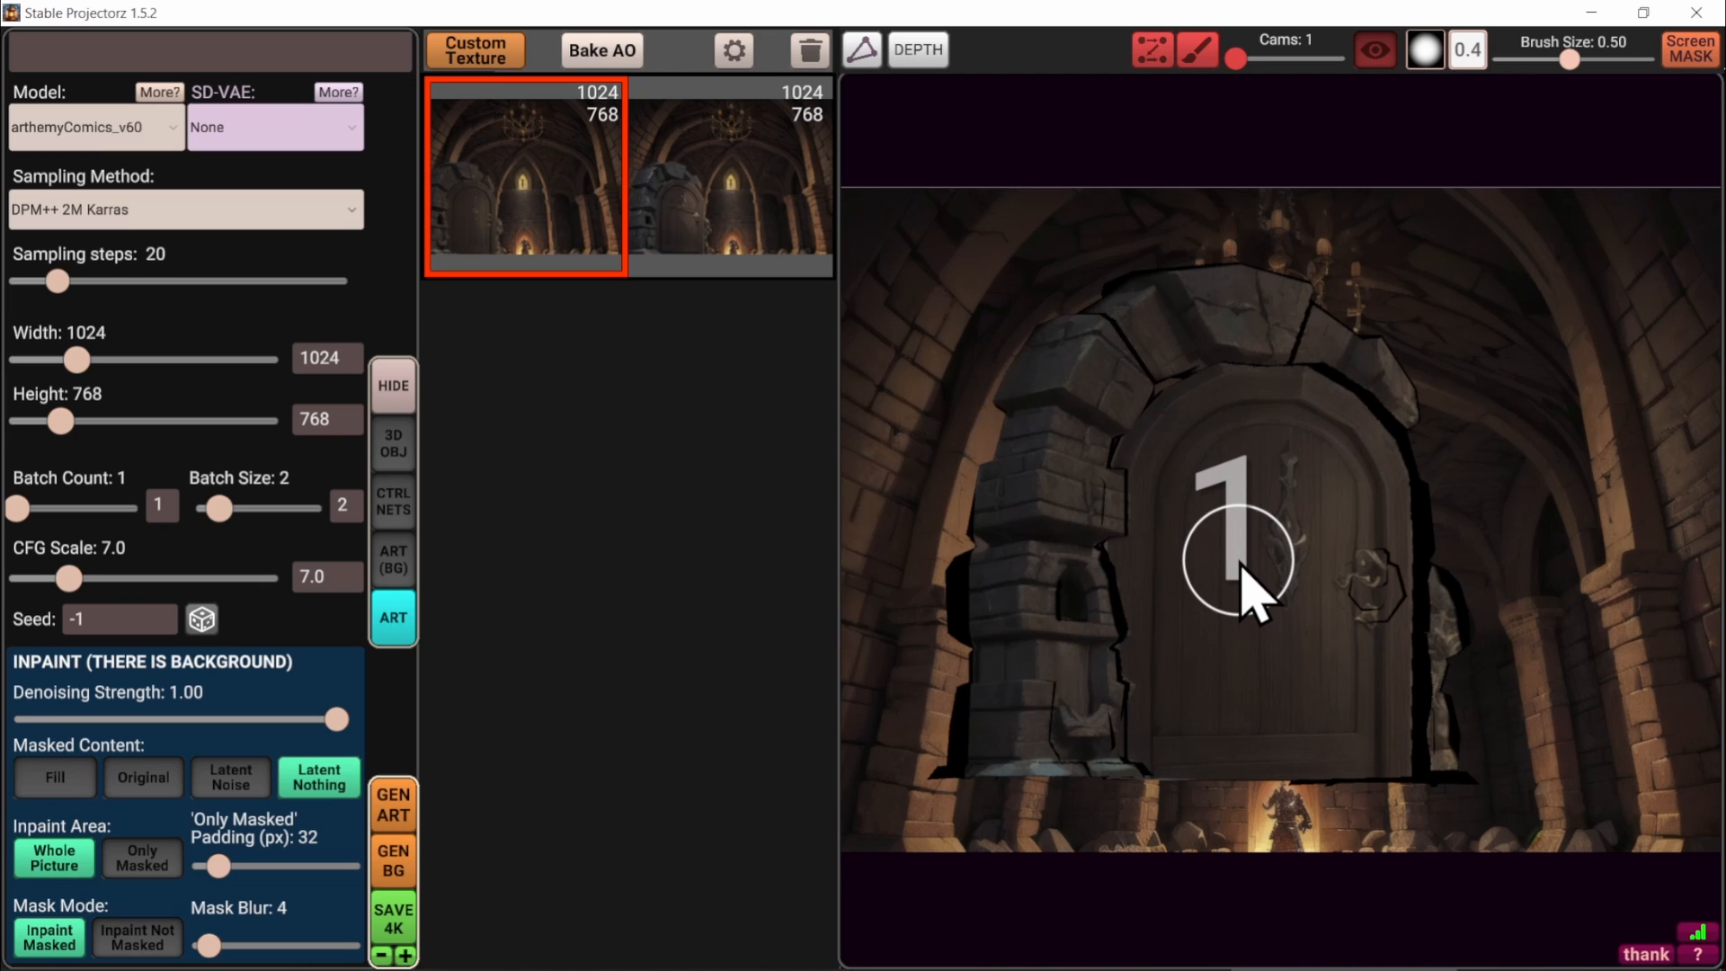
pyautogui.moveTo(1256, 108)
pyautogui.moveTo(1156, 558); pyautogui.dragTo(1501, 534, button='right')
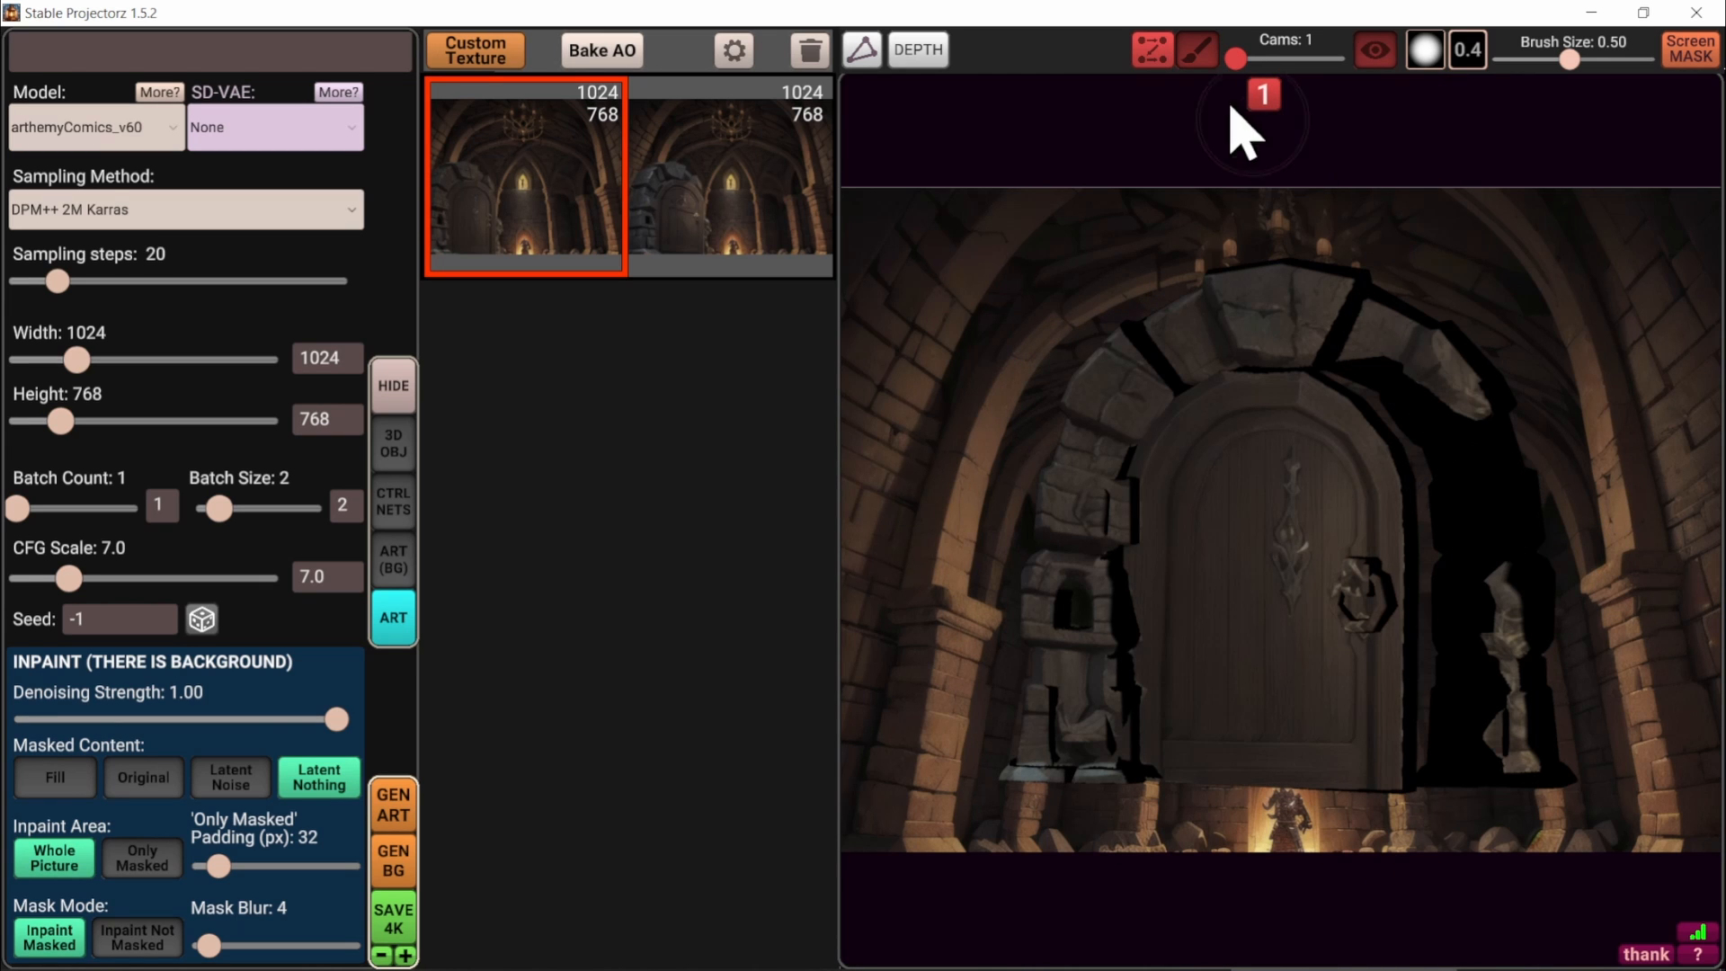
pyautogui.moveTo(1284, 384); pyautogui.dragTo(1338, 386, button='right')
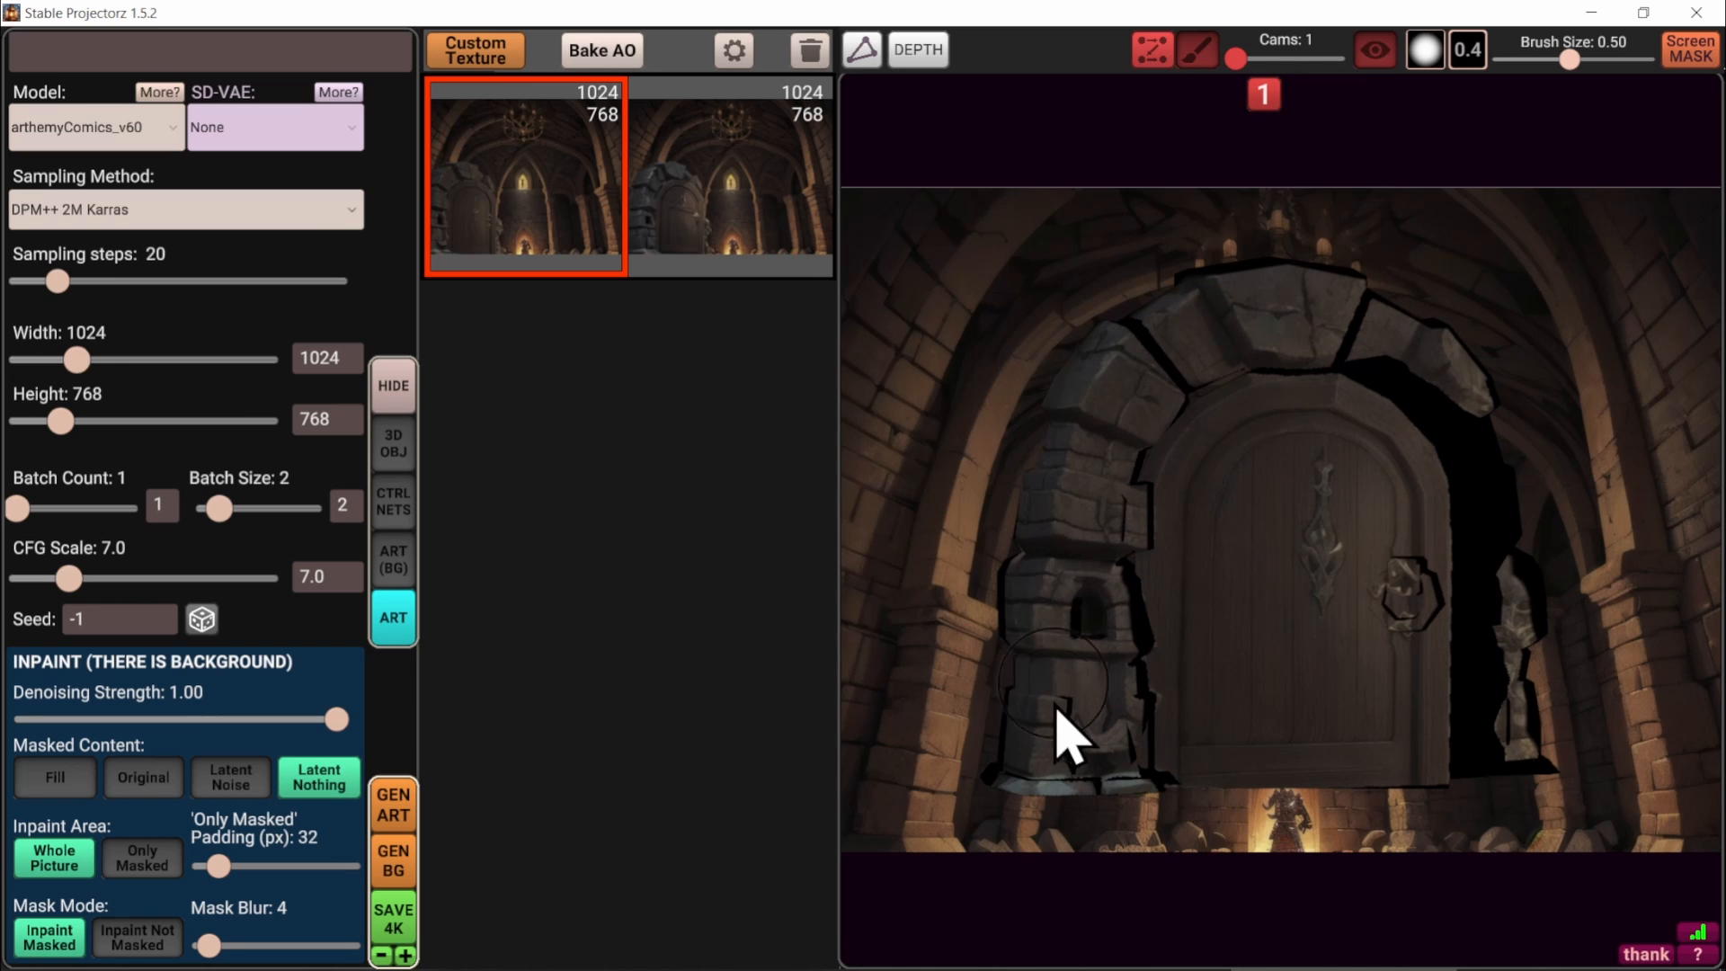
pyautogui.moveTo(1516, 382); pyautogui.dragTo(1418, 413, button='right')
# Try painting a screen mask over the right part of the door and turn the mask mode off
pyautogui.click(1689, 51)
pyautogui.moveTo(1346, 382)
pyautogui.mouseDown()
pyautogui.moveTo(1504, 486)
pyautogui.moveTo(1471, 472)
pyautogui.moveTo(1520, 681)
pyautogui.mouseUp()
pyautogui.click(1689, 51)
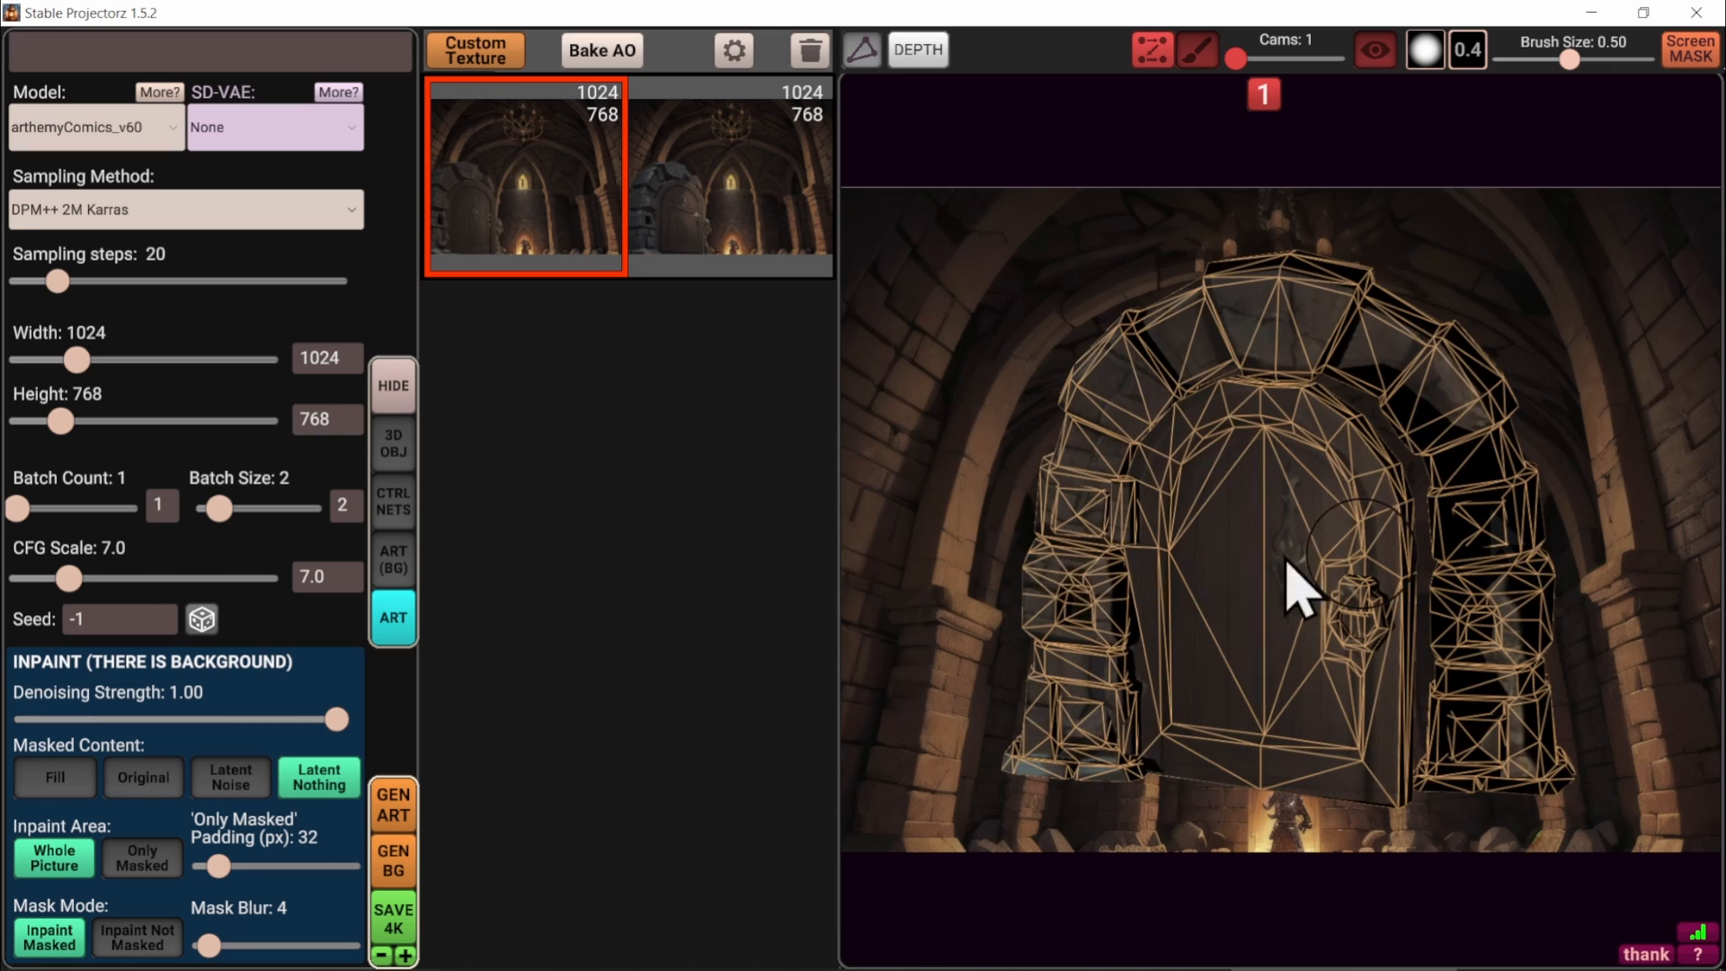
# Show the background art list and set the inpaint masked content to Original with a denoising strength of 0.77
pyautogui.click(396, 556)
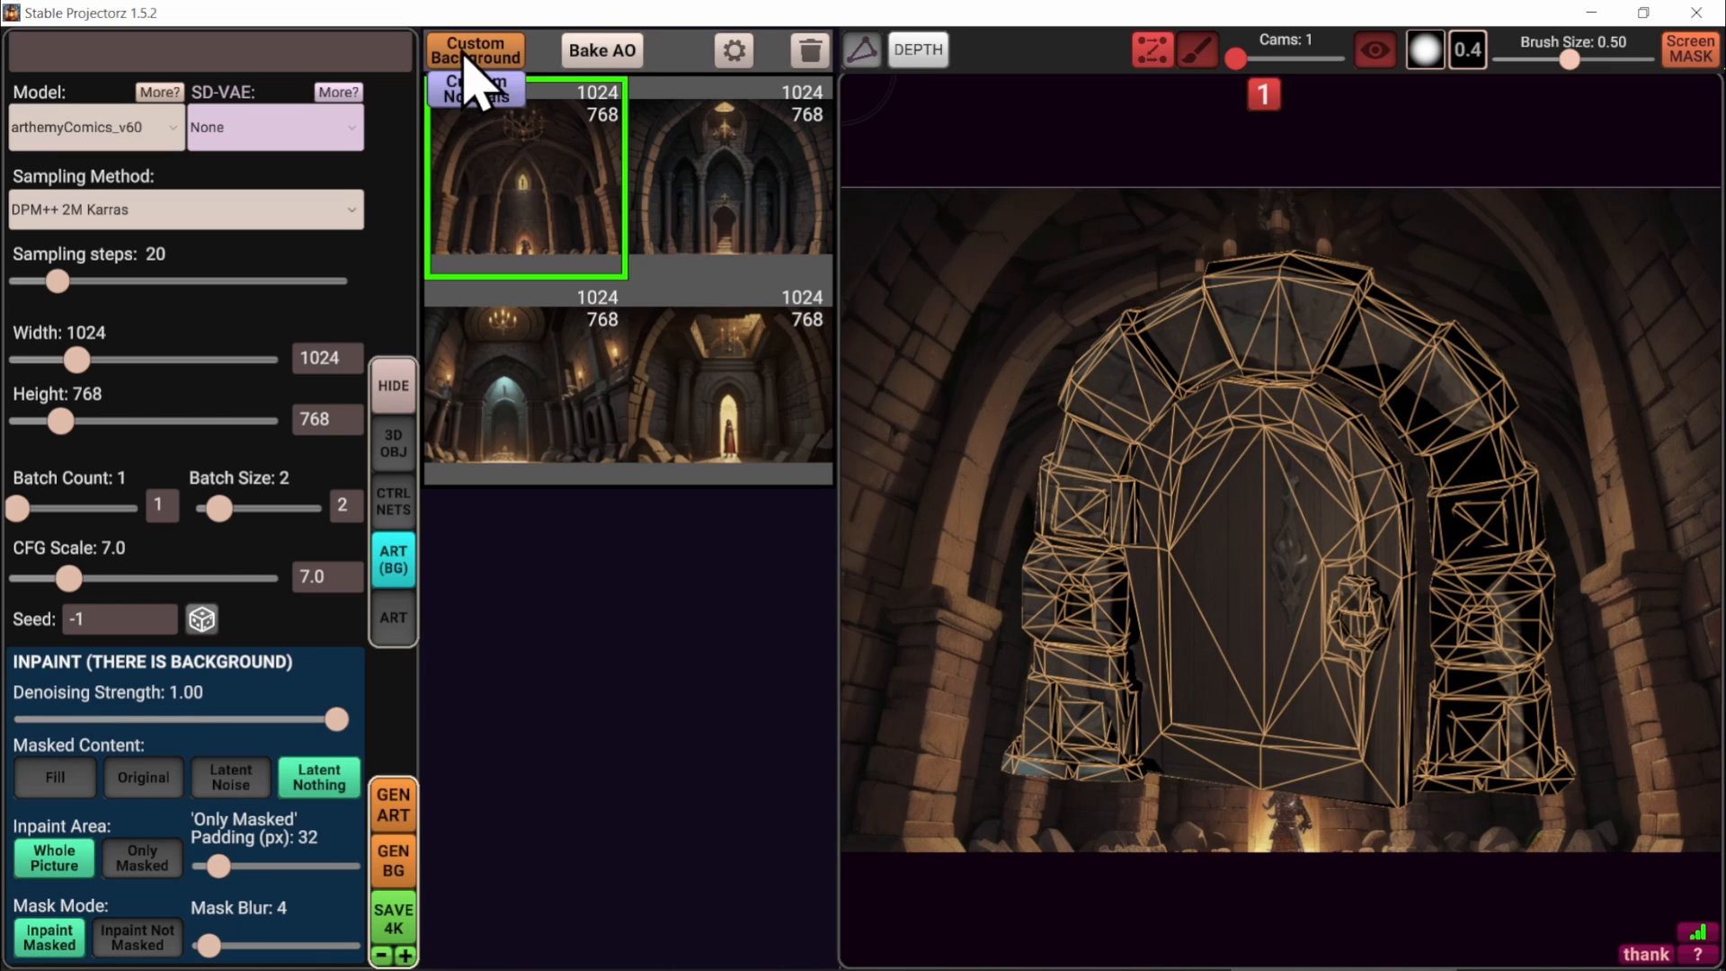
pyautogui.click(148, 780)
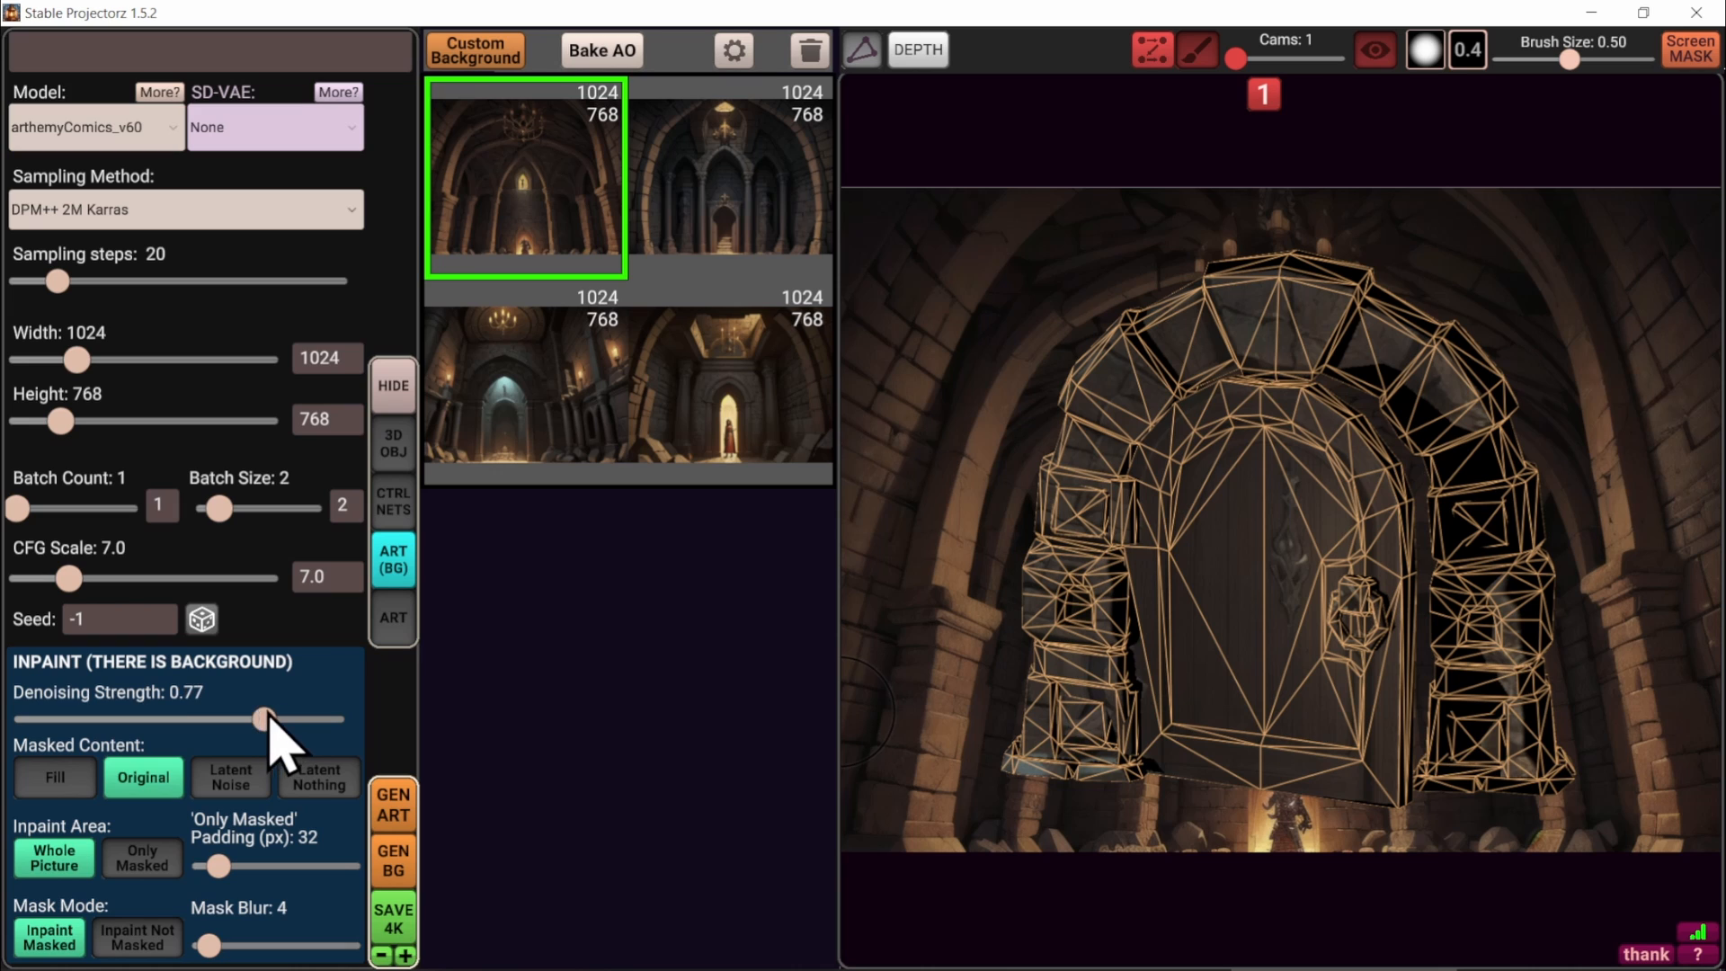
pyautogui.moveTo(1077, 715); pyautogui.dragTo(872, 670, button='right')
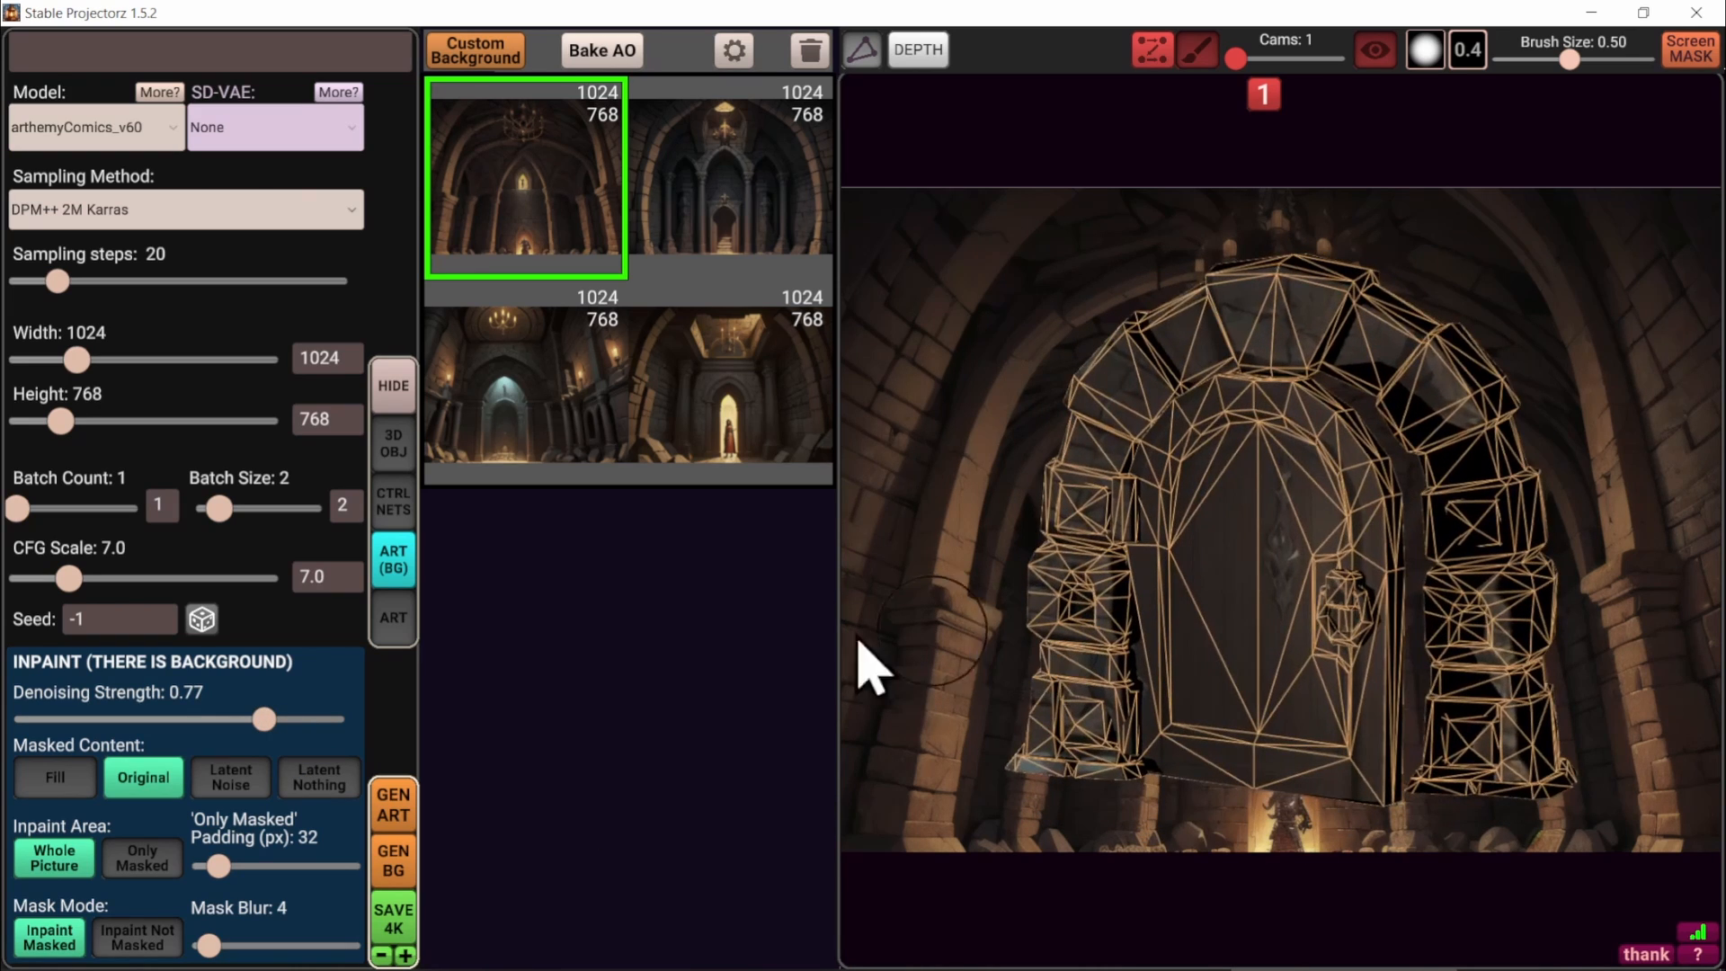
# Select the second generated door texture and turn the door to view its left stone pillar
pyautogui.click(395, 618)
pyautogui.moveTo(753, 194)
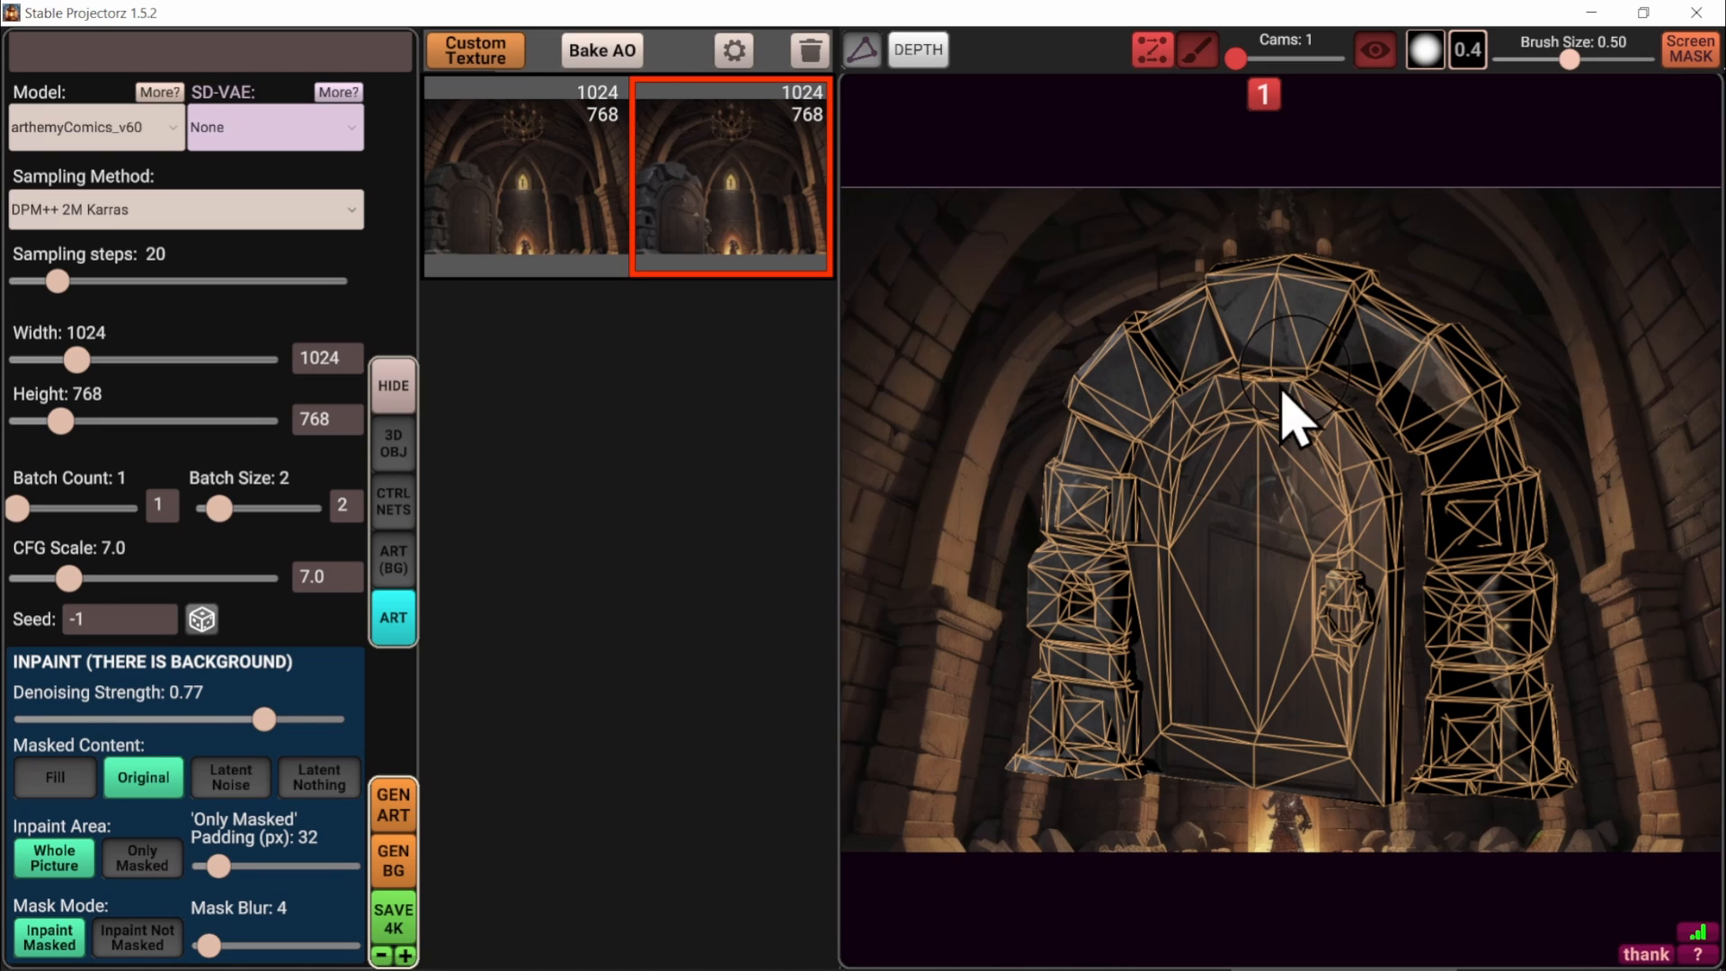
pyautogui.keyDown('alt'); pyautogui.moveTo(1520, 467); pyautogui.dragTo(1503, 559); pyautogui.keyUp('alt')
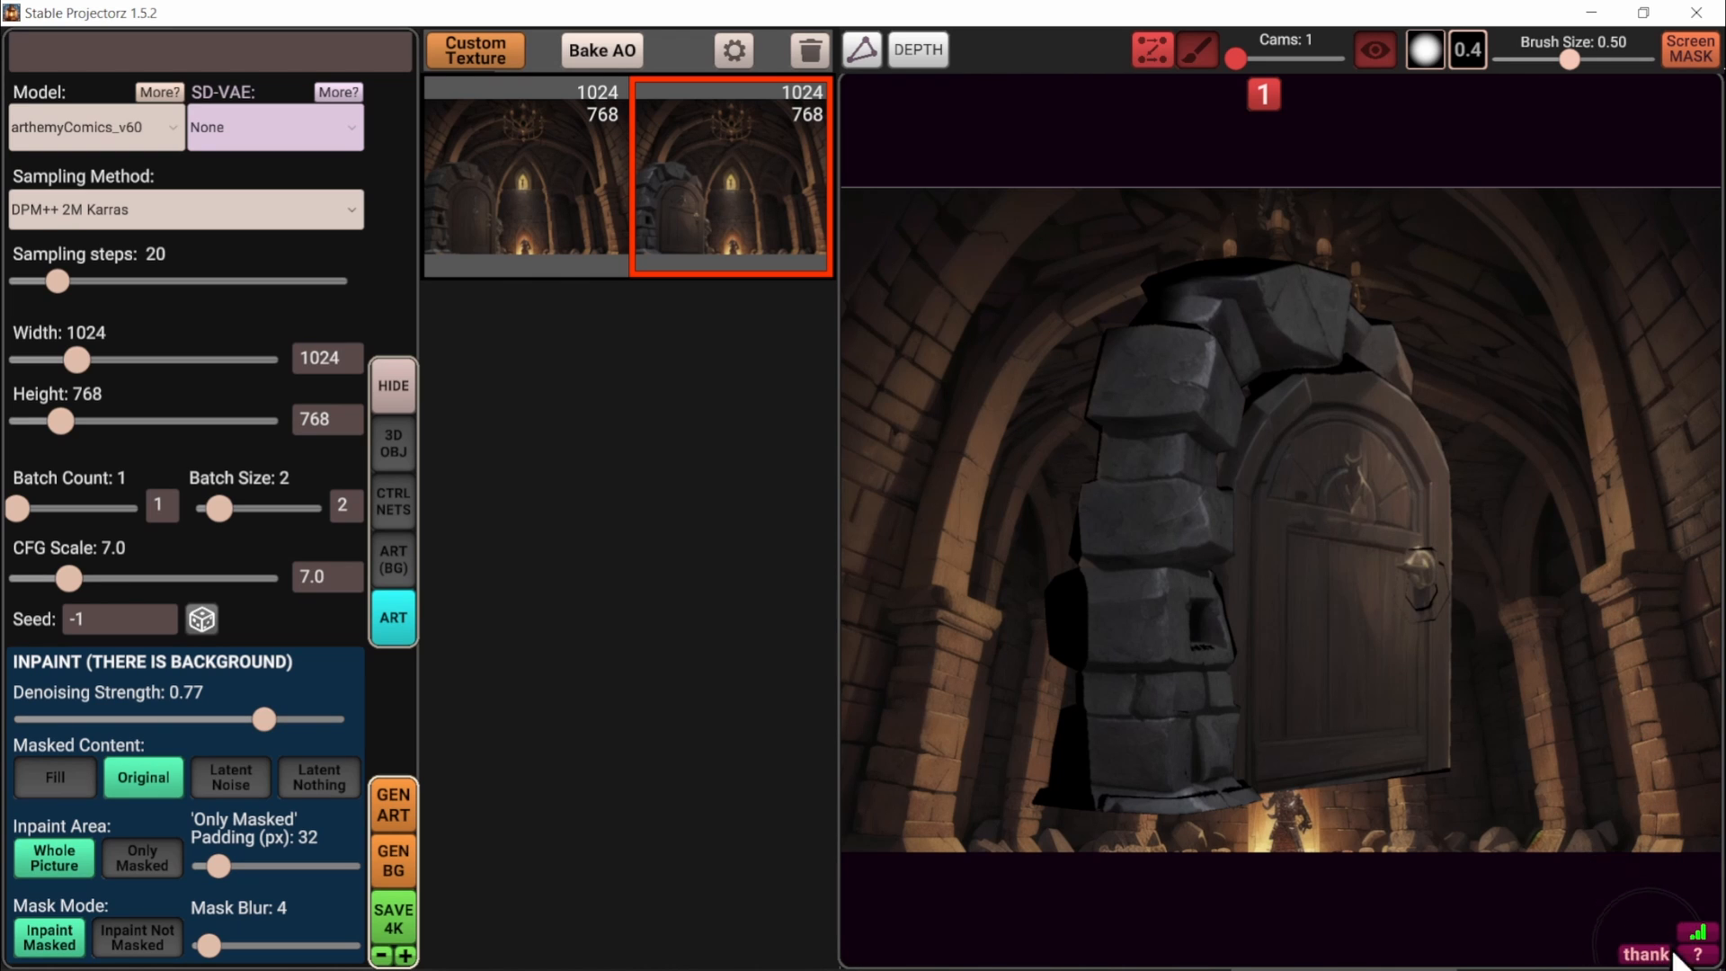
# Read the help panel's shortcut list and browse the show-results channel of the StableProjectorz Discord server
pyautogui.click(1698, 956)
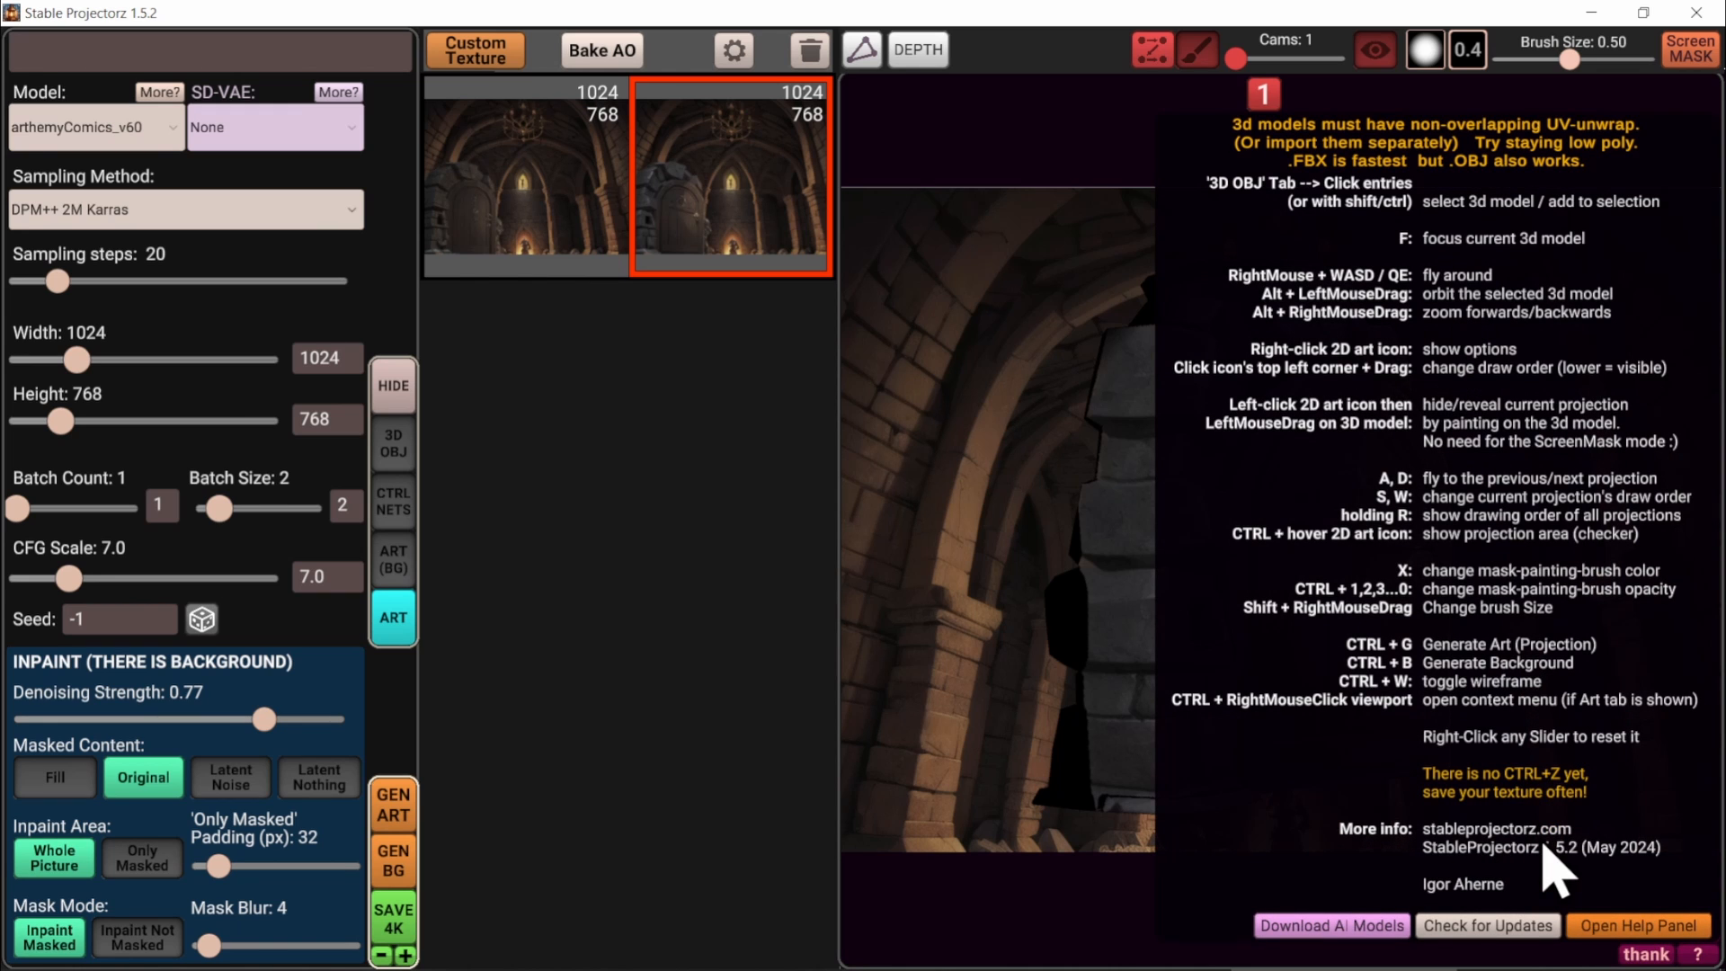
pyautogui.scroll(-15, 1294, 412)
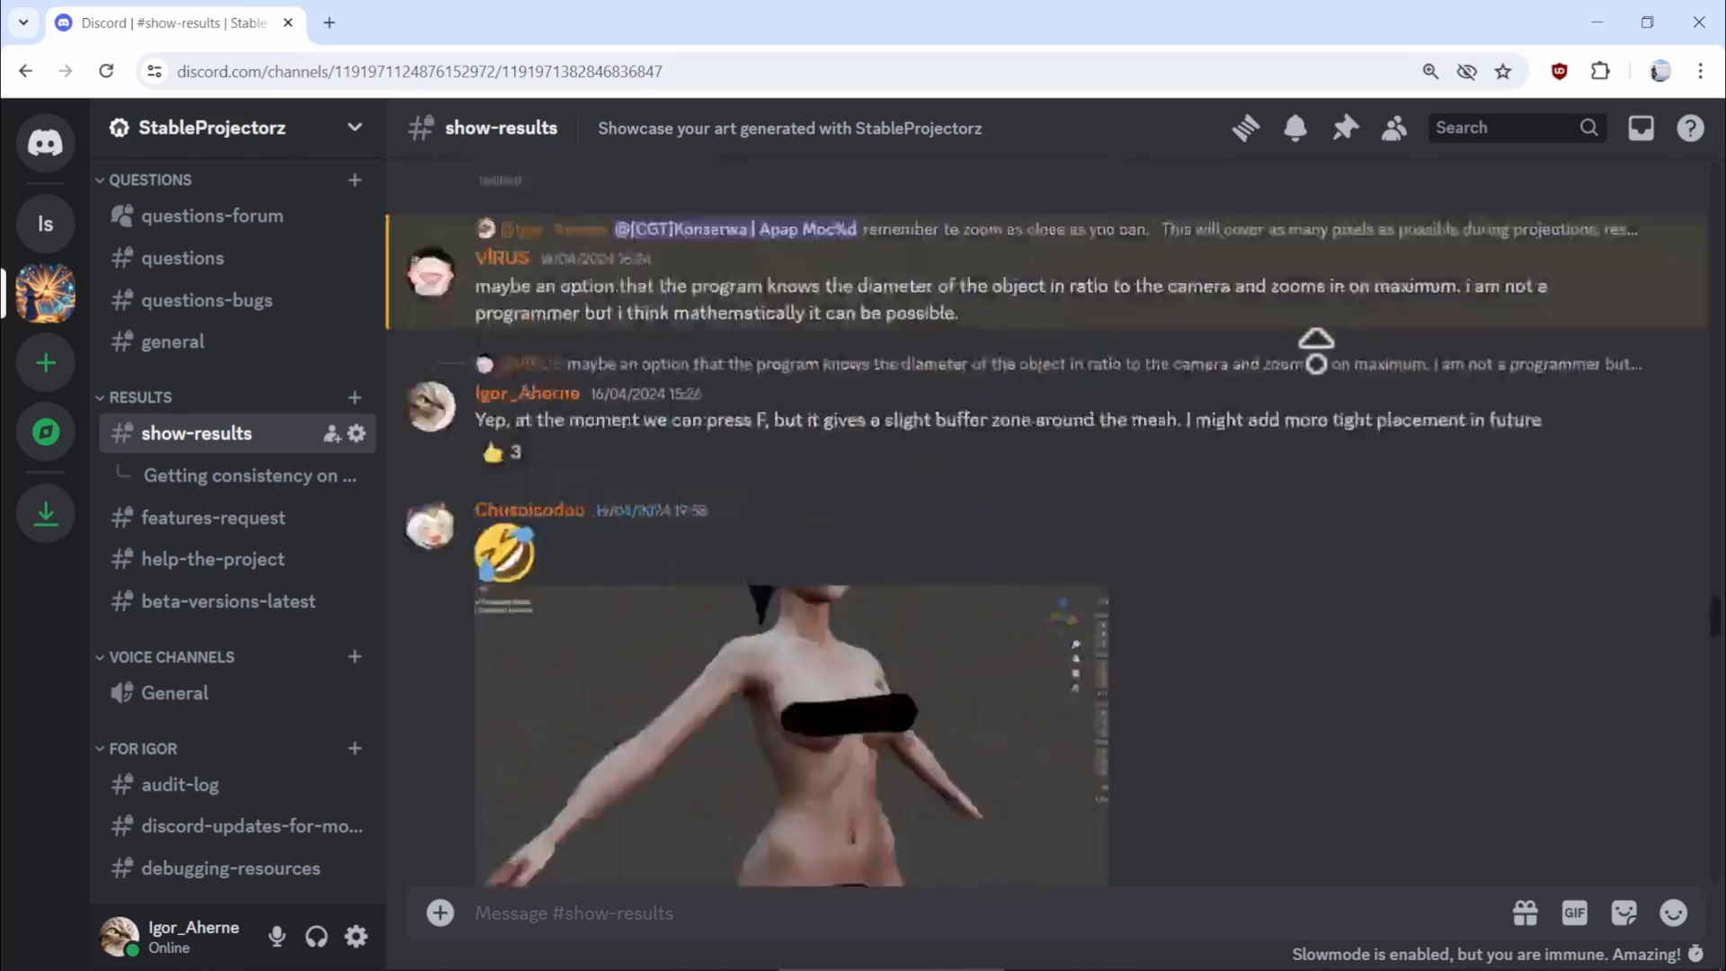
pyautogui.scroll(20, 1270, 616)
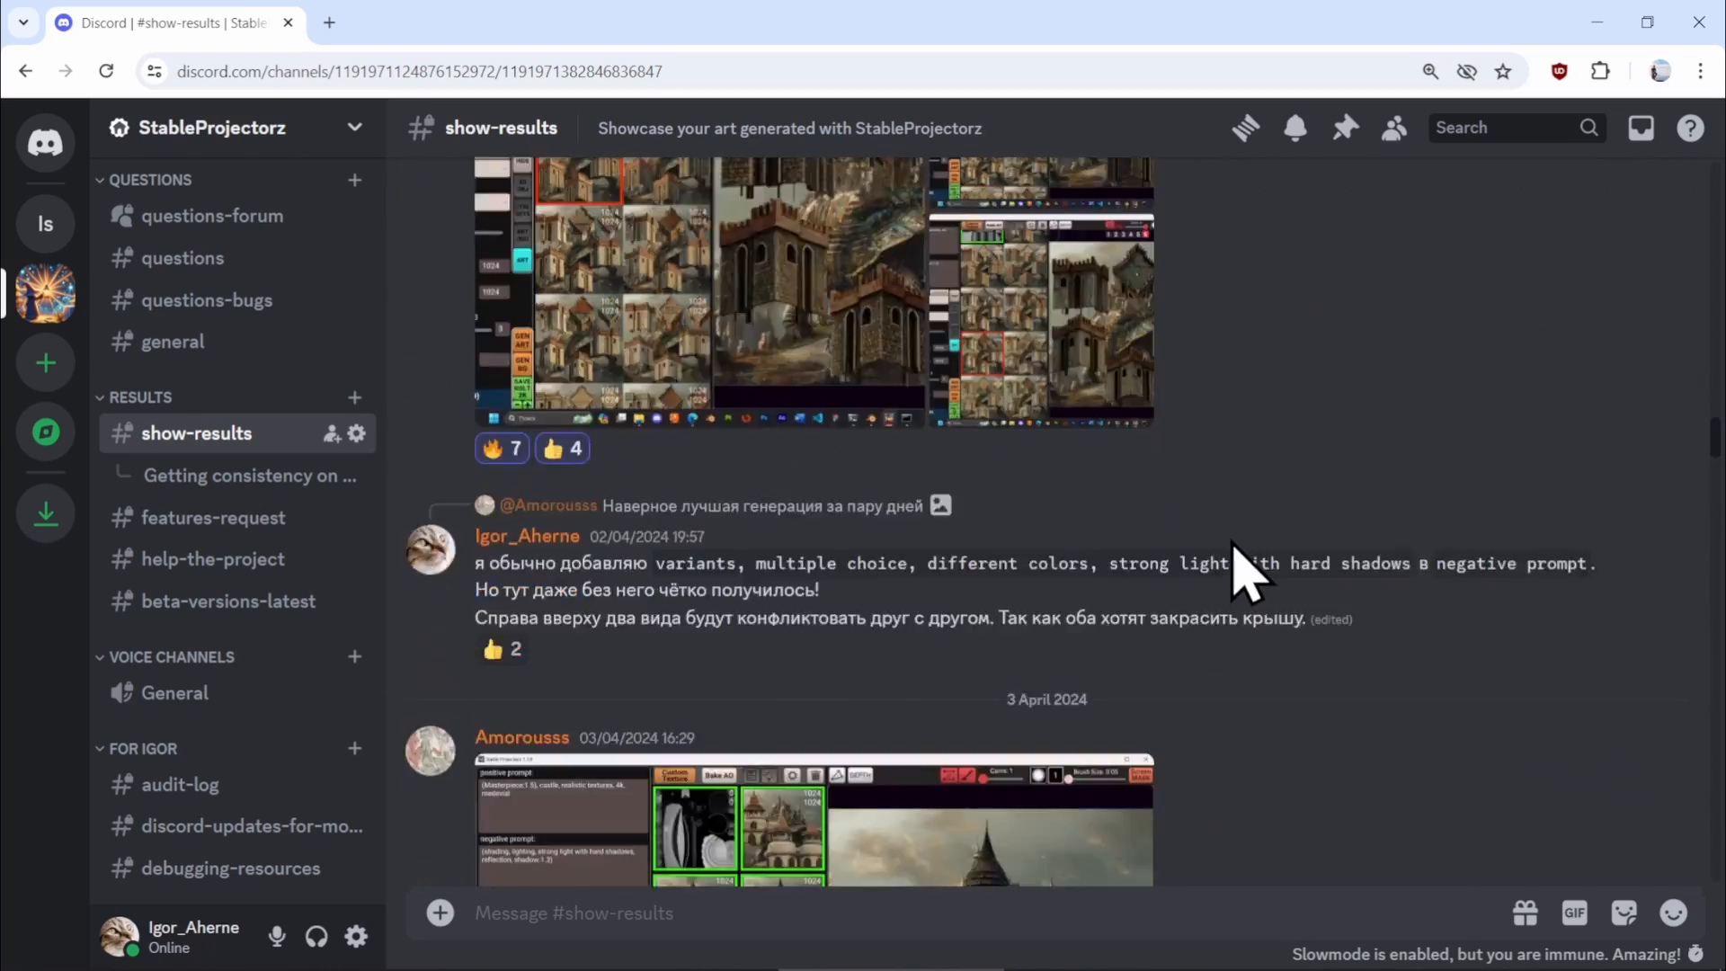
pyautogui.scroll(15, 1232, 542)
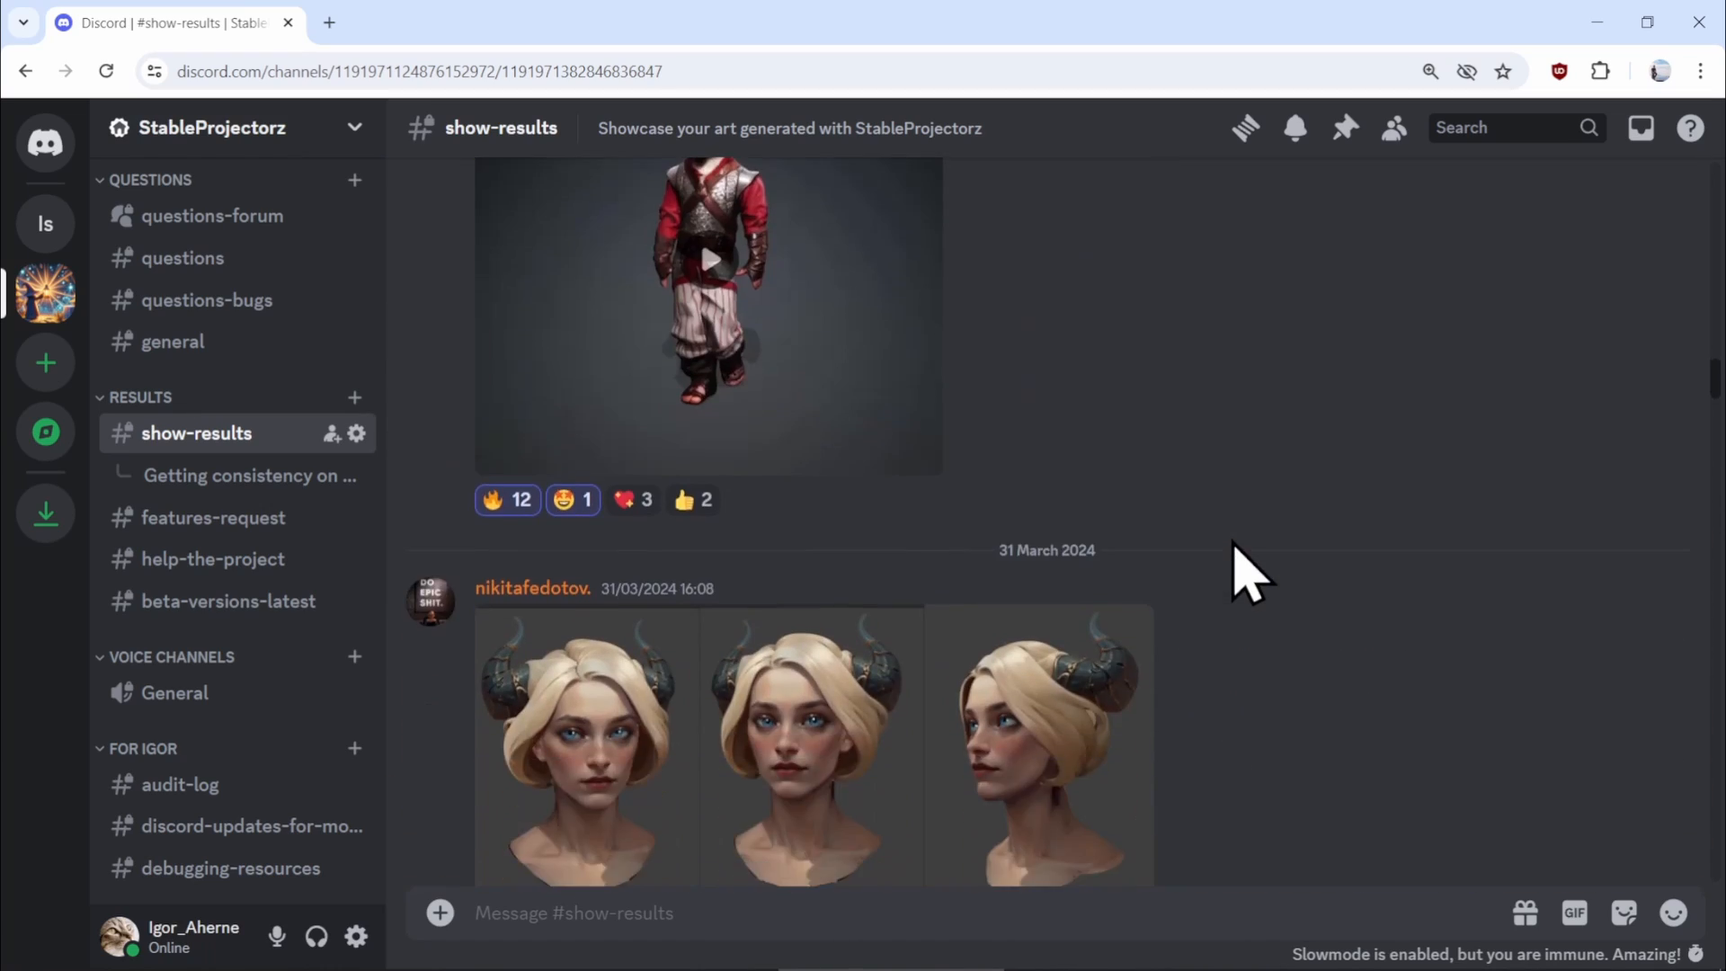
pyautogui.scroll(10, 1277, 566)
pyautogui.scroll(-12, 1348, 393)
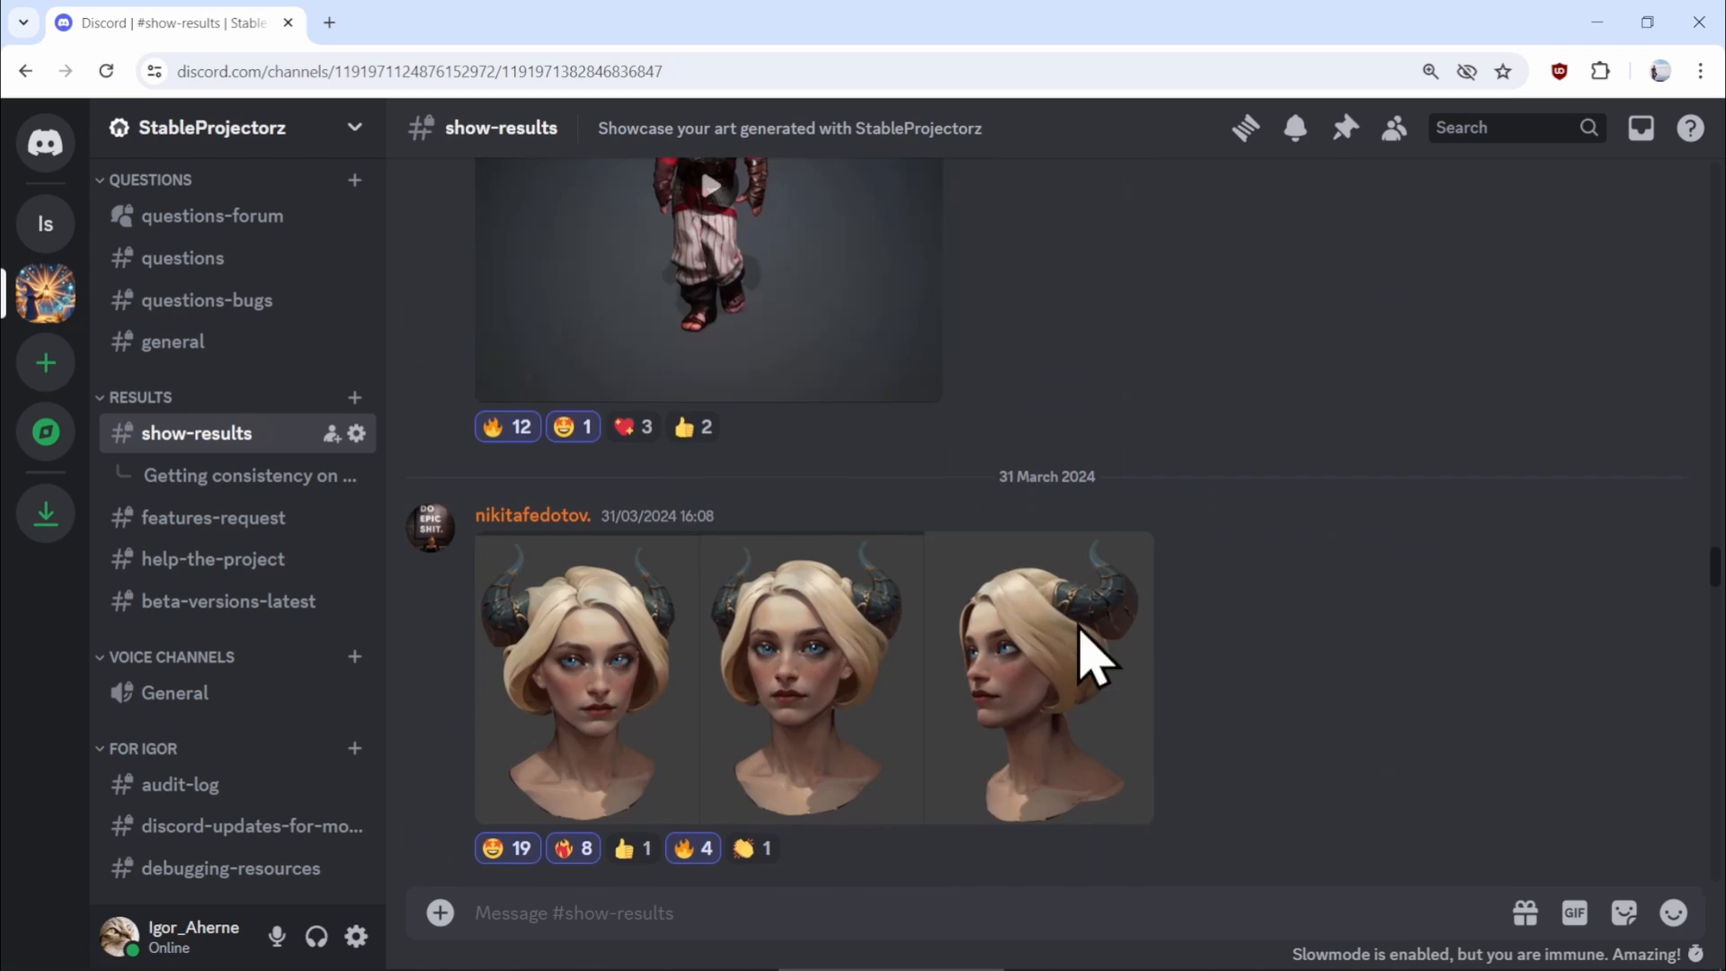
# Look through the general, questions-bugs and features-request channels and return to Stable Projectorz
pyautogui.click(160, 347)
pyautogui.scroll(3, 255, 482)
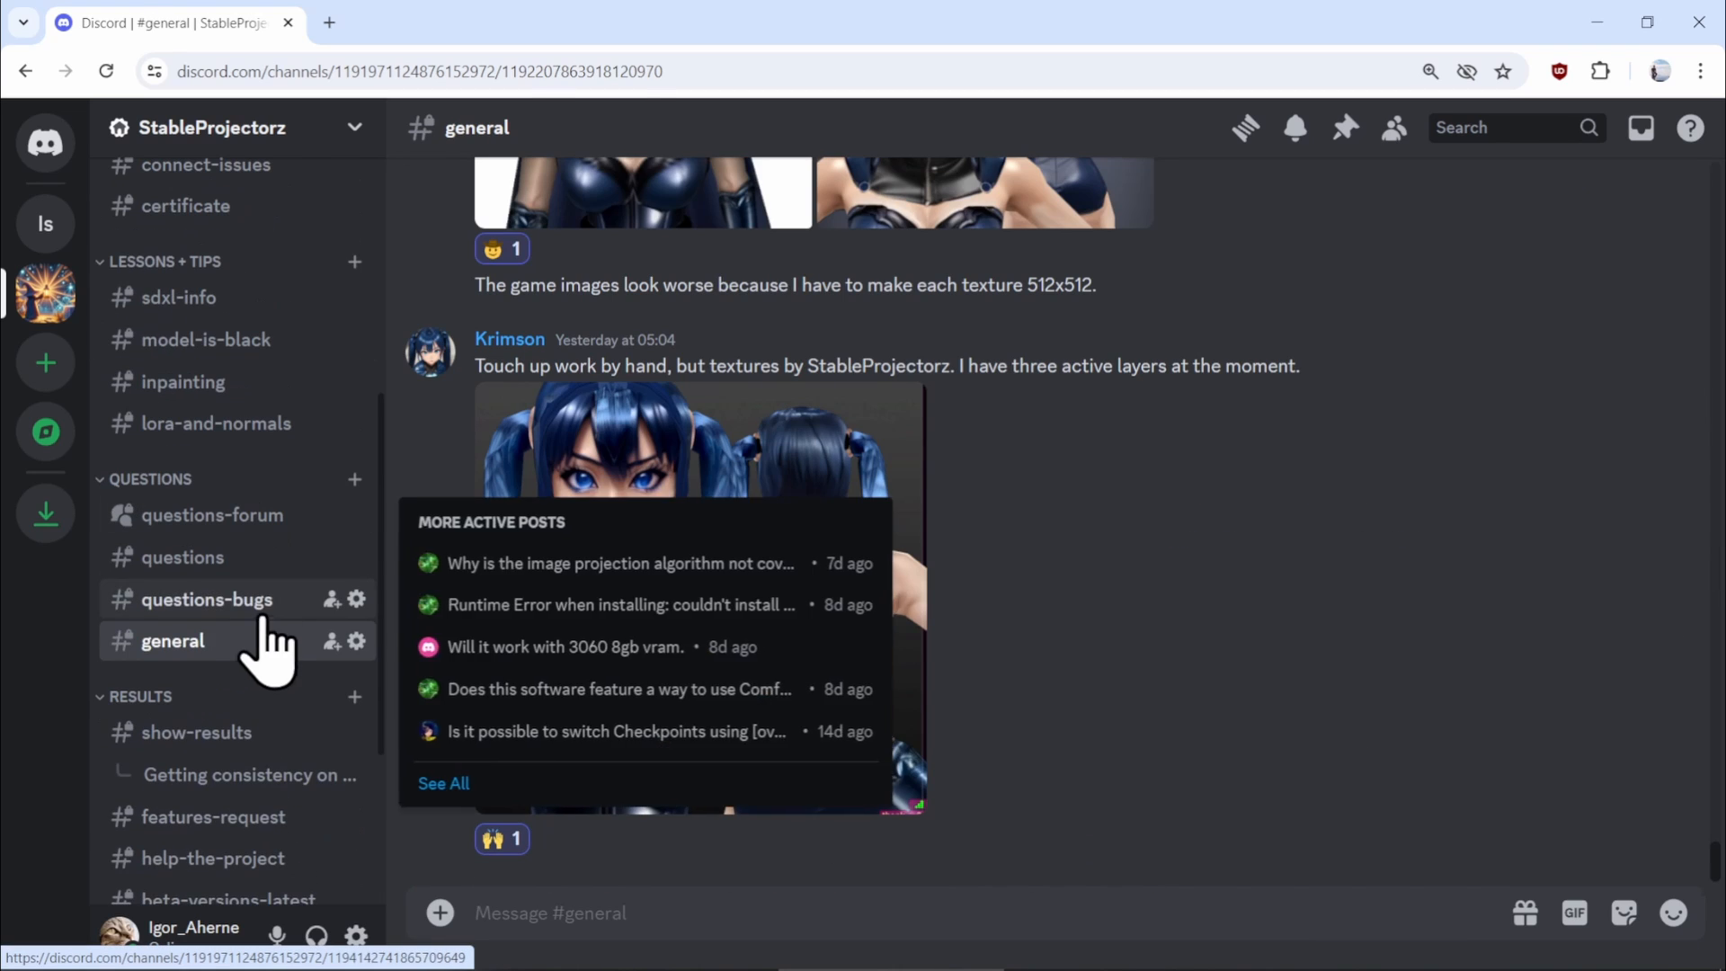
pyautogui.click(226, 601)
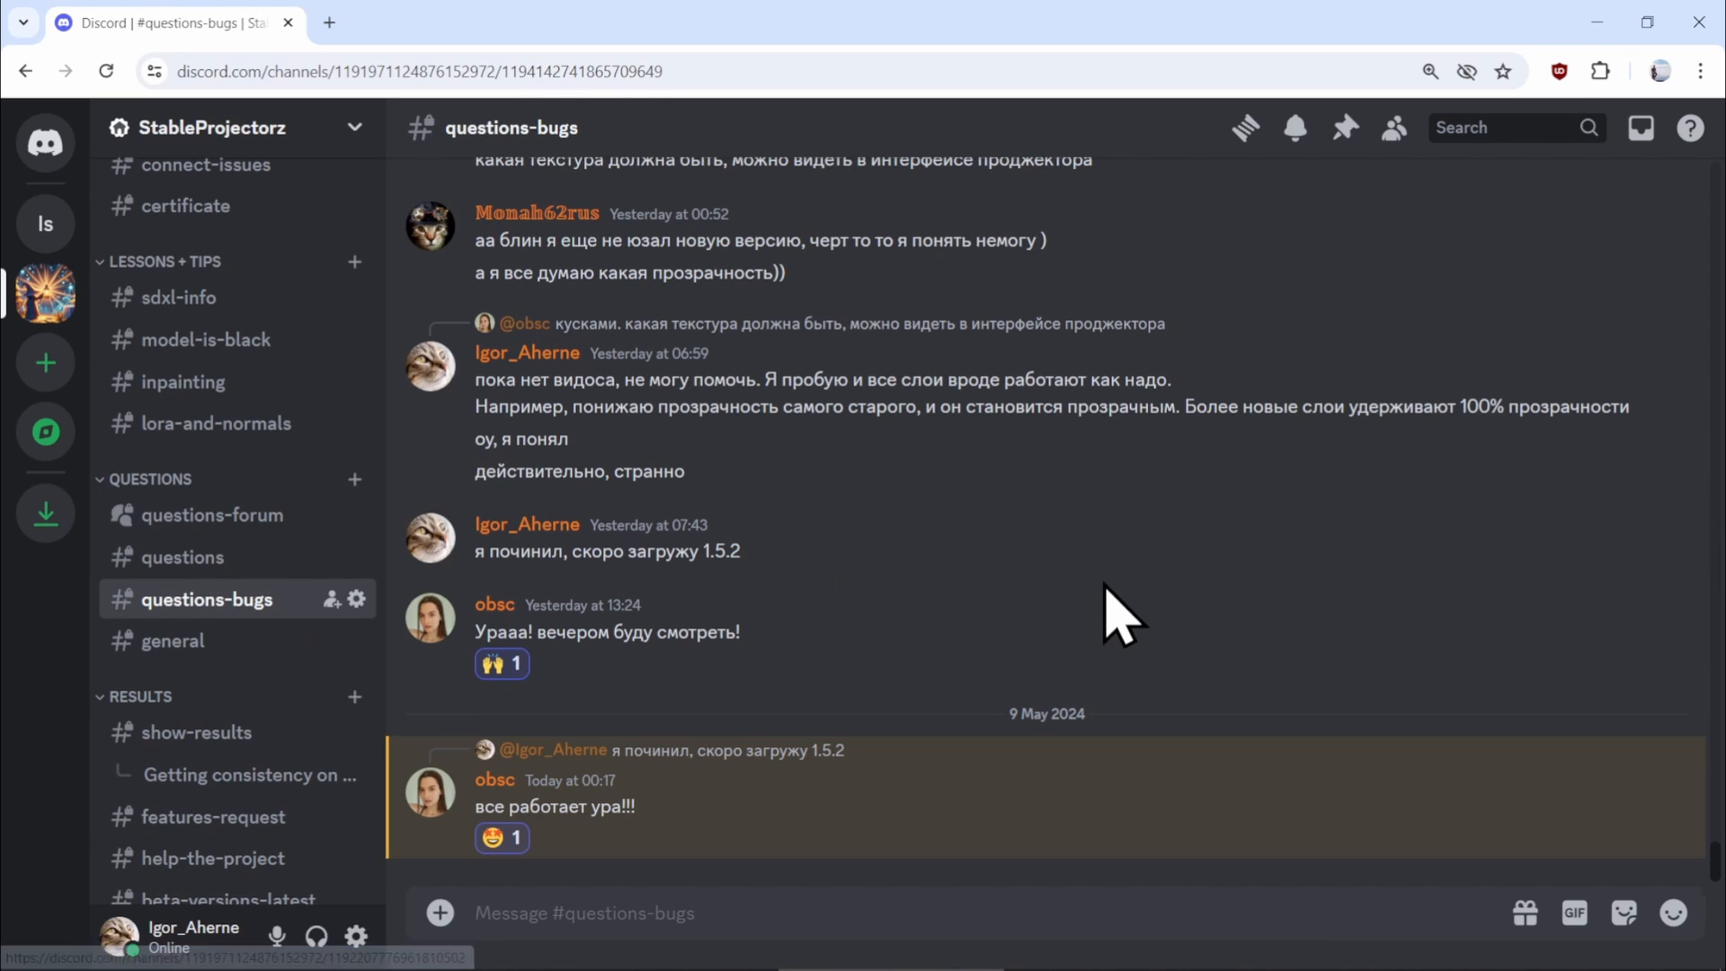
pyautogui.scroll(-3, 339, 693)
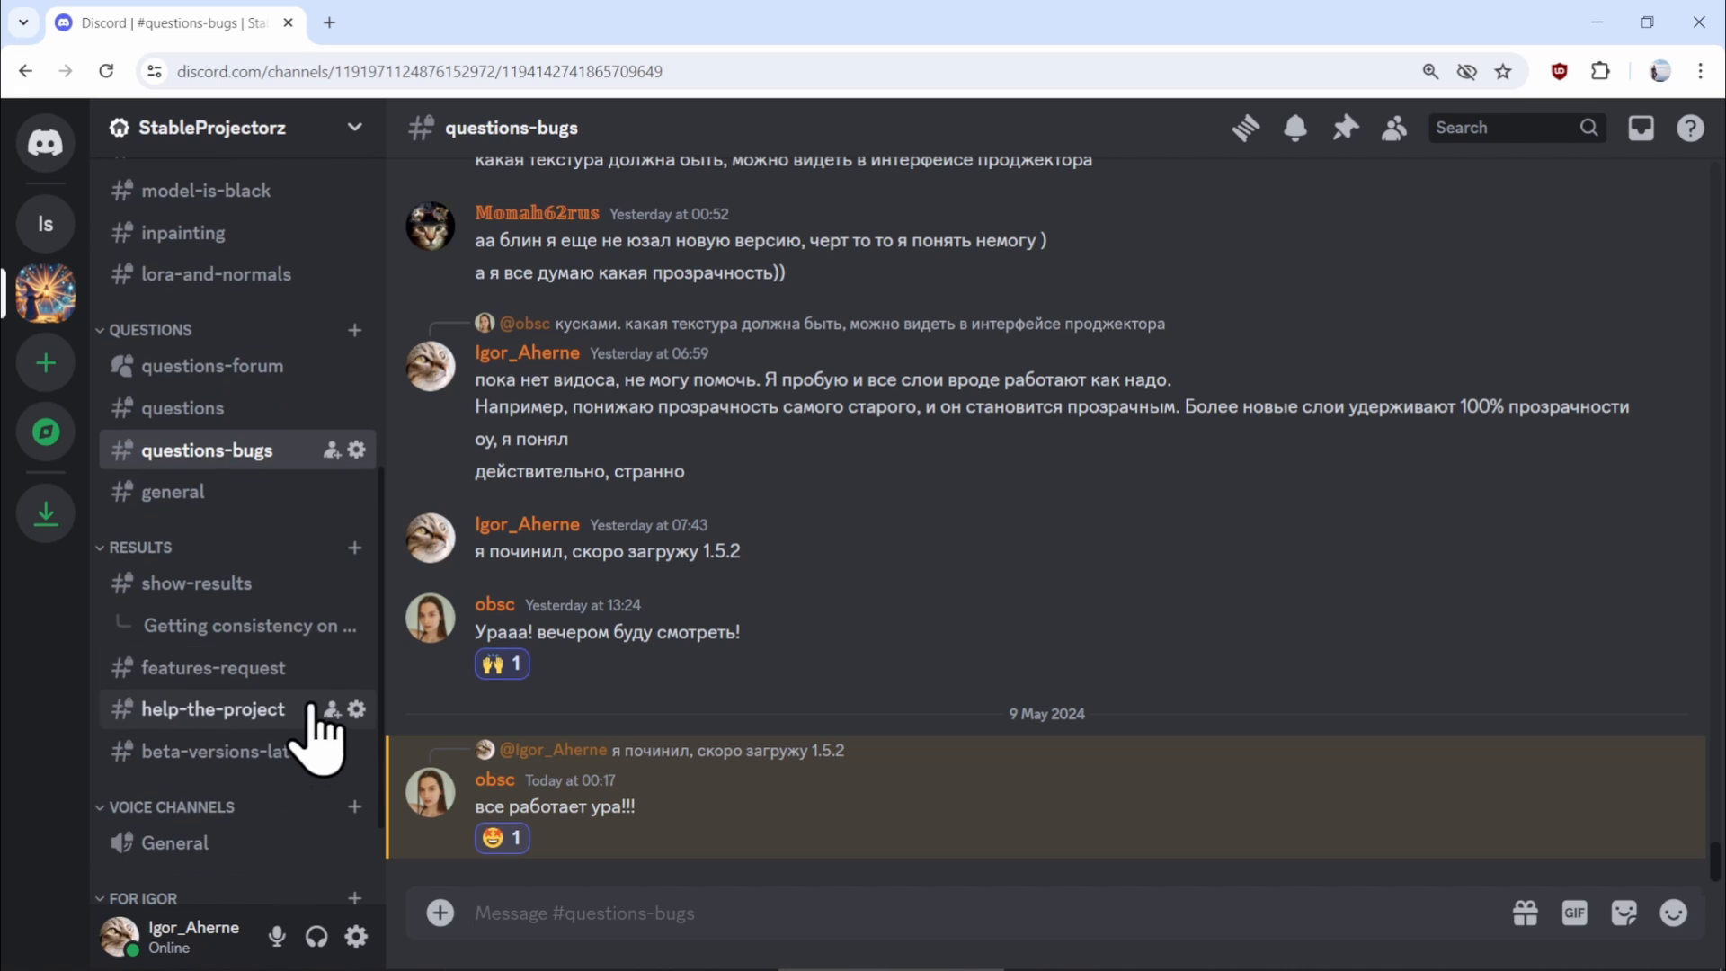
pyautogui.click(261, 681)
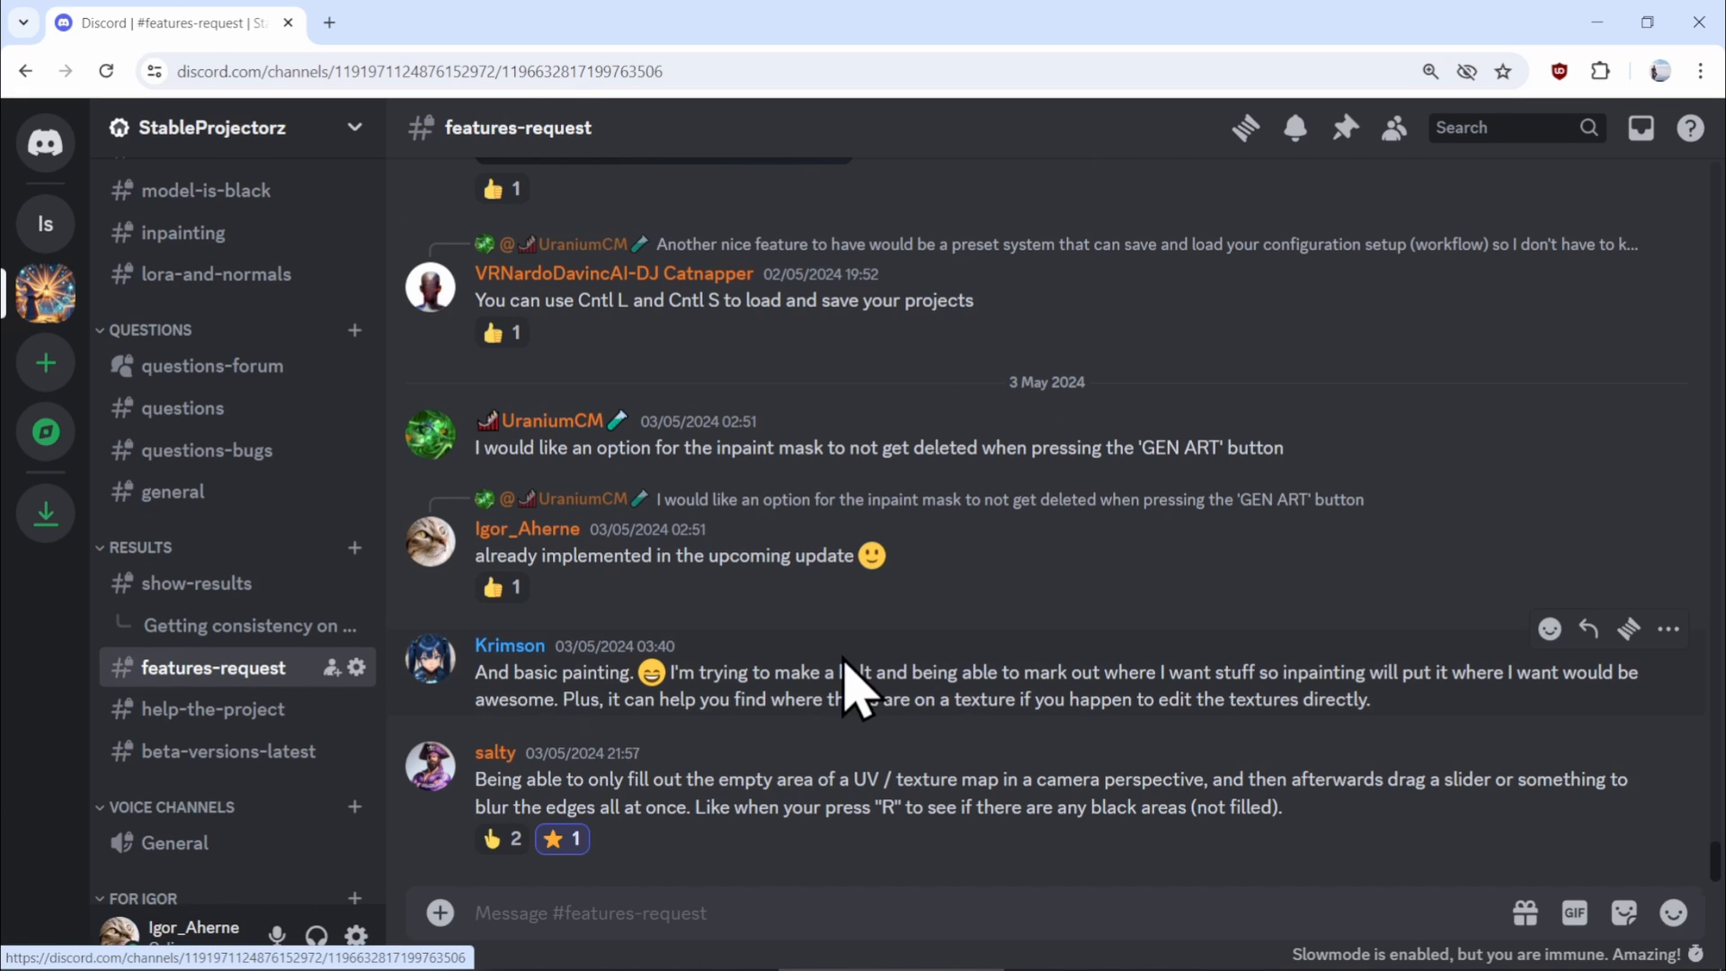
pyautogui.click(1597, 22)
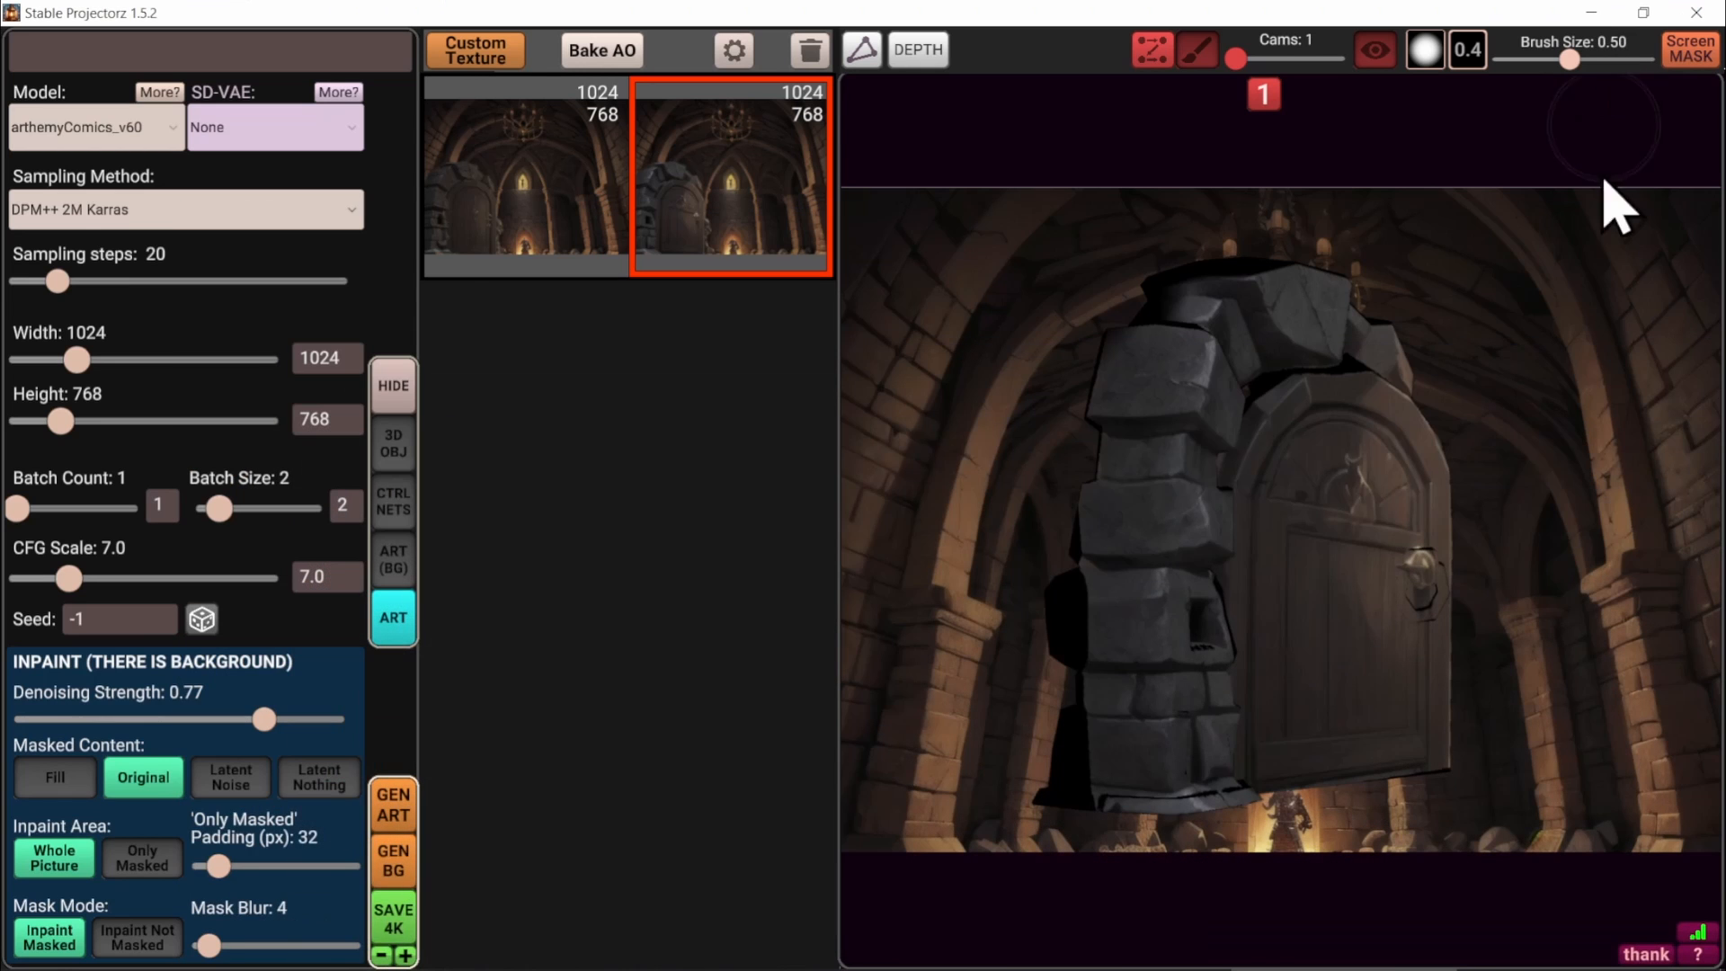